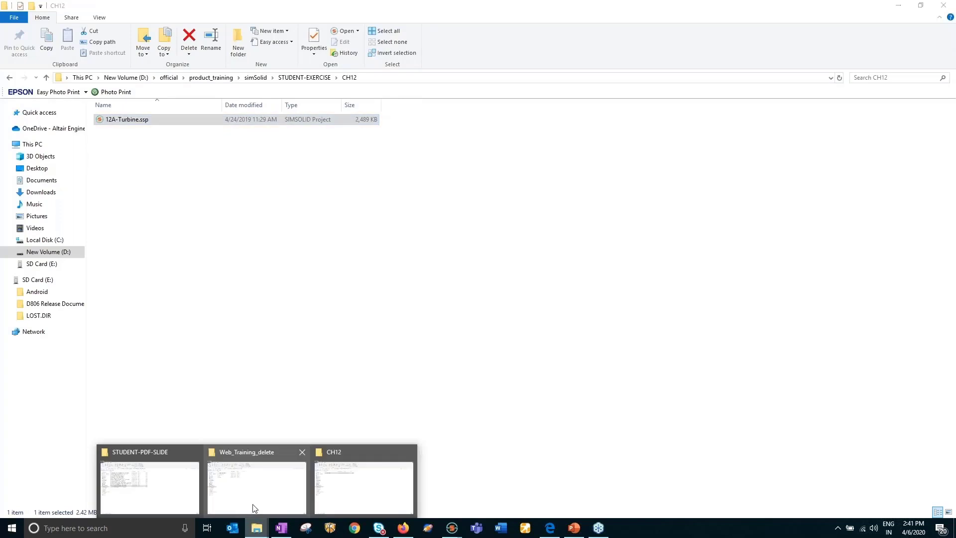
Look over the Web_Training_delete exercise folders and switch to the empty Altair SimSolid project window
click(251, 506)
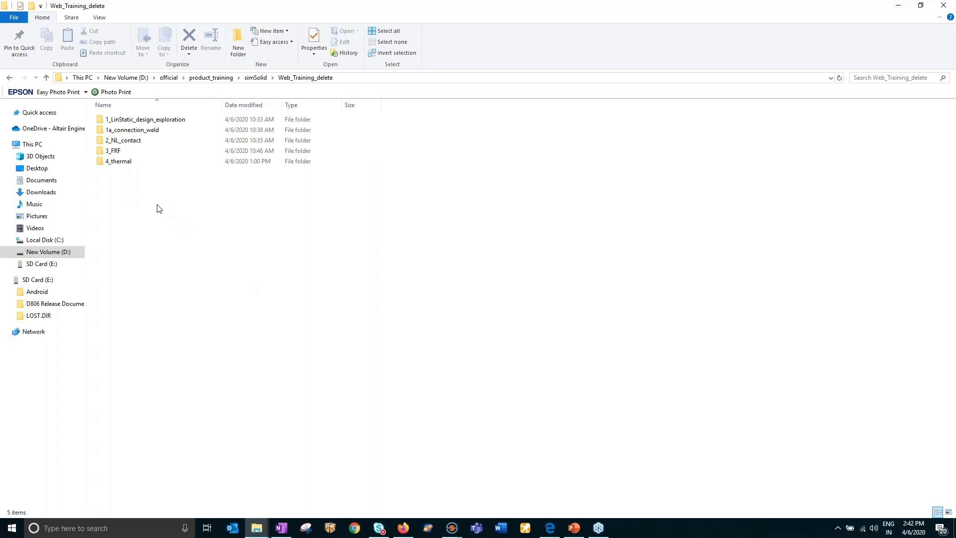
click(894, 5)
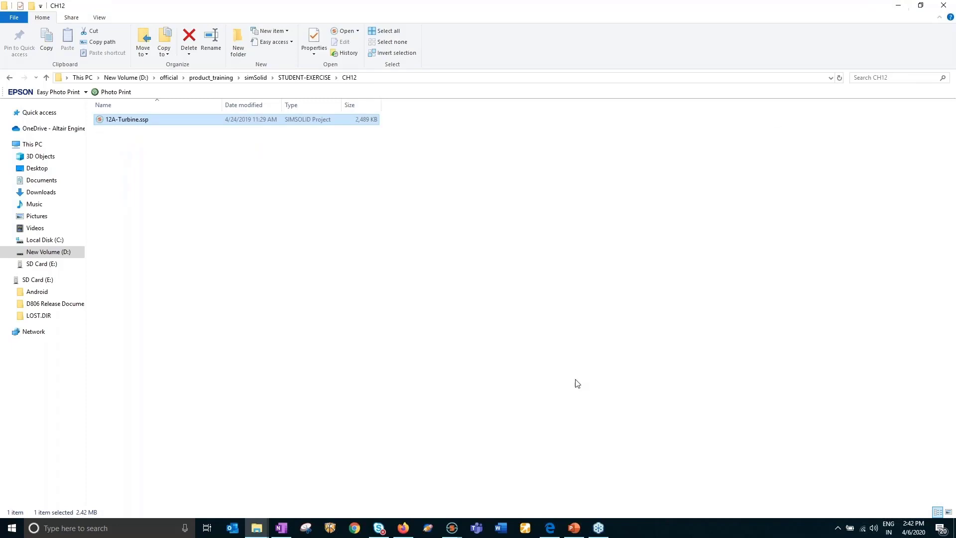
mouse_move(451, 527)
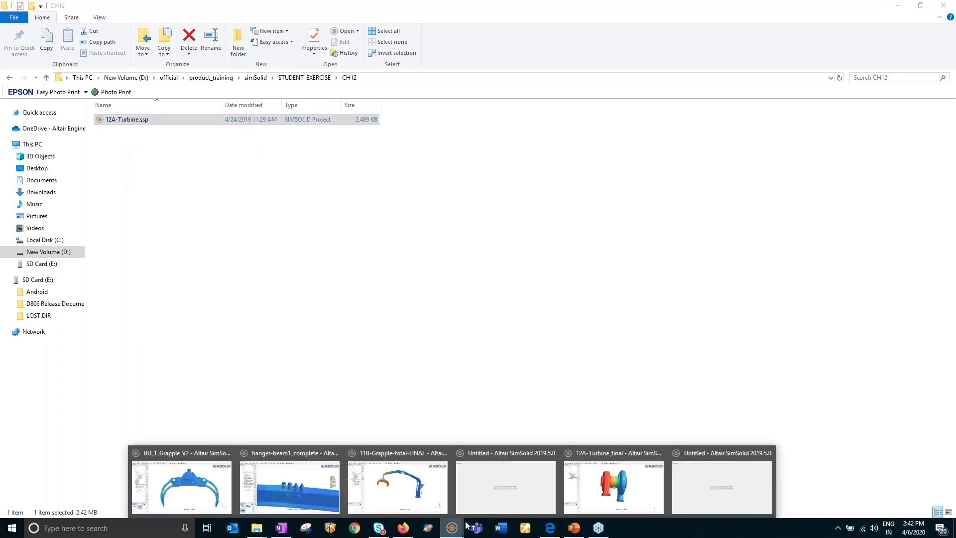
click(763, 487)
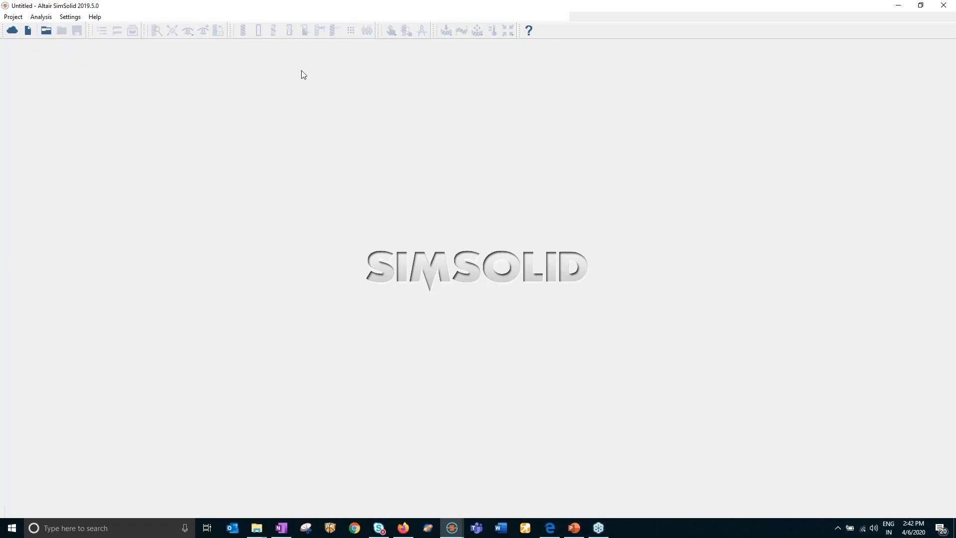
Import the geometry file 1_Grapple_V2.step from the 1_LinStatic_design_exploration folder under Web_Training_delete
click(30, 36)
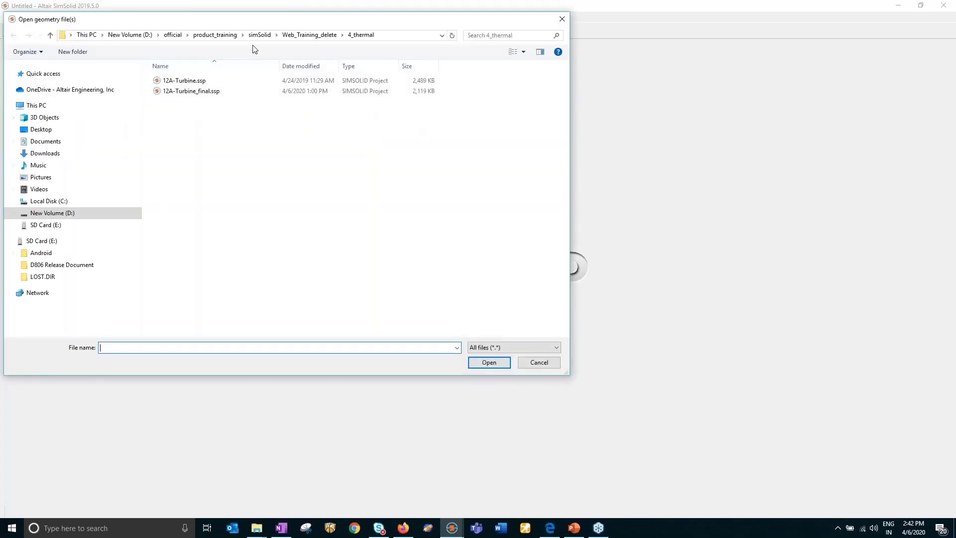
click(316, 35)
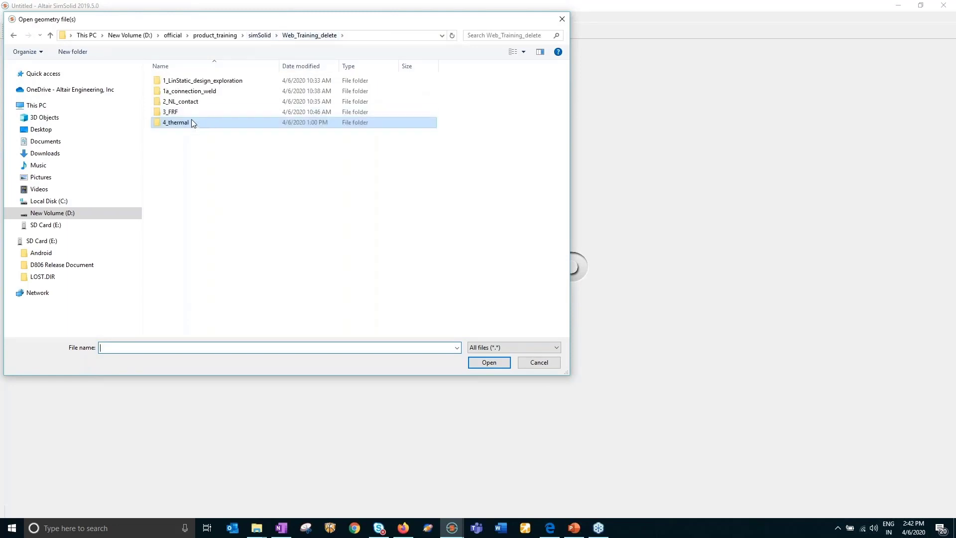
click(197, 81)
double_click(196, 82)
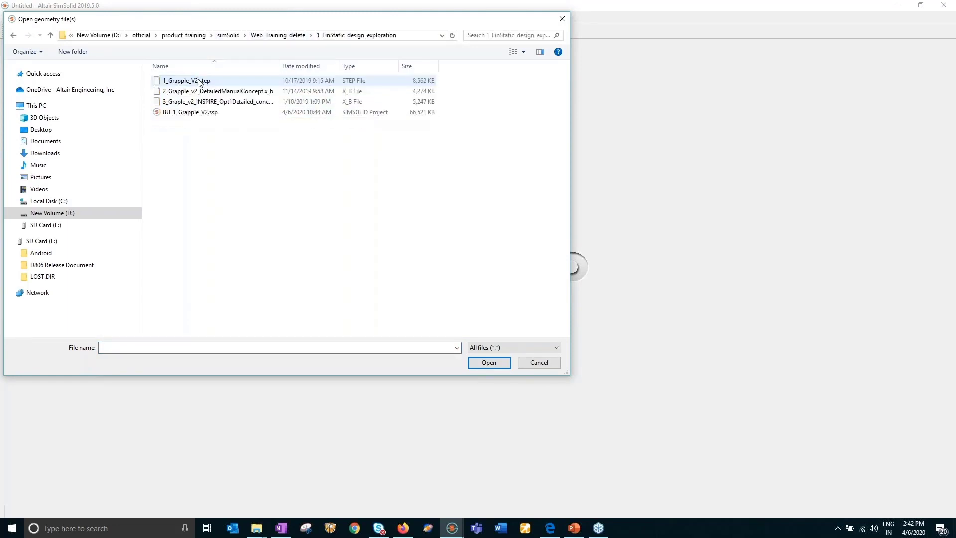
double_click(198, 81)
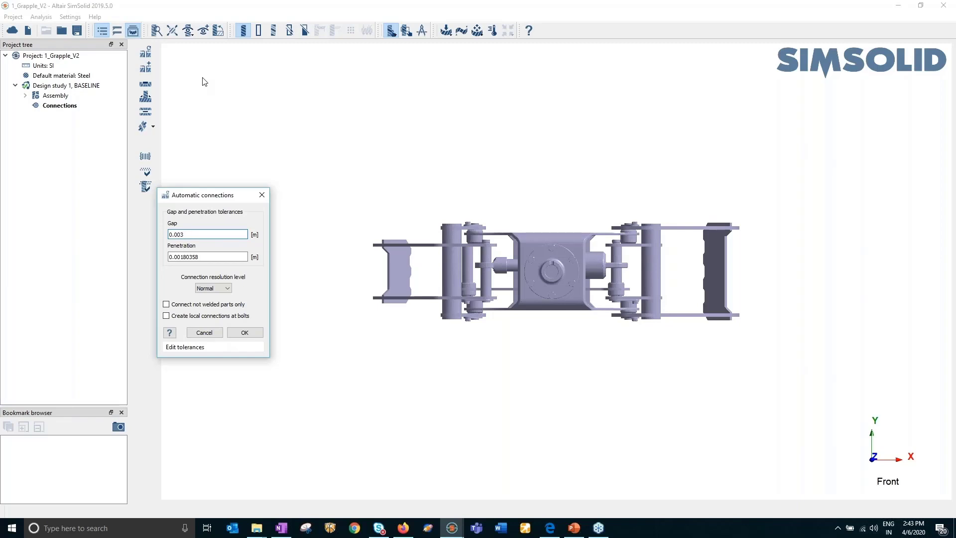
Examine the imported grapple from several angles and dismiss the automatic connection settings without creating connections
drag(542, 393, 554, 333)
scroll(557, 323, up, 3)
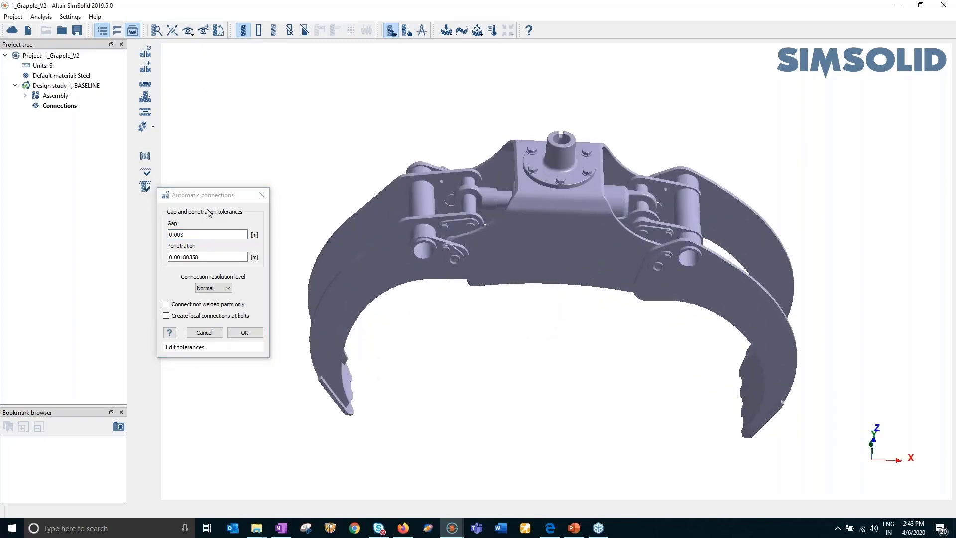
drag(205, 196, 203, 154)
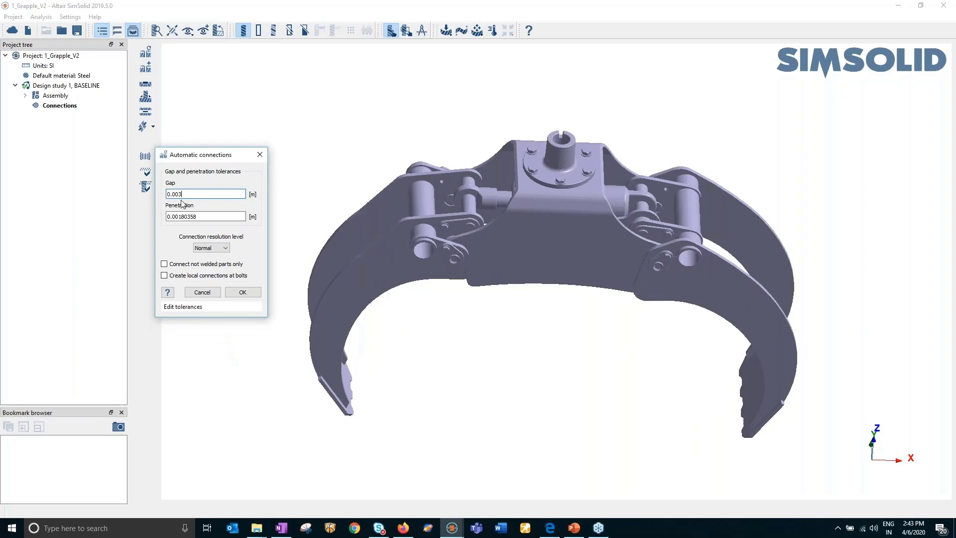
drag(518, 366, 469, 253)
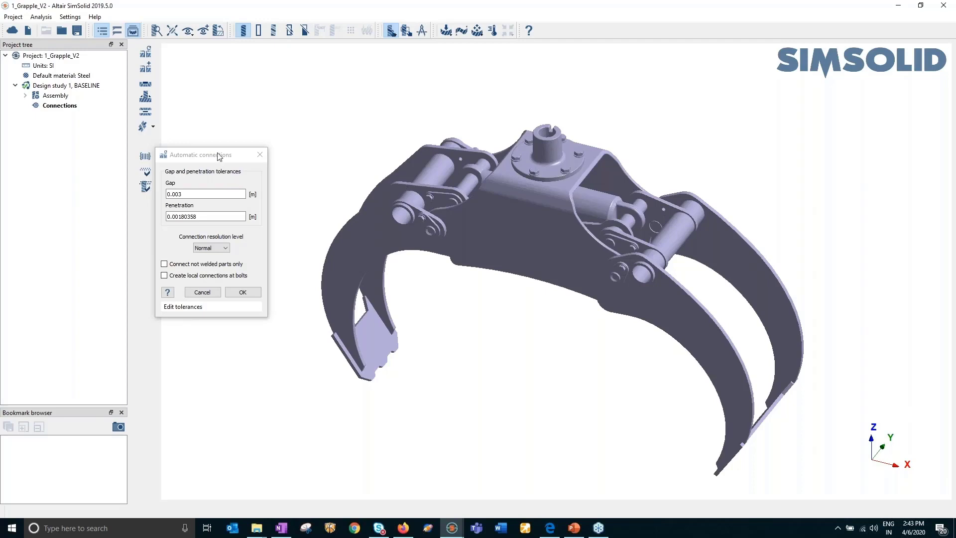
drag(217, 156, 219, 125)
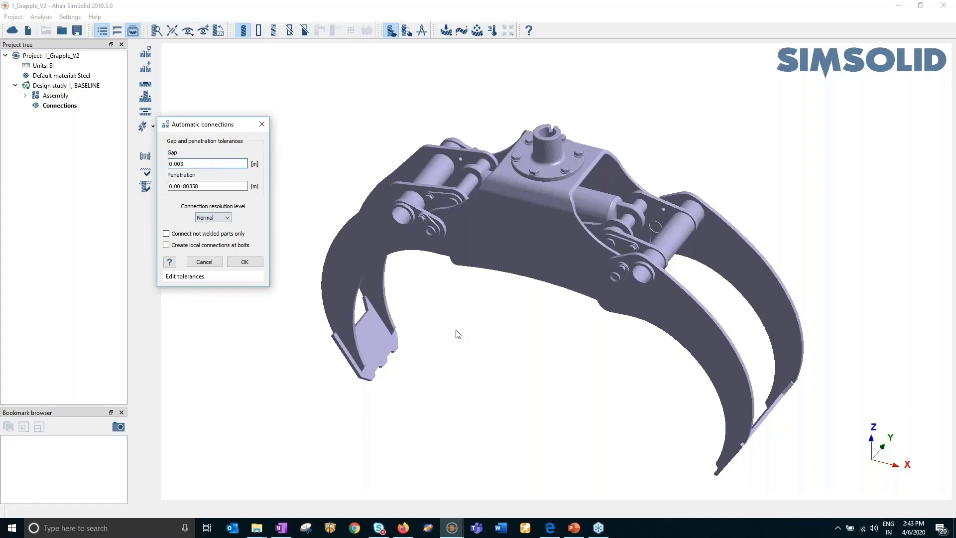
drag(516, 395, 301, 252)
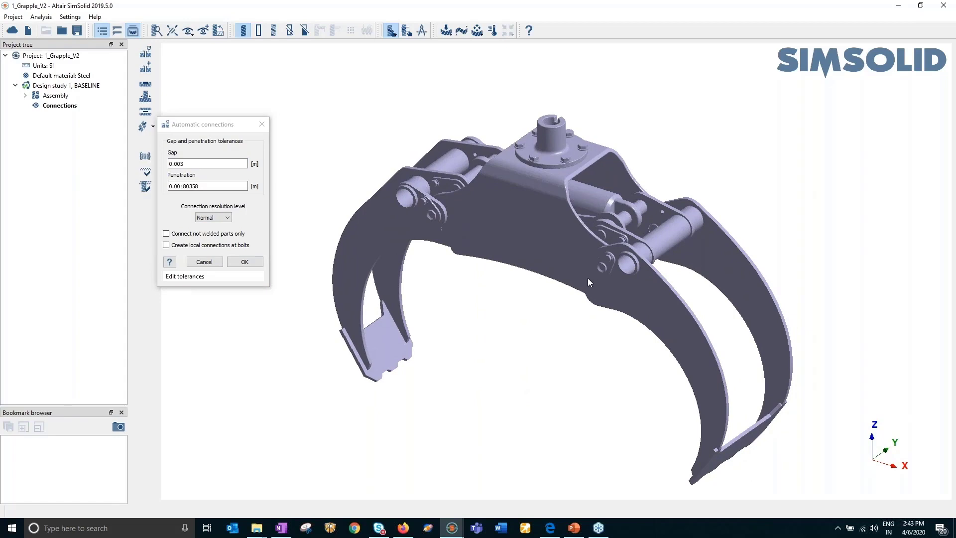
click(213, 264)
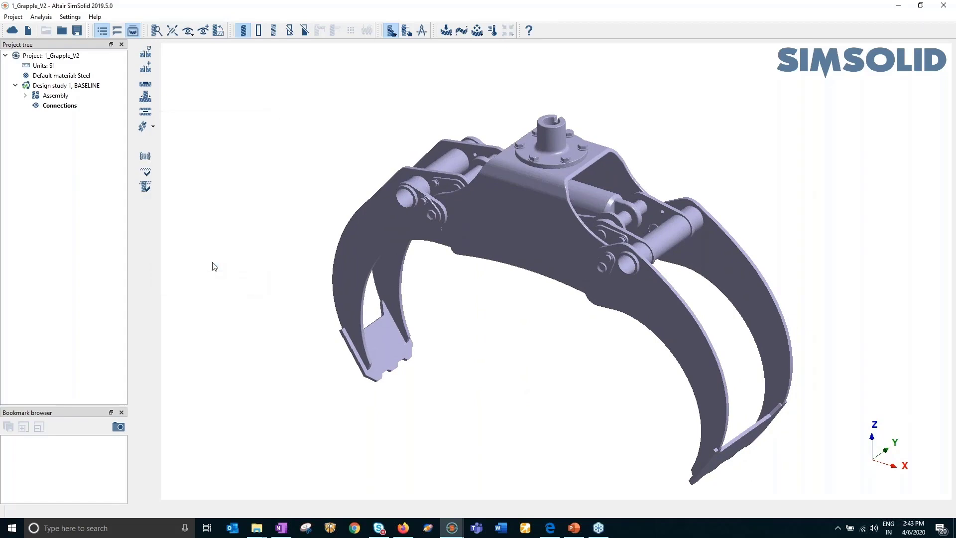
drag(240, 237, 499, 334)
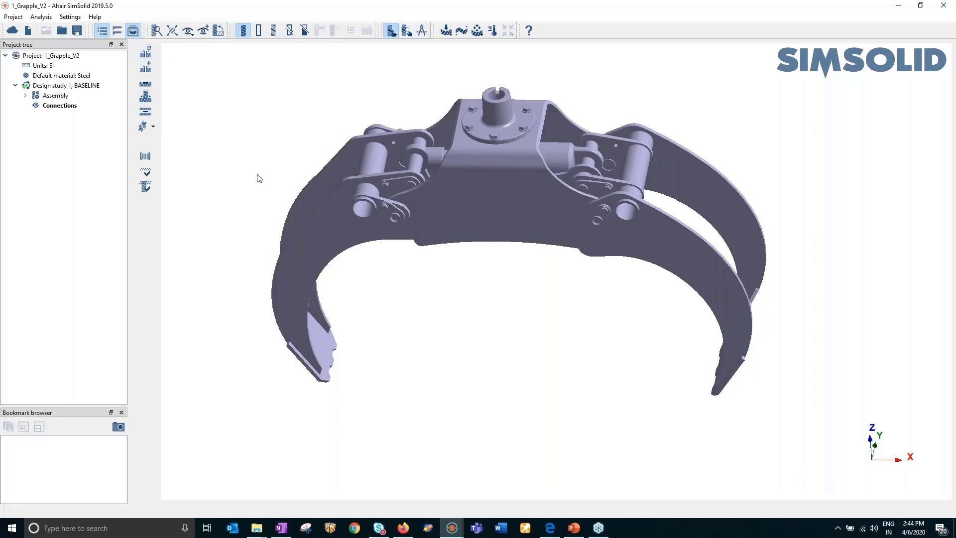
click(148, 55)
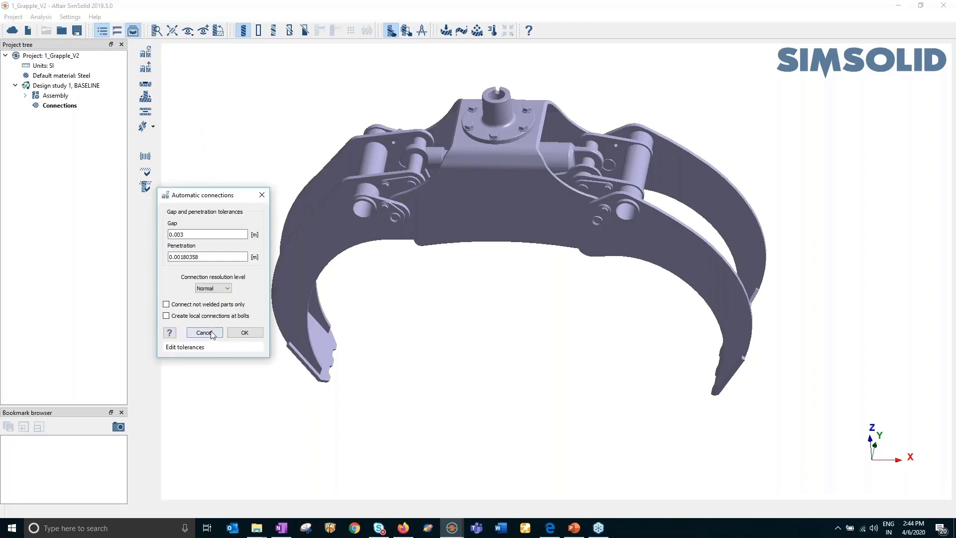
click(204, 333)
drag(234, 333, 461, 297)
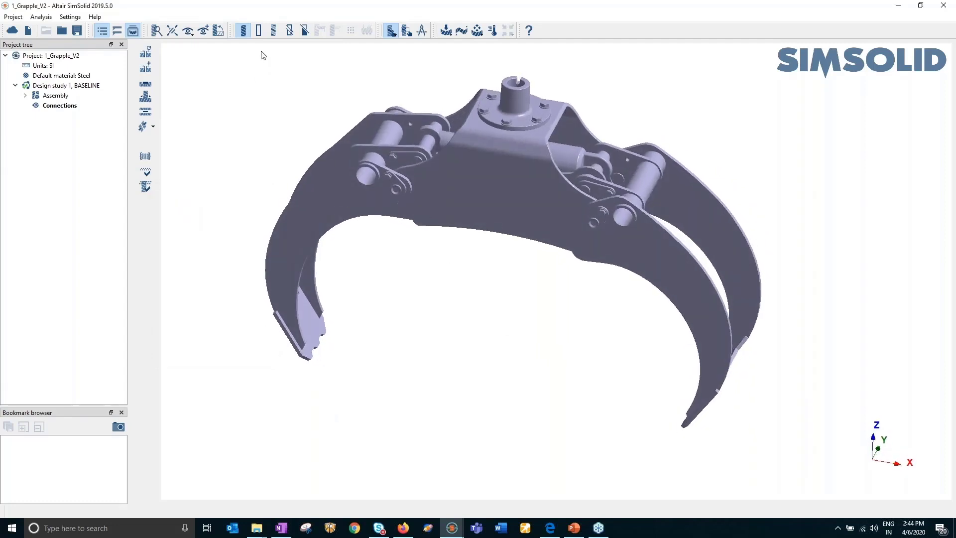
Display the grapple's parts shaded in individual colours and examine the assembly from several angles
click(273, 30)
drag(512, 333, 505, 321)
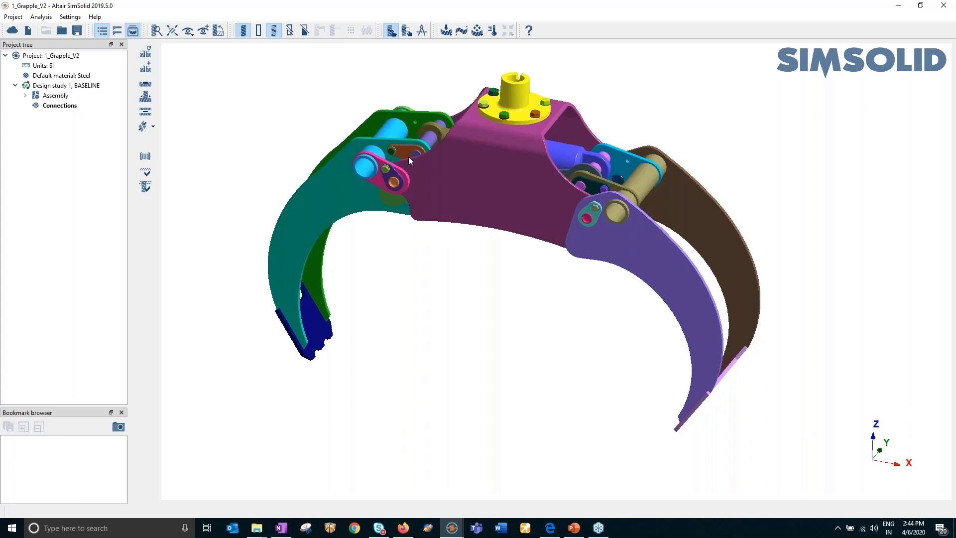
drag(417, 302, 386, 320)
drag(458, 273, 417, 156)
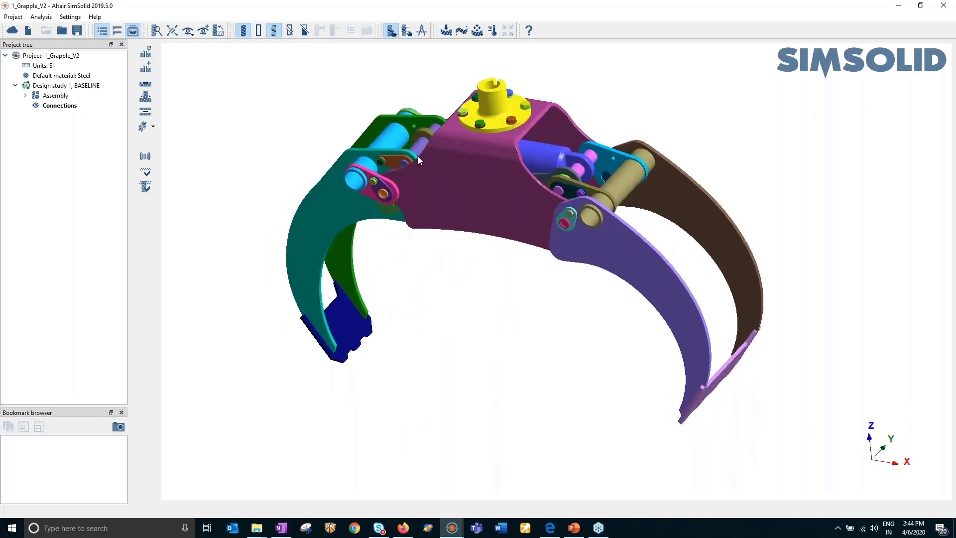
Measure the distance between the end plates of the two opposing grapple jaws and close the measurements
click(421, 30)
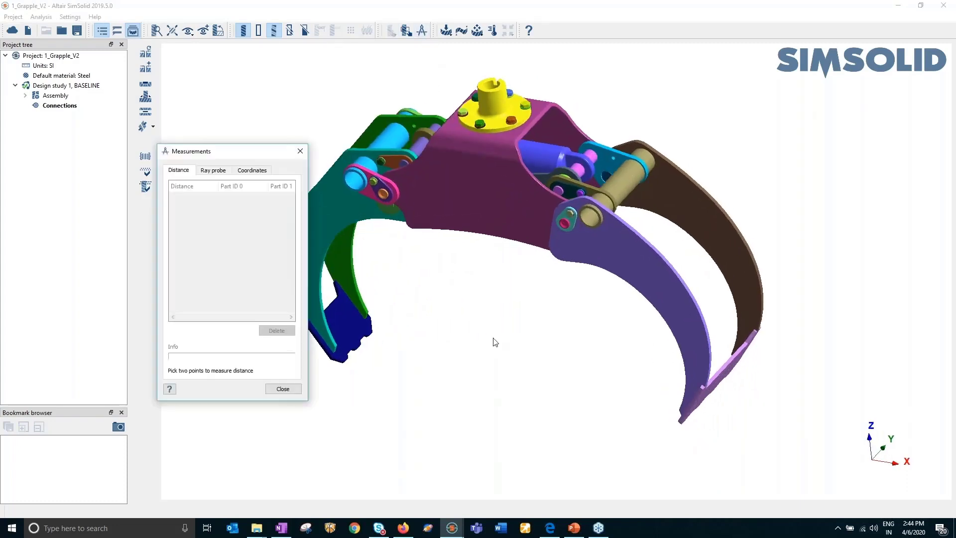
click(350, 344)
drag(542, 380, 736, 413)
click(721, 376)
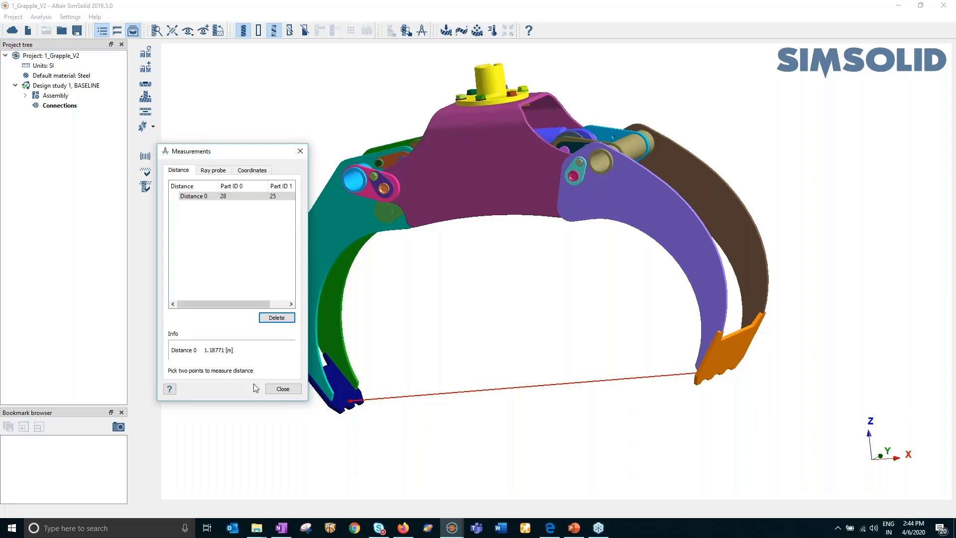
click(282, 388)
Review the assembly information for the grapple, including its part counts and bounding box
drag(512, 279, 535, 292)
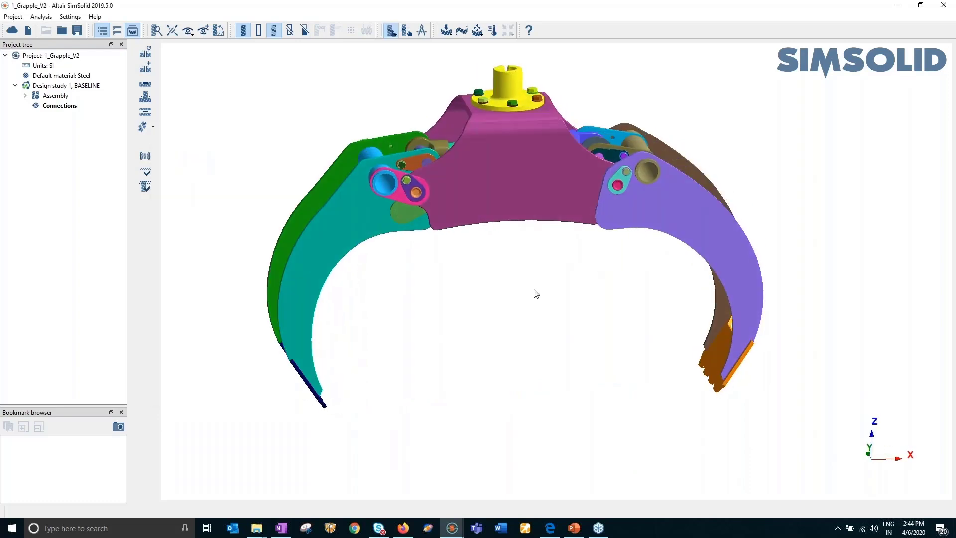
drag(629, 341, 454, 367)
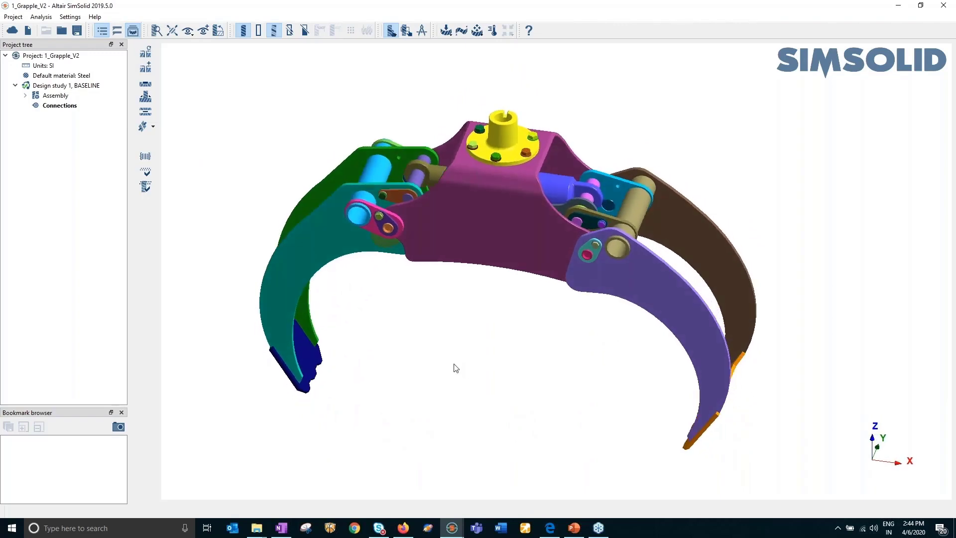
right_click(54, 96)
click(69, 170)
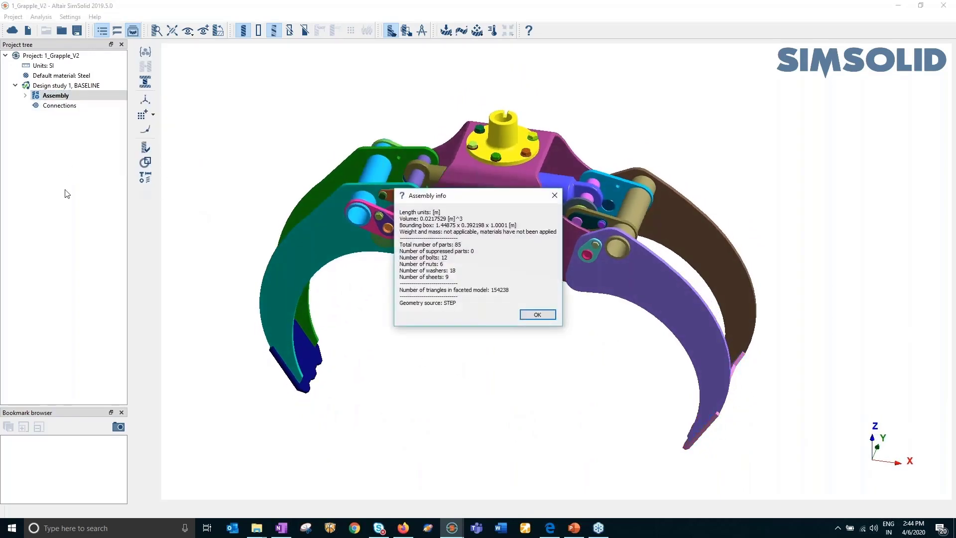
drag(463, 245, 452, 244)
click(461, 244)
click(537, 314)
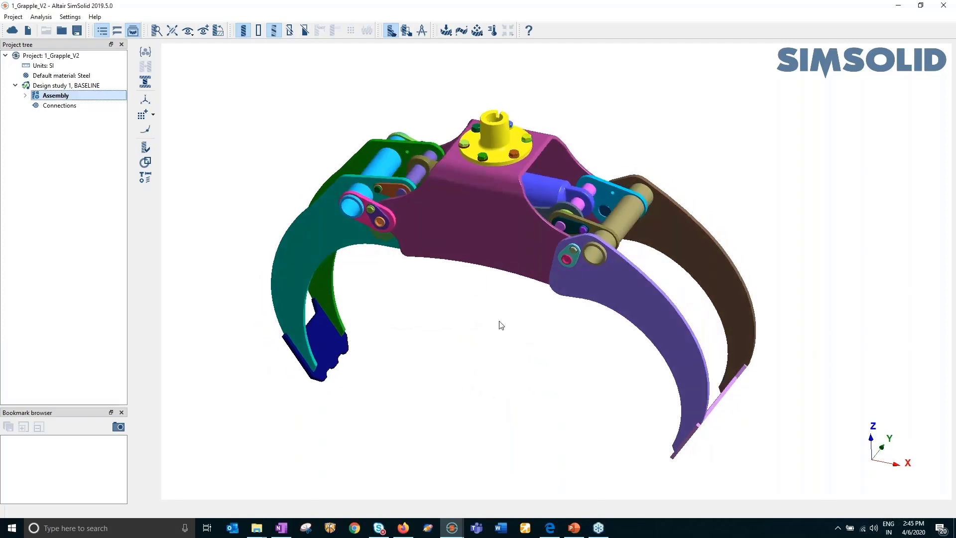
Create automatic connections for the assembly with a 0.003 m gap, 0.00180358 m penetration and Normal resolution
drag(501, 324, 489, 299)
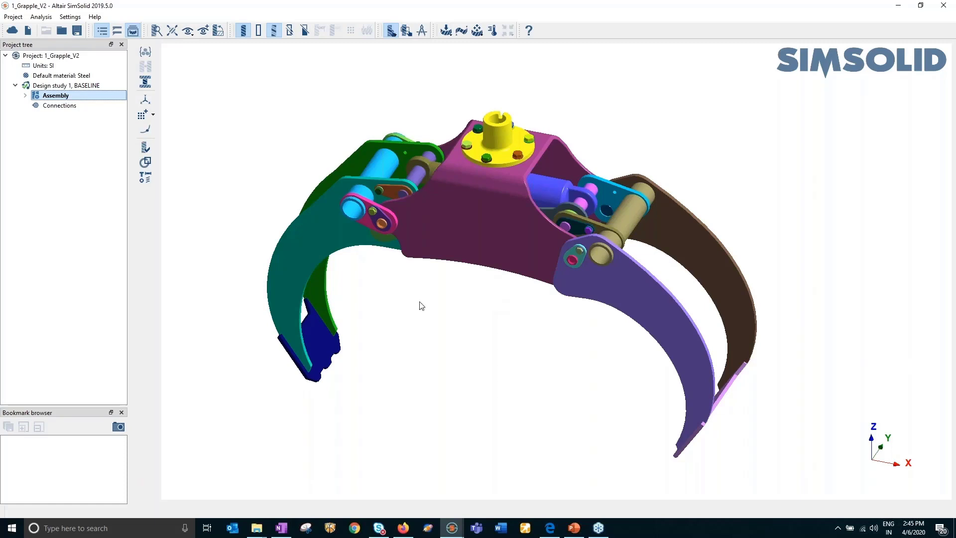
drag(427, 384, 531, 326)
click(73, 107)
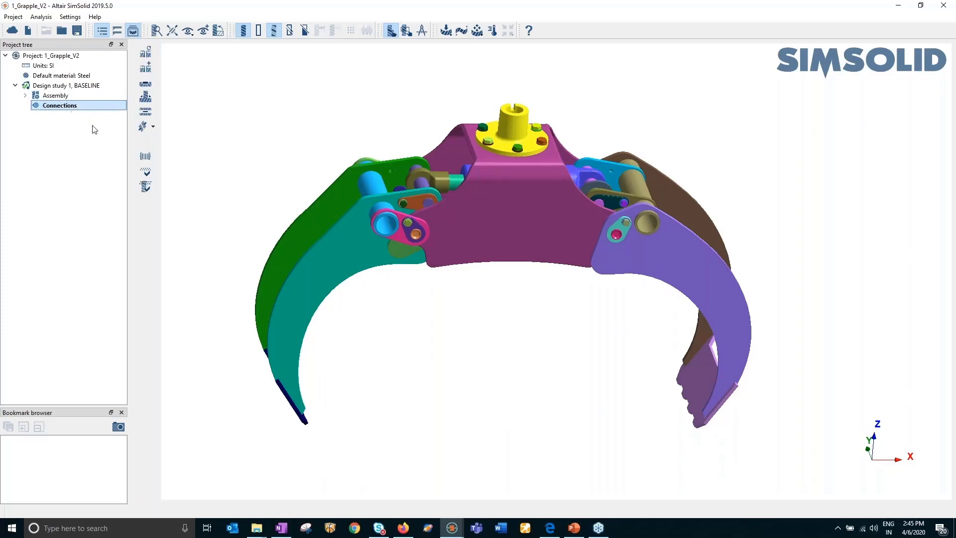
drag(260, 202, 334, 211)
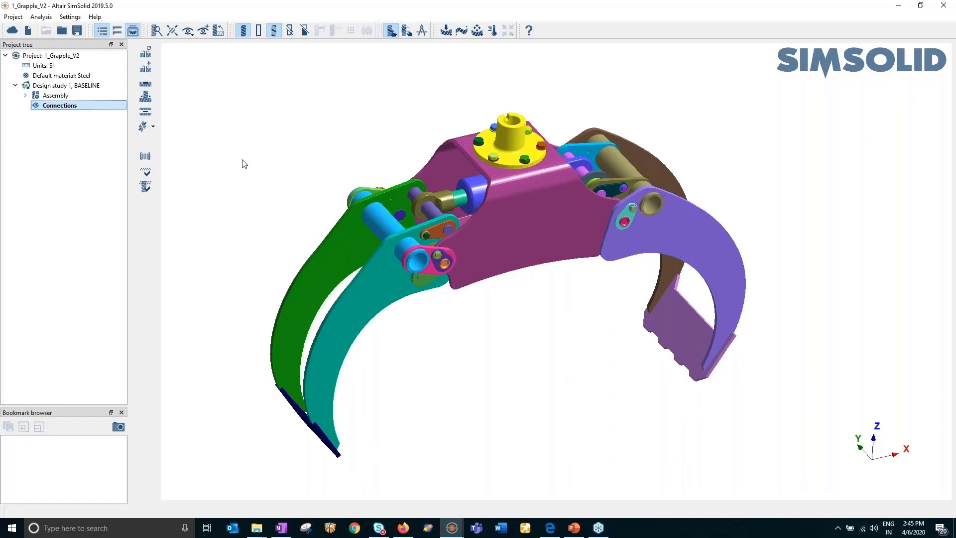
click(148, 52)
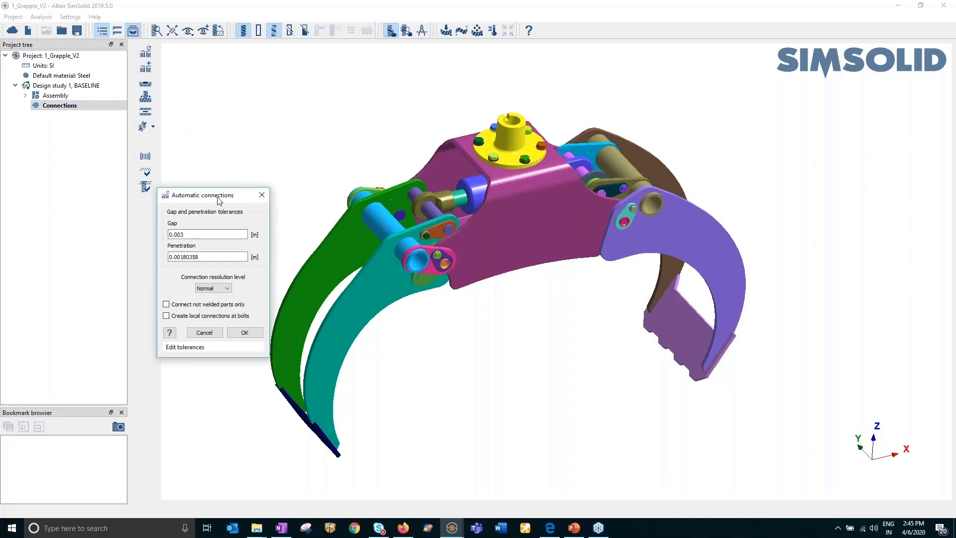
drag(219, 201, 220, 124)
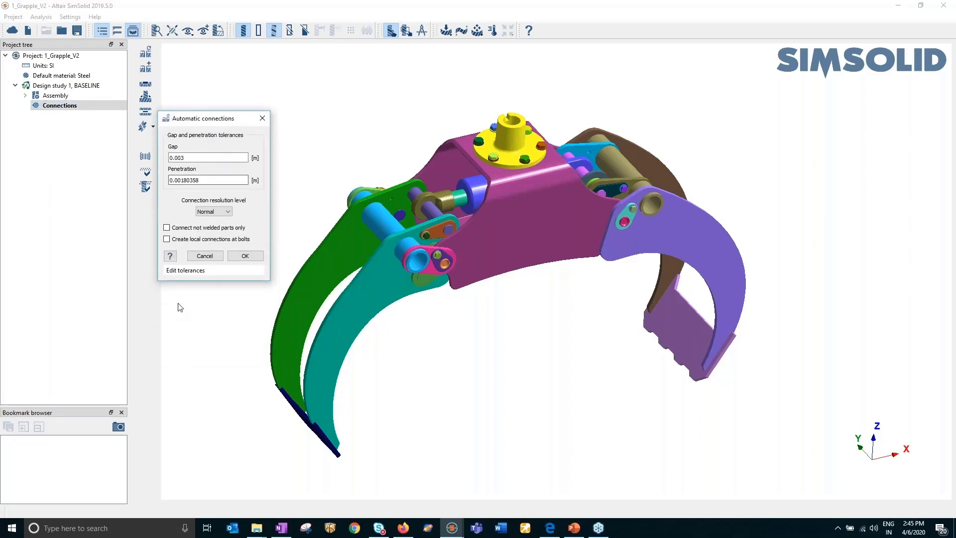
drag(197, 158, 152, 156)
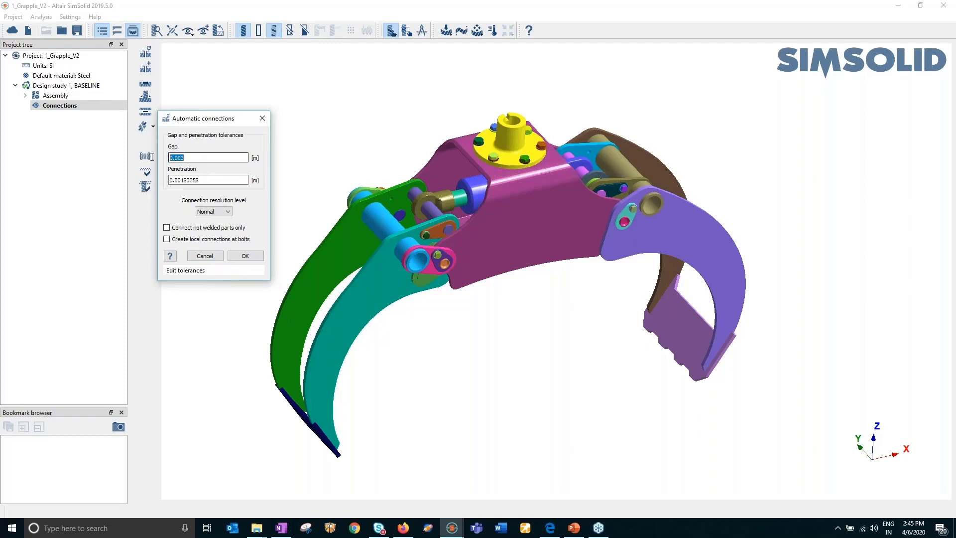
drag(199, 180, 171, 157)
drag(247, 180, 169, 179)
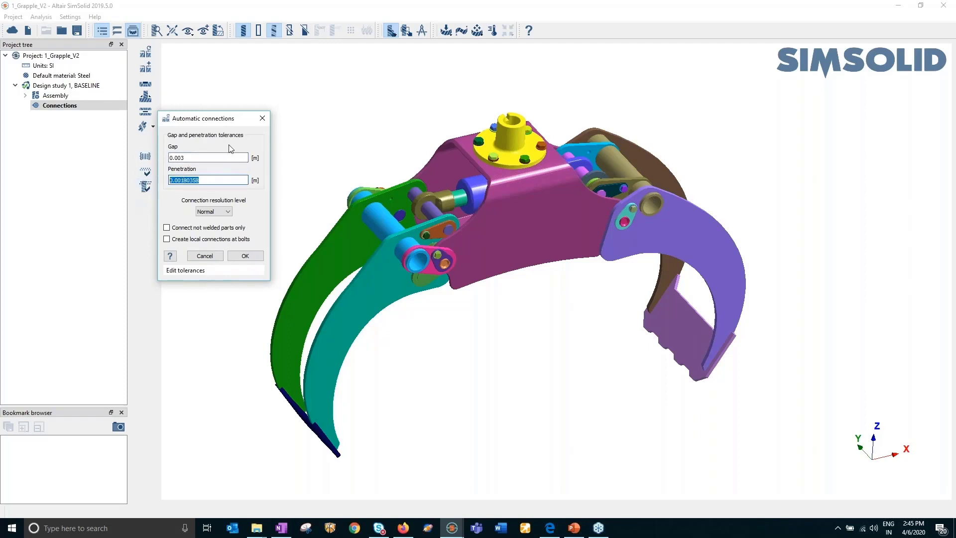
drag(239, 157, 168, 157)
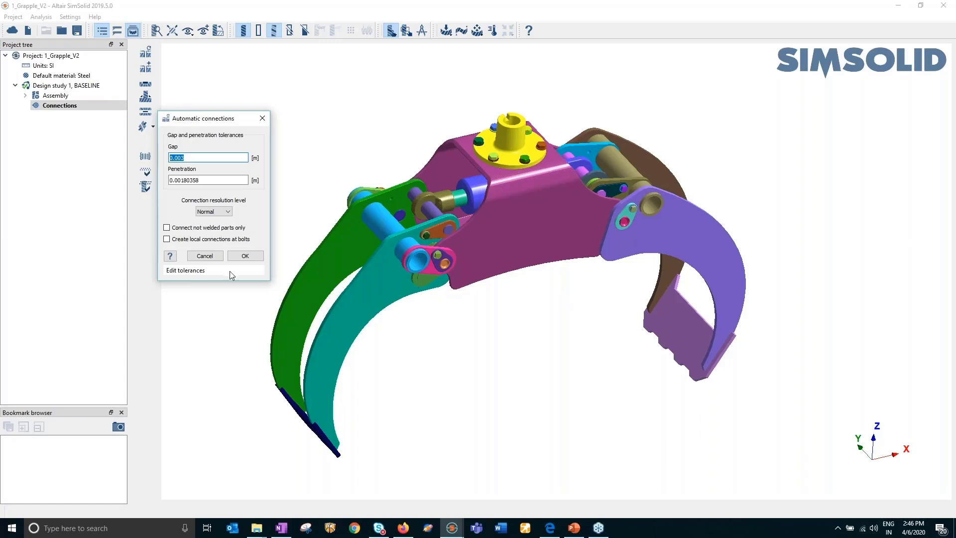
key(Tab)
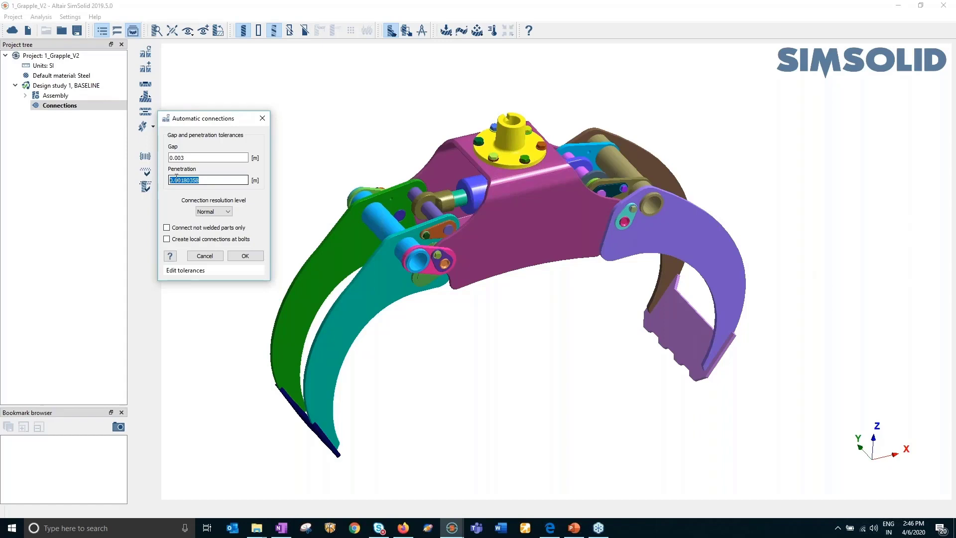
click(245, 257)
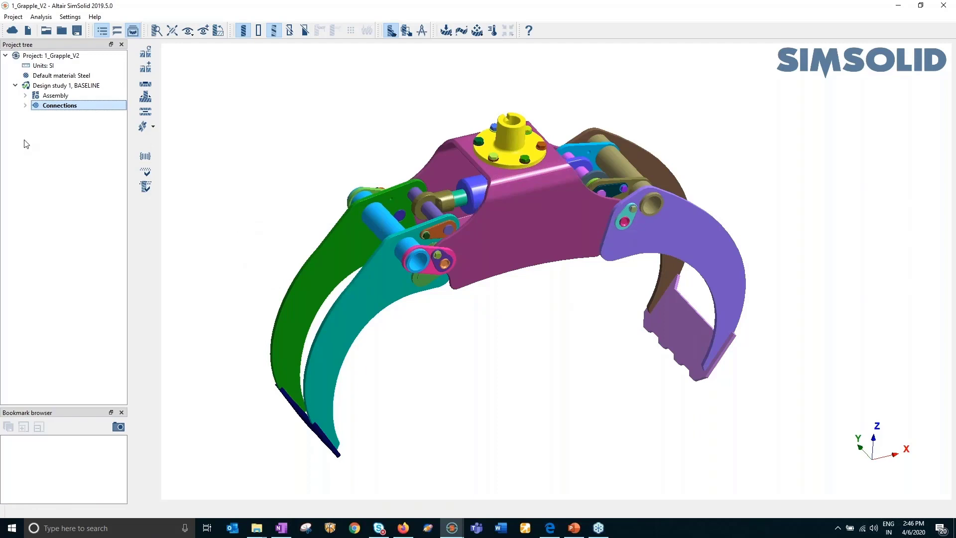
Review the list of regular connections generated between the grapple's parts and look over the assembly
click(25, 105)
click(35, 115)
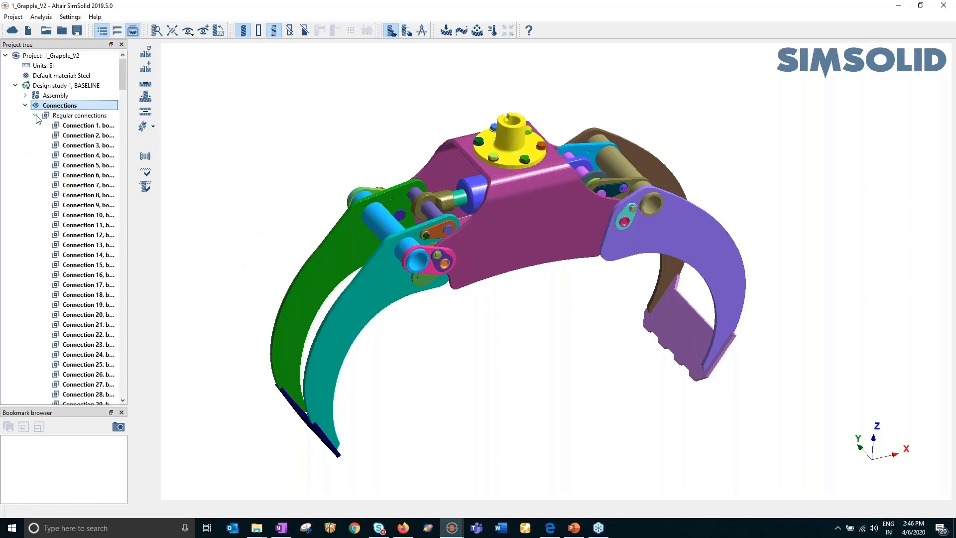
scroll(38, 241, down, 12)
scroll(39, 241, up, 12)
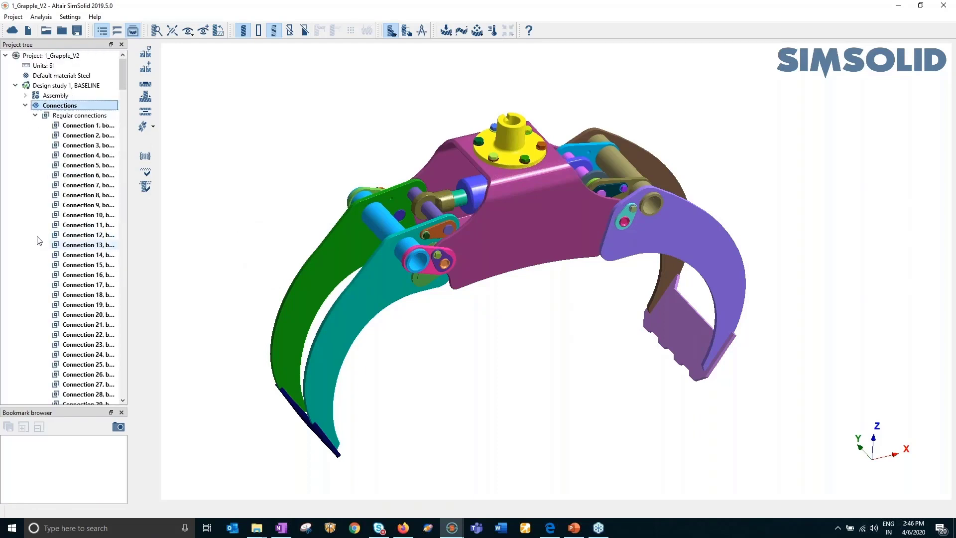
click(35, 115)
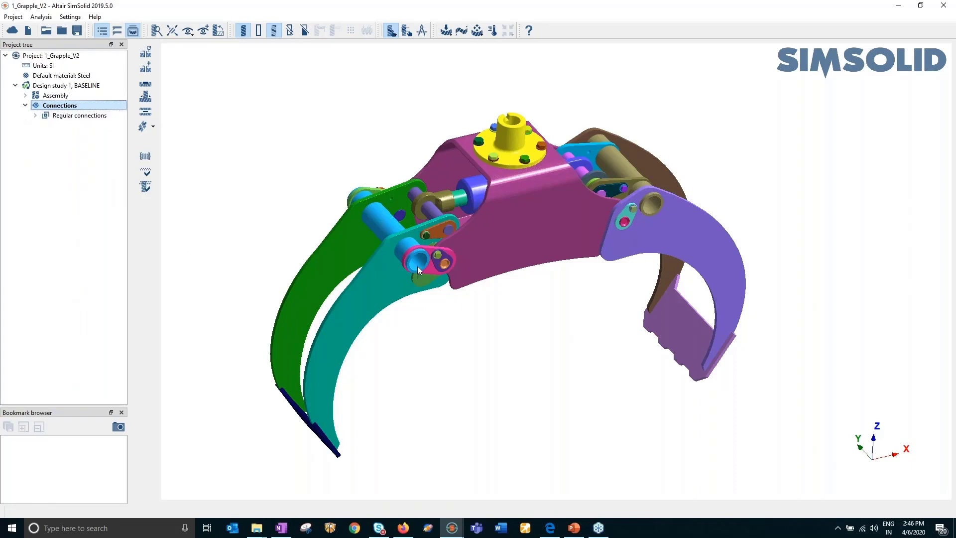
middle_drag(476, 350, 485, 328)
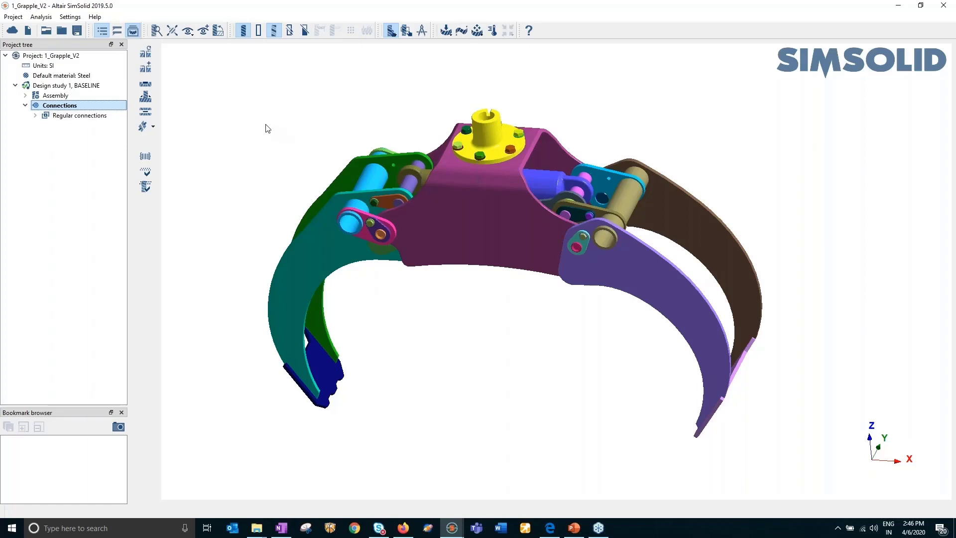
drag(265, 125, 294, 124)
Open the material assignment for the whole assembly, keeping the grapple visible beside it
click(77, 76)
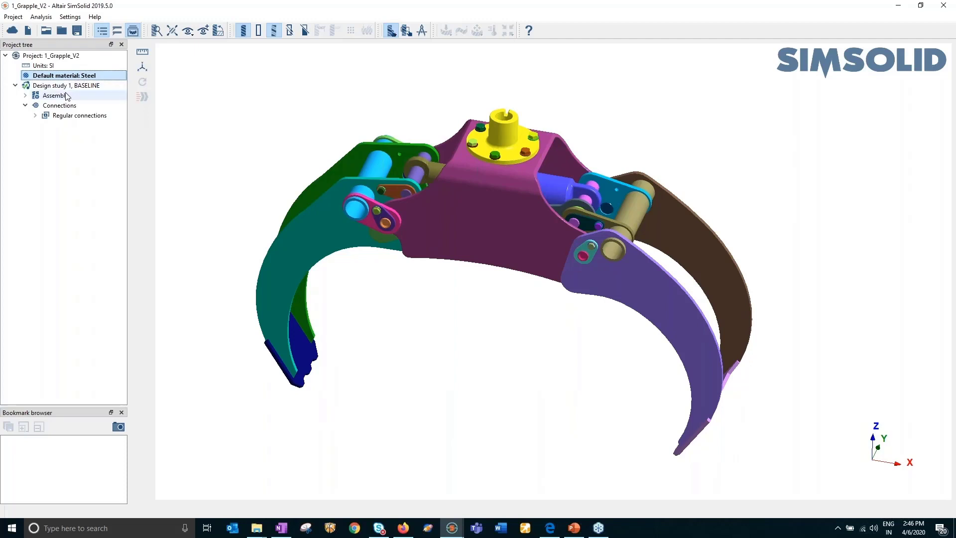
click(66, 95)
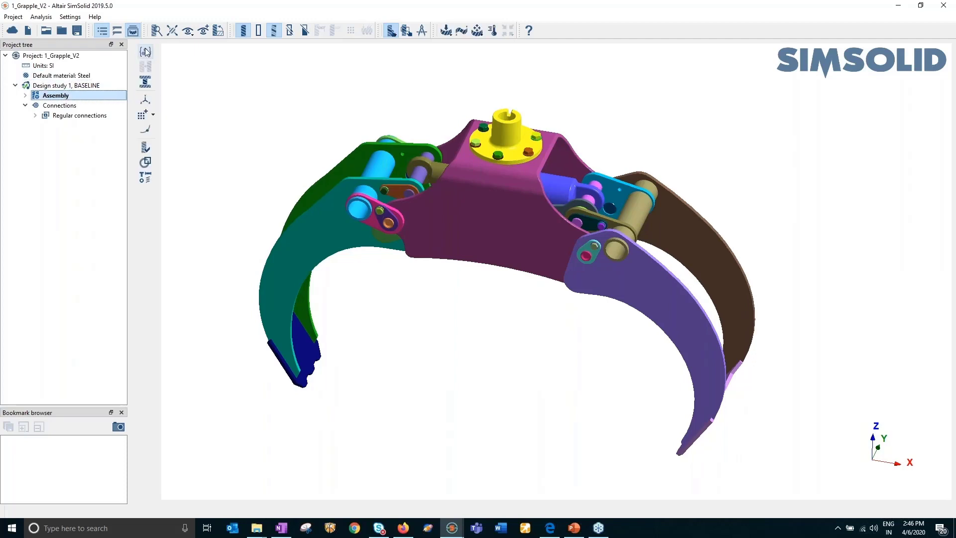
click(146, 52)
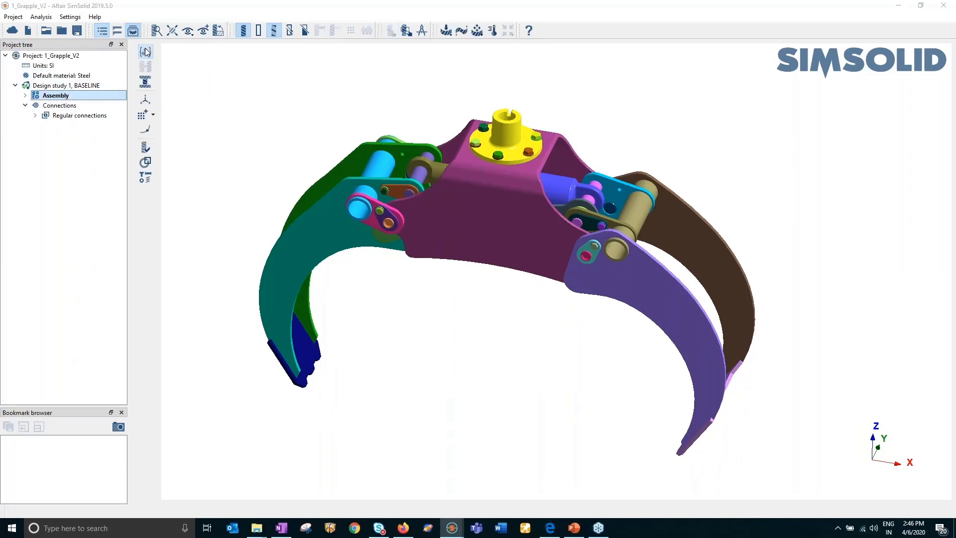
drag(391, 65, 124, 37)
scroll(618, 201, down, 3)
right_drag(428, 296, 478, 291)
scroll(506, 202, up, 3)
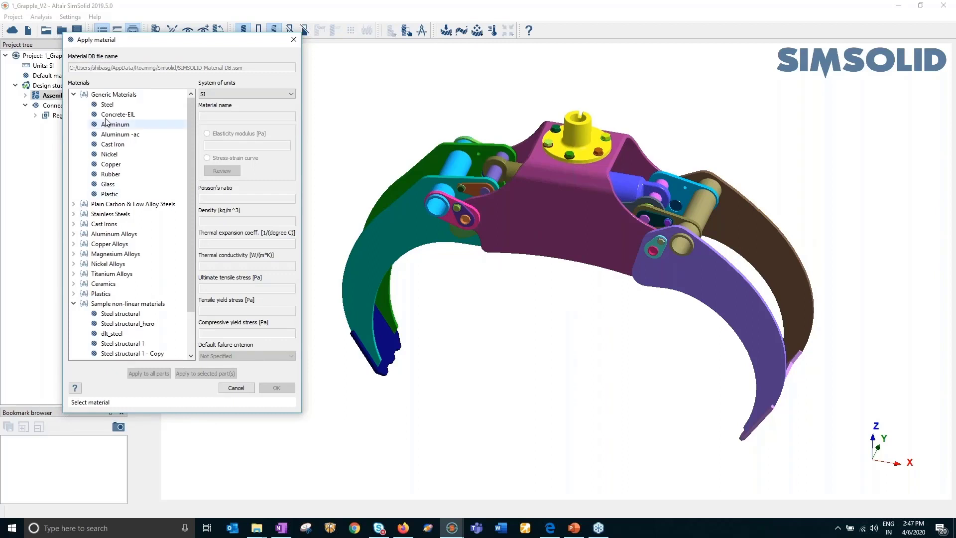
Review the properties of generic Steel and the stress-strain curve of the non-linear material Steel structural
click(107, 104)
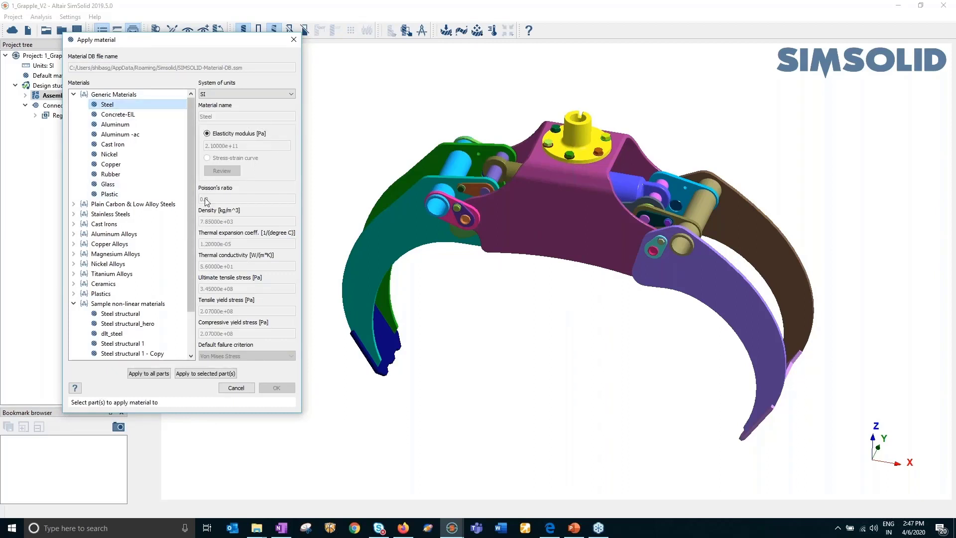
scroll(185, 231, down, 2)
click(120, 263)
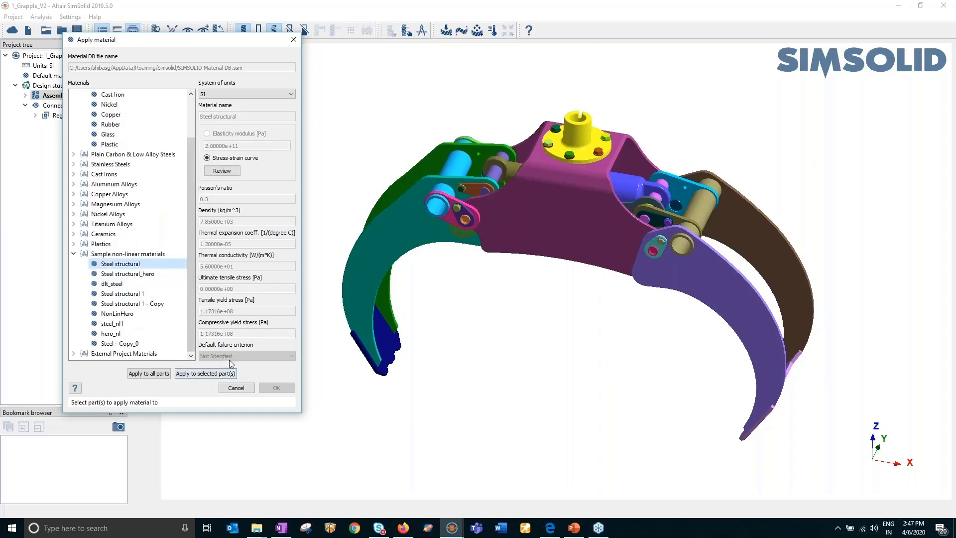
click(222, 174)
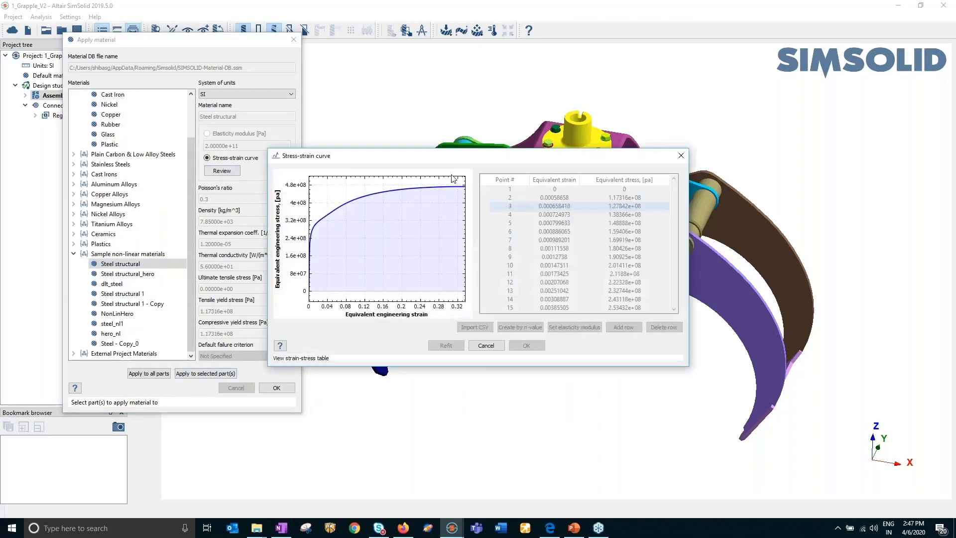
click(485, 345)
scroll(129, 278, up, 2)
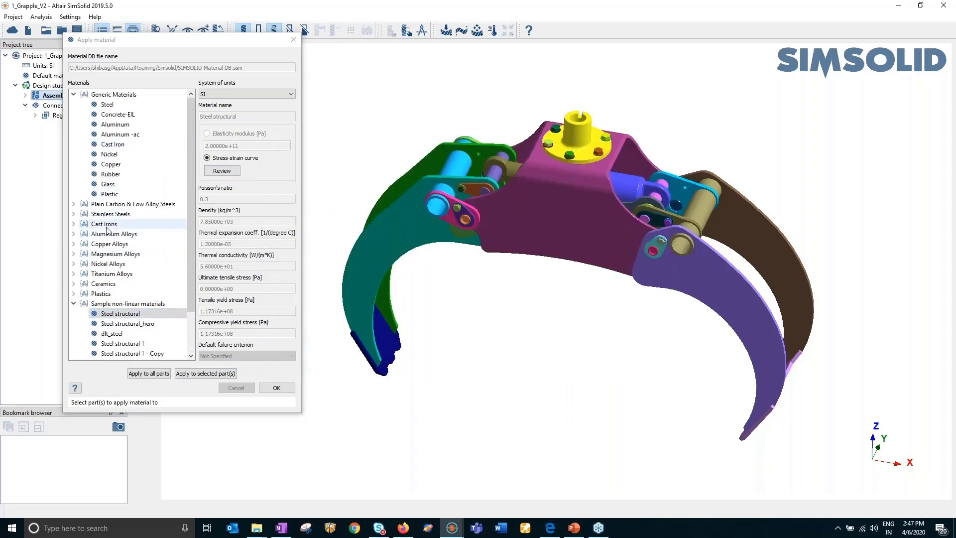
scroll(150, 286, down, 1)
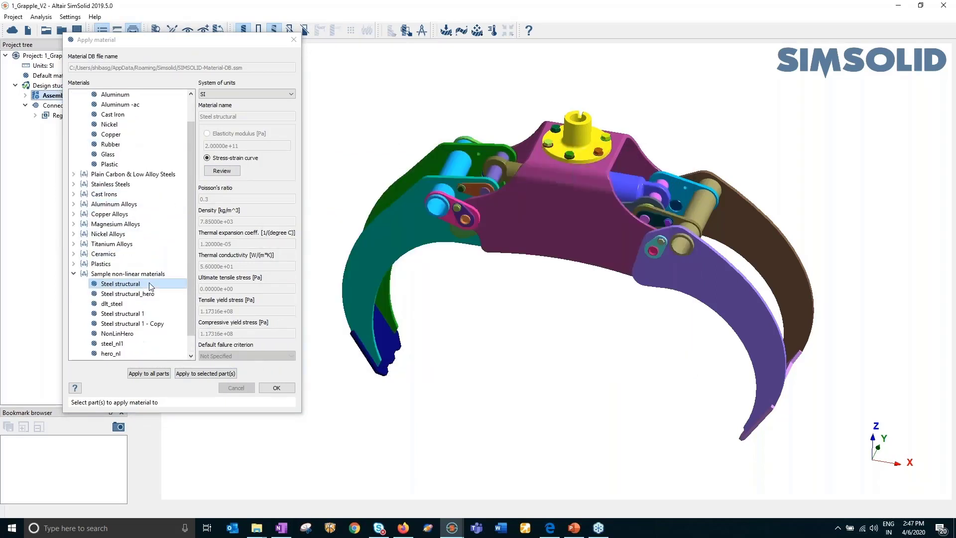
scroll(119, 201, up, 1)
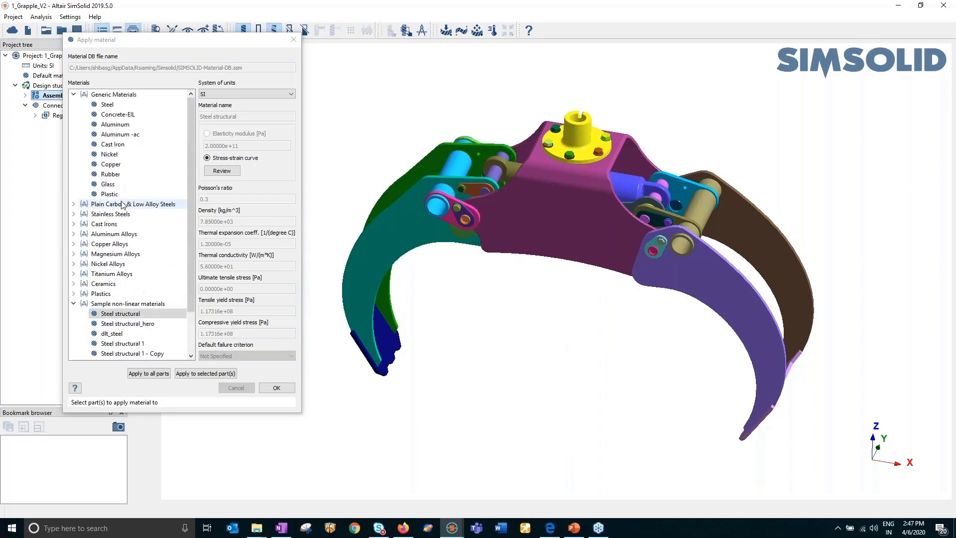
Assign the generic material Steel to all parts of the grapple assembly
click(101, 106)
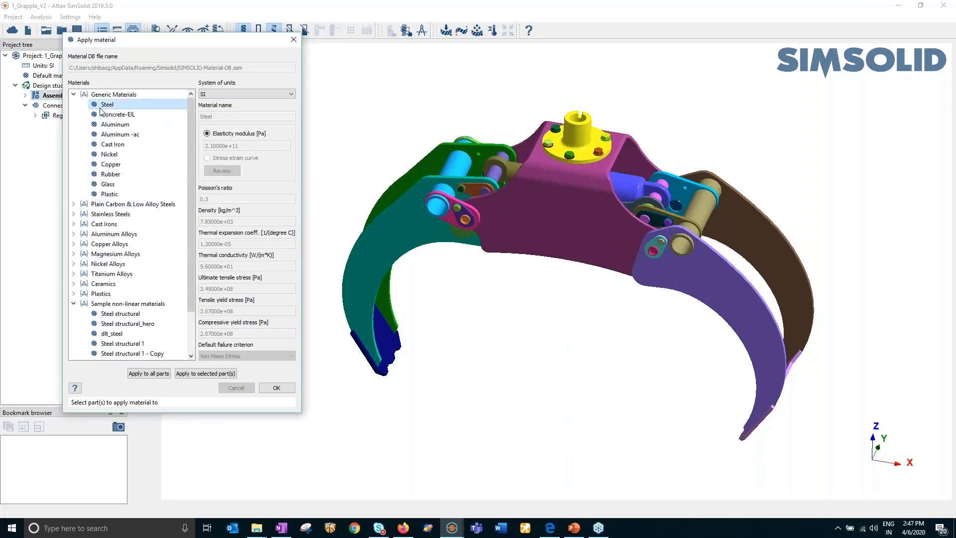
click(148, 373)
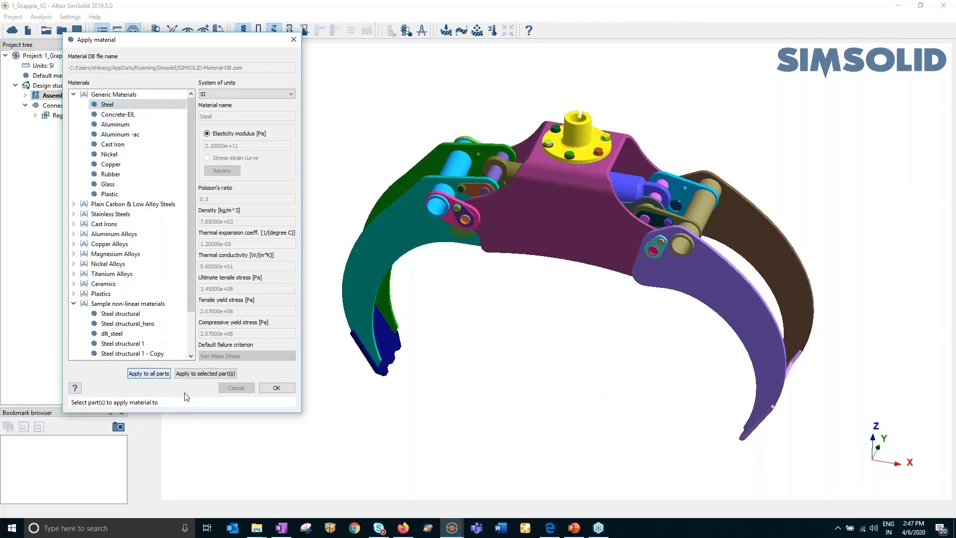
click(276, 387)
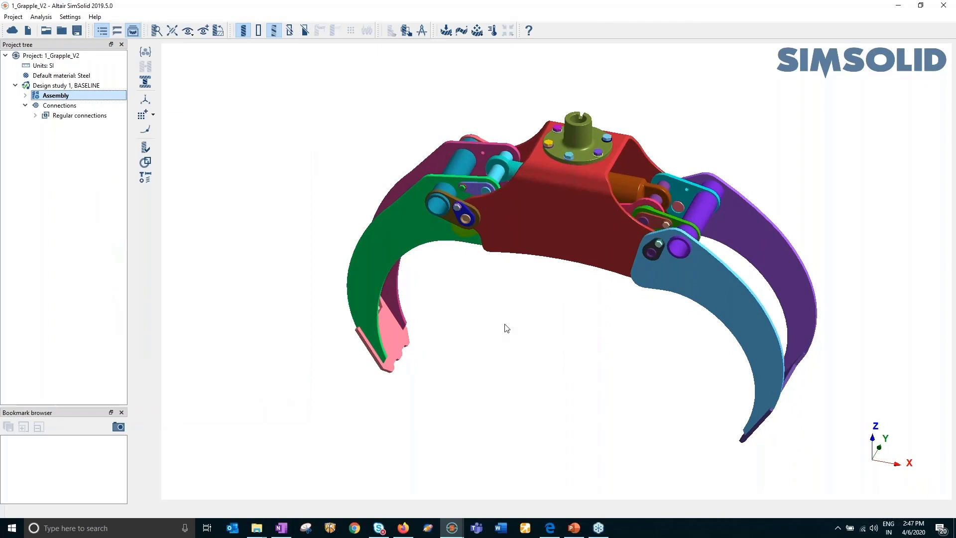
right_drag(505, 326, 465, 288)
drag(465, 288, 485, 312)
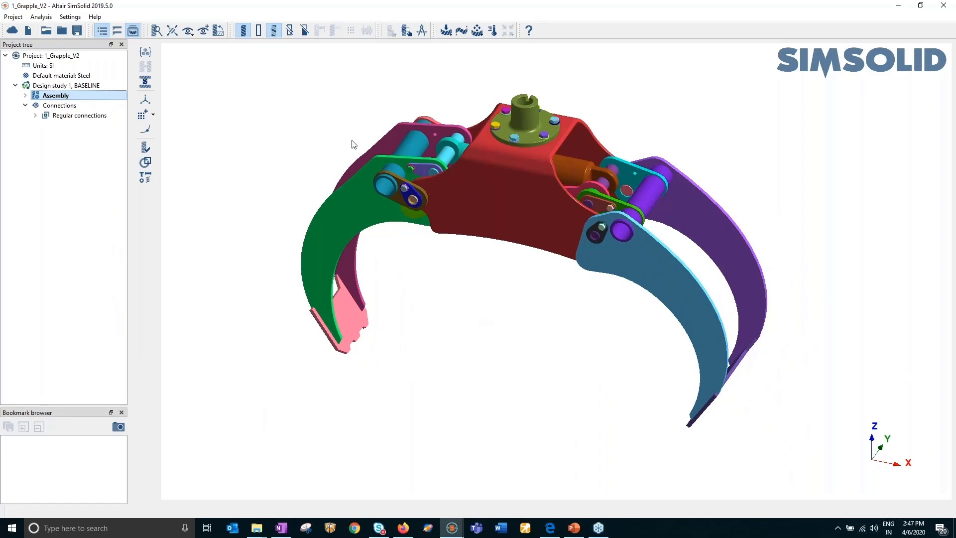
right_drag(357, 112, 352, 134)
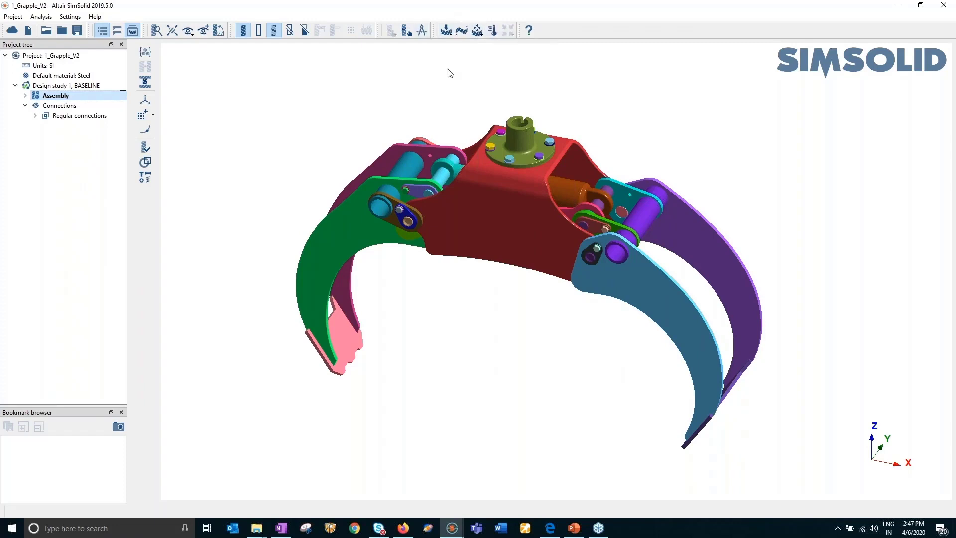
click(446, 31)
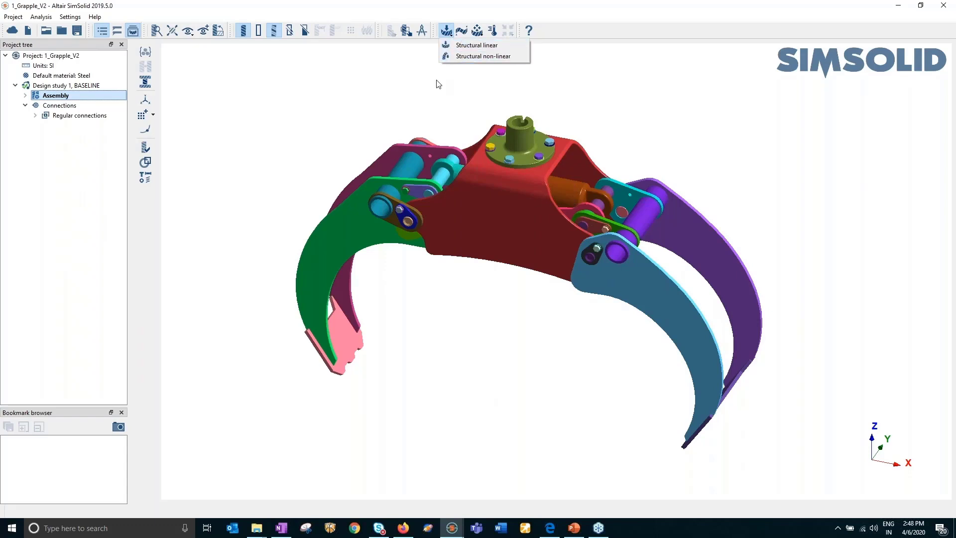
click(457, 57)
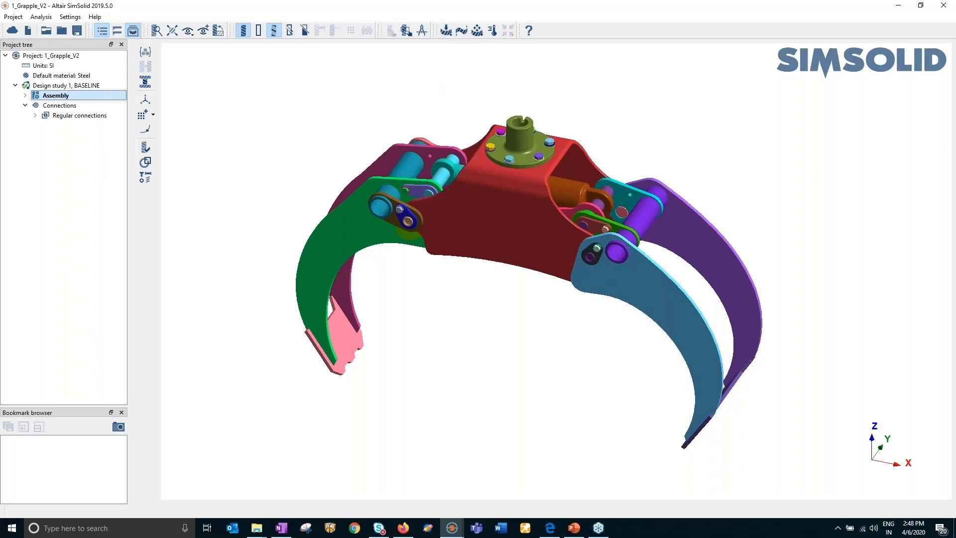
click(477, 31)
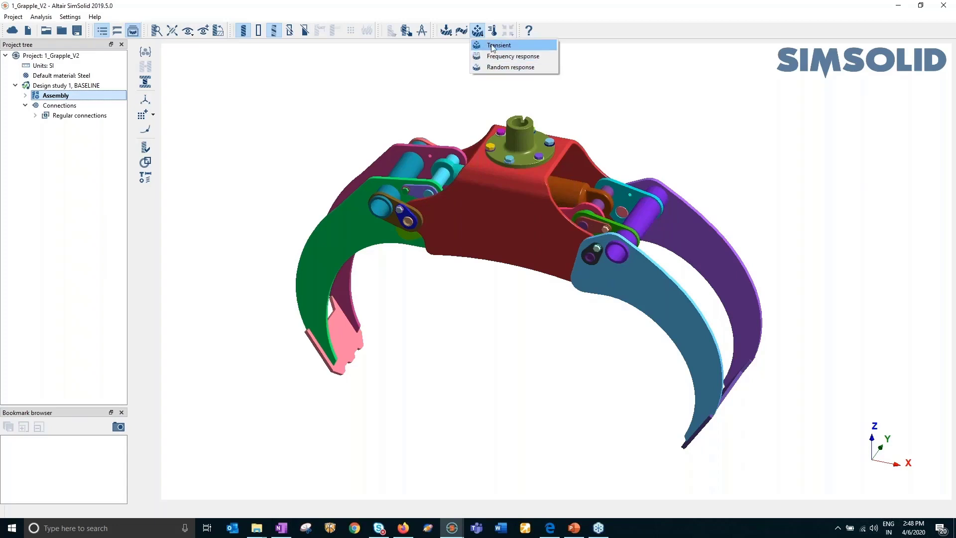
click(444, 59)
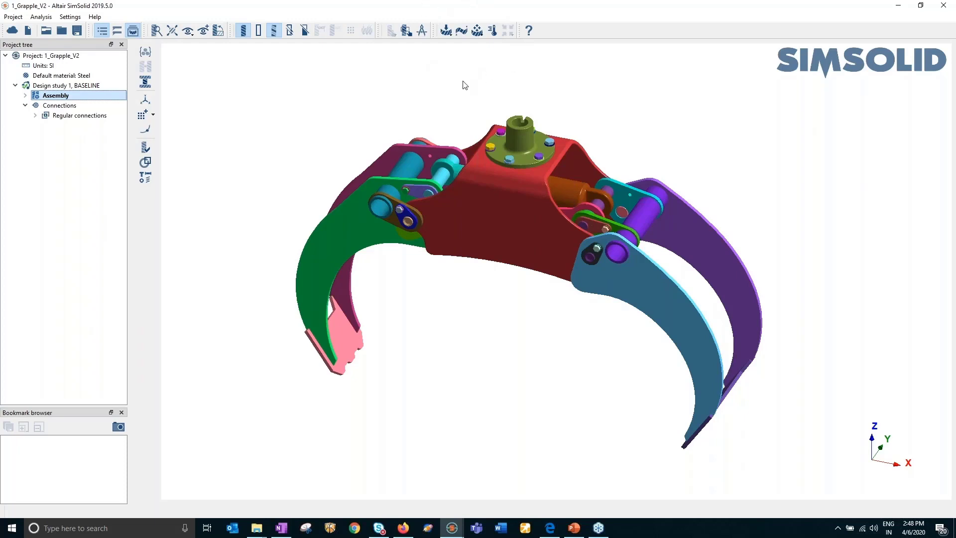
Create a linear structural analysis in the baseline design study
click(449, 36)
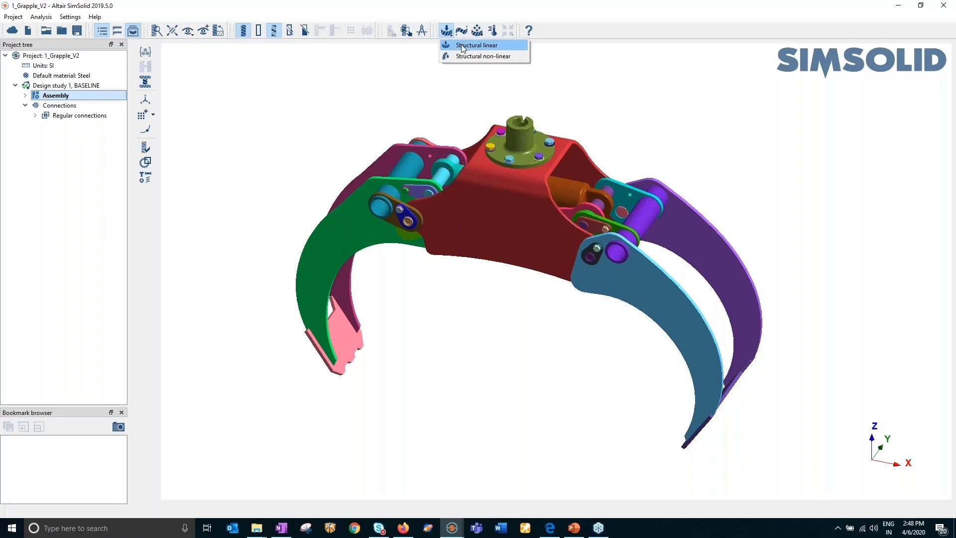
click(462, 46)
drag(491, 294, 476, 325)
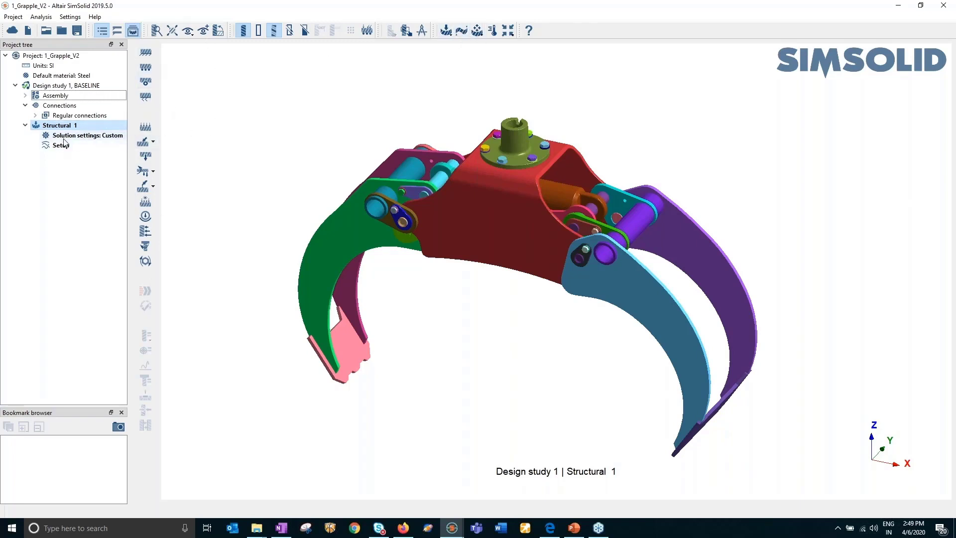
click(60, 106)
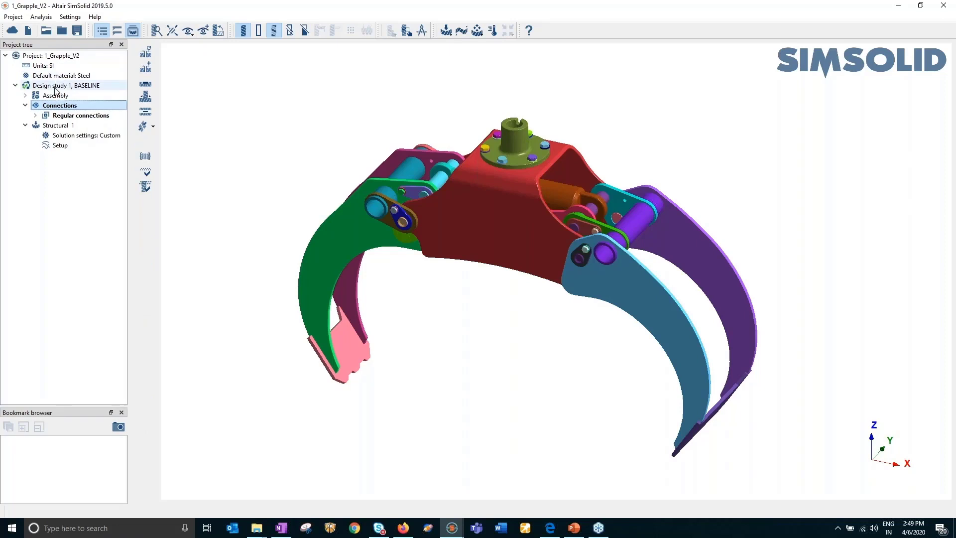
click(55, 86)
click(97, 105)
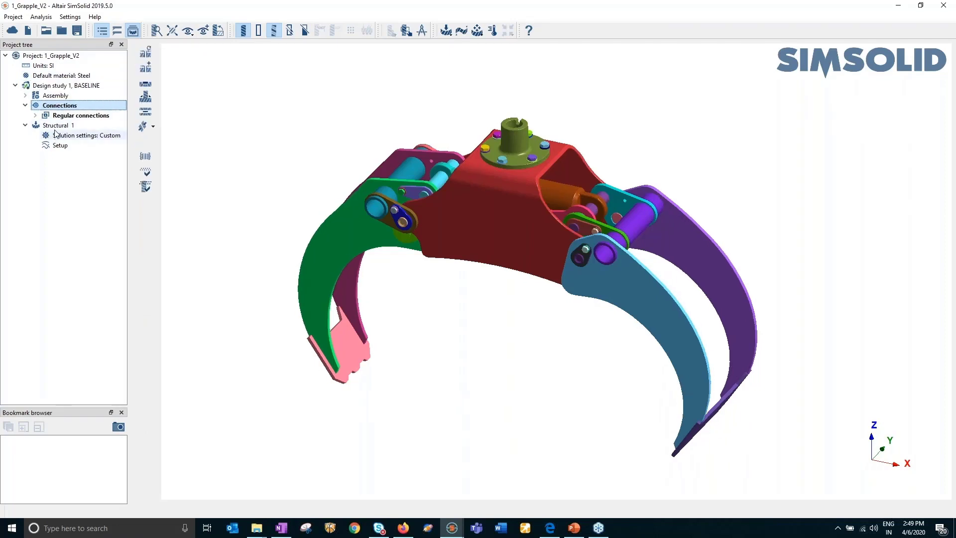
Add an immovable constraint to the inner bore face of the flanged hub on top of the grapple in the structural analysis
click(58, 125)
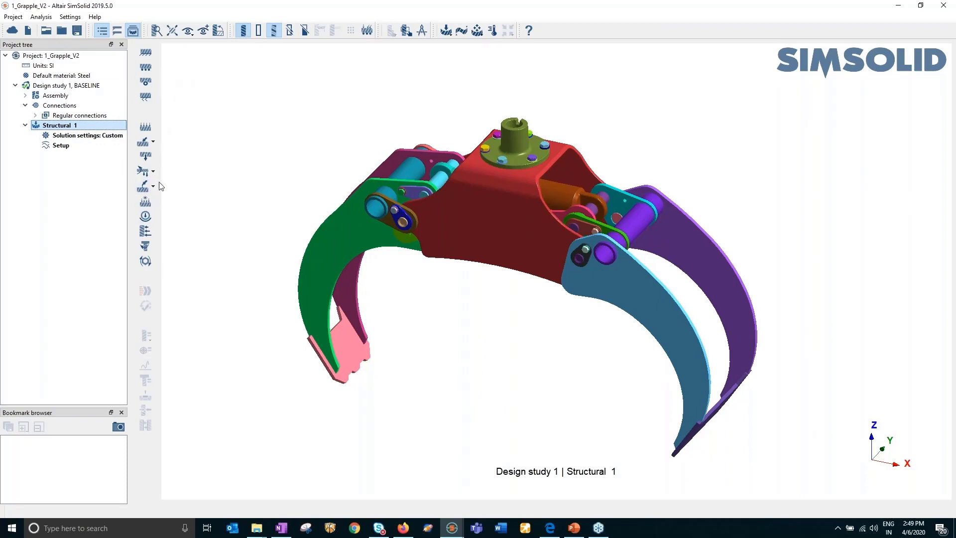
right_drag(225, 294, 202, 294)
middle_drag(258, 254, 248, 230)
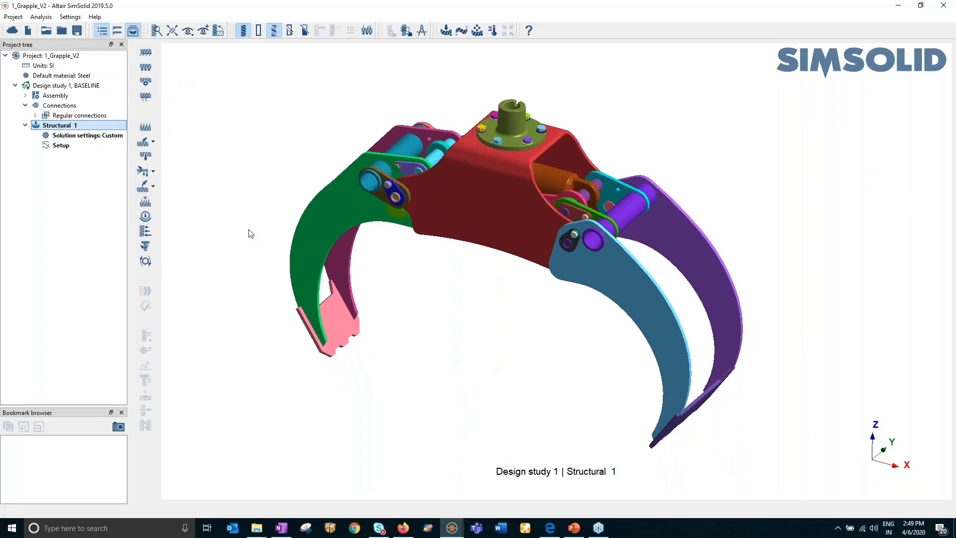
click(145, 56)
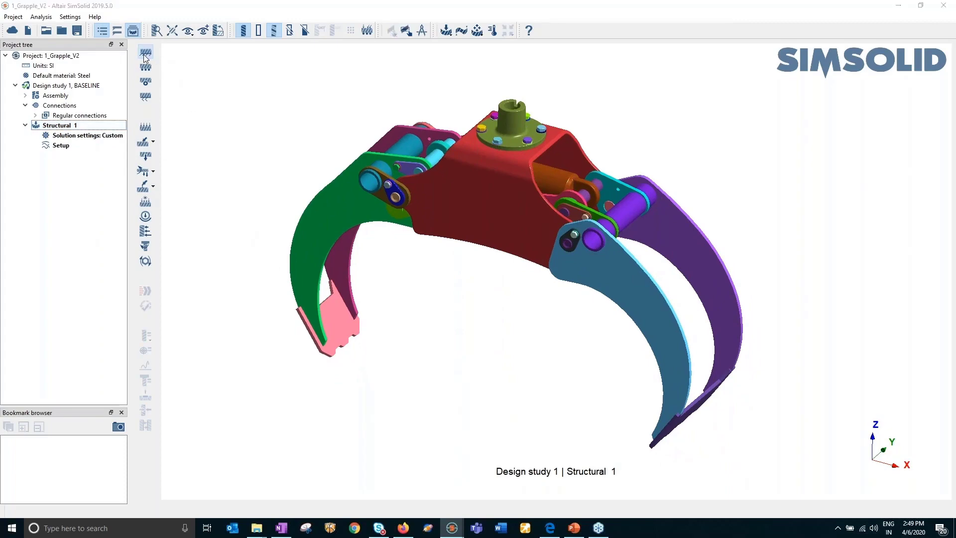
scroll(523, 87, up, 5)
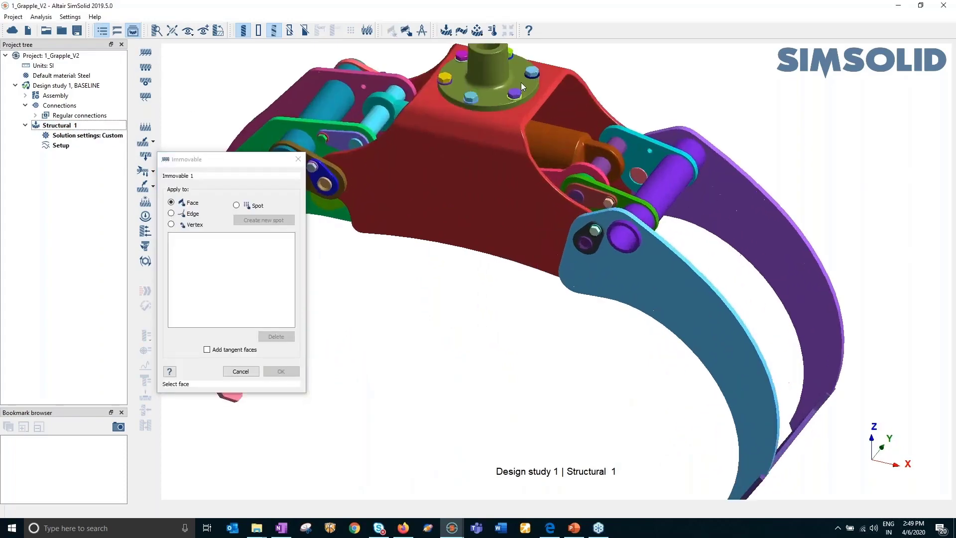
scroll(522, 87, up, 5)
click(525, 305)
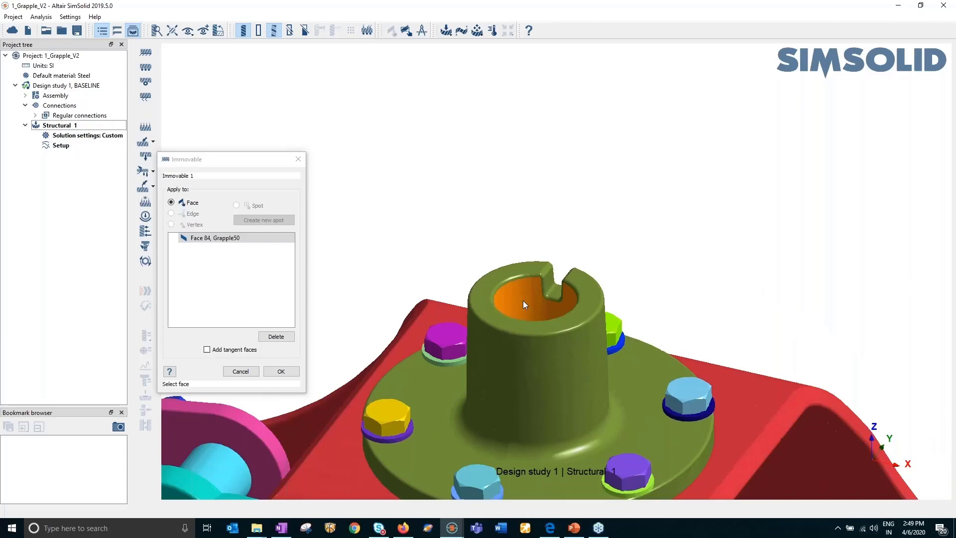
click(281, 370)
scroll(464, 199, down, 5)
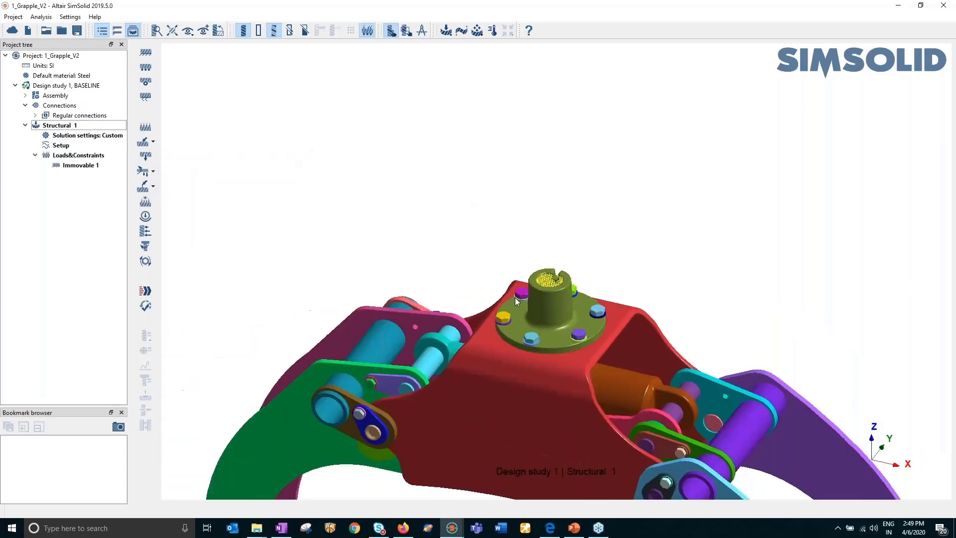
Apply a force of -1000 N along X to the inner face of the tip plate joining the green and magenta claw arms
right_drag(494, 252, 462, 126)
right_drag(490, 299, 462, 172)
right_drag(309, 266, 451, 229)
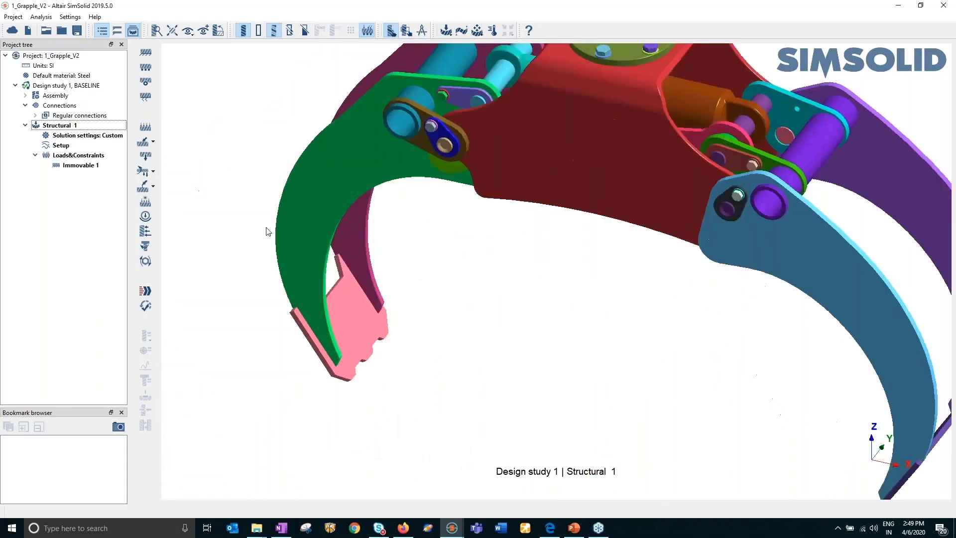
click(147, 143)
click(190, 151)
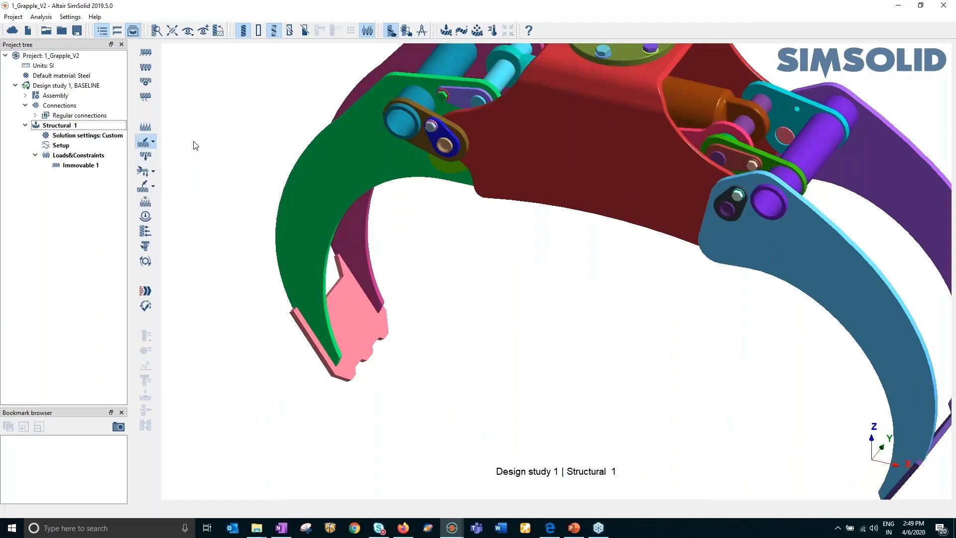
click(357, 325)
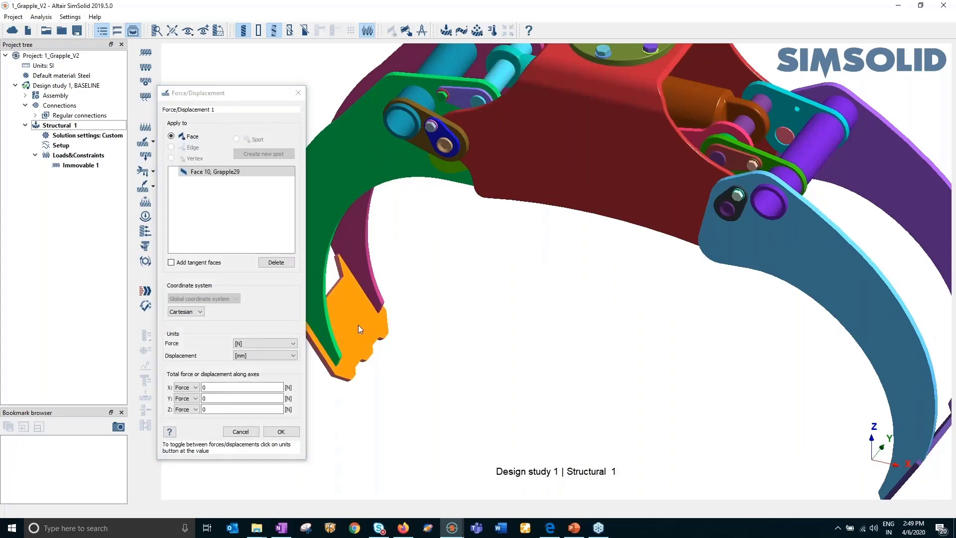
click(229, 387)
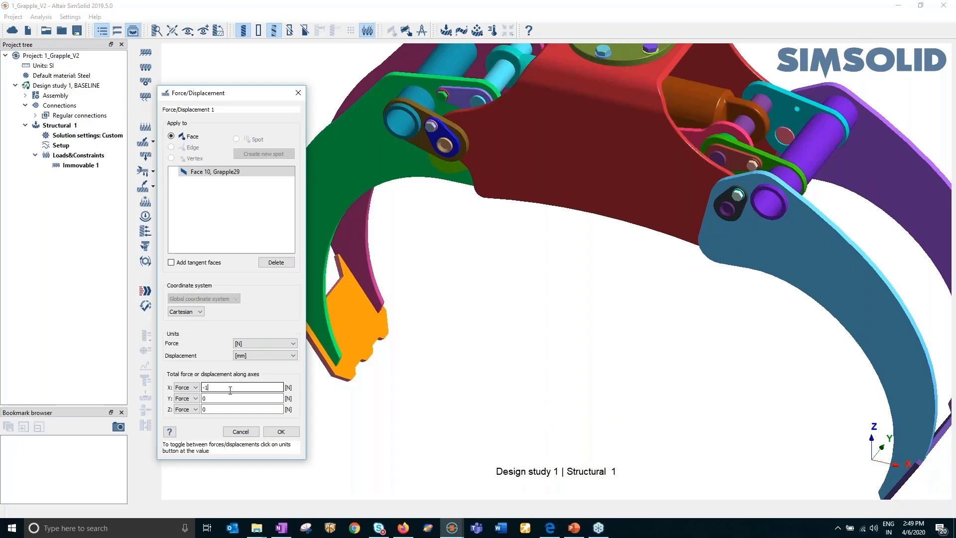
text(-1000)
click(281, 431)
Apply a force of 1000 N along X to the inner face of the tip plate on the opposite blue and purple claw
middle_drag(446, 356, 676, 330)
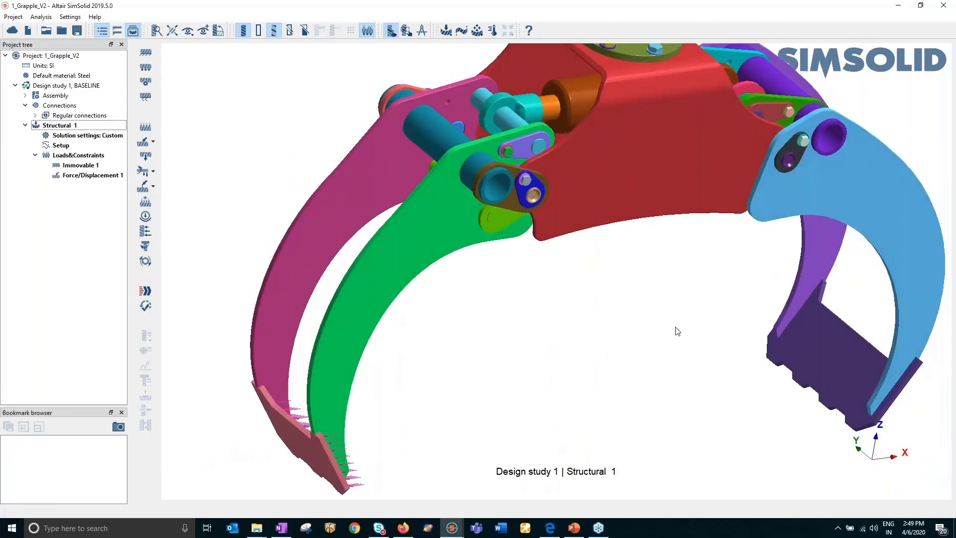
right_drag(677, 331, 549, 288)
click(155, 141)
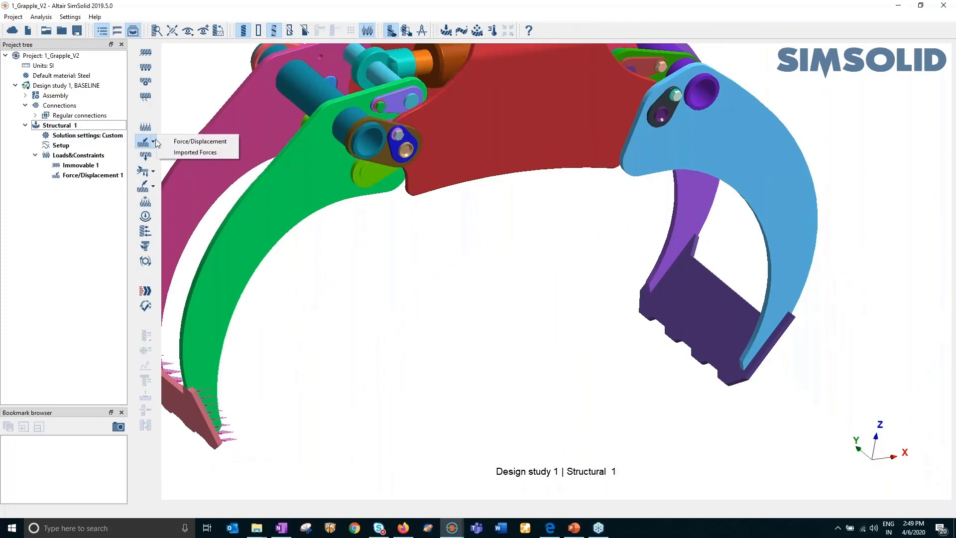
click(197, 142)
click(706, 311)
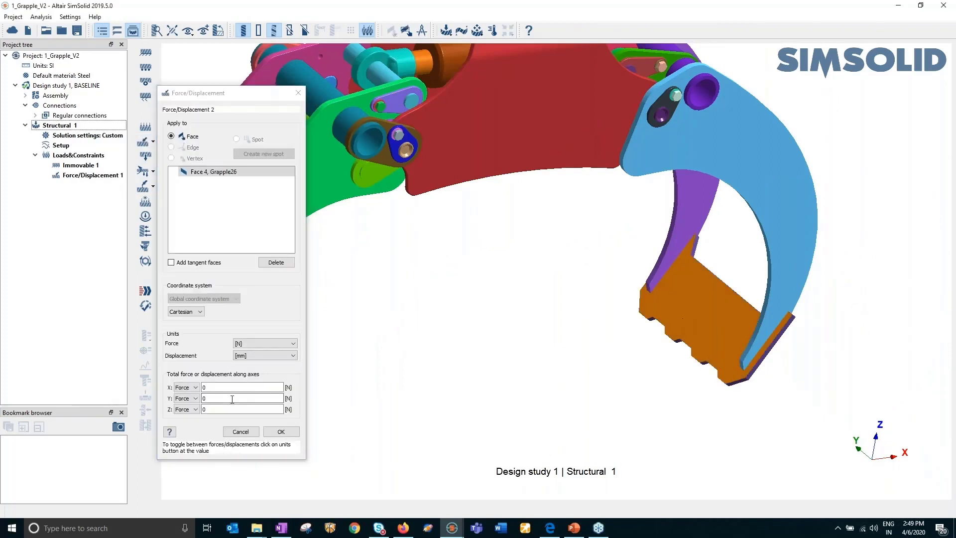
click(231, 387)
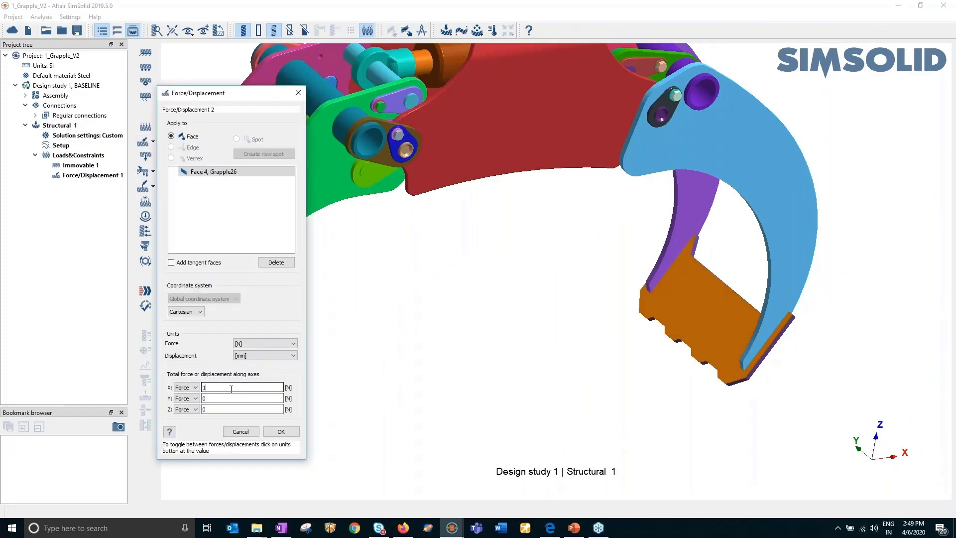
text(1000)
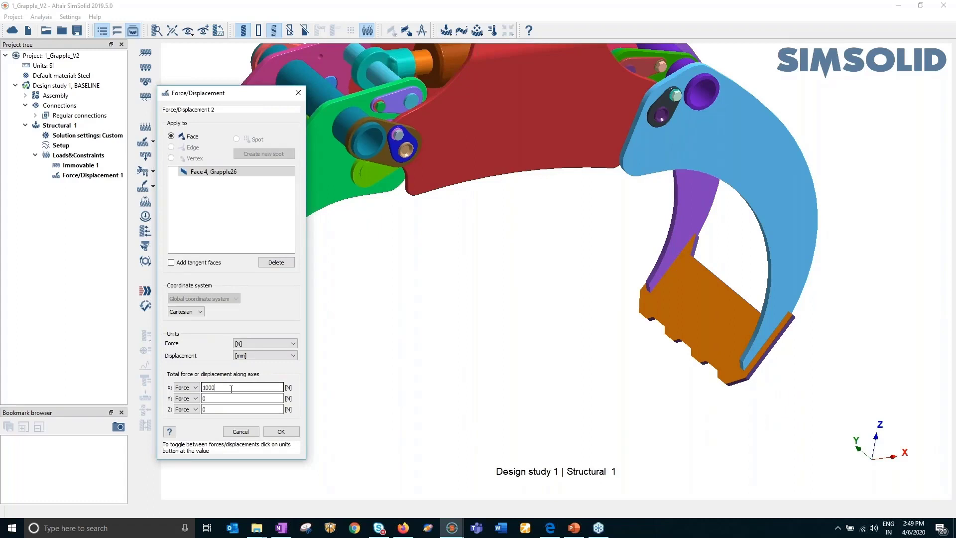
click(280, 431)
Check the load placement on both claws and solve the structural analysis
drag(467, 375, 534, 307)
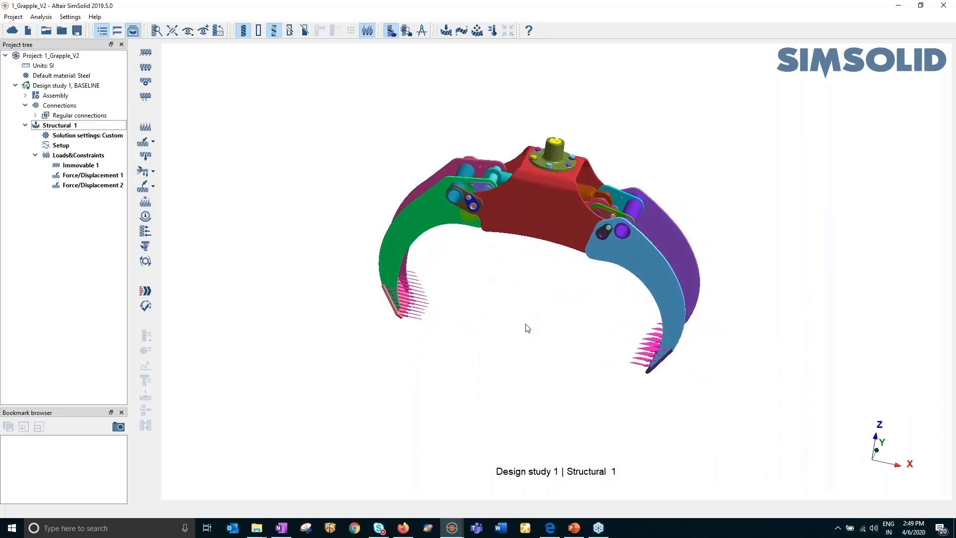
scroll(645, 173, up, 3)
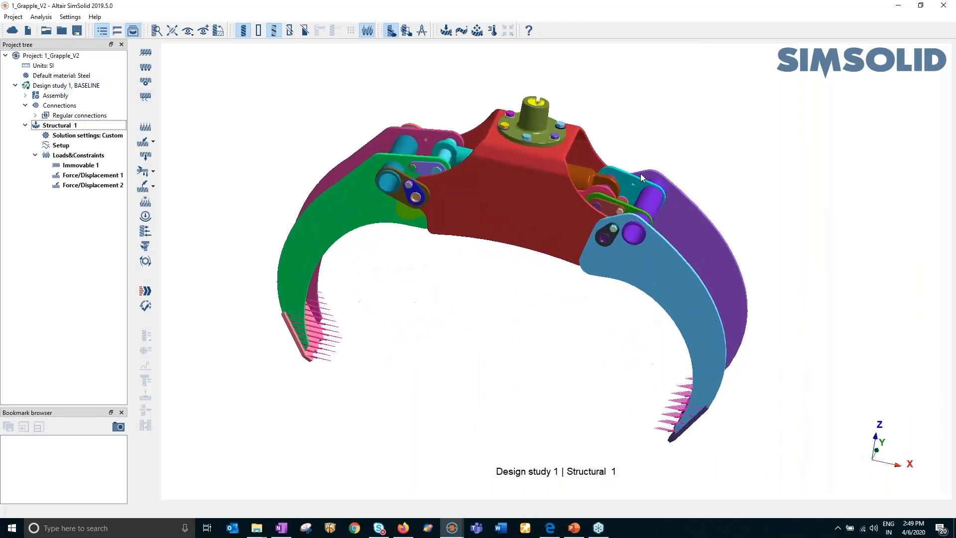
right_drag(429, 300, 440, 356)
drag(473, 349, 523, 296)
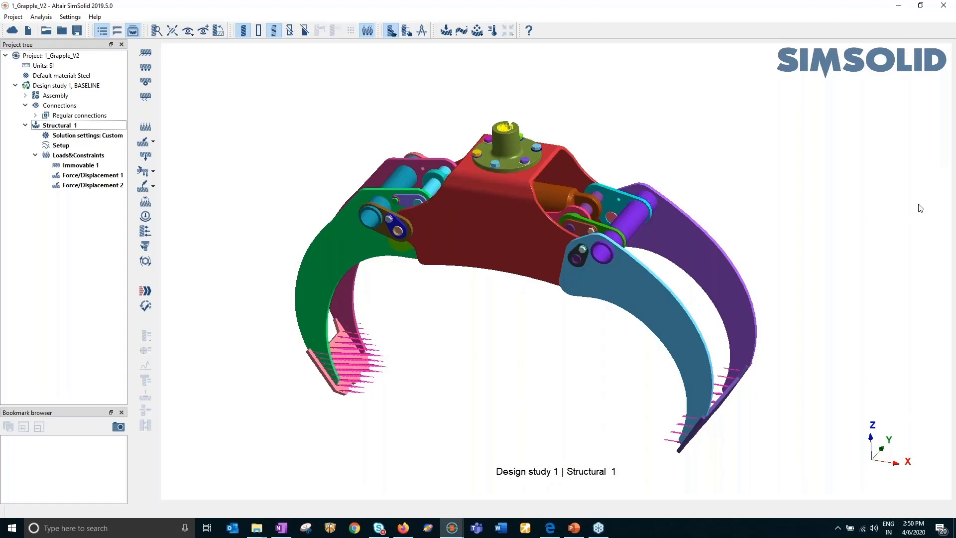
click(949, 32)
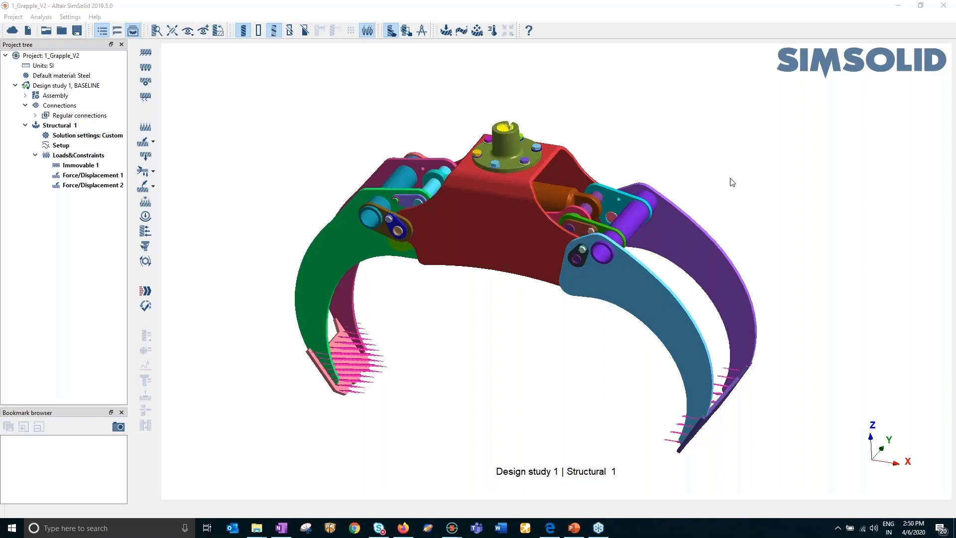
drag(265, 281, 270, 292)
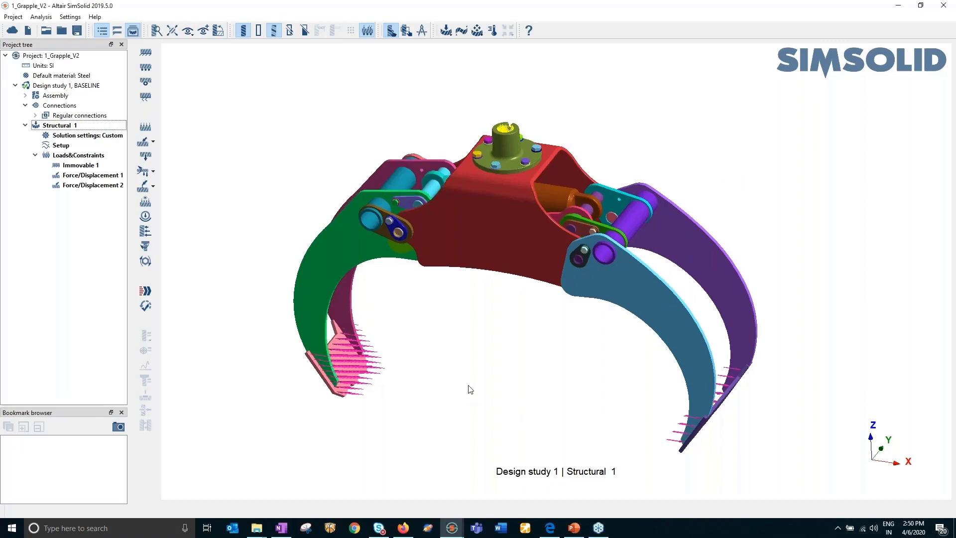
click(145, 291)
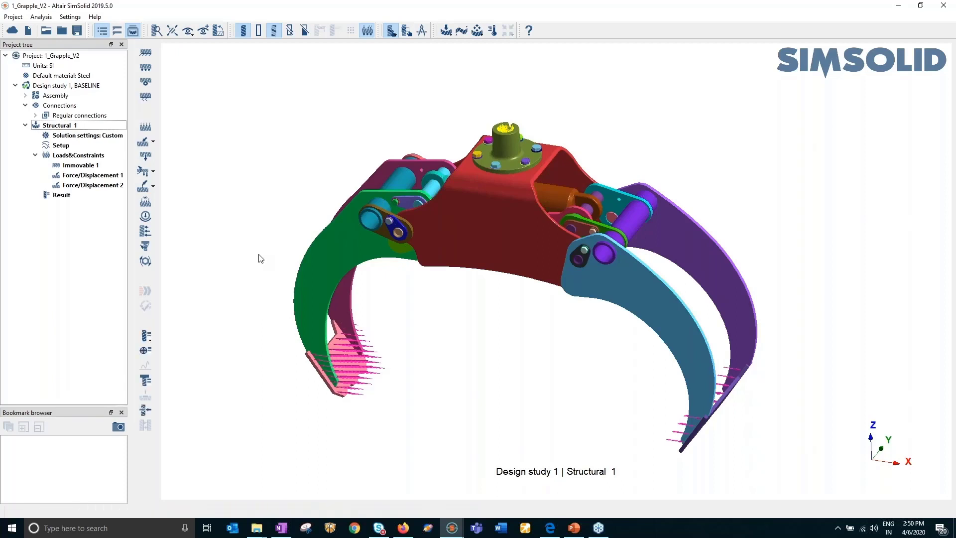
Review the solution info of the structural result, including the total runtime
right_click(60, 195)
click(29, 240)
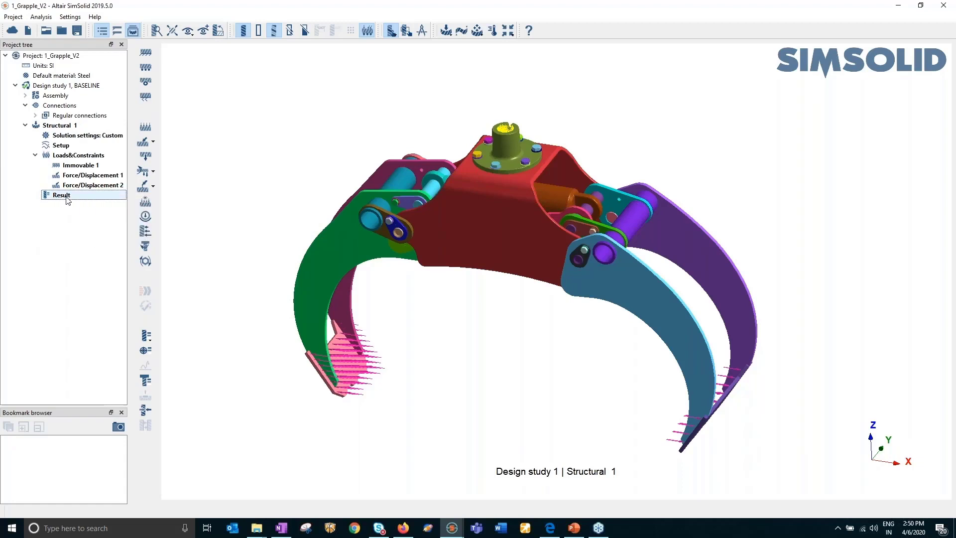
right_click(68, 199)
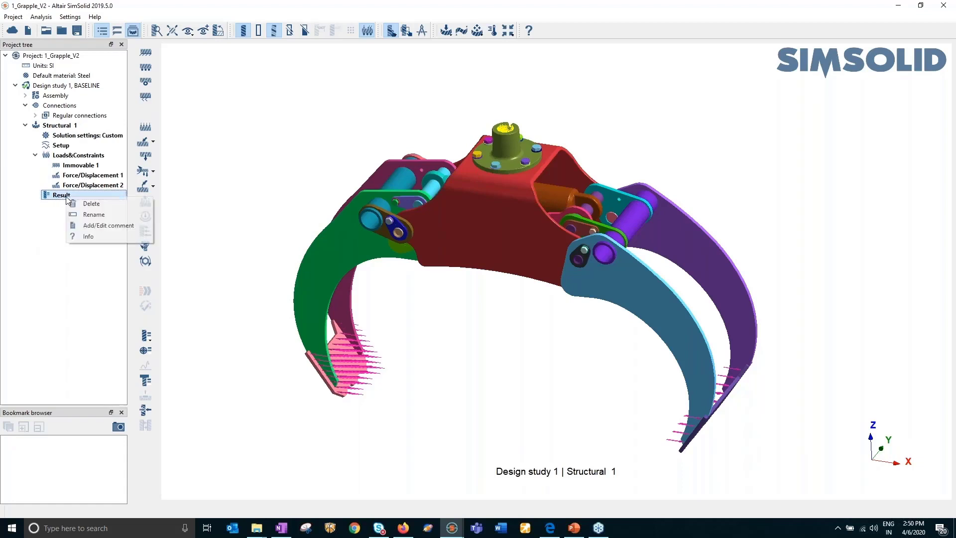
click(89, 238)
drag(481, 231, 497, 232)
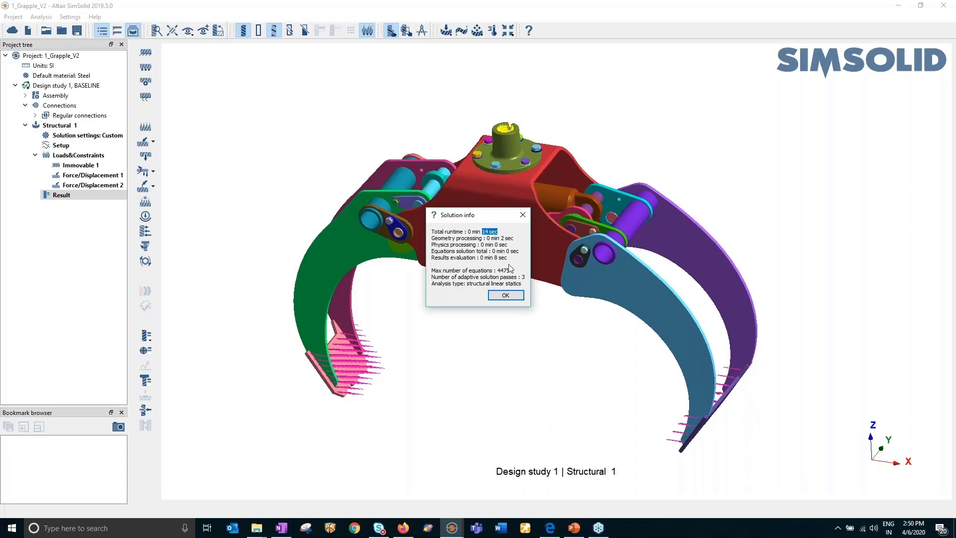
click(522, 215)
Plot the displacement magnitude on the grapple and play the deformation animation briefly
mouse_move(514, 322)
mouse_down()
mouse_move(535, 320)
mouse_move(516, 327)
mouse_up()
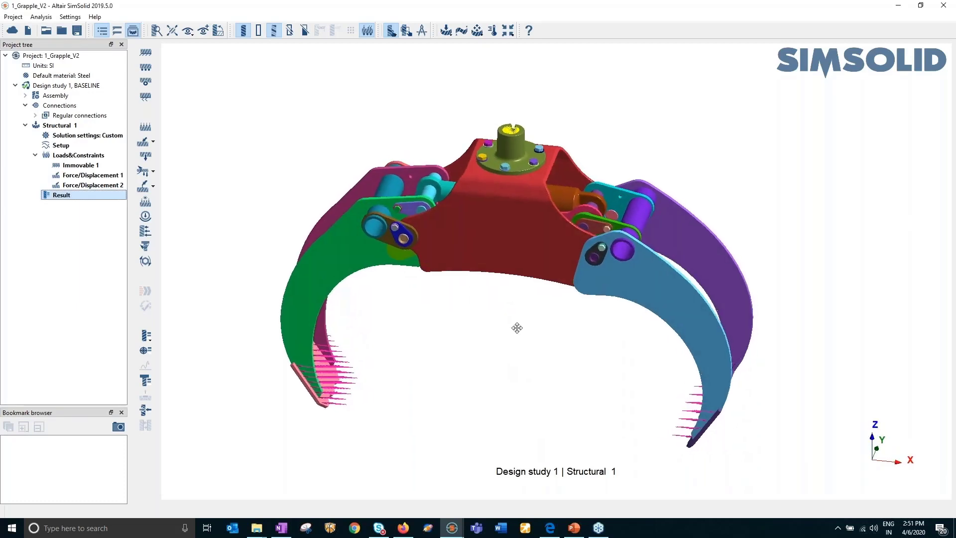
click(145, 335)
click(182, 335)
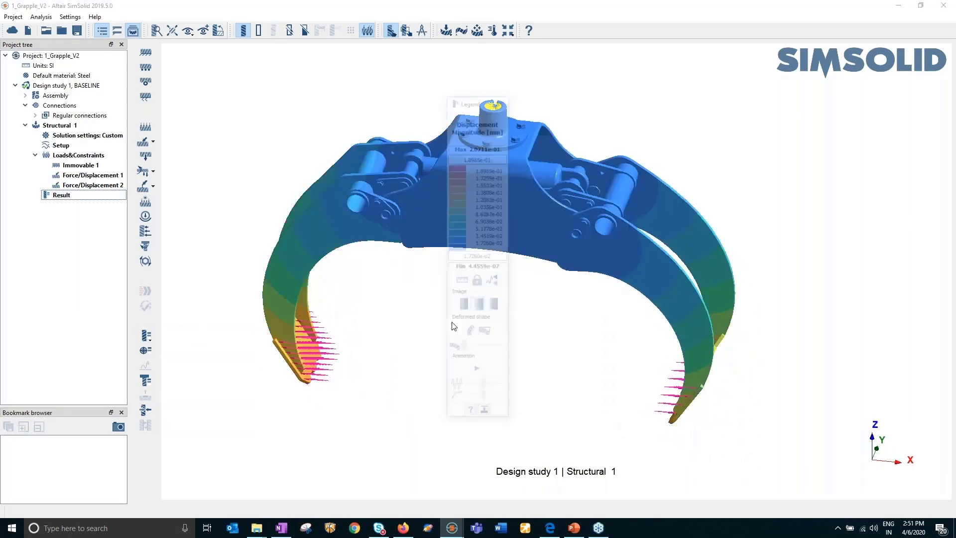
middle_drag(551, 348, 551, 331)
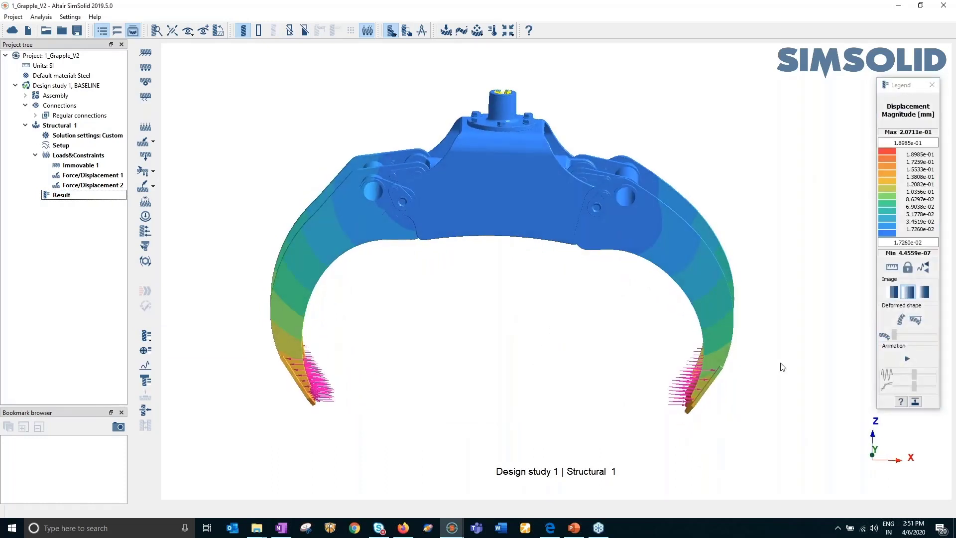
click(906, 359)
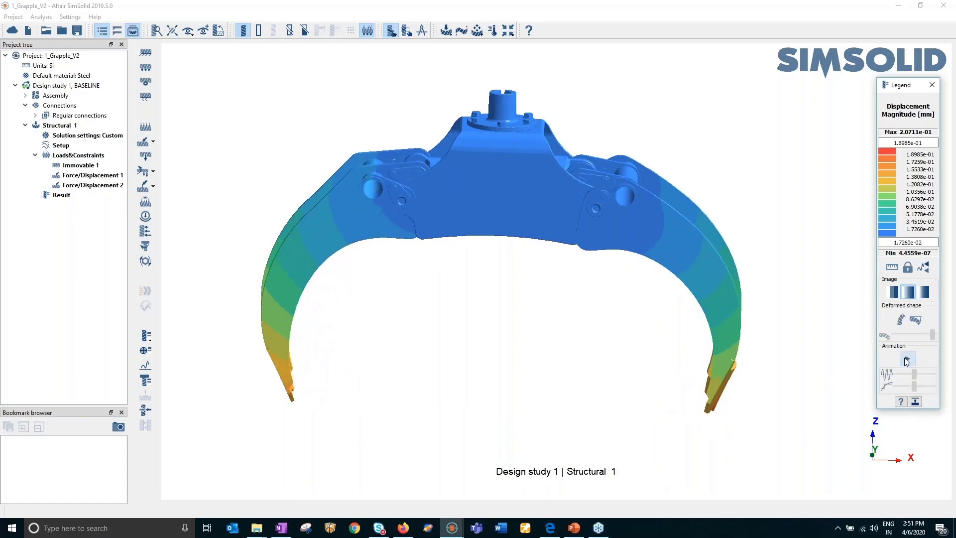
click(907, 359)
Show the deformed shape of the grapple, leaving the deformation scale factor settings as they are
click(912, 319)
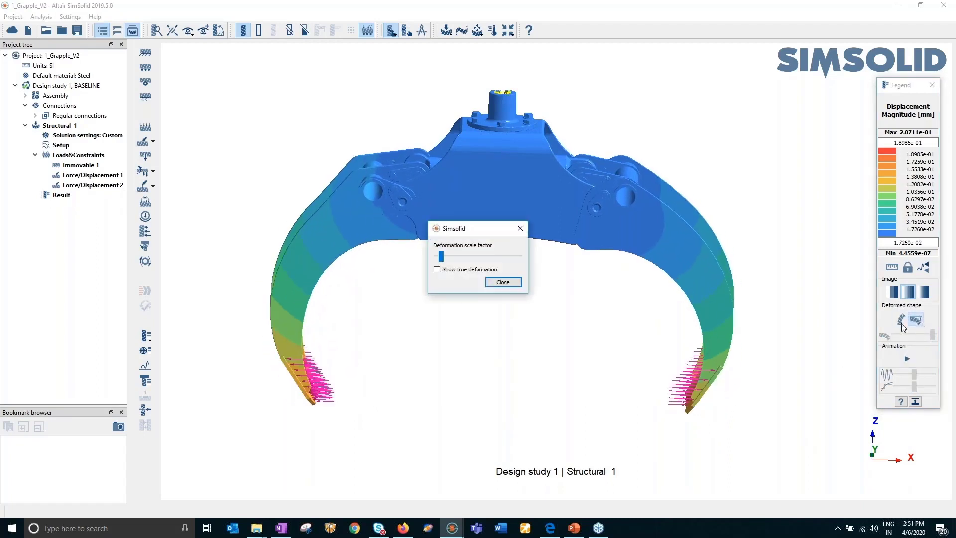
click(503, 282)
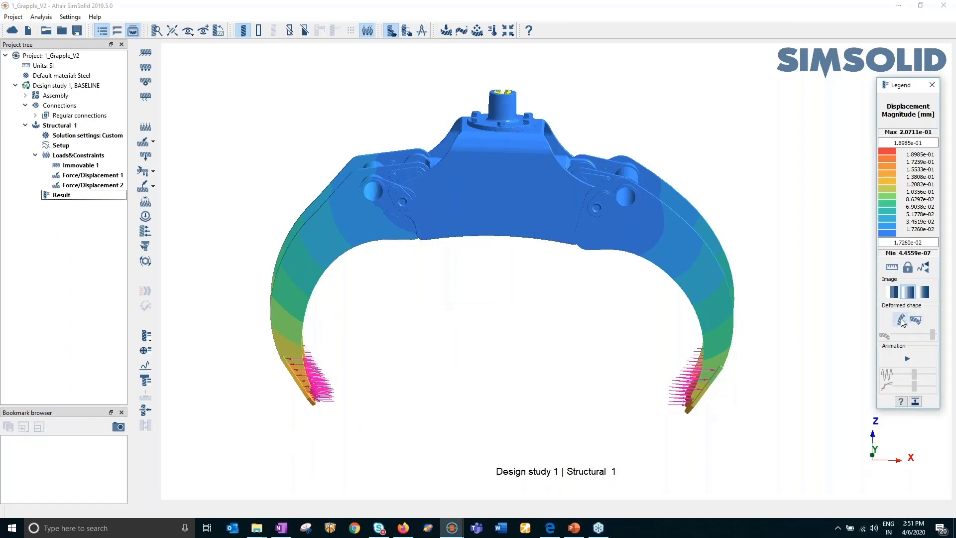
drag(566, 339, 602, 324)
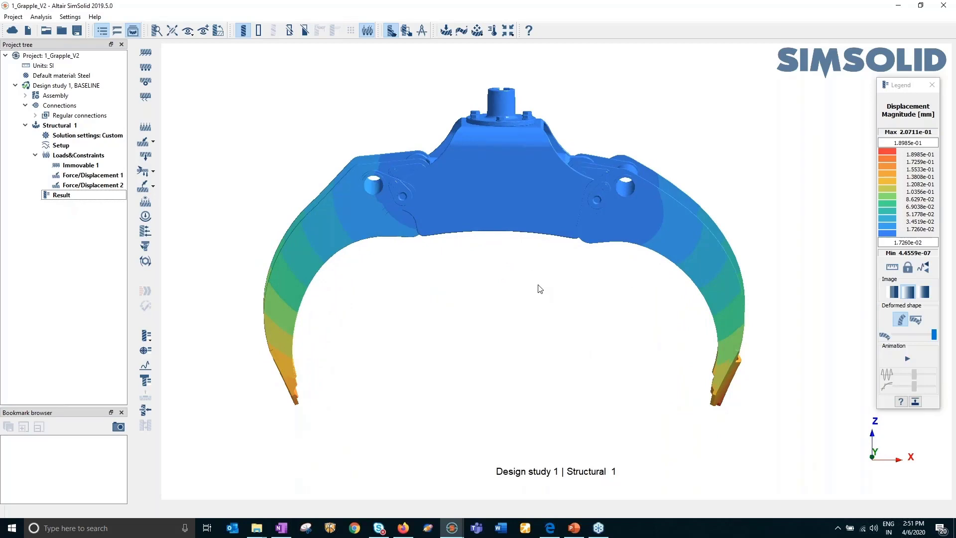
Bookmark the deformed displacement plot and name the bookmark "disp"
drag(598, 320, 594, 322)
click(118, 427)
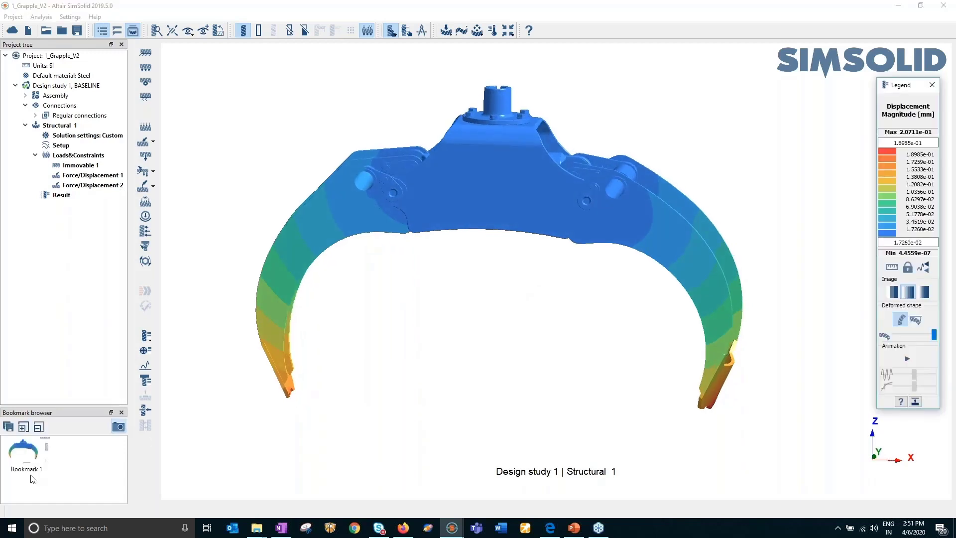
double_click(32, 470)
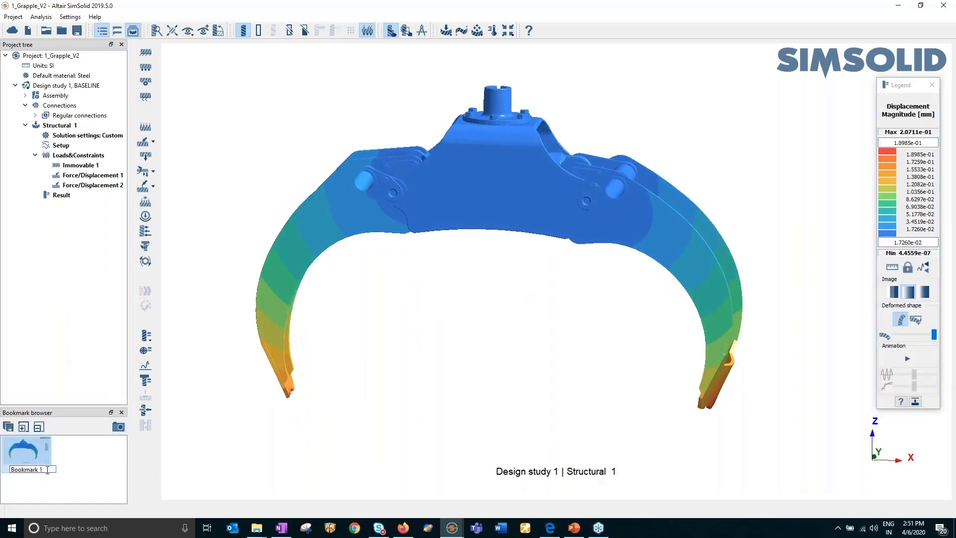
drag(47, 470, 5, 468)
text(disp)
key(Return)
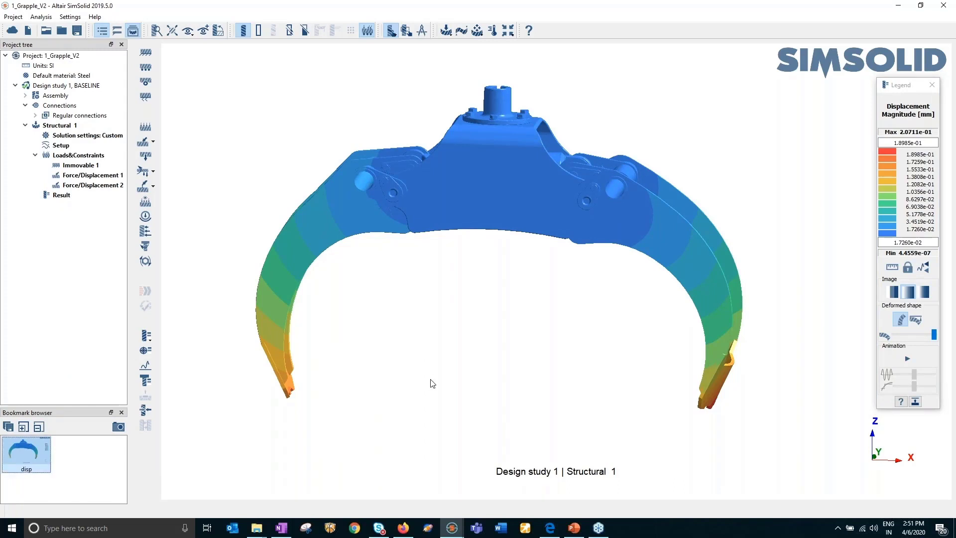
Plot the Von Mises stress on the grapple and bookmark the view as "stress"
click(146, 340)
click(189, 350)
scroll(429, 196, up, 4)
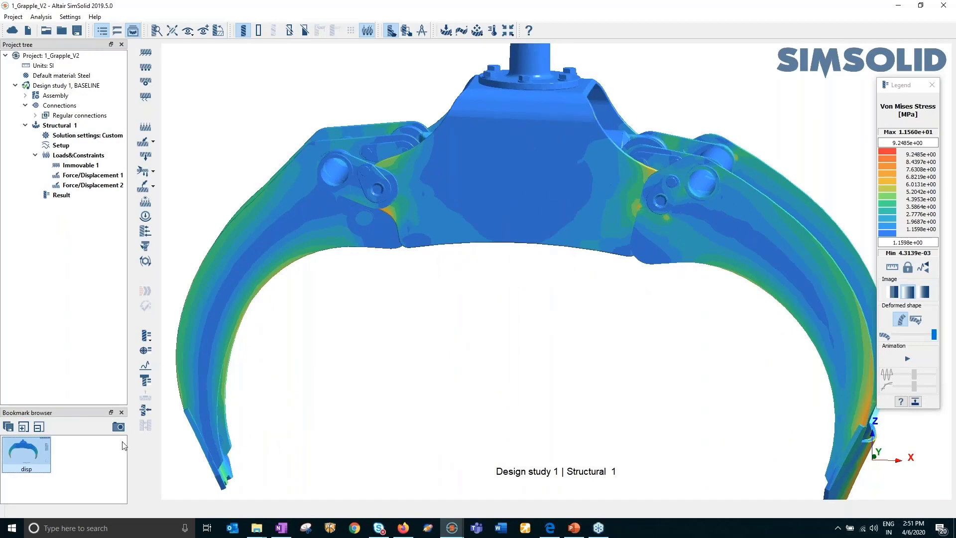
click(119, 427)
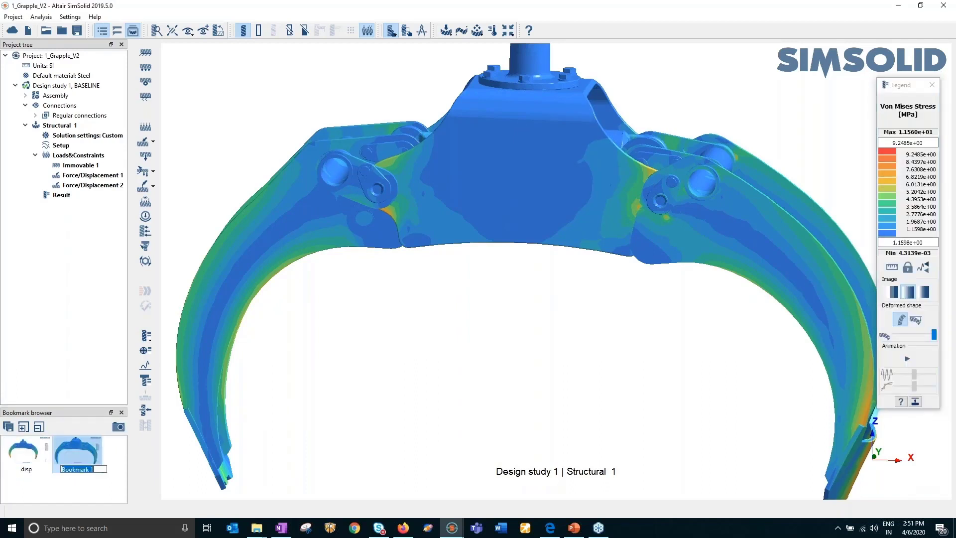
text(stress)
key(Return)
click(145, 336)
mouse_move(226, 466)
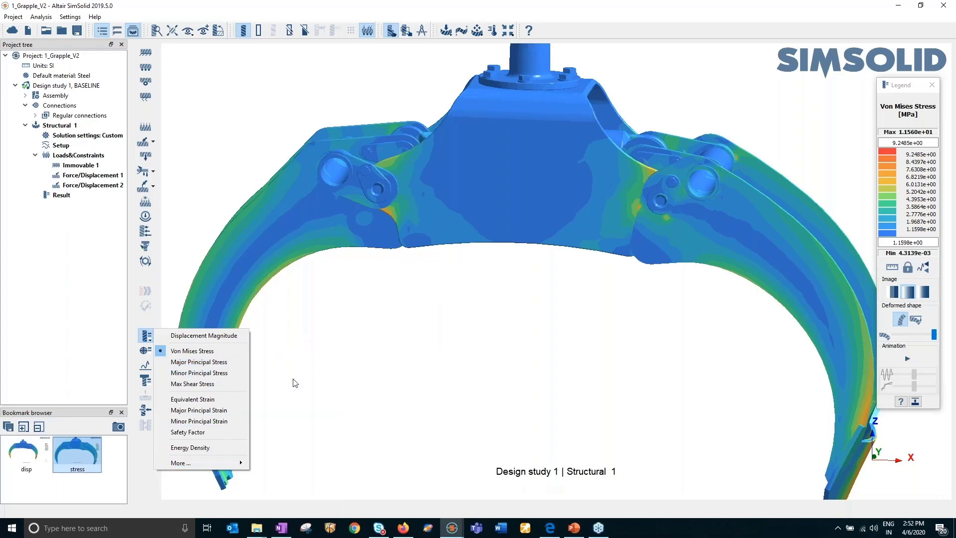
click(315, 357)
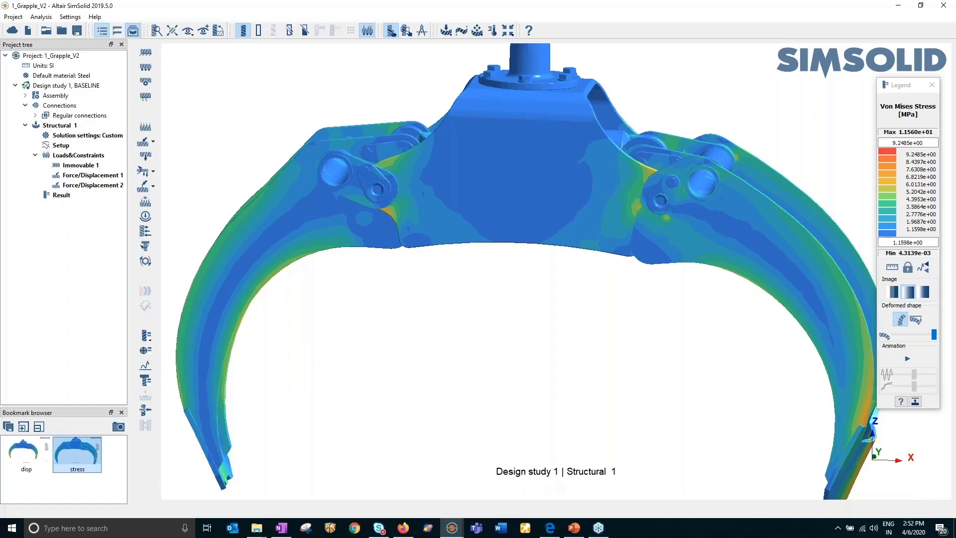
Probe the Von Mises stress with Pick Info at four points, two on each claw of the grapple
click(145, 349)
drag(282, 137, 126, 218)
click(304, 250)
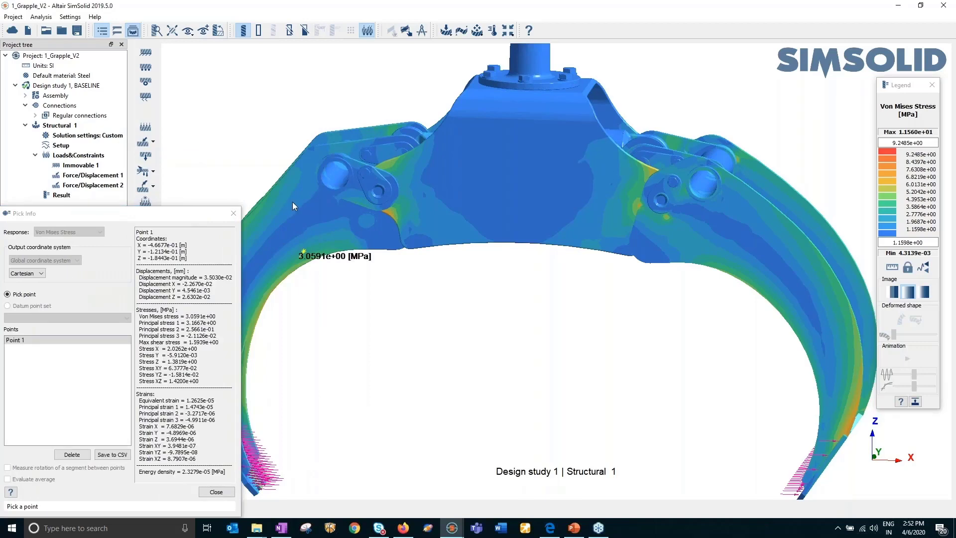
click(291, 204)
click(728, 234)
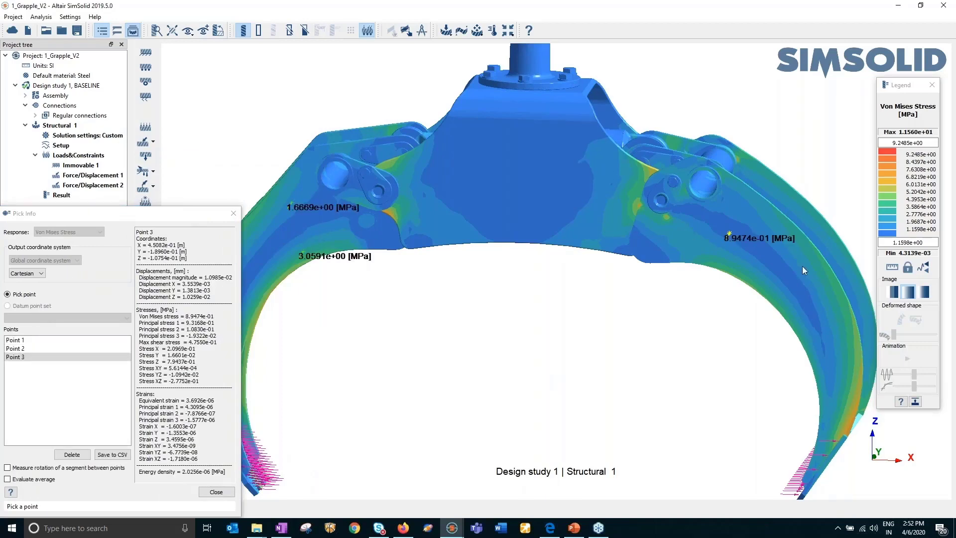
click(801, 267)
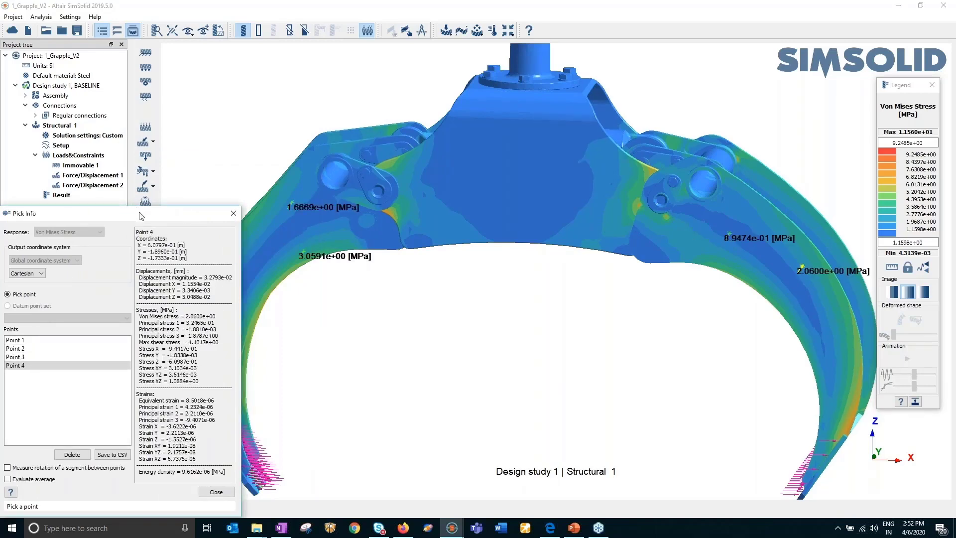
Review the results of the individual picked points, evaluate the average over all four points, and close Pick Info
drag(141, 216, 254, 130)
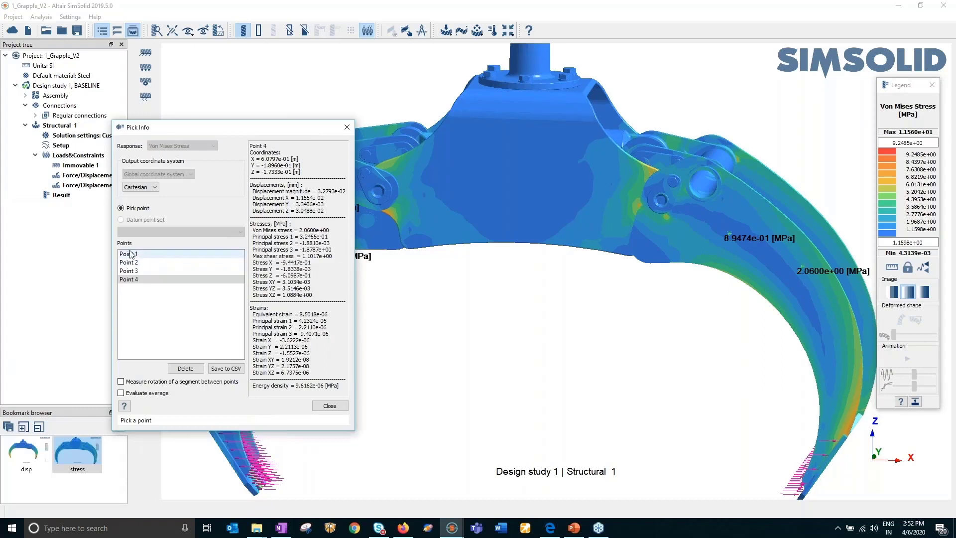
click(130, 254)
click(131, 262)
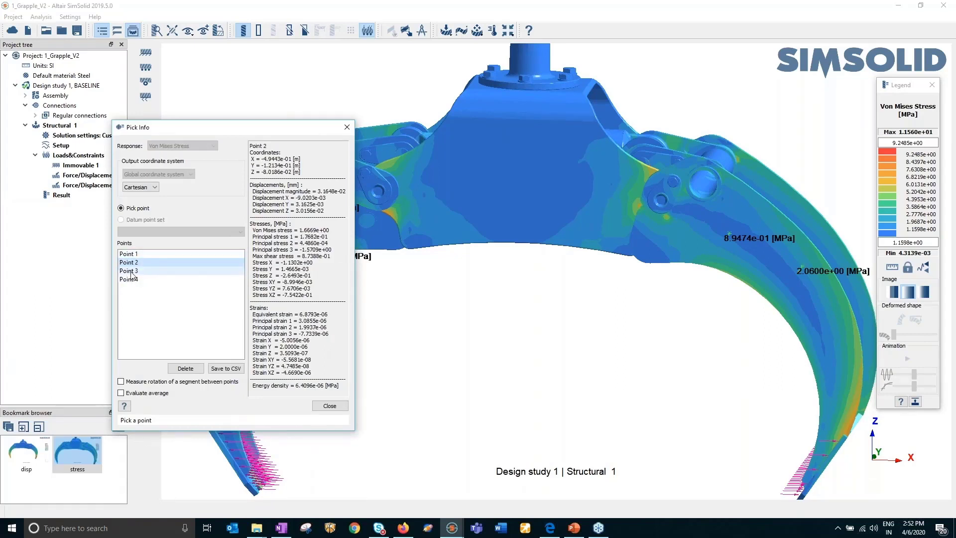
click(131, 271)
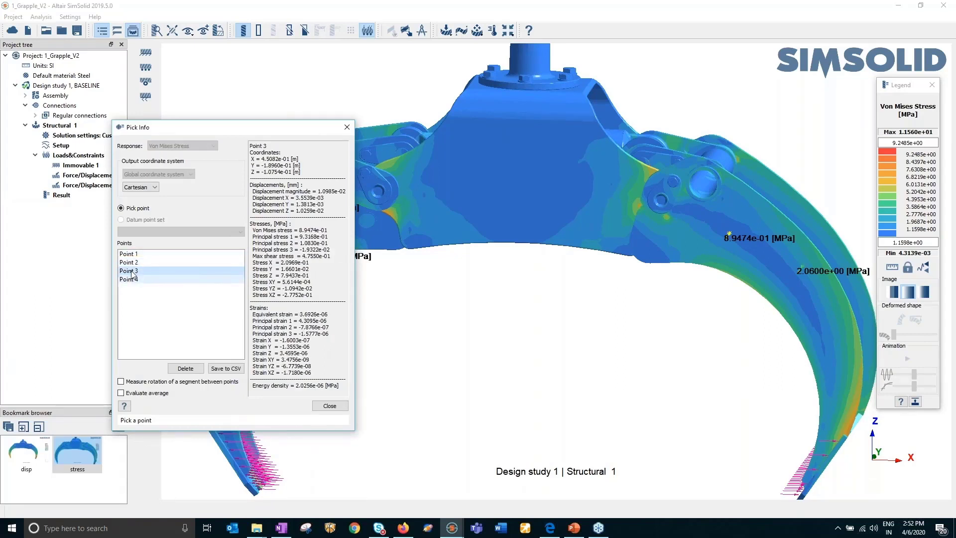
click(121, 393)
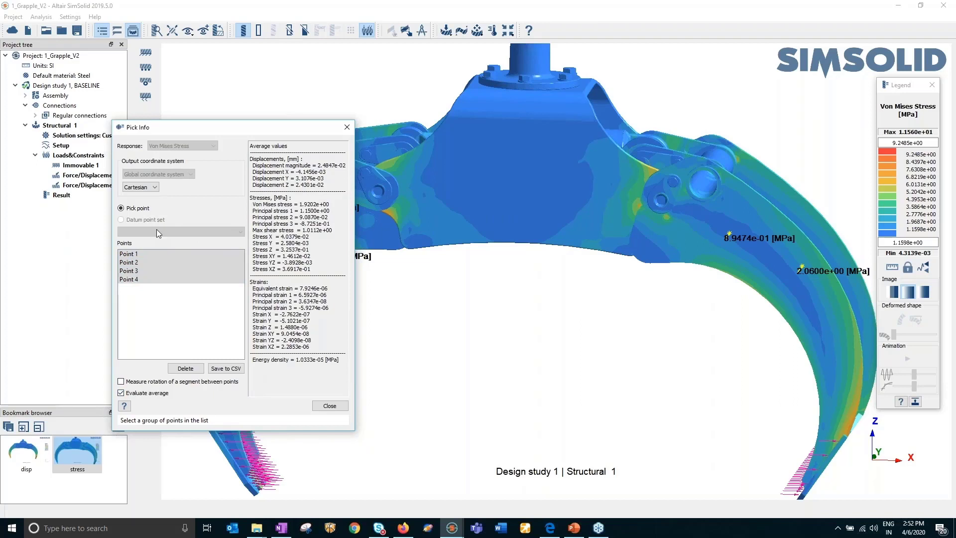
click(329, 406)
Review the reaction force and moment at the Immovable 1 support and the contact forces at Connection 1
middle_drag(390, 326, 474, 379)
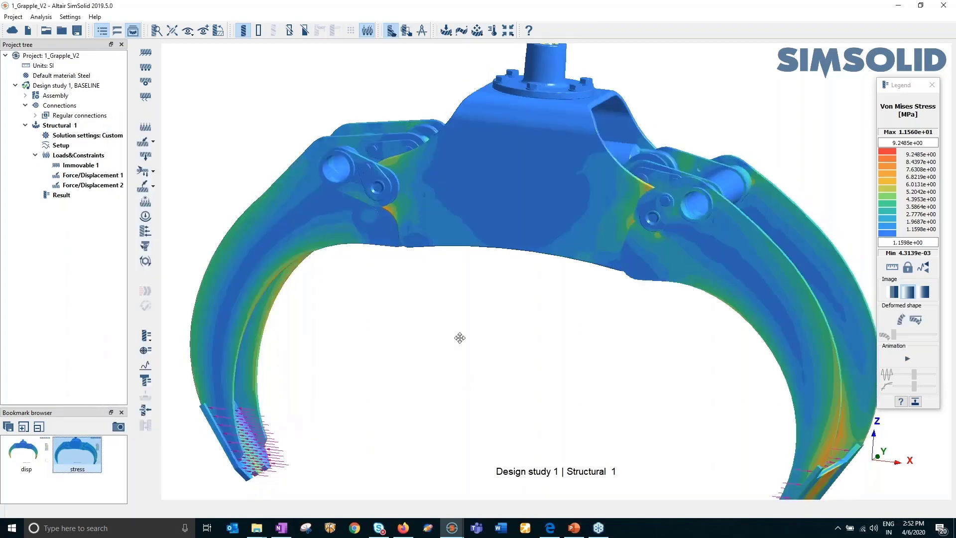
middle_drag(459, 338, 475, 394)
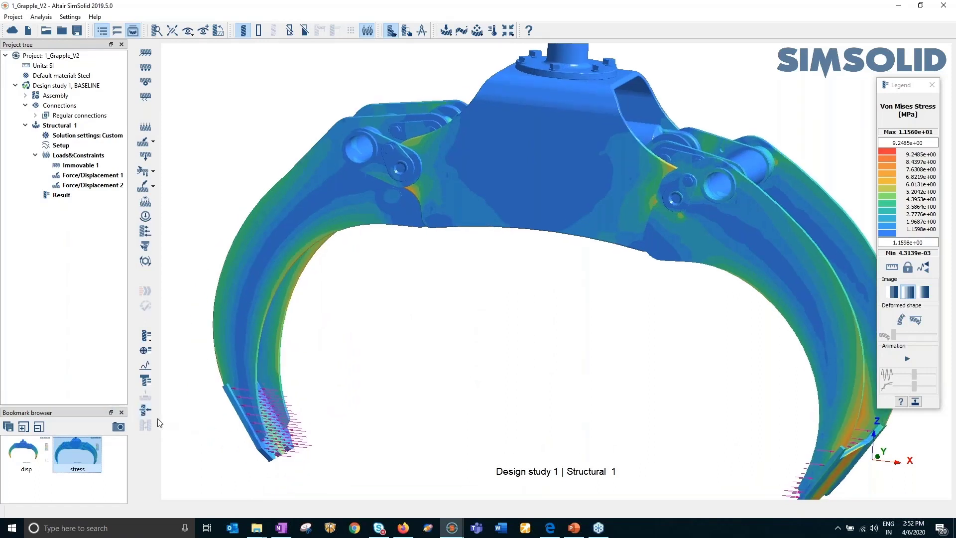
click(144, 410)
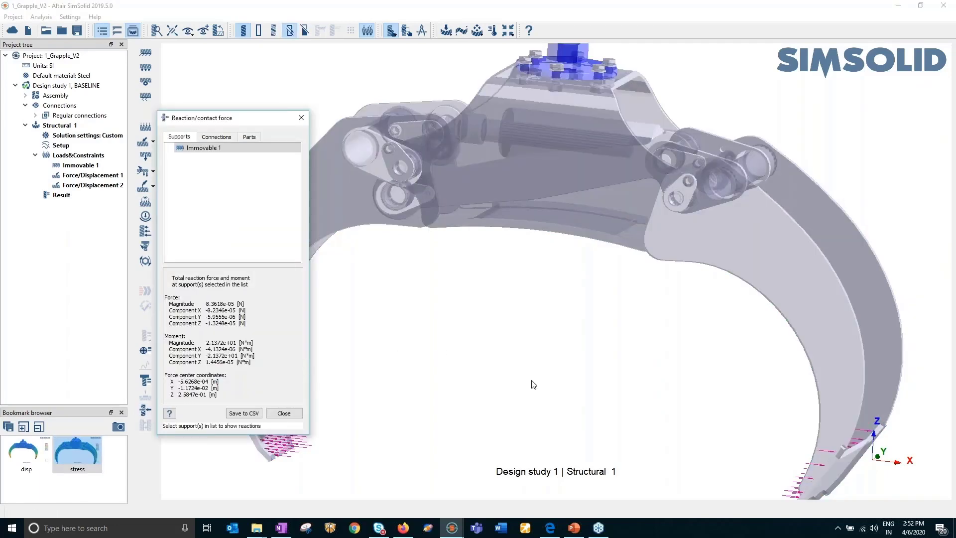
drag(562, 340, 540, 380)
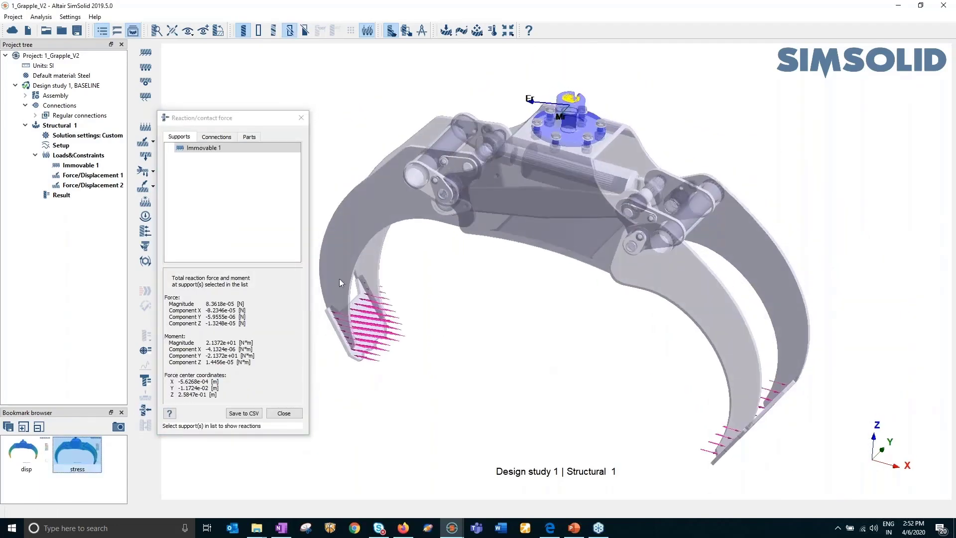
click(178, 139)
click(206, 148)
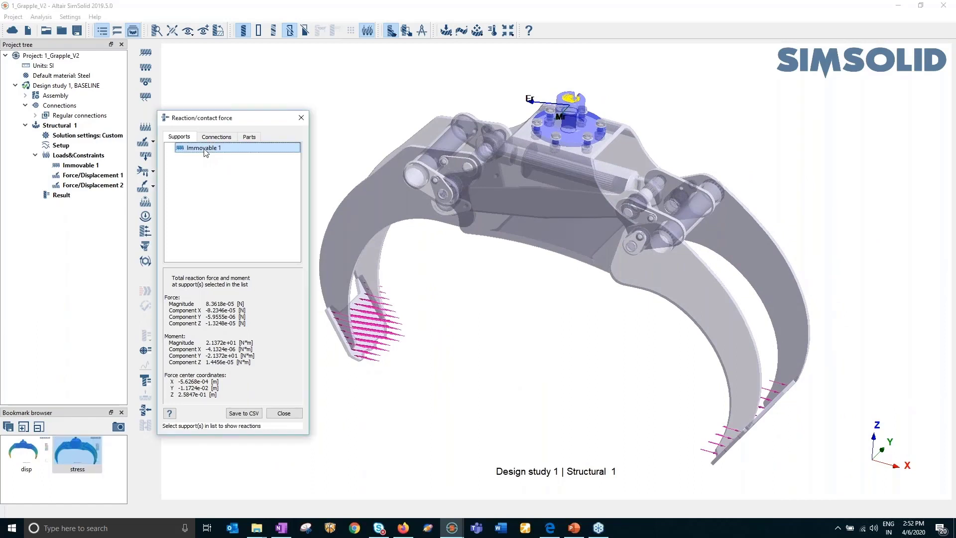
click(216, 137)
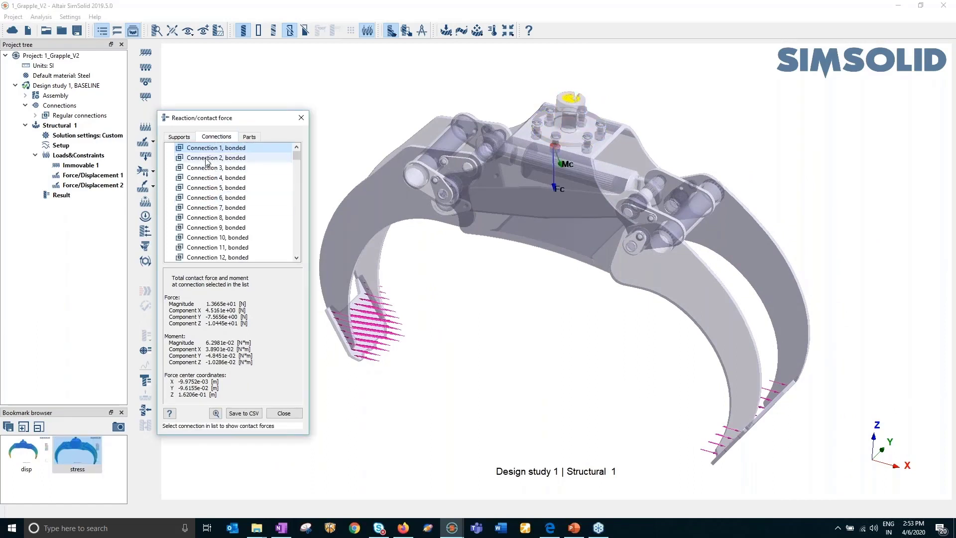
click(180, 138)
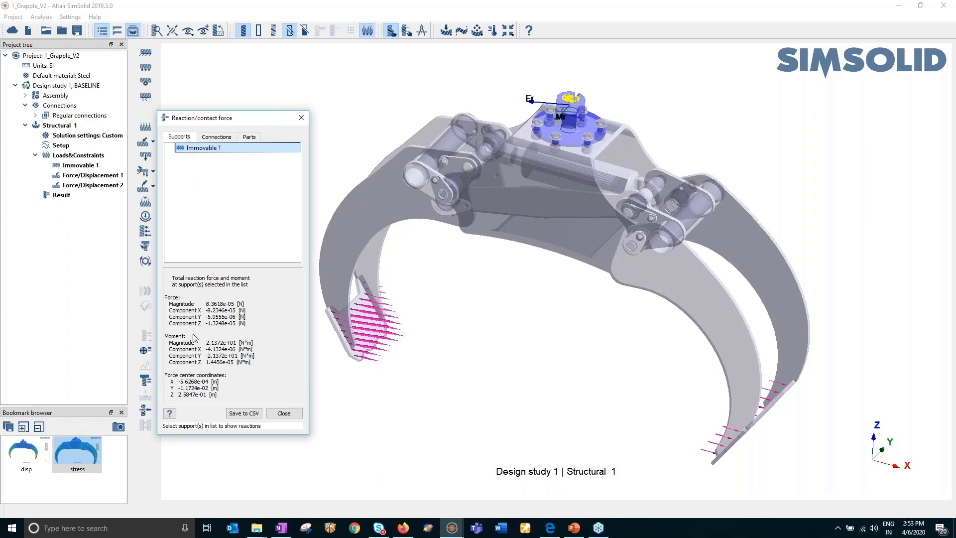
click(249, 413)
click(284, 416)
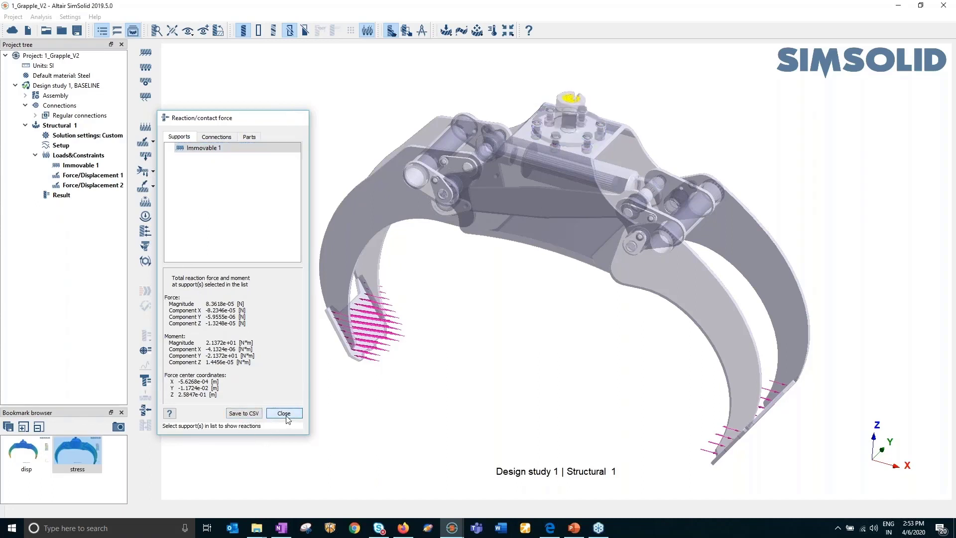
Examine the bolt forces table, enlarging it to show all columns and checking several individual bolts
click(145, 381)
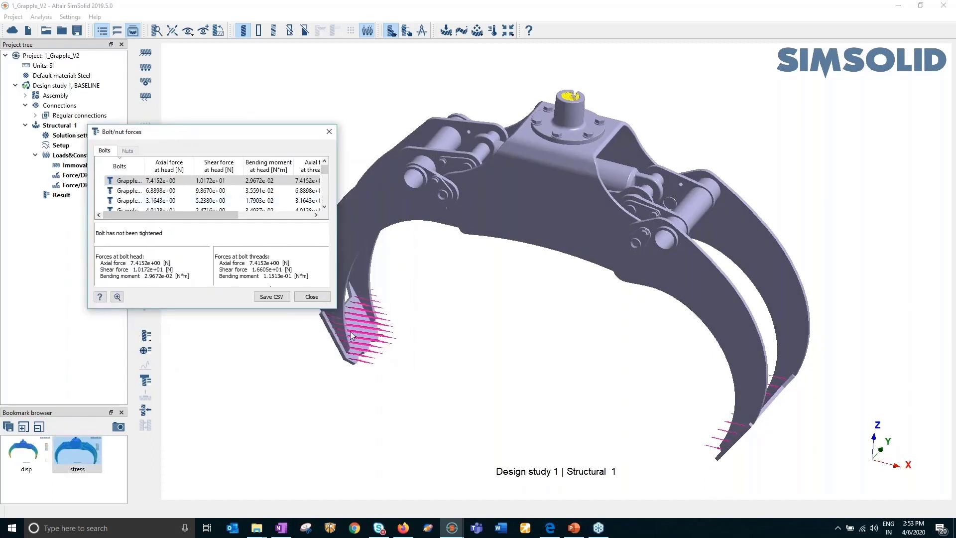
drag(337, 311, 490, 422)
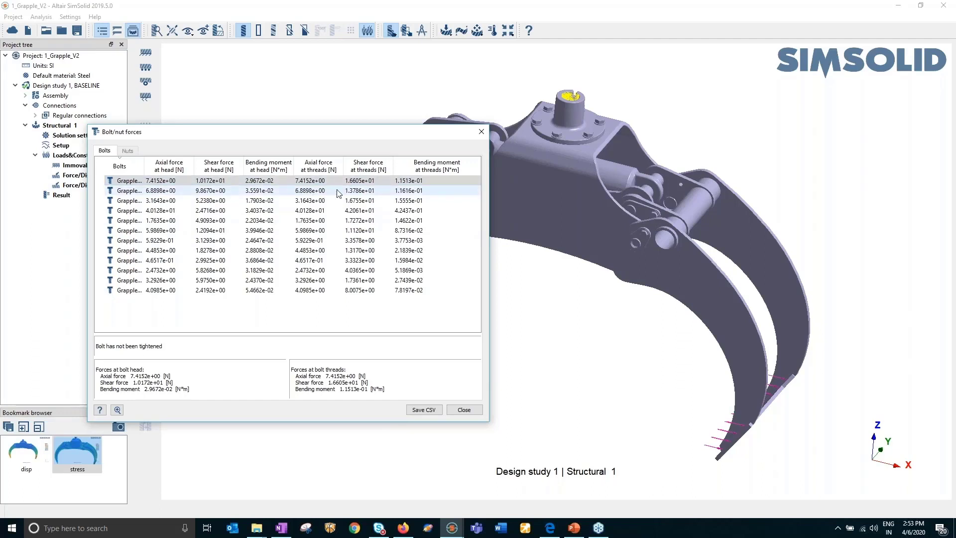
click(129, 210)
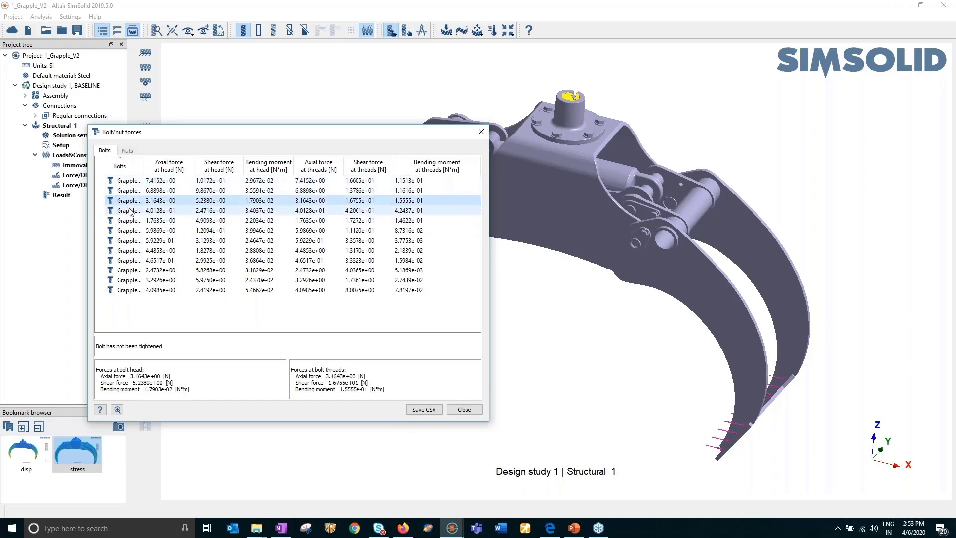
click(127, 232)
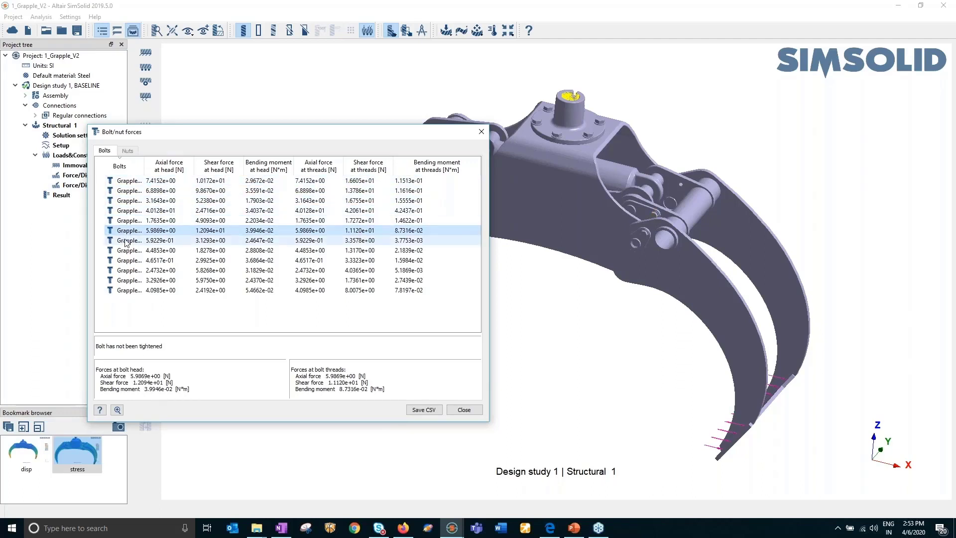
click(132, 192)
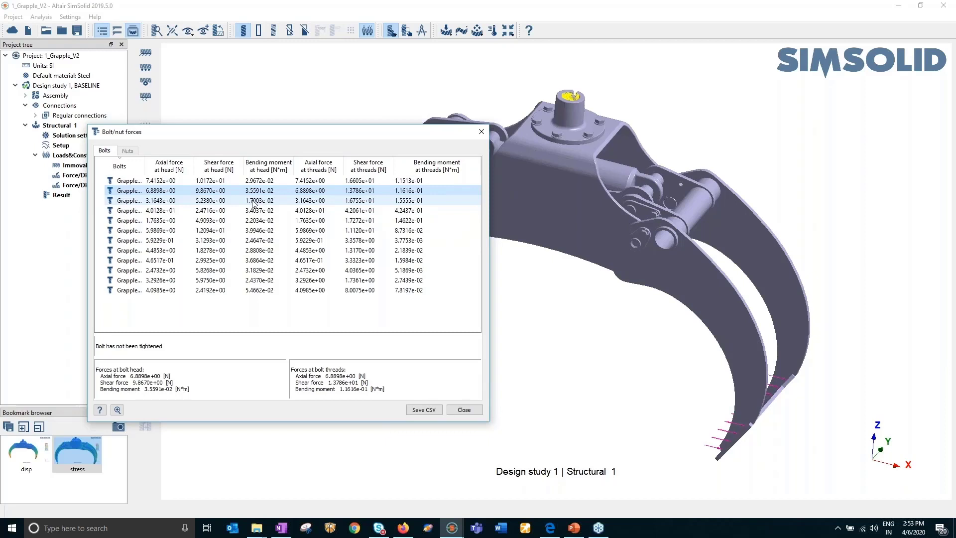
click(481, 131)
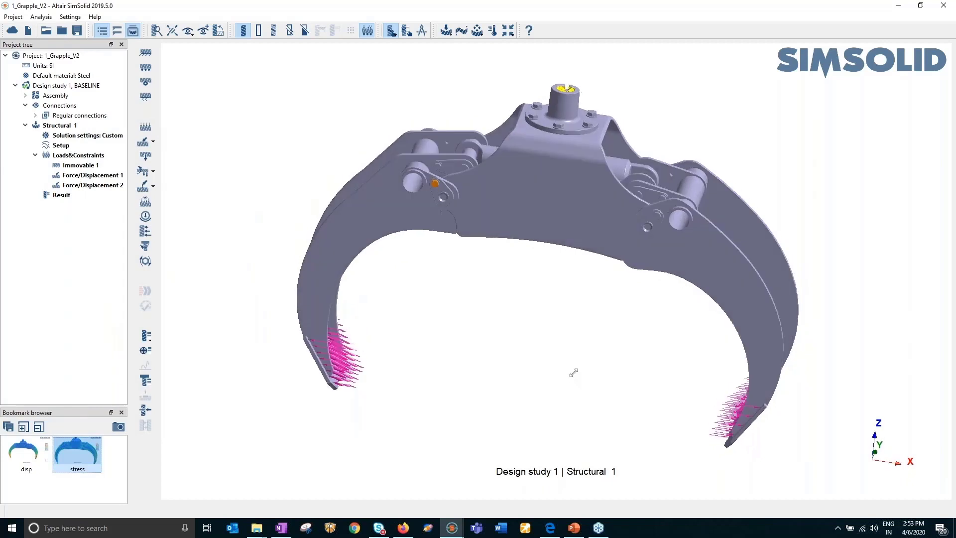
Restore the "stress" bookmark and inspect the Von Mises stress distribution over the grapple body and claws
click(71, 459)
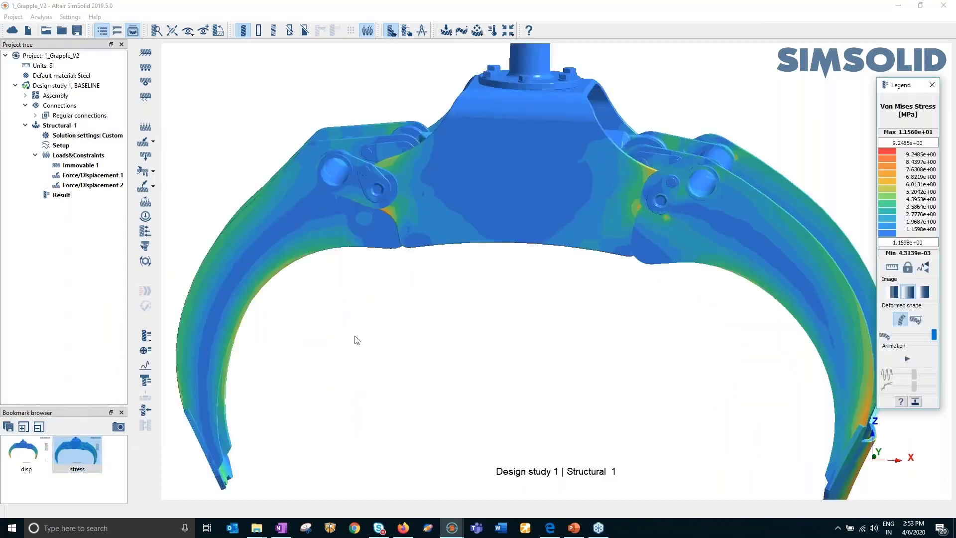
scroll(353, 334, down, 3)
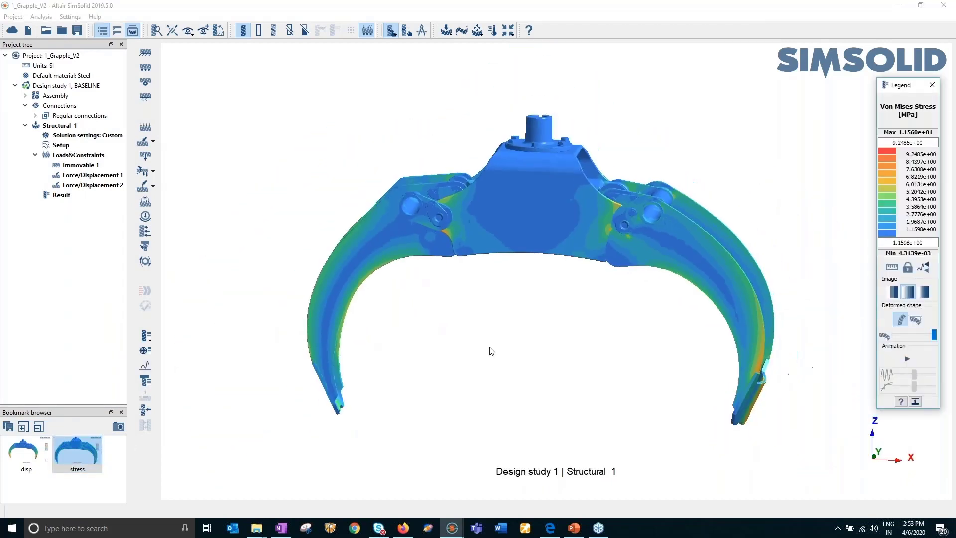
scroll(489, 348, up, 1)
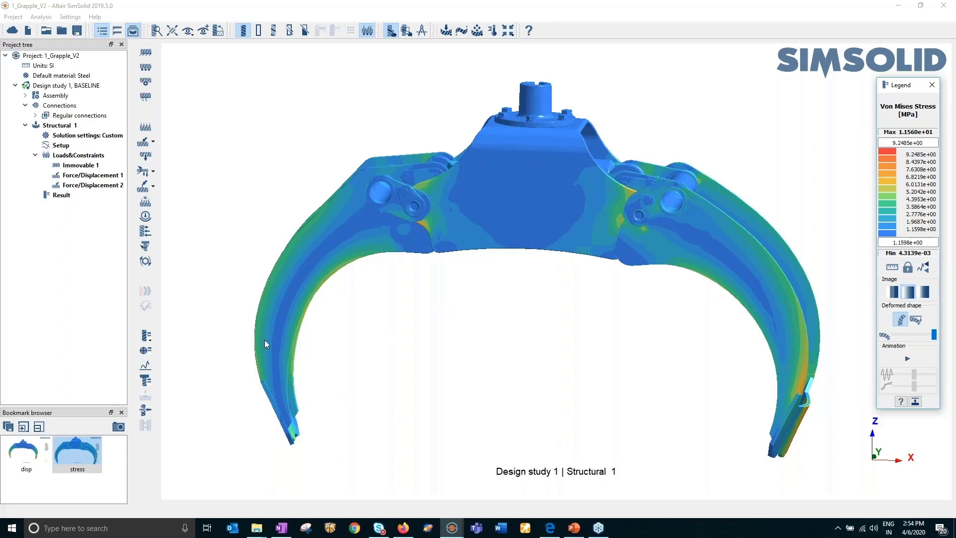
drag(529, 354, 522, 302)
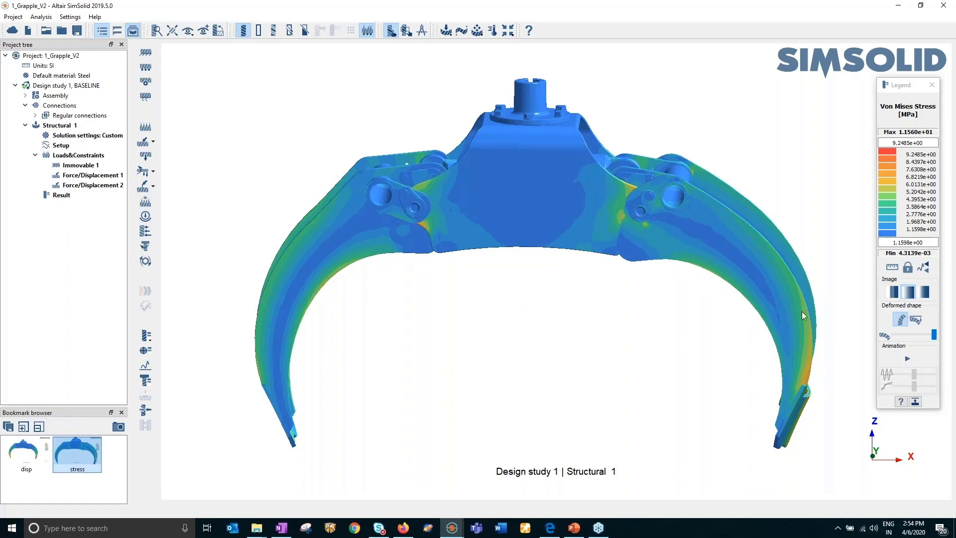
drag(651, 344, 641, 346)
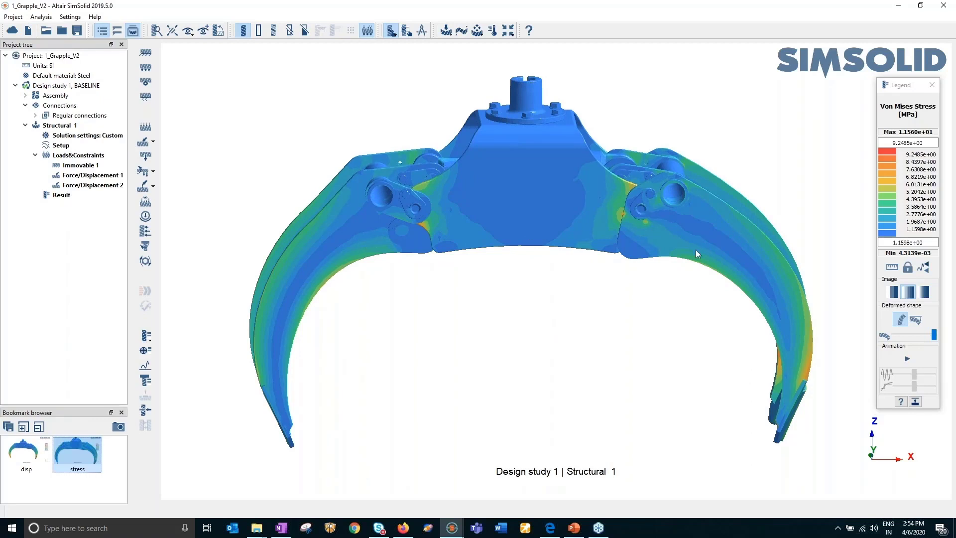
Import 2_Grapple_v2_DetailedManualConcept.x_b as a second design study, agreeing to convert its geometry from mm to m
click(27, 31)
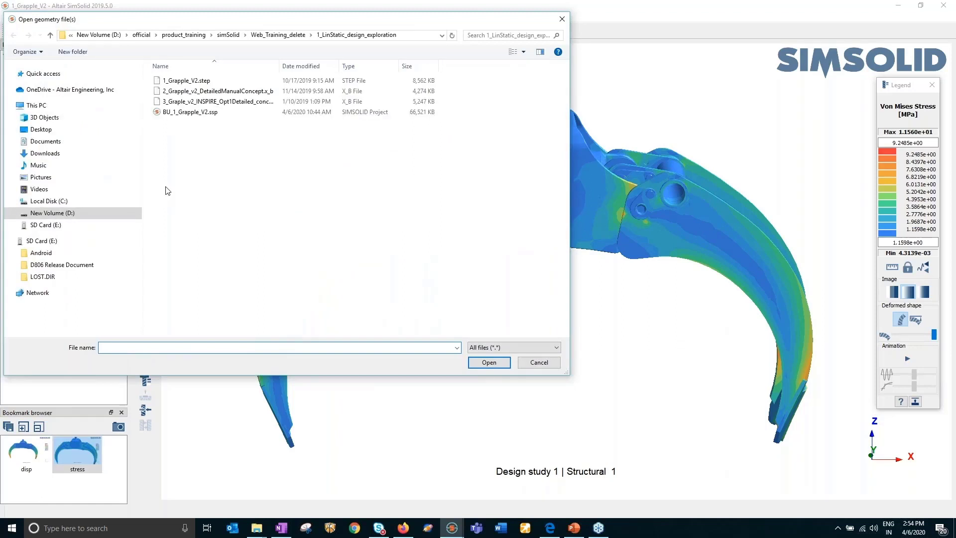
click(227, 92)
key(Return)
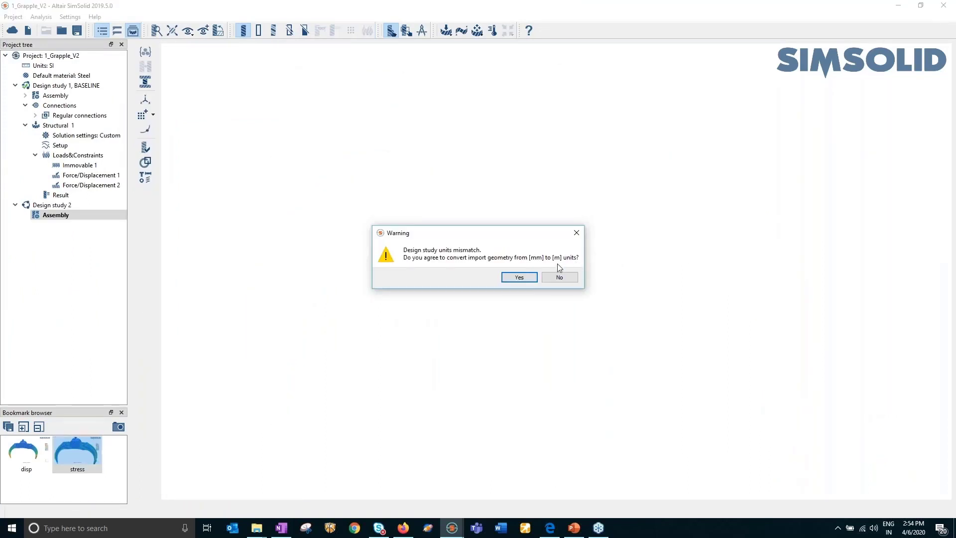
click(518, 276)
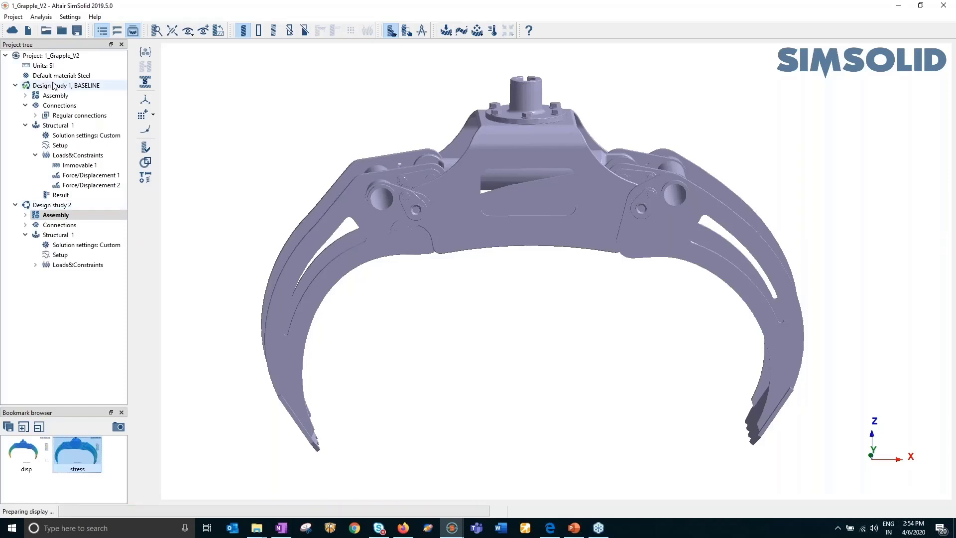
Compare the geometry of Design study 2 with that of the baseline design study
click(65, 206)
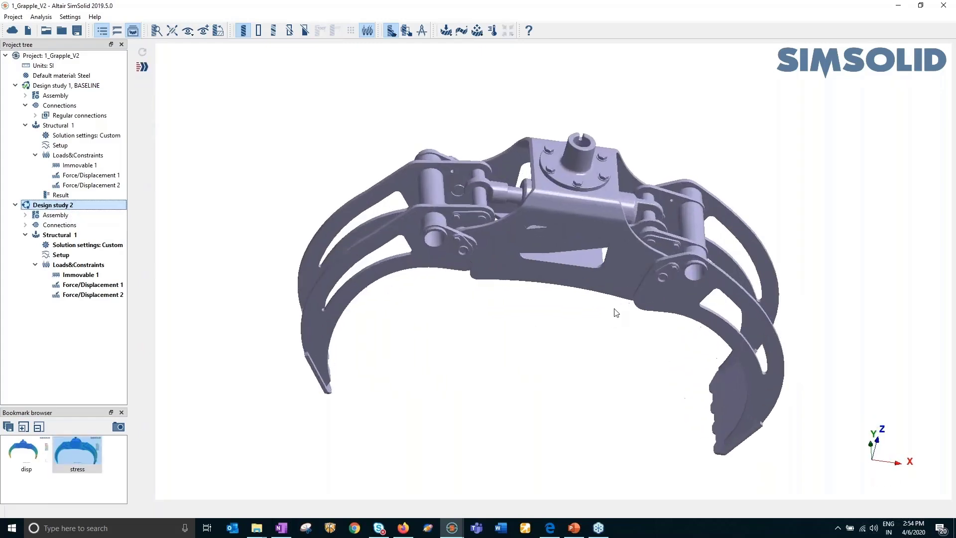
click(73, 87)
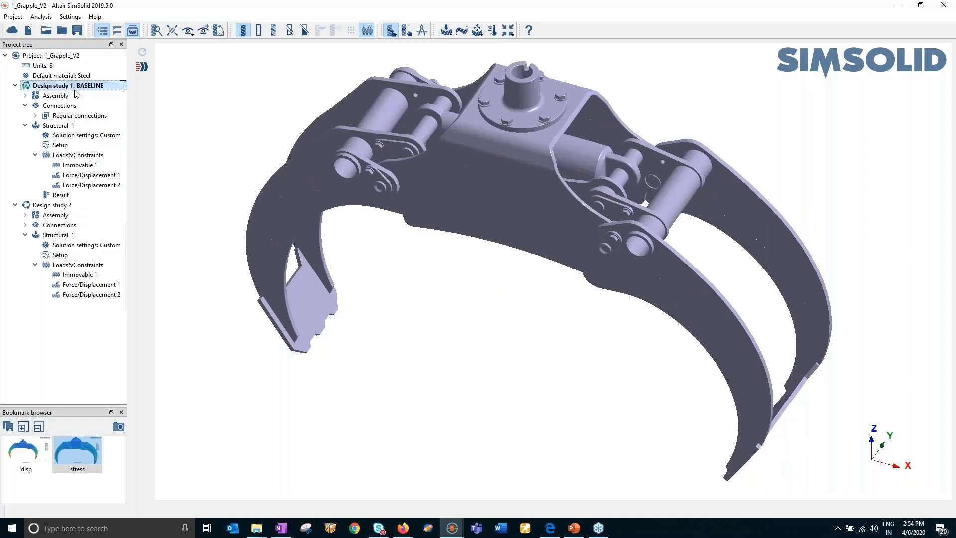
click(59, 207)
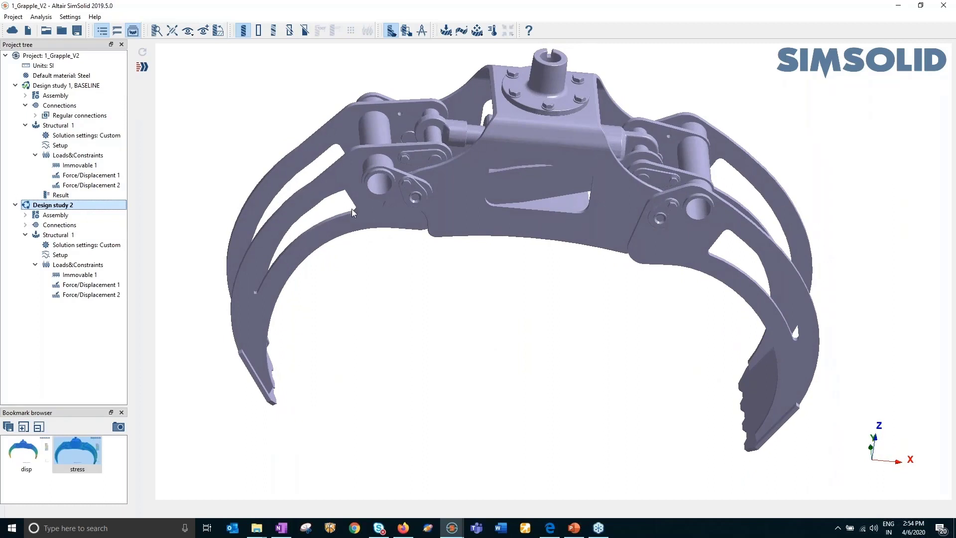
Display the parts in distinct colours, first for Design study 2 and then for the baseline Design study 1
click(273, 30)
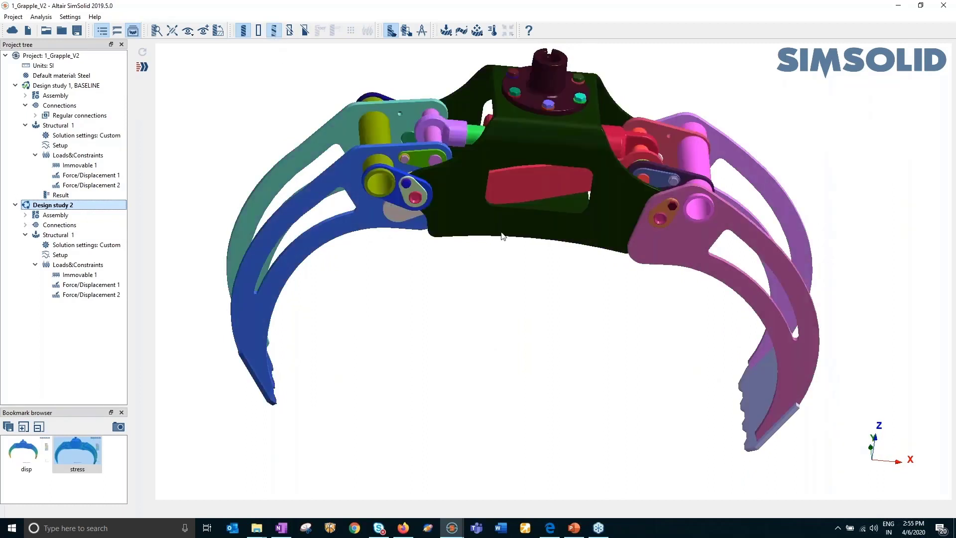
drag(463, 243, 486, 249)
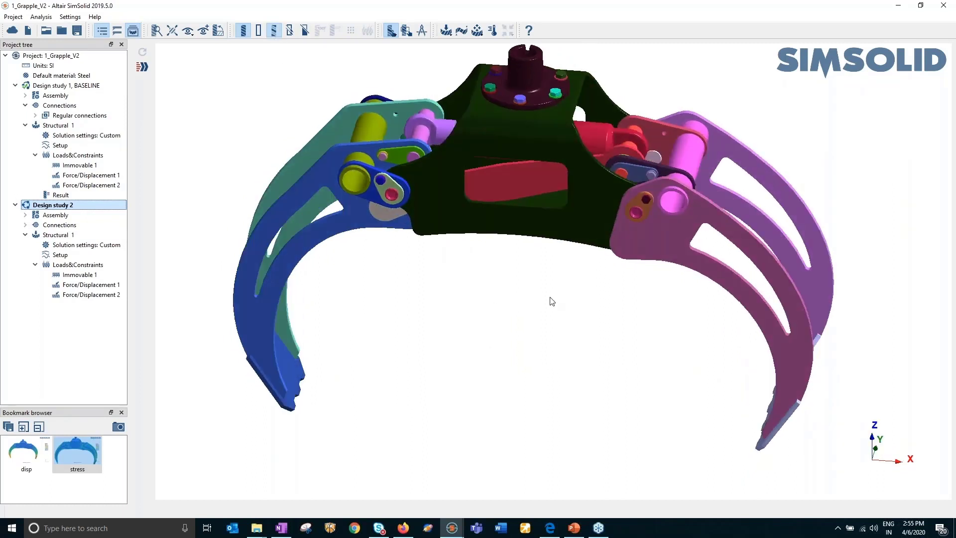
drag(525, 348, 520, 368)
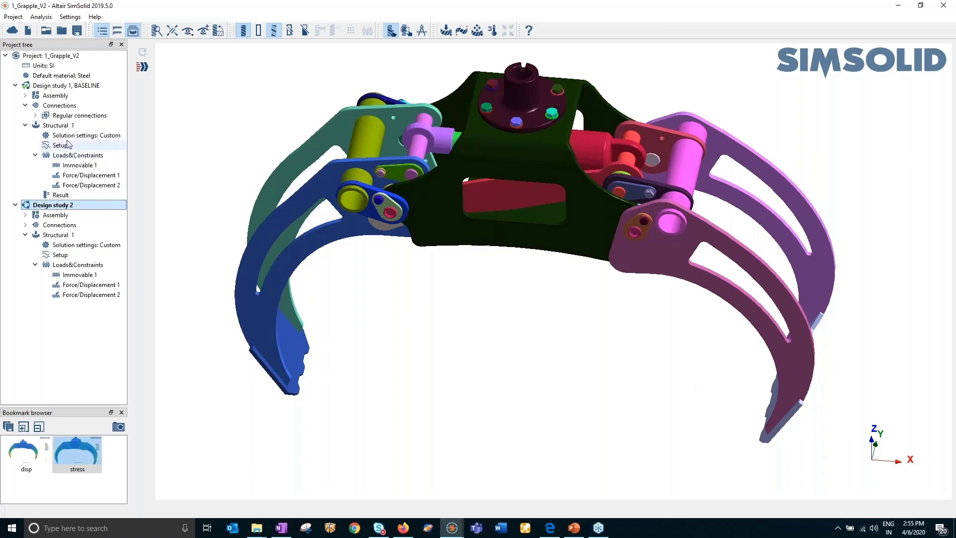
click(69, 87)
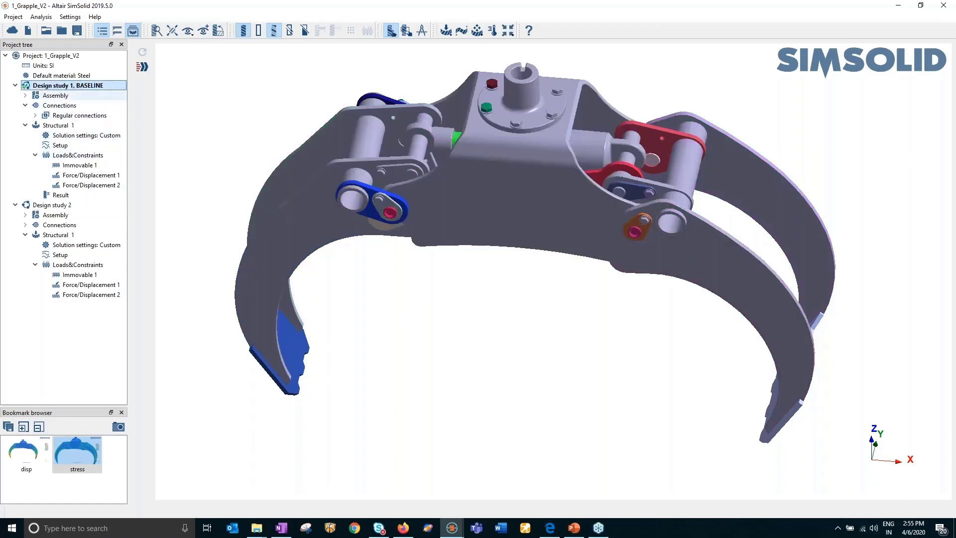
click(273, 31)
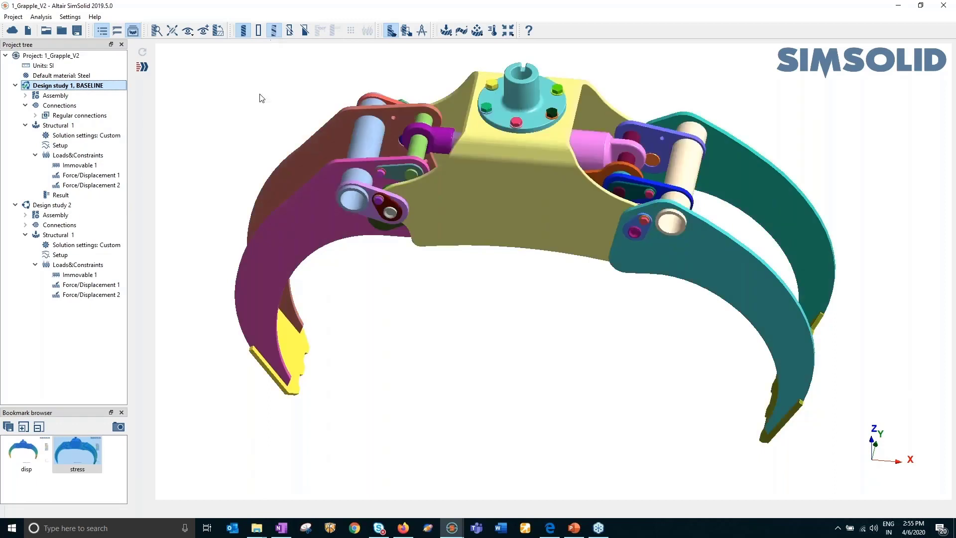
right_drag(464, 348, 429, 333)
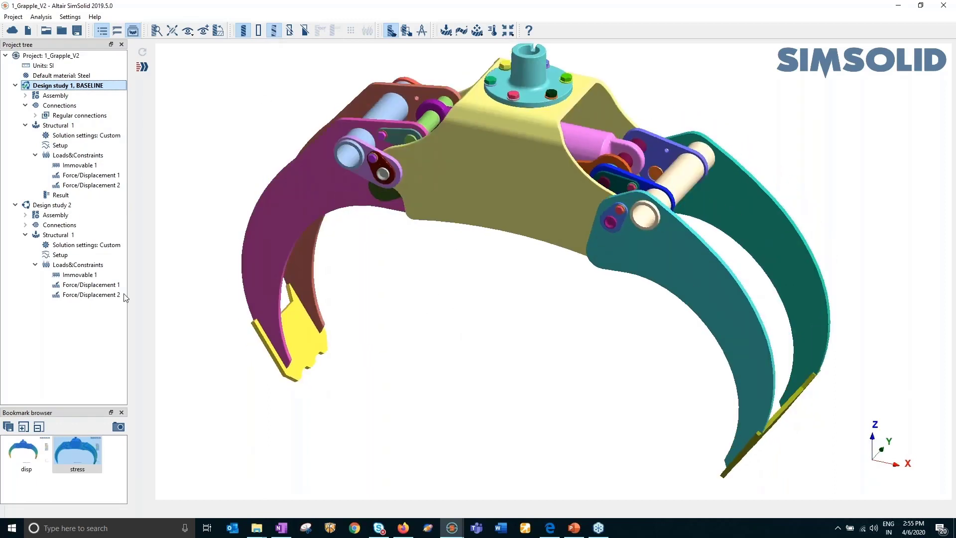
Solve the structural analysis of Design study 2, assigning the default material to the parts that have none
click(51, 206)
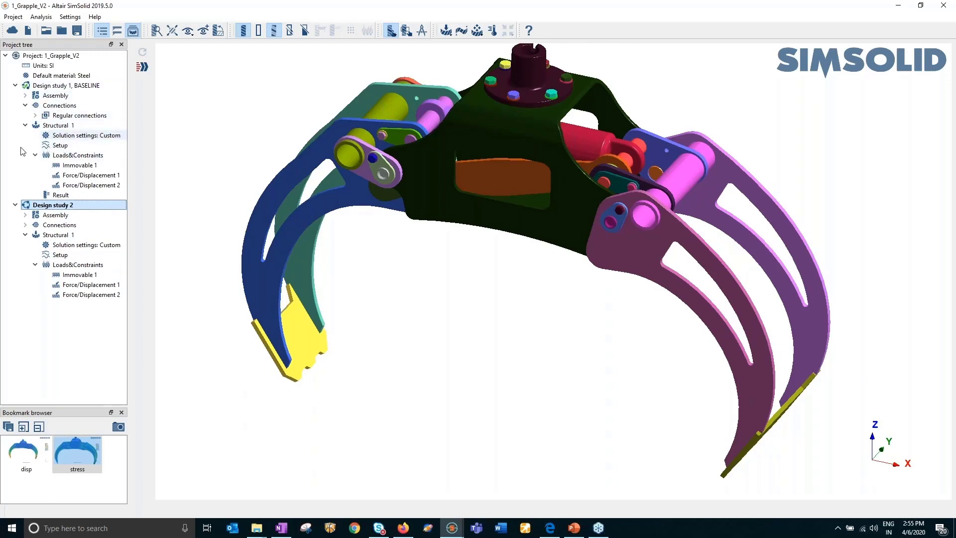
click(140, 66)
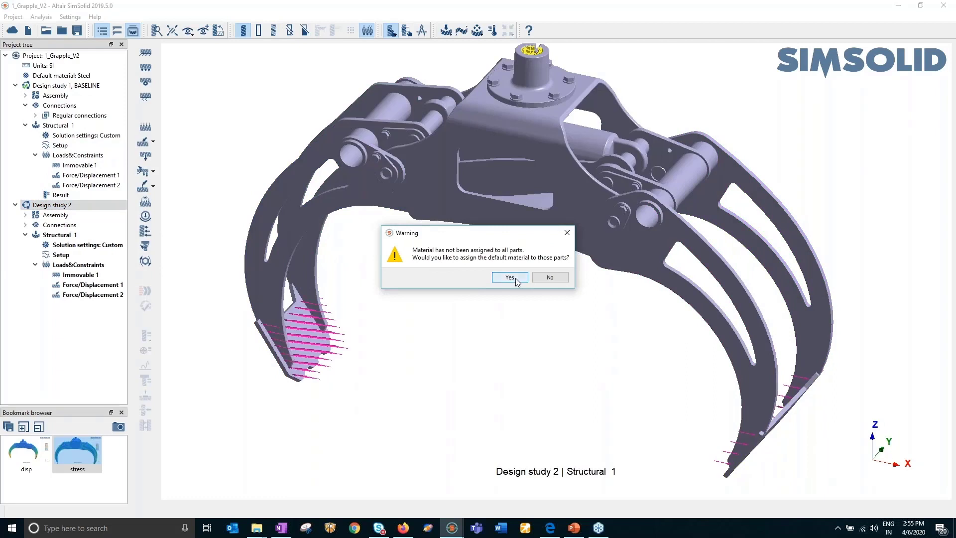
click(510, 278)
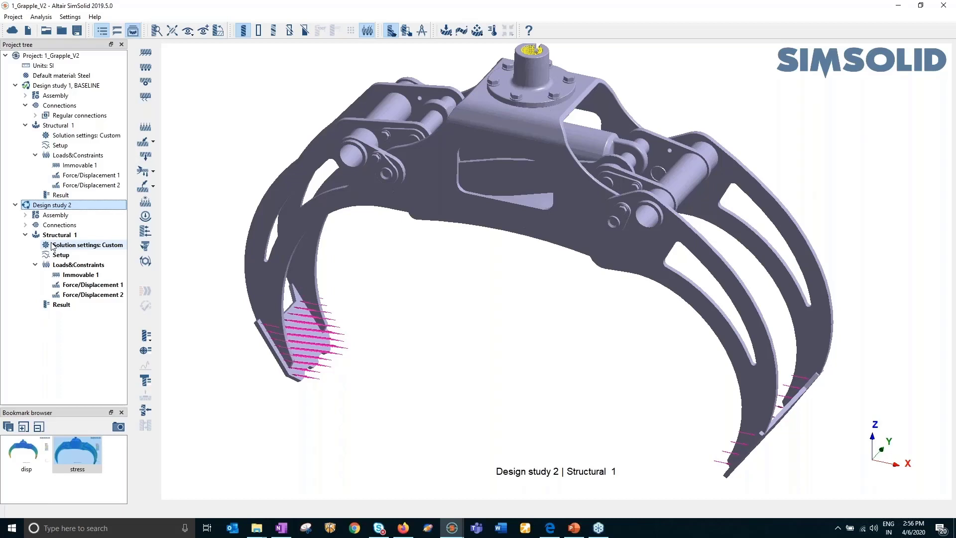
Compare the displacement magnitude and then the Von Mises stress of the baseline with those of Design study 2, using the saved bookmarks
click(42, 457)
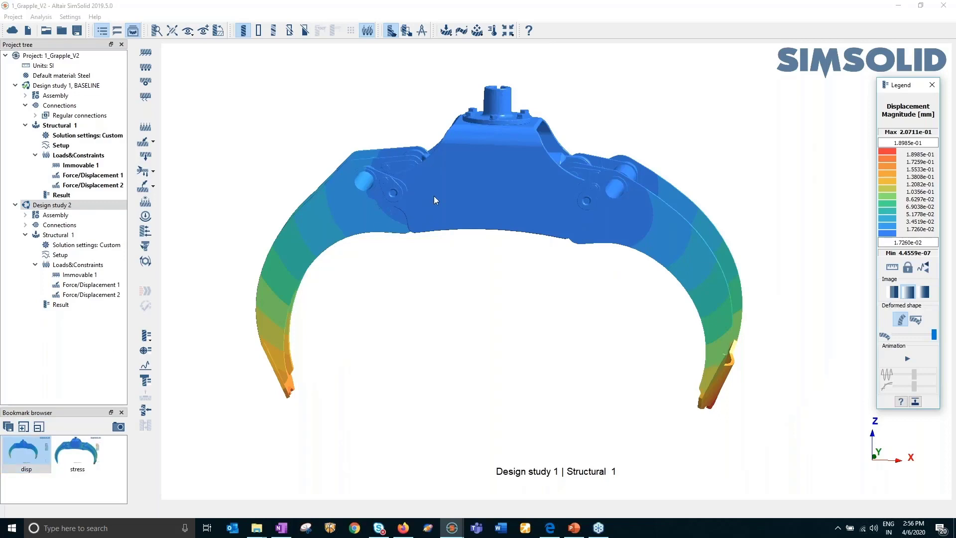
scroll(452, 193, up, 2)
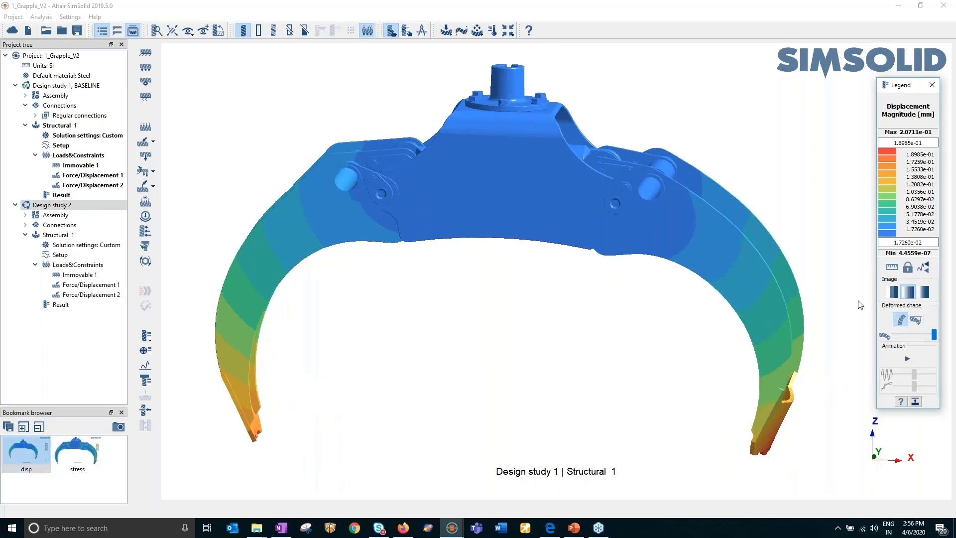
click(61, 304)
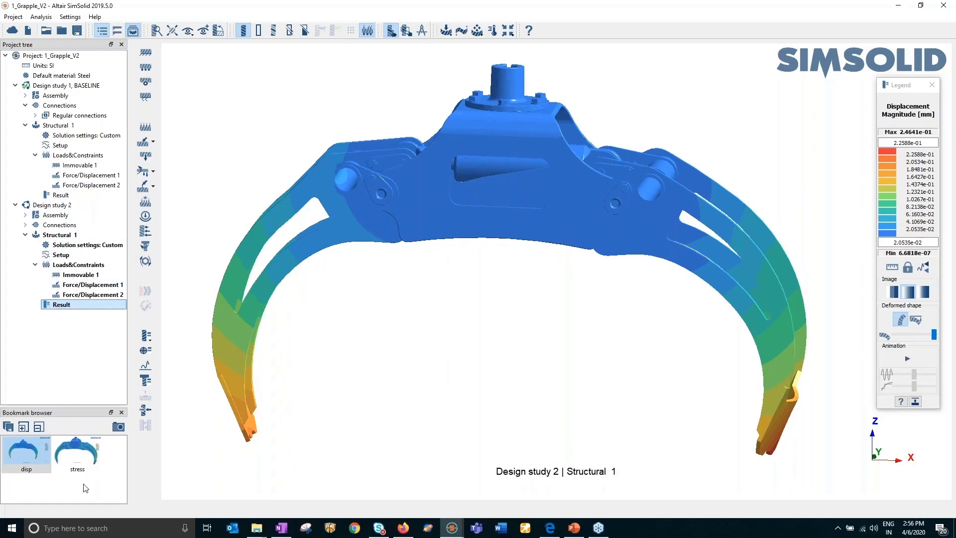
click(80, 454)
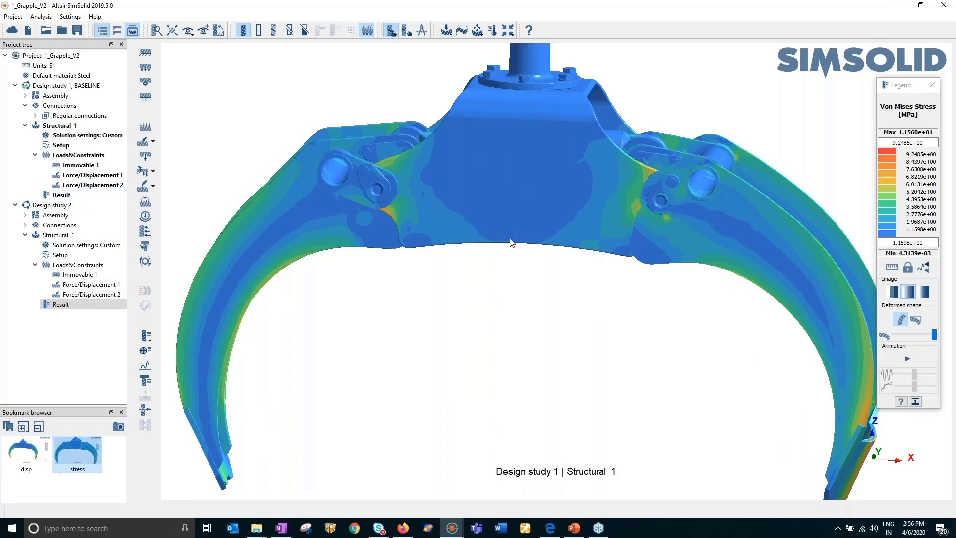
click(67, 306)
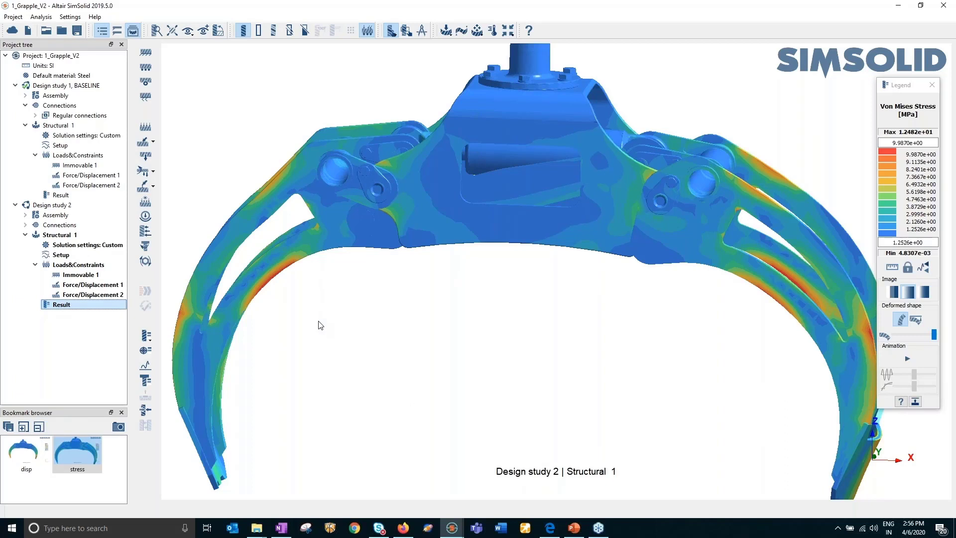
Copy Structural 1 of Design study 2 into the current design study as a second structural analysis
right_click(63, 236)
mouse_move(137, 250)
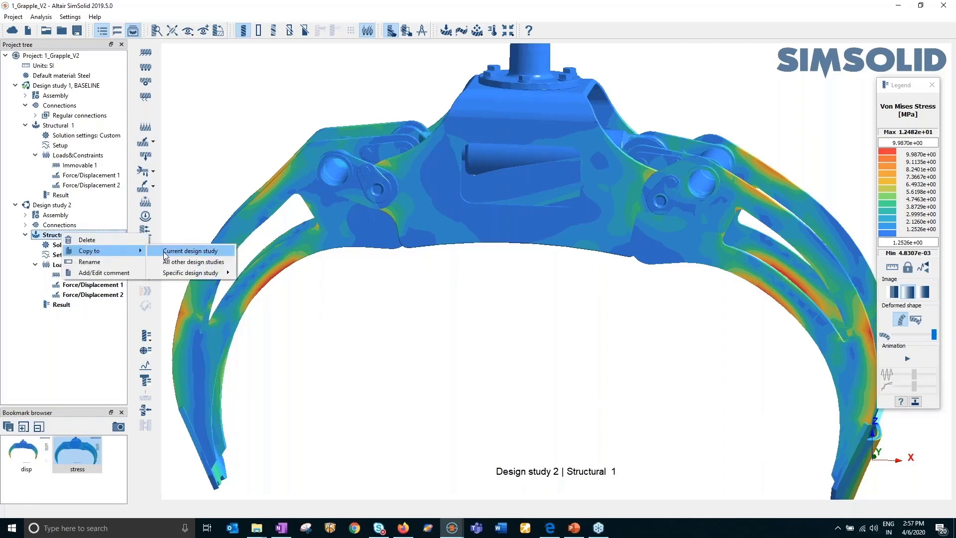
click(190, 251)
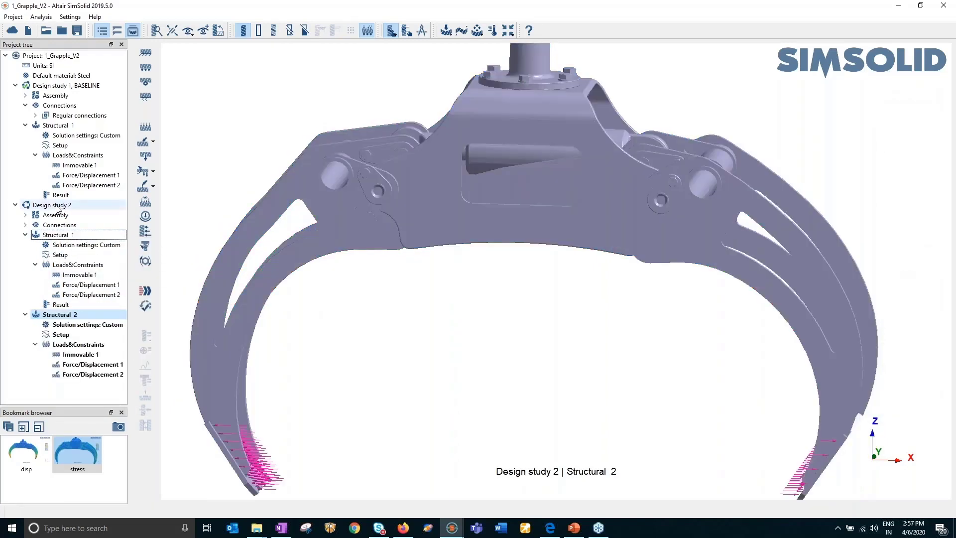
Delete both Force/Displacement loads from Structural 2 in Design study 2
click(56, 235)
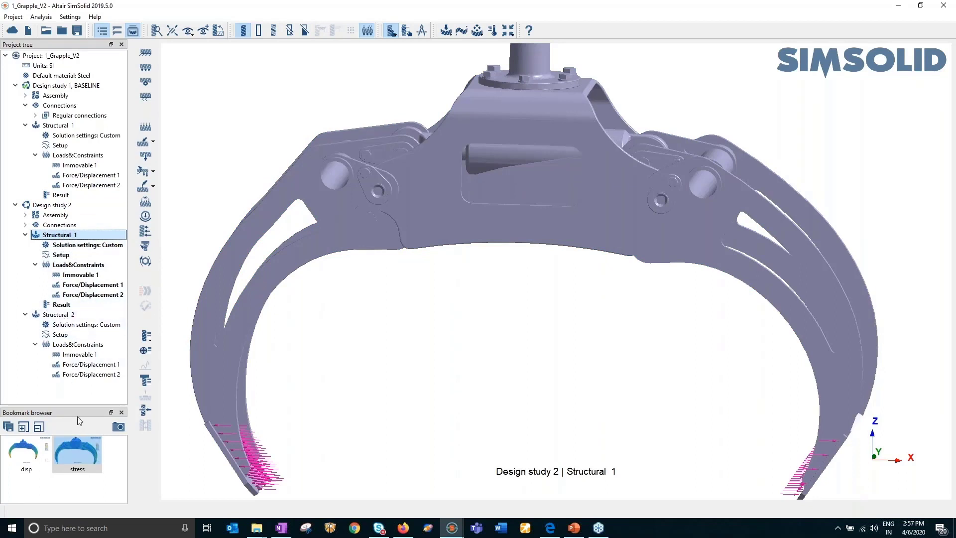
click(82, 374)
right_click(89, 375)
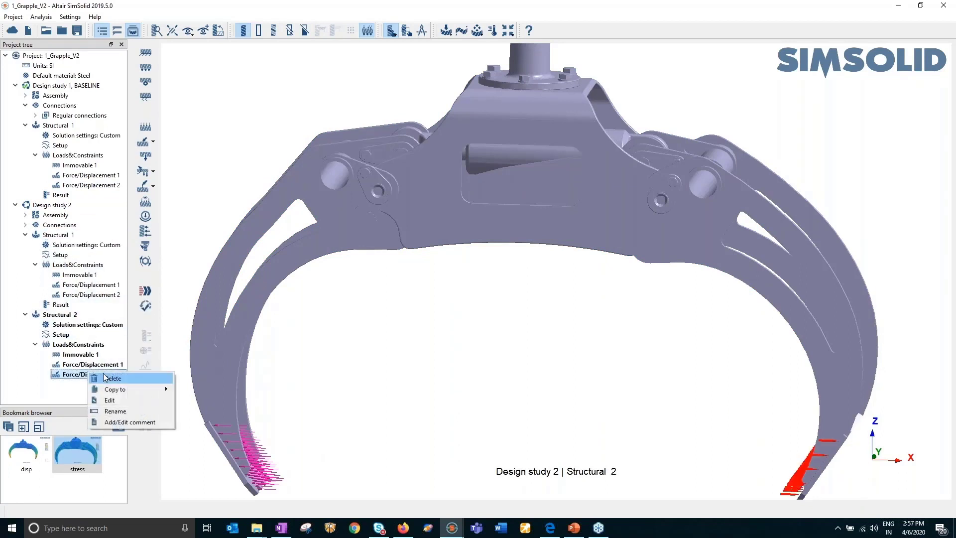
click(109, 378)
right_click(94, 364)
click(109, 368)
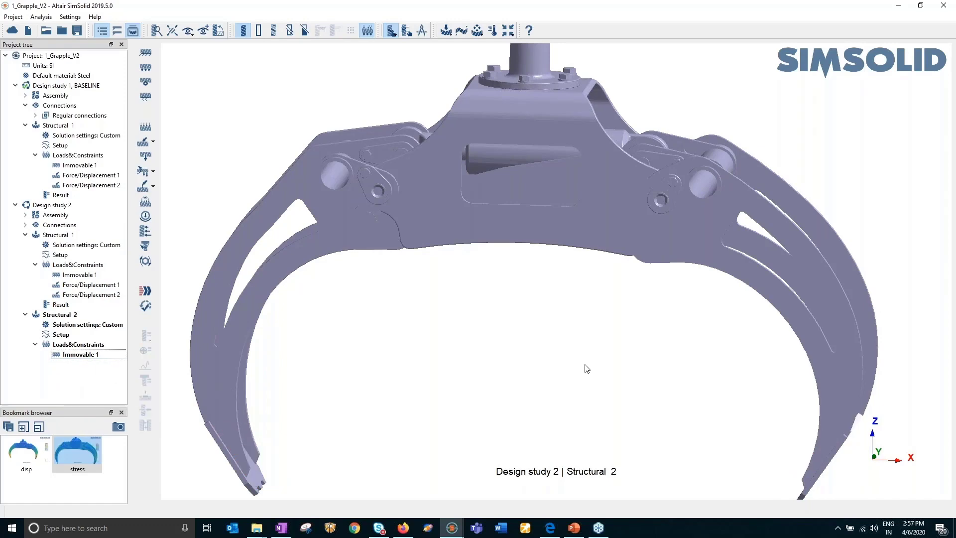
Display the parts in distinct colours to tell apart the bolts on the claw's pin retaining plates
right_drag(587, 368, 509, 204)
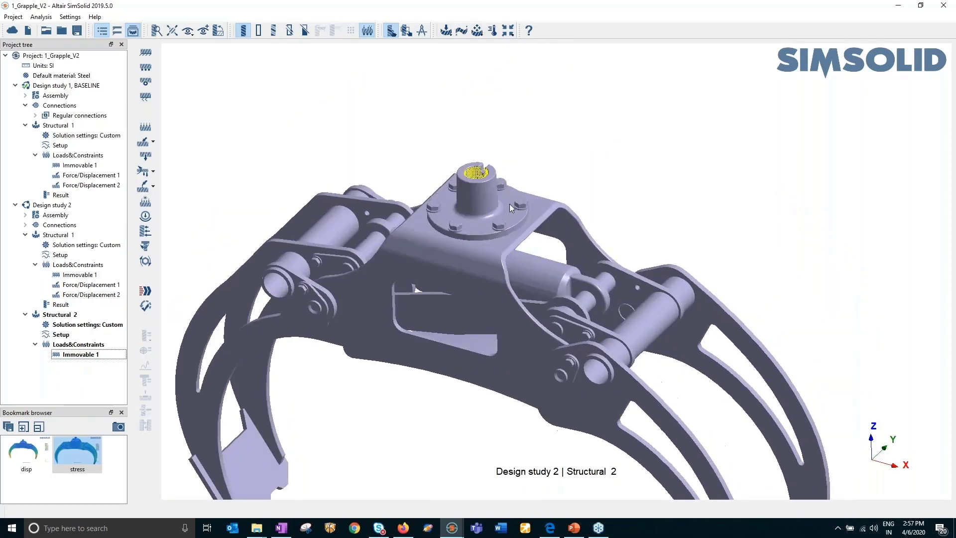
scroll(396, 195, up, 10)
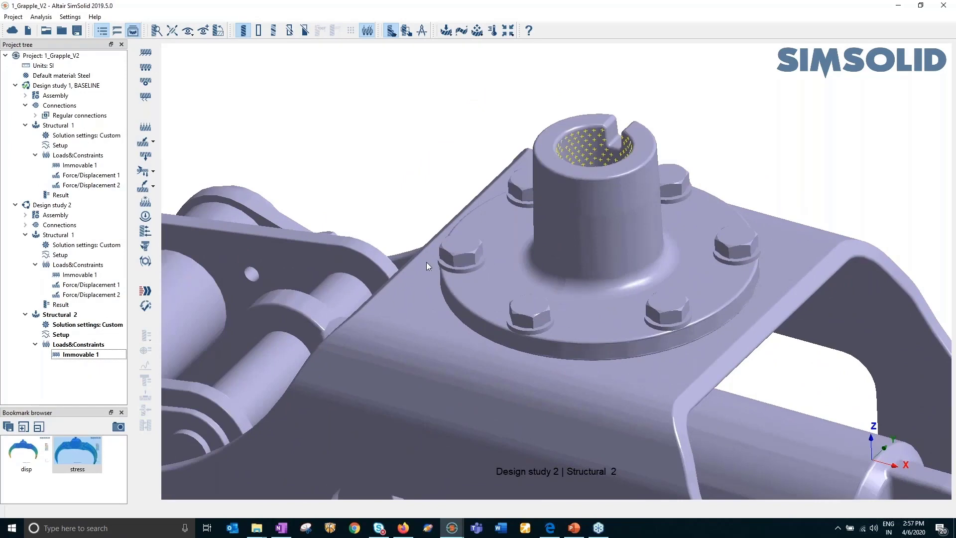
right_drag(495, 327, 566, 259)
scroll(565, 262, down, 3)
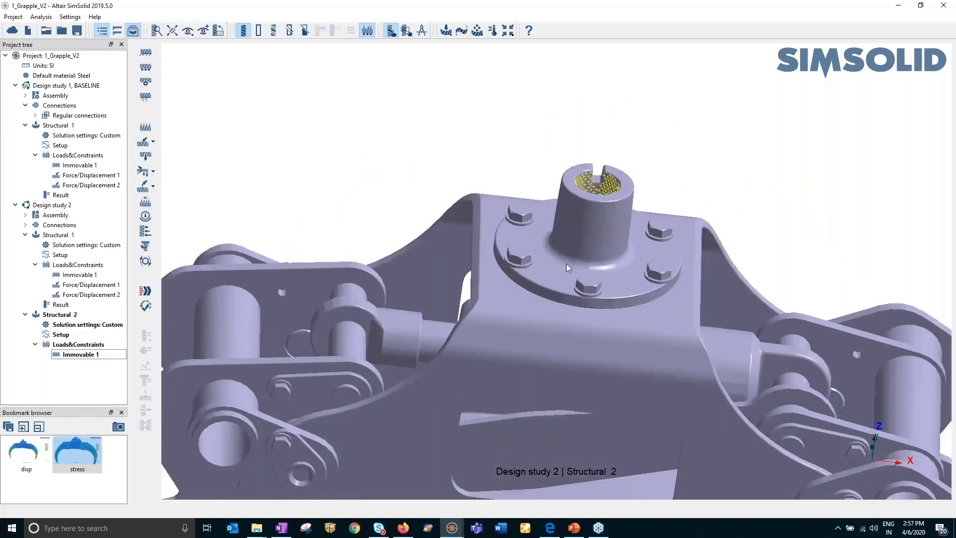
middle_drag(375, 359, 397, 294)
mouse_move(397, 294)
right_down()
mouse_move(538, 395)
mouse_move(516, 316)
mouse_move(485, 319)
mouse_move(470, 297)
mouse_move(404, 302)
right_up()
scroll(393, 327, up, 4)
click(273, 32)
scroll(393, 351, up, 5)
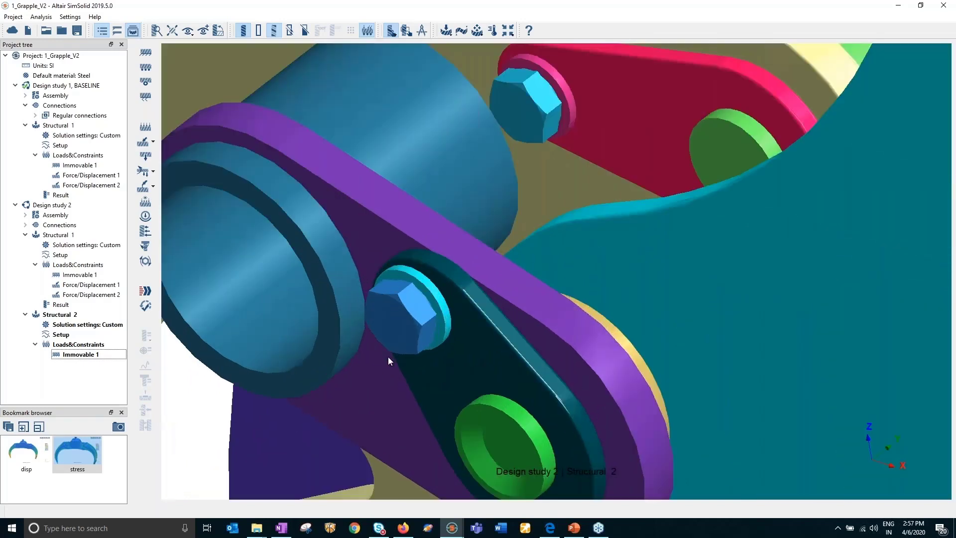
Add bolt tightening to the outer pin retaining plate's bolt, Grapple64, with a thread pitch of 0.00125 m and 1 bolt turn
click(146, 247)
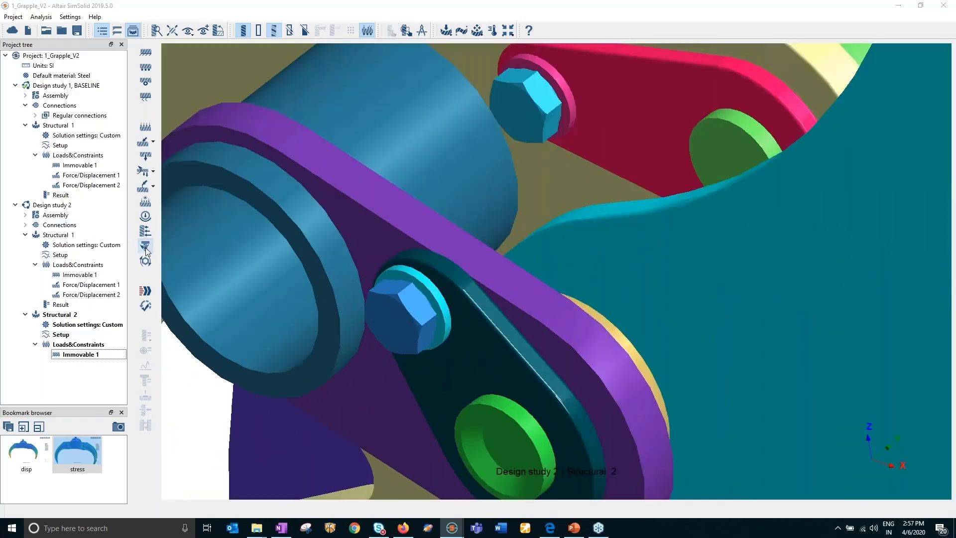
click(424, 316)
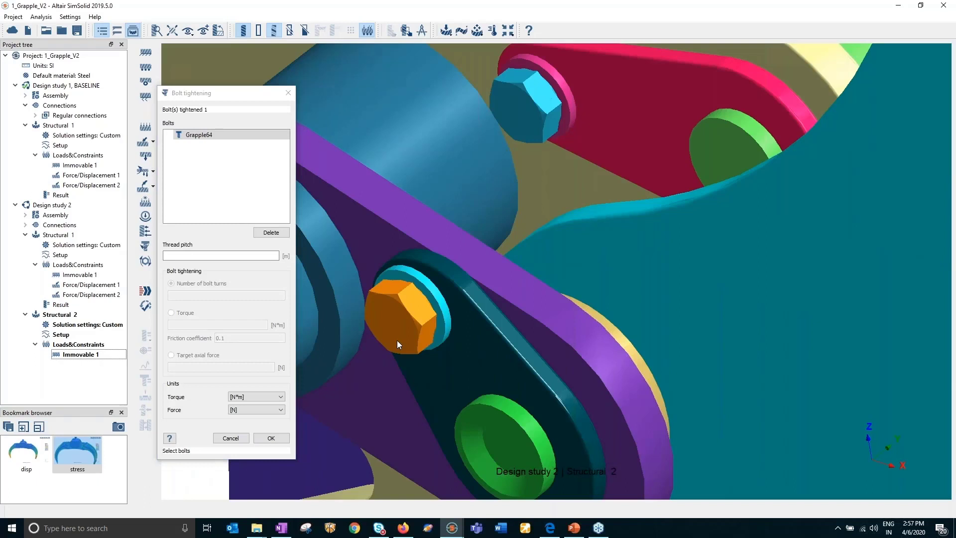
click(238, 255)
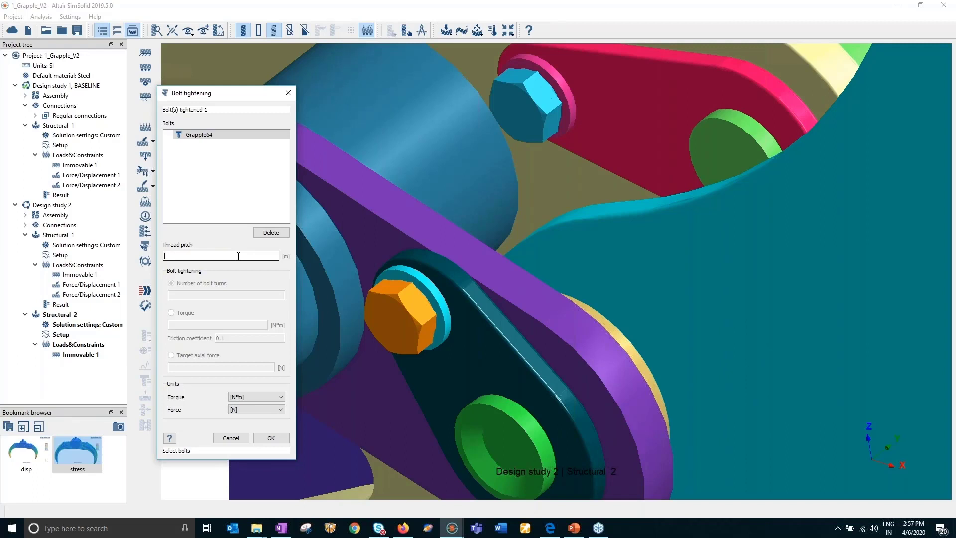
text(0.00125)
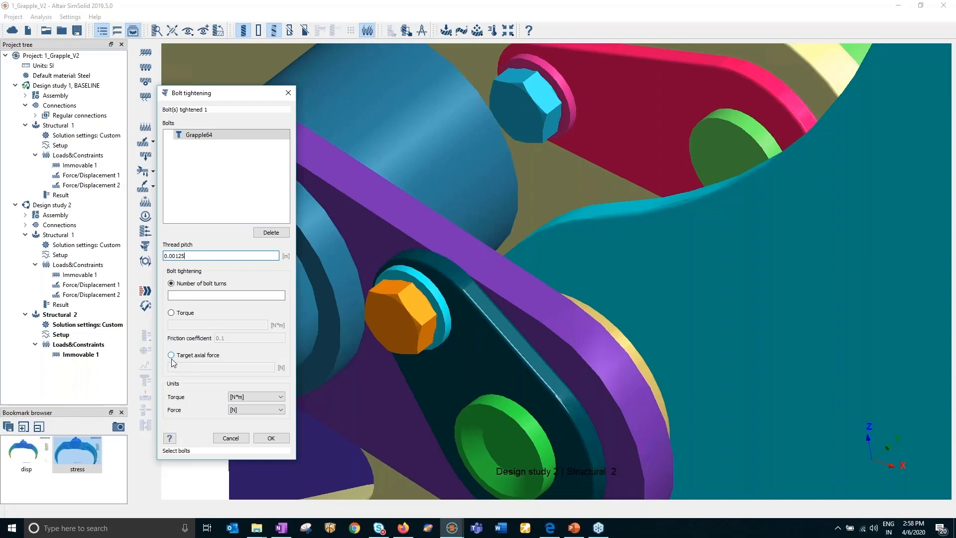
click(188, 297)
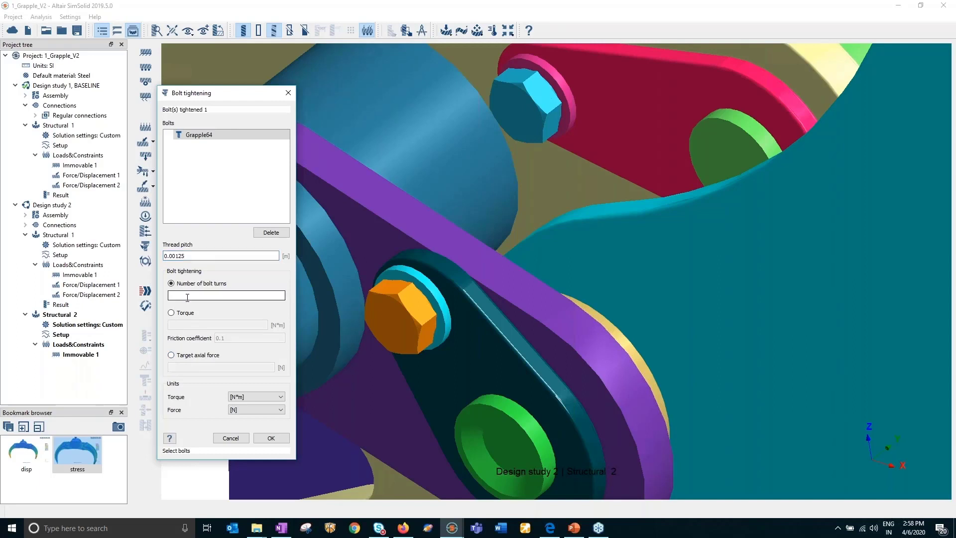
text(1)
click(275, 438)
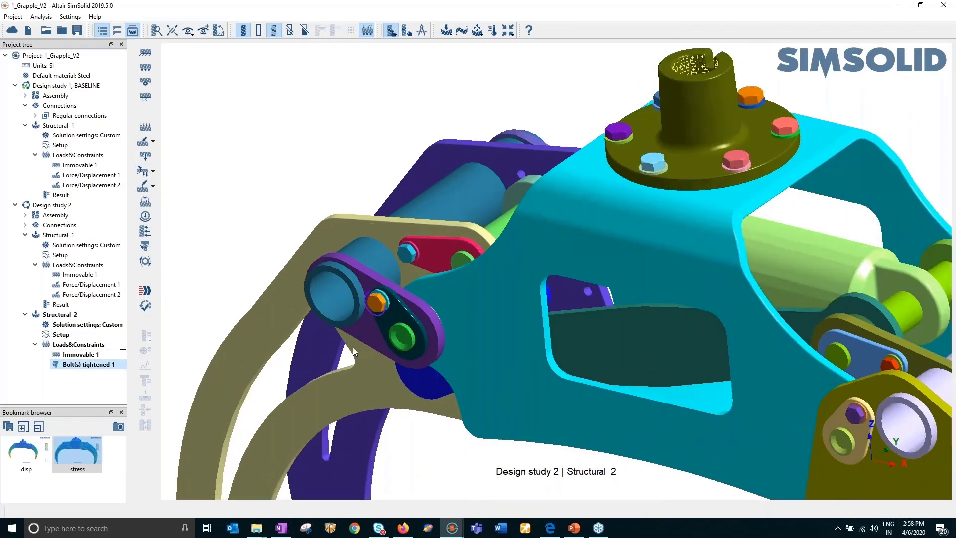
Solve Structural 2 with the tightened bolt and plot its displacement magnitude
scroll(352, 348, up, 4)
click(60, 315)
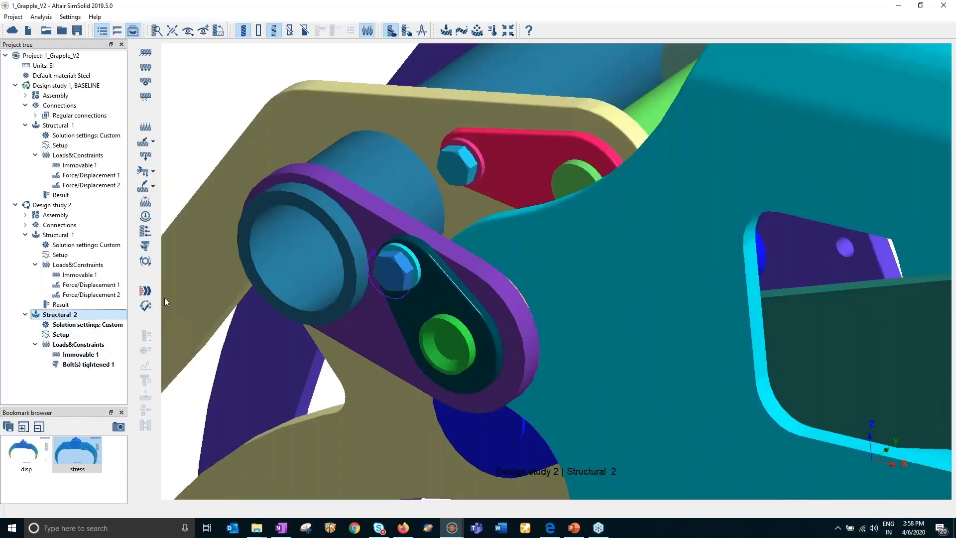
click(146, 291)
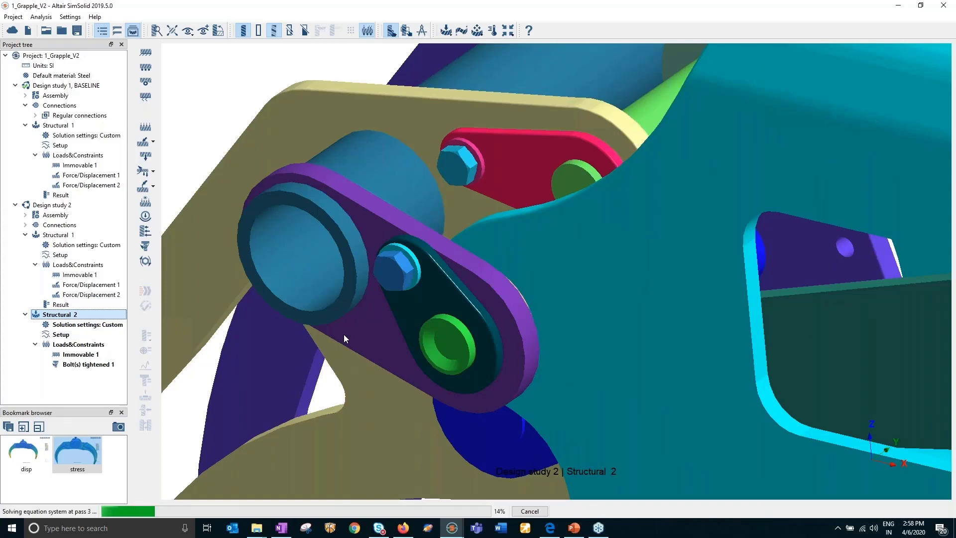
click(66, 374)
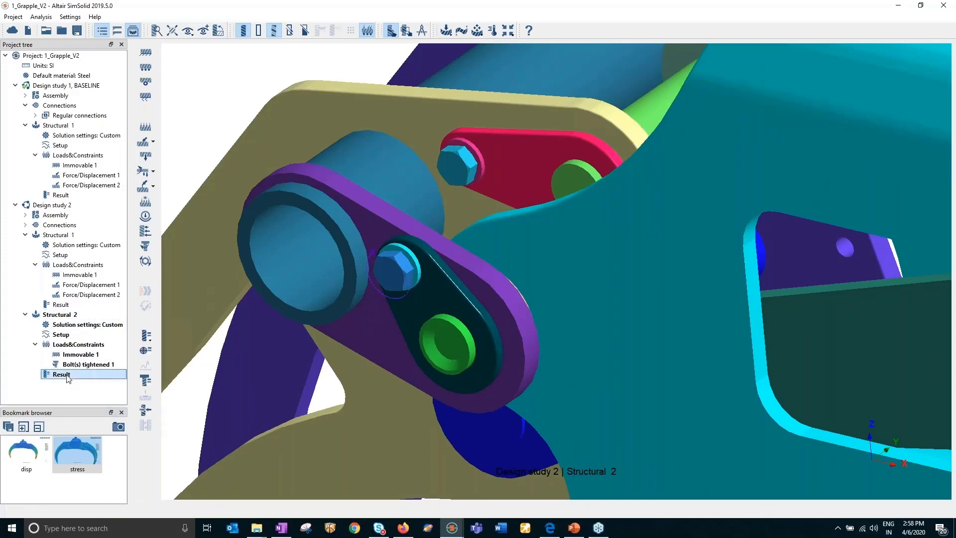
click(150, 337)
click(175, 337)
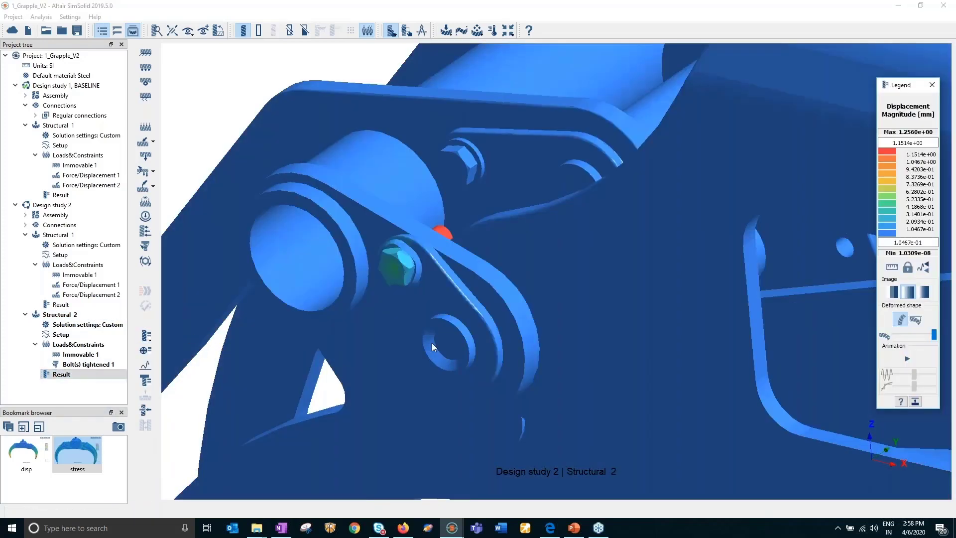
Set the deformed shape to true deformation and animate the displacement around the tightened bolt
drag(434, 343, 417, 350)
click(914, 319)
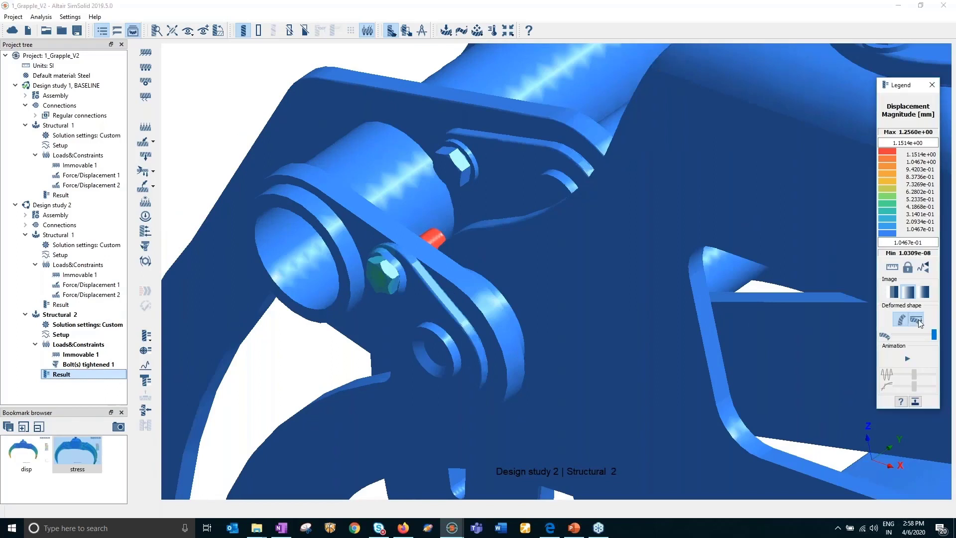
click(437, 270)
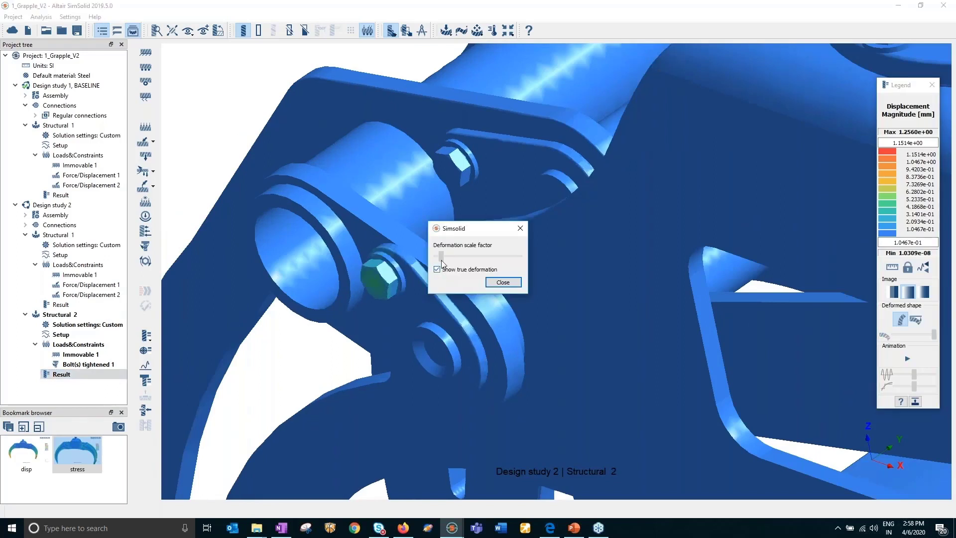
drag(473, 229, 236, 53)
scroll(333, 230, up, 5)
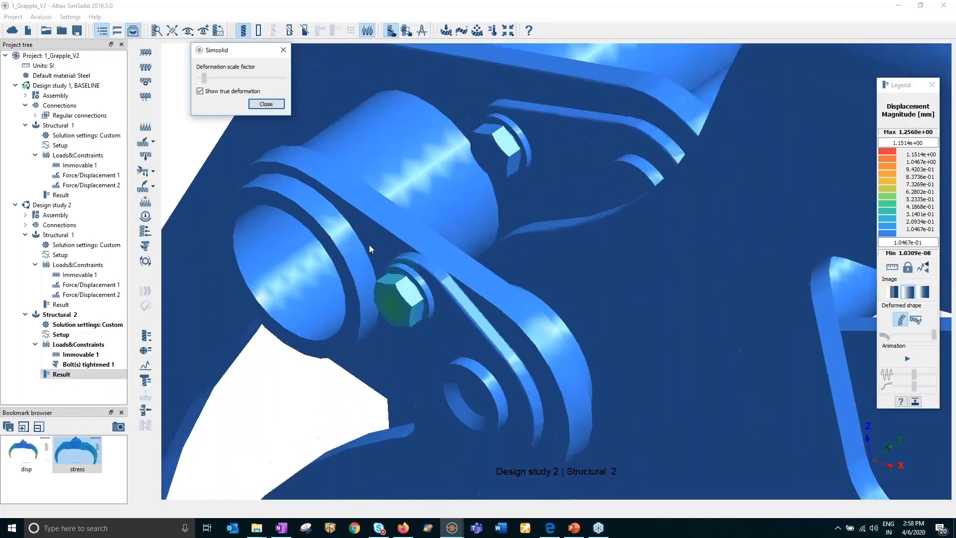
click(906, 360)
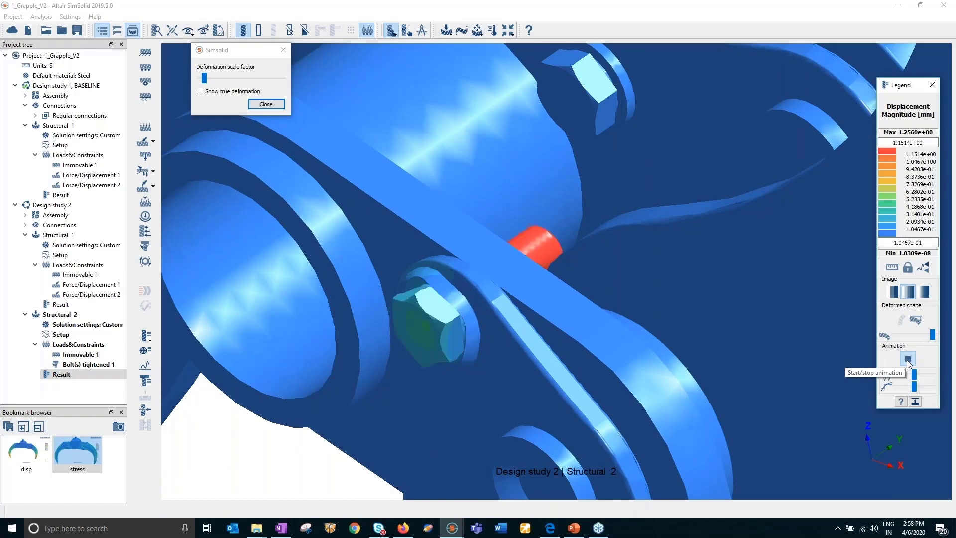
click(200, 92)
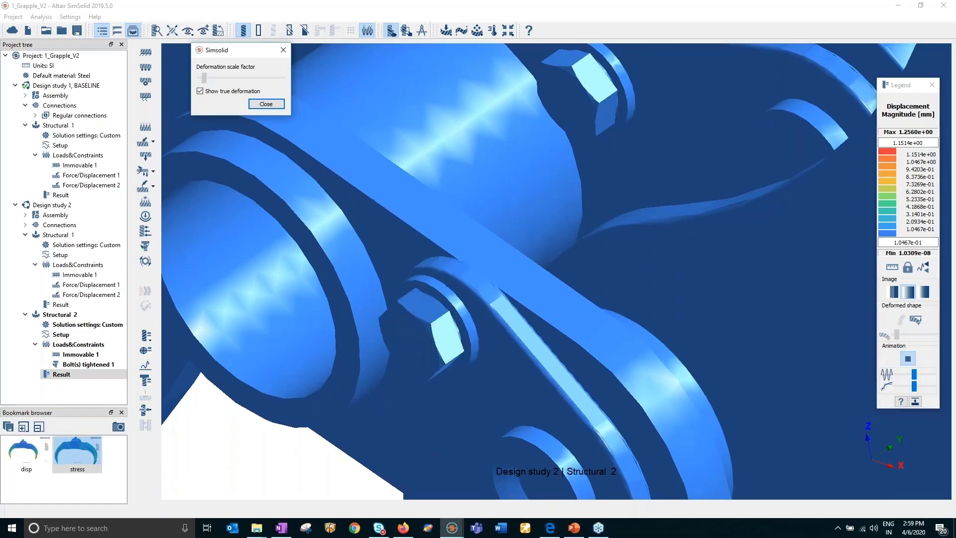
Examine the animated movement of the tightened bolt's head and threaded end from the edge of the plate
click(488, 247)
drag(487, 249, 470, 345)
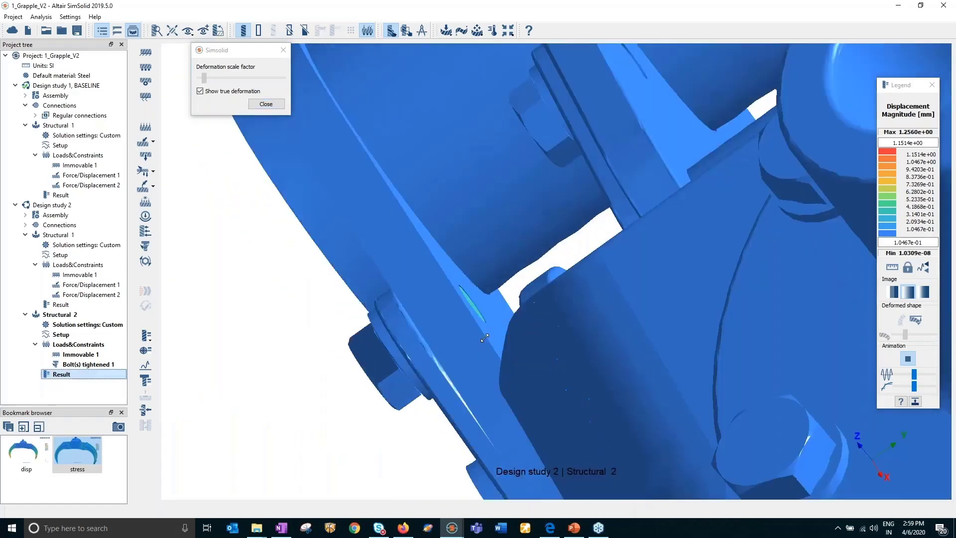
scroll(427, 341, up, 5)
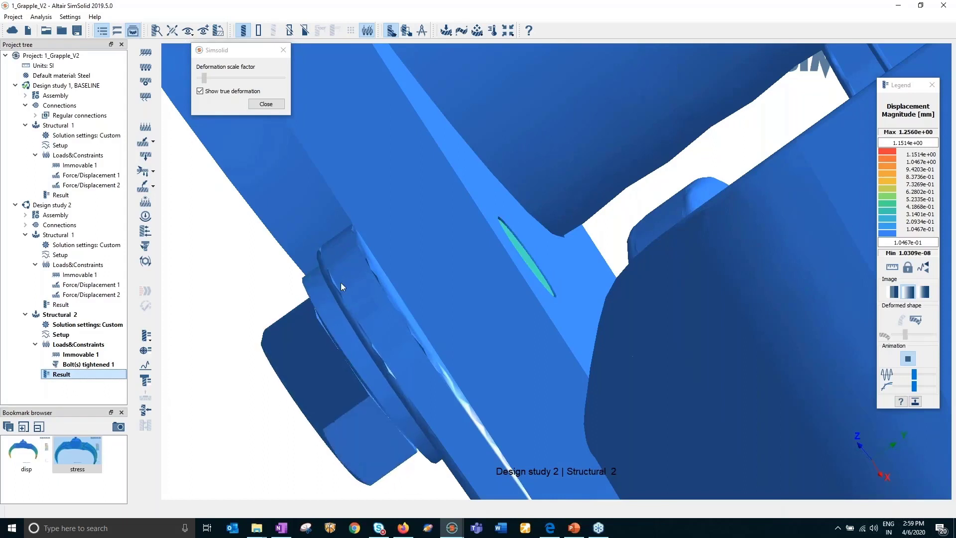
Plot the von Mises stress around the tightened bolt for Structural 2 and stop the animation
click(145, 335)
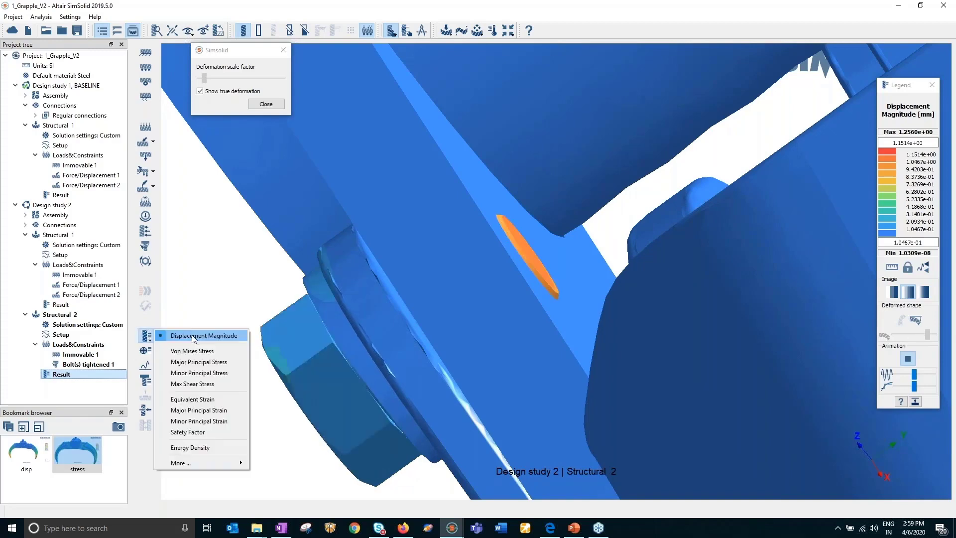
click(192, 338)
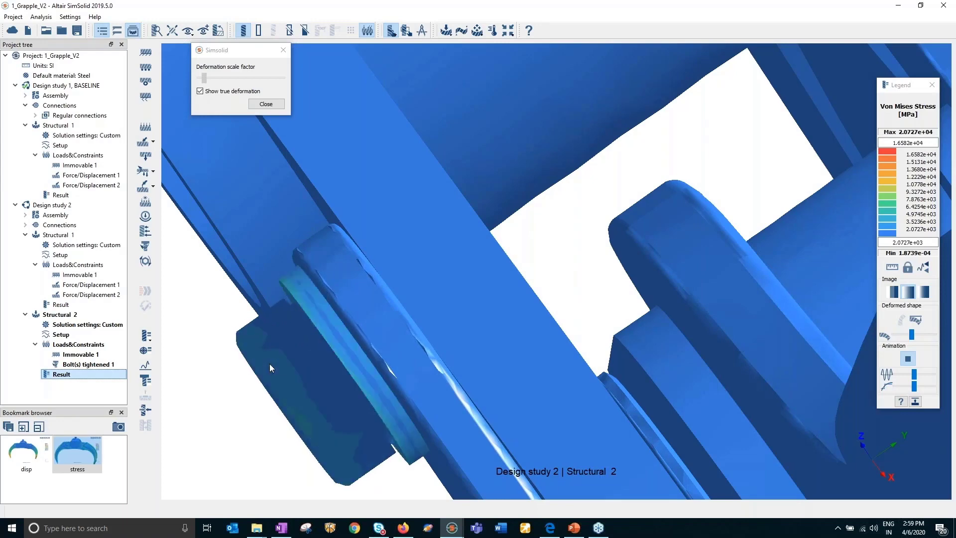
click(907, 359)
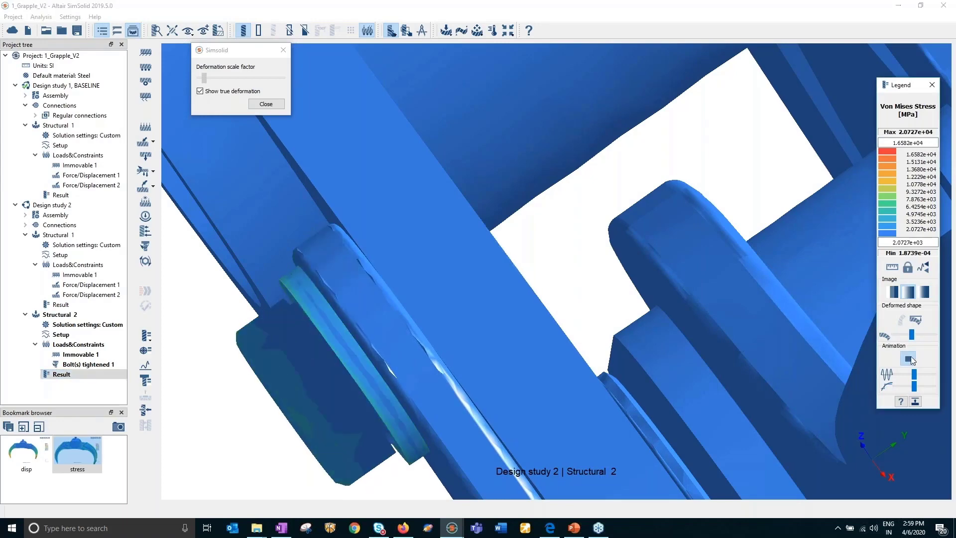
List the bolt/nut forces for Structural 2 and check the part info of the tightened bolt to identify it
click(146, 382)
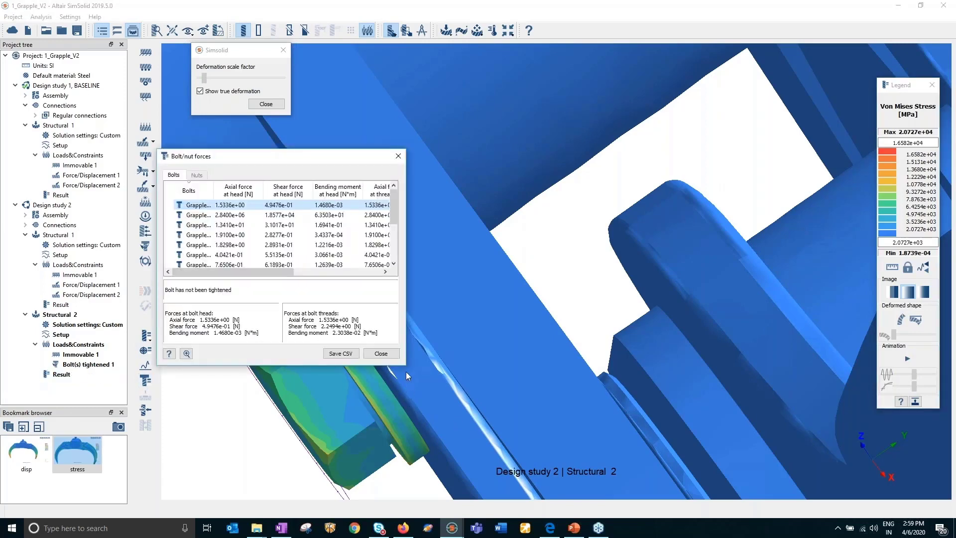
drag(407, 369, 621, 434)
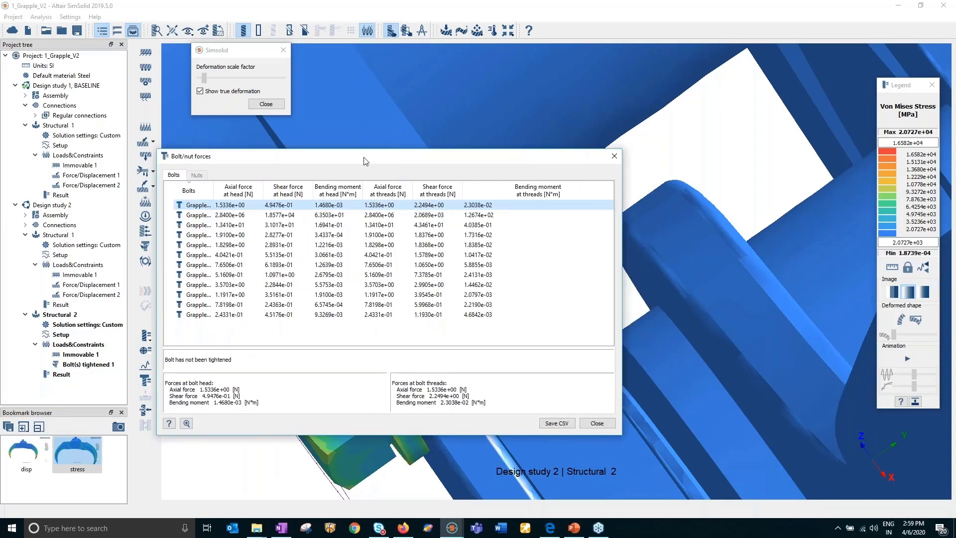
drag(358, 156, 759, 44)
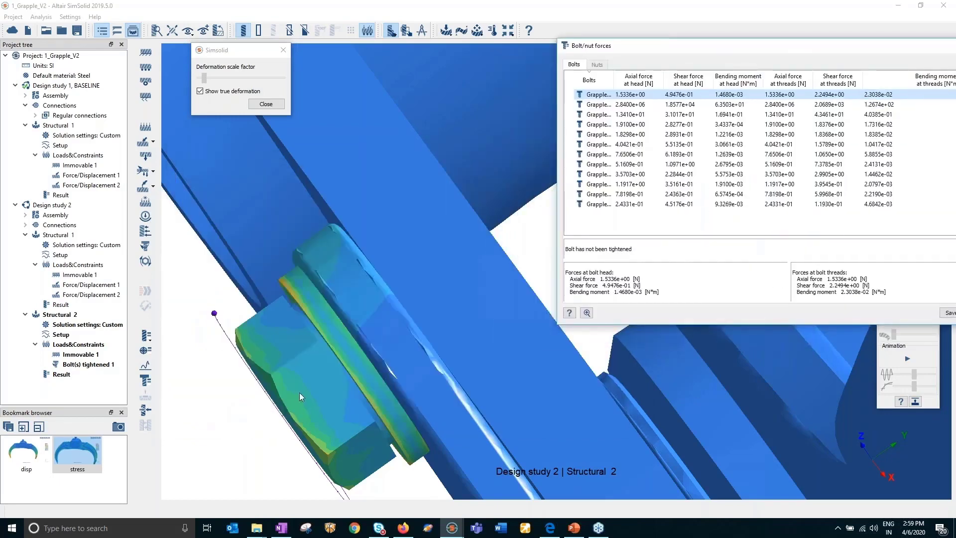
right_click(299, 392)
click(326, 461)
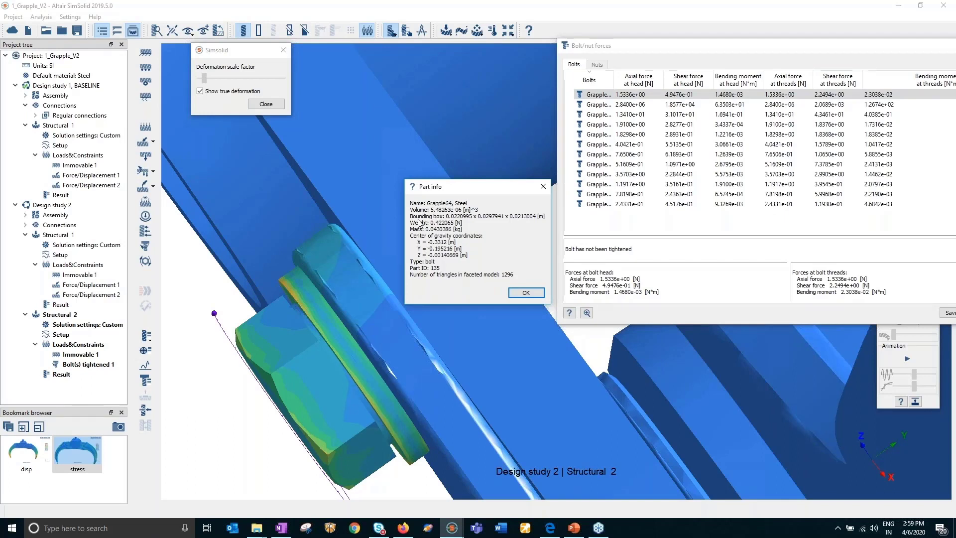
click(525, 292)
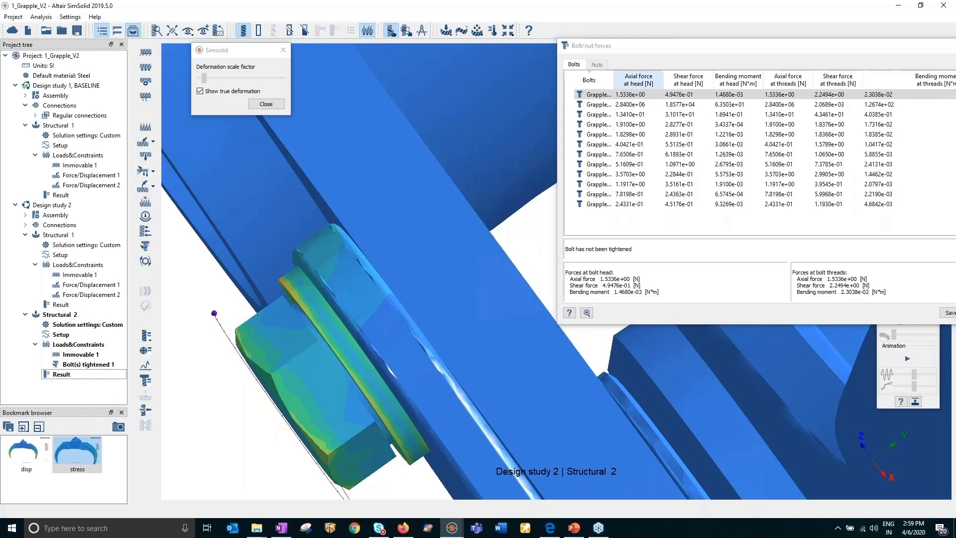
Examine the head and thread forces of bolt Grapple64 with full part names shown, and close the bolt force list
drag(613, 82, 676, 81)
click(615, 105)
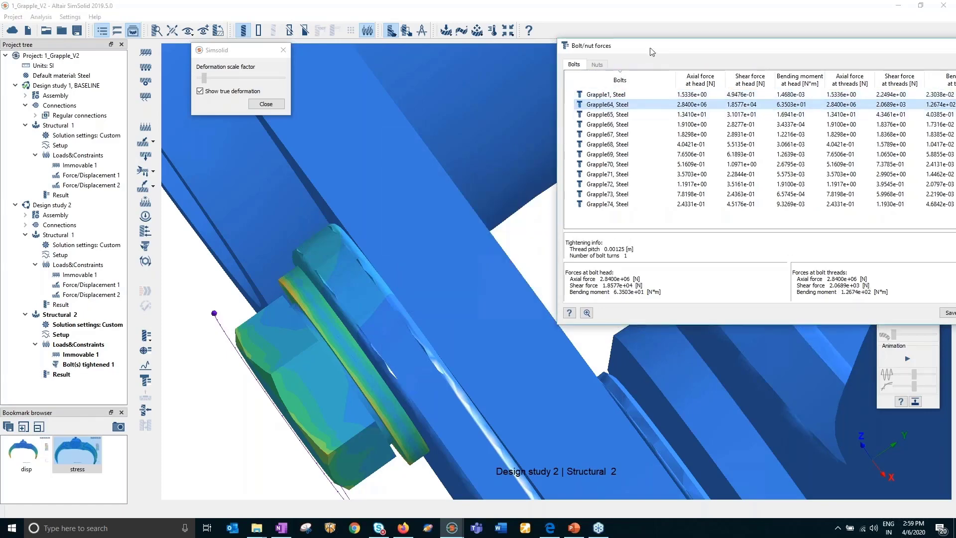
drag(650, 50, 329, 70)
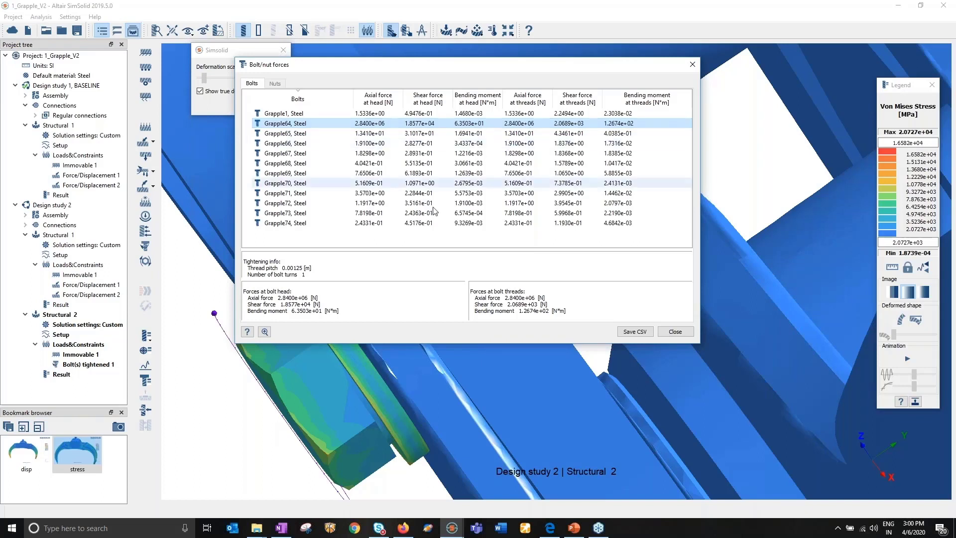
click(680, 332)
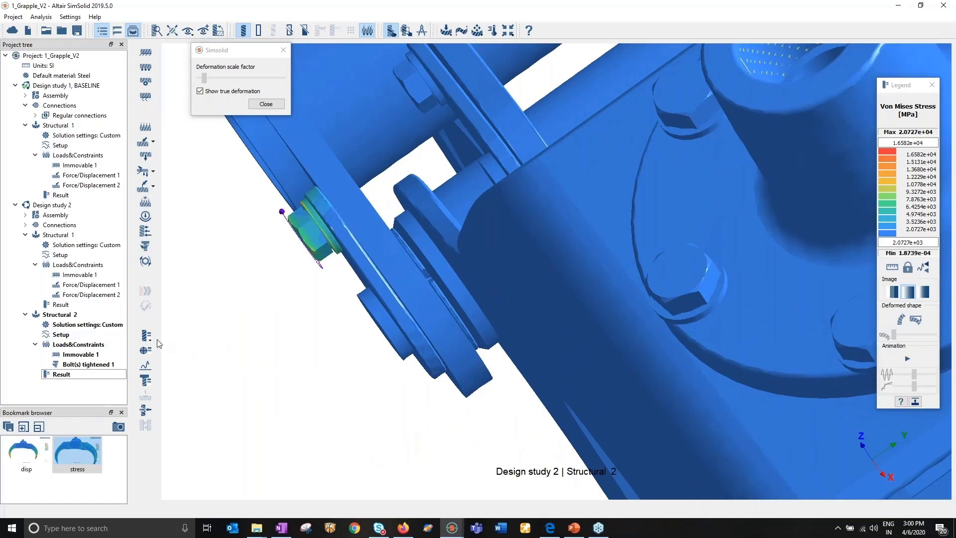
Close the von Mises stress plot of Structural 2
click(931, 84)
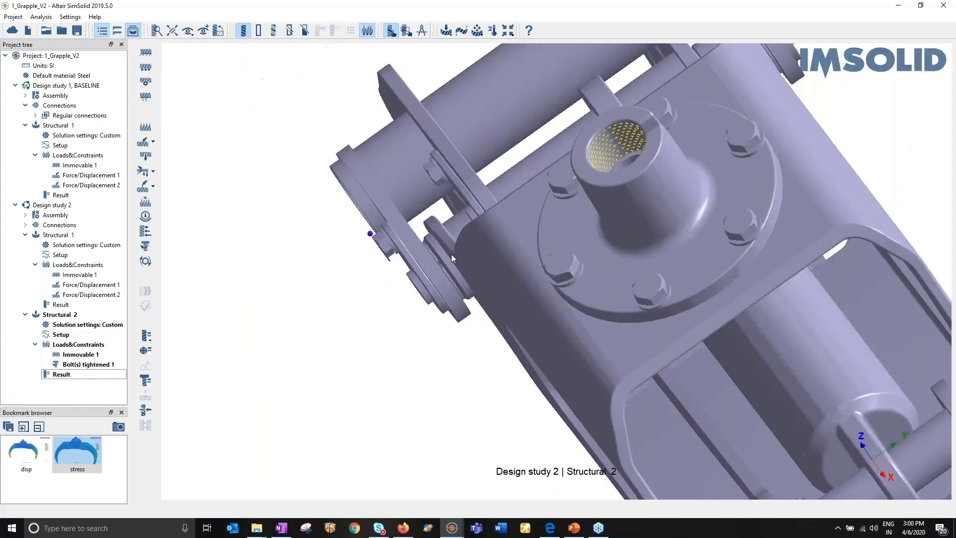
scroll(451, 254, down, 4)
drag(451, 254, 491, 398)
right_drag(300, 346, 323, 263)
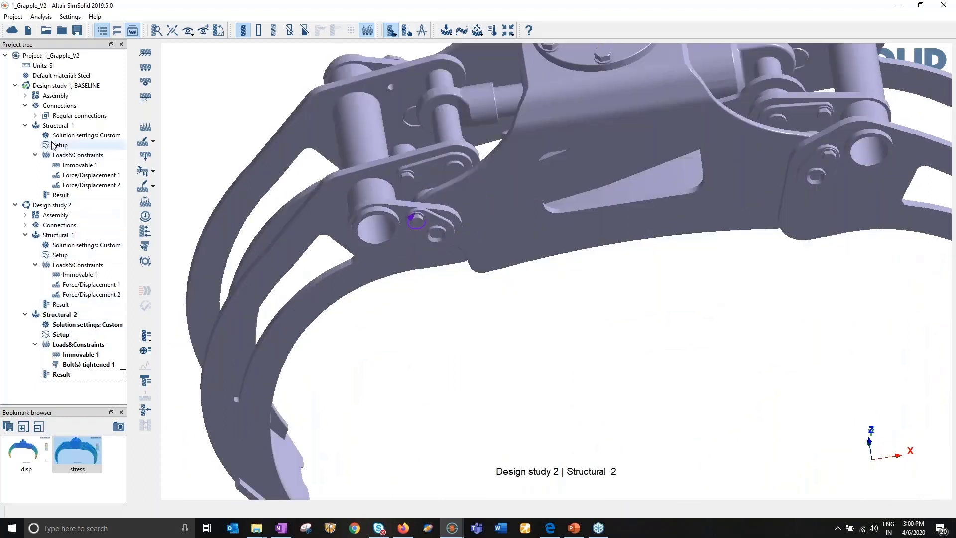
Plot the safety factor for Structural 1 of the baseline design study, keeping the legend clear of the safety zone settings
click(62, 87)
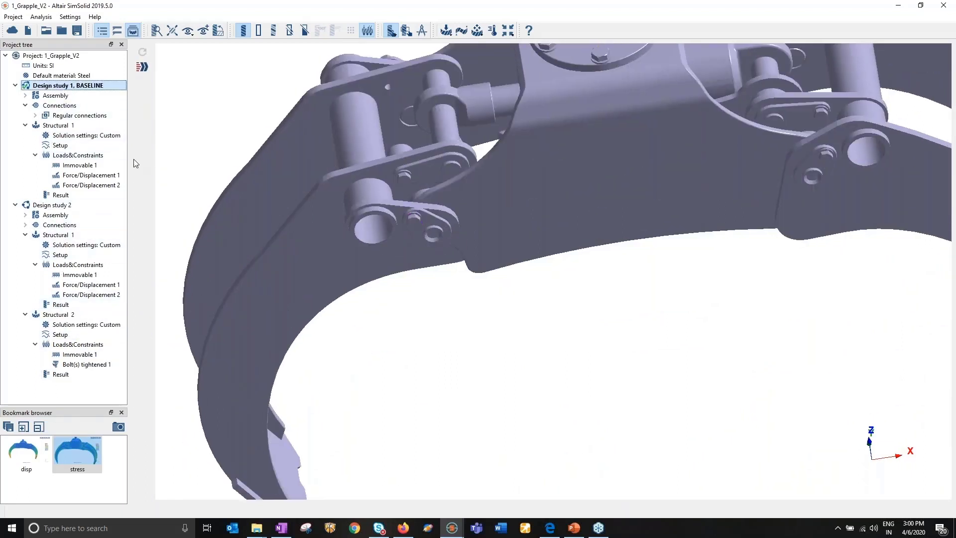
click(75, 195)
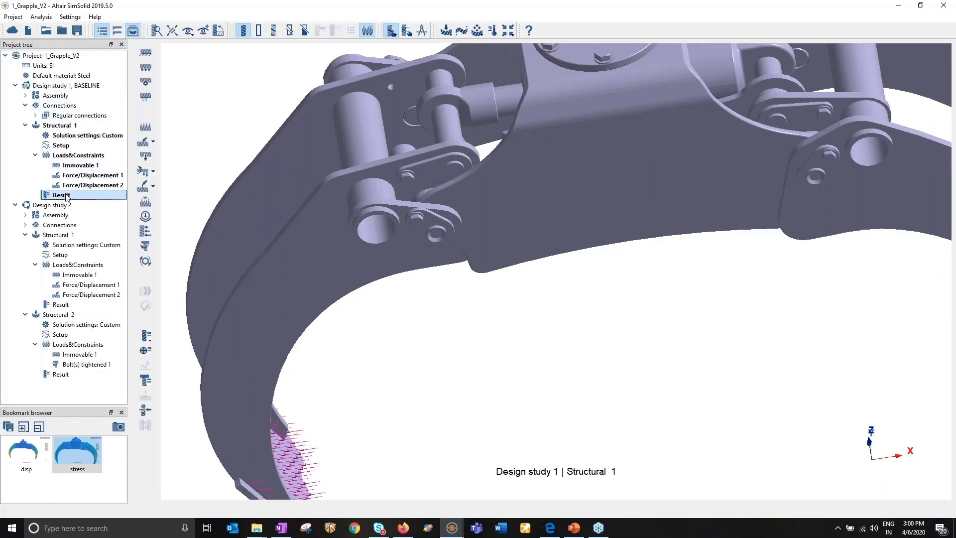
click(146, 338)
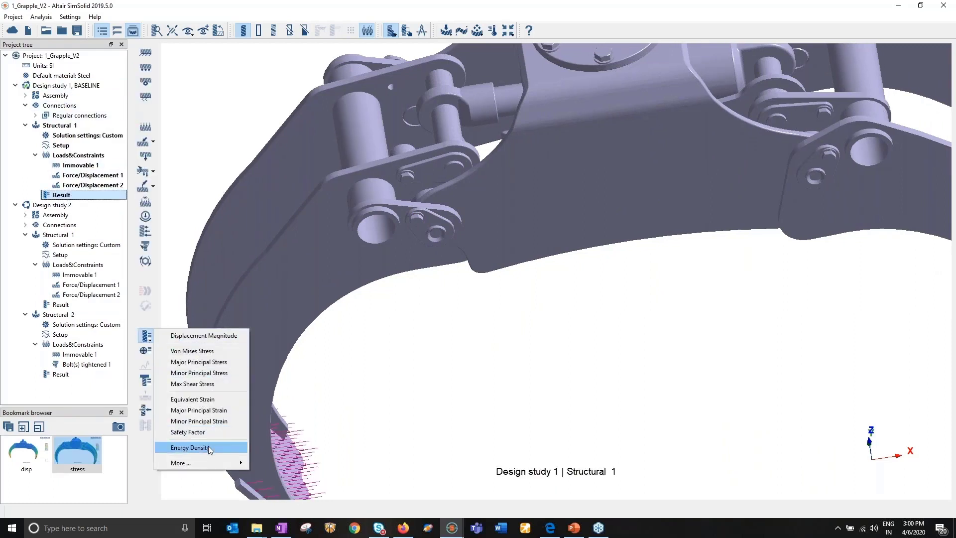
click(210, 432)
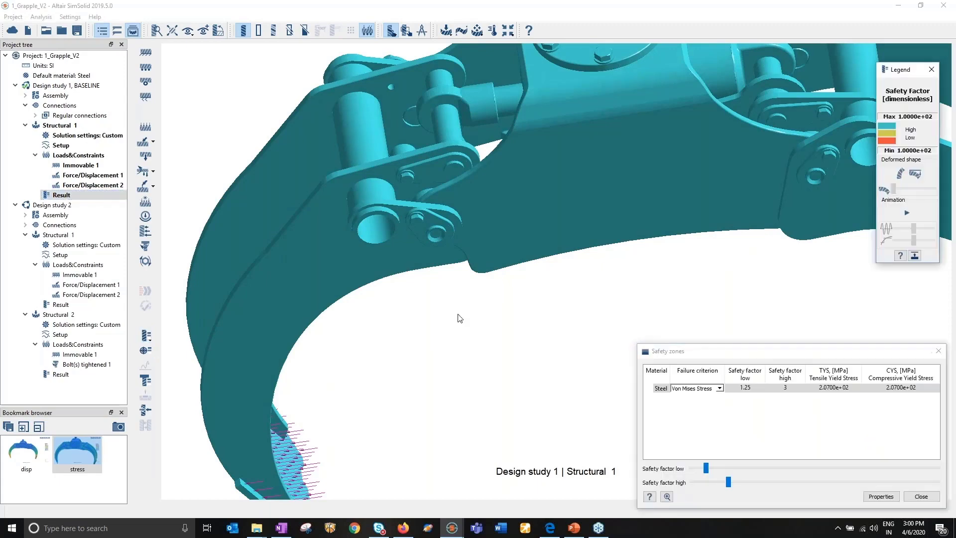
scroll(461, 314, down, 3)
scroll(462, 317, down, 3)
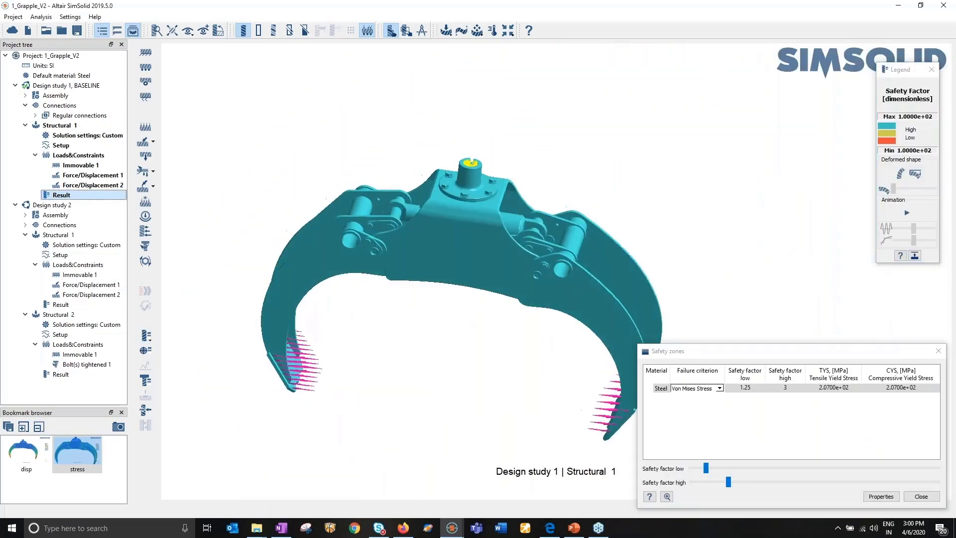
right_drag(457, 334, 455, 259)
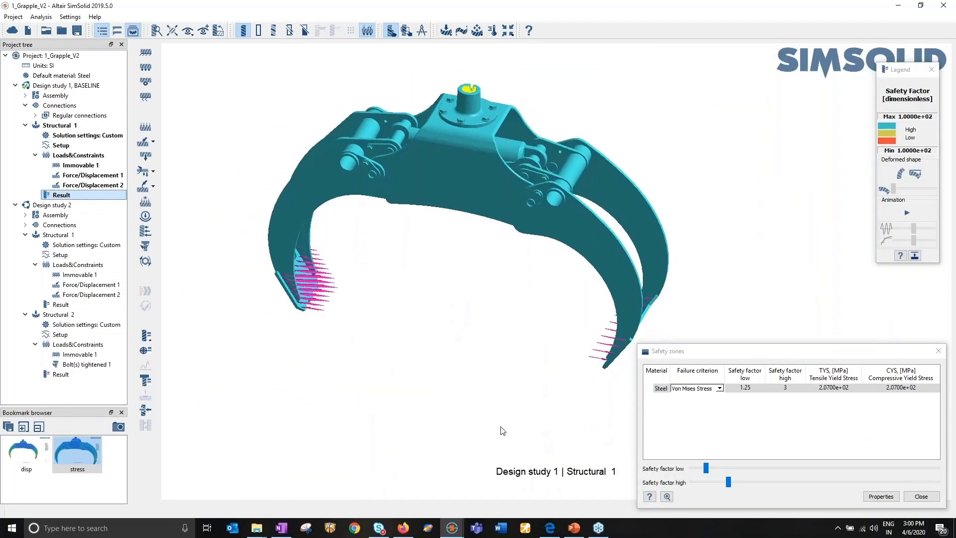
drag(909, 91, 789, 85)
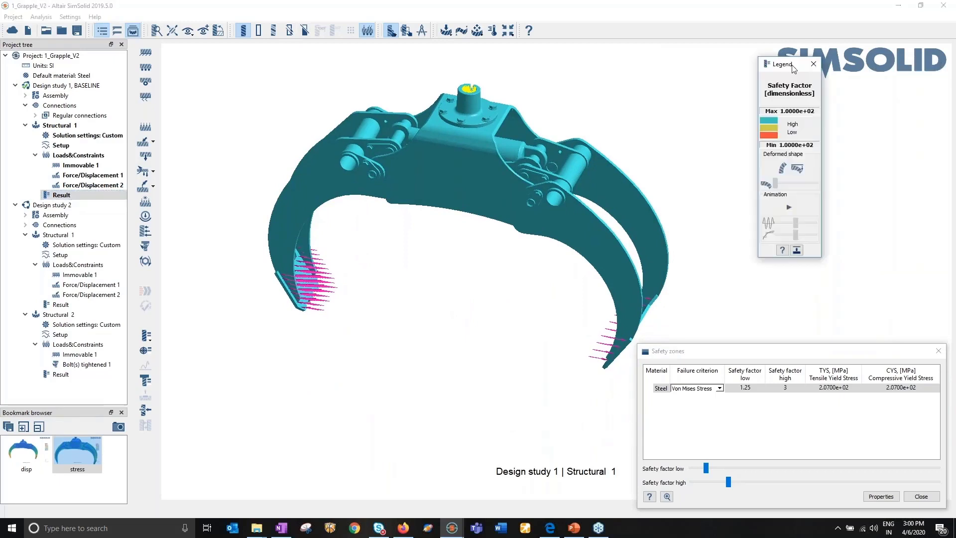
mouse_move(426, 289)
mouse_down()
mouse_move(418, 273)
mouse_move(415, 284)
mouse_up()
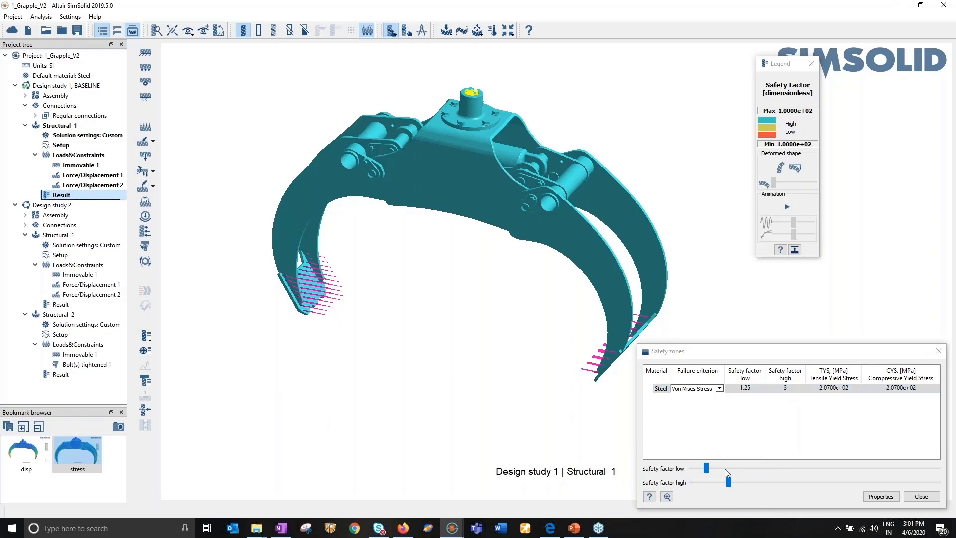
Raise the steel's safety factor limits to 7.8 low and 17 high
click(729, 483)
drag(730, 489, 830, 483)
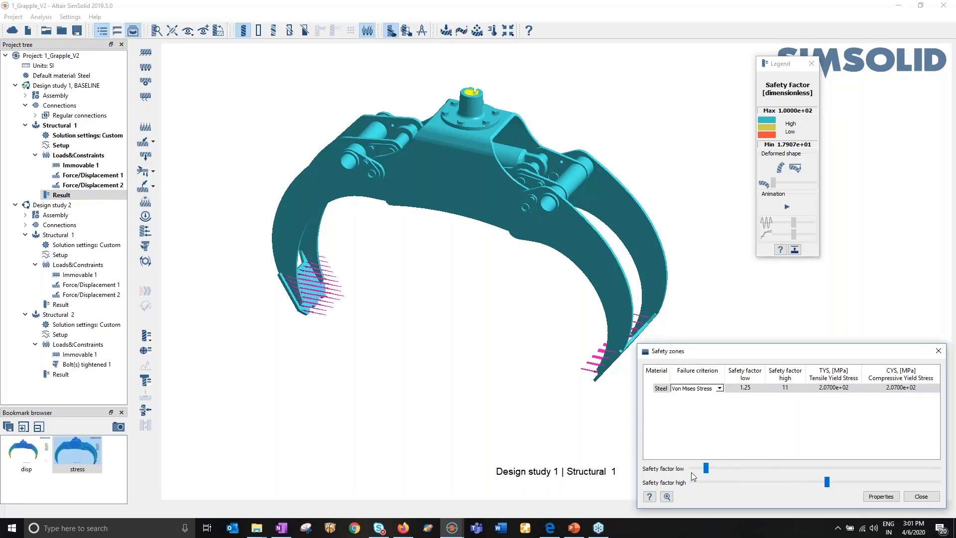
drag(707, 467, 785, 471)
drag(462, 357, 463, 328)
drag(827, 482, 903, 481)
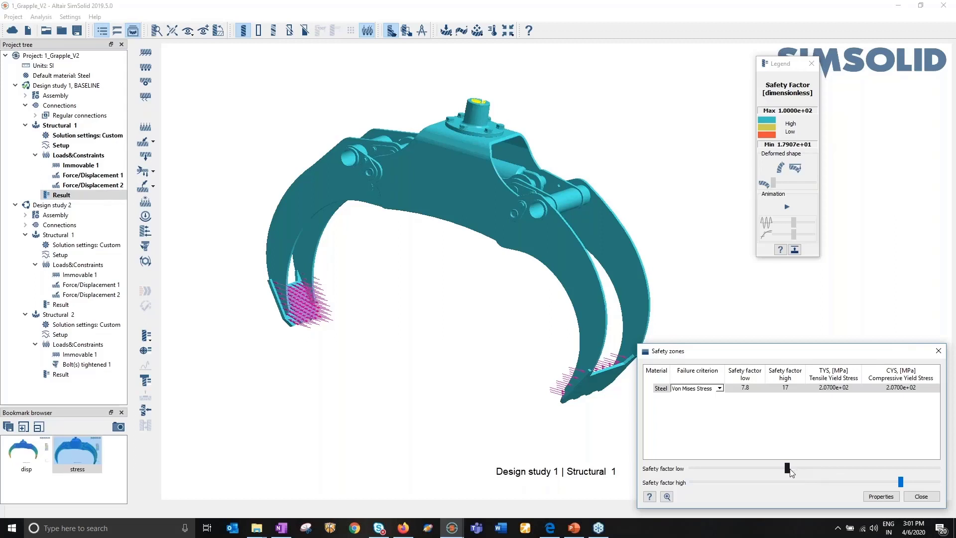
Try safety factor limits of 14.2 low and 19.4 high for the steel, and reduce the low limit to 5.2
click(791, 469)
drag(814, 470, 930, 481)
drag(517, 255, 560, 351)
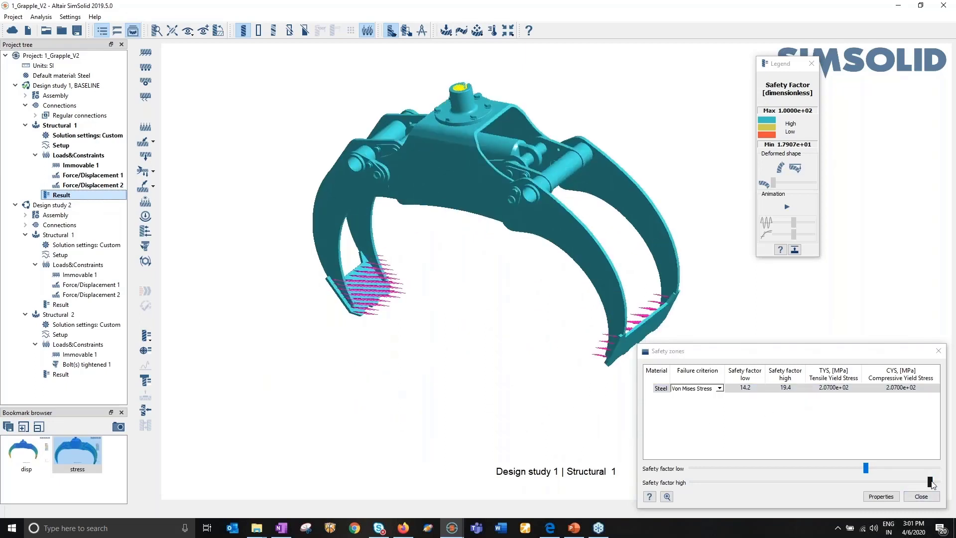
drag(930, 486, 759, 472)
Set the steel's high safety factor to 50 and inspect the zones on the grapple arms and tips
double_click(791, 387)
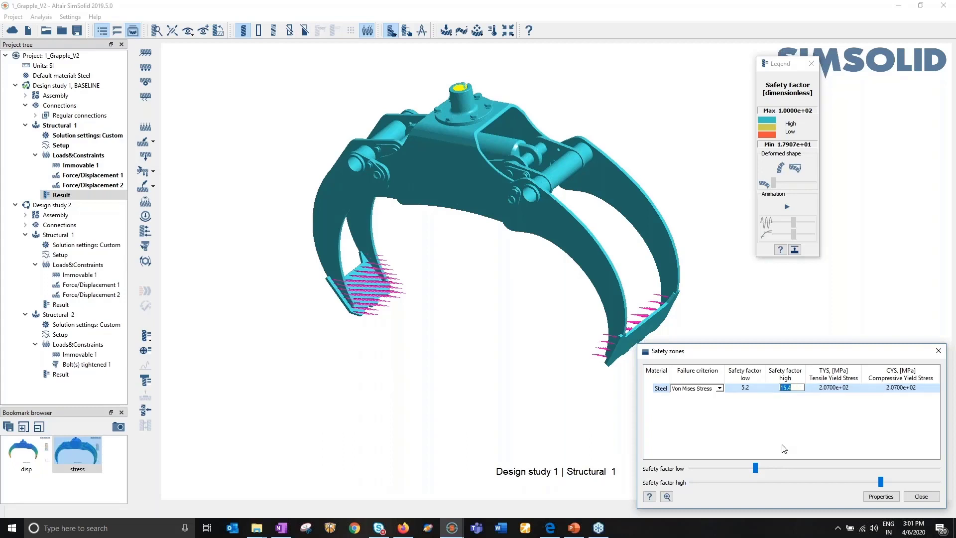
text(50)
key(Return)
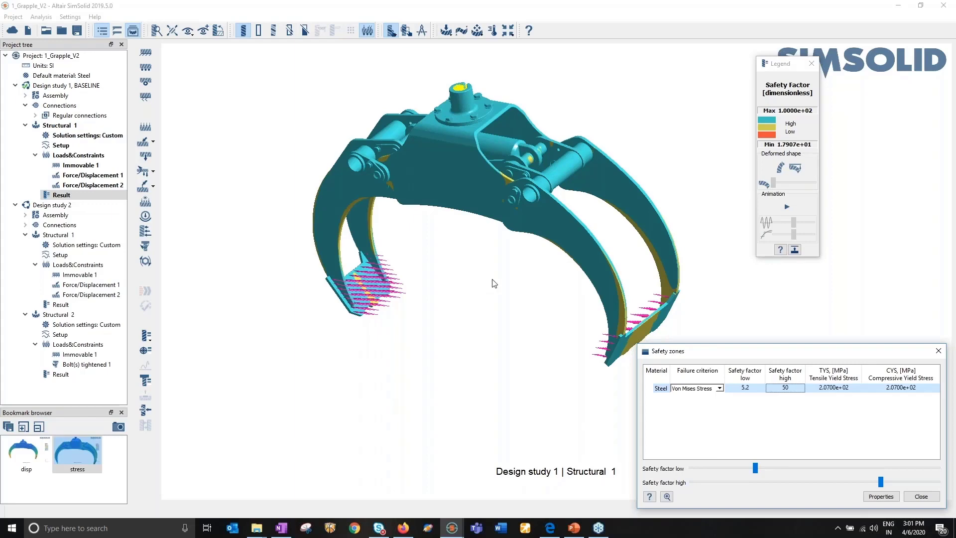
drag(492, 282, 523, 263)
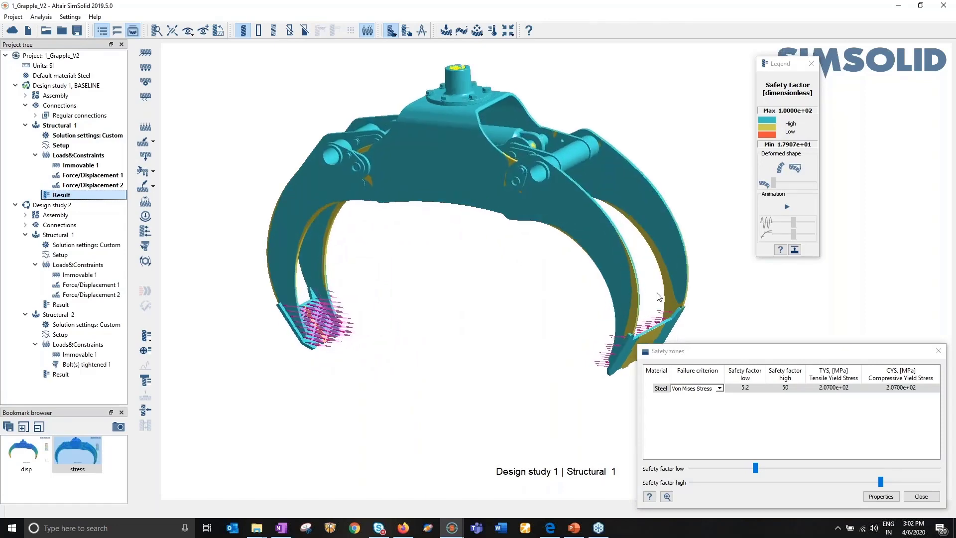
scroll(659, 295, up, 3)
right_drag(659, 295, 563, 260)
mouse_move(563, 260)
mouse_down()
mouse_move(565, 249)
mouse_move(548, 253)
mouse_up()
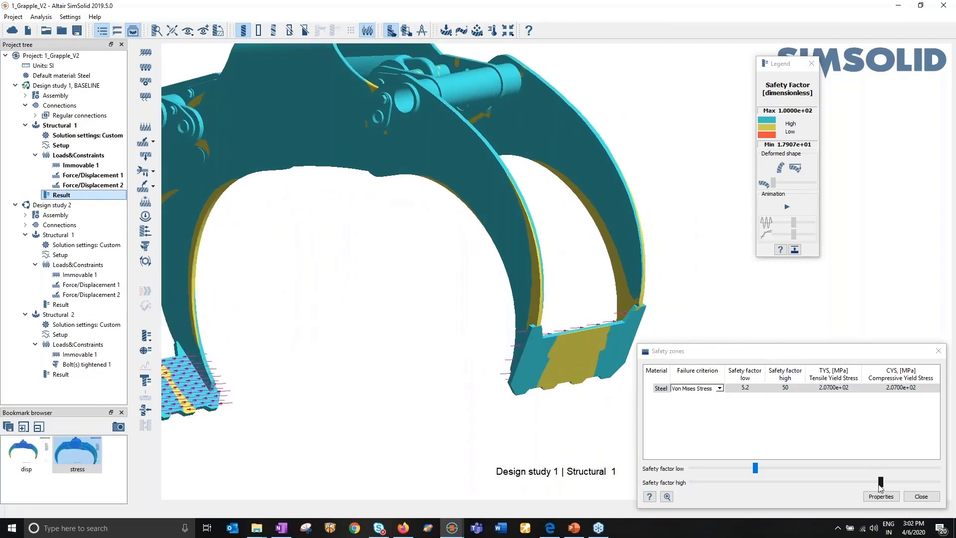
Set the steel's high safety factor to 80
click(784, 389)
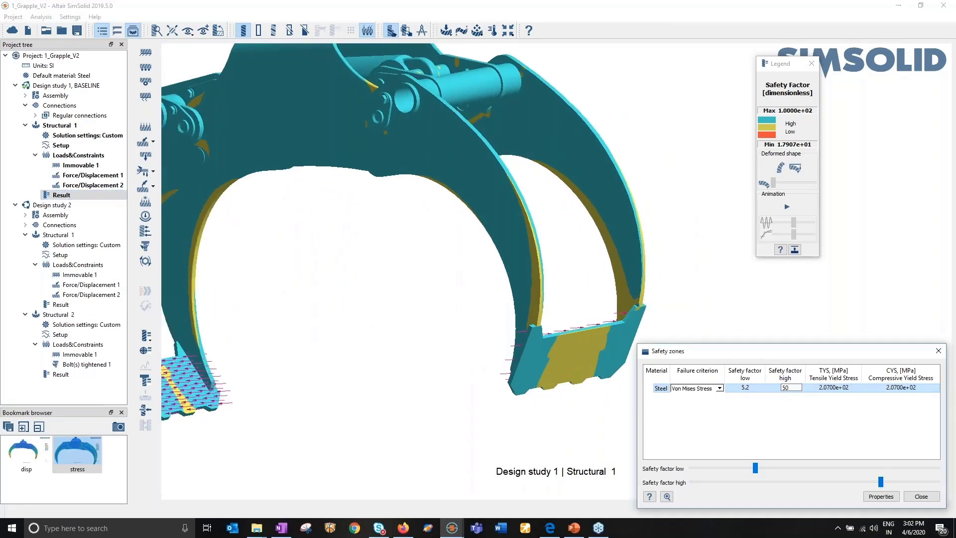
key(BackSpace)
key(BackSpace)
text(80)
key(Return)
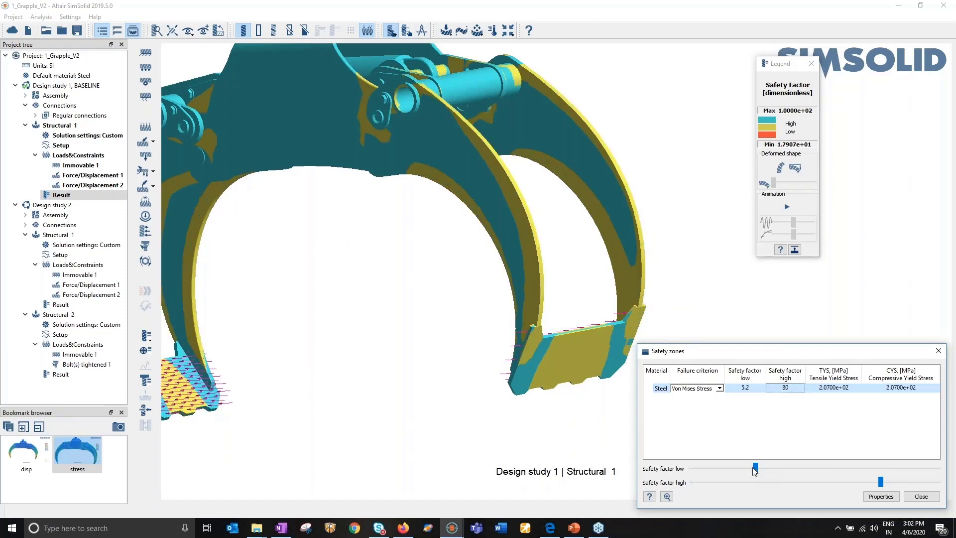
Set the steel's low safety factor to 76 and examine the safety zones across the grapple and its arm
drag(754, 469, 846, 468)
double_click(746, 388)
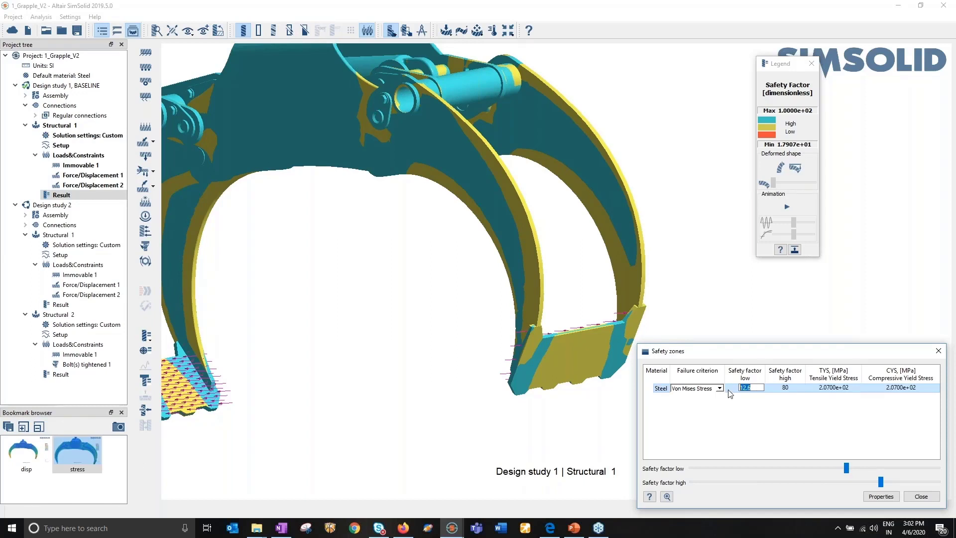
text(76)
key(Return)
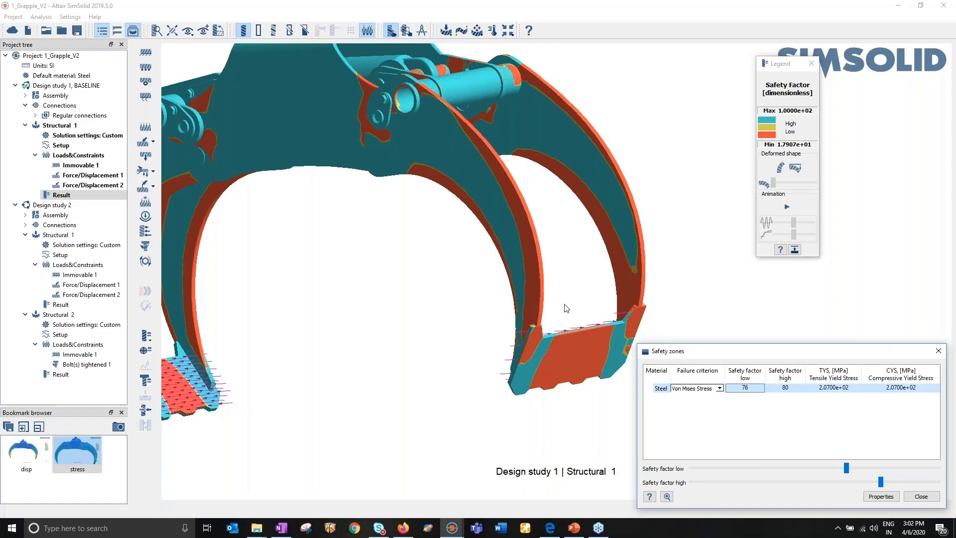
scroll(566, 309, down, 5)
drag(600, 246, 636, 228)
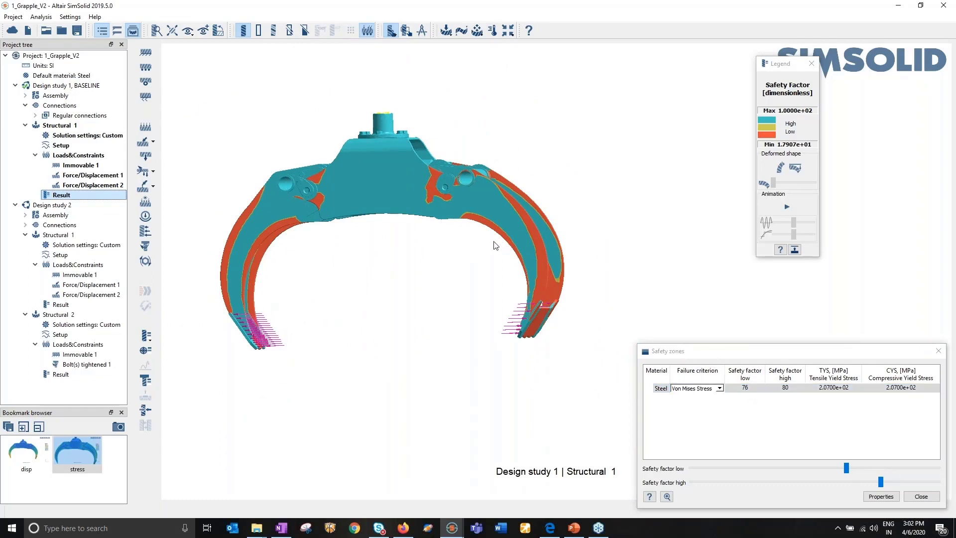
scroll(497, 224, up, 3)
scroll(497, 224, up, 2)
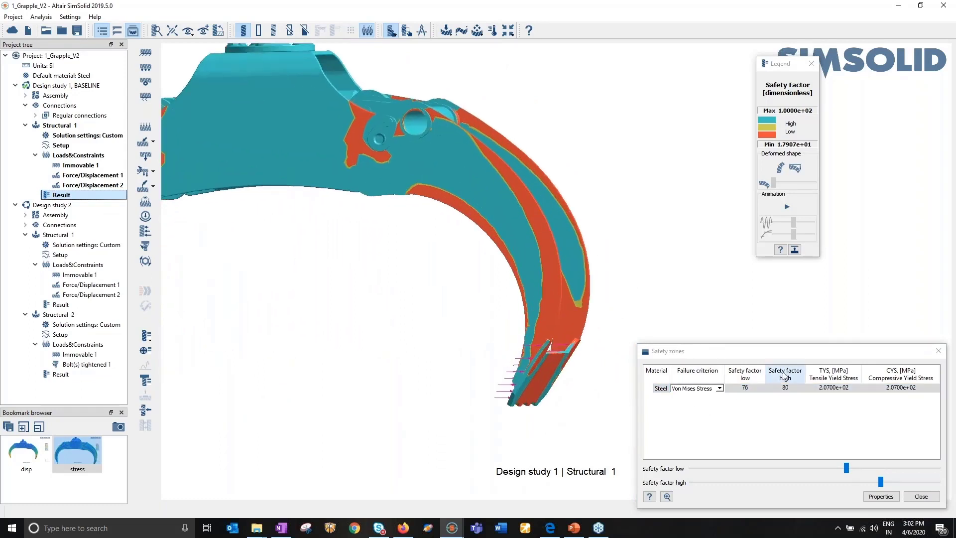
click(745, 388)
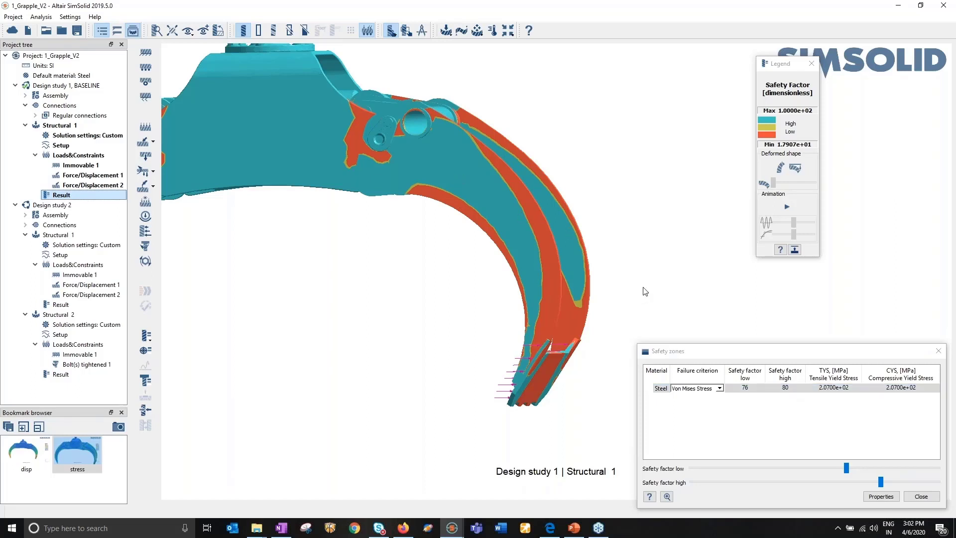
Close the grapple project and discard its unsaved changes
scroll(645, 292, down, 4)
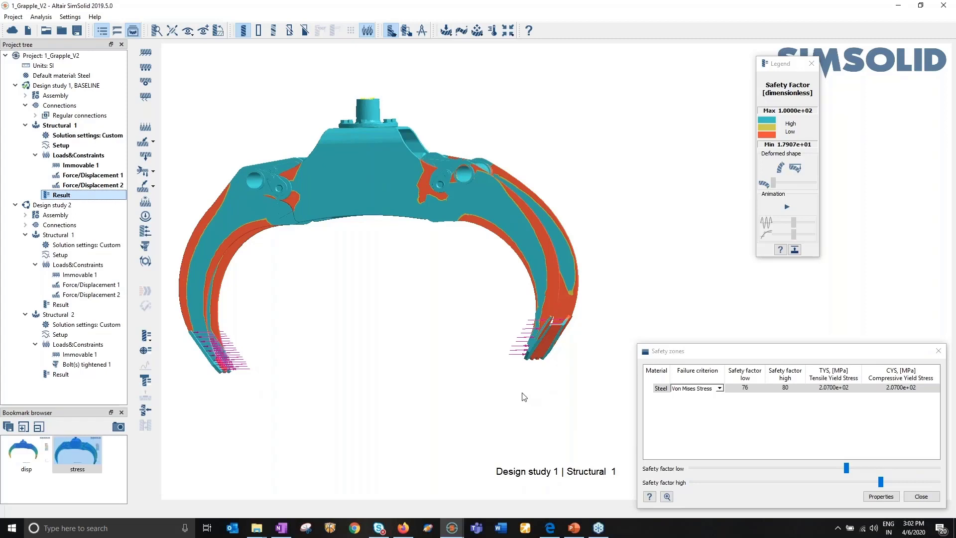
click(61, 32)
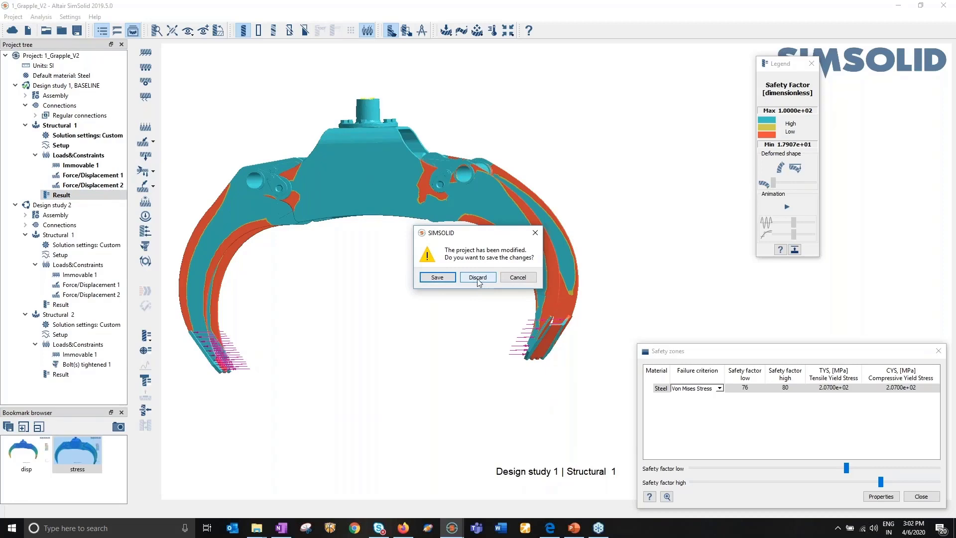
click(477, 277)
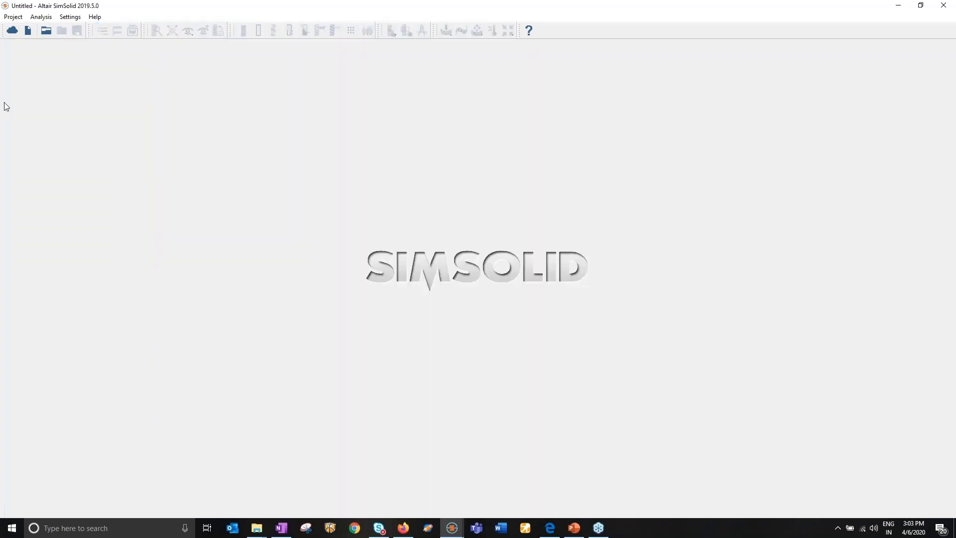
Open the project file 5A-Test-Rig-FilletWelds.ssp from the 1a_connection_weld folder
click(43, 32)
click(333, 36)
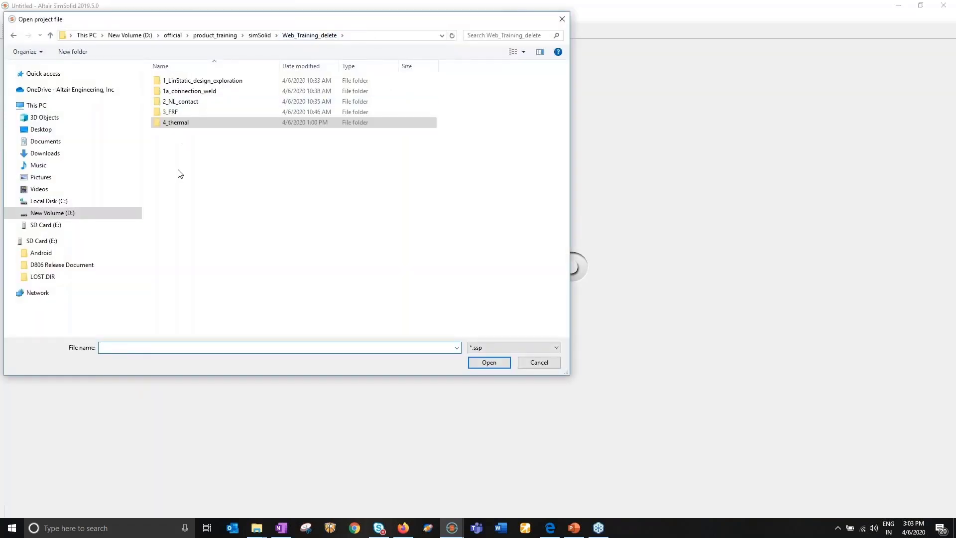
click(192, 94)
double_click(192, 95)
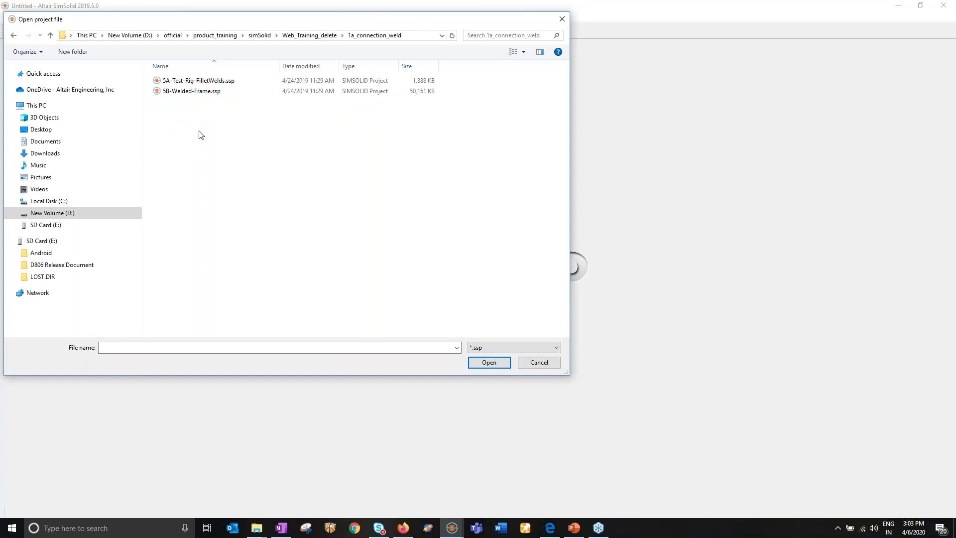
double_click(193, 81)
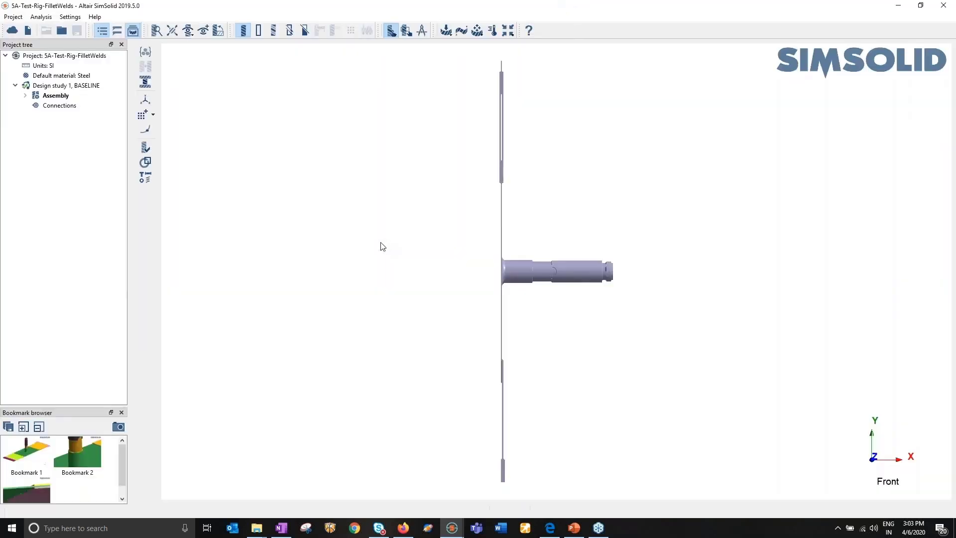
Examine the test rig's plates and central tube, and display each part in its own colour
drag(381, 242, 549, 202)
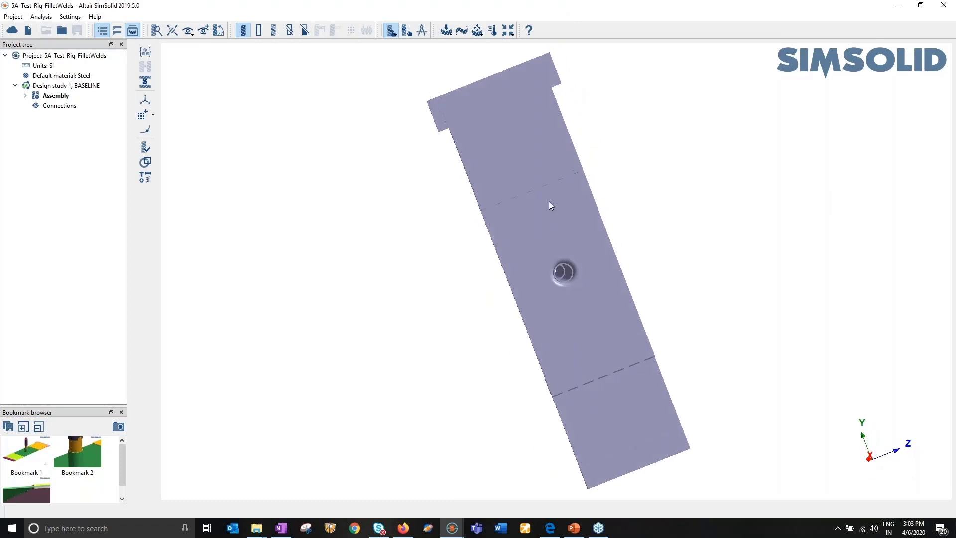
scroll(551, 191, up, 5)
right_drag(538, 223, 489, 171)
drag(489, 172, 547, 159)
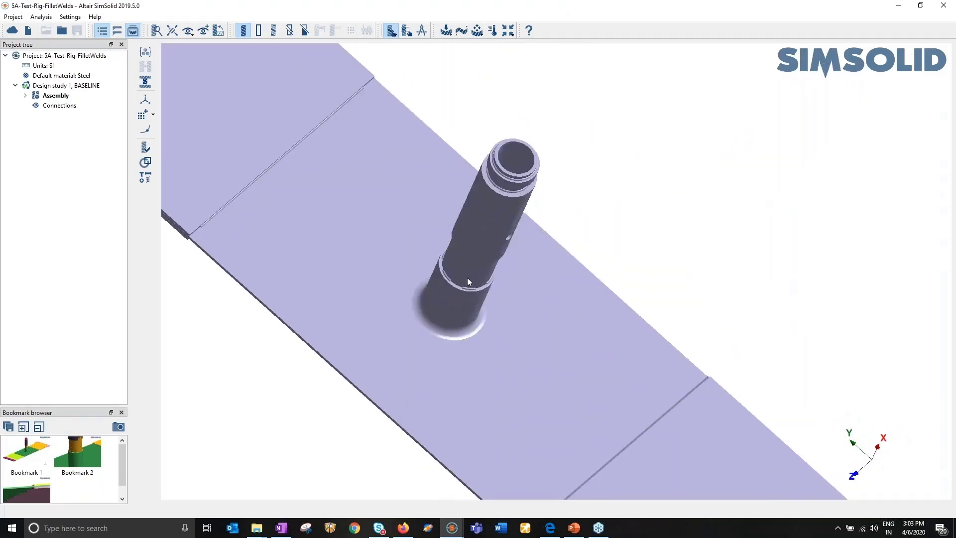
drag(504, 253, 506, 205)
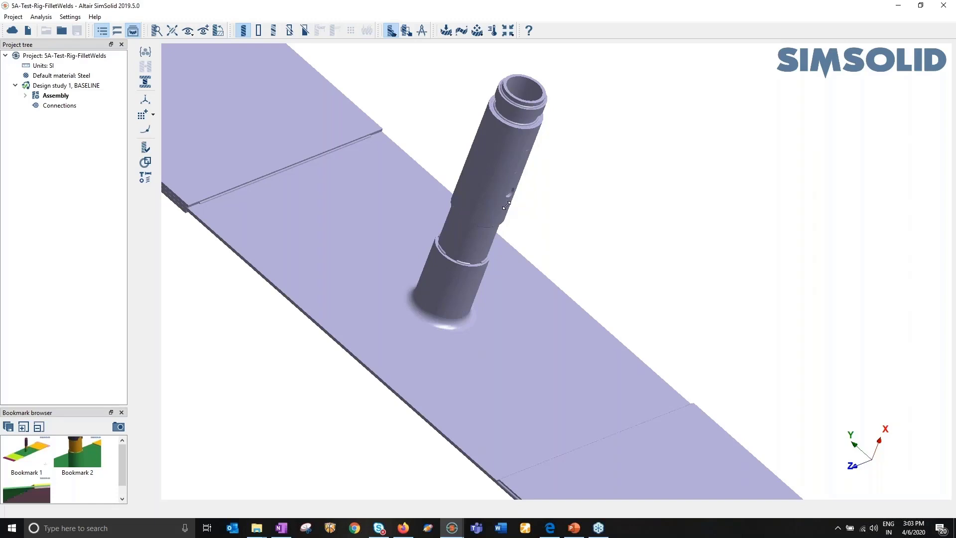
drag(434, 174, 267, 50)
click(273, 31)
drag(401, 175, 403, 220)
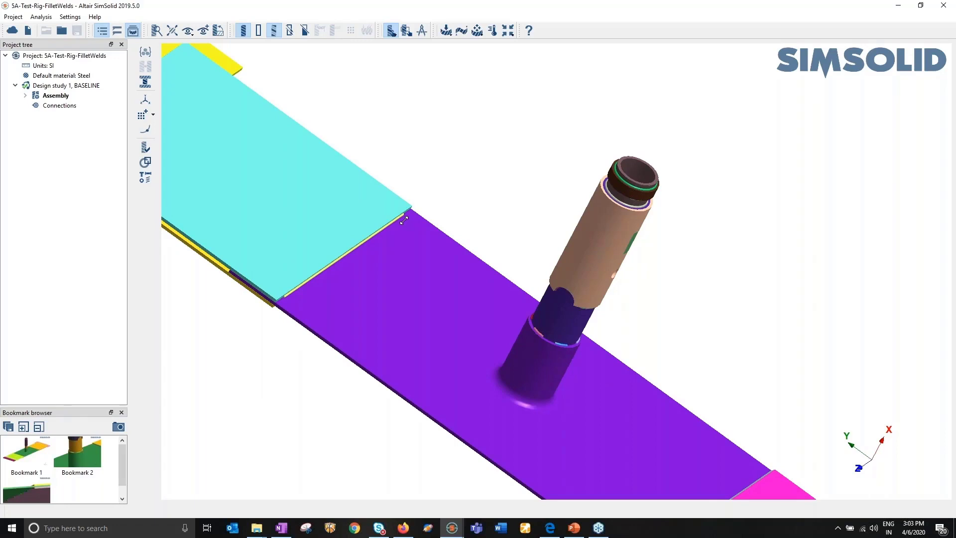
drag(404, 220, 392, 233)
right_drag(393, 233, 505, 214)
Place two stand-alone 5 mm spot welds on the pink plate beside its joint with the purple plate
click(60, 105)
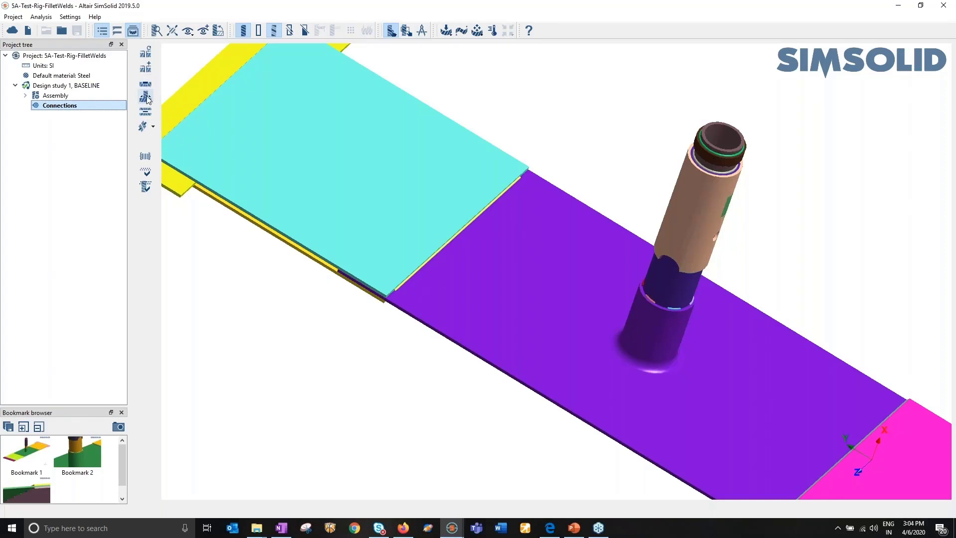
click(145, 84)
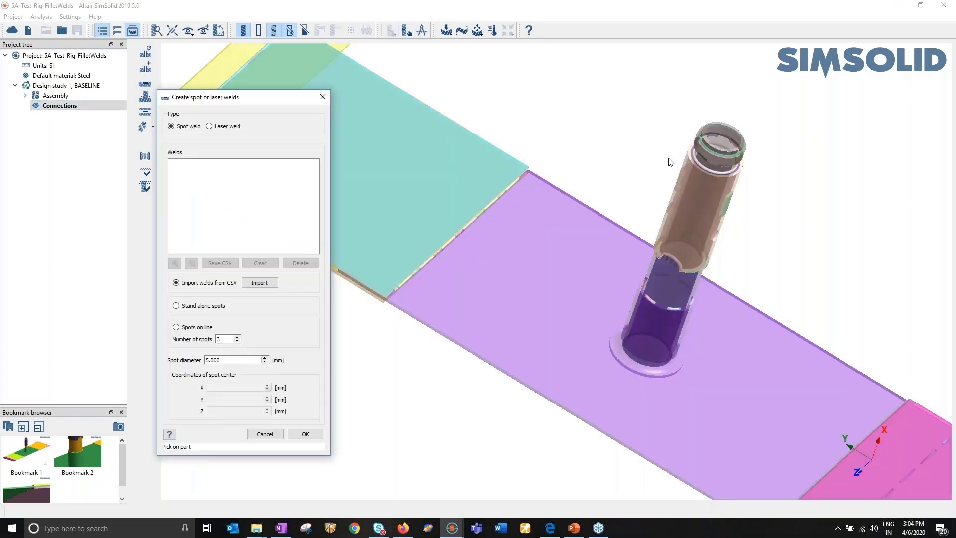
scroll(669, 162, down, 3)
drag(669, 163, 632, 204)
right_drag(632, 204, 574, 95)
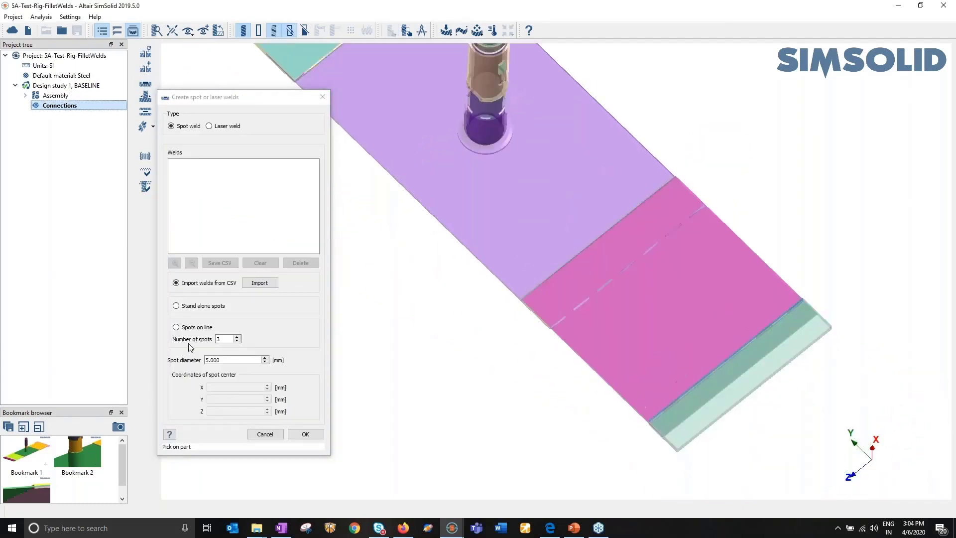
click(175, 305)
click(564, 291)
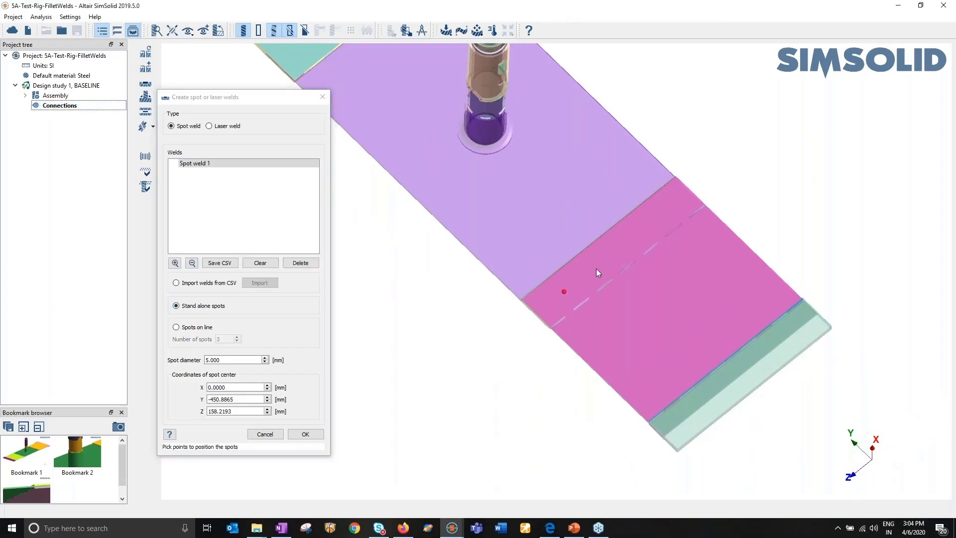
click(611, 251)
Examine the two spot weld markers on the pink plate and the spot diameter setting
scroll(562, 313, up, 5)
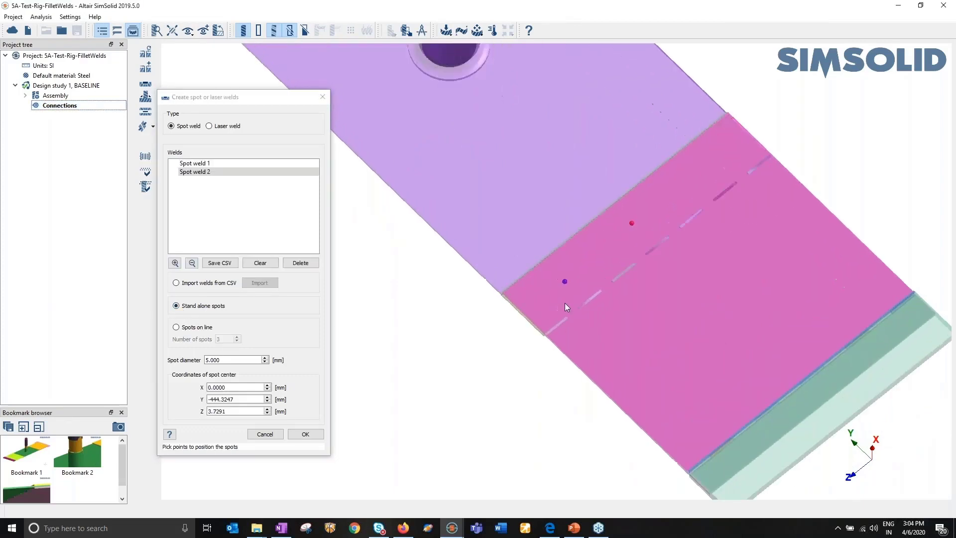
scroll(566, 294, up, 1)
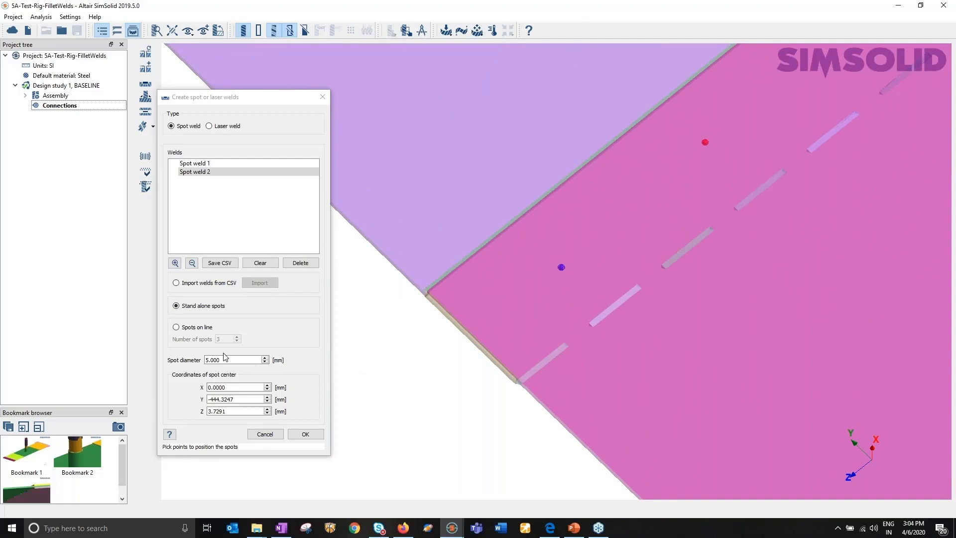
drag(227, 360, 201, 361)
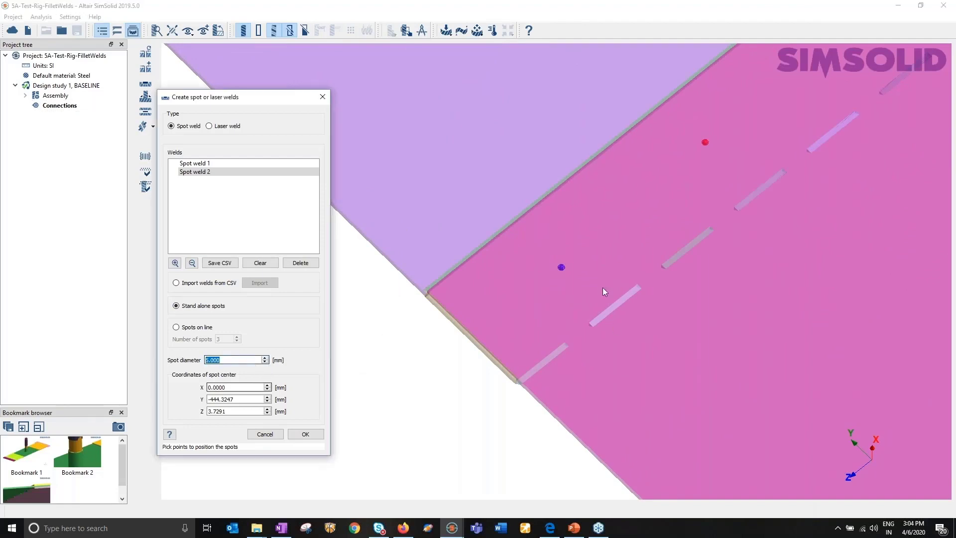
scroll(584, 276, up, 5)
right_drag(579, 270, 602, 219)
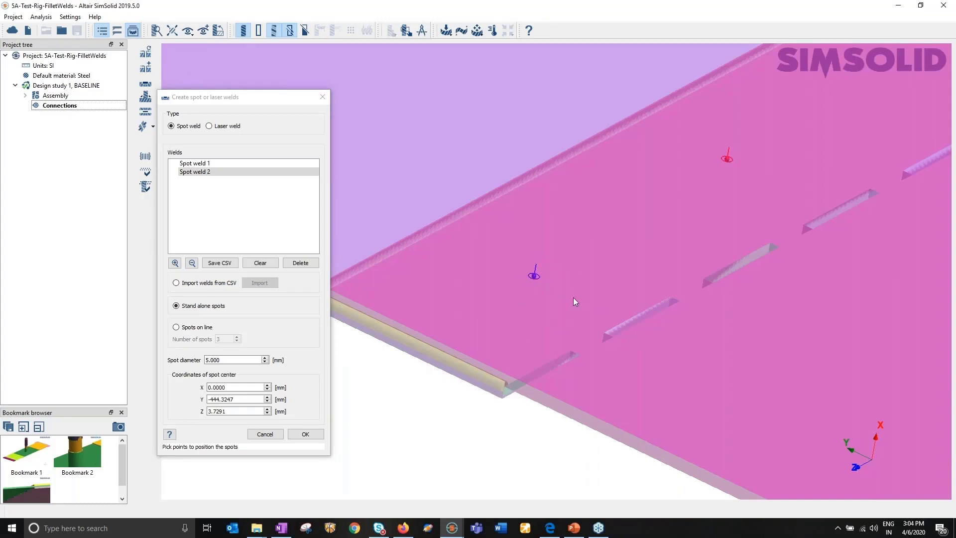
scroll(527, 288, down, 6)
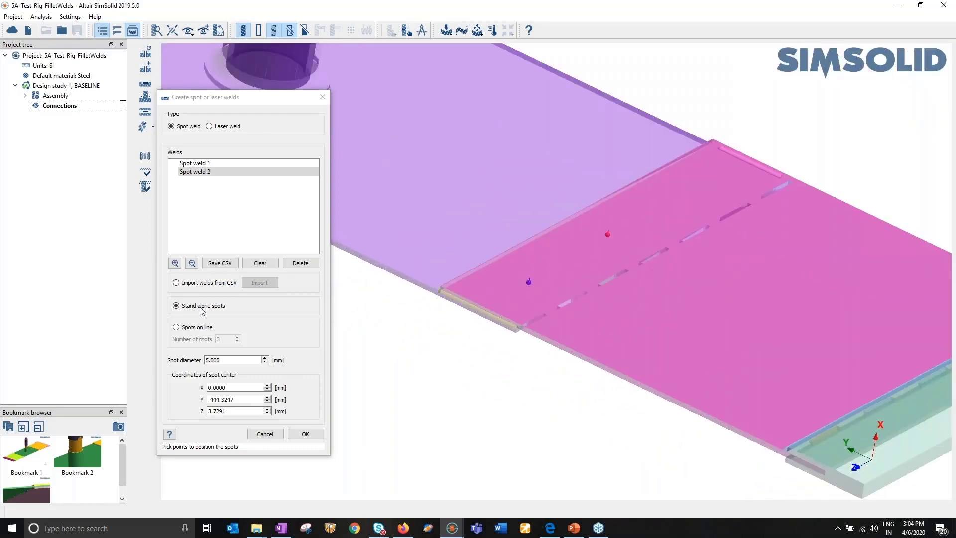
Switch to importing welds from CSV and load Spot-Weld-Test.csv from the 1a_connection_weld folder
click(177, 283)
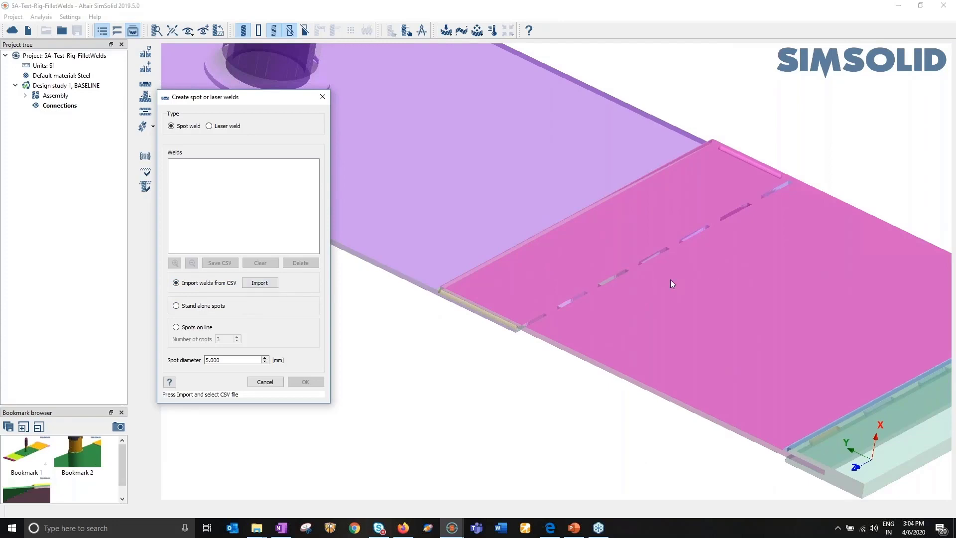
scroll(662, 282, down, 5)
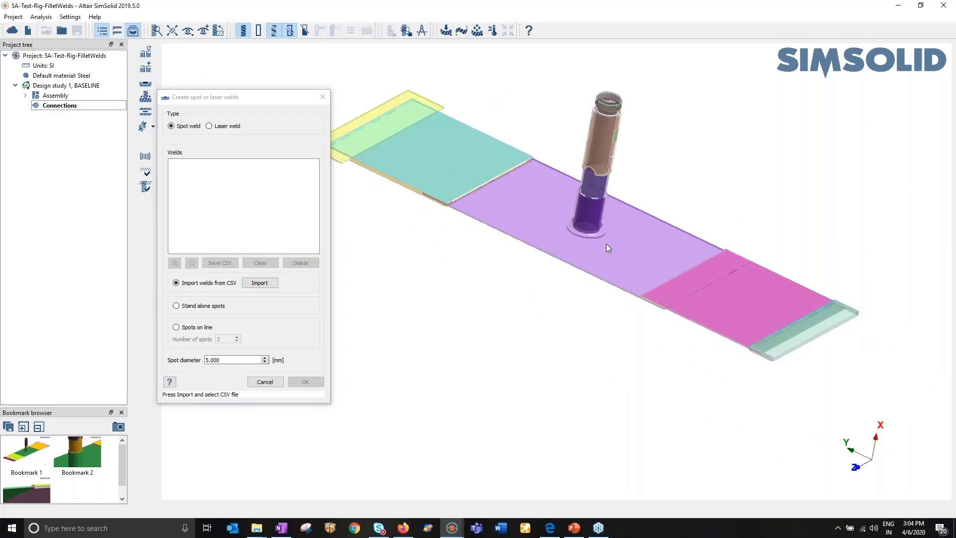
scroll(583, 257, up, 2)
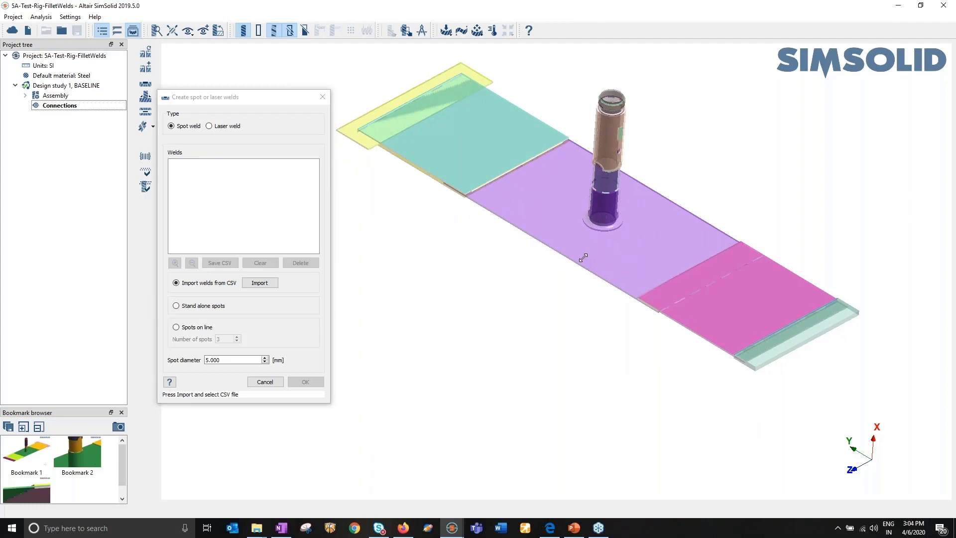
click(260, 282)
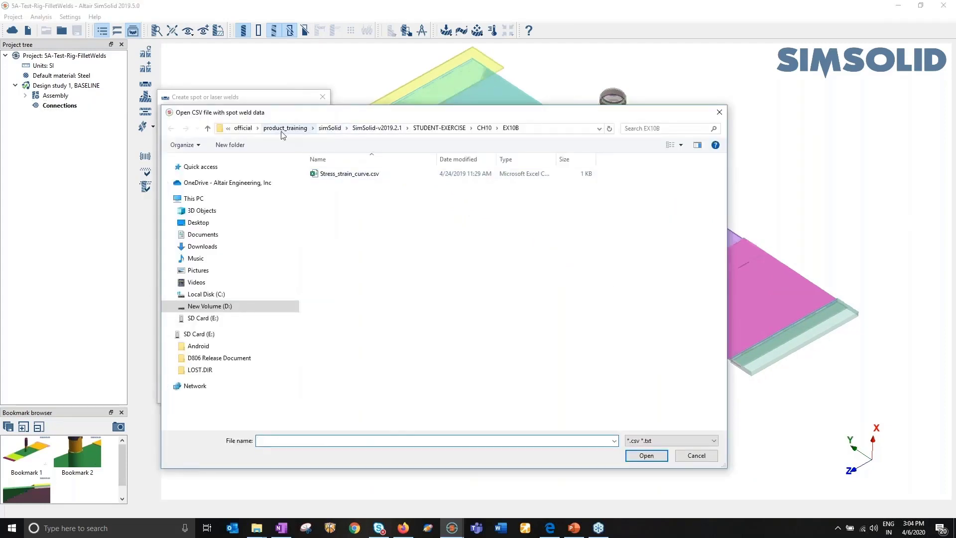
click(322, 129)
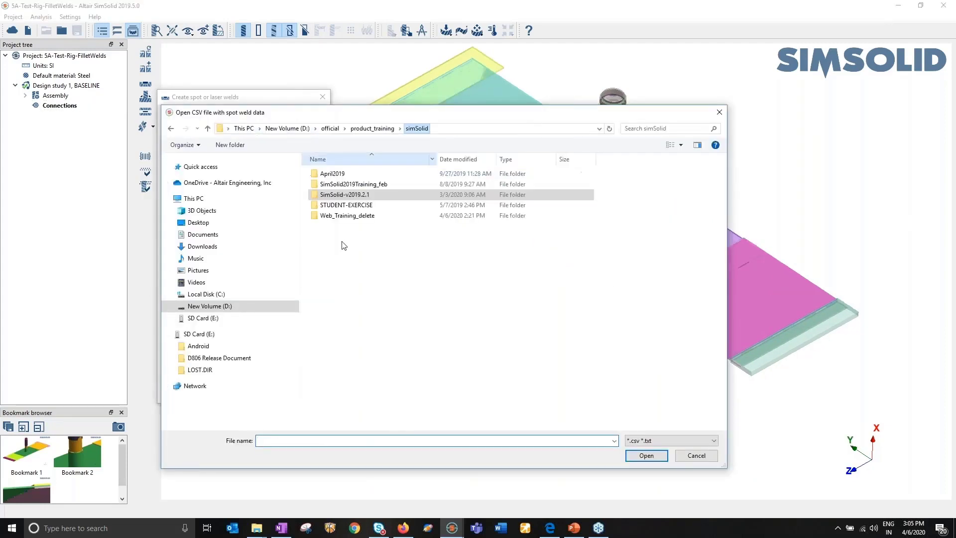
click(360, 223)
double_click(360, 222)
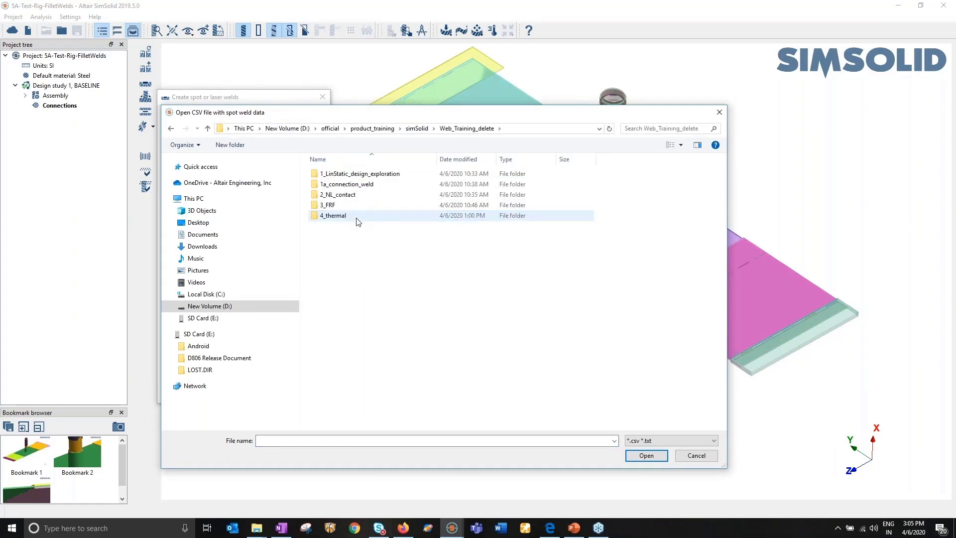
double_click(353, 185)
double_click(354, 174)
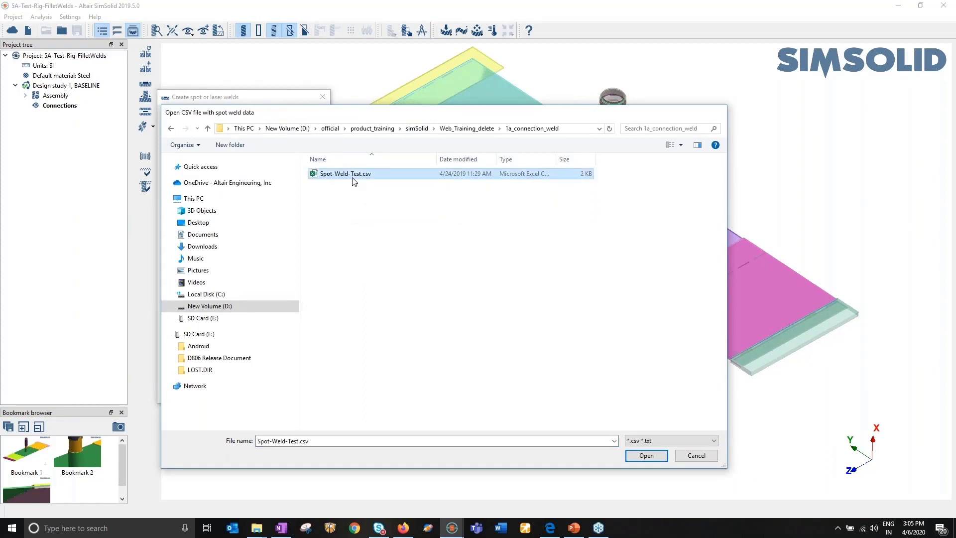
Review the imported spot locations on the plates and tube, and create the spot welds with a 5 mm diameter
scroll(554, 228, up, 3)
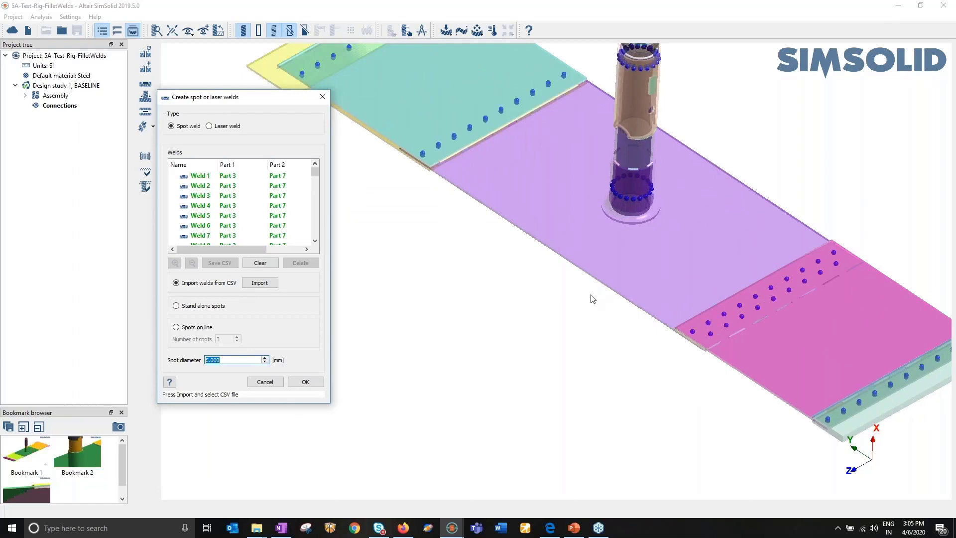
scroll(592, 297, down, 3)
right_drag(564, 244, 639, 329)
scroll(457, 182, up, 5)
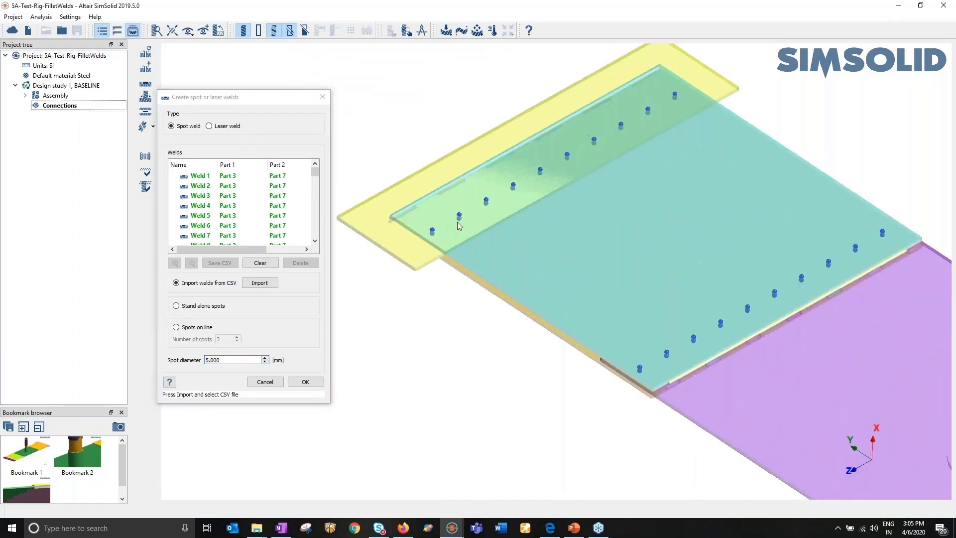
click(304, 382)
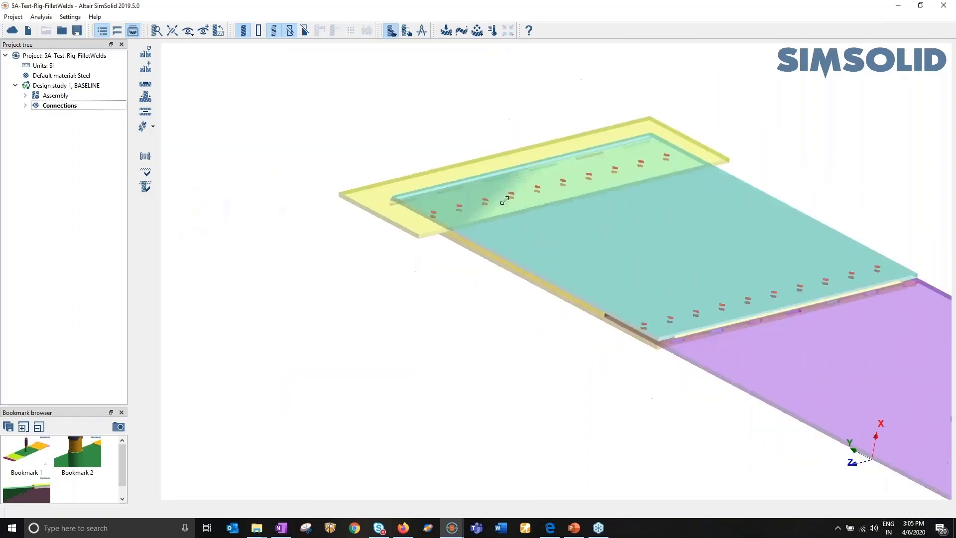
Delete all spot welds from the baseline design study's connections
click(25, 106)
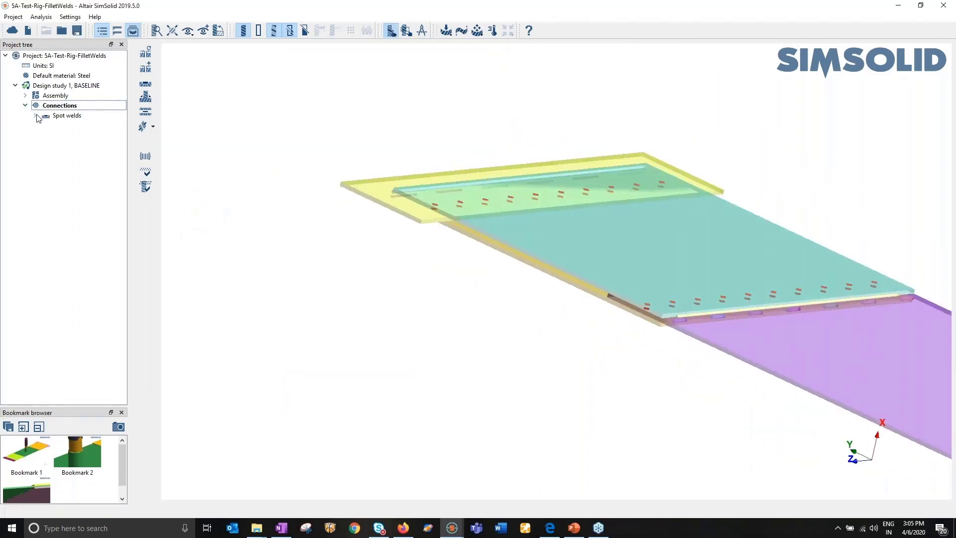
click(37, 116)
right_click(70, 116)
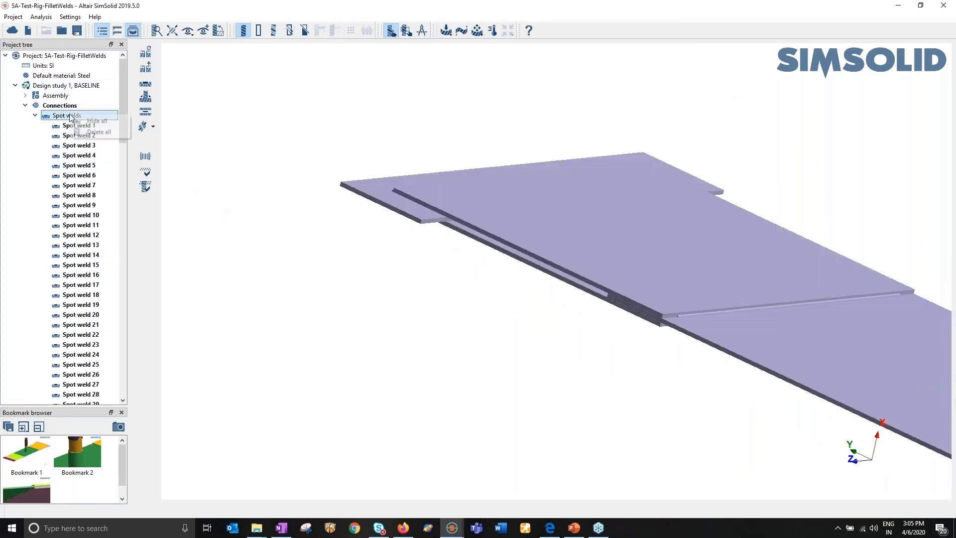
click(94, 131)
Start creating seam welds and review the master, group, lines/edges and solid-based weld methods, ending on the master weld method
drag(392, 203, 369, 252)
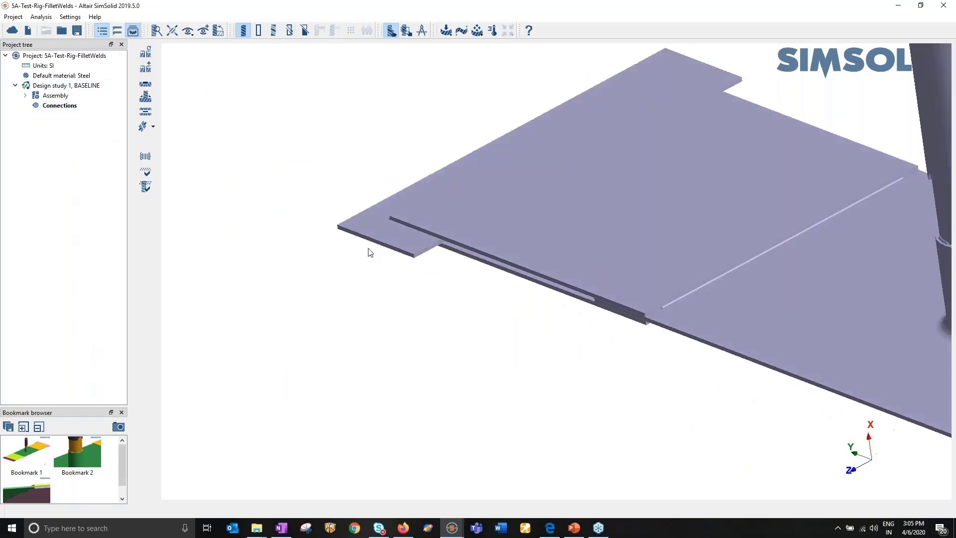
scroll(374, 262, down, 6)
right_drag(470, 304, 266, 244)
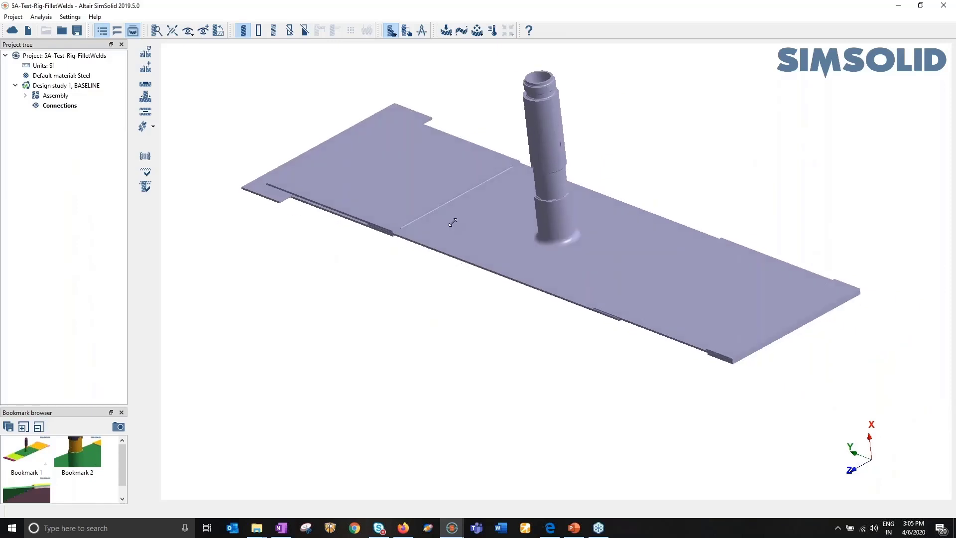
drag(452, 222, 474, 237)
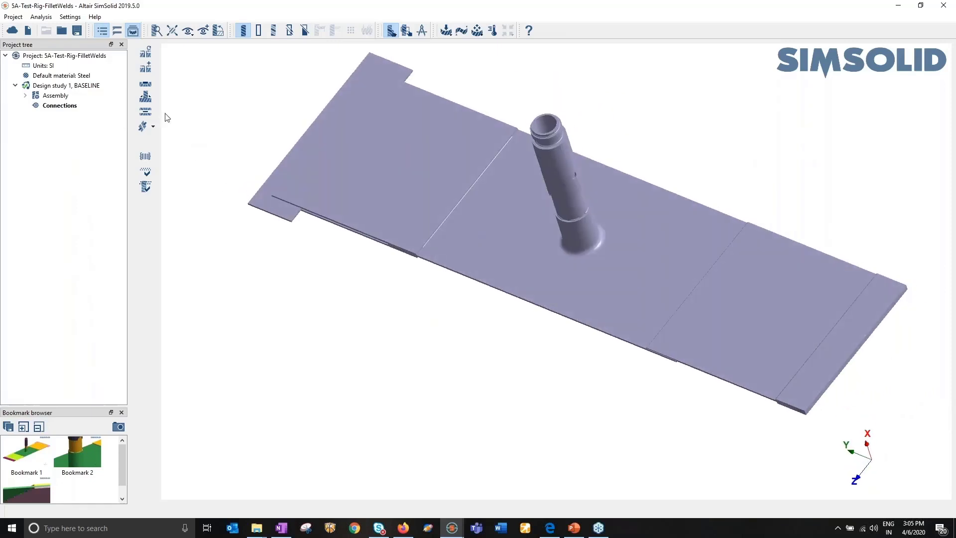
click(146, 96)
drag(231, 94, 164, 70)
drag(256, 143, 374, 142)
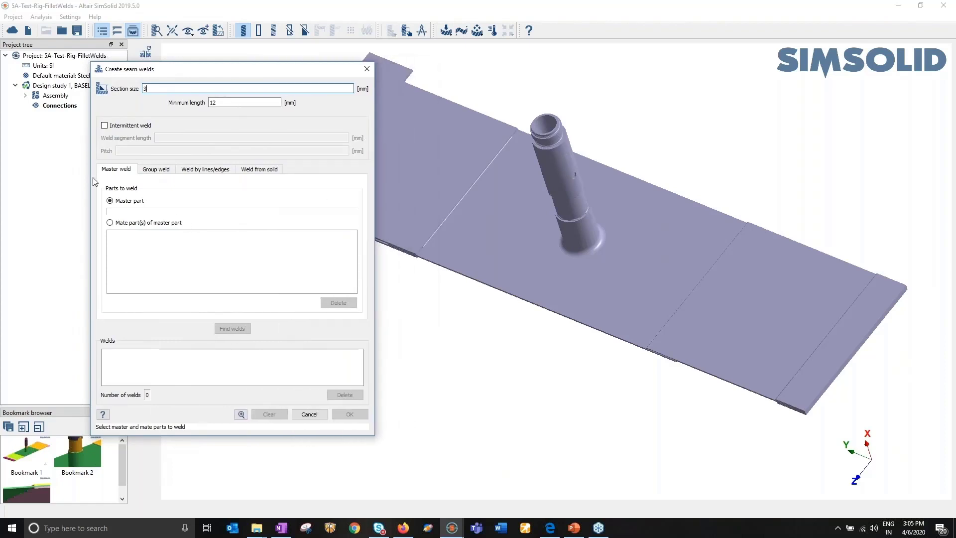
click(155, 170)
click(205, 172)
click(246, 171)
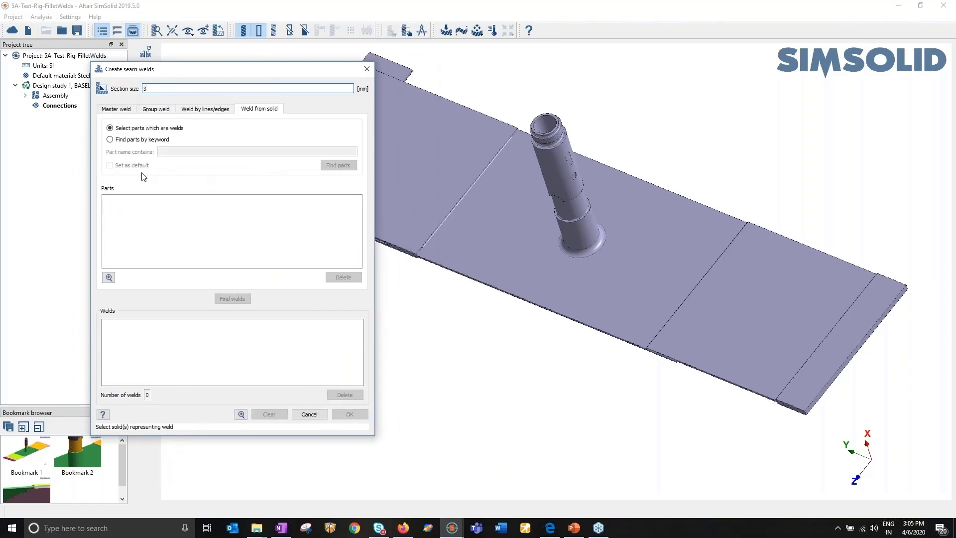
click(119, 108)
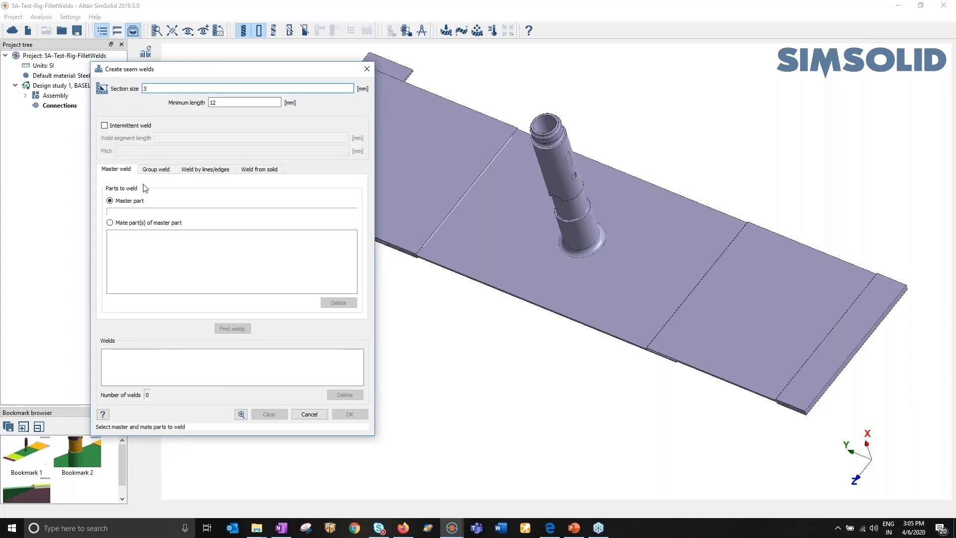
Review the section size and minimum length settings for the seam welds against the plate edges
drag(473, 232, 652, 219)
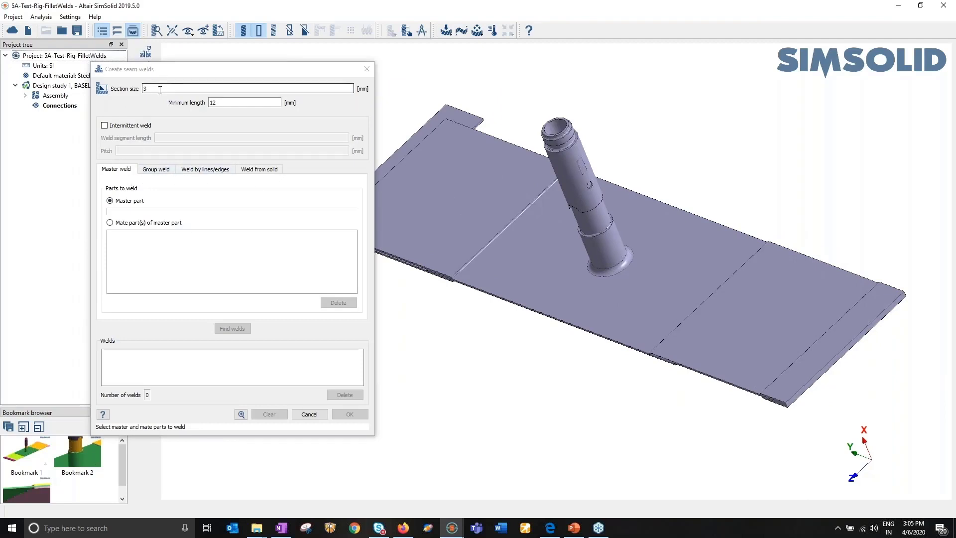
drag(158, 88, 132, 88)
drag(225, 102, 134, 90)
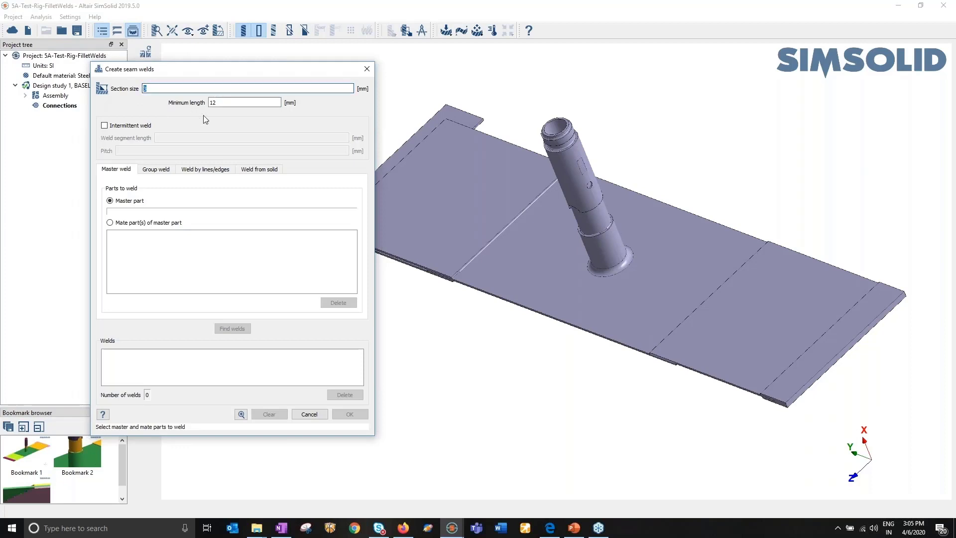
drag(225, 102, 202, 100)
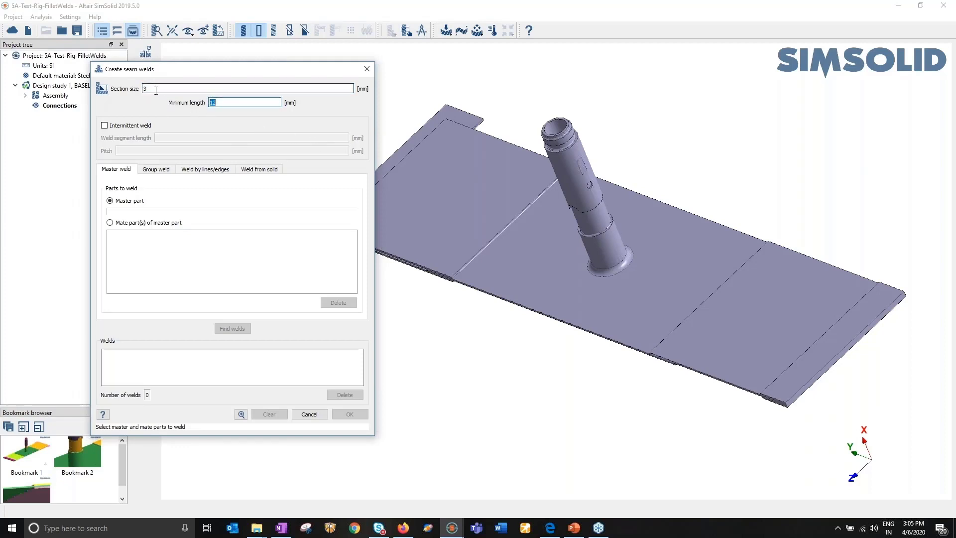
drag(157, 89, 133, 86)
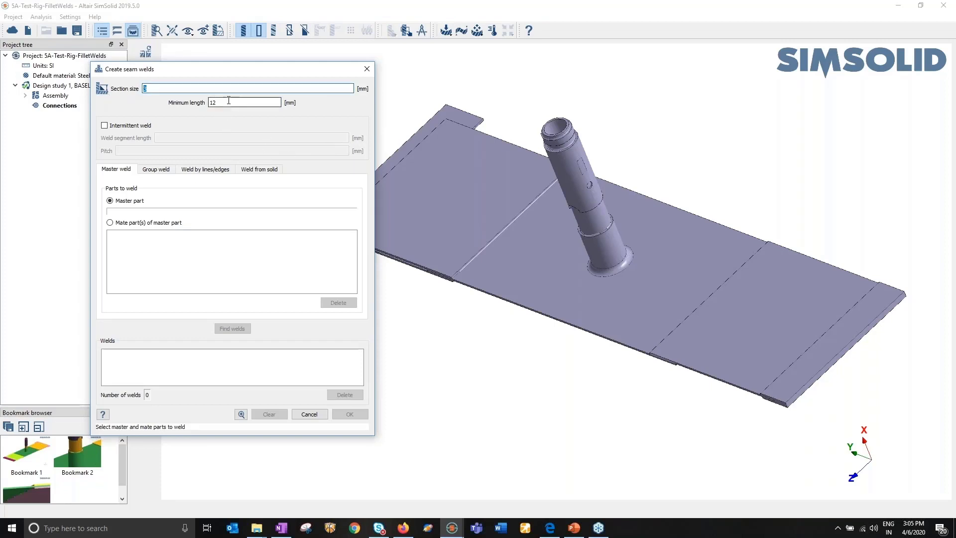
key(Tab)
scroll(462, 270, up, 6)
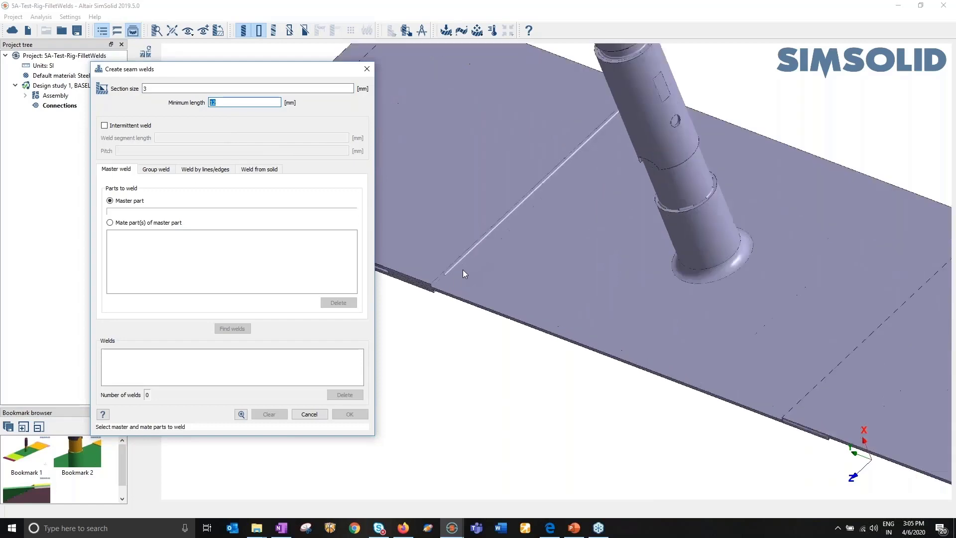
double_click(219, 101)
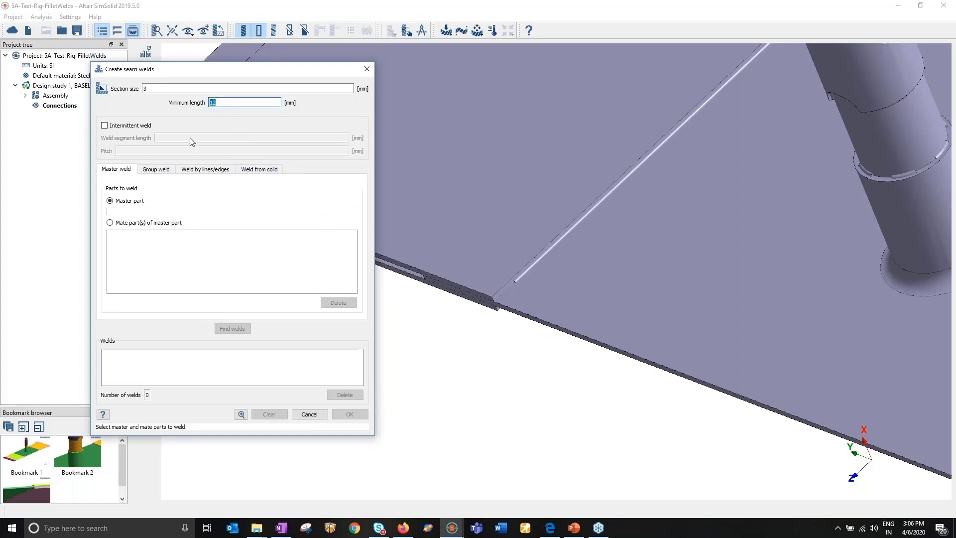
Enable intermittent welding to inspect its segment length and pitch settings, and switch it back off
click(105, 125)
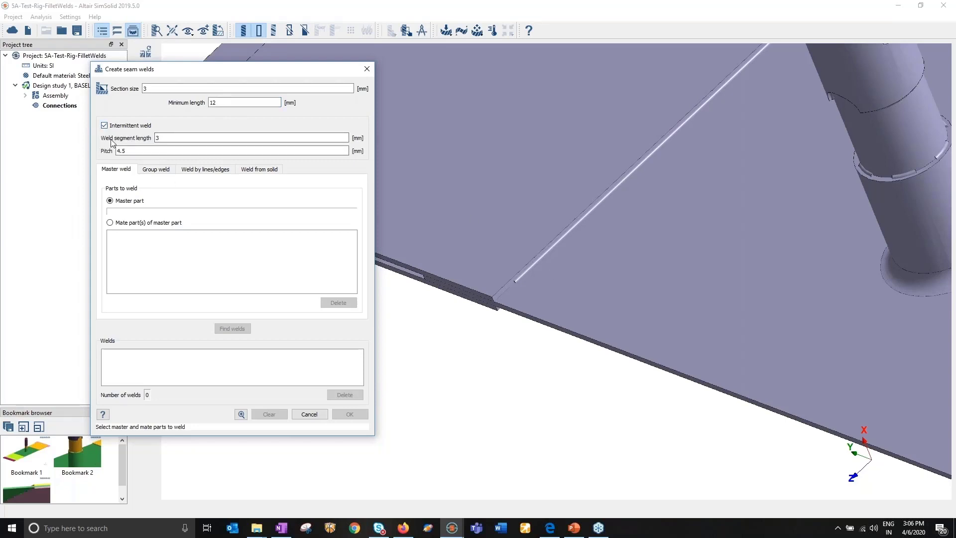
click(176, 139)
drag(147, 150, 110, 148)
click(105, 125)
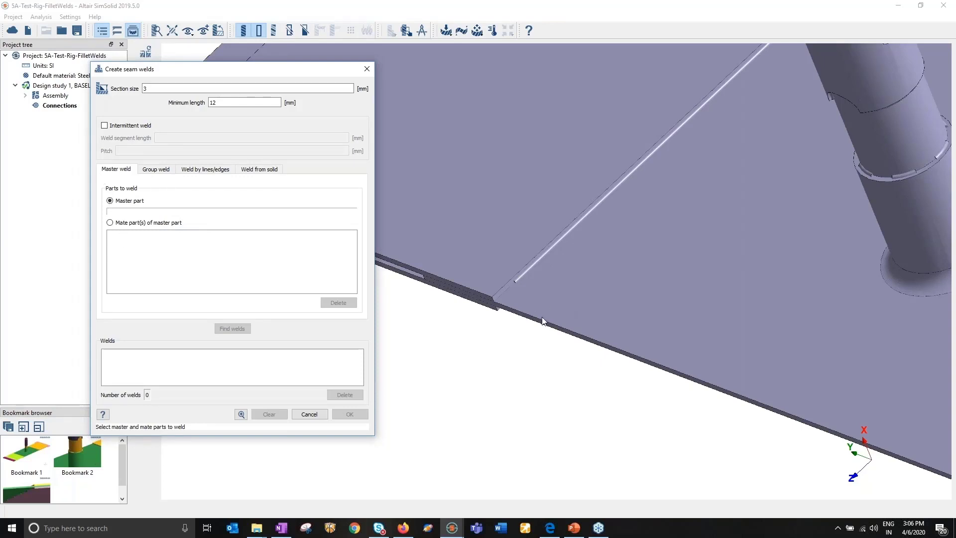
Choose Part 7 as the master part and Part 3 as its mate, and find the seam welds between them
scroll(543, 321, down, 5)
drag(544, 320, 626, 276)
right_drag(613, 259, 558, 231)
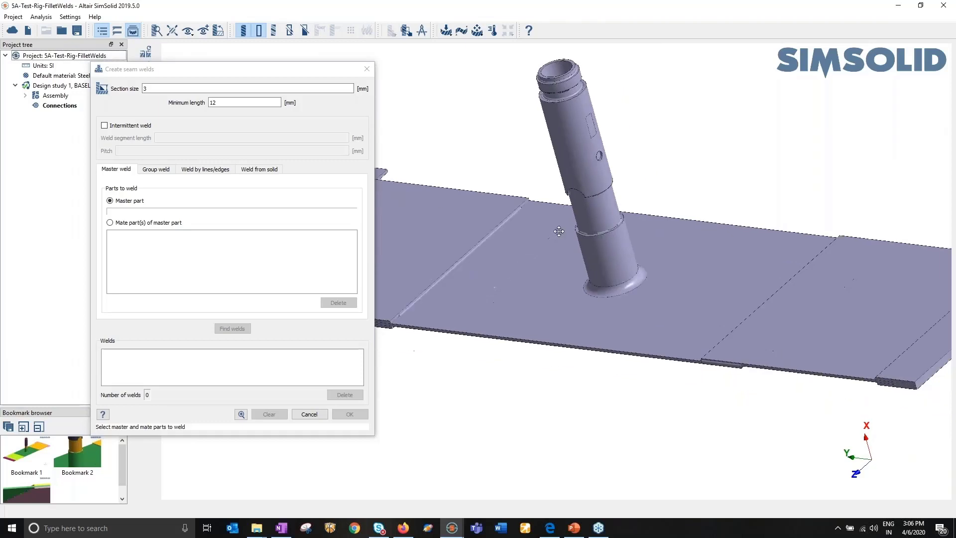
scroll(693, 318, up, 6)
click(696, 317)
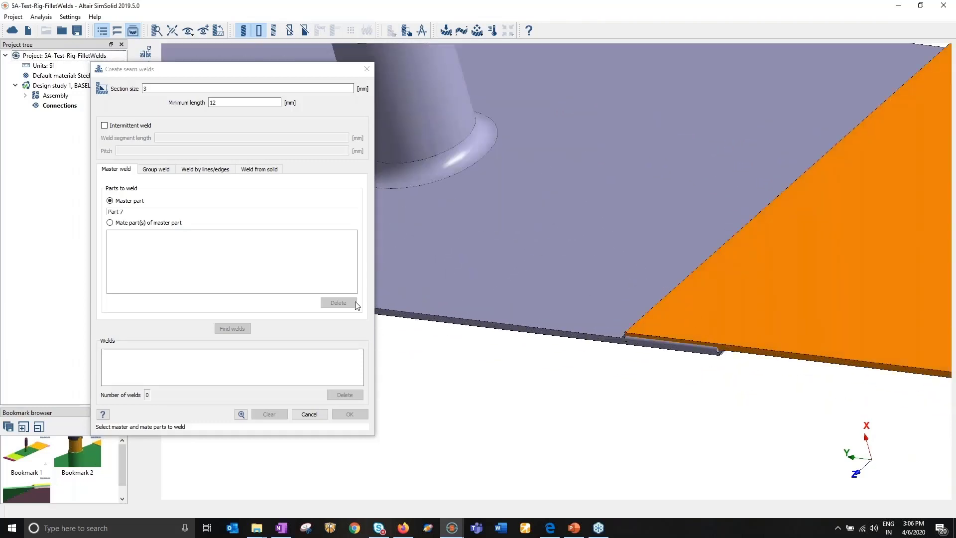
click(134, 222)
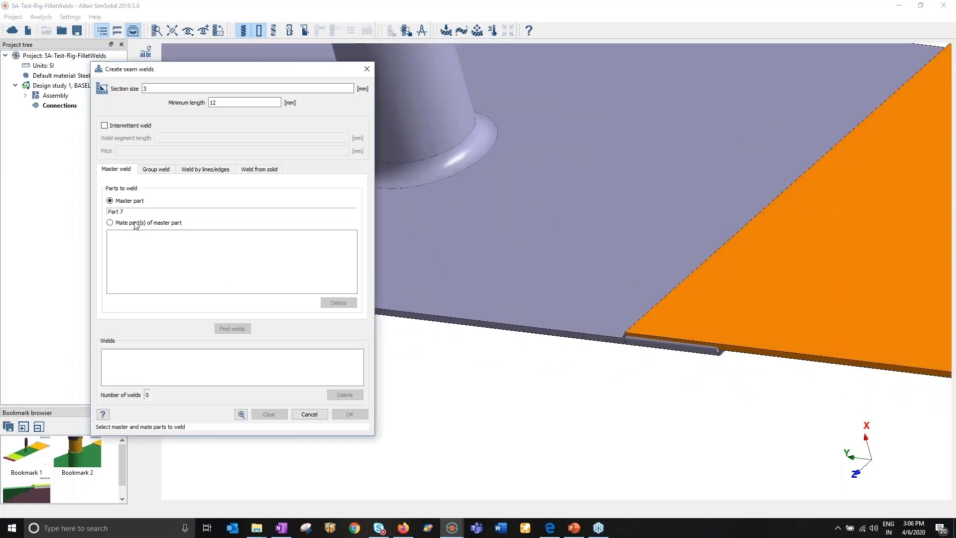
click(610, 207)
scroll(643, 275, down, 3)
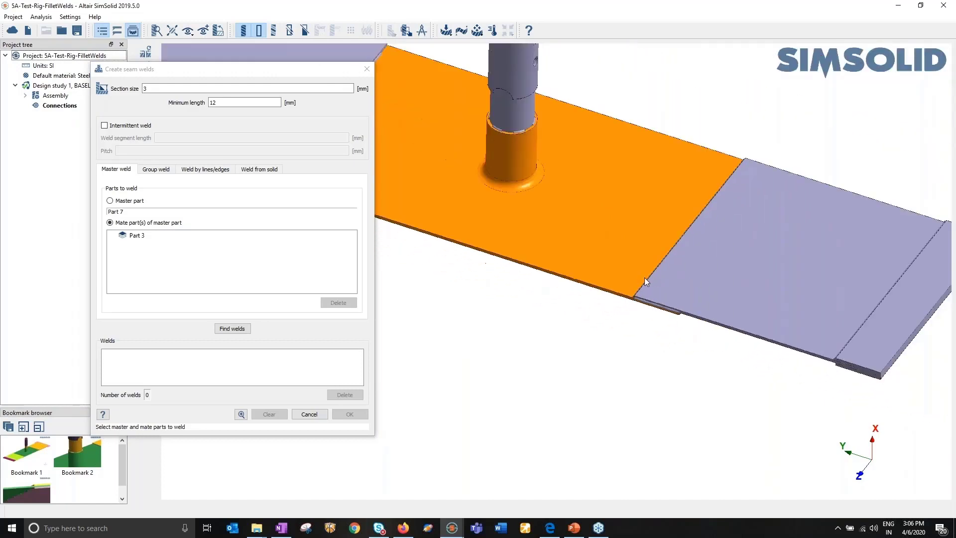
click(233, 329)
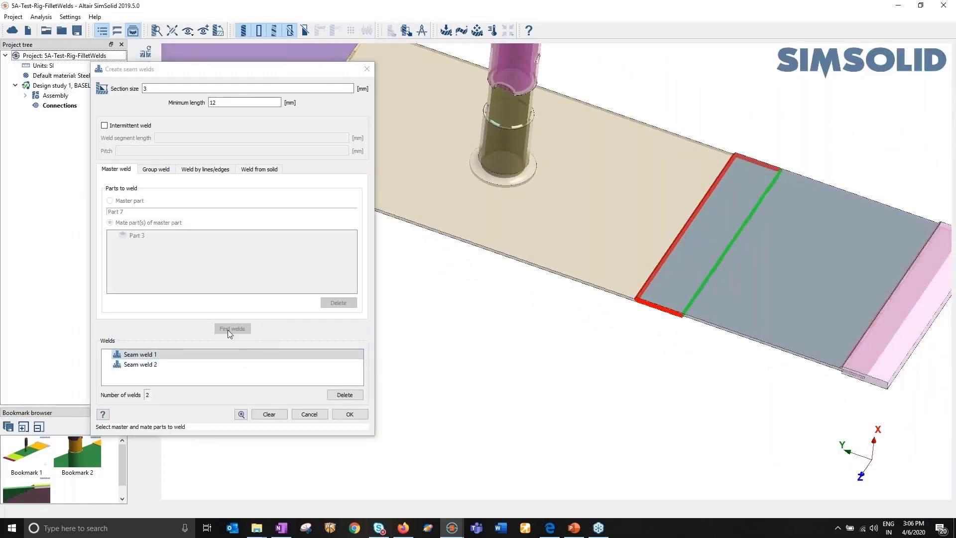
Inspect the found welds, remove Seam weld 2 from the list, and create the remaining seam weld between the plates
scroll(661, 281, up, 5)
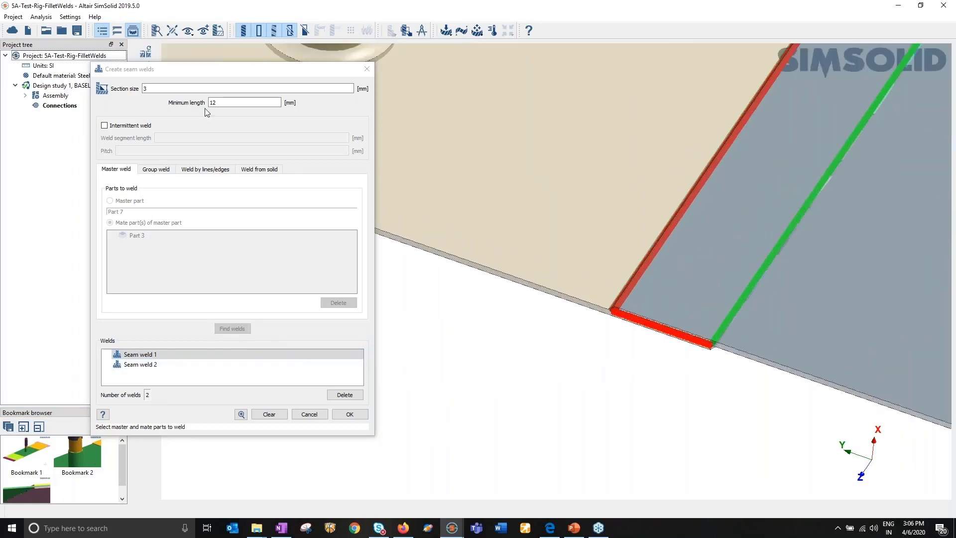
click(196, 100)
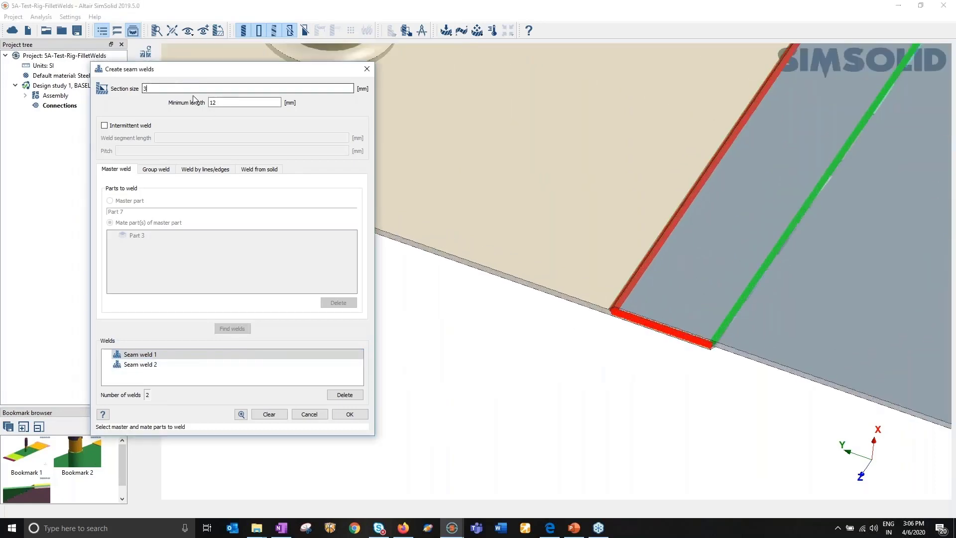
double_click(224, 106)
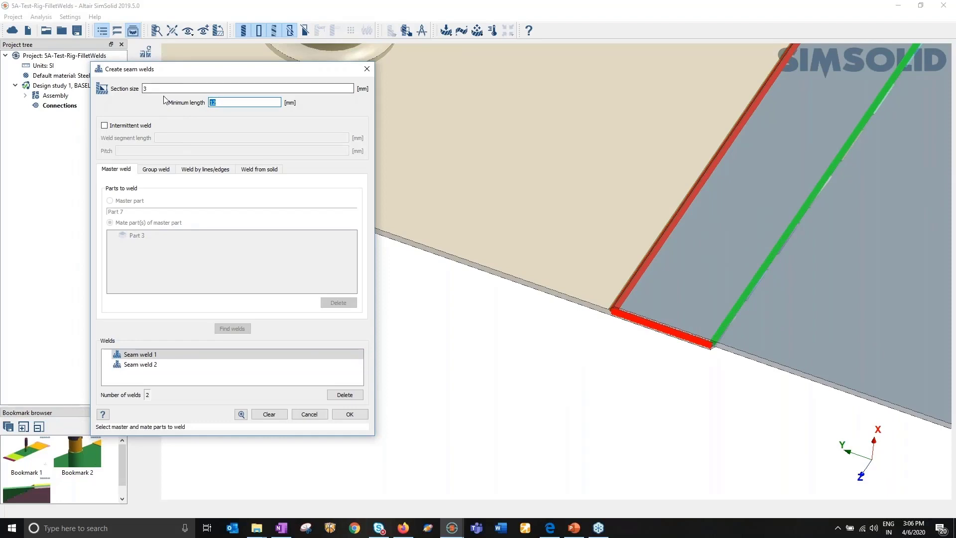
scroll(668, 348, down, 1)
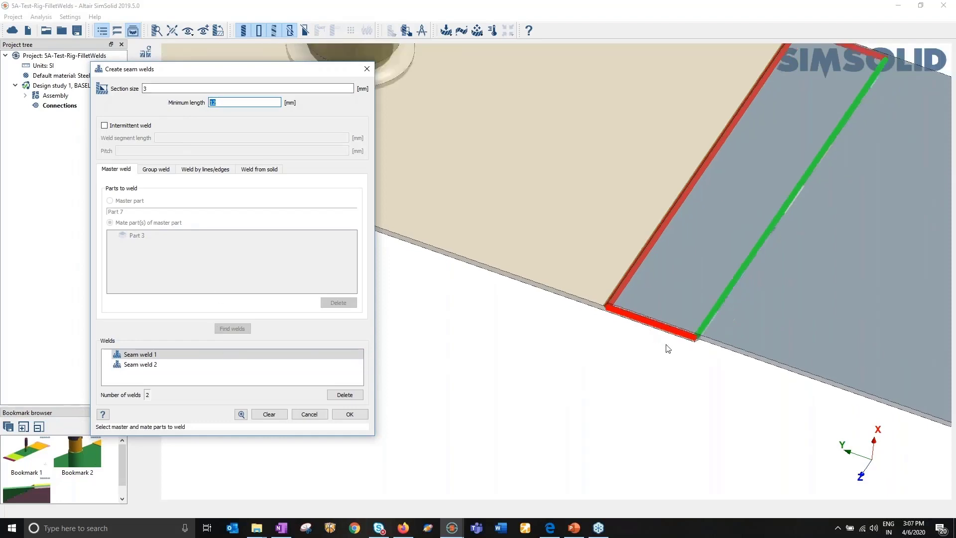
scroll(668, 348, down, 3)
scroll(592, 271, up, 1)
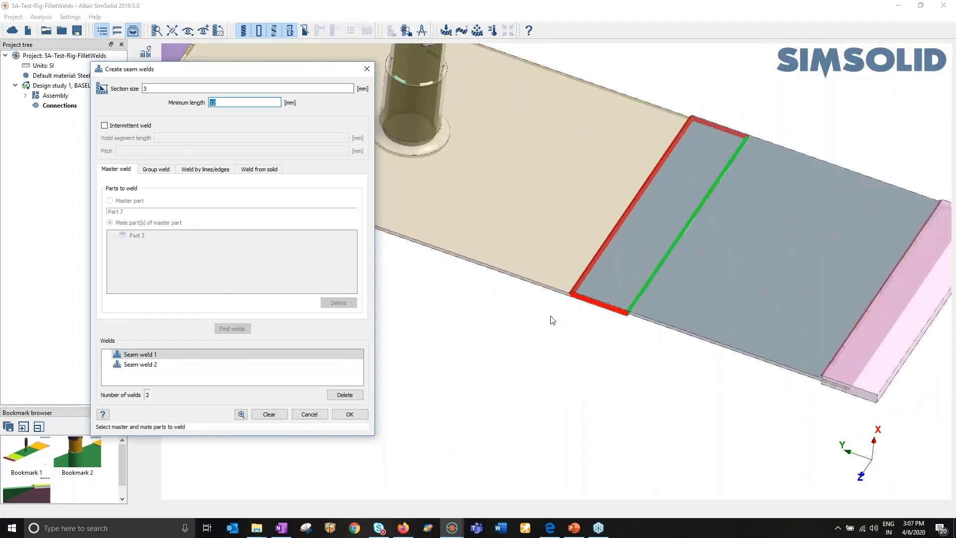
click(160, 366)
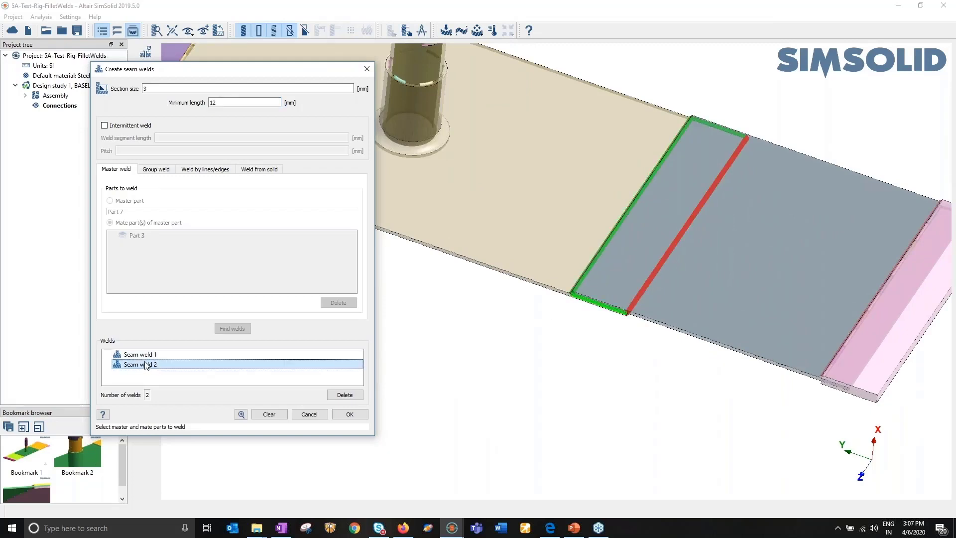
click(341, 397)
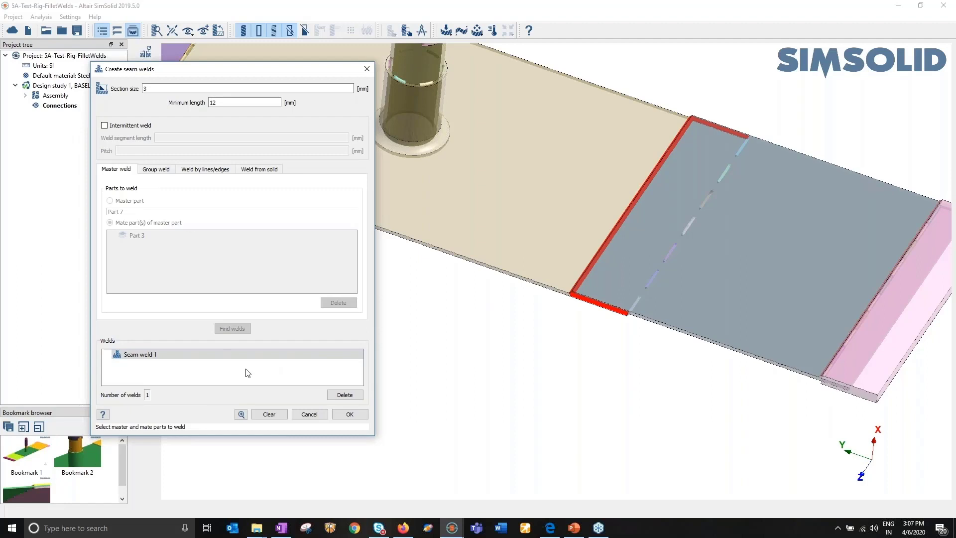
click(147, 354)
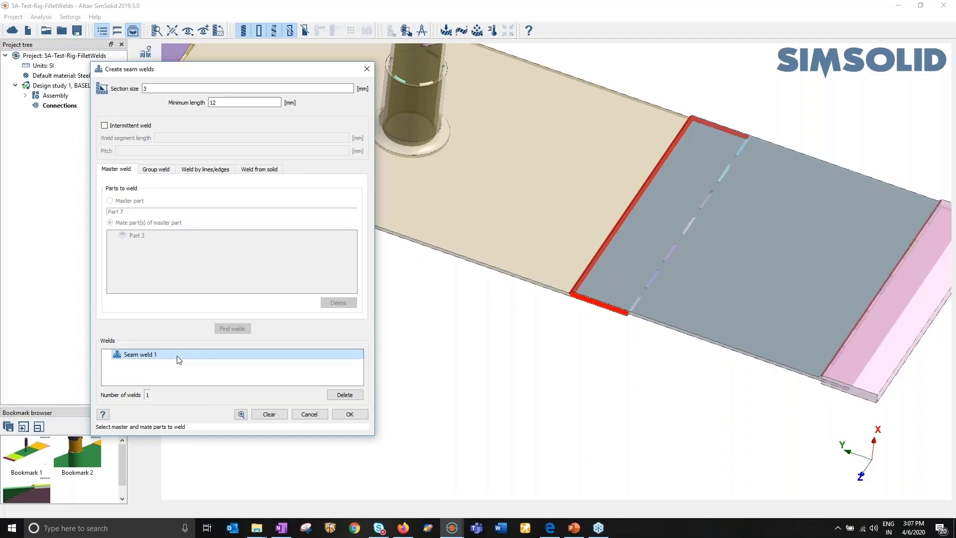
click(350, 414)
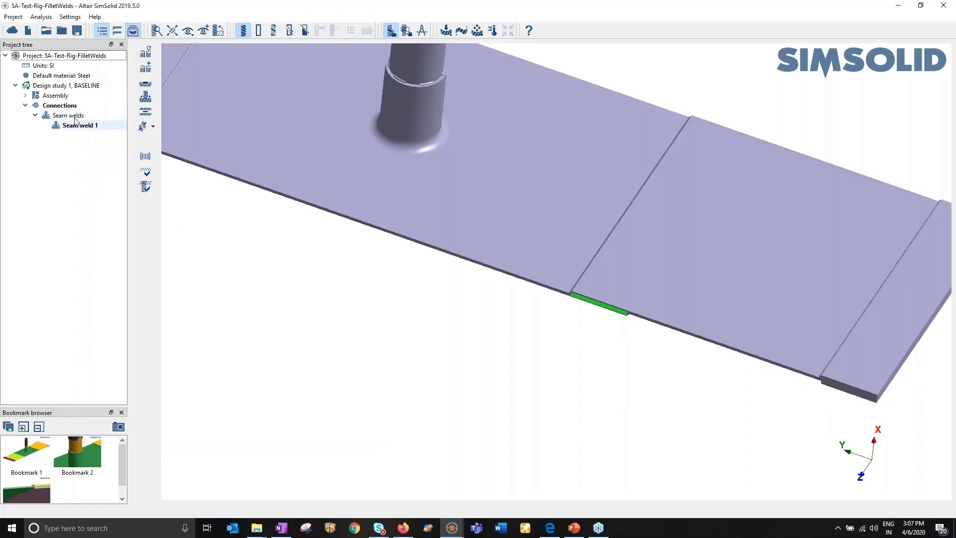
Delete all seam welds from the baseline design study's connections
right_click(67, 118)
click(102, 132)
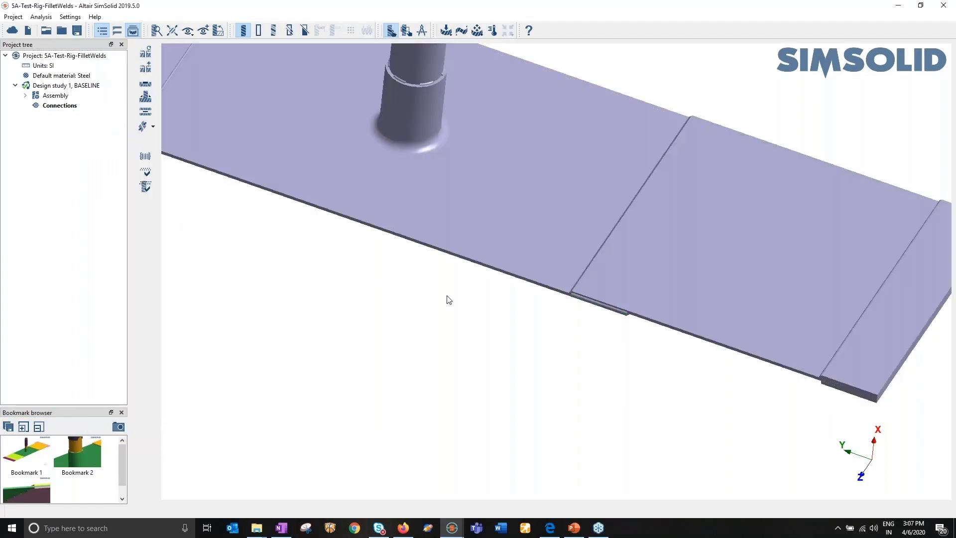
scroll(456, 300, down, 5)
Start a new seam weld definition with the group weld method and add all parts of the test rig as parts to weld
click(145, 97)
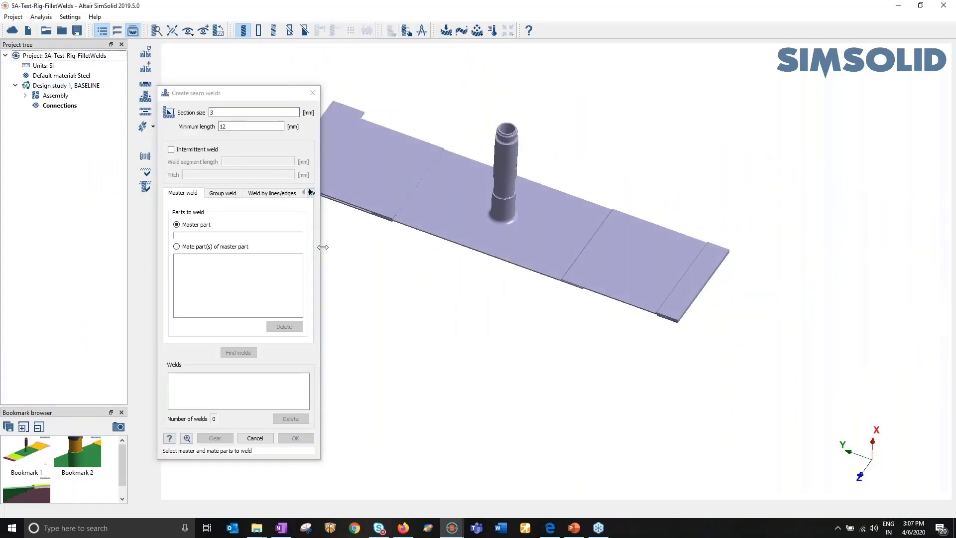
drag(322, 247, 428, 247)
click(222, 193)
scroll(635, 219, down, 2)
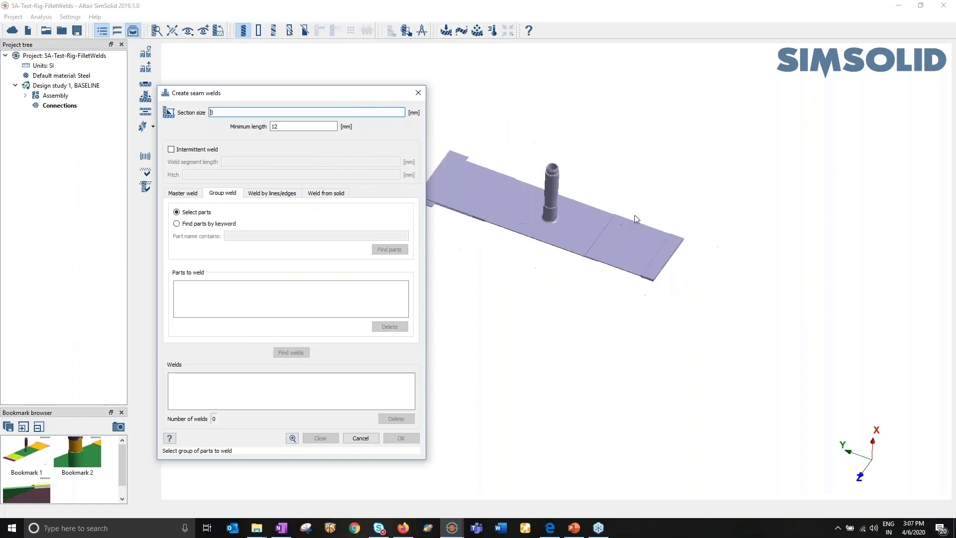
scroll(548, 228, up, 4)
right_drag(567, 217, 739, 228)
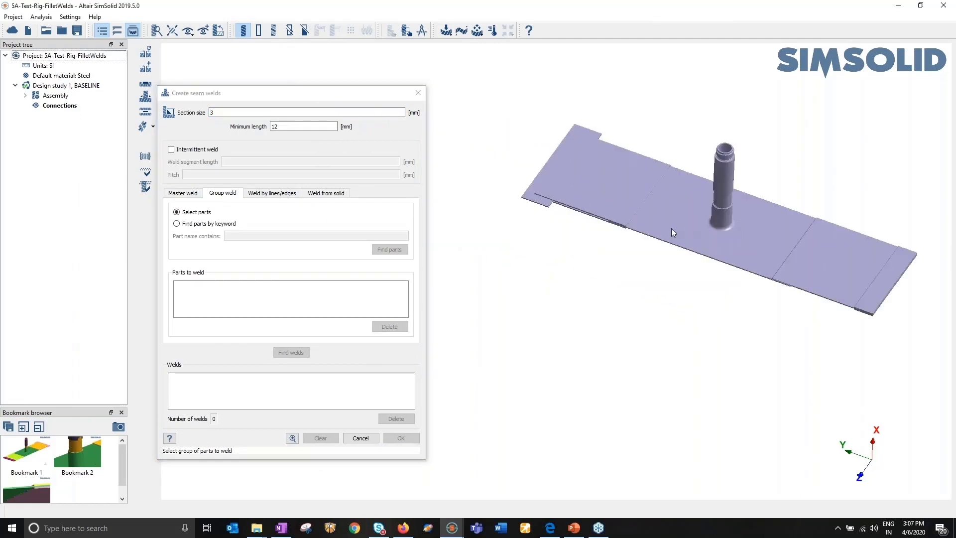
right_drag(672, 232, 646, 210)
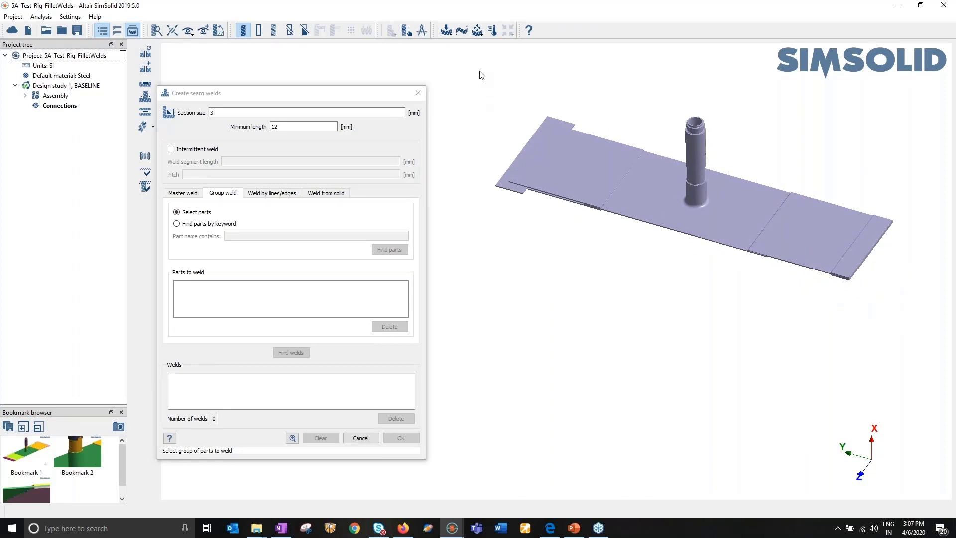
drag(481, 74, 898, 314)
scroll(808, 252, down, 6)
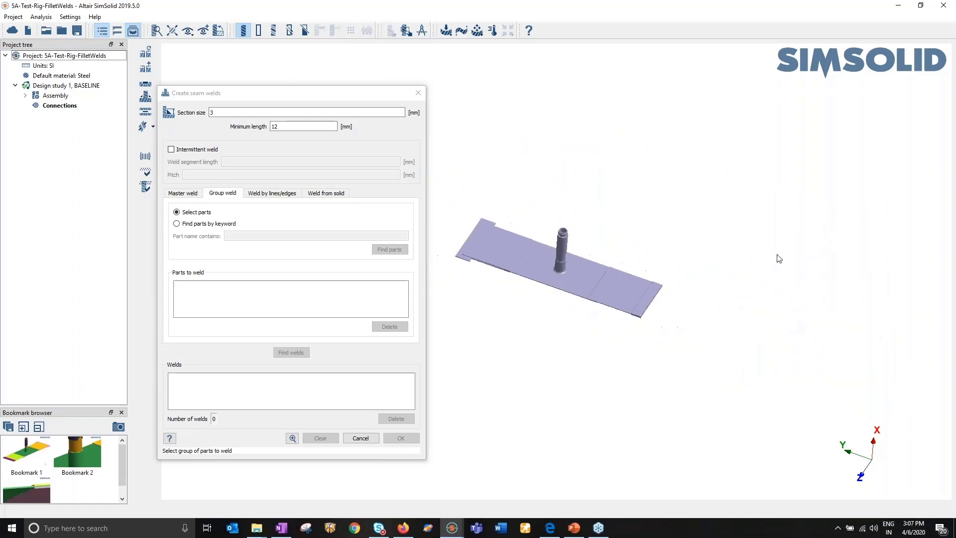
middle_drag(779, 259, 853, 209)
drag(506, 152, 698, 276)
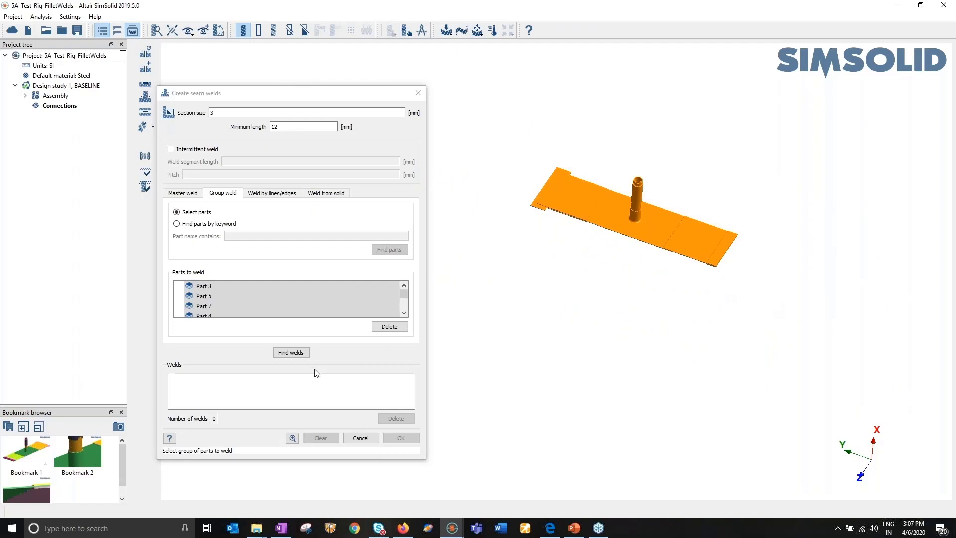
Find the seam welds among the grouped parts, look them over on the model, and discard the group weld definition
click(291, 352)
scroll(616, 235, up, 3)
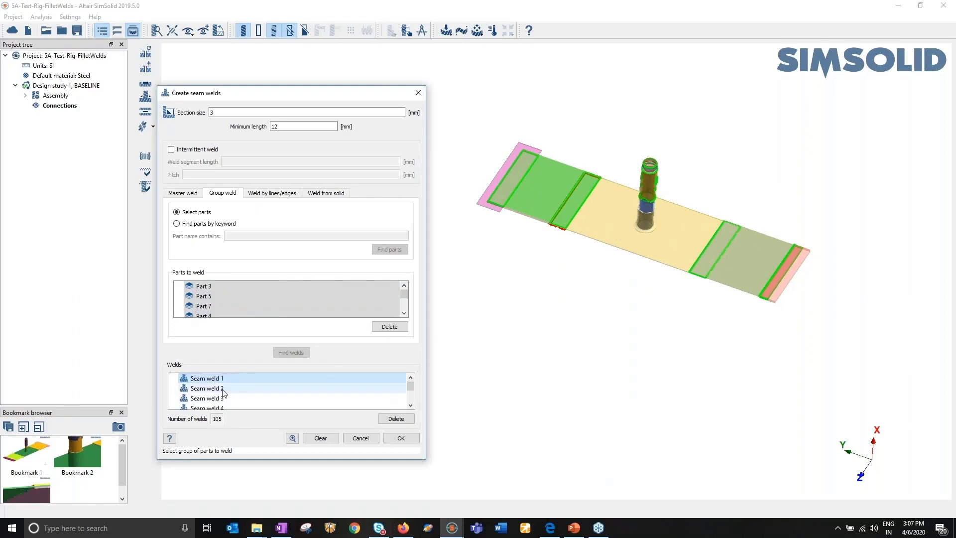
click(360, 438)
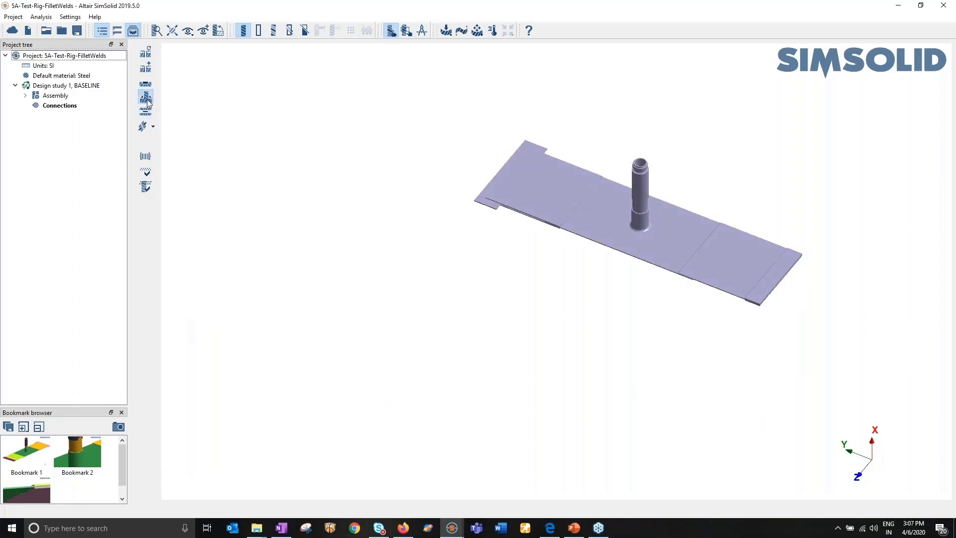
Start a seam weld definition by lines/edges and select the circular Part 3 edge at the tube's lower sleeve joint
click(145, 98)
drag(321, 235, 434, 233)
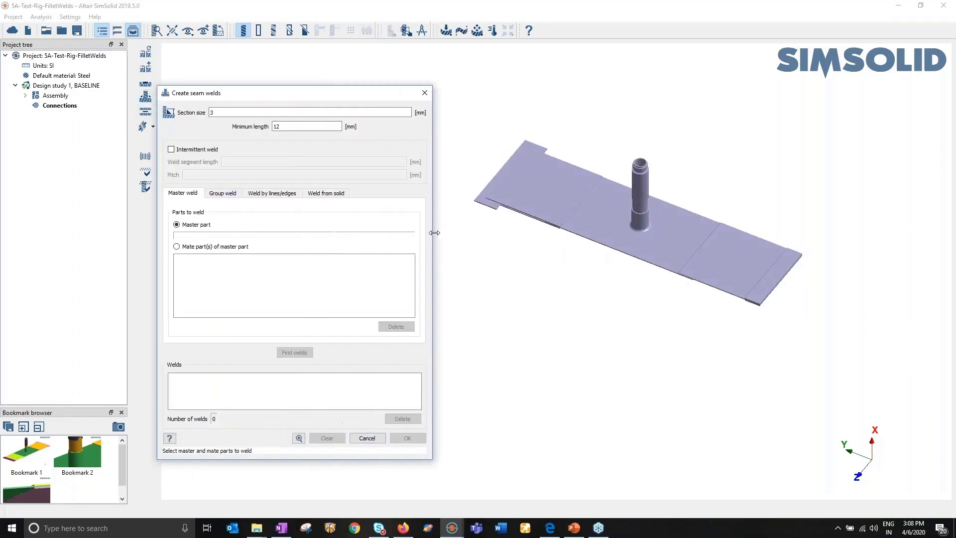
click(272, 193)
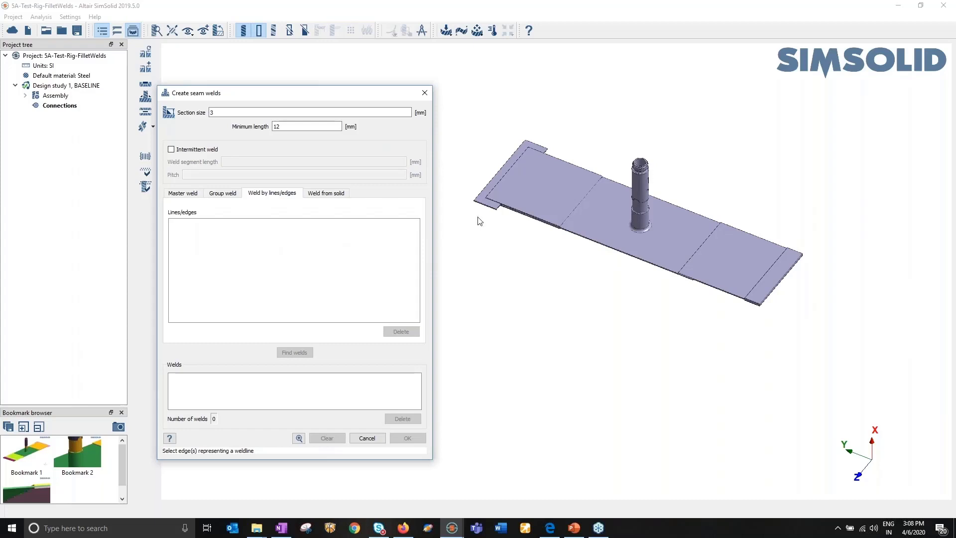
scroll(590, 194, up, 8)
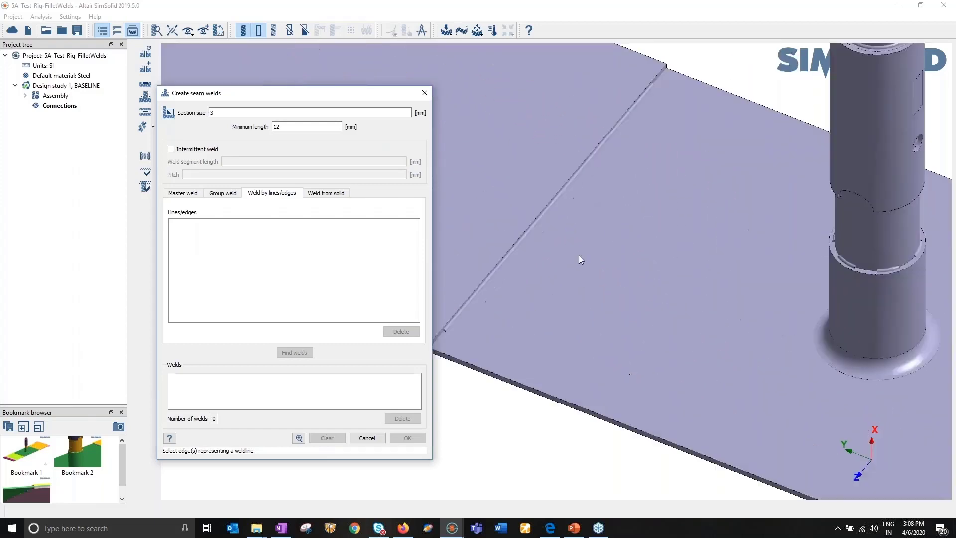
middle_drag(578, 256, 557, 249)
right_drag(556, 249, 644, 255)
scroll(872, 213, up, 3)
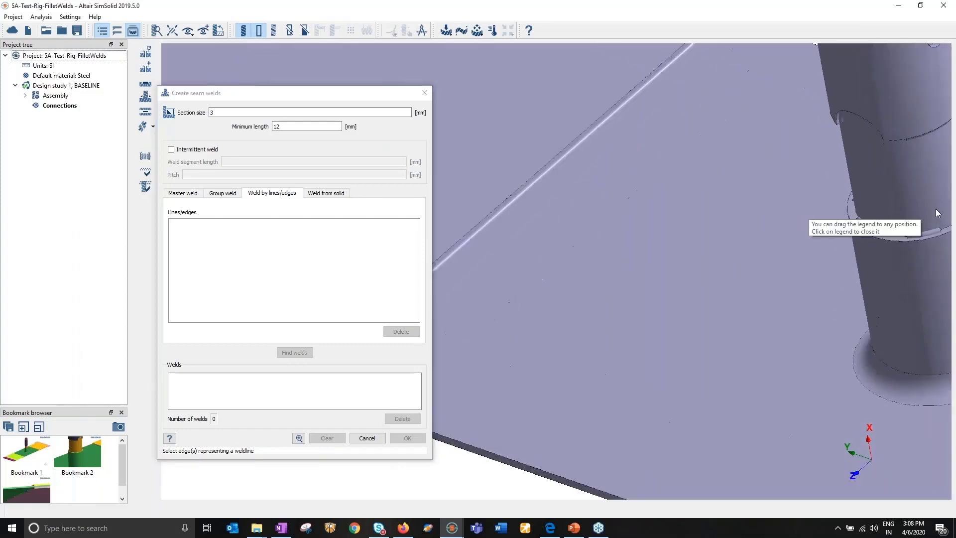
scroll(902, 241, up, 5)
click(859, 250)
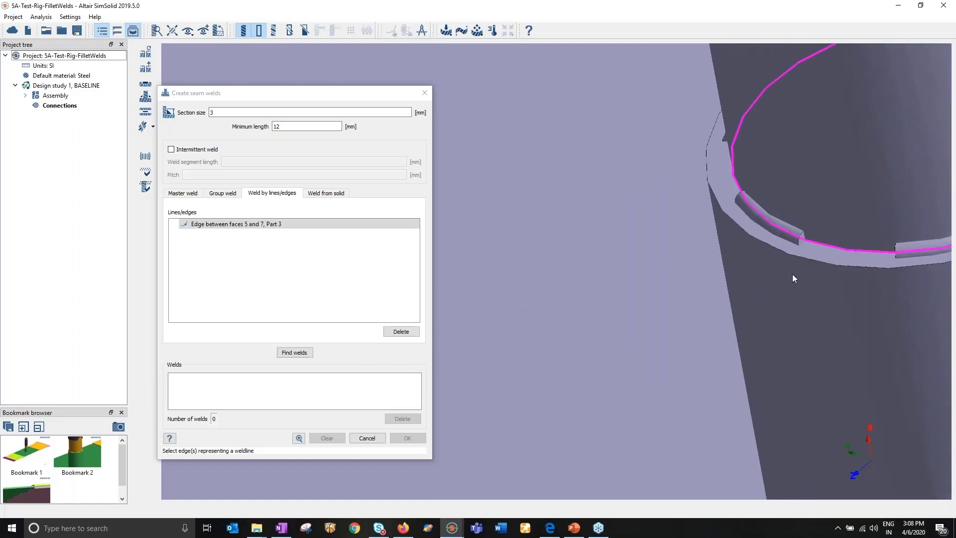
Find the seam welds along the selected circular edge, view them around the tube, and discard the definition
scroll(617, 275, down, 8)
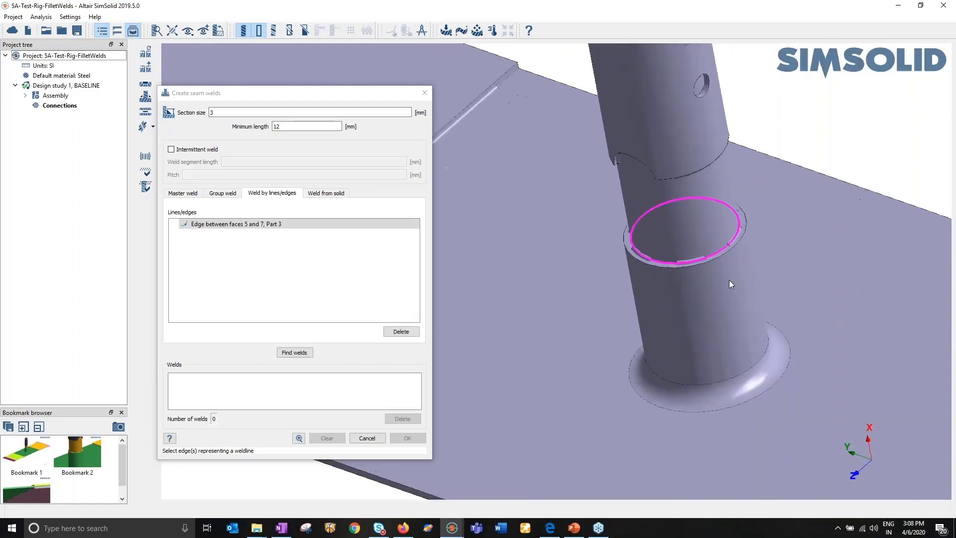
scroll(728, 284, up, 2)
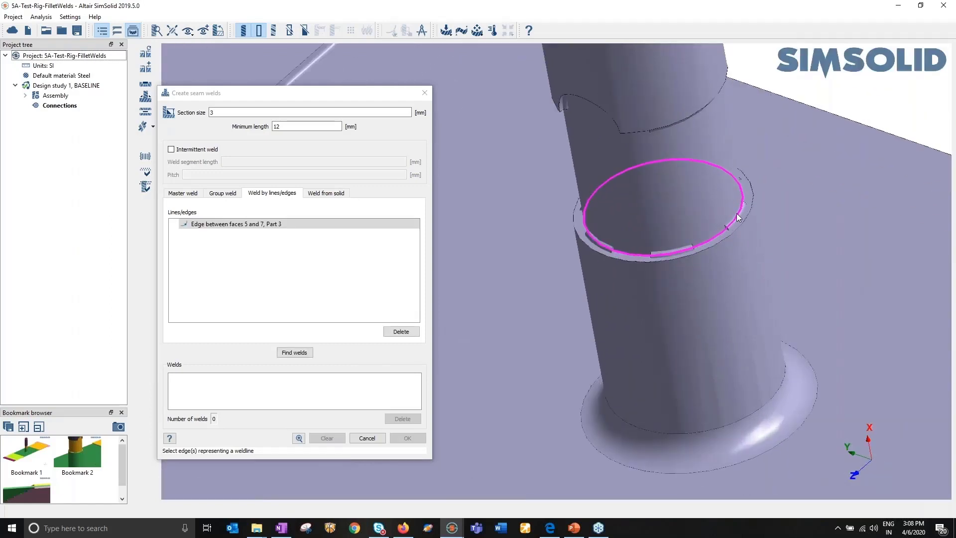
click(296, 354)
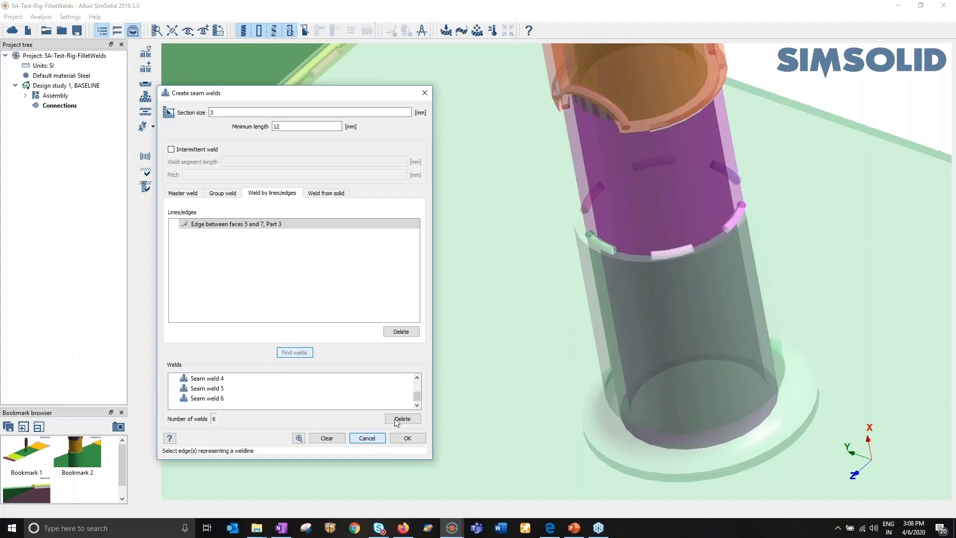
click(375, 440)
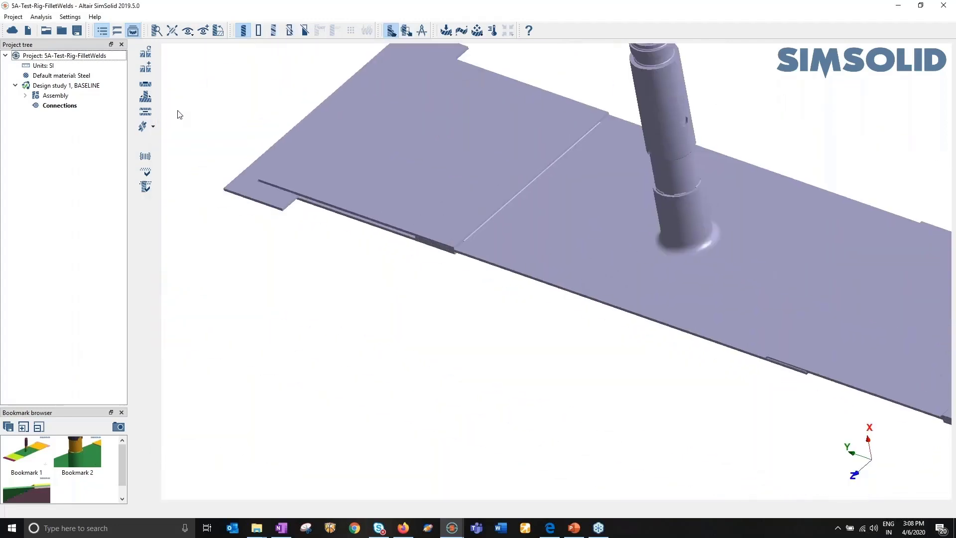
Start a seam weld definition from solids and select the Fillet Weld 7 solid along the plate joint
click(146, 96)
drag(360, 286, 493, 284)
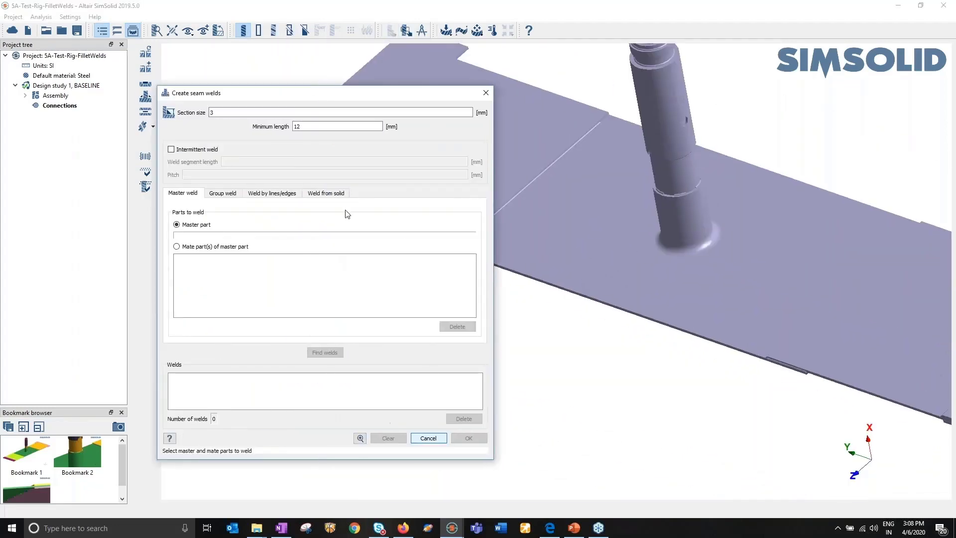
click(321, 192)
scroll(656, 220, down, 8)
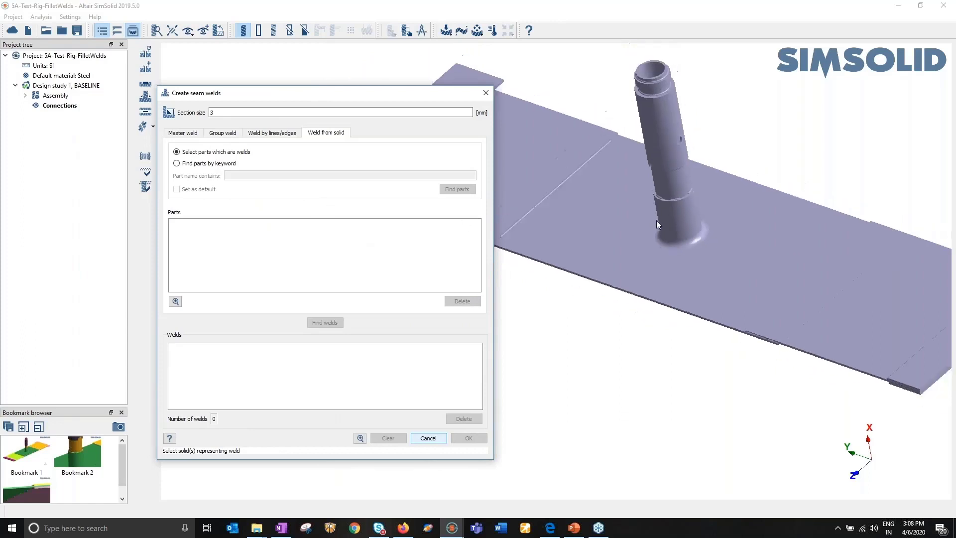
right_drag(640, 240, 658, 236)
scroll(608, 222, up, 7)
scroll(594, 218, up, 5)
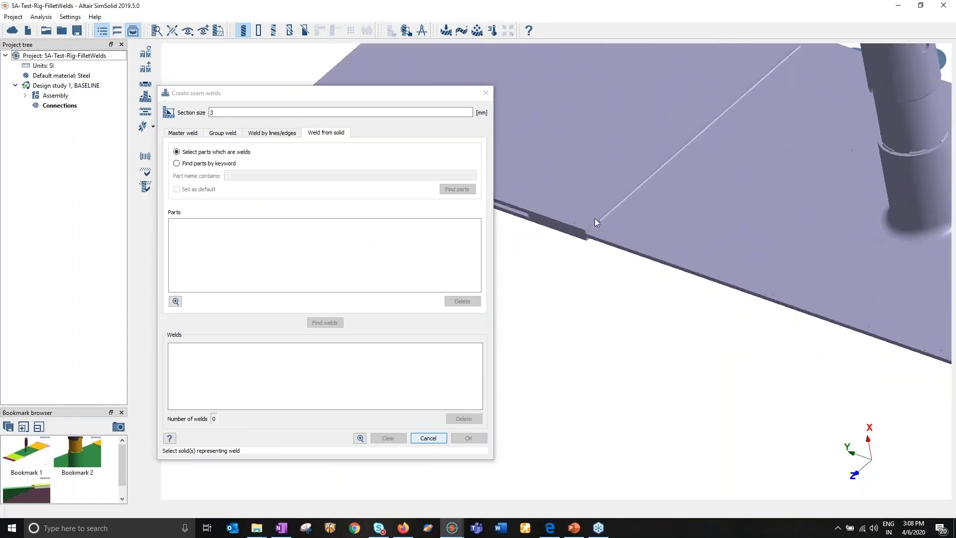
click(611, 230)
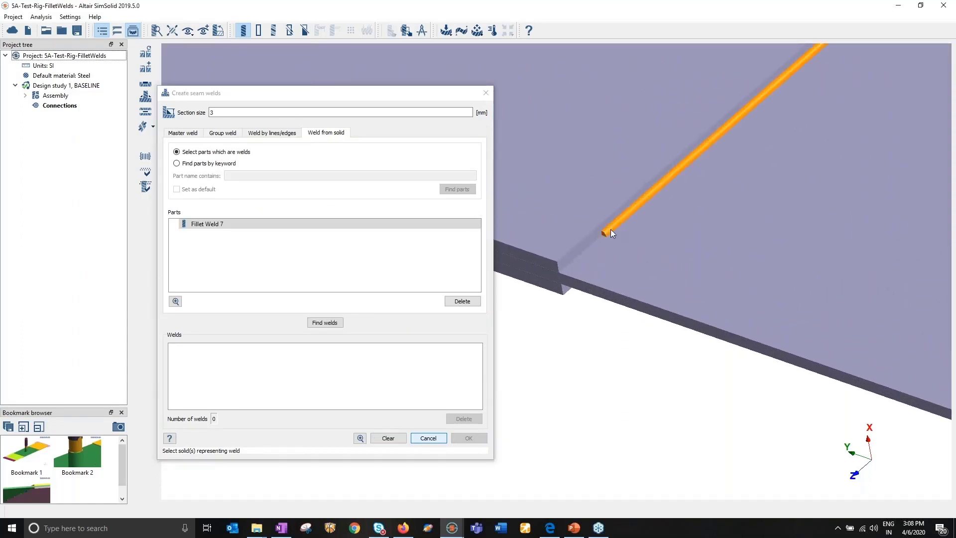
scroll(633, 236, down, 4)
scroll(633, 235, down, 4)
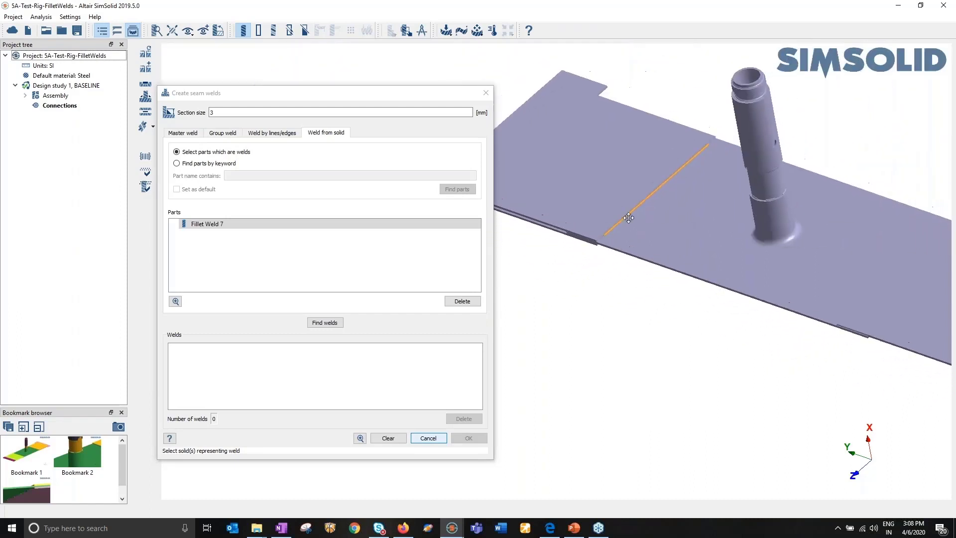
right_drag(628, 217, 611, 216)
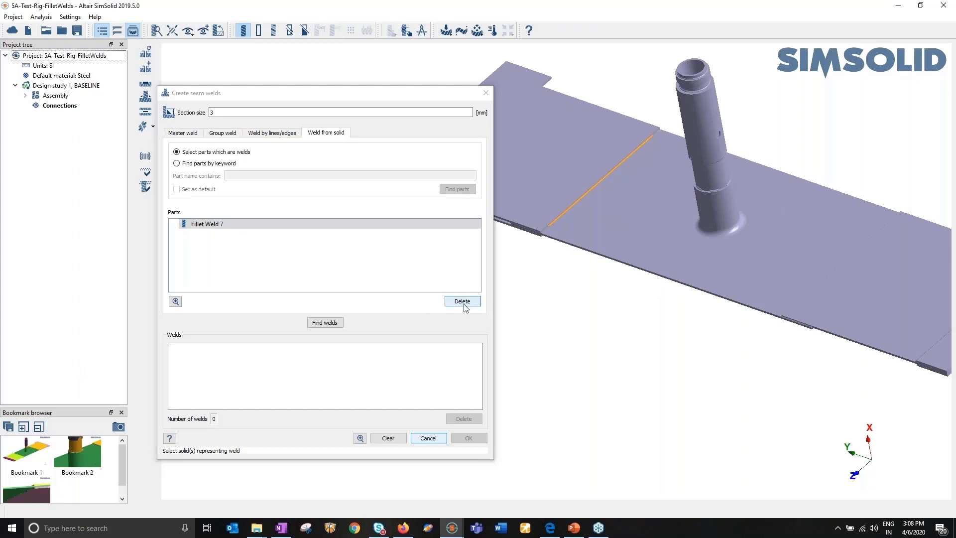
Remove Fillet Weld 7 from the weld solids, switch to finding parts by keyword, and close the definition
scroll(547, 227, up, 5)
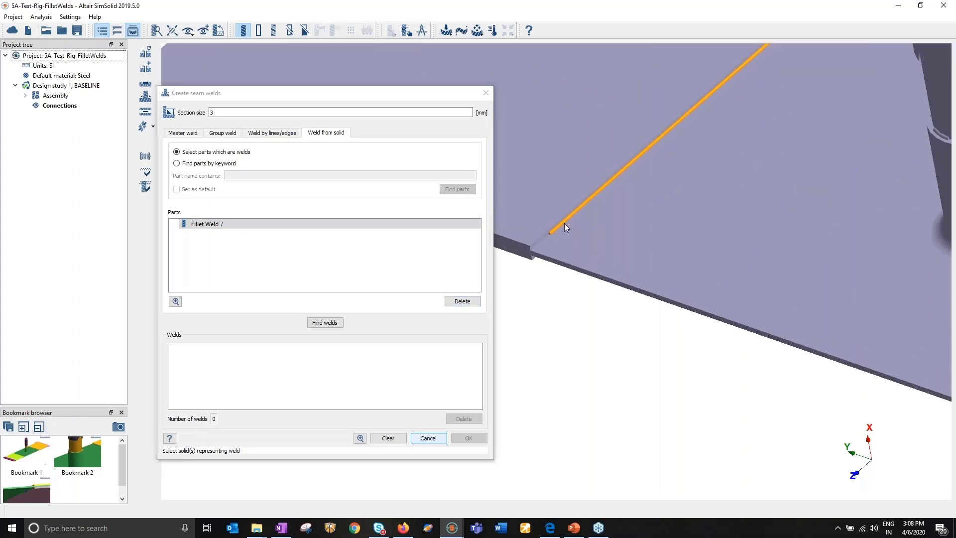
click(461, 301)
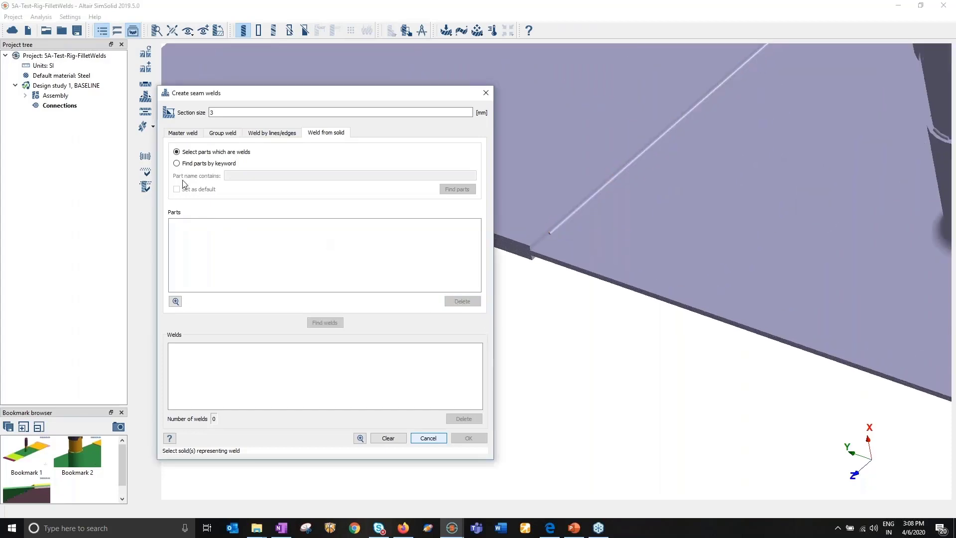
click(176, 164)
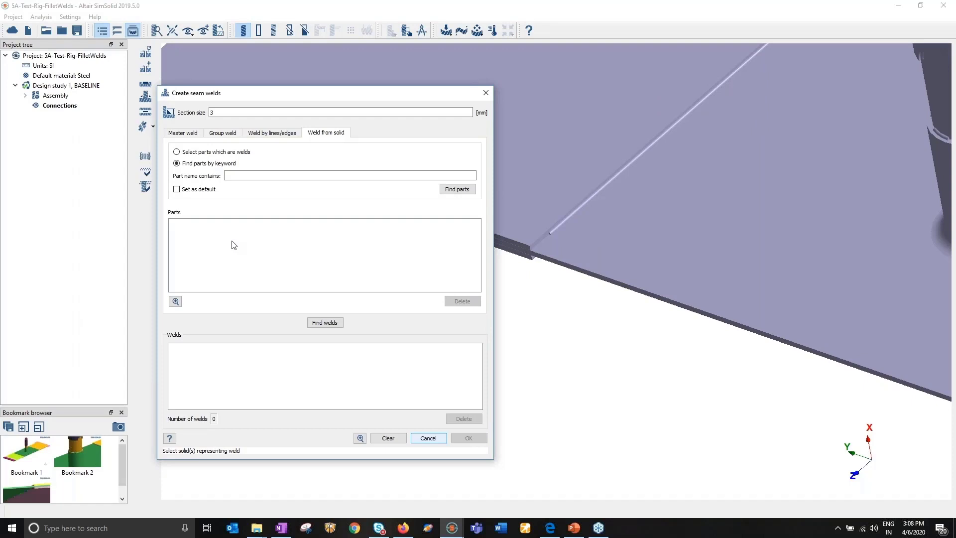
click(486, 93)
Restart the weld-from-solid definition, find the parts whose names contain "Fi", and review the listed fillet weld solids
click(144, 96)
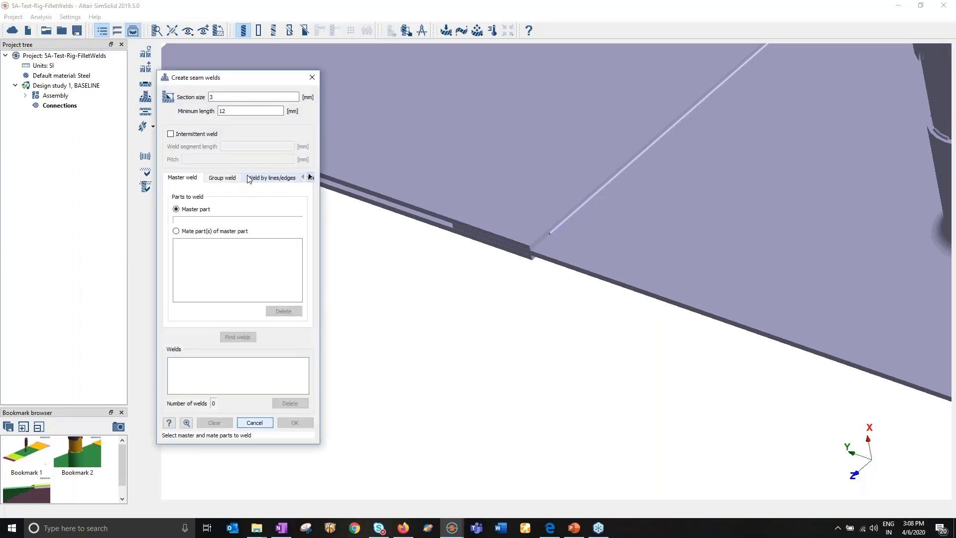
drag(321, 191, 490, 191)
click(326, 178)
click(243, 159)
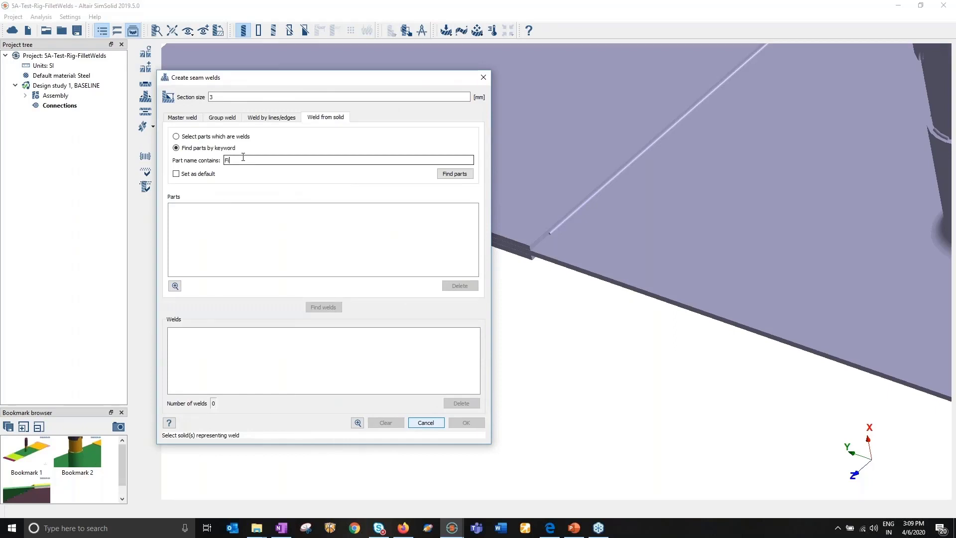
text(Fi)
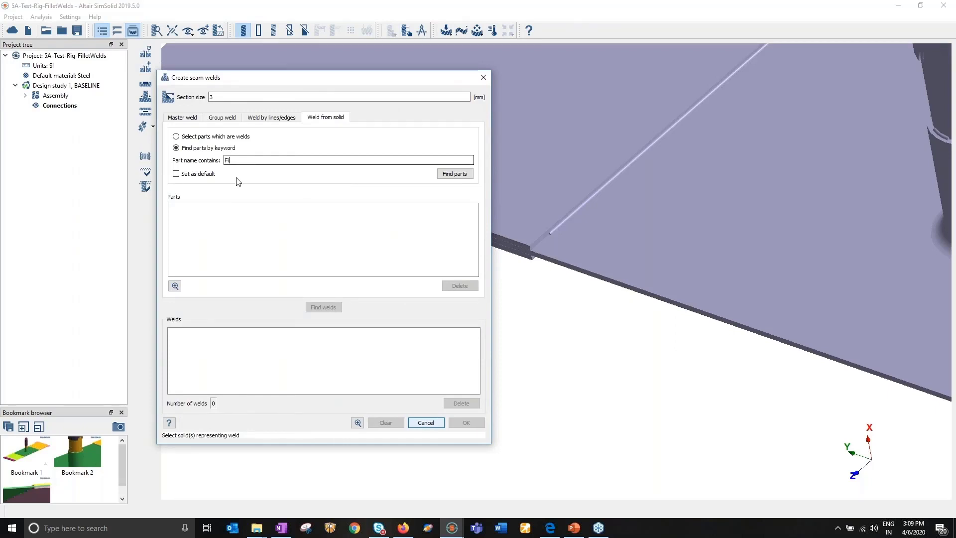
click(464, 174)
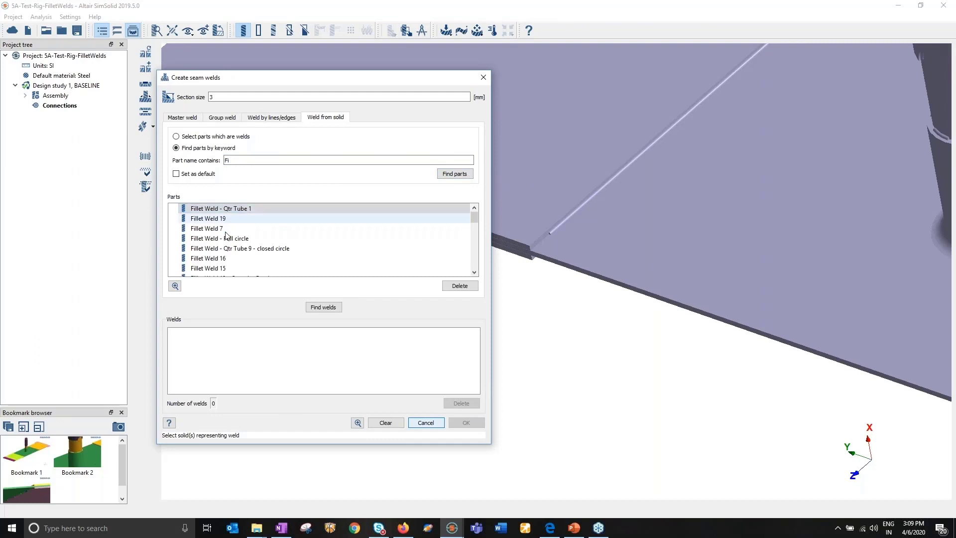
scroll(238, 251, down, 3)
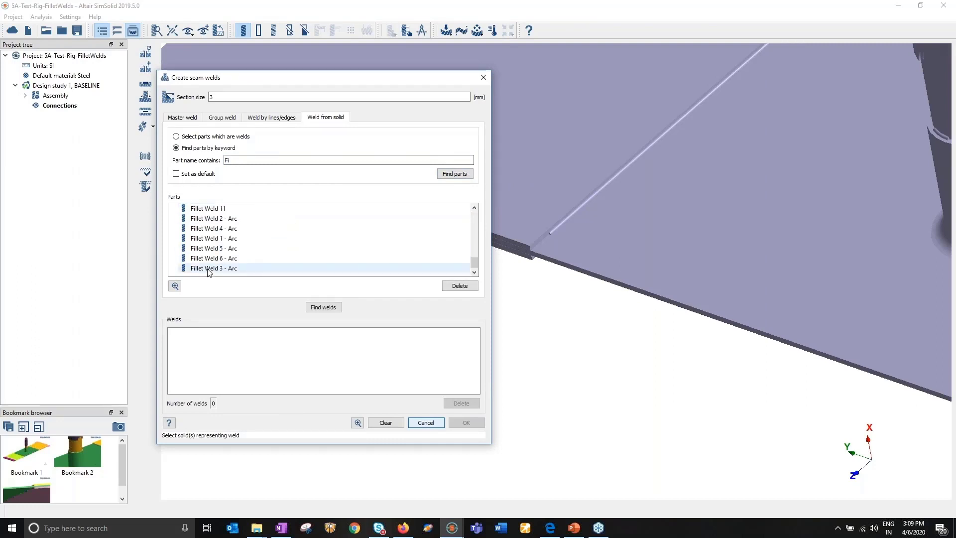
scroll(208, 272, up, 3)
click(209, 208)
Find seam welds from the fillet weld solids, inspect them on the tube and in the list, and discard the definition
drag(214, 84, 113, 71)
click(222, 293)
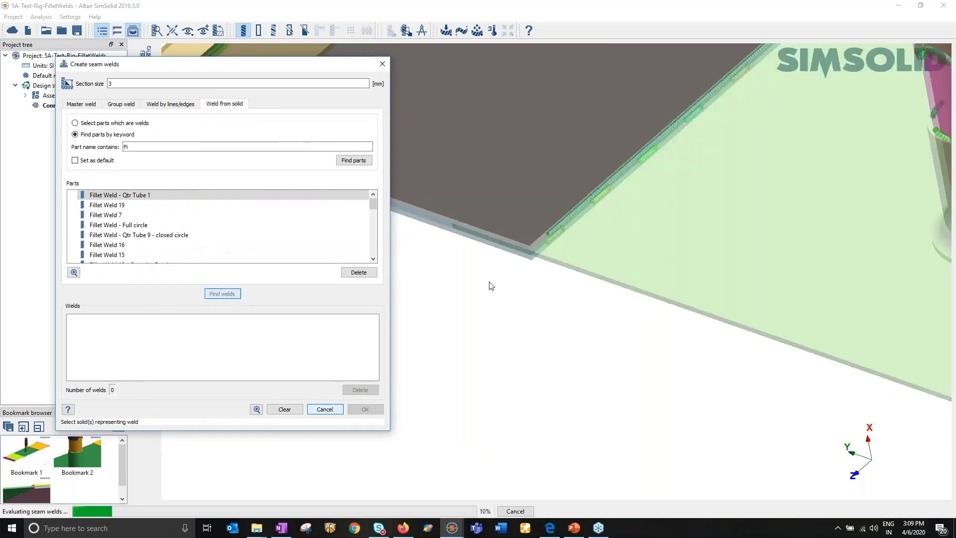
scroll(657, 272, down, 8)
scroll(711, 179, up, 2)
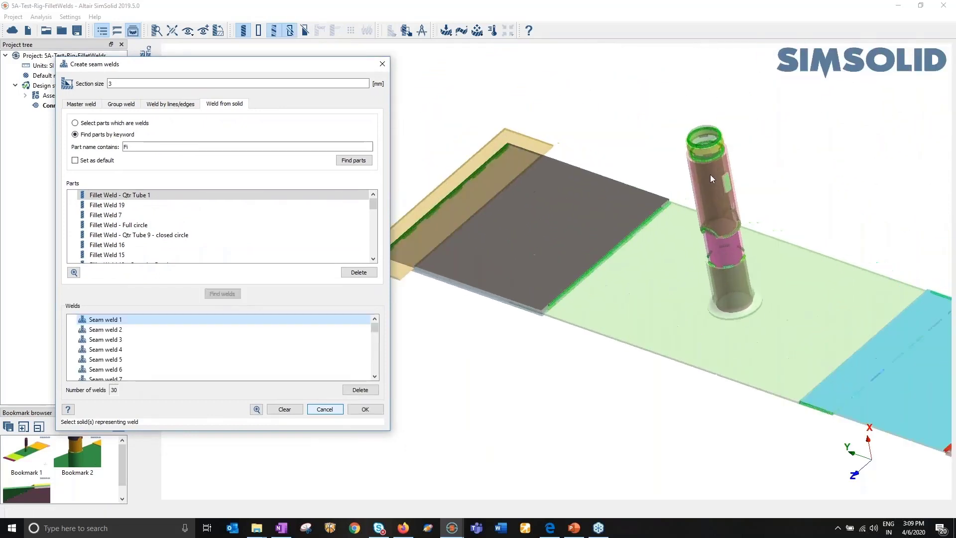
scroll(710, 174, up, 6)
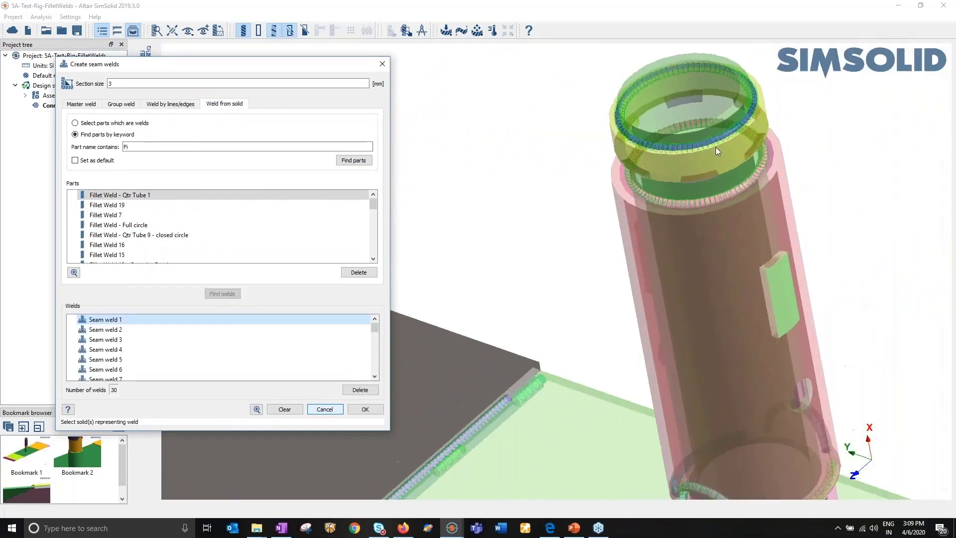
scroll(715, 147, up, 2)
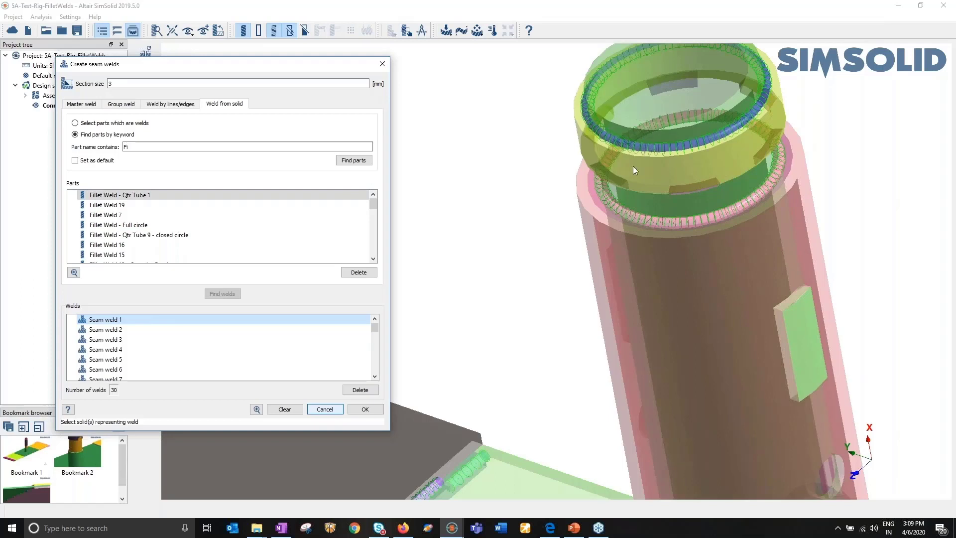
scroll(127, 351, down, 8)
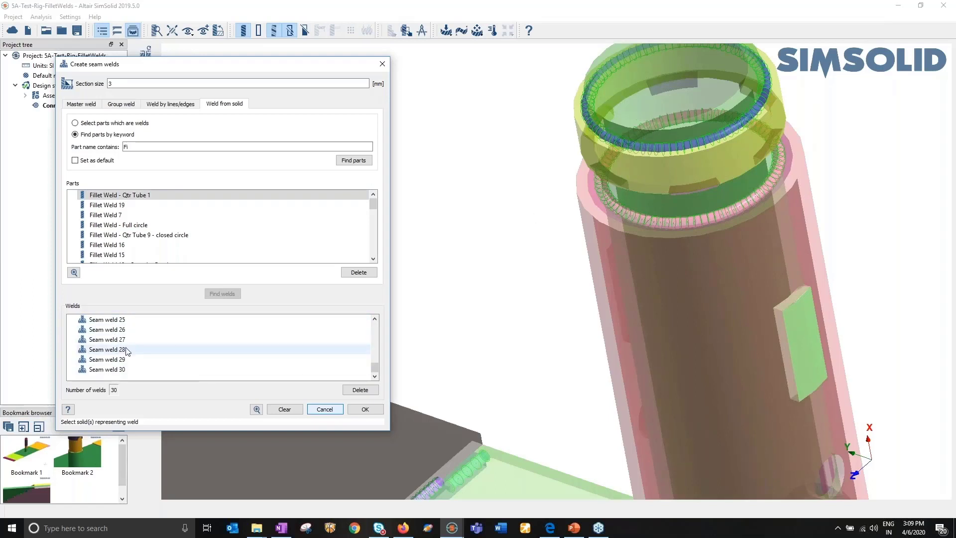
scroll(115, 364, up, 1)
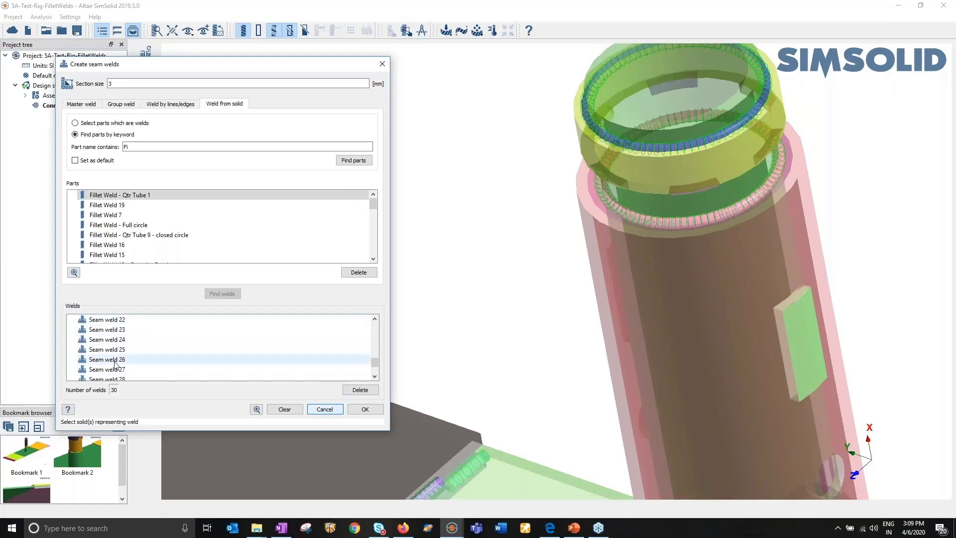
scroll(115, 365, up, 7)
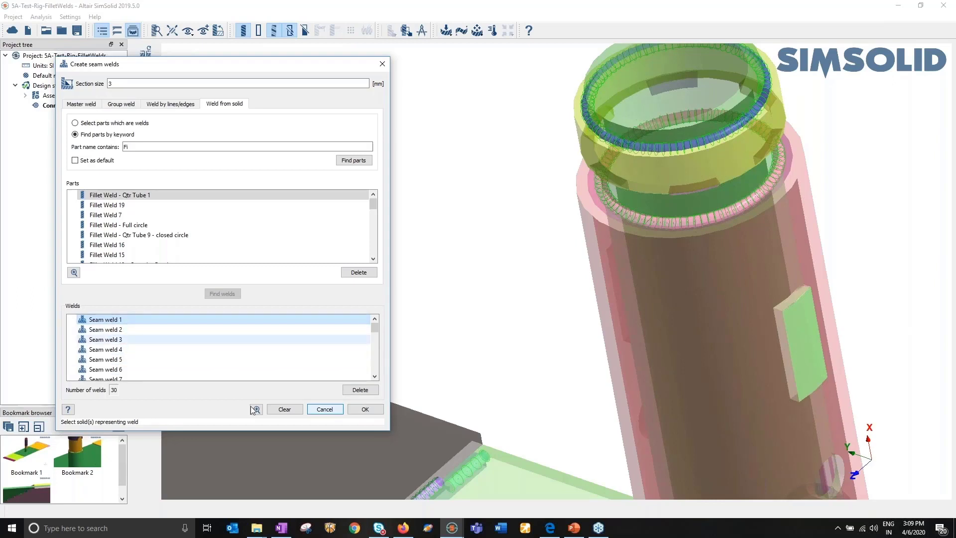
click(325, 410)
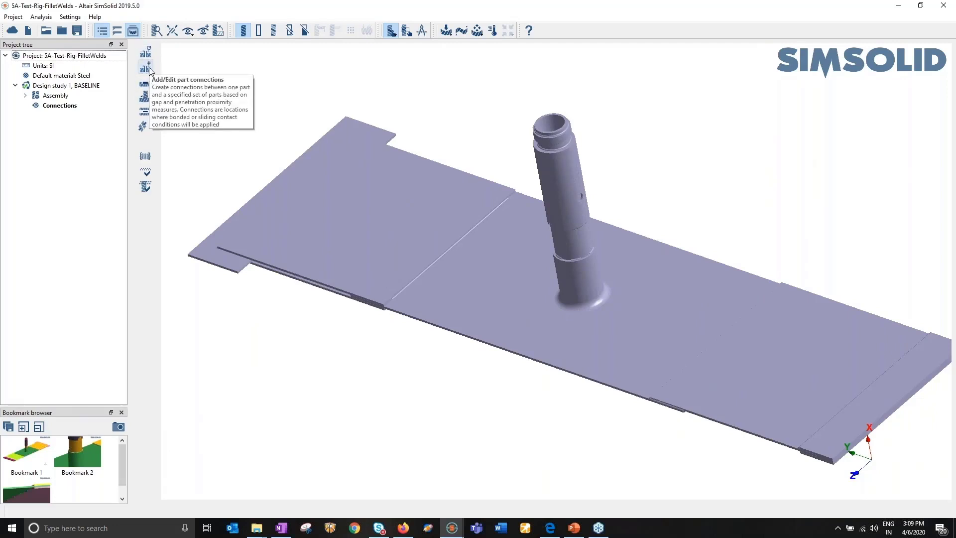
Review the gap and penetration tolerances for automatic connections and close the settings without creating connections
click(147, 54)
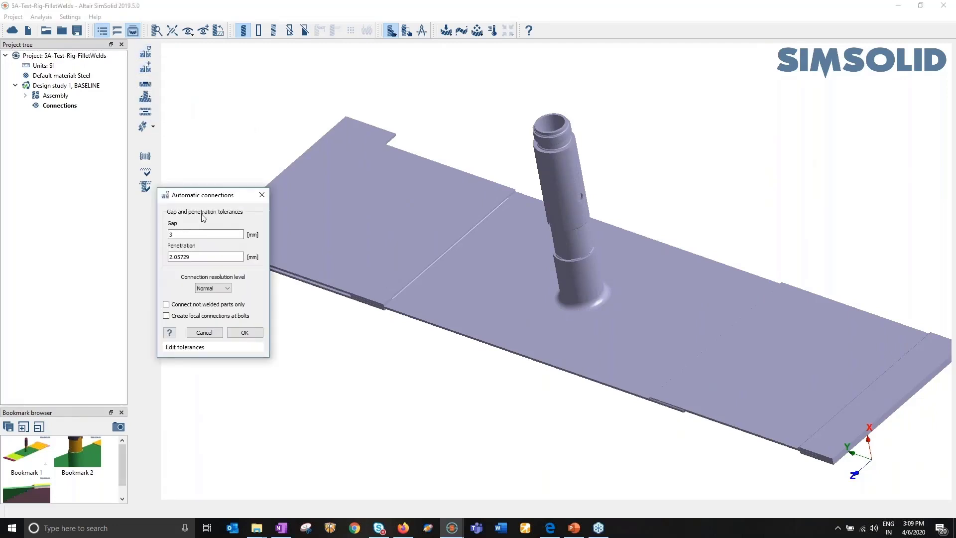
drag(241, 234, 161, 233)
click(258, 199)
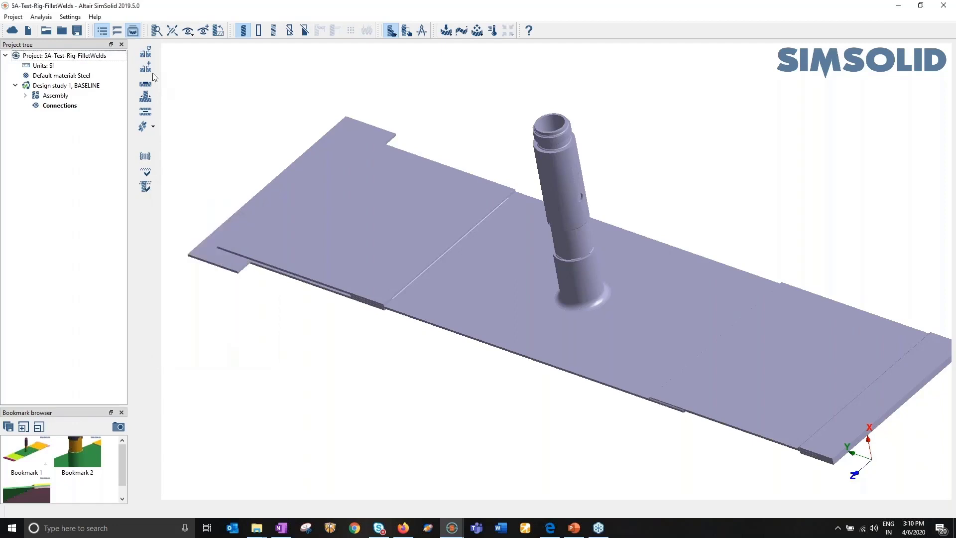
Find the connection between master Part 4 and mate Part 3, the adjoining base plates, at normal connection resolution
click(148, 71)
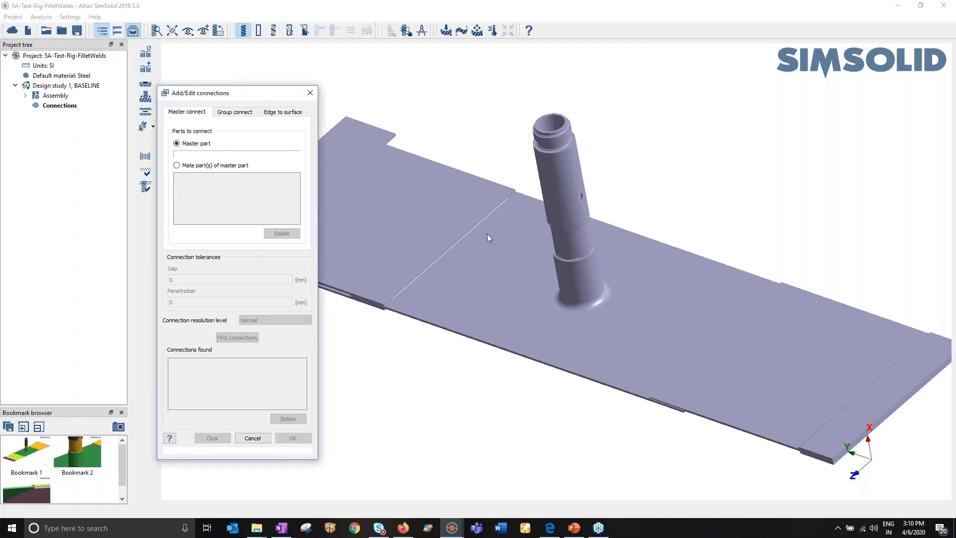
scroll(624, 237, down, 5)
scroll(474, 269, up, 5)
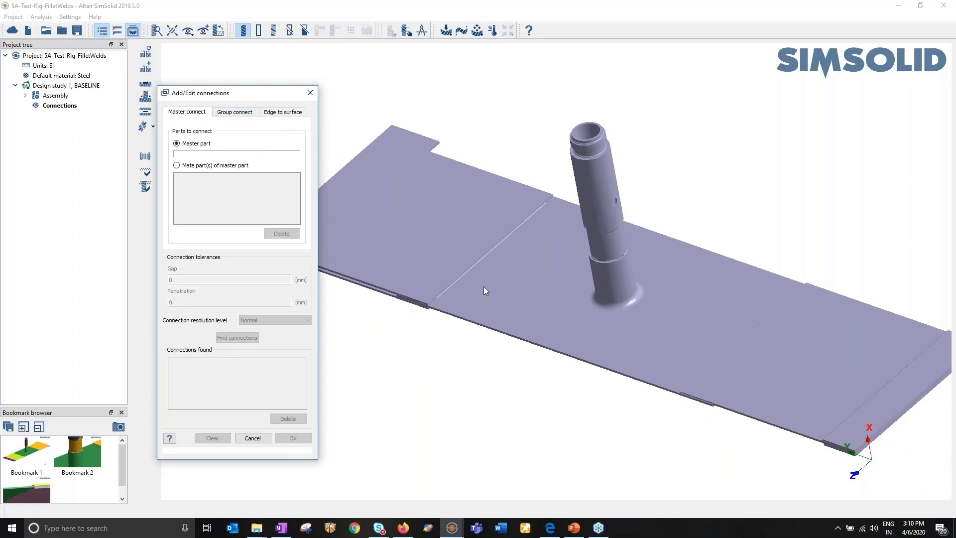
click(464, 270)
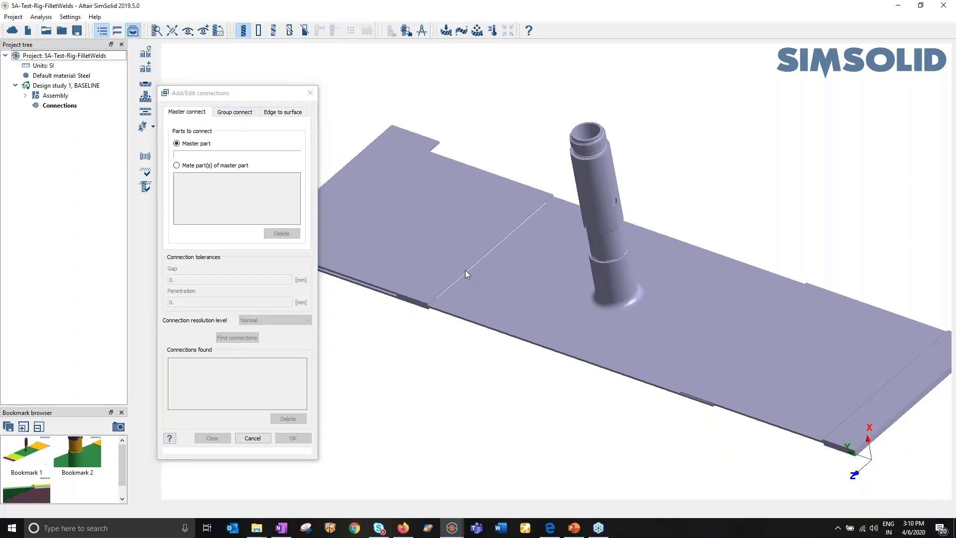
click(426, 254)
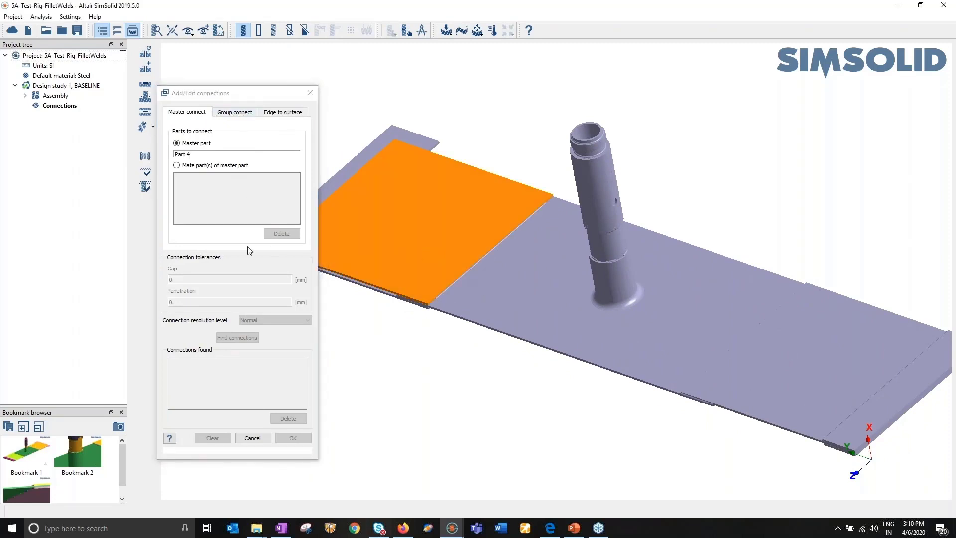
click(465, 292)
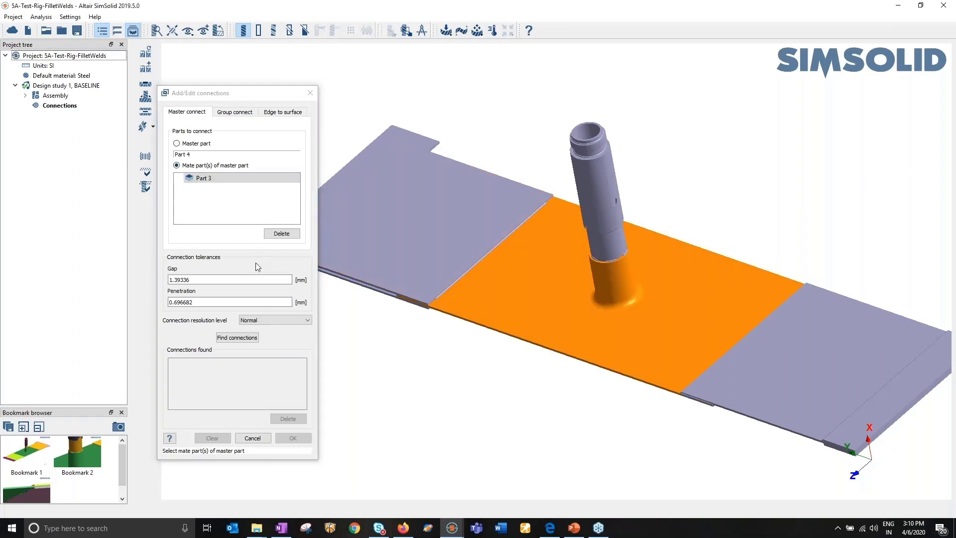
click(239, 339)
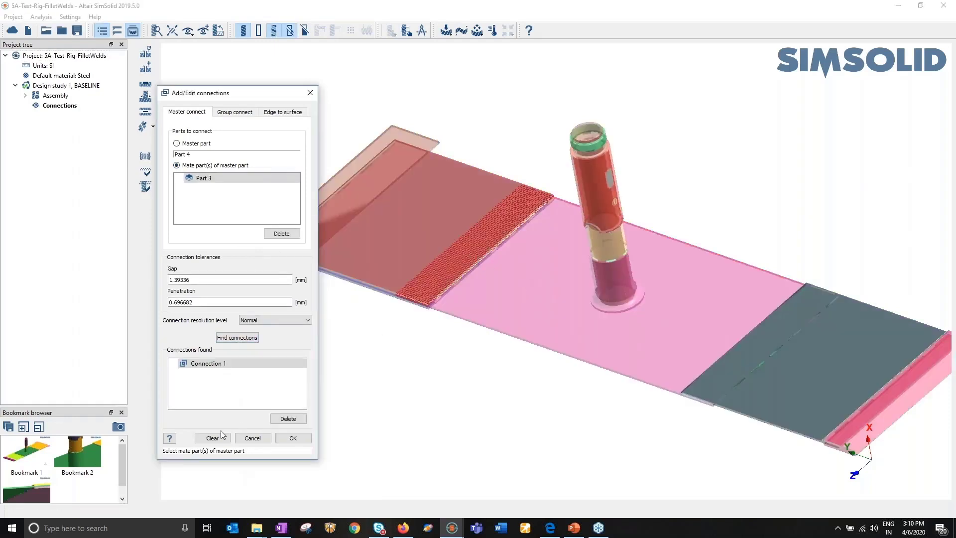
Review the group connect and edge-to-surface connection options, and close the definition without creating connections
click(238, 112)
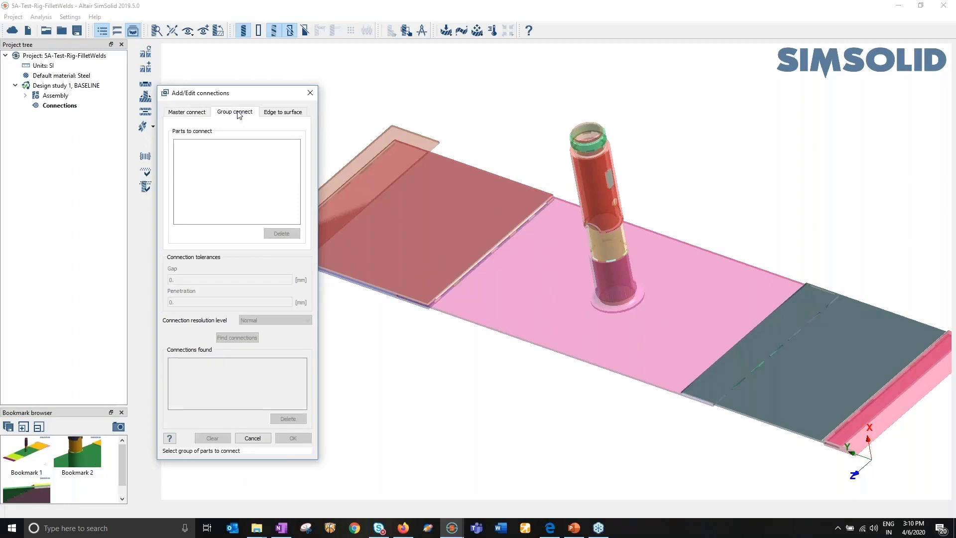
click(282, 112)
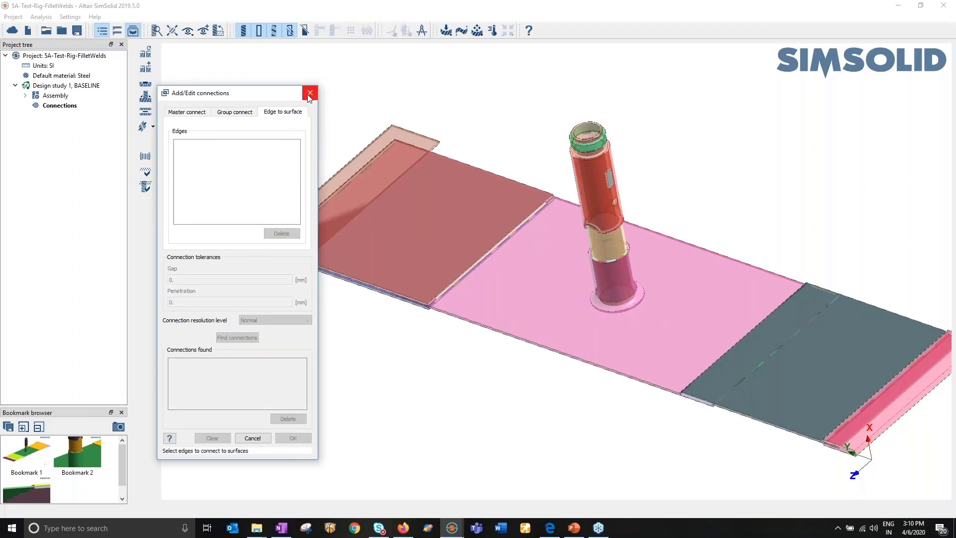
click(309, 95)
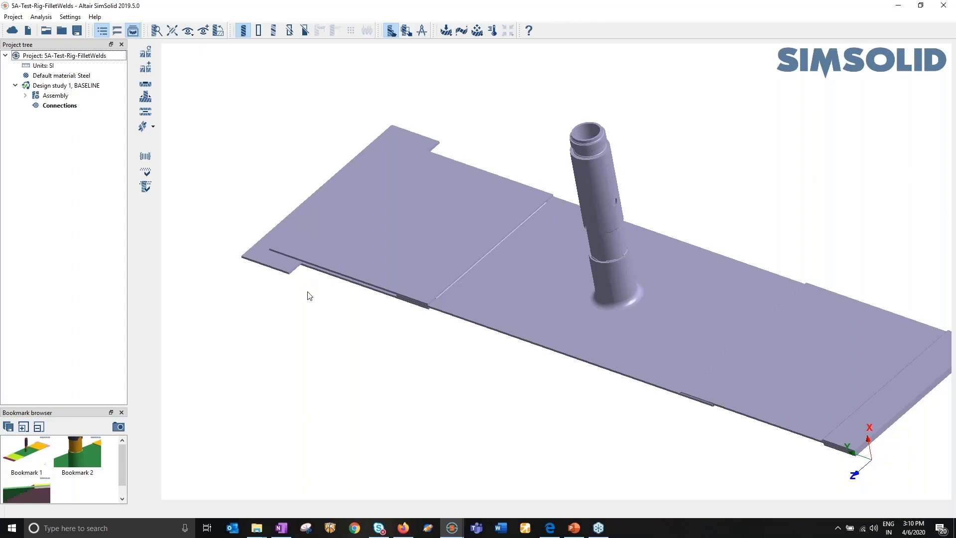
Close the 5A-Test-Rig-FilletWelds project
scroll(315, 209, down, 5)
scroll(338, 220, up, 4)
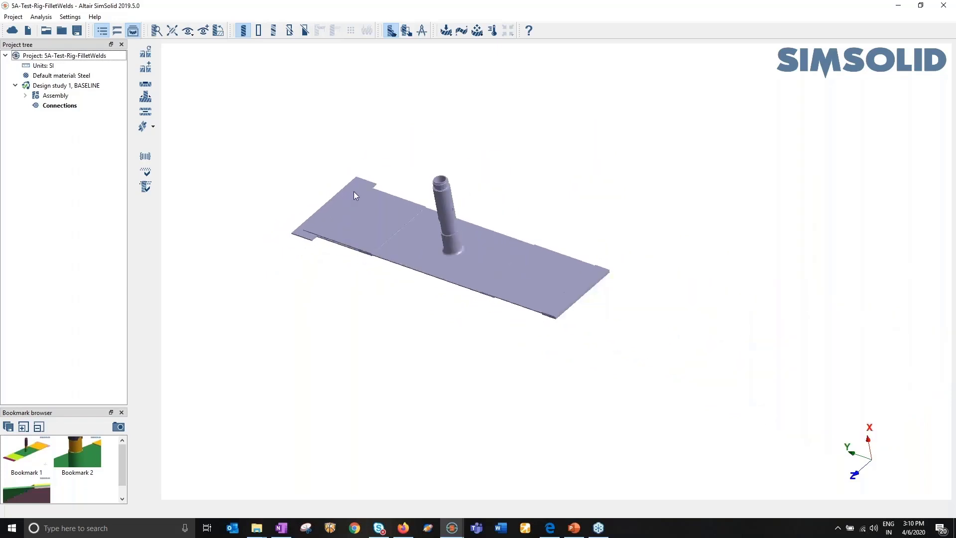
scroll(367, 192, up, 1)
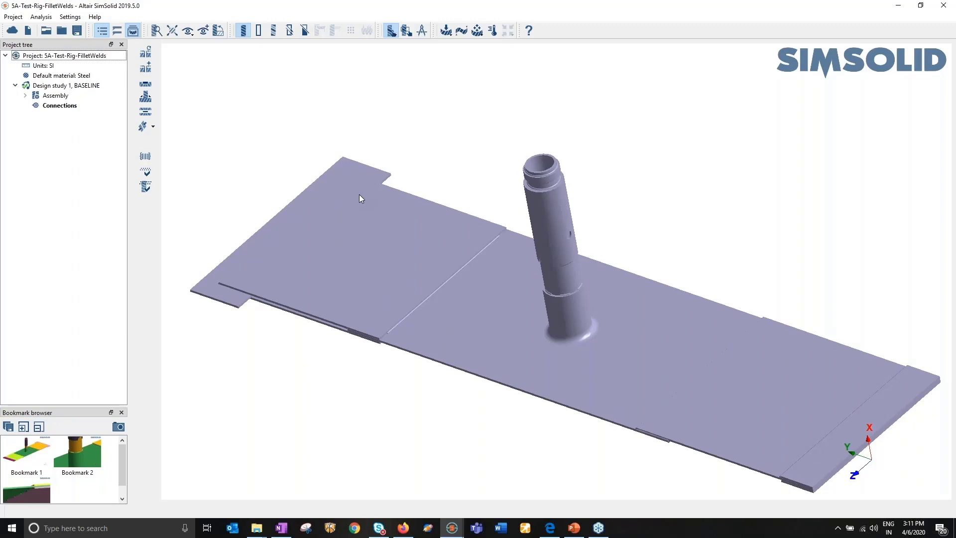
click(63, 32)
click(480, 277)
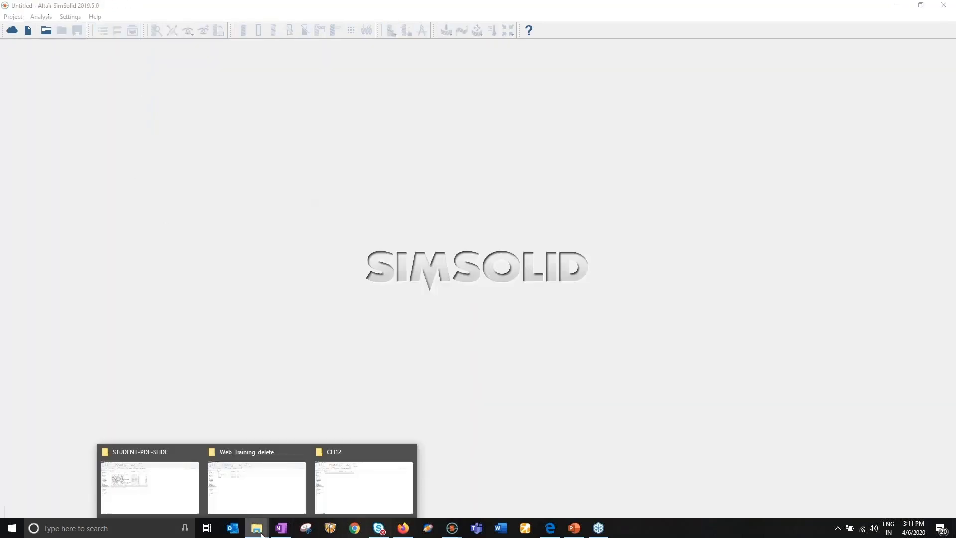
click(343, 492)
click(47, 31)
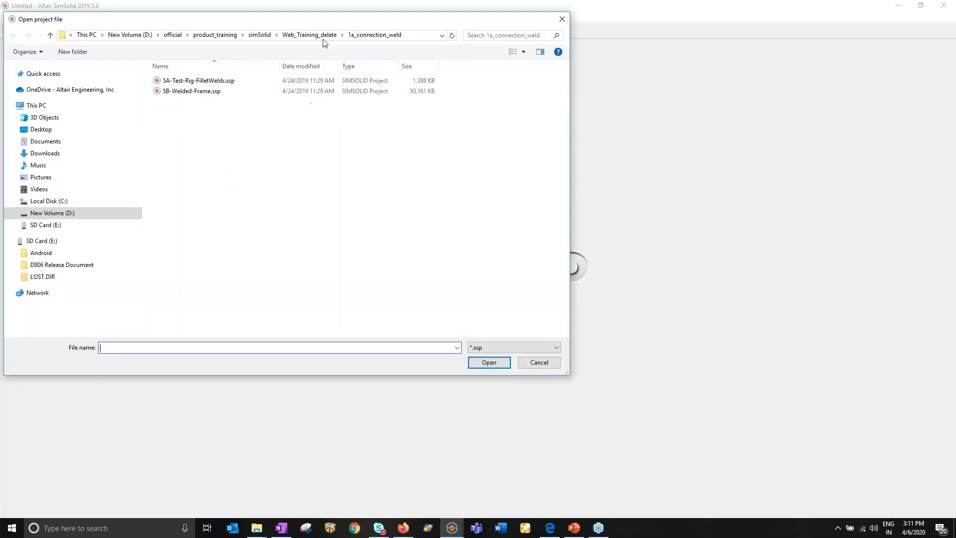
click(263, 34)
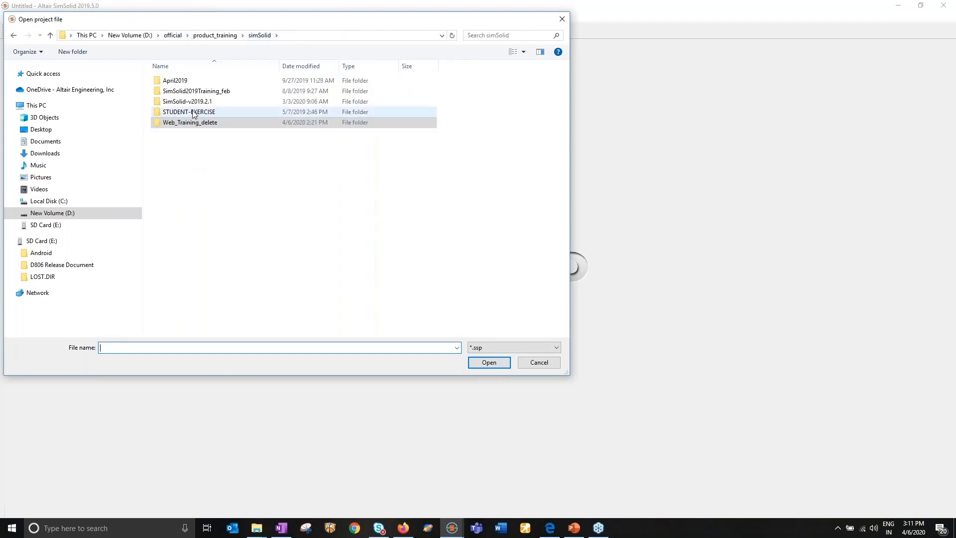
double_click(191, 114)
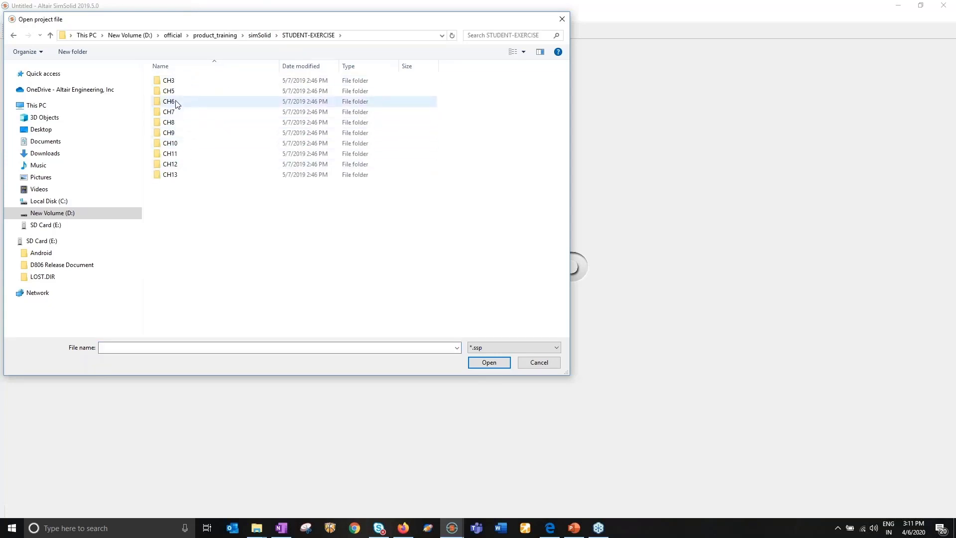
click(540, 364)
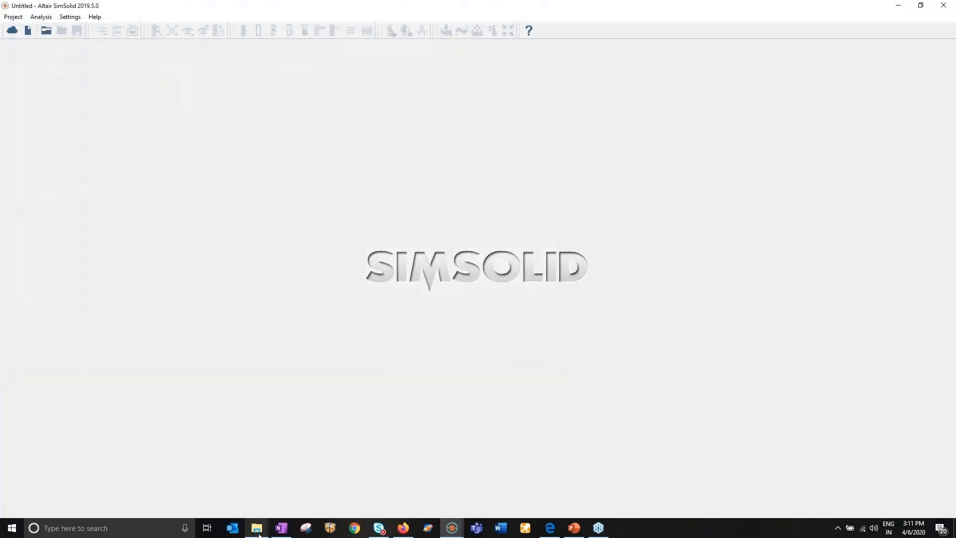
Switch to the STUDENT-PDF-SLIDE folder and open the CH3-MODAL-ANALYSIS training PDF
mouse_move(258, 532)
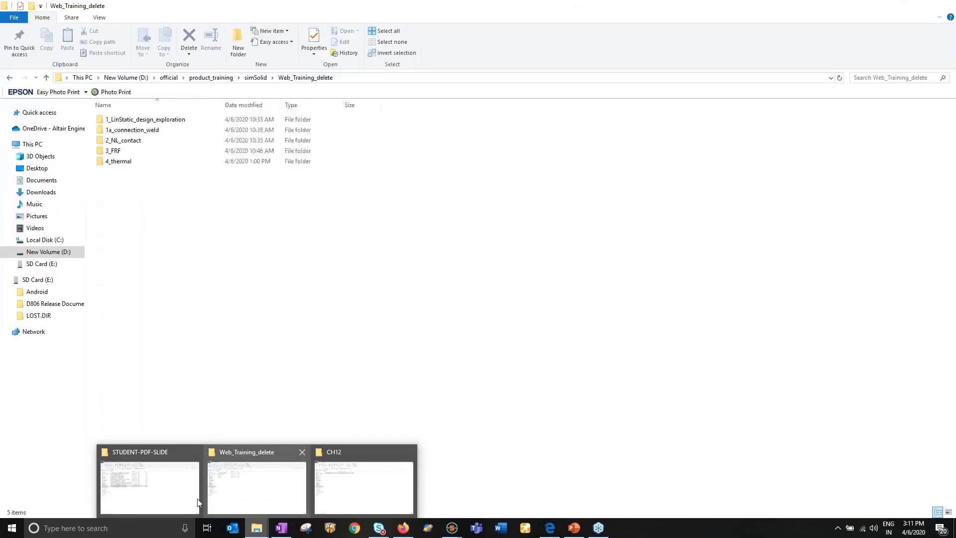
click(155, 497)
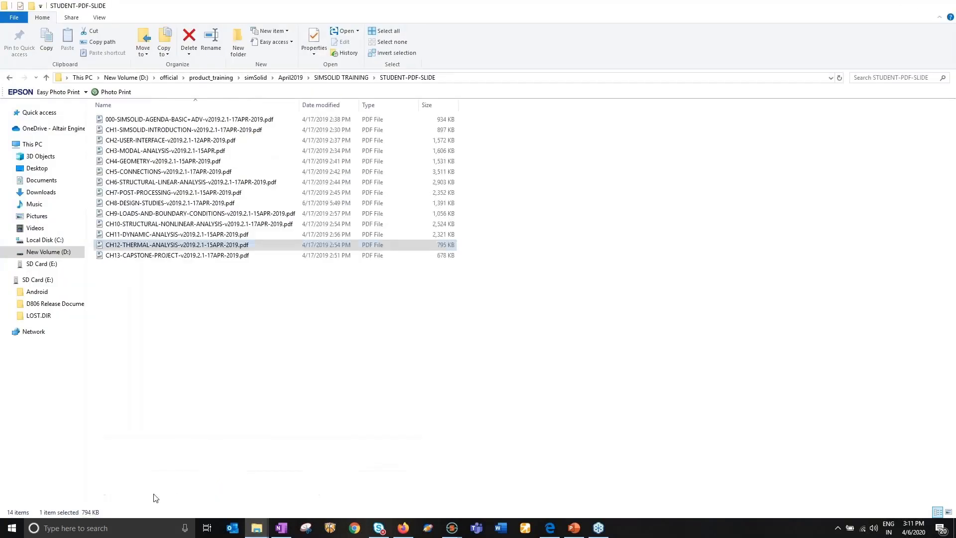
click(156, 152)
double_click(156, 151)
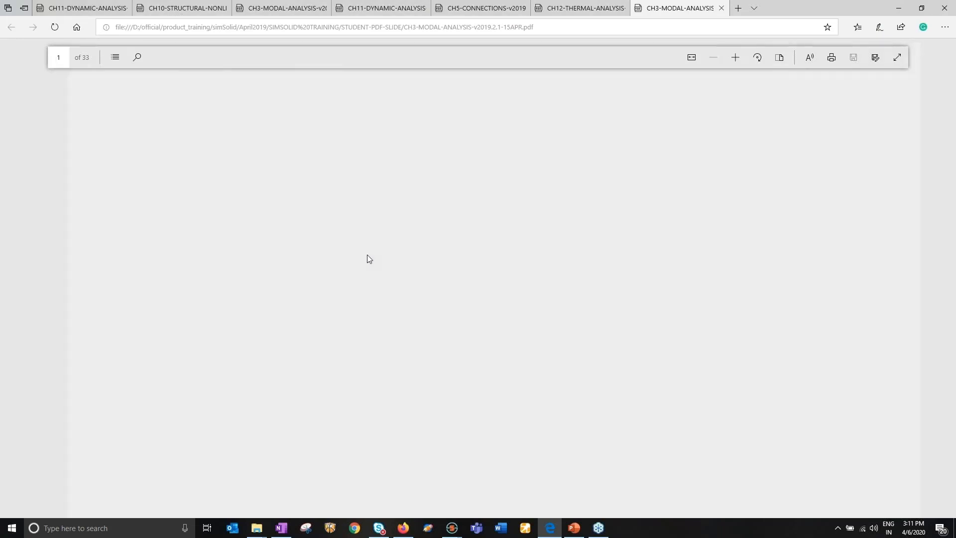
Look up the project file location for Exercise 3B, the robot modal analysis, in the PDF, and minimize the document
scroll(367, 256, down, 5)
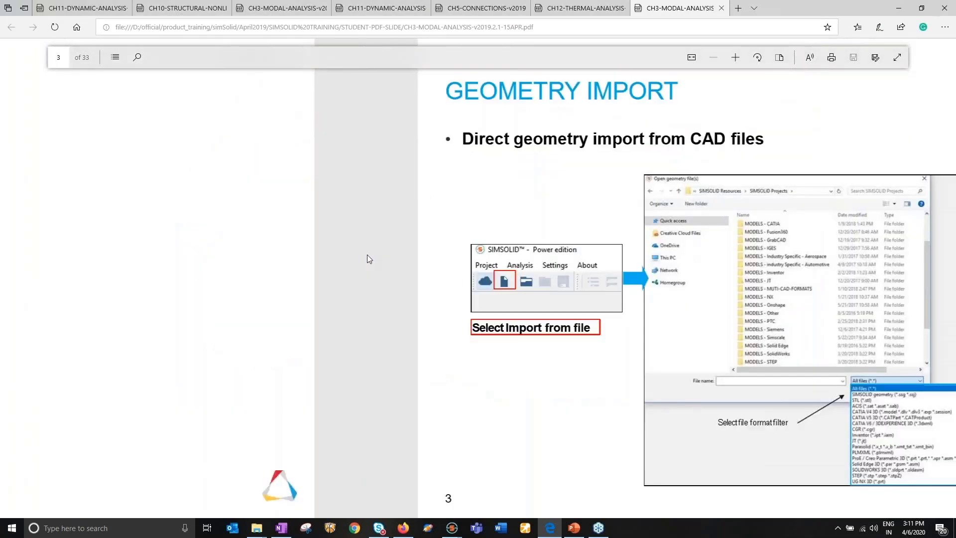
scroll(367, 255, down, 10)
scroll(369, 259, down, 5)
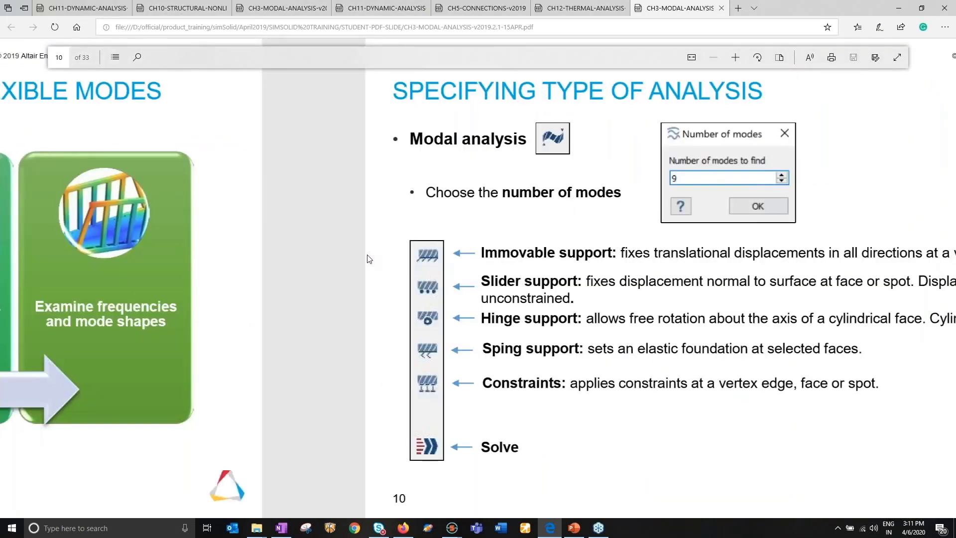
scroll(369, 259, down, 15)
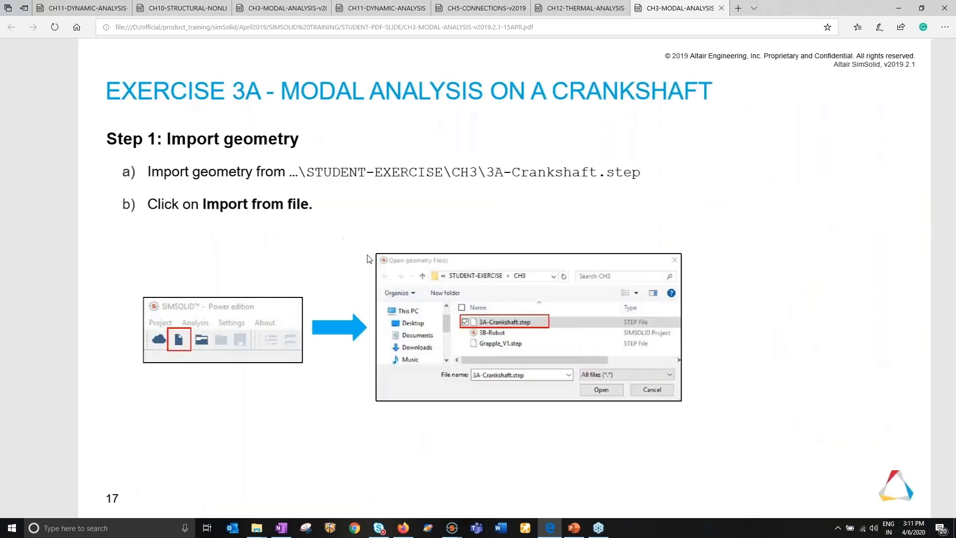
scroll(369, 258, down, 10)
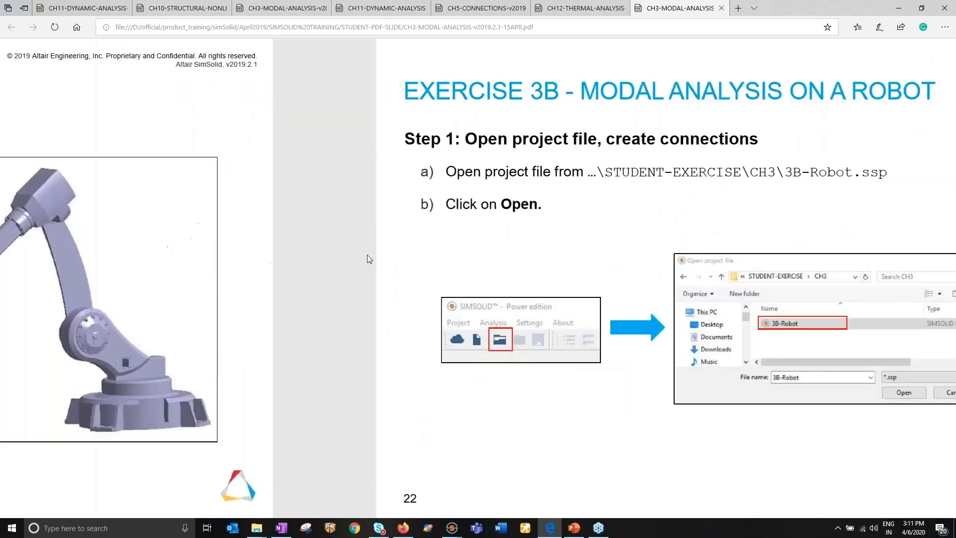
scroll(369, 259, up, 1)
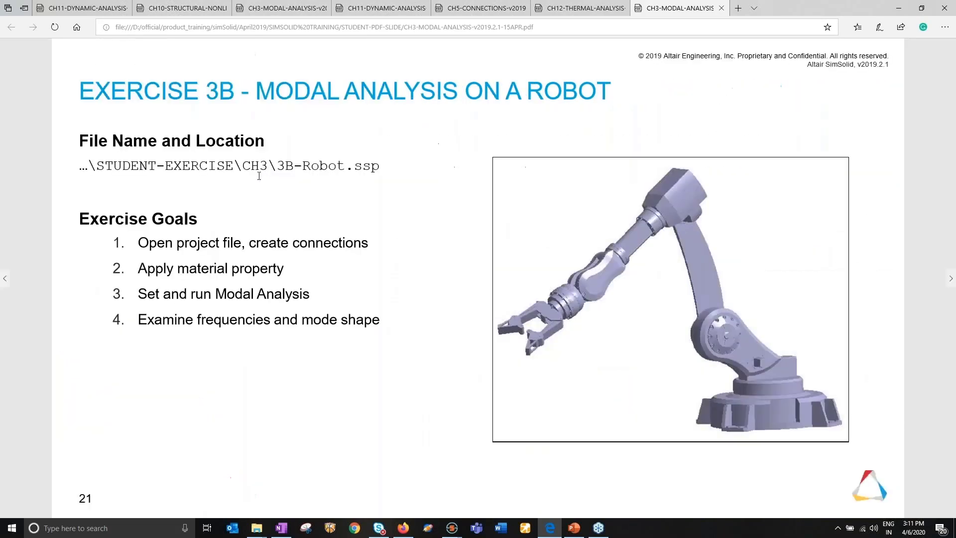
click(895, 8)
Switch to the empty SimSolid window and open the 3B-Robot project from the CH3 folder in STUDENT-EXERCISE
mouse_move(451, 527)
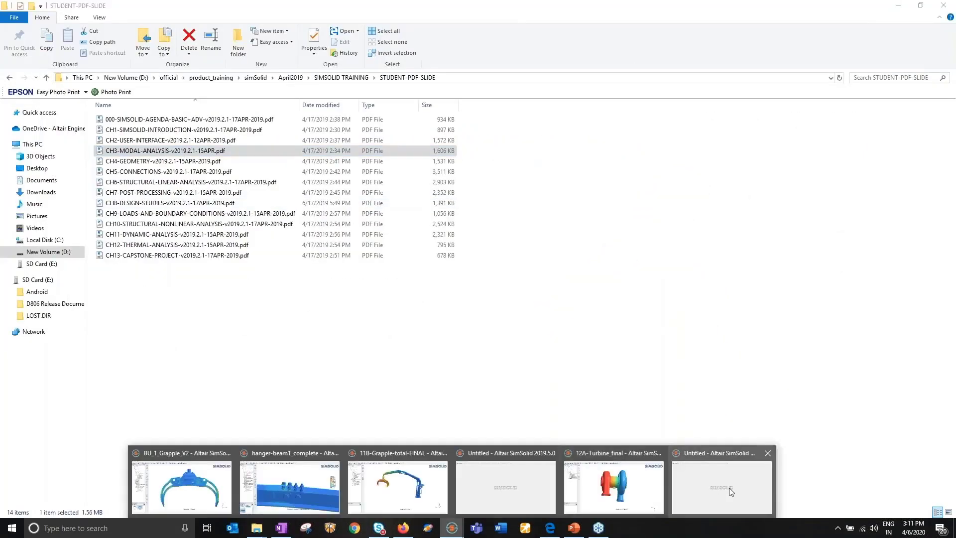
click(728, 488)
click(46, 31)
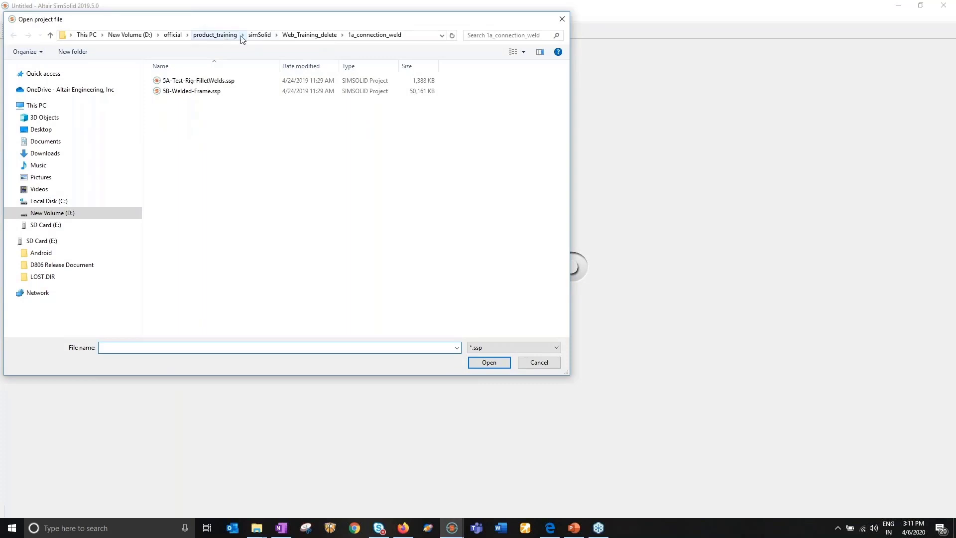
click(262, 35)
double_click(179, 112)
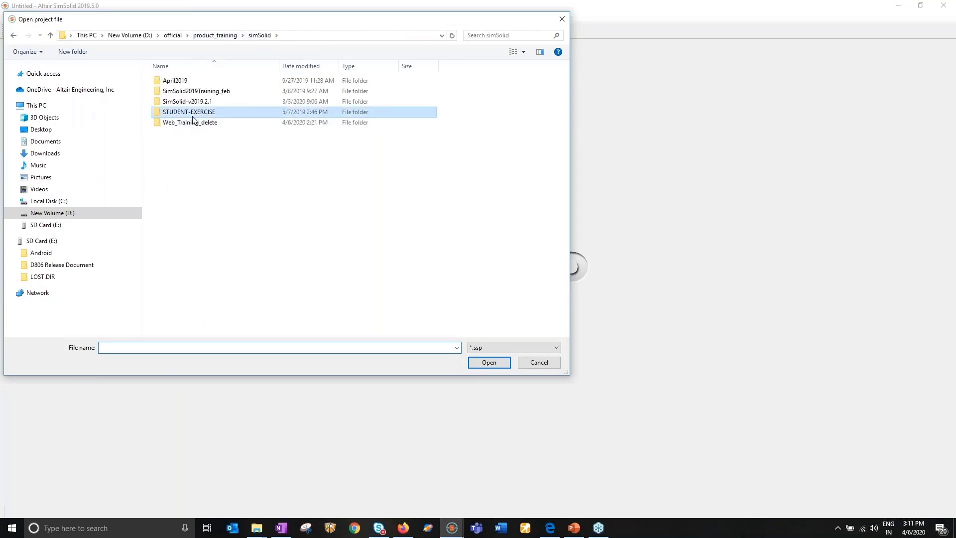
double_click(179, 83)
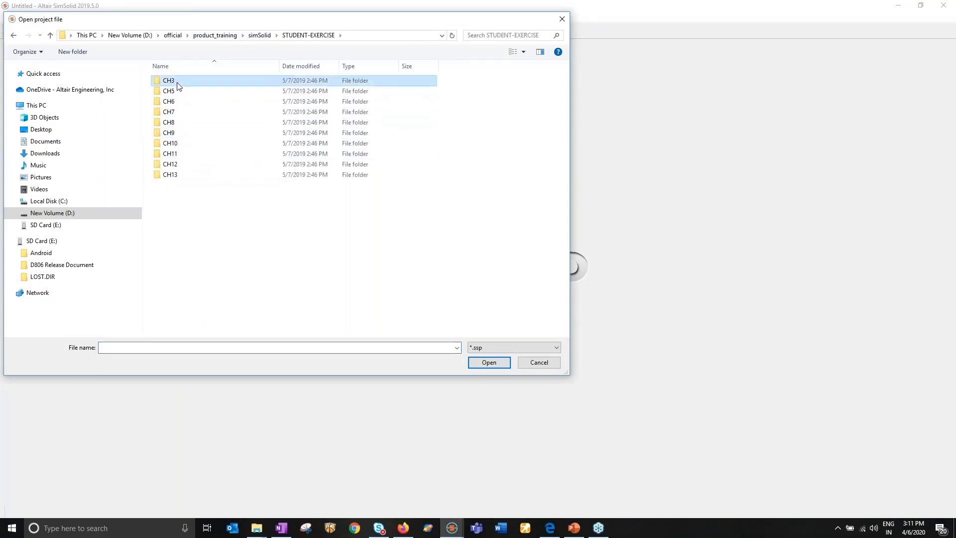
click(183, 86)
double_click(184, 82)
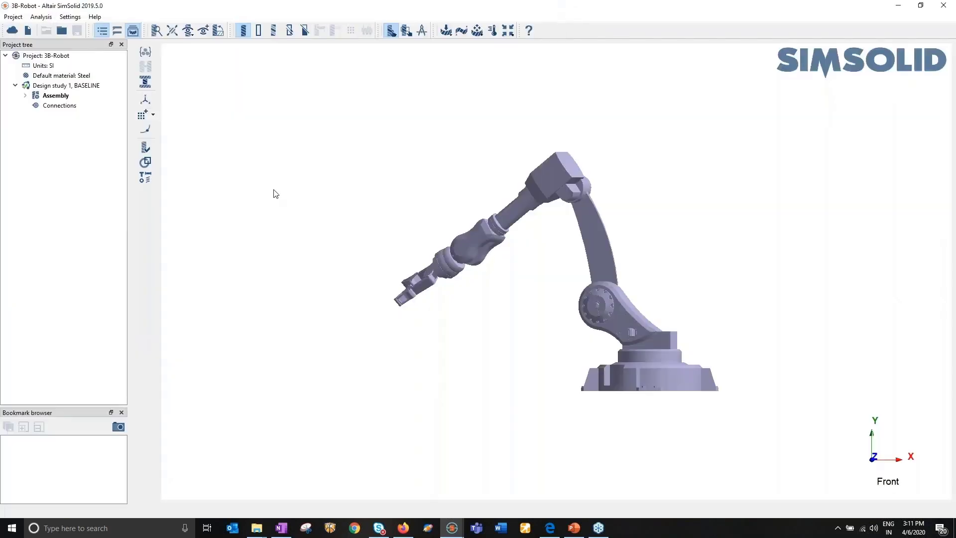
Examine the robot arm assembly from several angles and activate the Connections branch of its baseline design study
right_drag(570, 340, 514, 284)
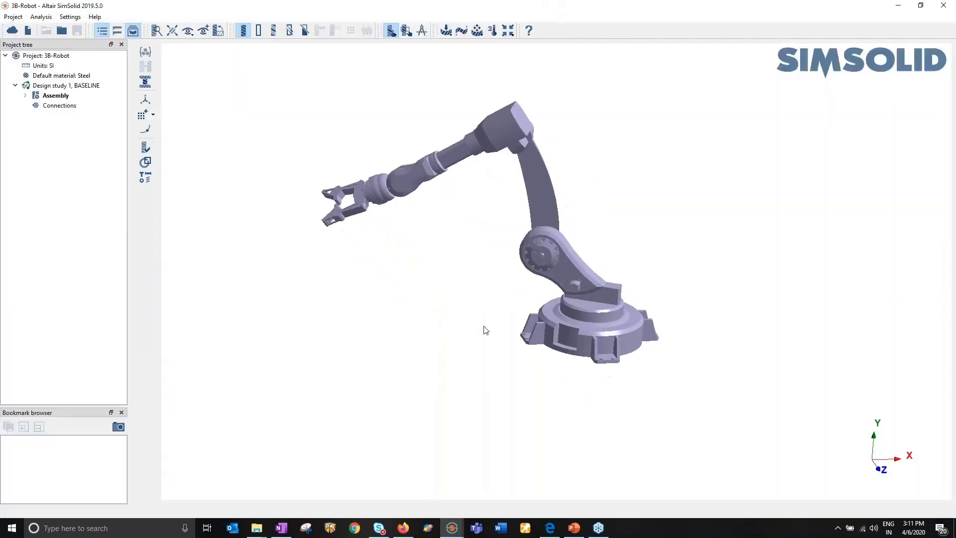
drag(483, 326, 447, 305)
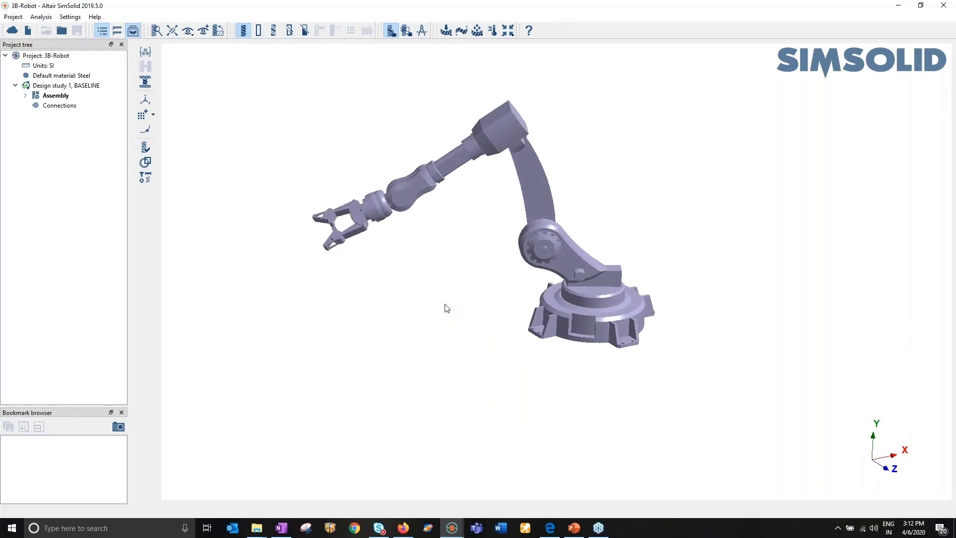
drag(477, 324, 444, 316)
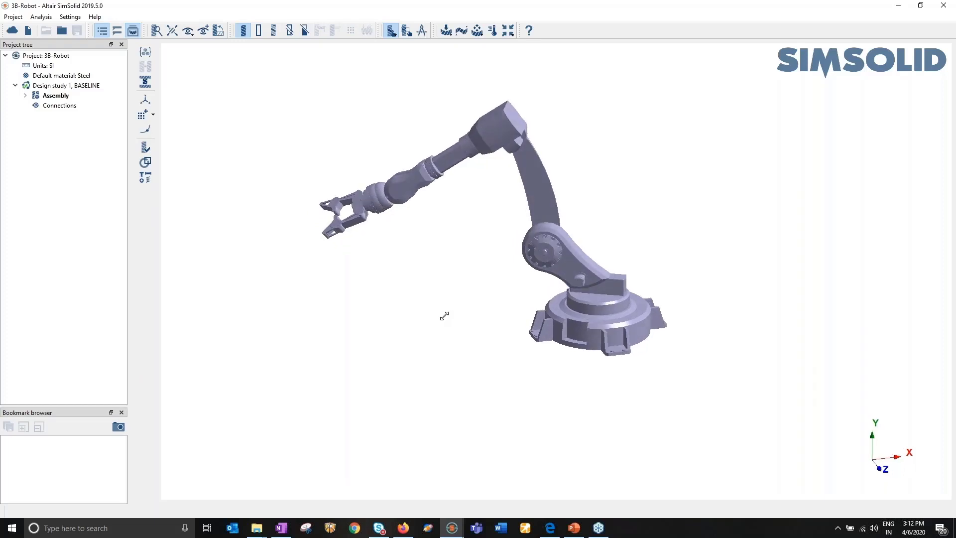
drag(483, 346, 452, 335)
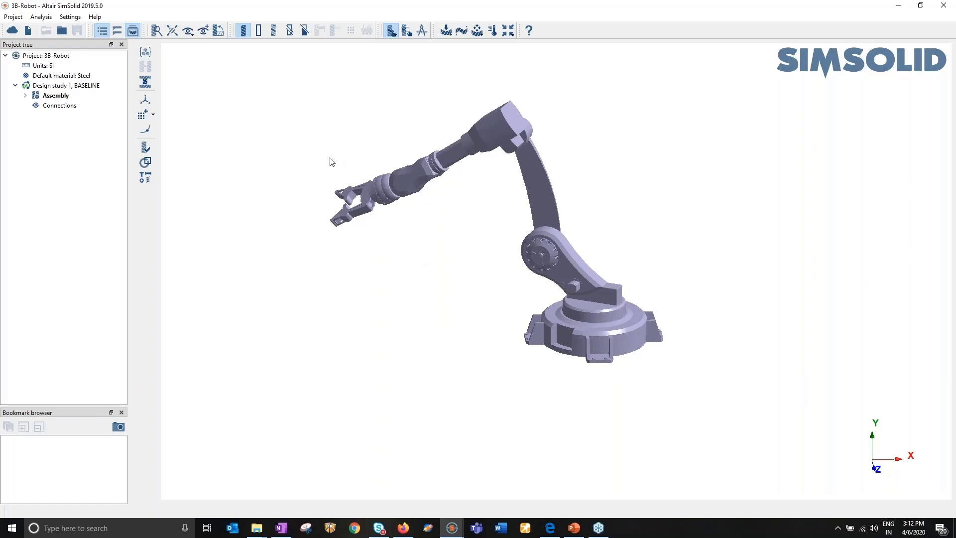
drag(458, 346, 393, 266)
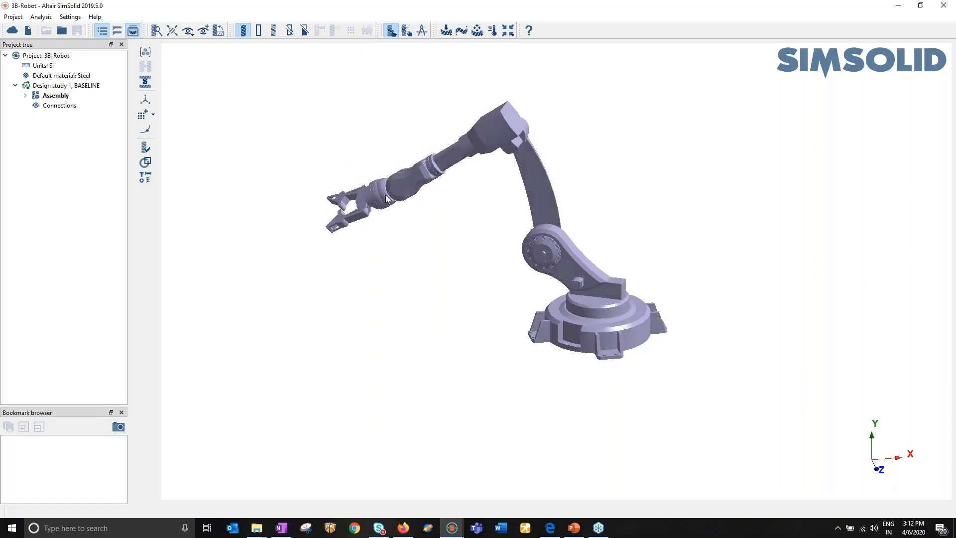
click(56, 107)
drag(447, 231, 468, 231)
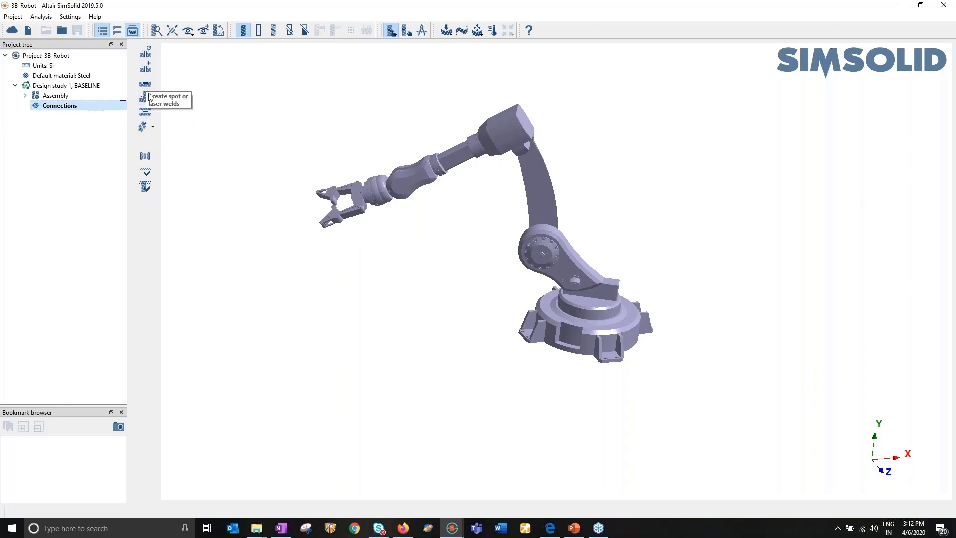
Create automatic connections for the robot assembly with the suggested gap and penetration tolerances and Normal resolution
click(152, 53)
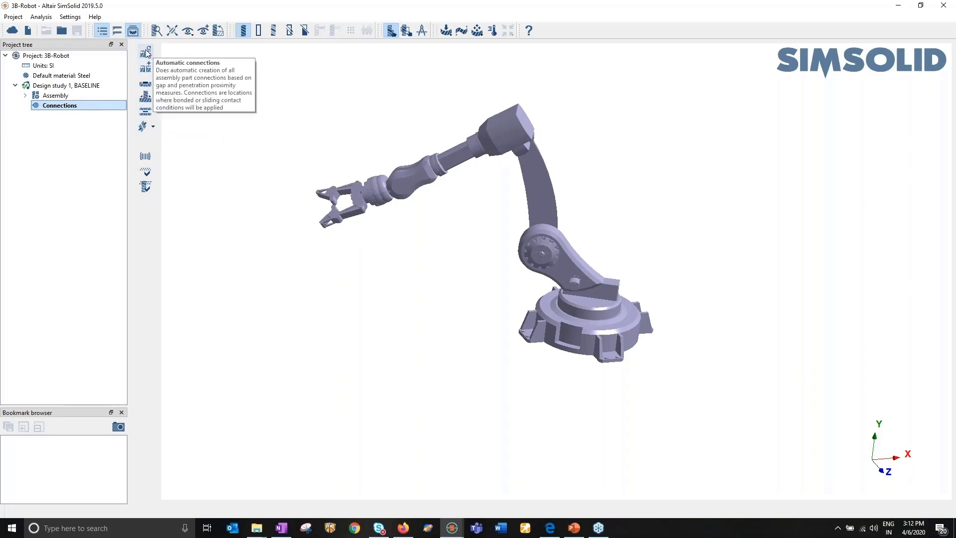
drag(201, 182, 183, 159)
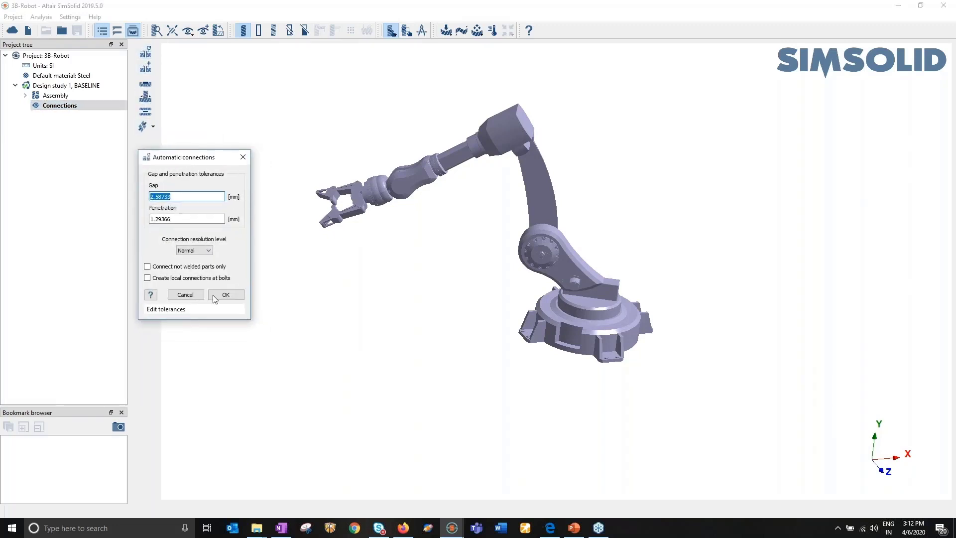
click(226, 294)
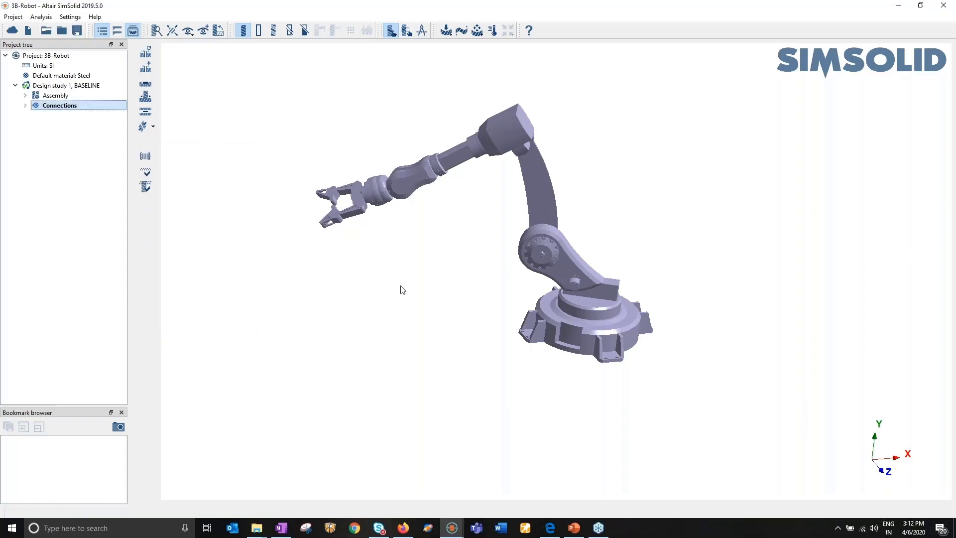
Add a modal analysis to the baseline design study and set the number of modes to find to 9
drag(402, 290, 377, 289)
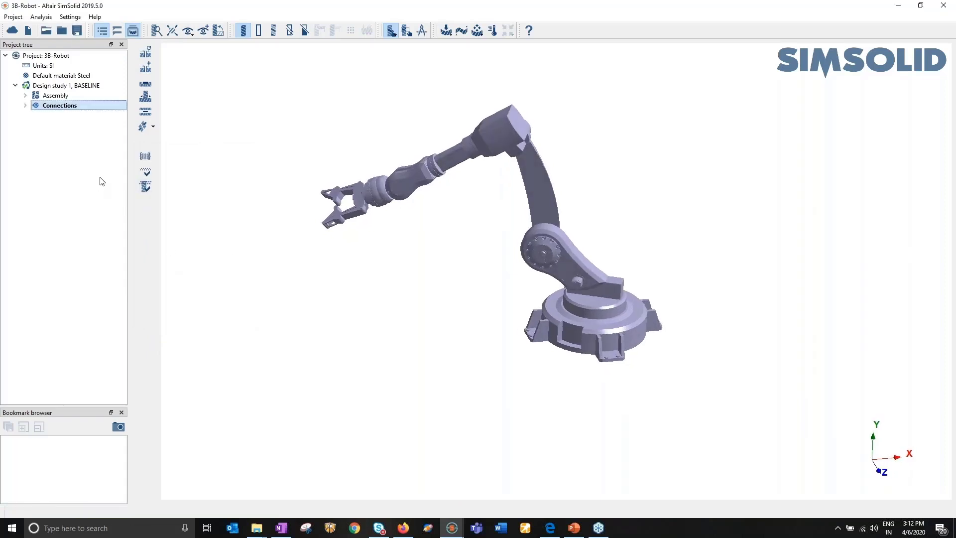
drag(519, 362, 514, 299)
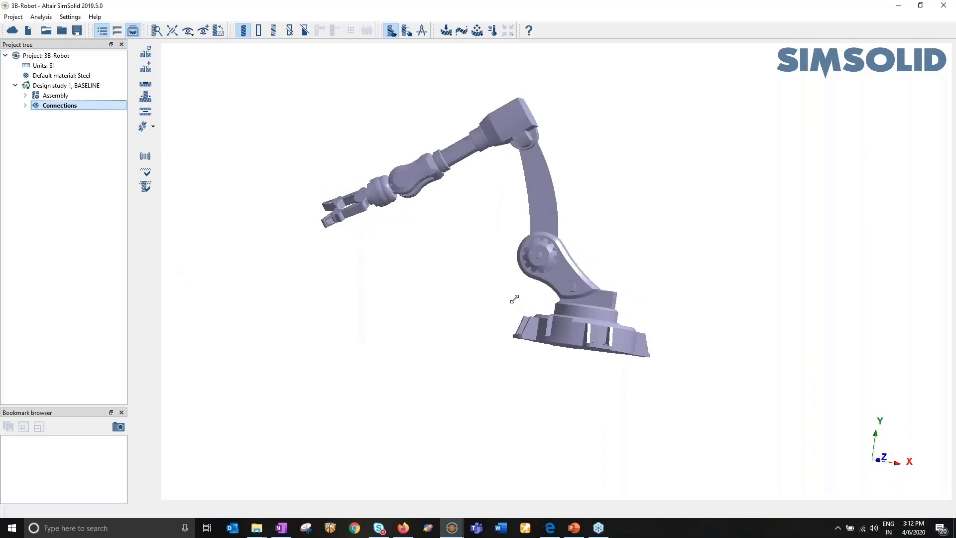
click(462, 32)
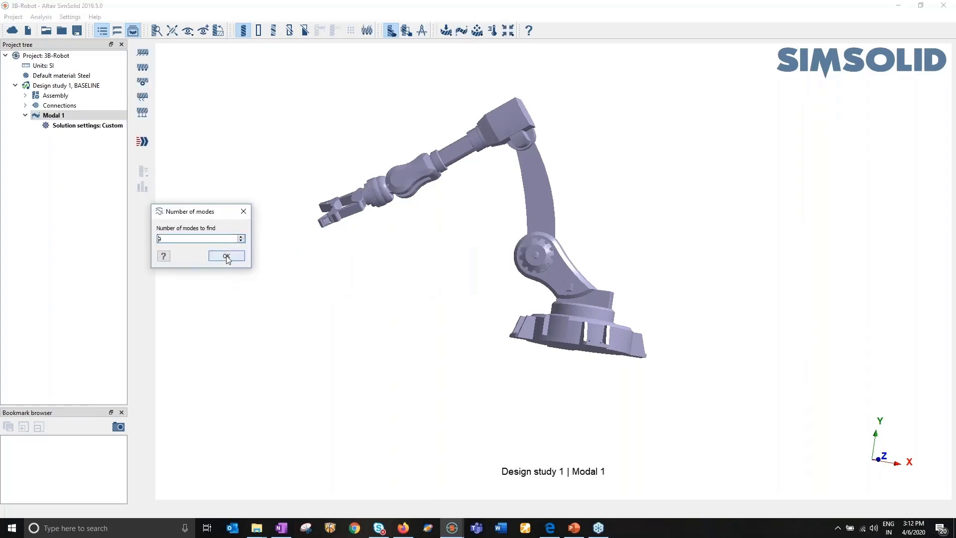
click(222, 257)
Apply an immovable constraint to the underside face of the robot base
drag(442, 354, 427, 284)
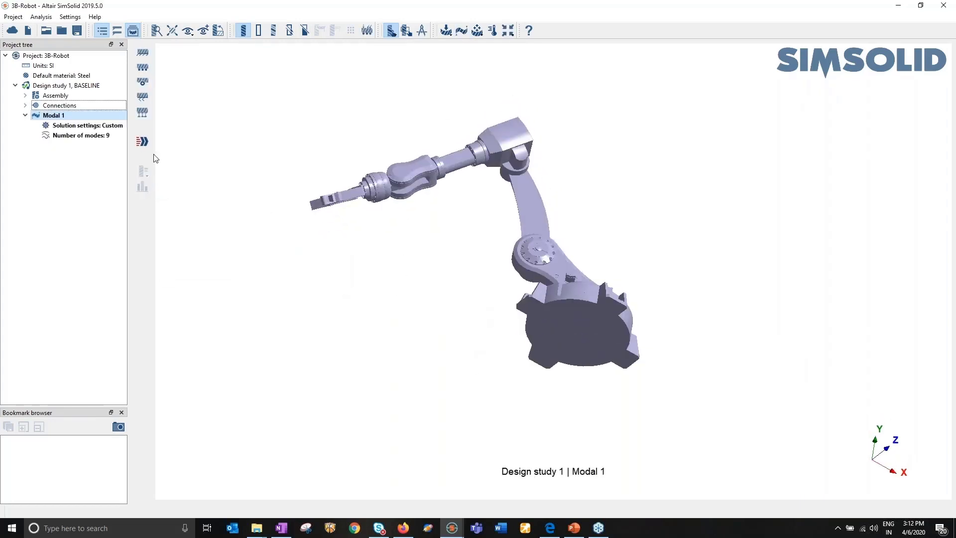
click(147, 55)
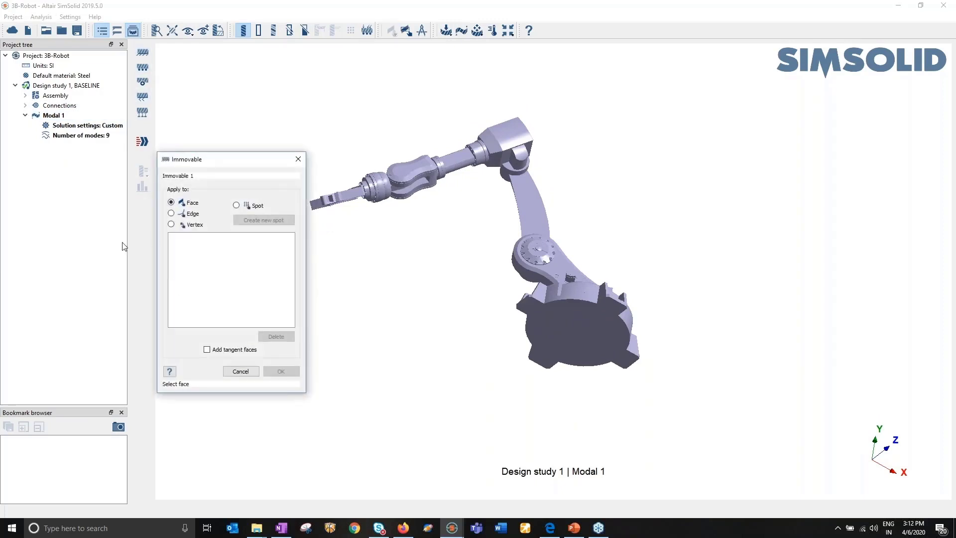
click(577, 336)
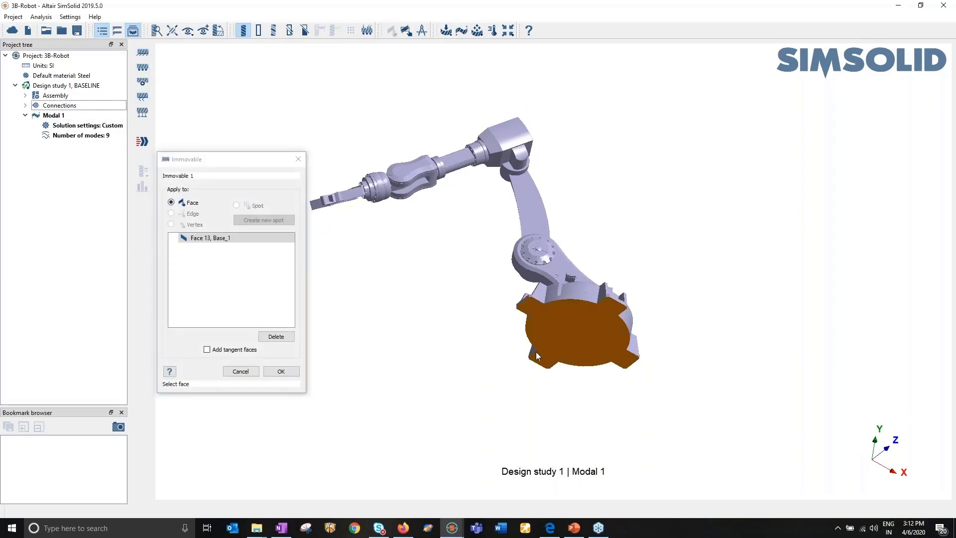
click(280, 372)
Solve the modal analysis, assigning the default material to the parts that have none
drag(386, 322, 328, 303)
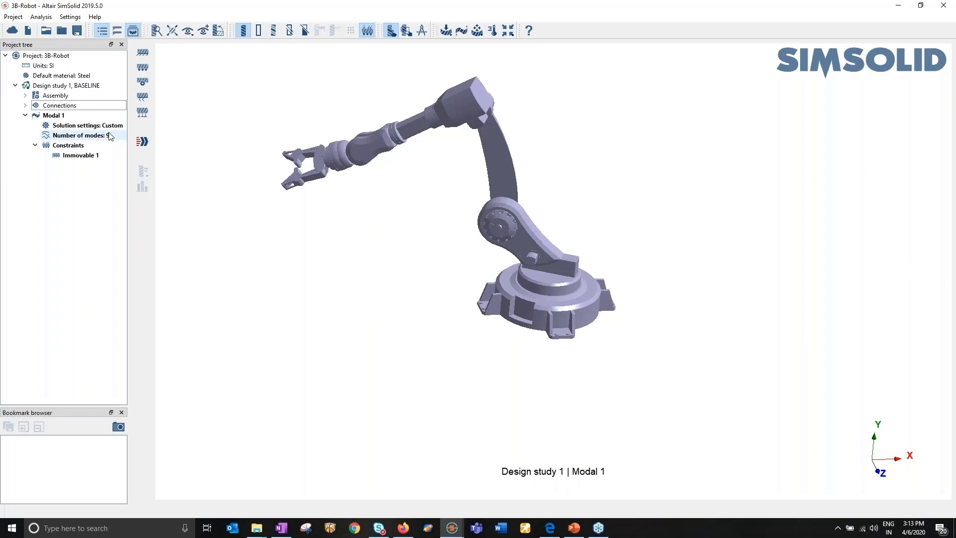
click(145, 146)
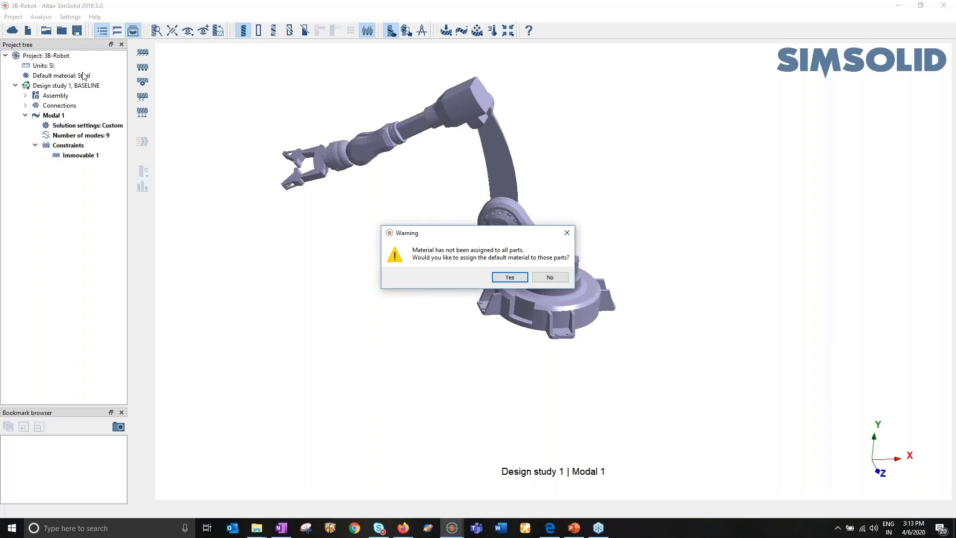
click(510, 277)
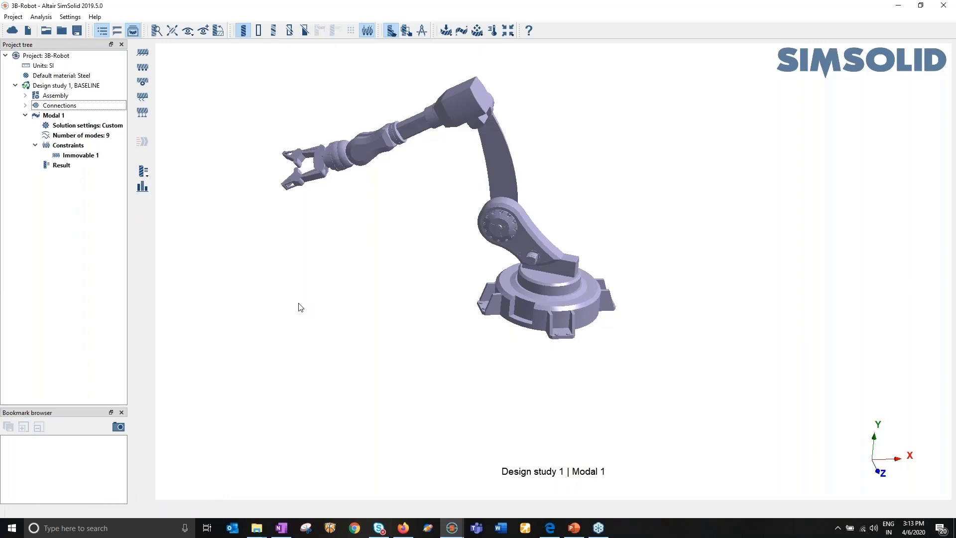
Plot the displacement magnitude of the modal result and animate the first mode shape
click(68, 166)
click(144, 171)
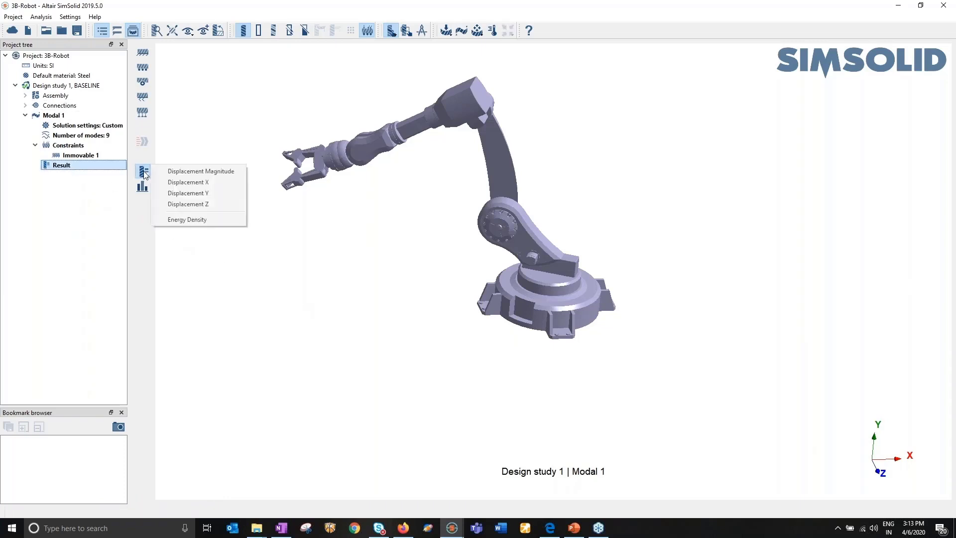
click(194, 171)
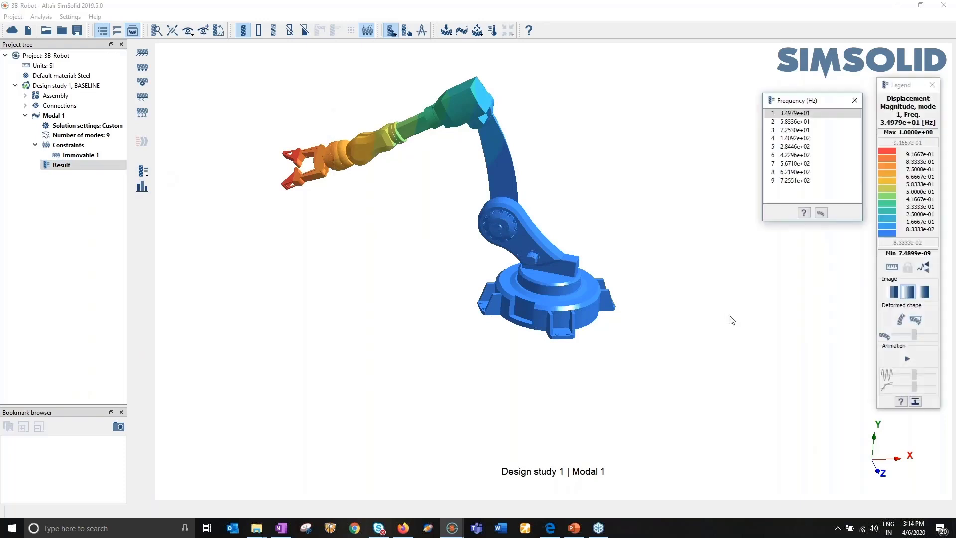
click(905, 358)
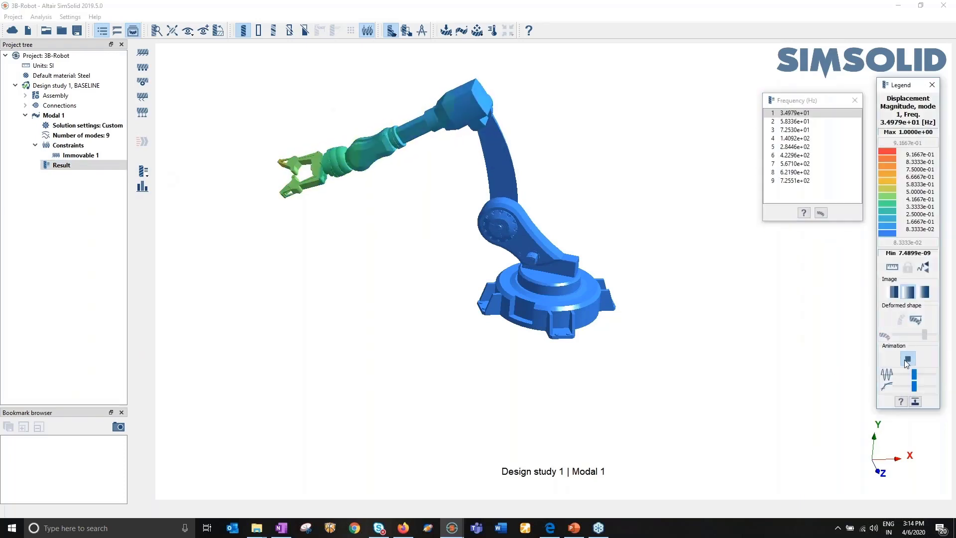
Step through the animated mode shapes for modes 2, 4, 6, 7, 8 and 9, and return to mode 1
click(792, 123)
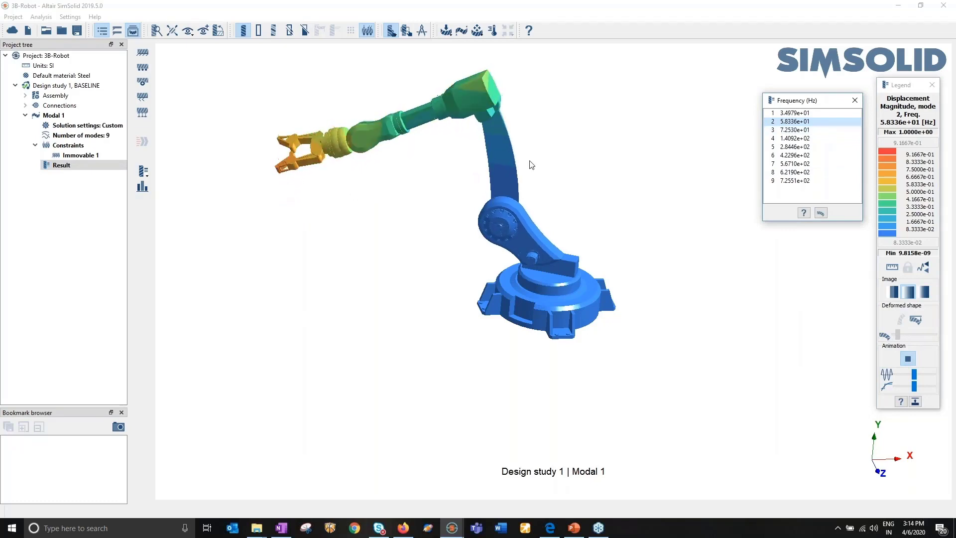
click(796, 138)
click(801, 155)
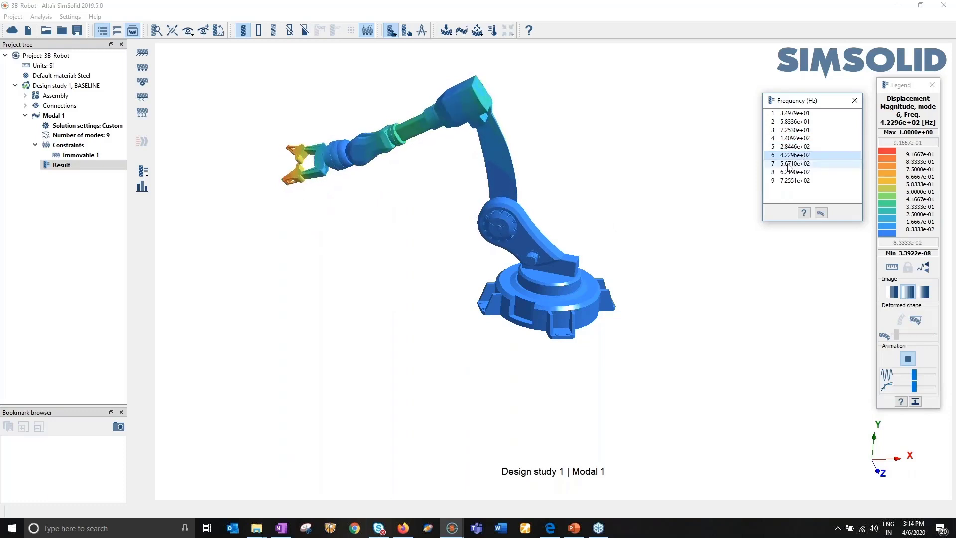
click(787, 164)
click(797, 173)
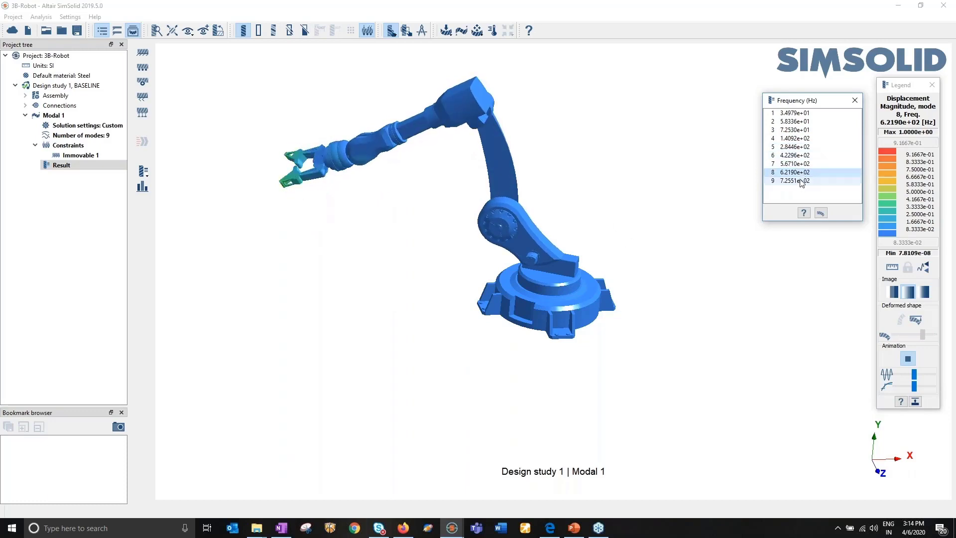
click(801, 181)
click(795, 113)
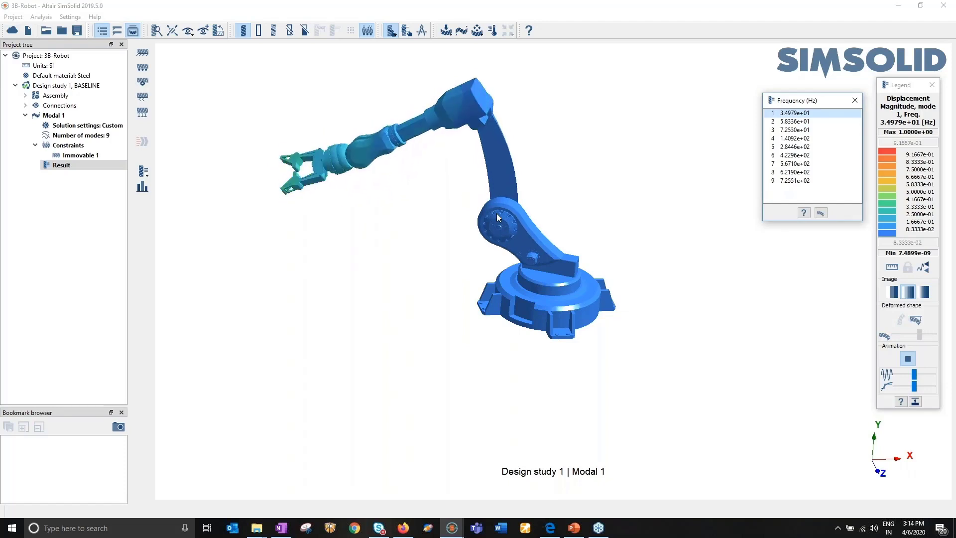
Restart the mode 1 animation, examine the arm's motion from several angles, and stop the playback
click(907, 360)
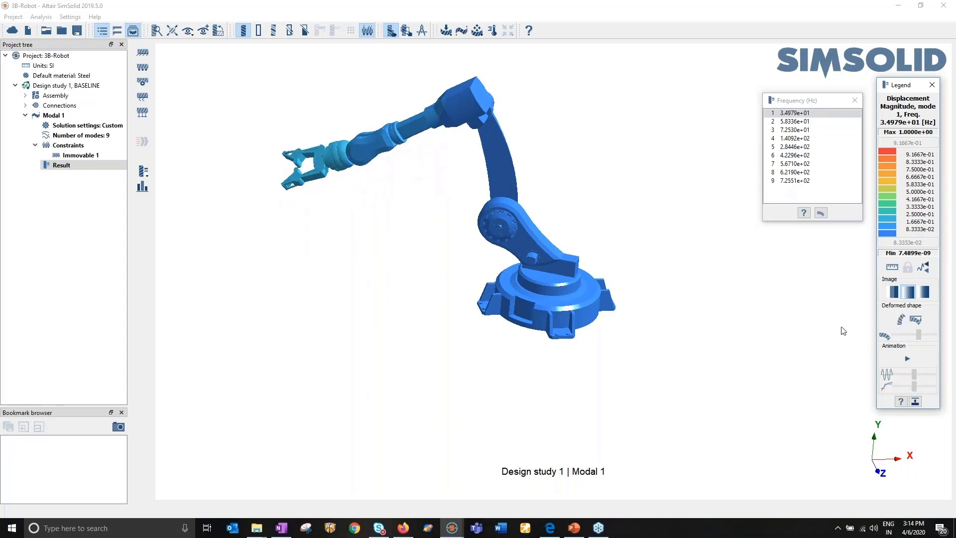
click(787, 116)
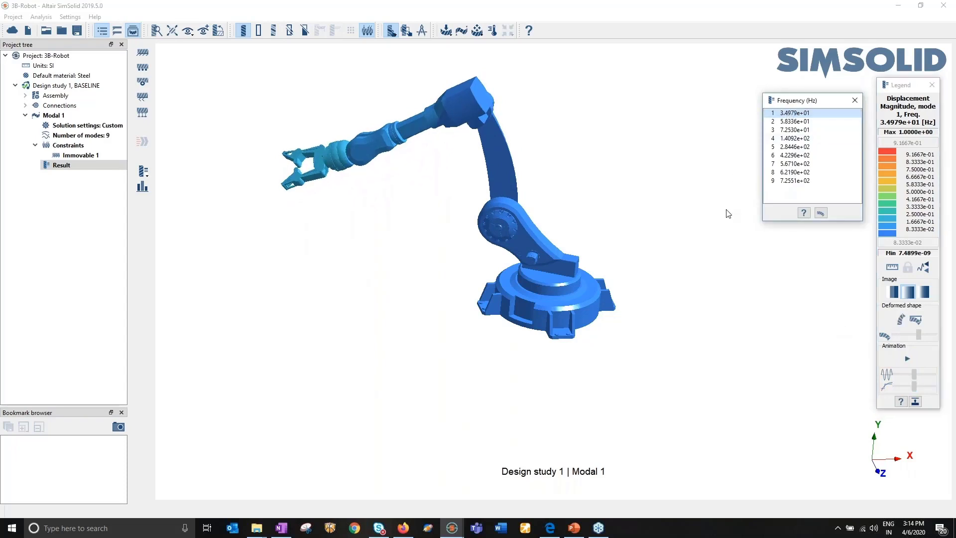
click(907, 360)
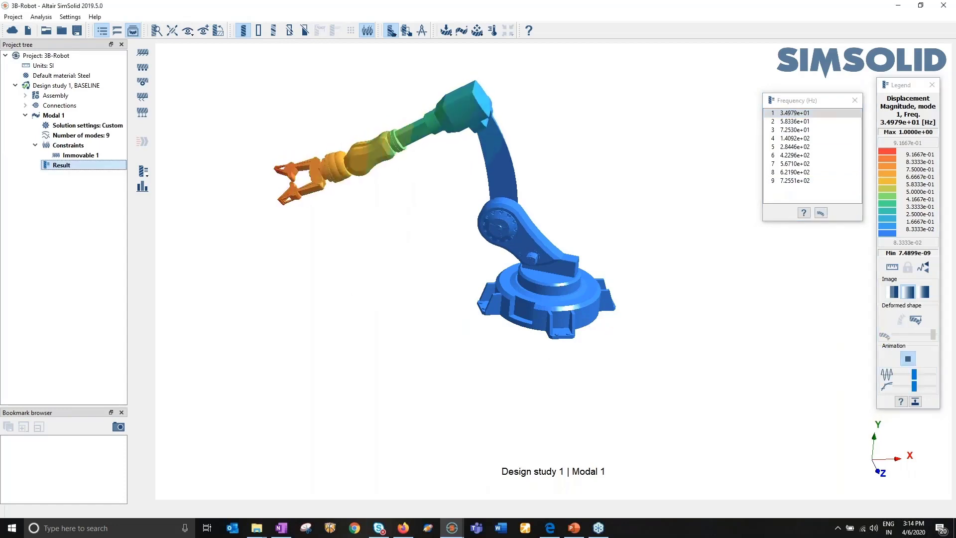
middle_drag(592, 303, 561, 348)
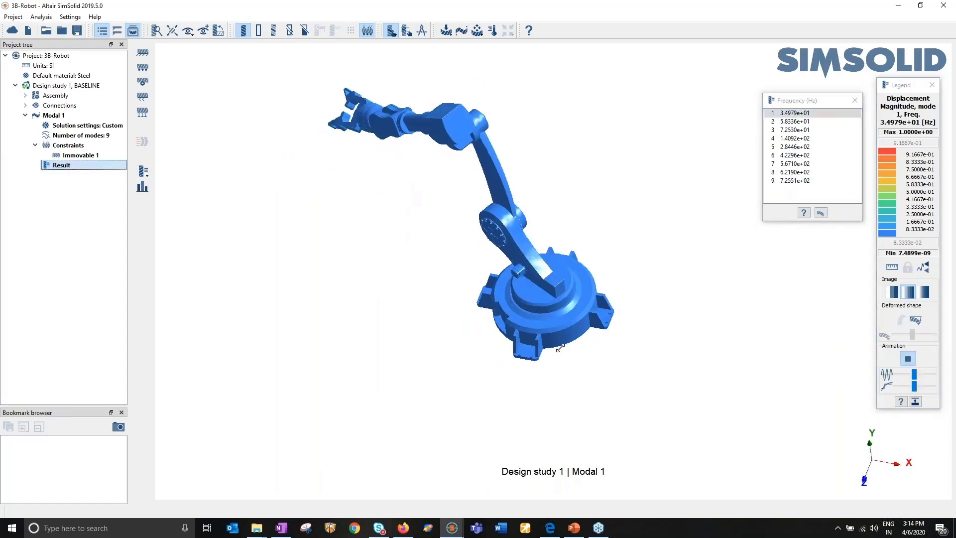
middle_drag(561, 348, 585, 331)
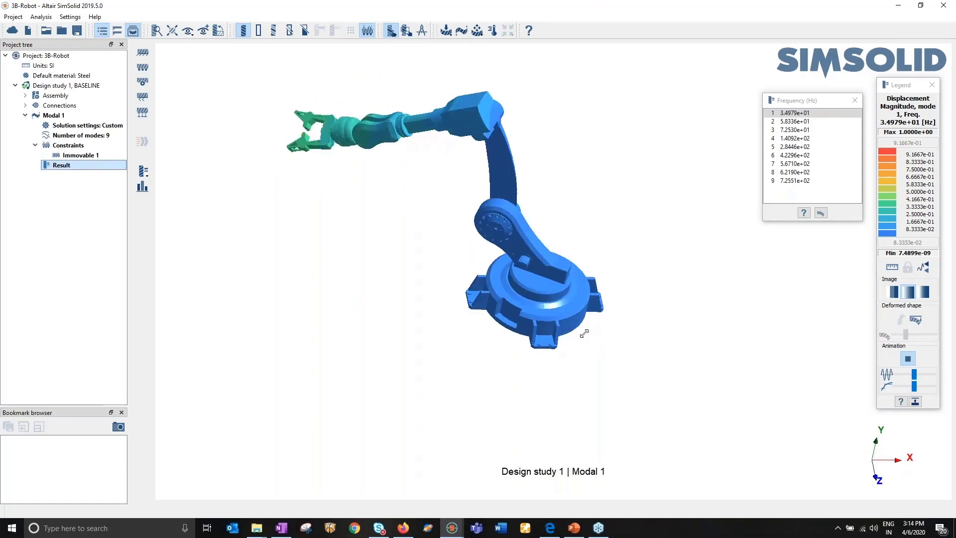
click(913, 358)
Rank the parts by amplitude for mode 1 and highlight each of the five listed parts in turn
click(820, 213)
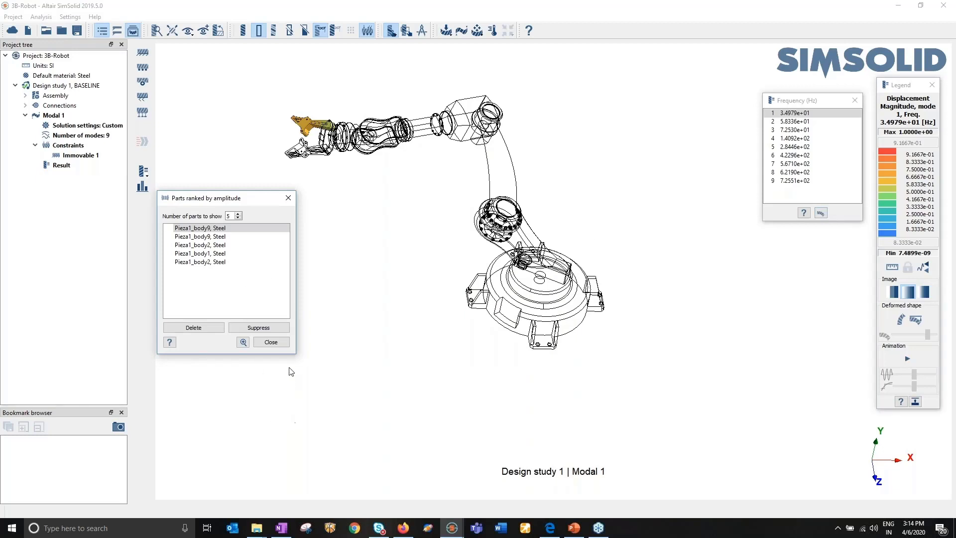
mouse_move(294, 355)
mouse_down()
mouse_move(309, 357)
mouse_move(312, 392)
mouse_move(290, 326)
mouse_move(283, 342)
mouse_up()
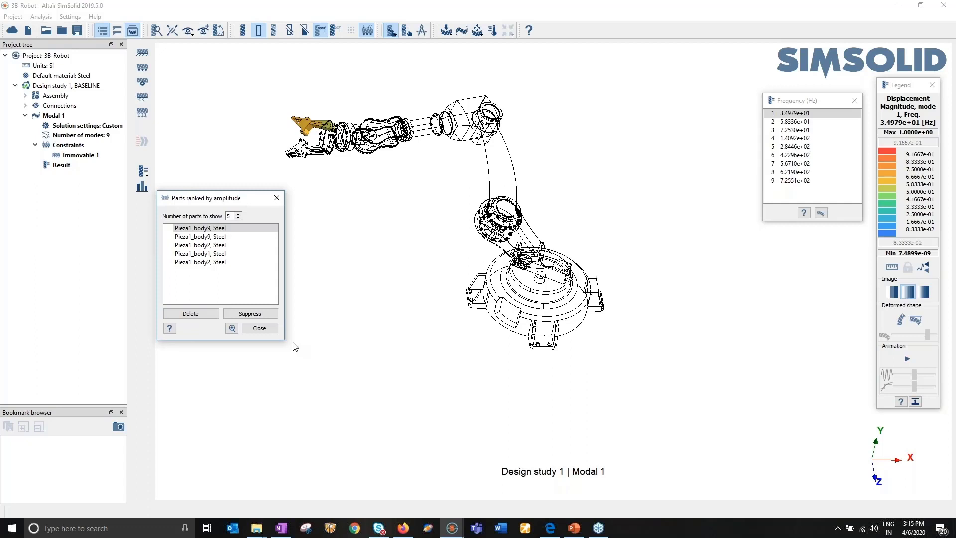
click(220, 229)
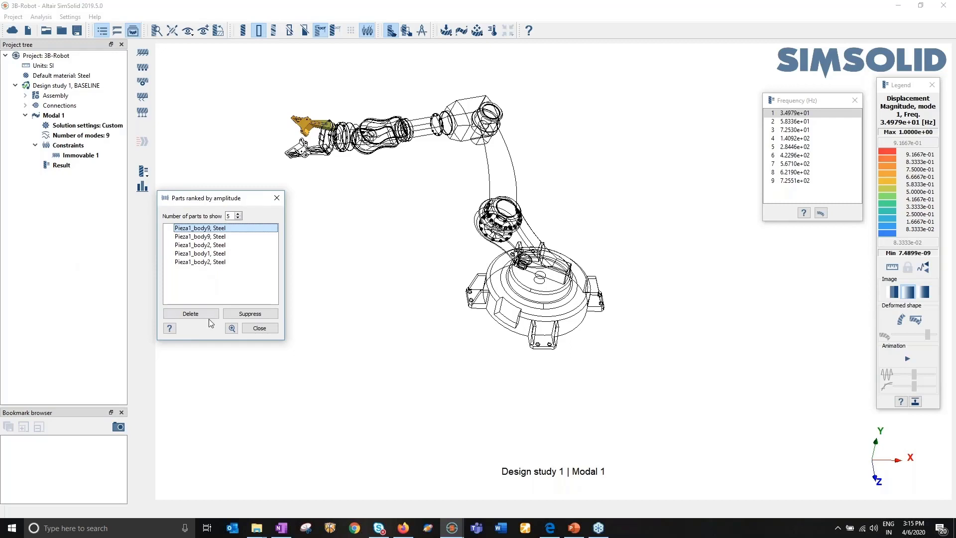
click(205, 237)
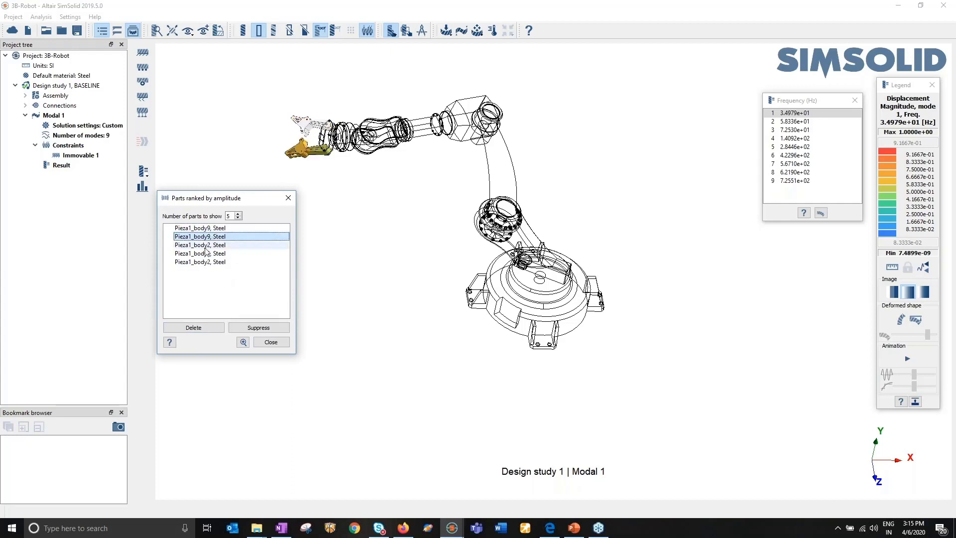
click(211, 245)
click(221, 253)
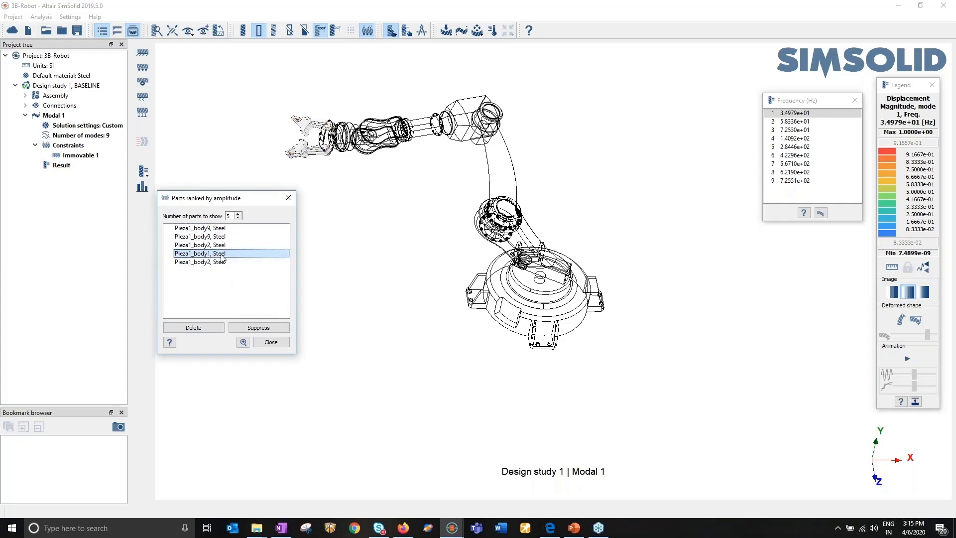
click(225, 262)
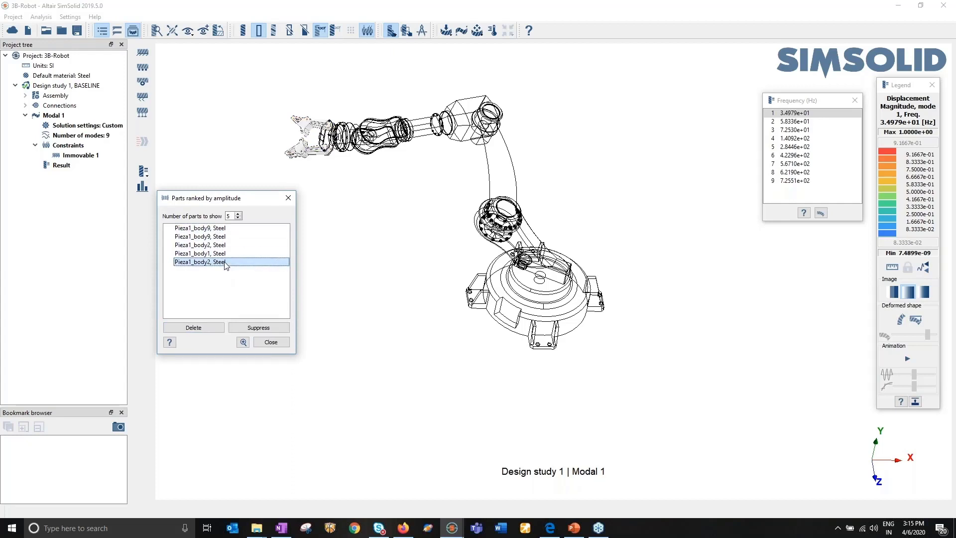
Highlight the top-ranked part, Pieza1_body9, and examine it close up on the wireframe gripper
click(219, 228)
scroll(325, 167, up, 3)
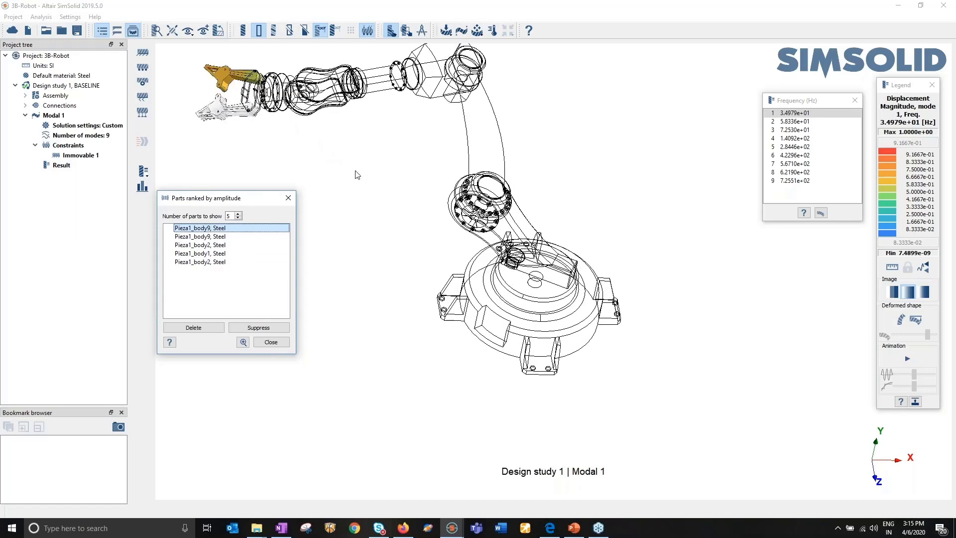
right_drag(355, 171, 539, 331)
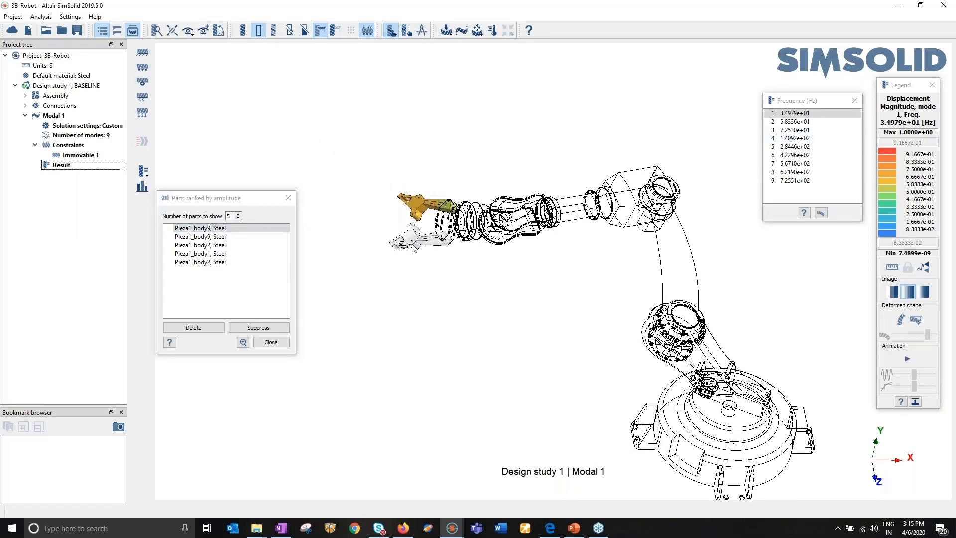
drag(513, 244, 460, 217)
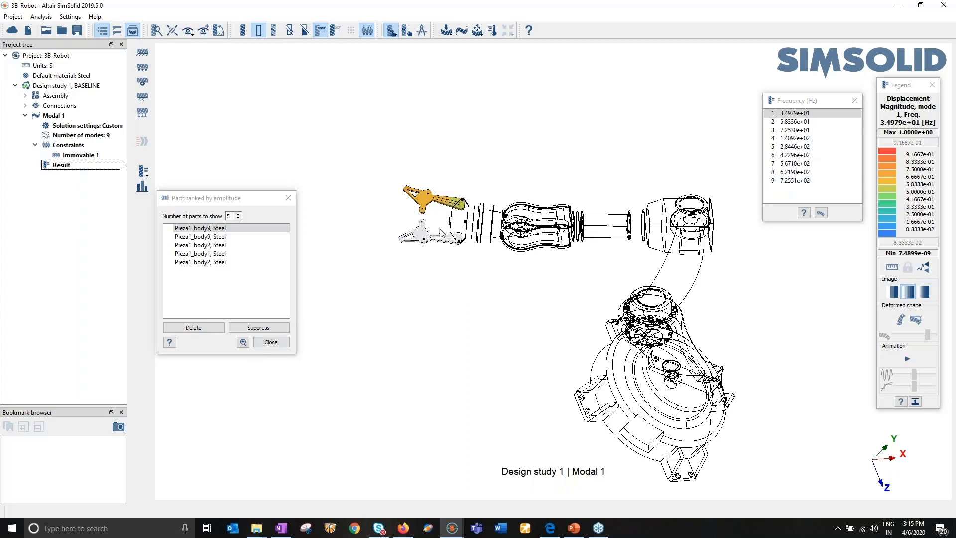
Close the parts ranking by amplitude and show the modal participation factors in a table enlarged to fit all modes
click(273, 344)
mouse_move(595, 301)
mouse_down()
mouse_move(571, 300)
mouse_move(591, 294)
mouse_up()
right_drag(591, 294, 542, 285)
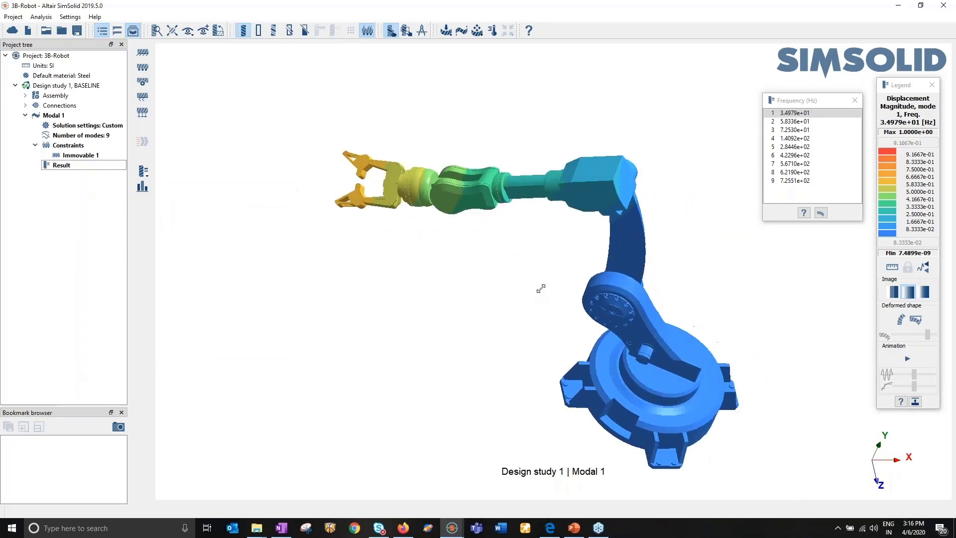
click(143, 187)
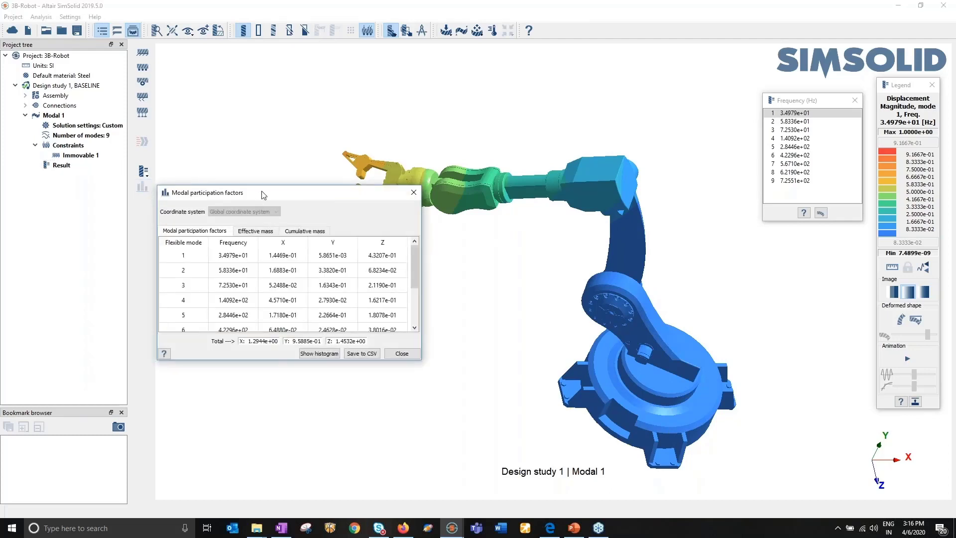
drag(264, 195, 192, 142)
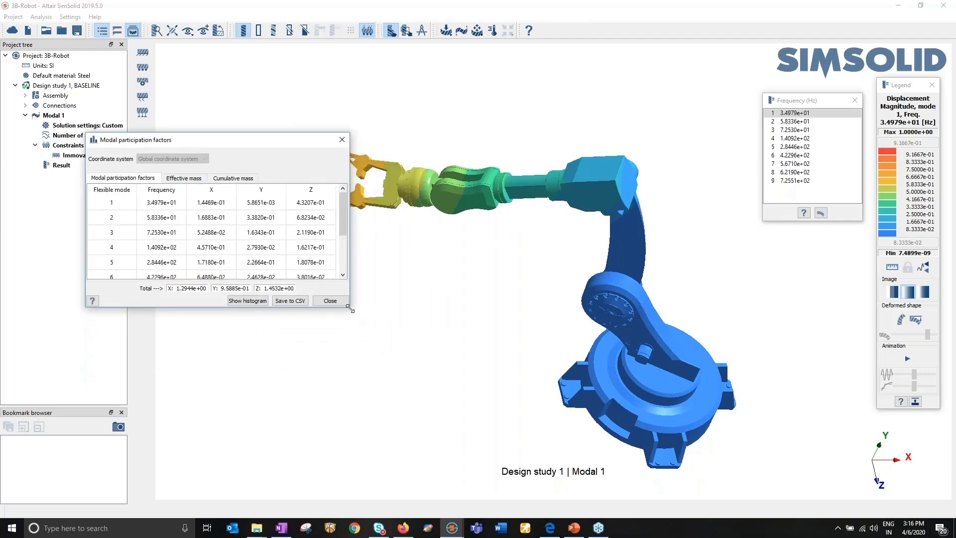
drag(350, 307, 351, 399)
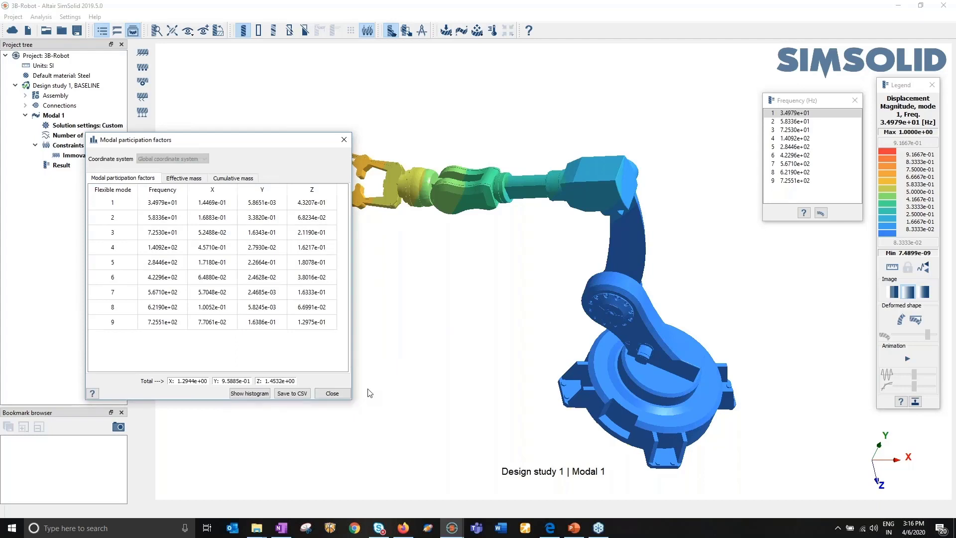
Sort the modal participation factors by the X direction and by the Z direction, and close the table
click(523, 329)
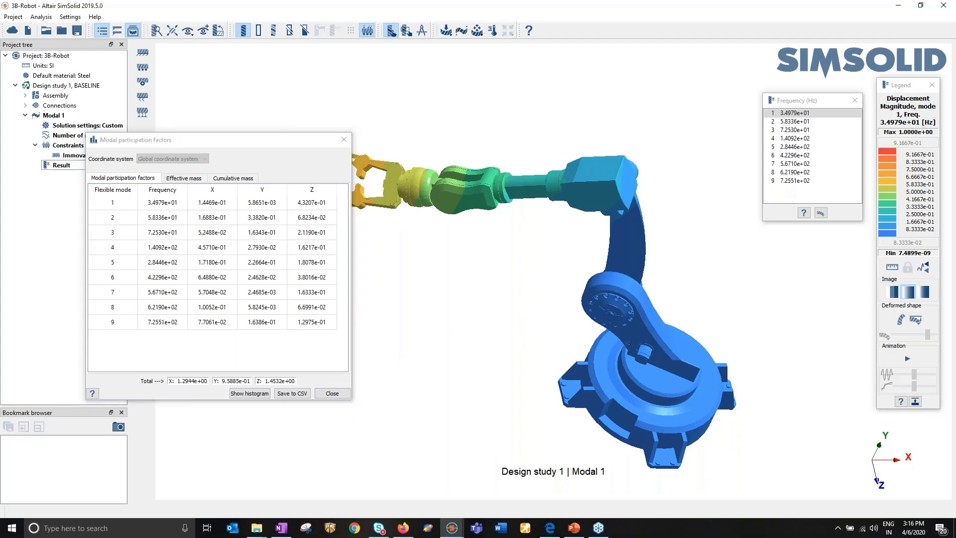
drag(522, 323, 521, 294)
right_drag(521, 292, 508, 255)
drag(590, 232, 572, 207)
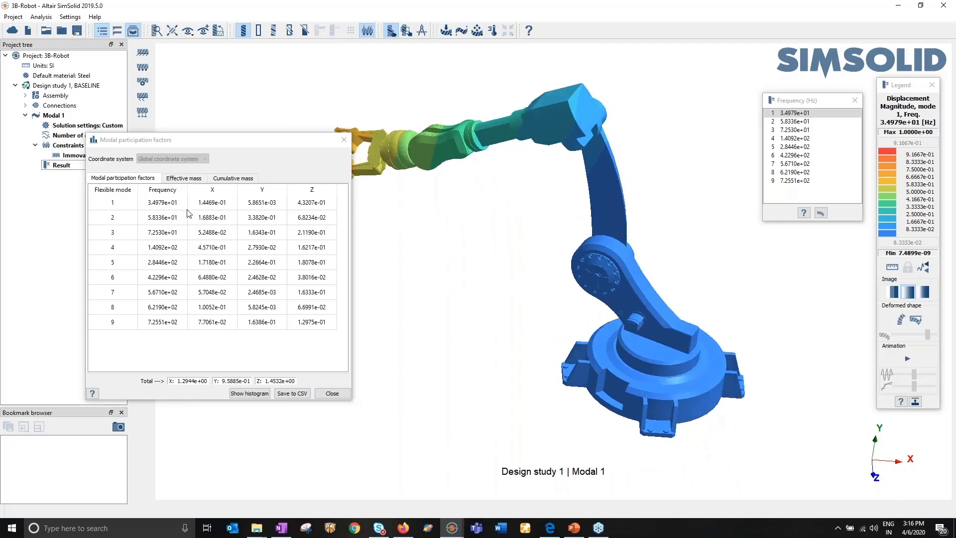
click(225, 191)
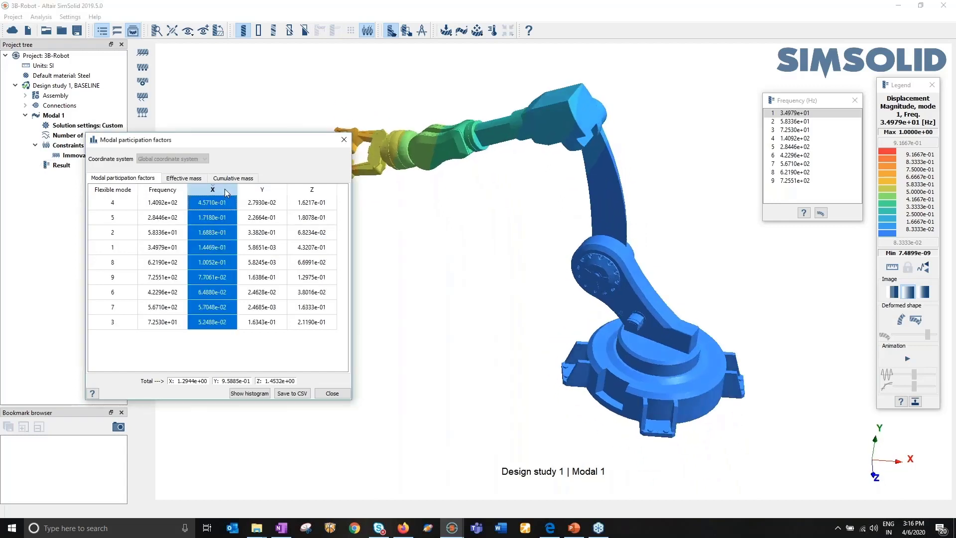
click(225, 191)
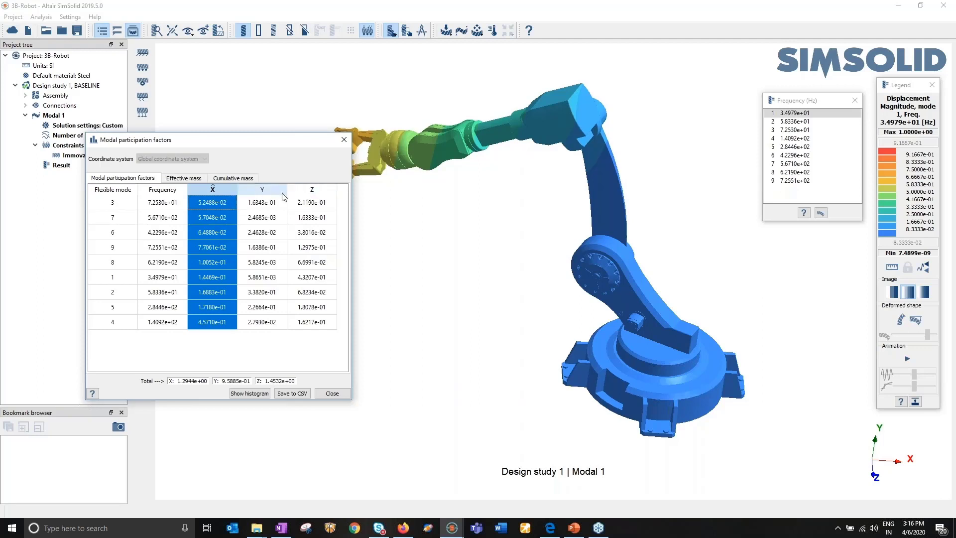
click(309, 191)
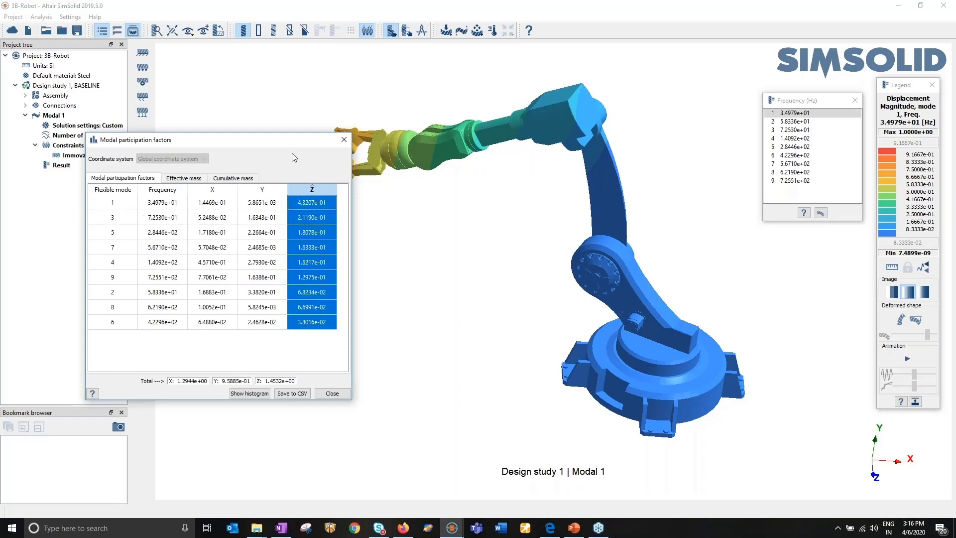
click(343, 139)
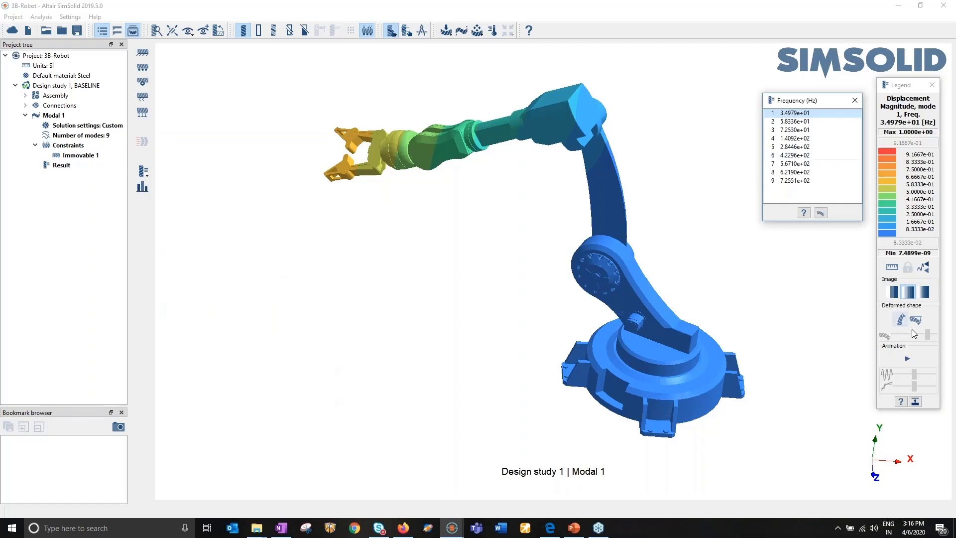
Animate the first mode shape of the robot arm, view it from different angles and stop the animation
click(907, 359)
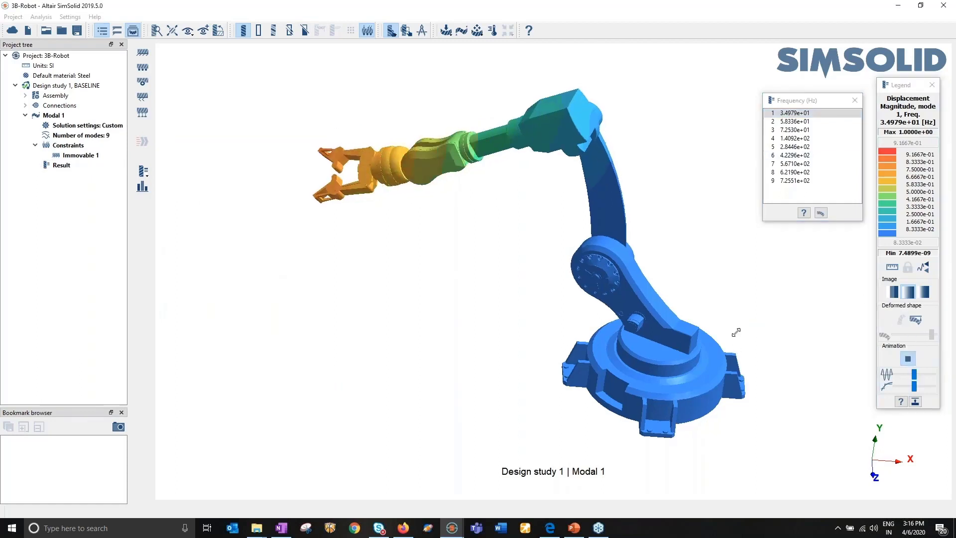
drag(732, 390, 685, 361)
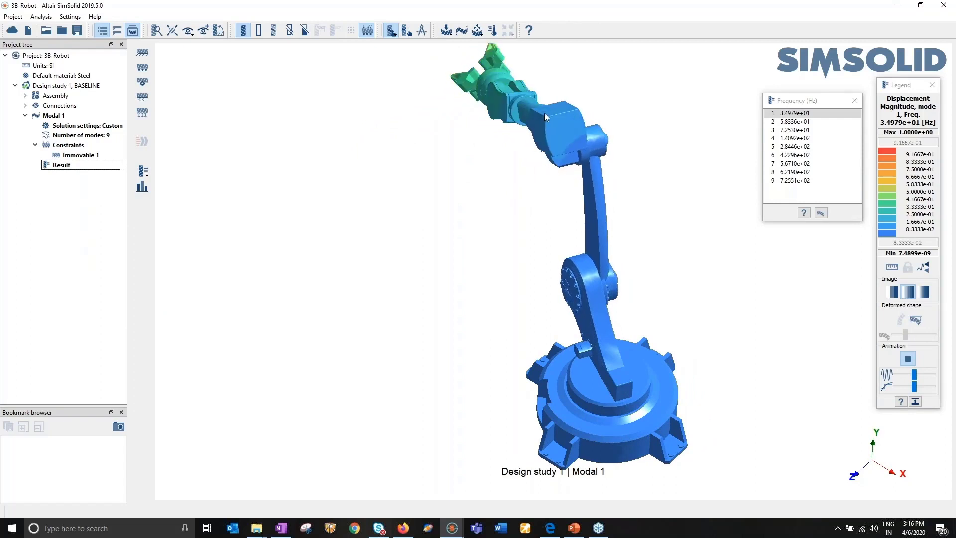
drag(483, 324, 501, 333)
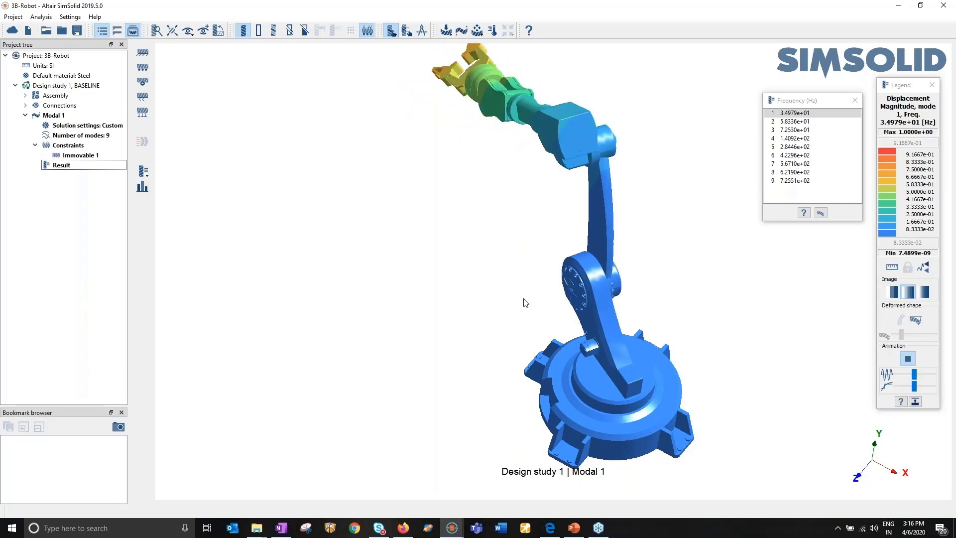
click(907, 358)
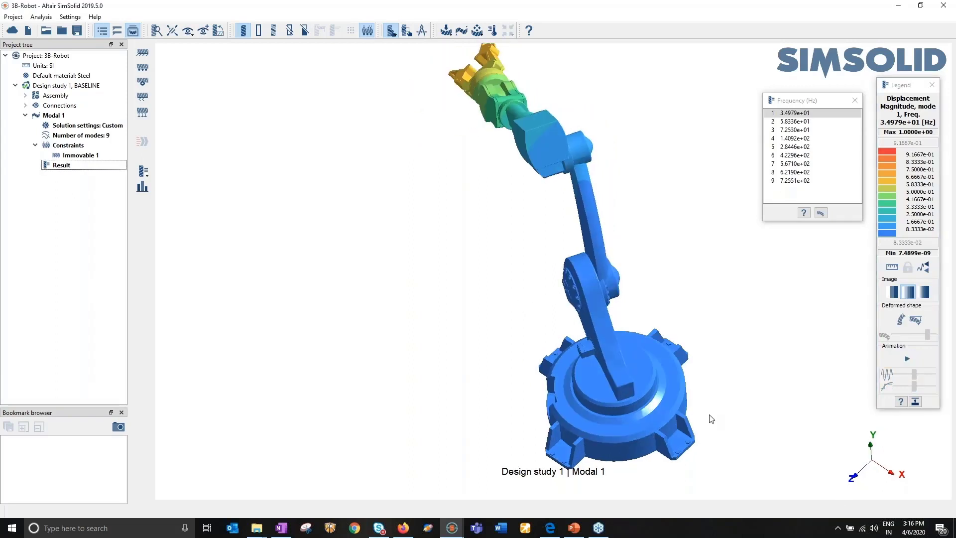
drag(709, 414, 654, 363)
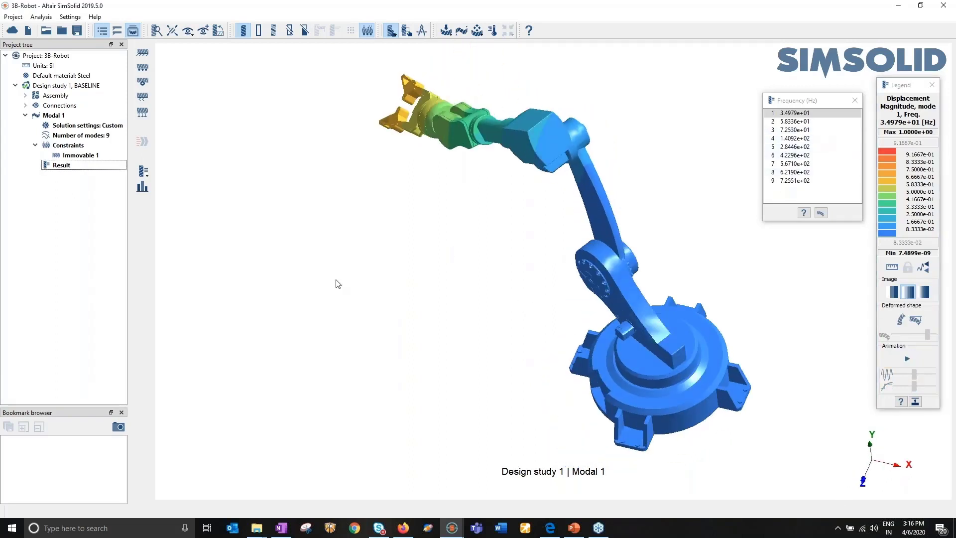
Reopen the modal participation factors in an enlarged table and compare the modes sorted by Z and by X
click(143, 187)
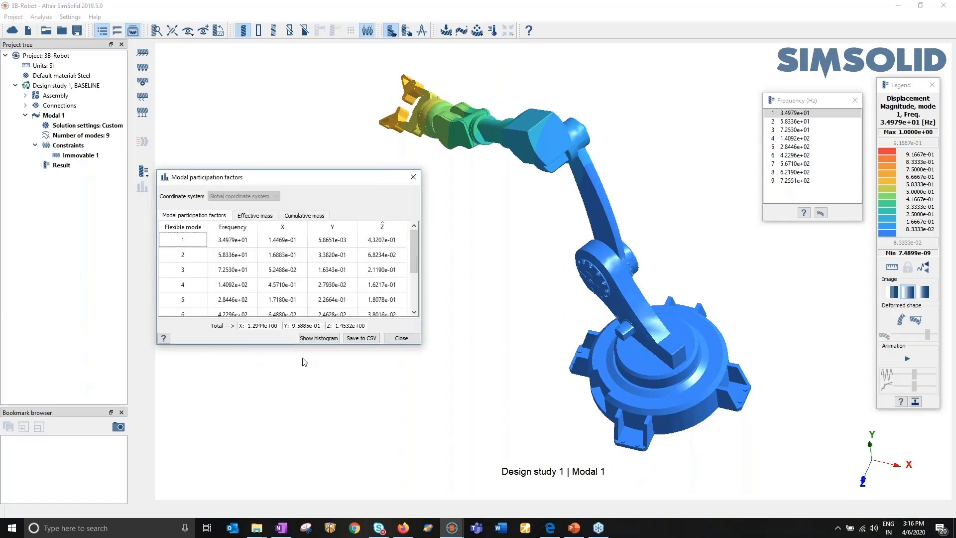
drag(296, 344, 287, 395)
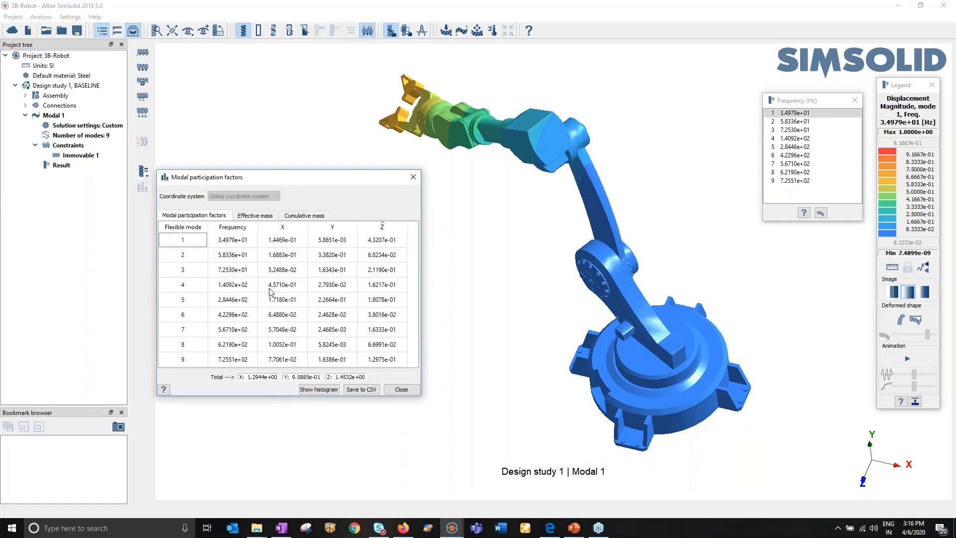
click(384, 227)
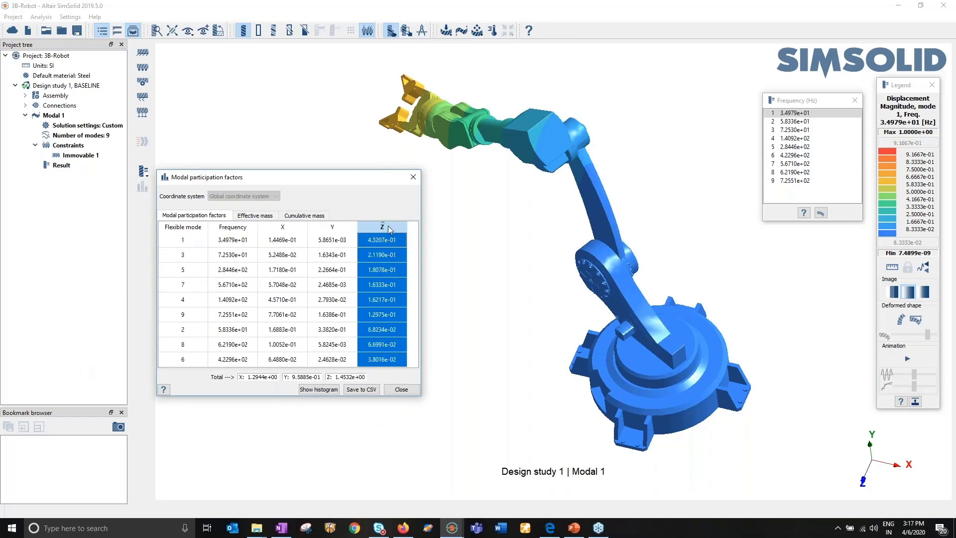
click(388, 228)
click(177, 242)
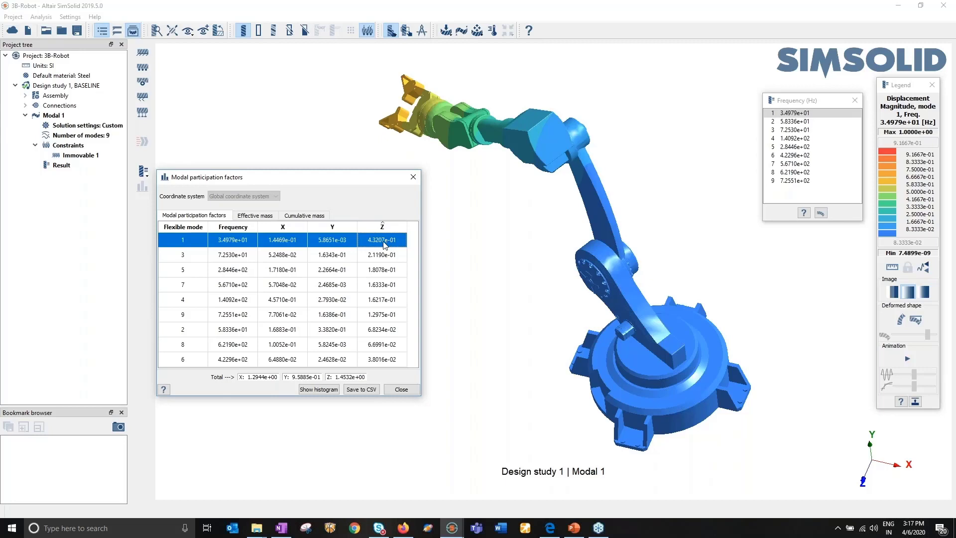
click(291, 227)
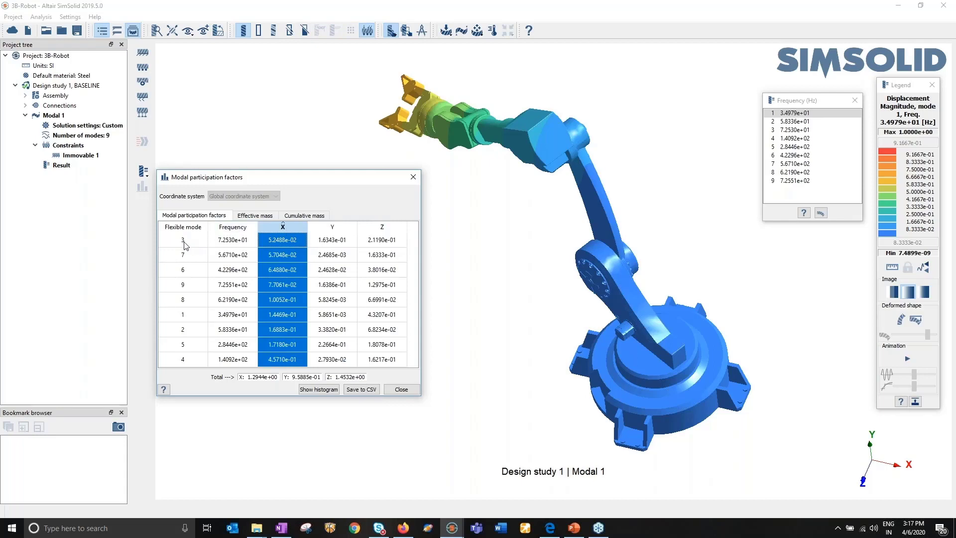
Show the X-axis participation factor histogram, sort the X column from highest to lowest, review the histogram again and close both windows
click(313, 390)
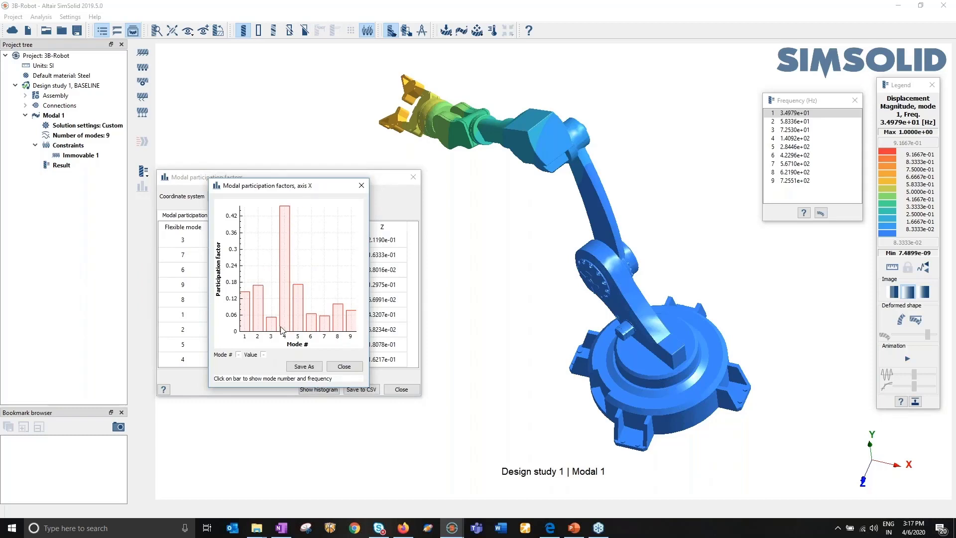
click(349, 367)
click(288, 229)
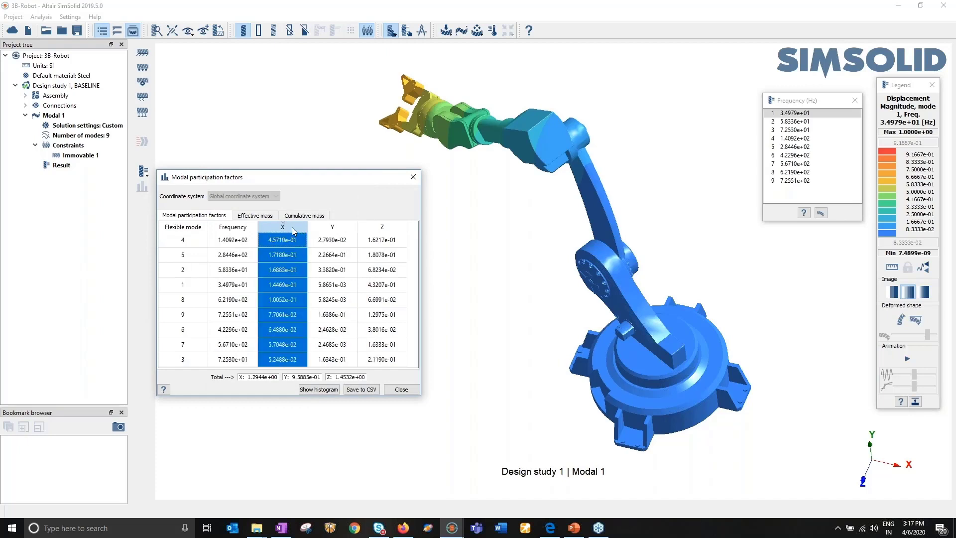
click(293, 228)
click(292, 230)
click(316, 388)
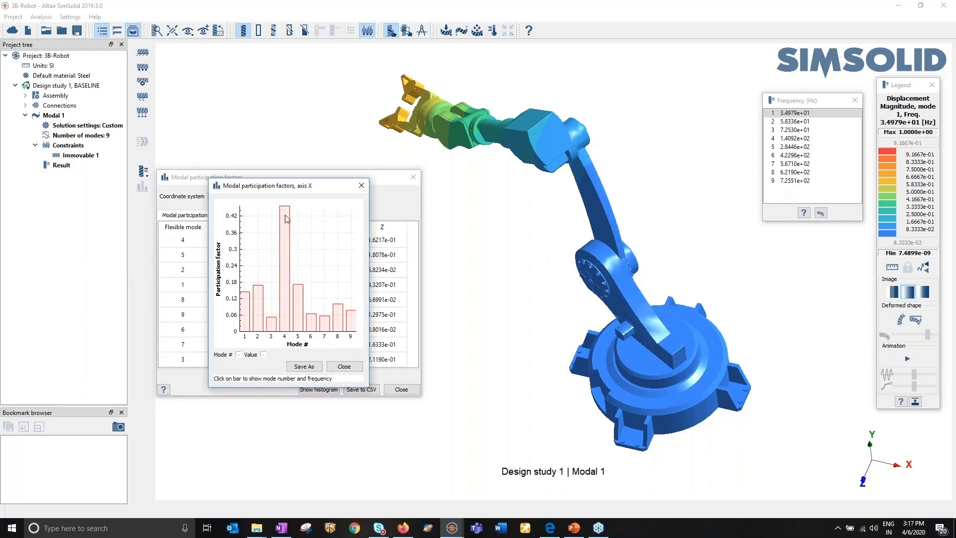
click(344, 366)
click(414, 388)
View the available dynamic analysis types for the robot arm without choosing one
drag(454, 312, 521, 323)
right_drag(521, 322, 476, 282)
drag(411, 373, 400, 291)
right_drag(401, 290, 417, 321)
drag(418, 321, 399, 282)
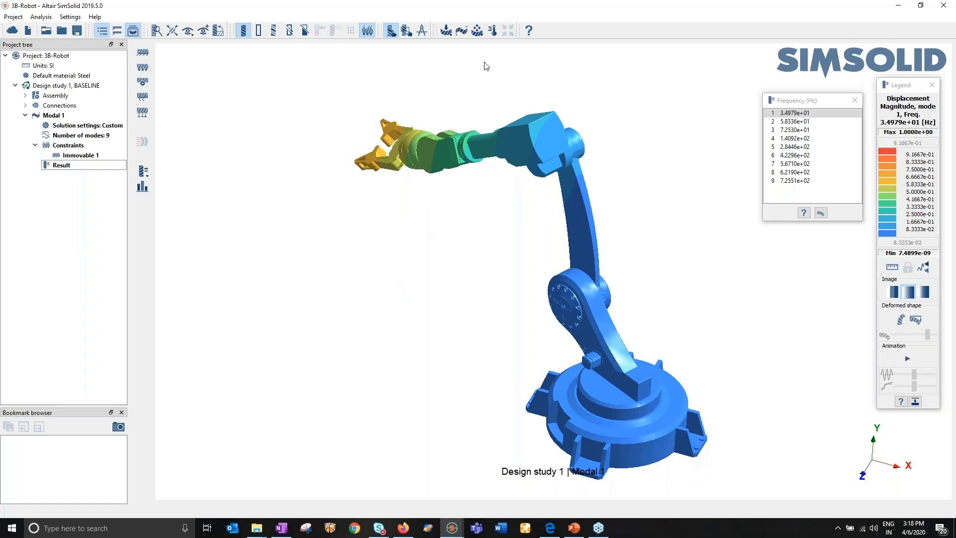
click(477, 30)
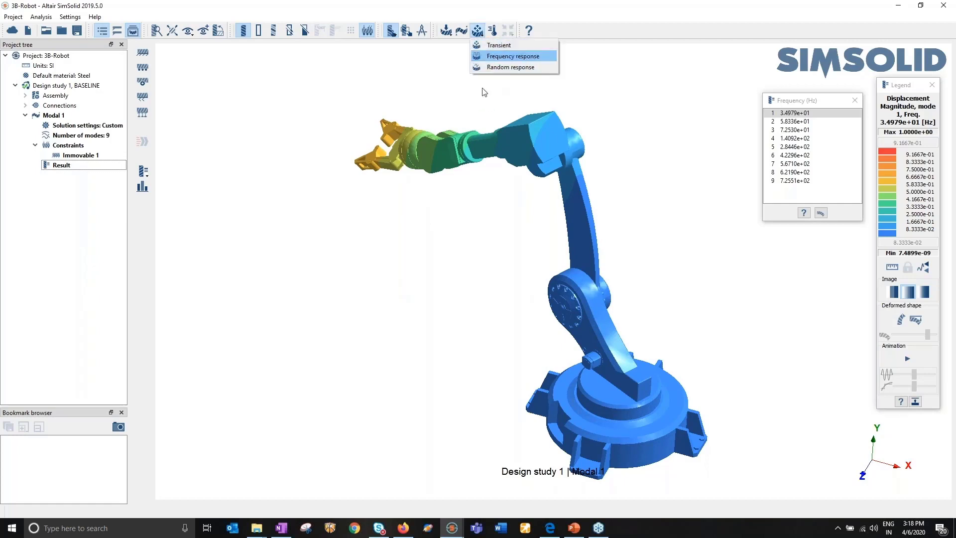
click(422, 67)
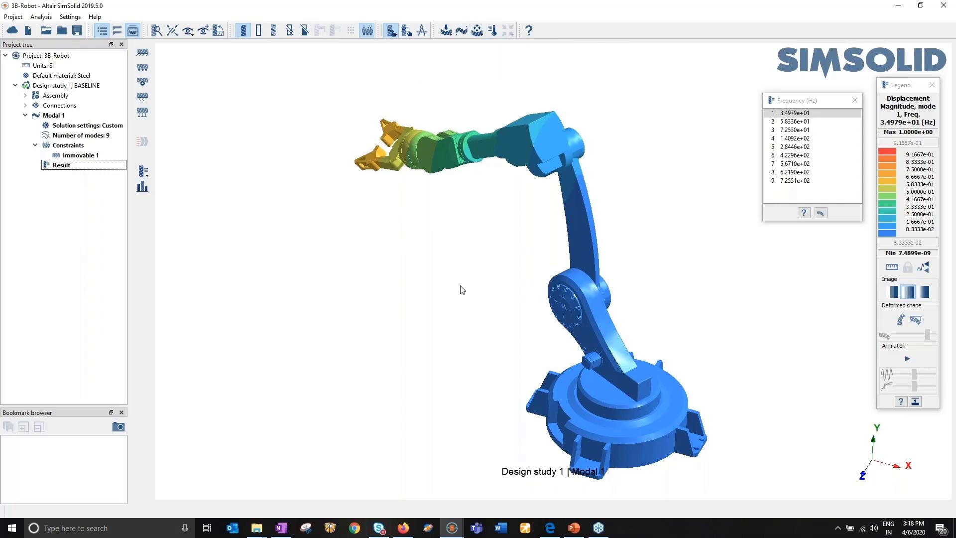
Switch to File Explorer, check the exercise folders in Web_Training_delete and return to SimSolid
mouse_move(264, 530)
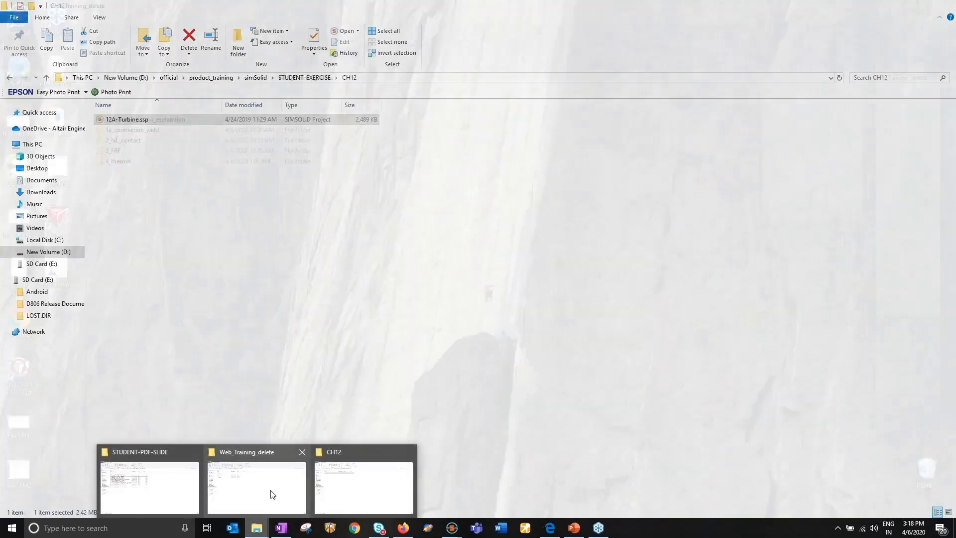
click(269, 491)
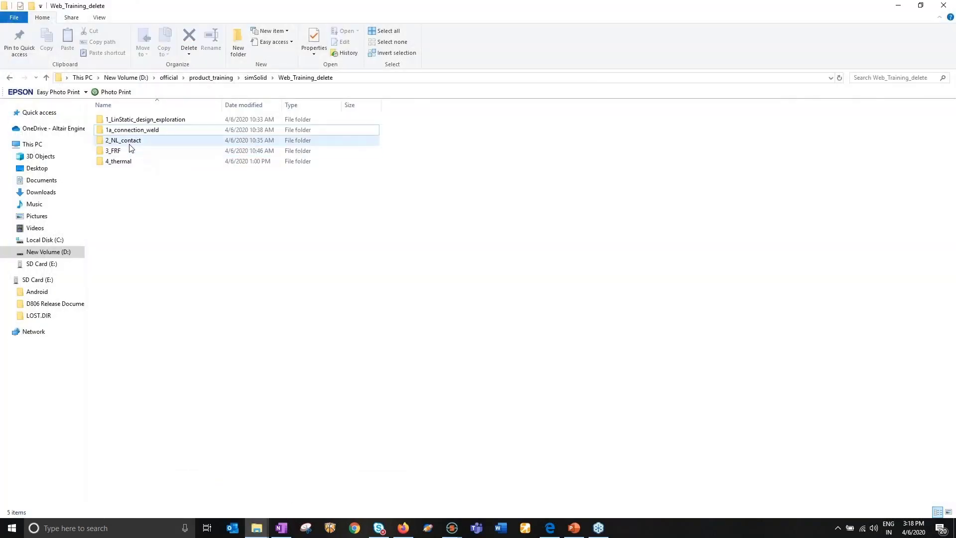
click(898, 5)
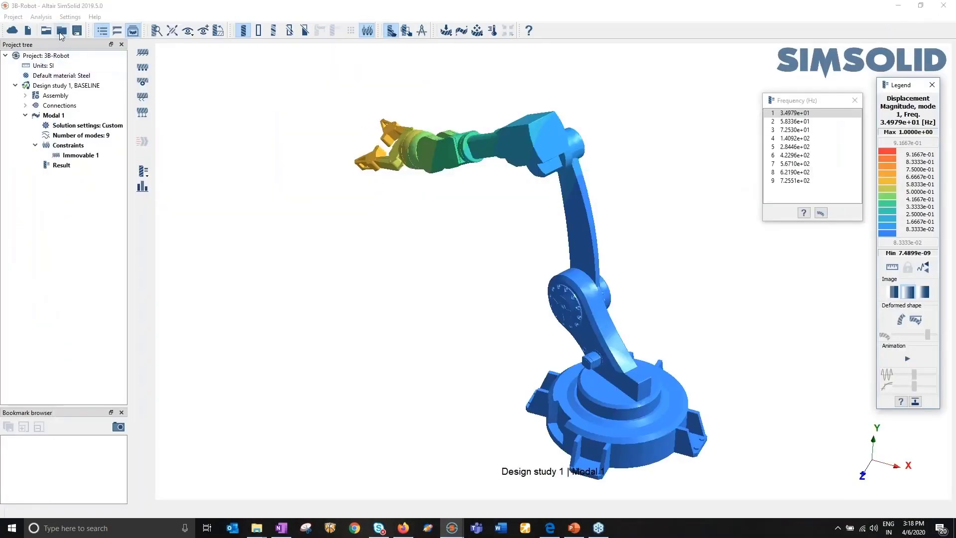
Open the project Hanger beam.ssp from the 2_NL_contact folder inside simSolid\Web_Training_delete
click(60, 31)
click(477, 277)
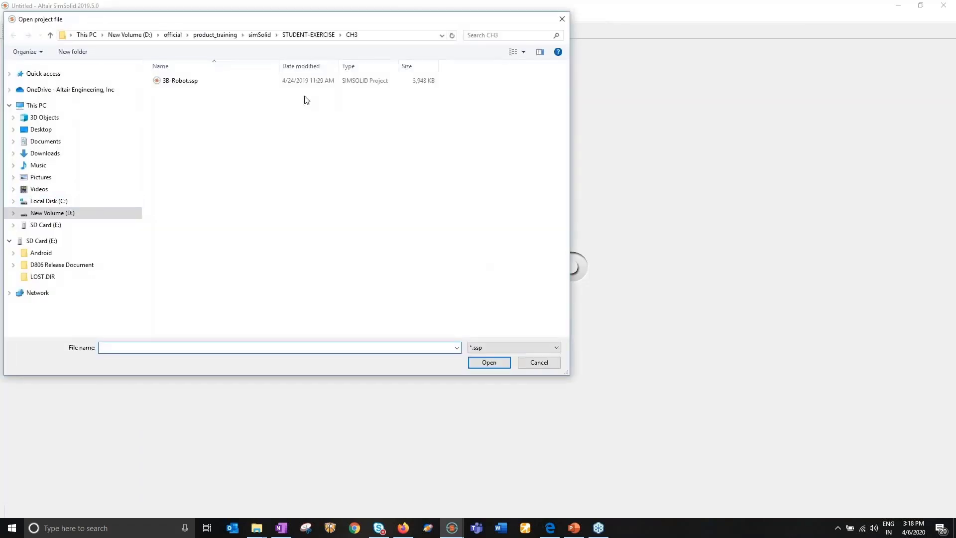
click(266, 35)
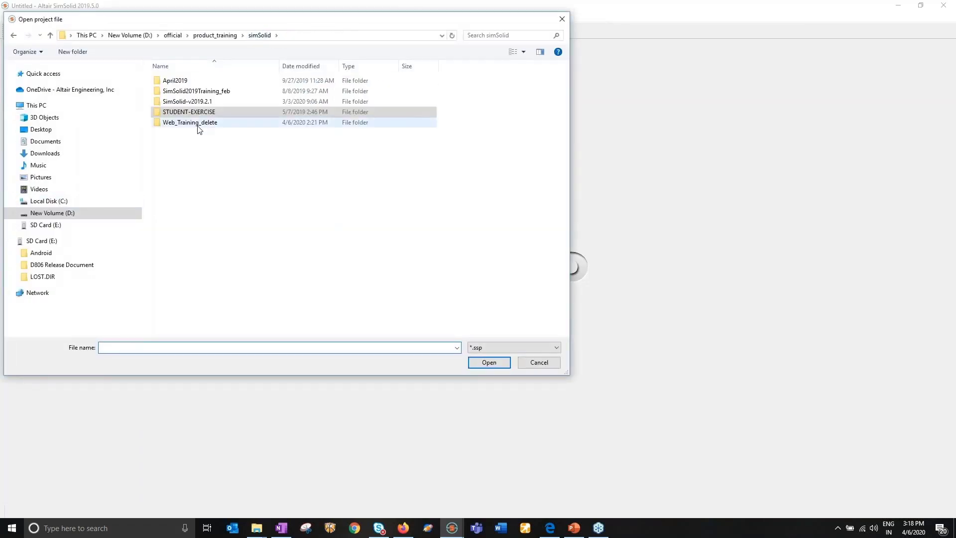
double_click(199, 122)
double_click(186, 102)
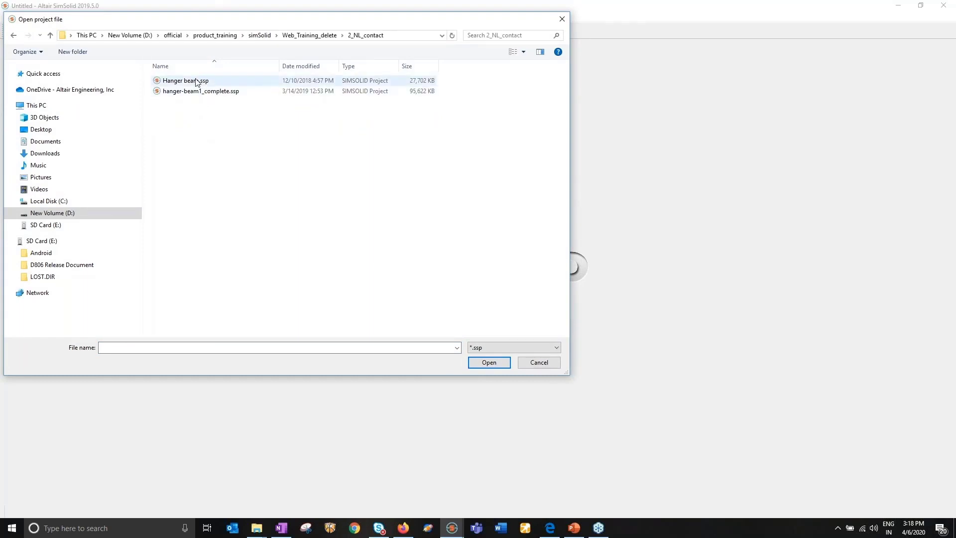
double_click(195, 80)
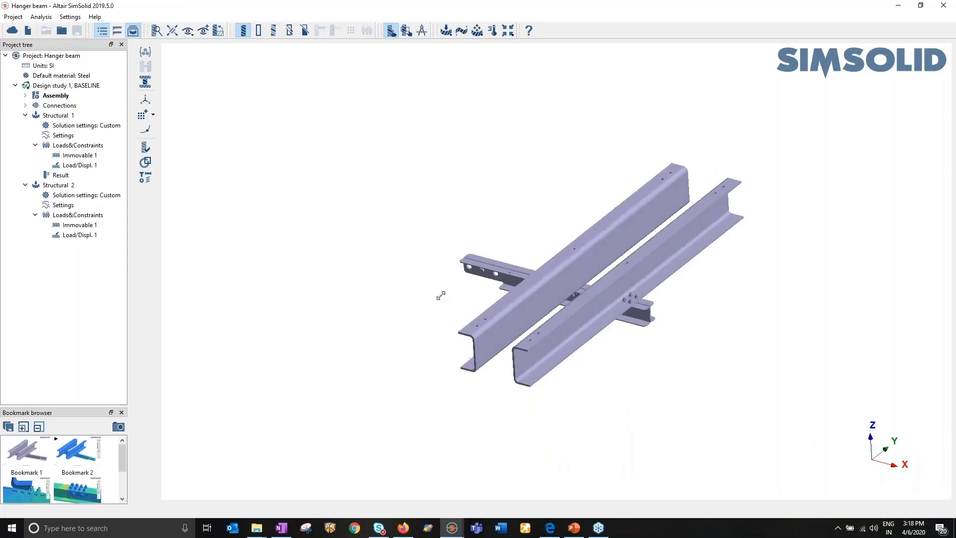
Examine the hanger beam assembly and the bolted joint between the long channels and the cross member
drag(441, 295, 472, 300)
drag(419, 336, 600, 363)
drag(310, 291, 620, 240)
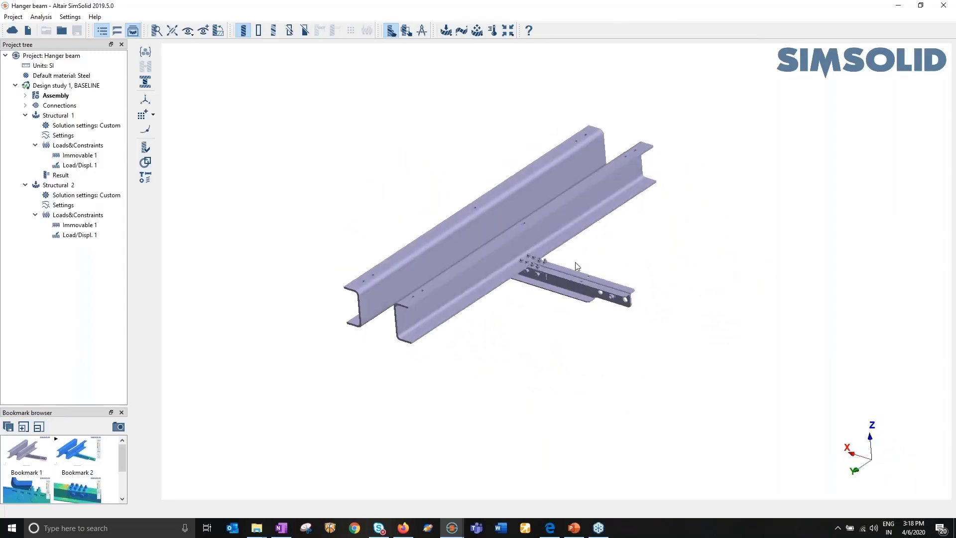
scroll(576, 266, up, 2)
drag(531, 256, 376, 228)
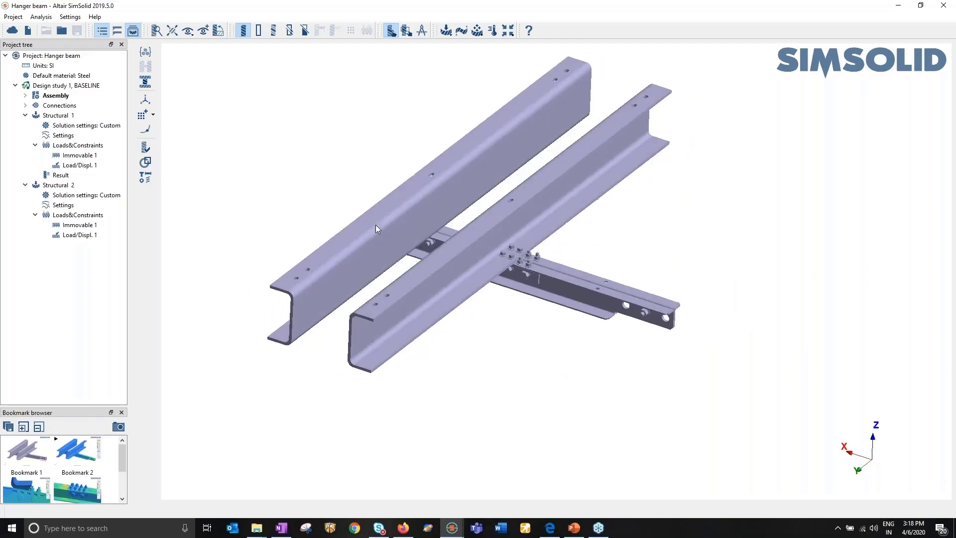
Delete both existing structural analyses, Structural 2 and Structural 1, from Design study 1
right_click(71, 185)
click(83, 196)
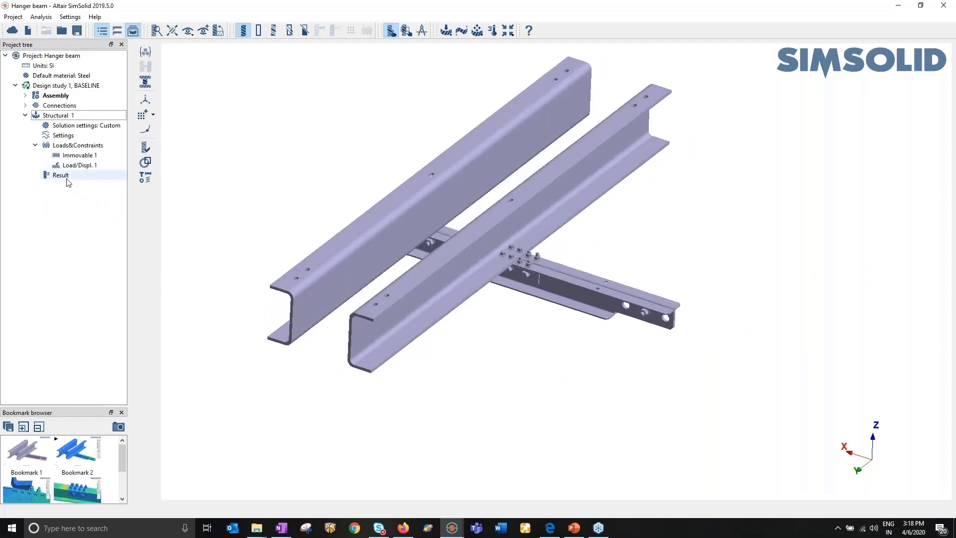
click(58, 114)
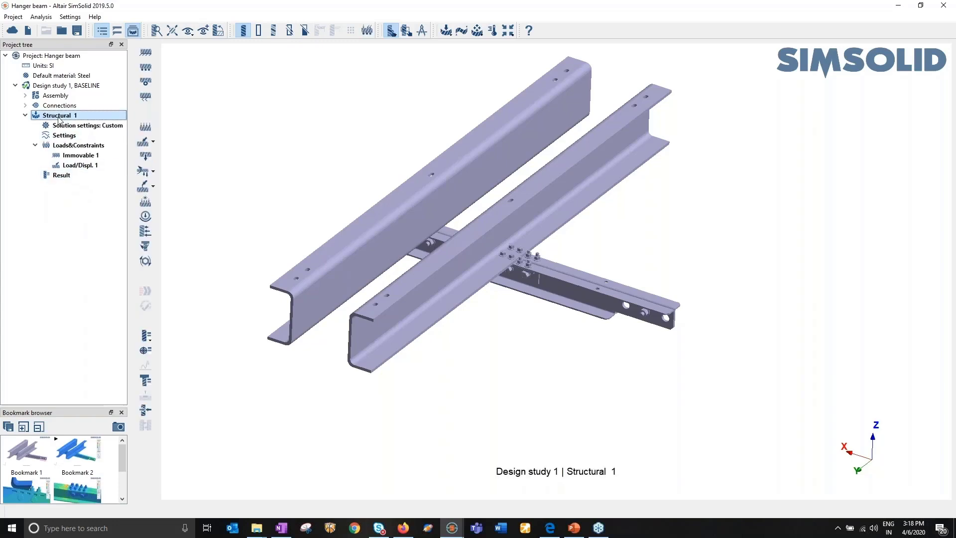
right_click(57, 115)
click(73, 126)
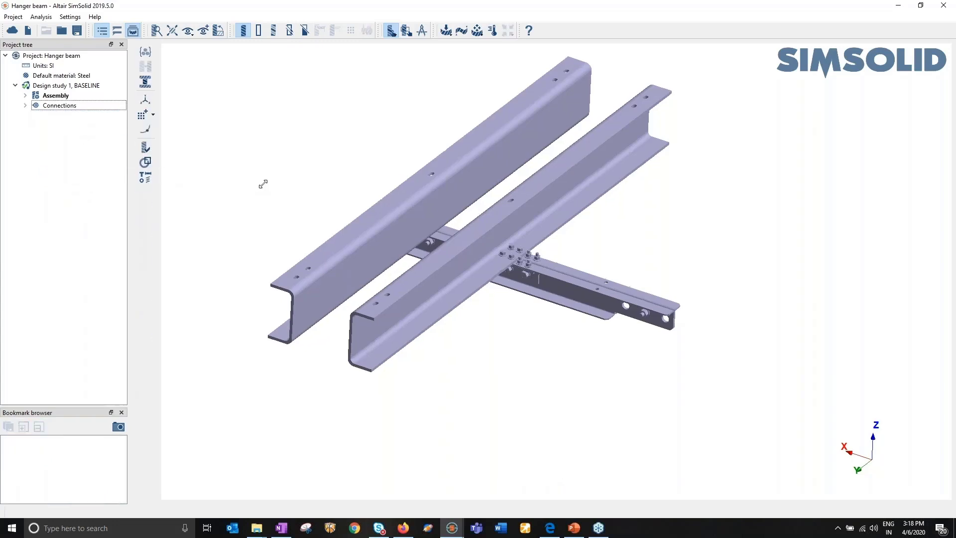
Examine the contact points of the existing connections around the bolted joints and along the cross member
click(58, 105)
right_click(59, 107)
click(76, 115)
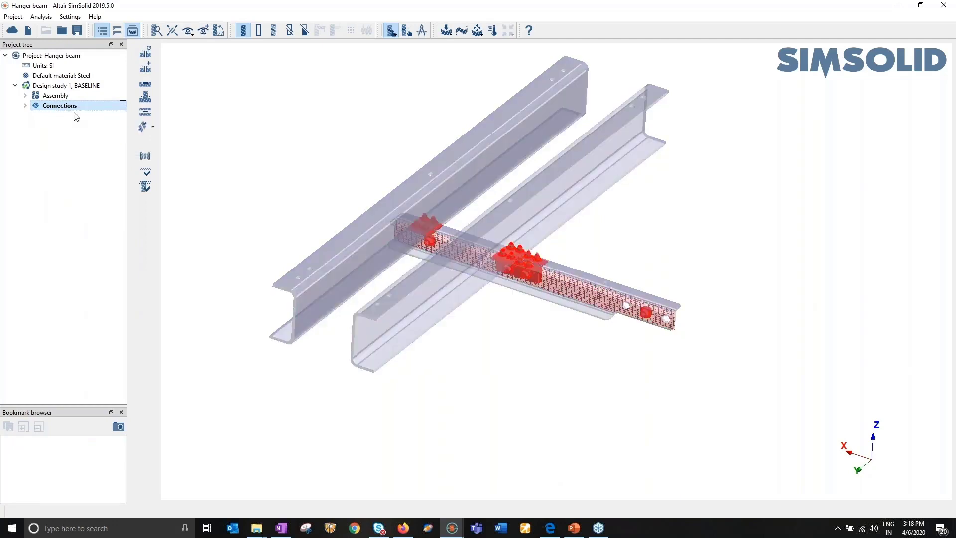
scroll(547, 253, up, 5)
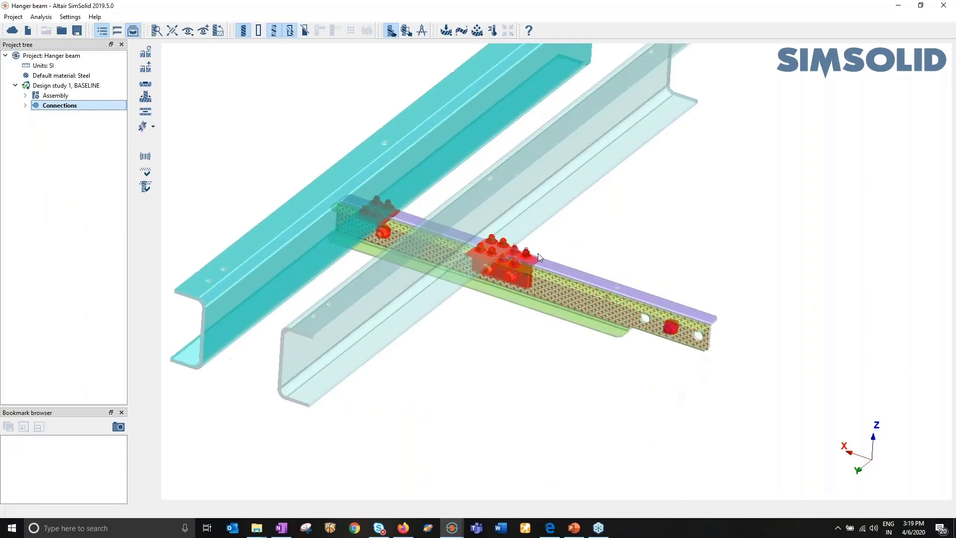
scroll(504, 252, up, 2)
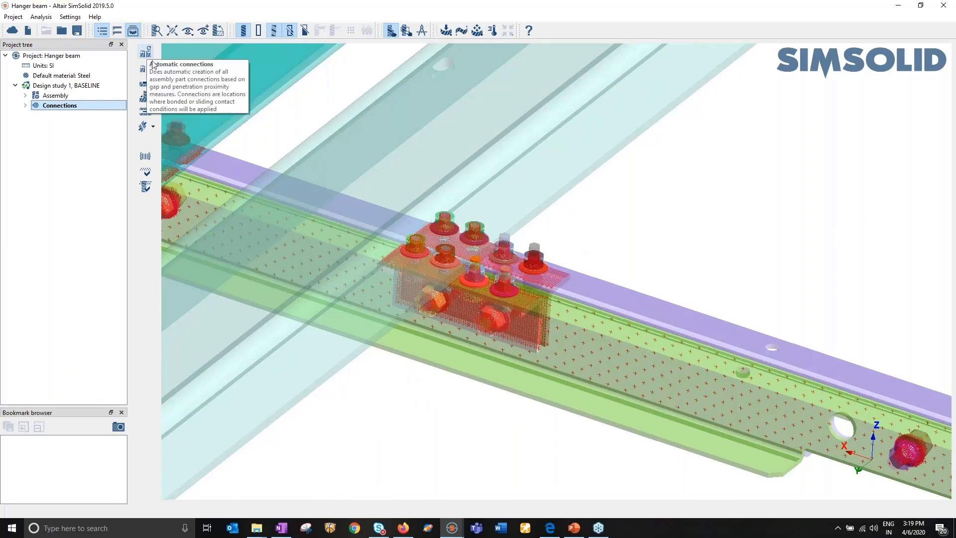
scroll(596, 303, down, 6)
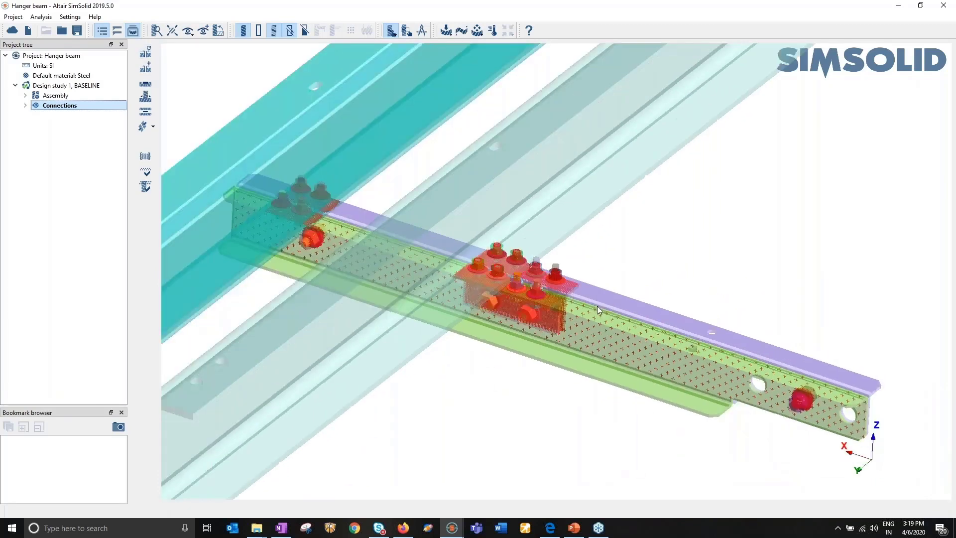
right_click(336, 175)
click(350, 184)
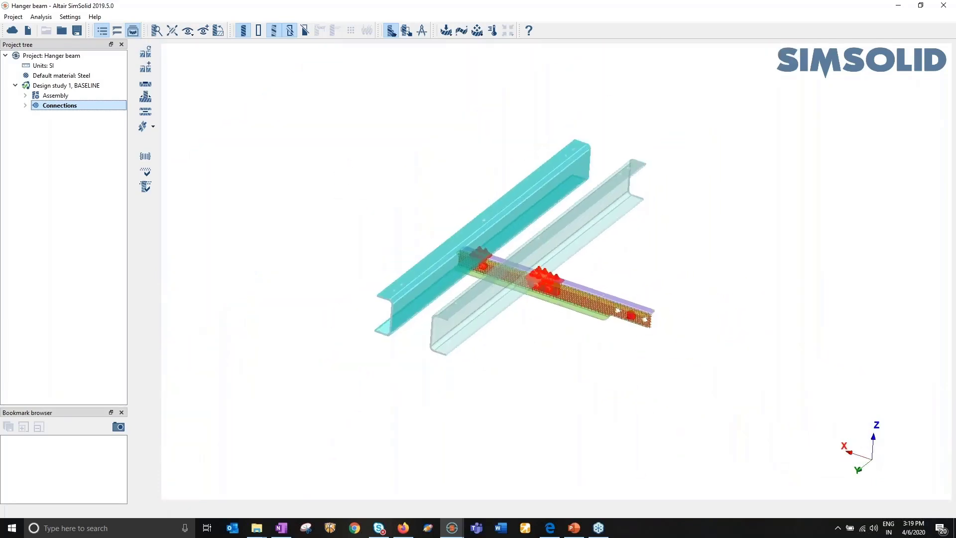
Clear the connection selection and display the assembly's parts in different colours
click(490, 212)
click(273, 30)
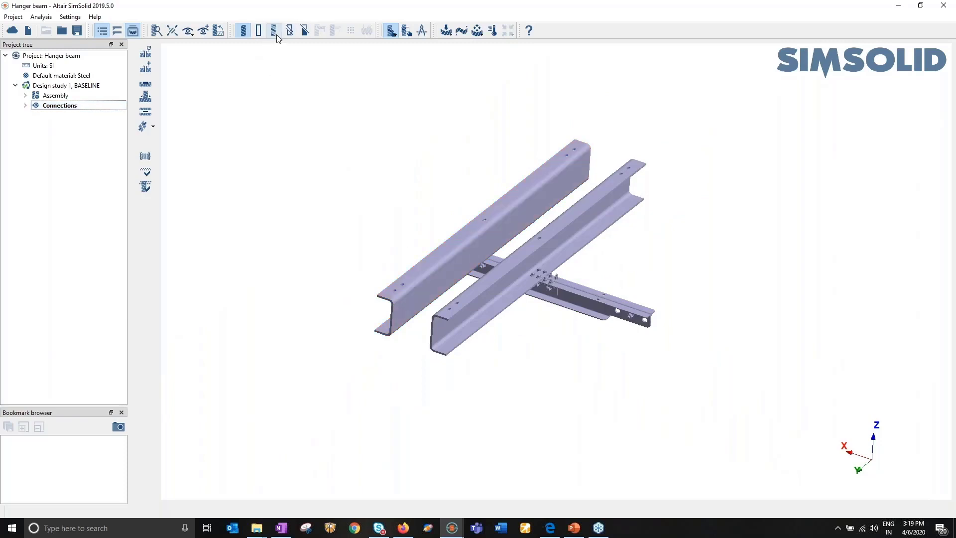
scroll(458, 273, up, 3)
scroll(495, 285, up, 2)
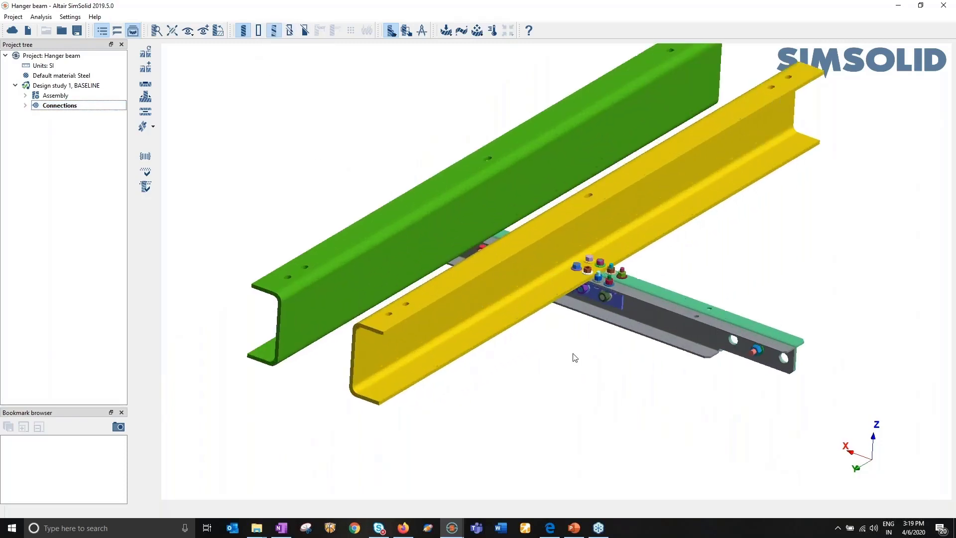
scroll(404, 350, down, 2)
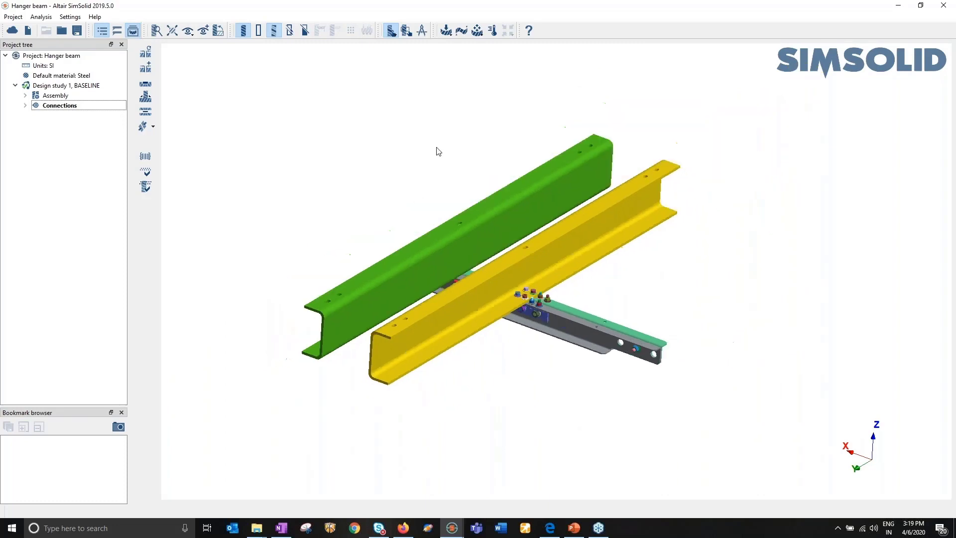
Create a structural linear analysis and select the near end faces of both long beams for an immovable constraint
click(446, 31)
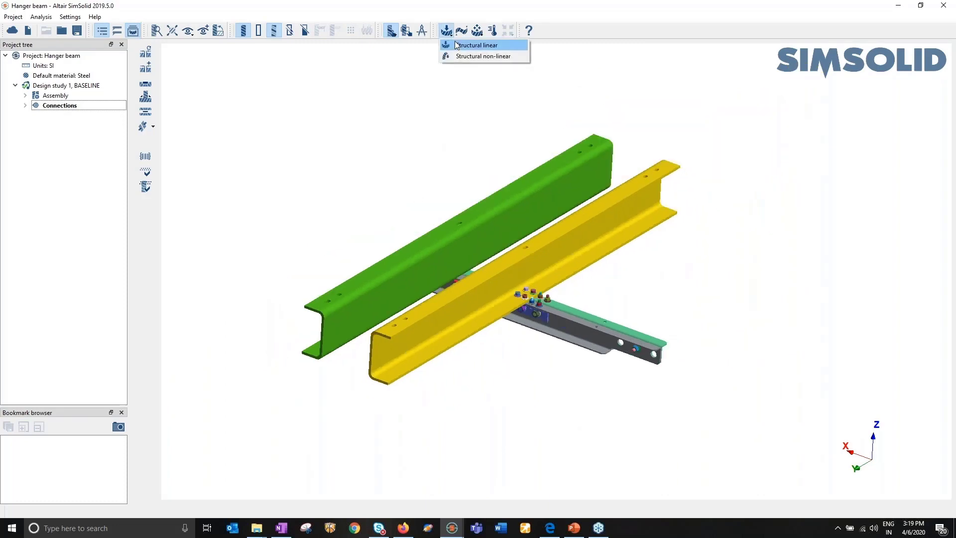
click(457, 45)
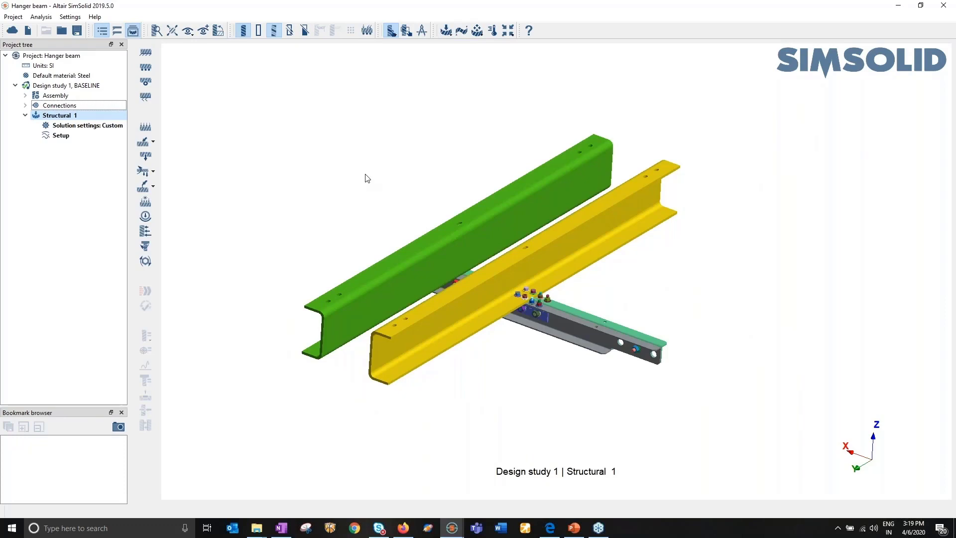
click(146, 66)
scroll(500, 296, up, 3)
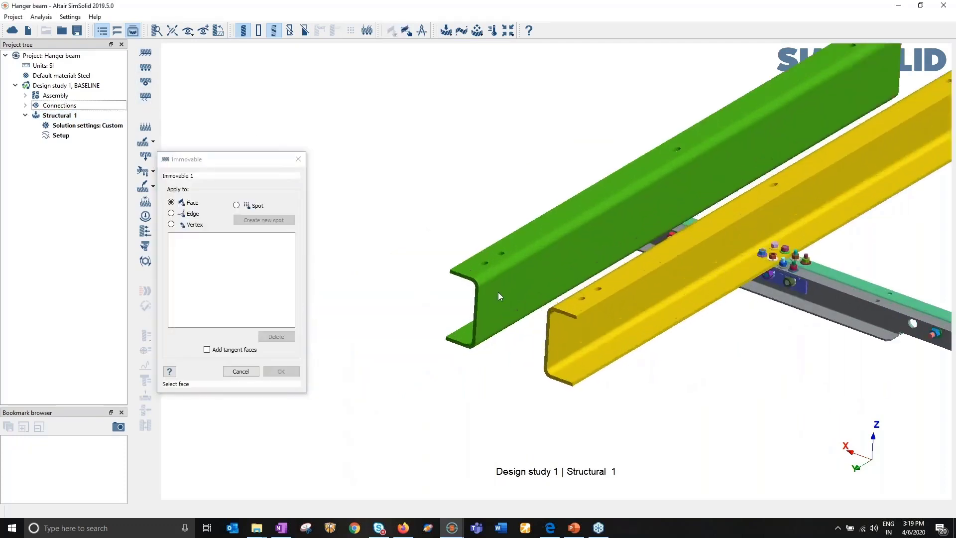
scroll(499, 296, up, 5)
click(420, 262)
scroll(387, 236, down, 1)
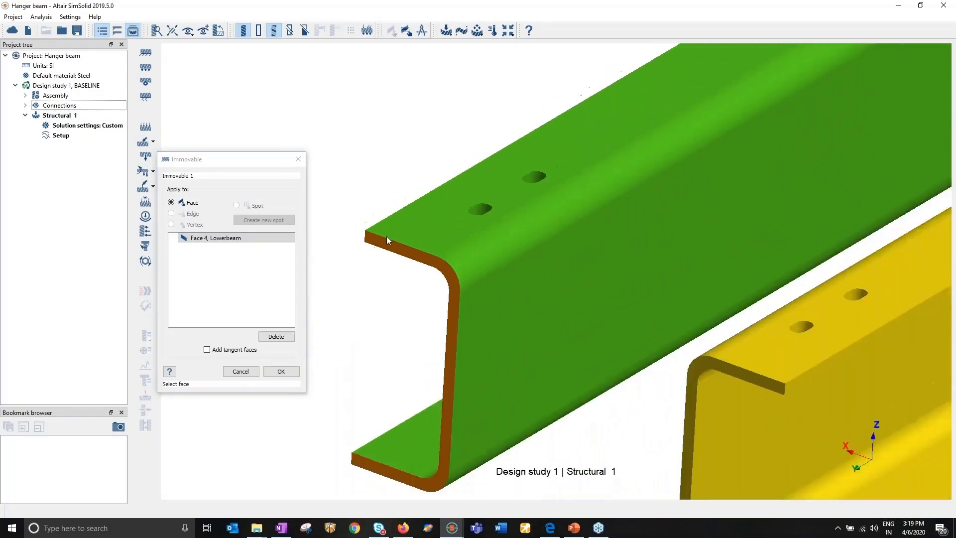
scroll(386, 236, down, 3)
scroll(601, 336, up, 7)
click(614, 318)
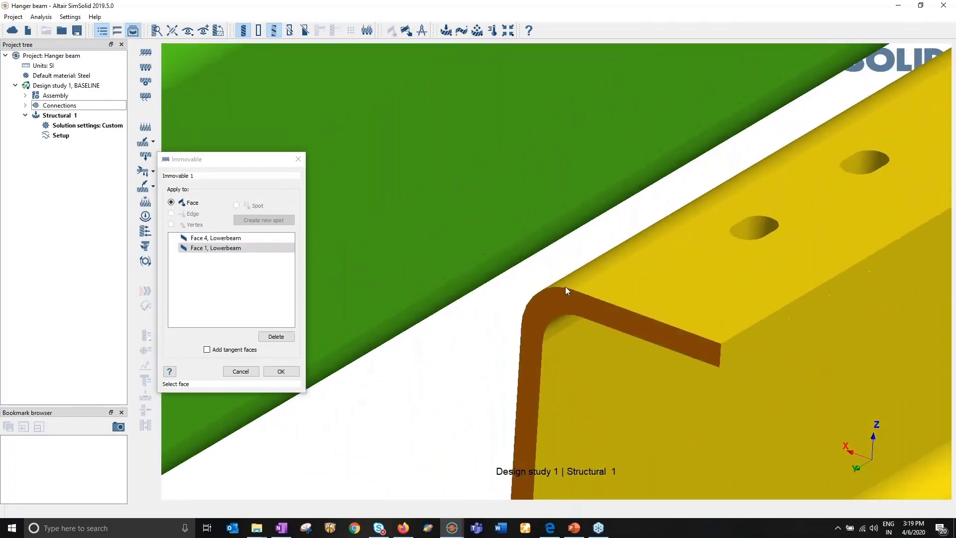
scroll(506, 327, down, 10)
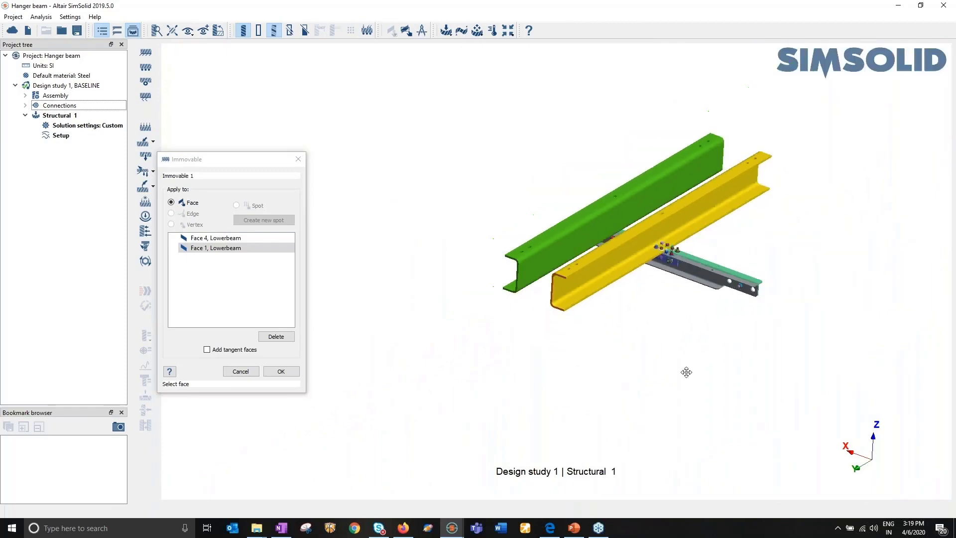
Add the opposite end face of the yellow beam to the immovable constraint and create it
right_drag(686, 372, 725, 380)
scroll(724, 398, up, 6)
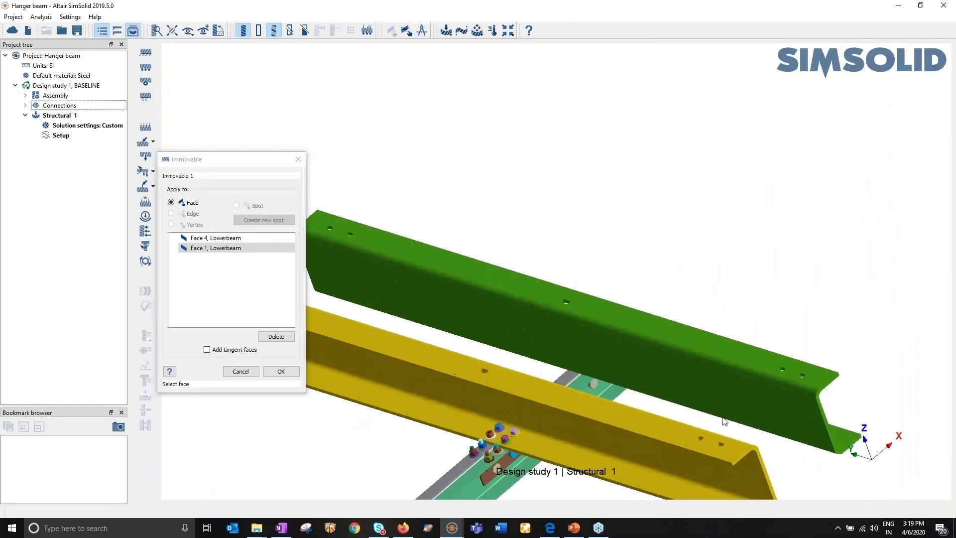
scroll(637, 269, up, 8)
click(647, 267)
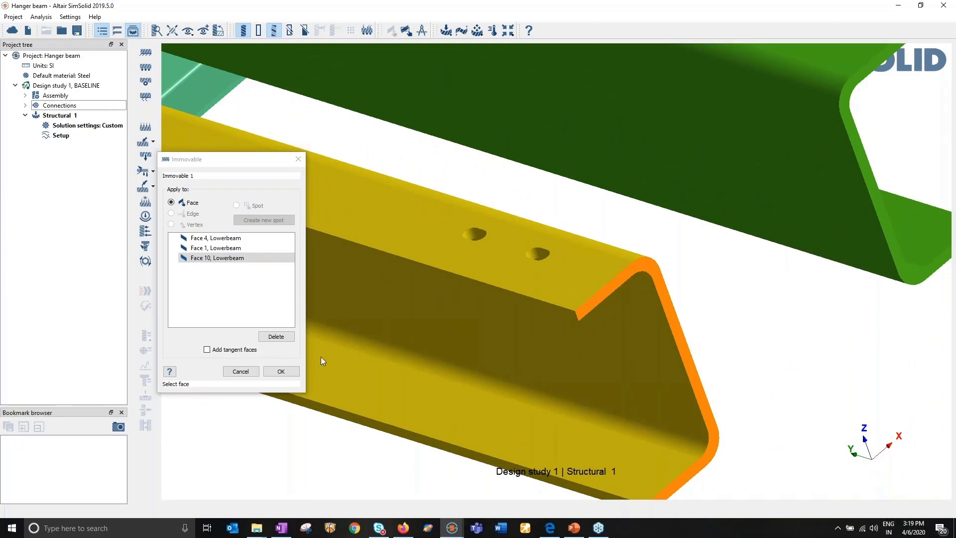
click(233, 294)
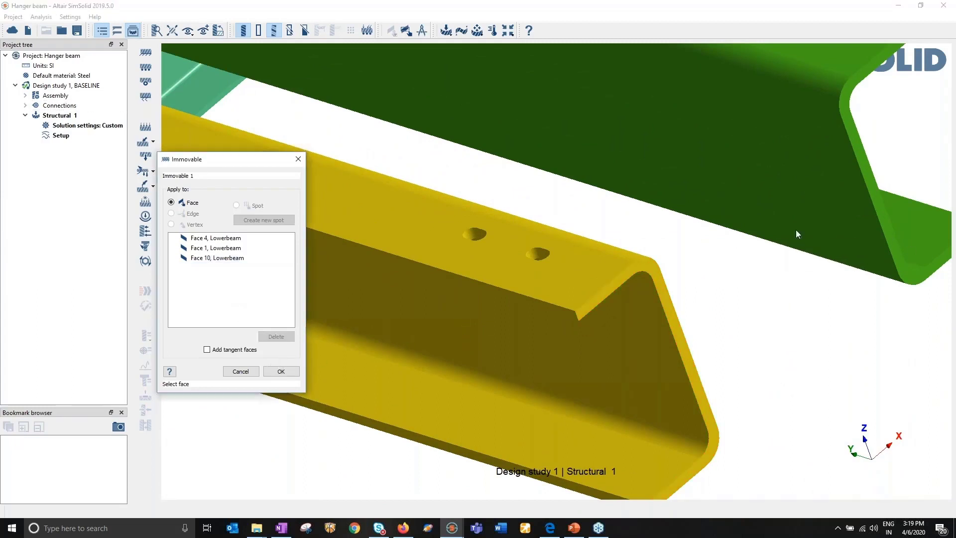
click(872, 196)
scroll(656, 302, down, 5)
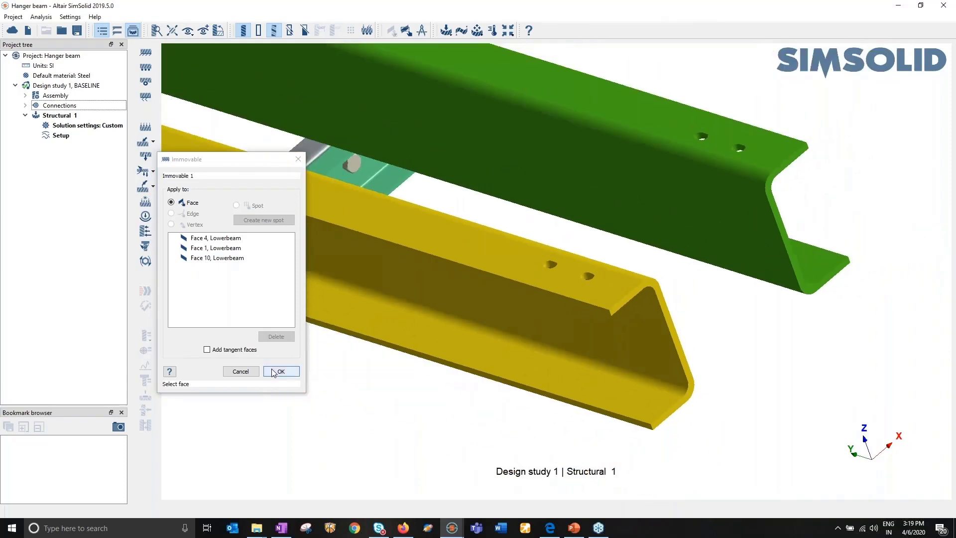
click(280, 370)
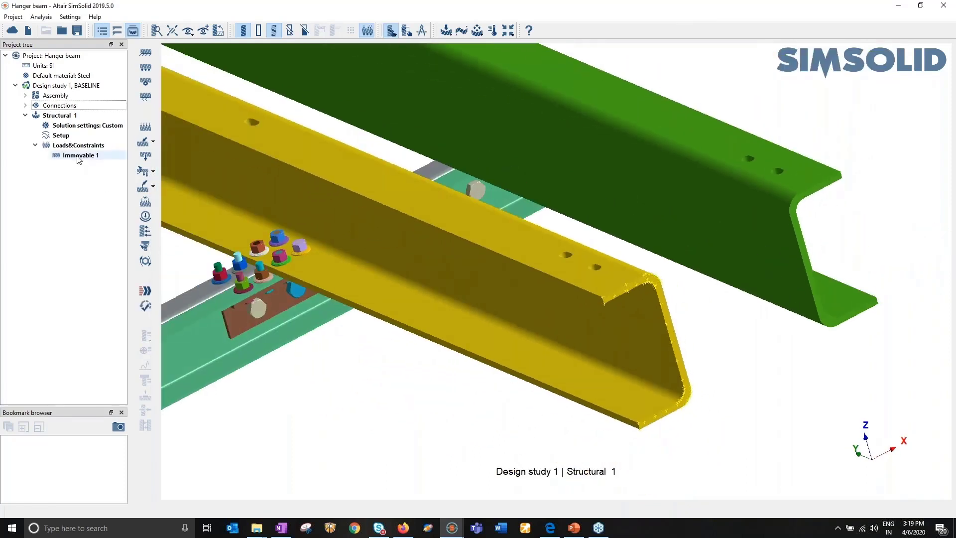
Edit Immovable 1 to add the remaining end face of the green beam
double_click(78, 156)
click(792, 200)
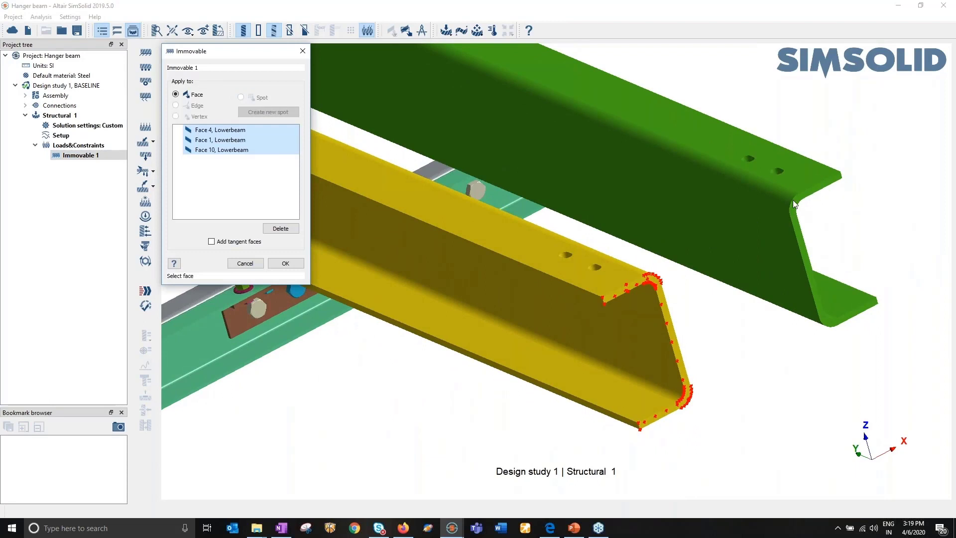
scroll(793, 199, up, 3)
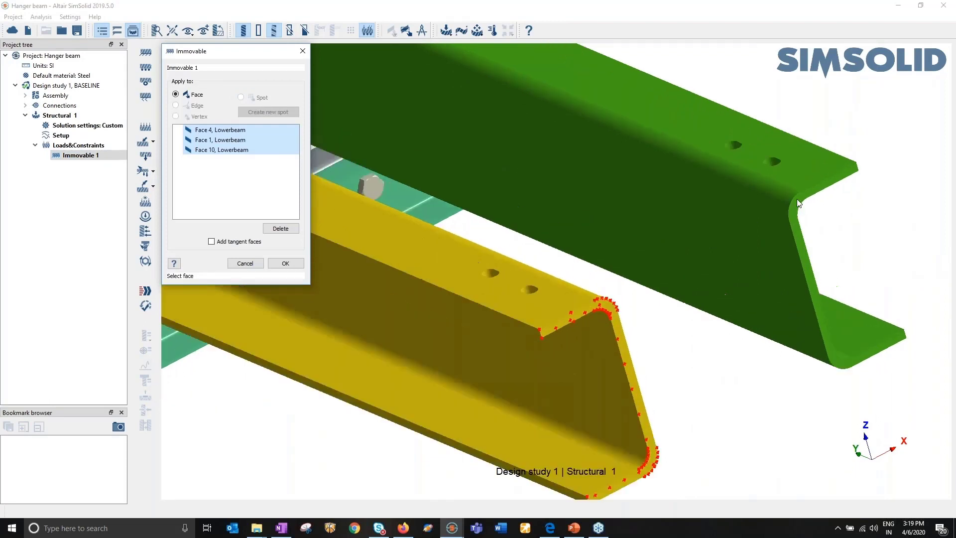
click(285, 263)
Start a force/displacement load on the two adjacent lower edge faces at the free end of the hanger beam
scroll(632, 249, down, 5)
drag(627, 334, 607, 224)
scroll(707, 260, up, 5)
scroll(720, 258, up, 5)
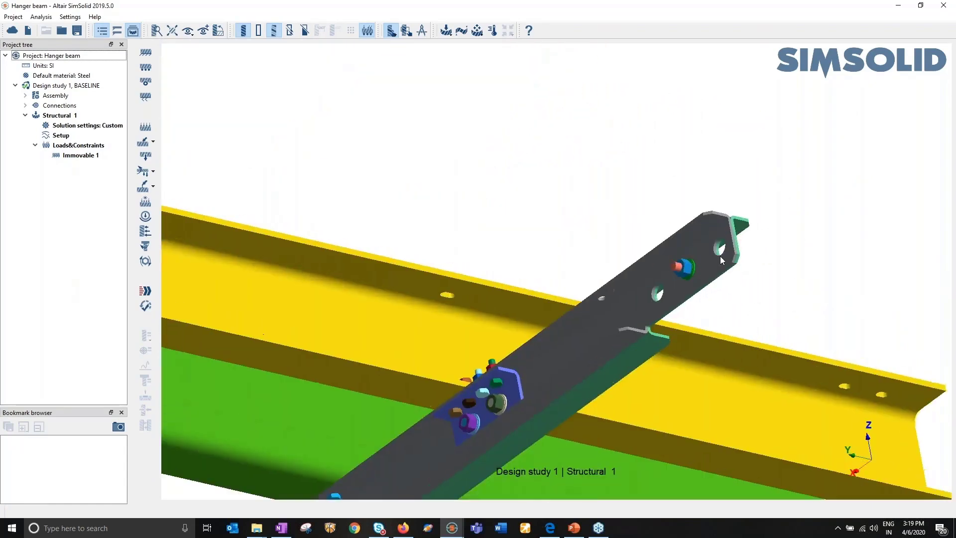
scroll(601, 278, down, 5)
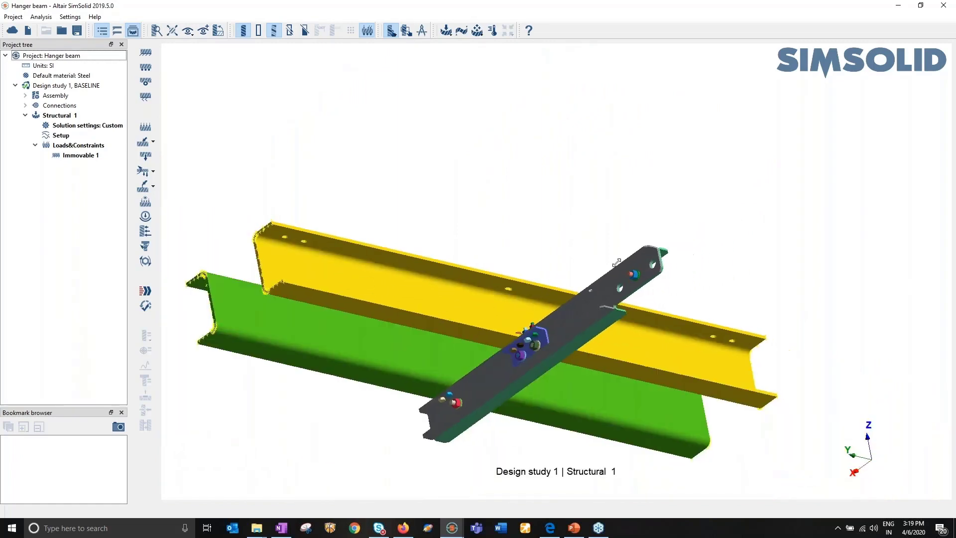
scroll(644, 306, up, 5)
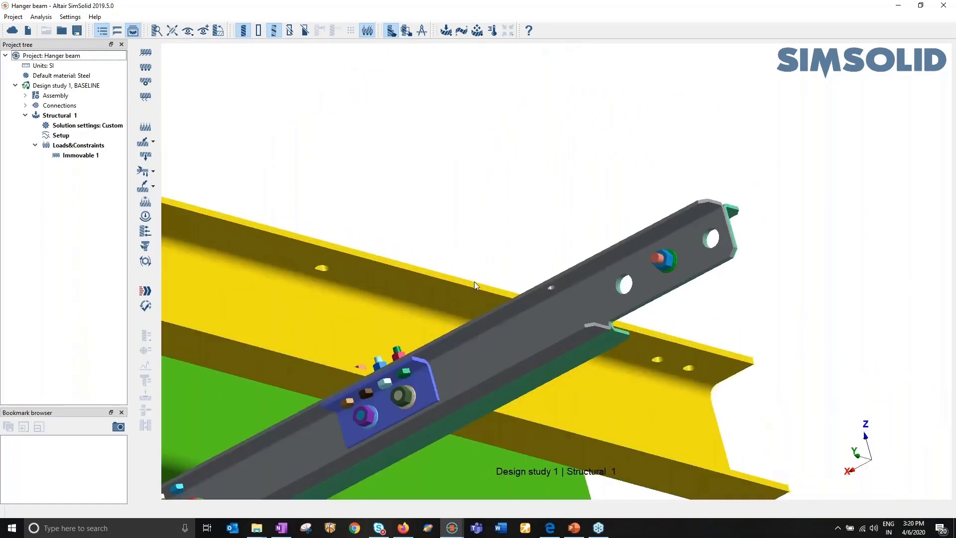
click(145, 143)
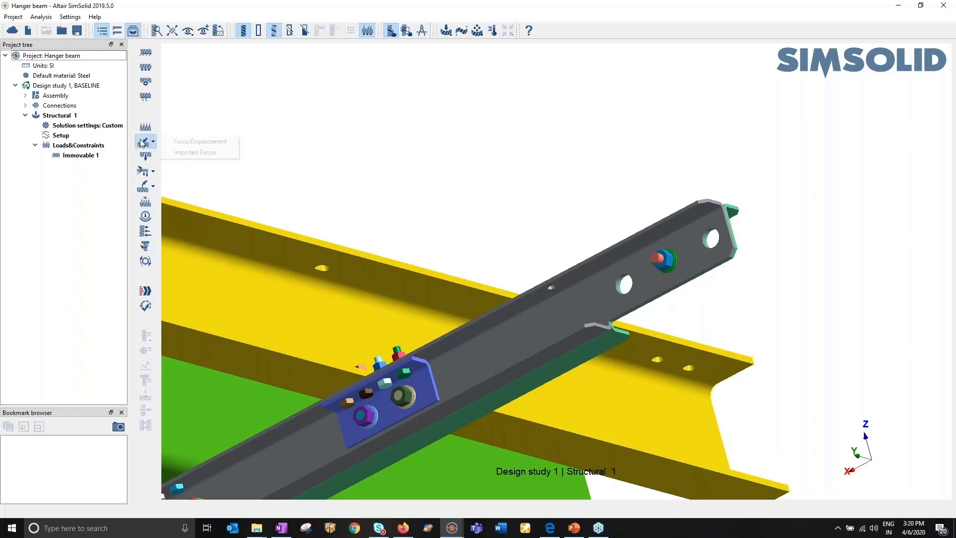
click(199, 141)
scroll(674, 269, up, 6)
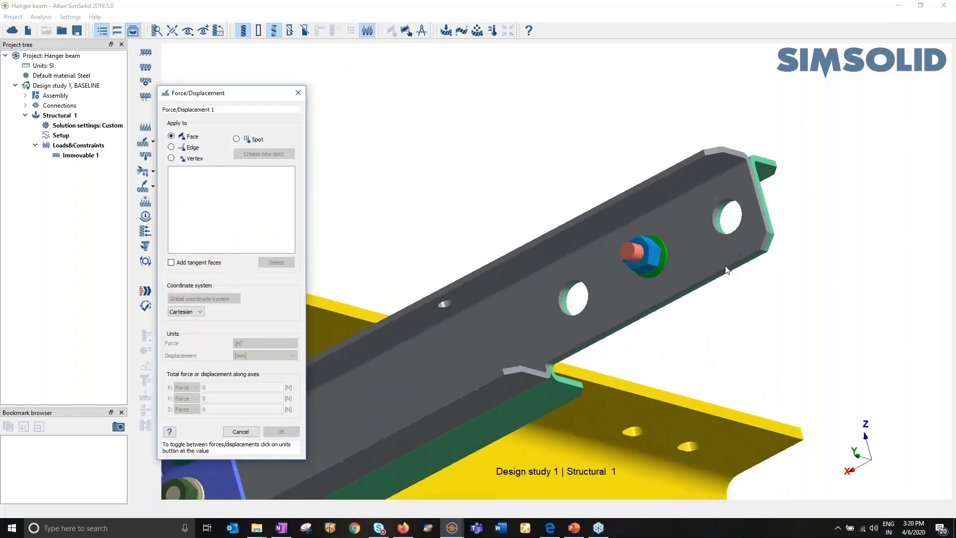
scroll(662, 334, up, 5)
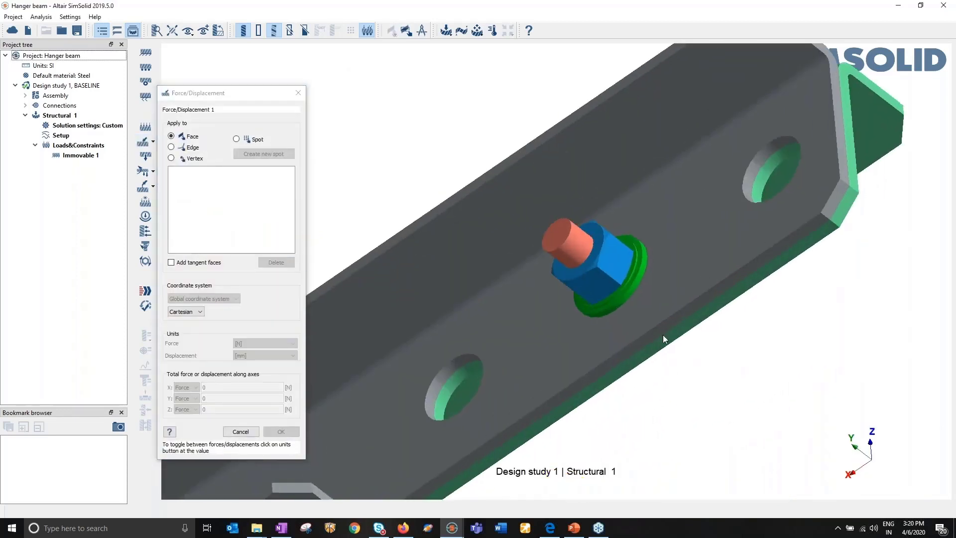
click(676, 314)
click(579, 288)
scroll(572, 257, down, 10)
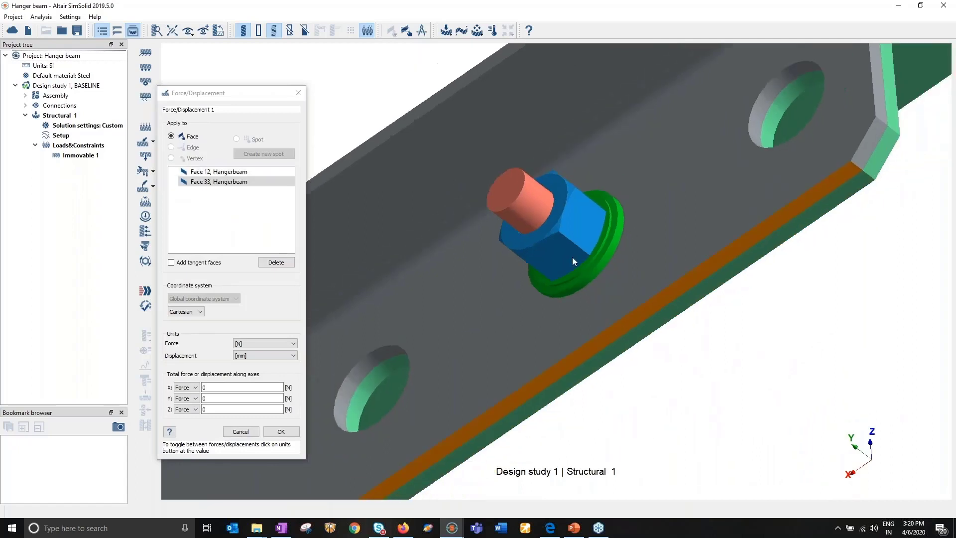
Set the load's Z force to 10000 N and create it
scroll(587, 255, down, 5)
middle_drag(627, 172, 569, 254)
double_click(219, 408)
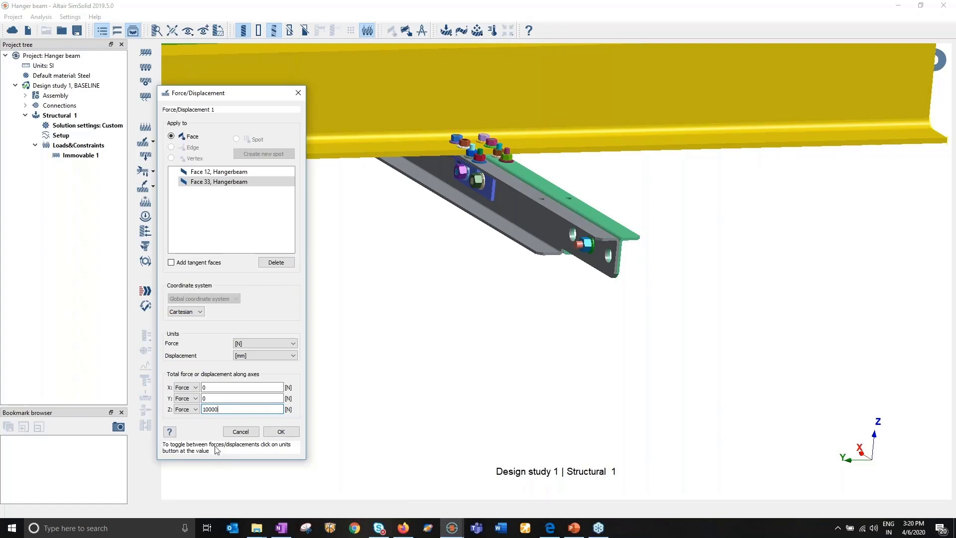
click(265, 432)
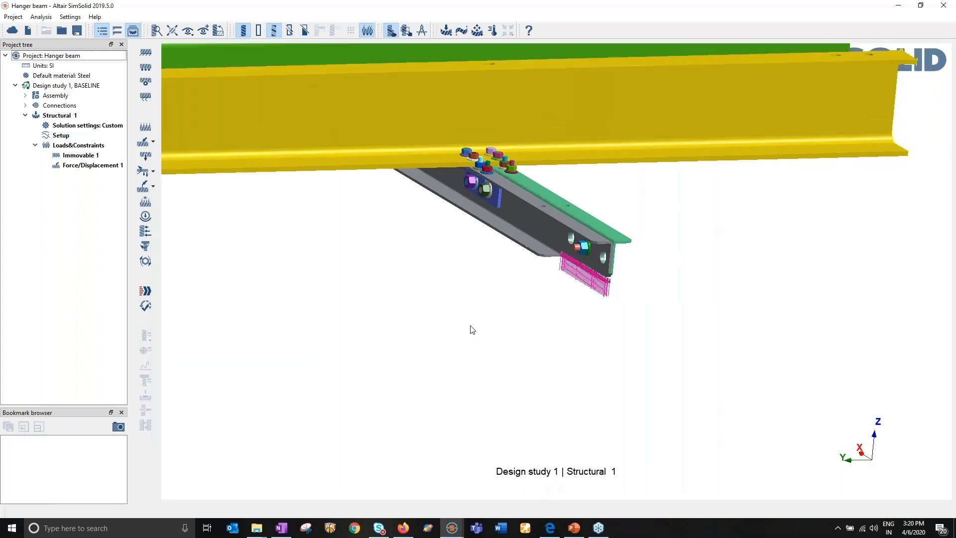
Edit the force load on the hanger beam's free end so its Z force is -10000 N
scroll(559, 297, up, 4)
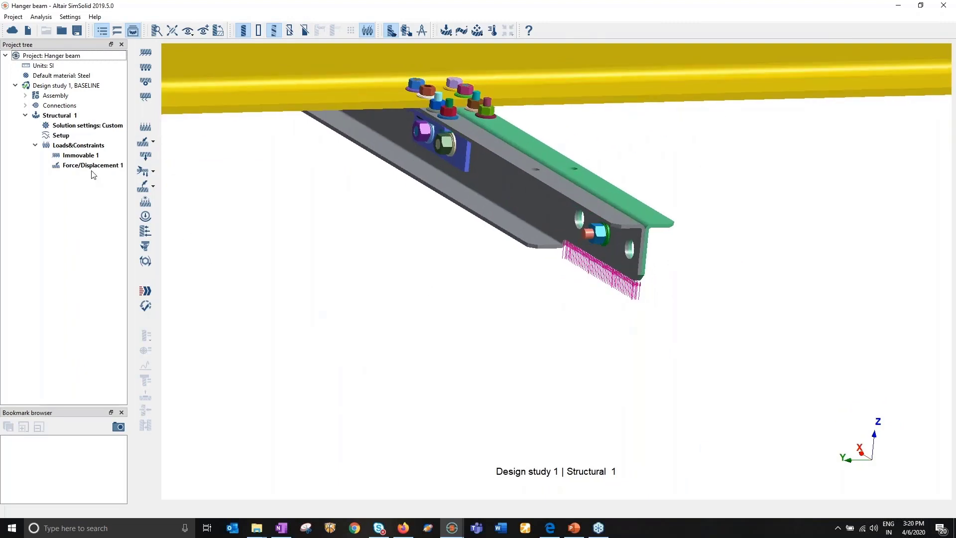
double_click(90, 166)
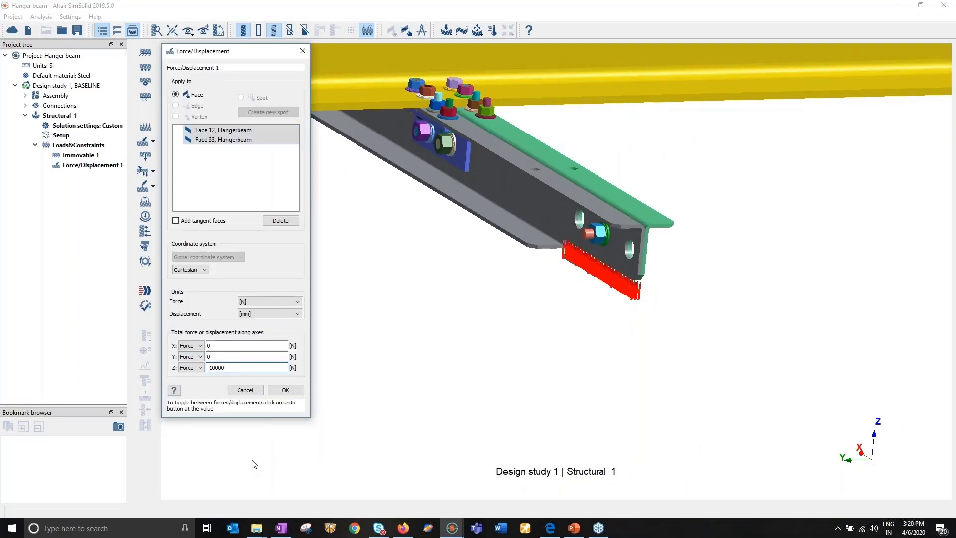
click(285, 389)
Solve the Structural 1 analysis
scroll(582, 313, down, 6)
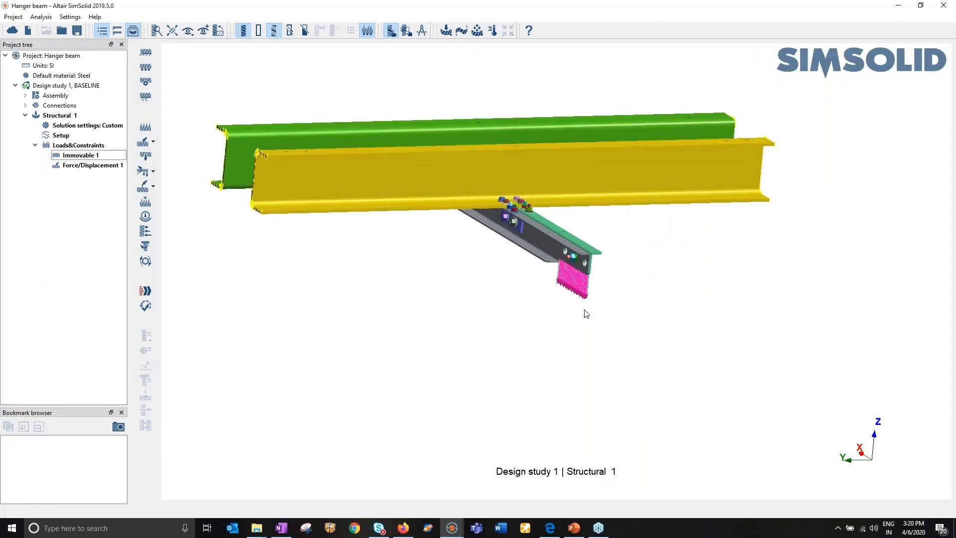
scroll(559, 344, up, 8)
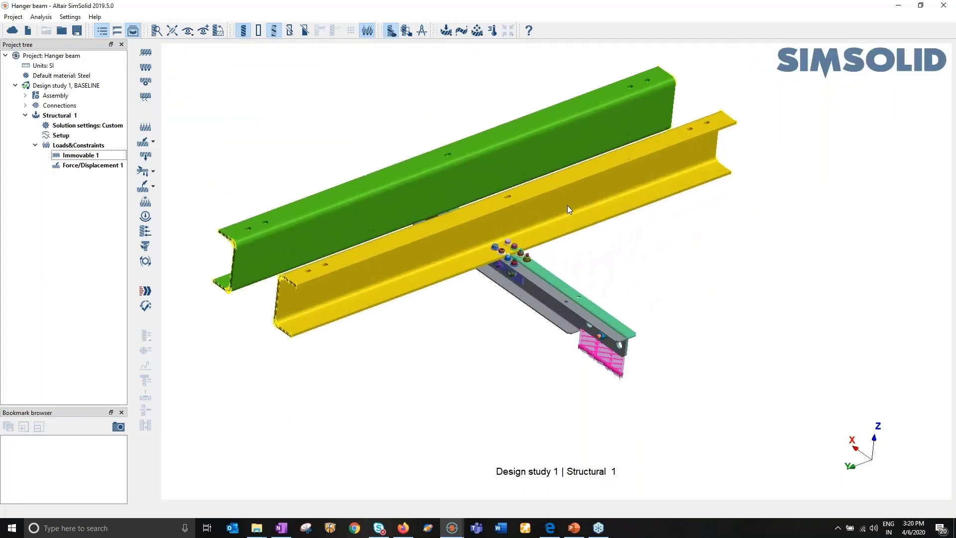
drag(662, 294, 668, 258)
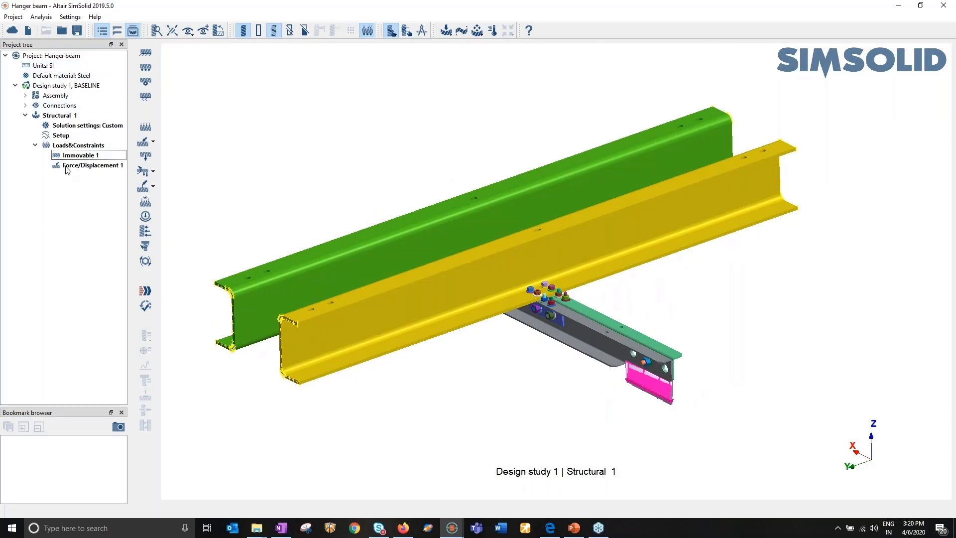
click(56, 117)
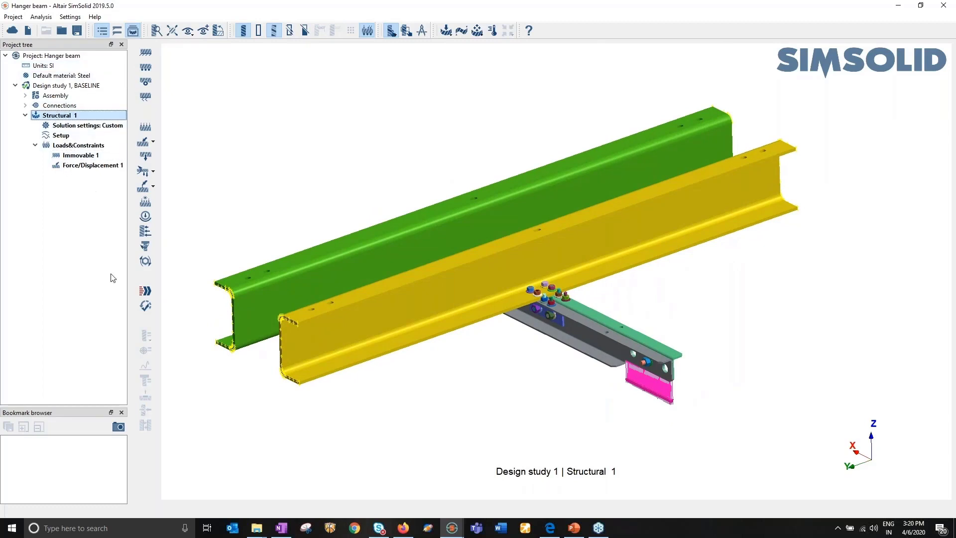
click(149, 289)
Display the displacement magnitude contour for the Structural 1 result
click(67, 176)
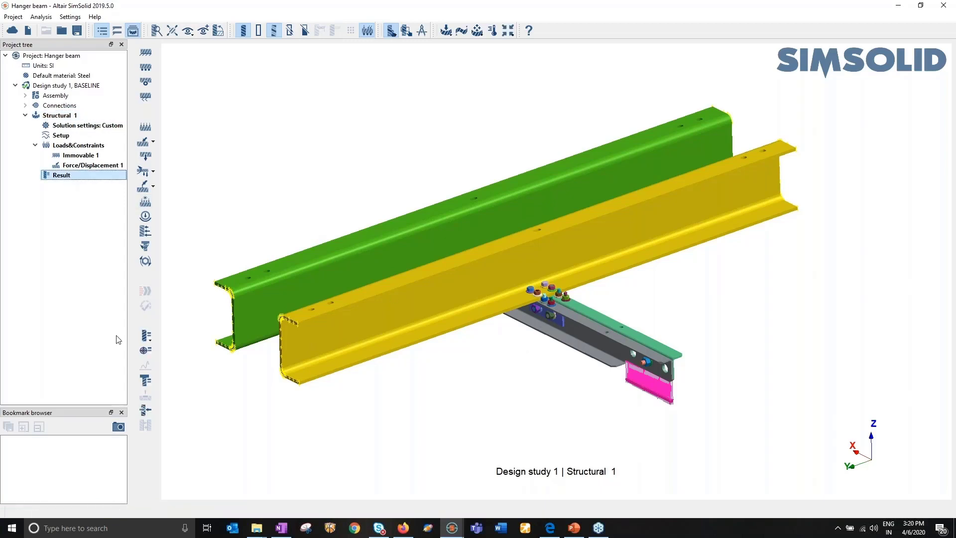
click(146, 335)
click(174, 339)
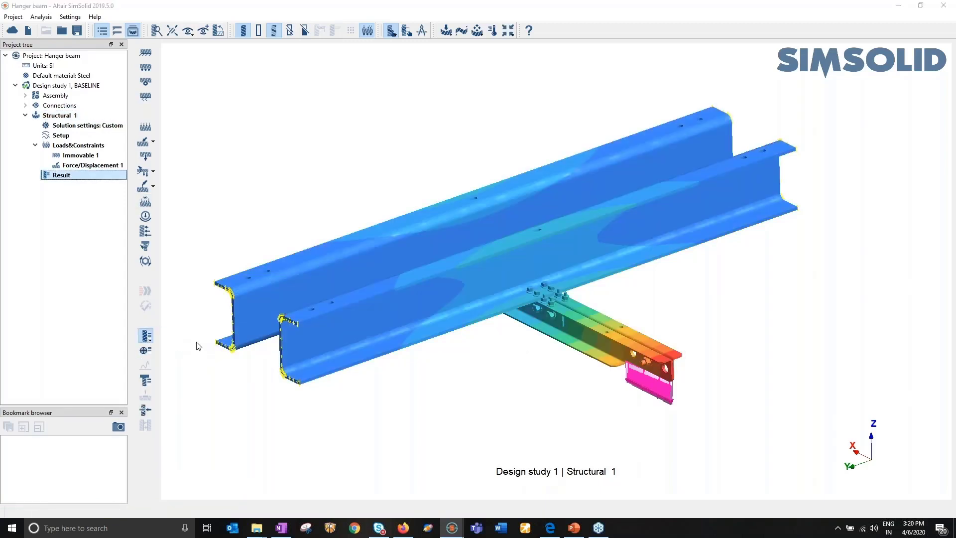
Play the displacement animation to watch the hanger beam deflect, and stop it
scroll(585, 359, up, 3)
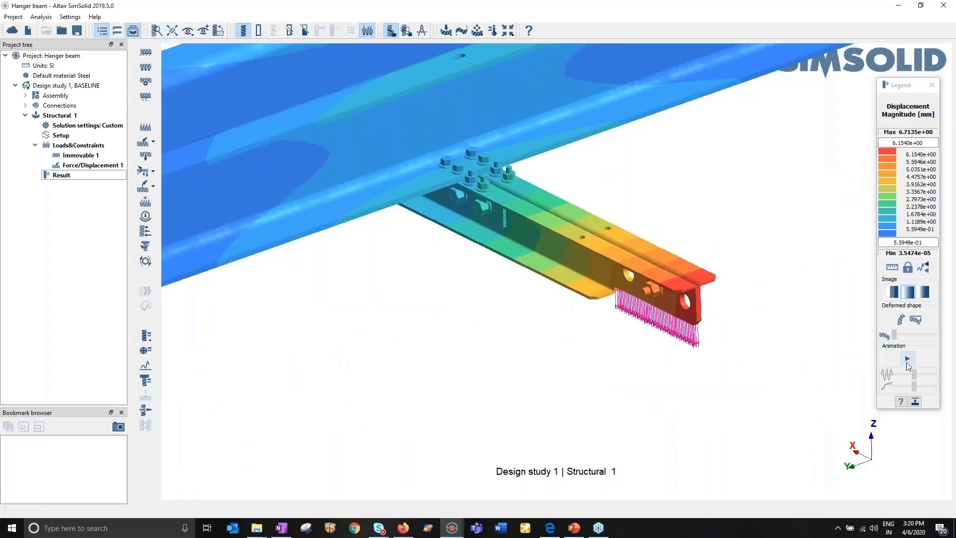
click(907, 360)
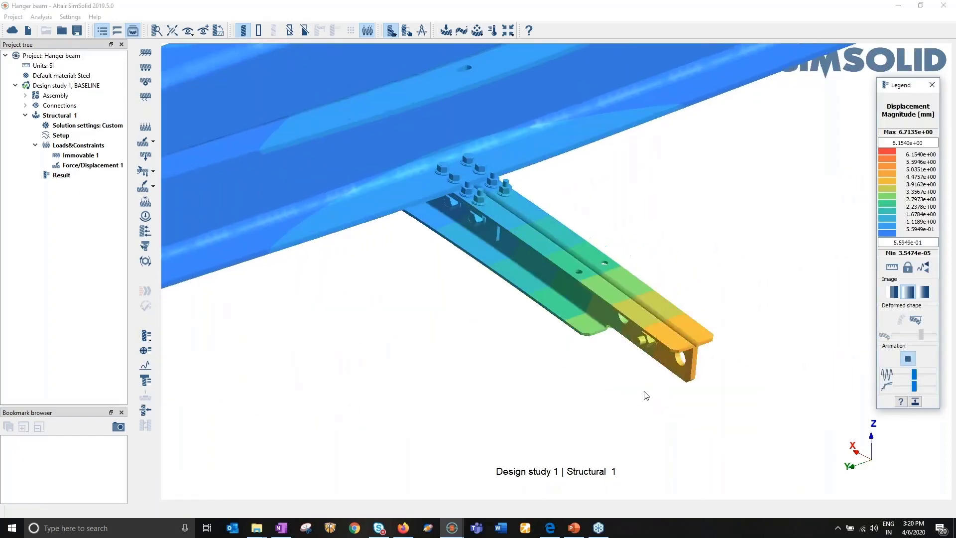
scroll(653, 391, down, 5)
click(910, 359)
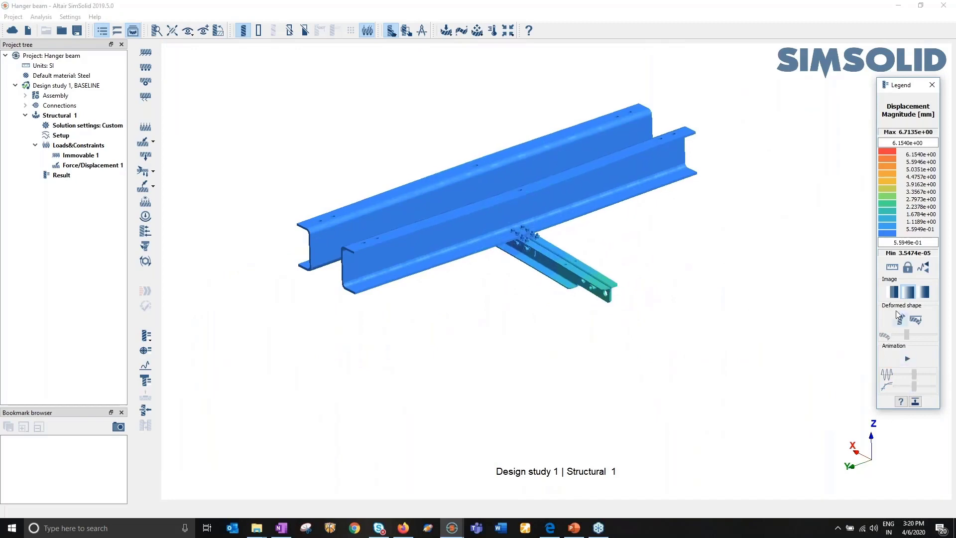
Inspect the deformed shape from the side along the two long beams, and return to the undeformed shape
click(904, 322)
drag(675, 401, 721, 375)
scroll(525, 295, up, 5)
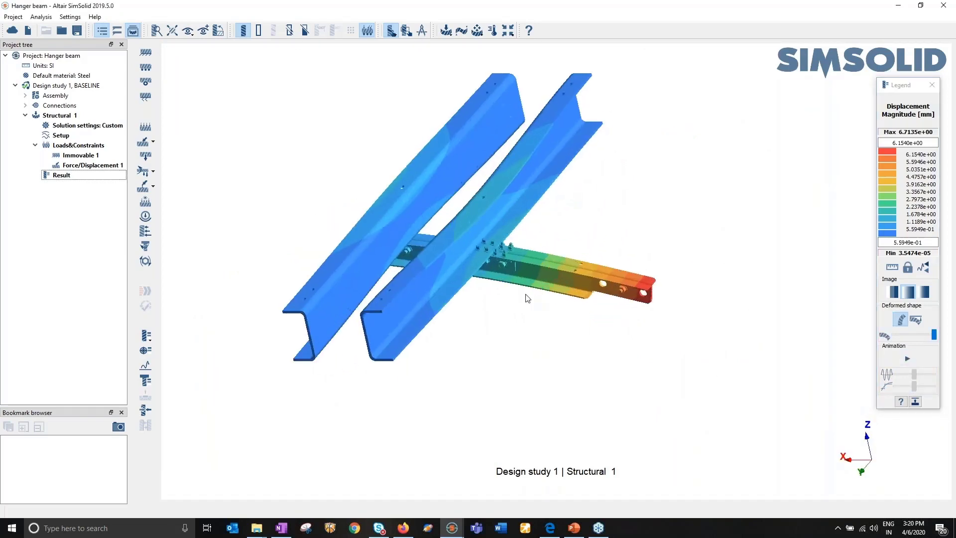
drag(561, 344, 552, 302)
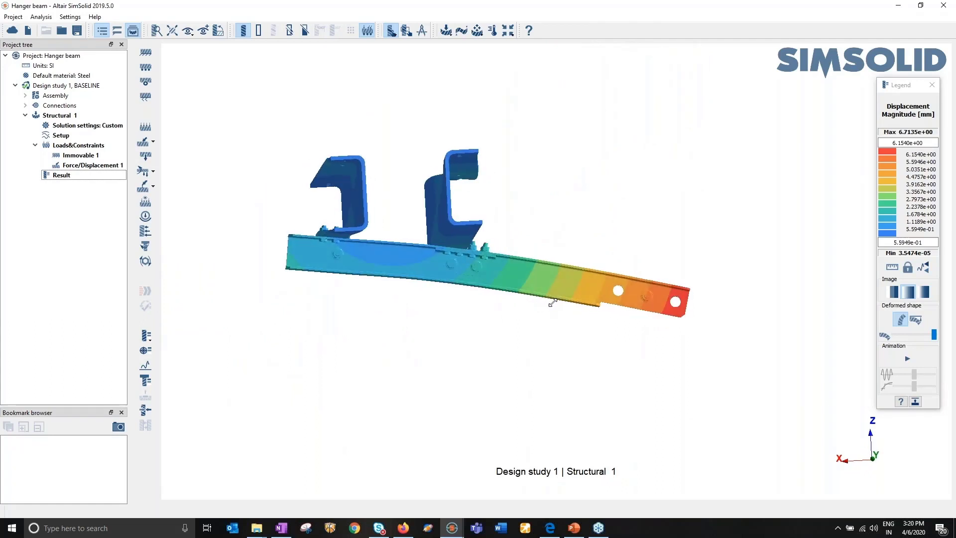
click(899, 319)
View the displacement plot in the Front, Left, Top and Bottom standard views
scroll(527, 238, up, 3)
scroll(529, 237, up, 5)
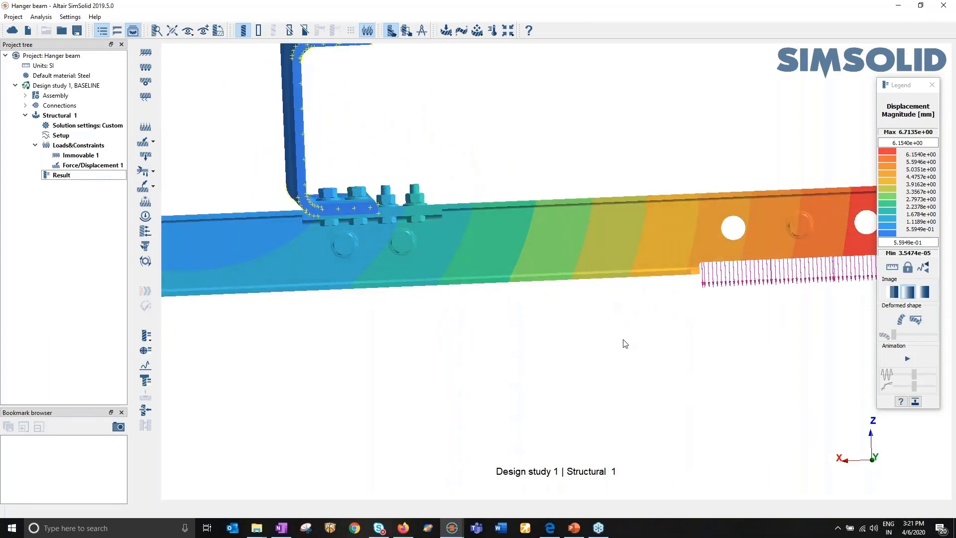
scroll(565, 308, down, 1)
click(188, 32)
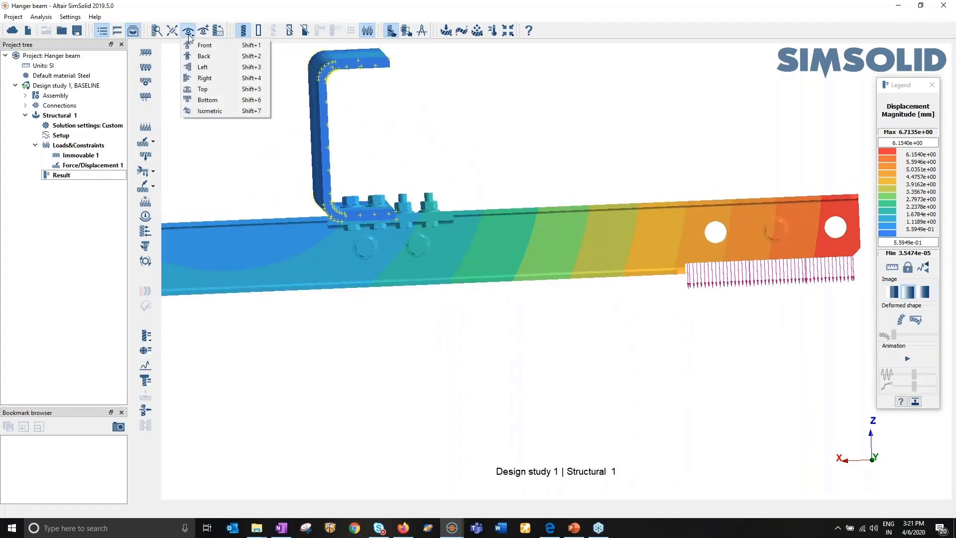
click(193, 46)
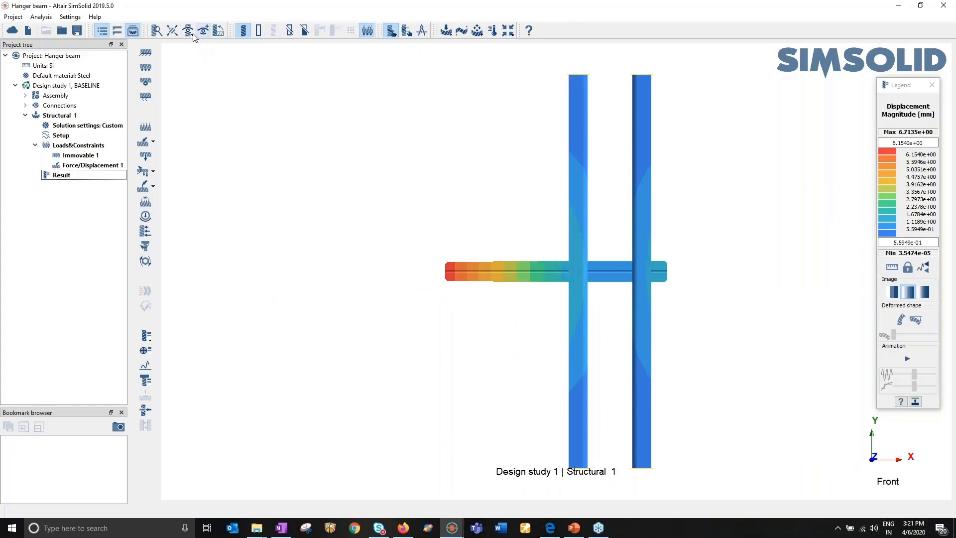
click(190, 31)
click(201, 68)
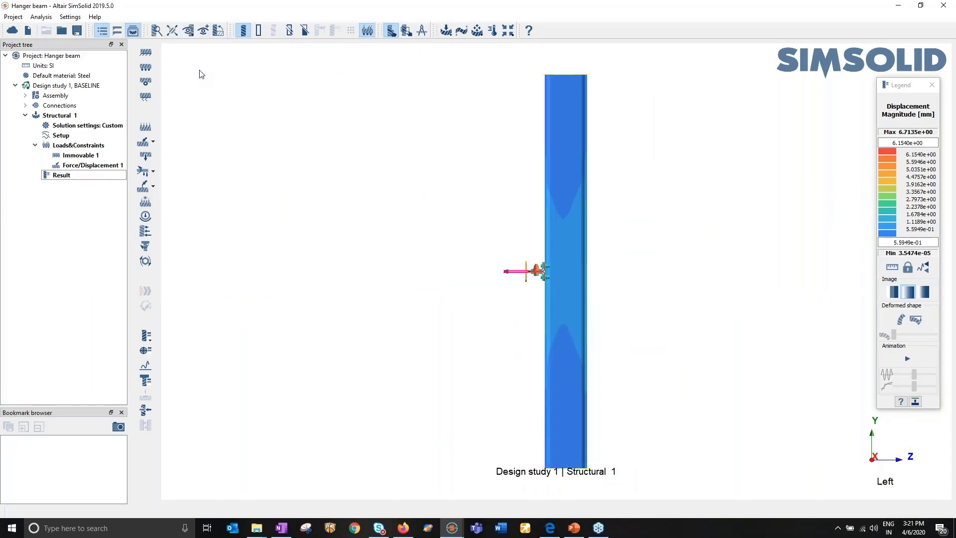
click(194, 32)
click(203, 89)
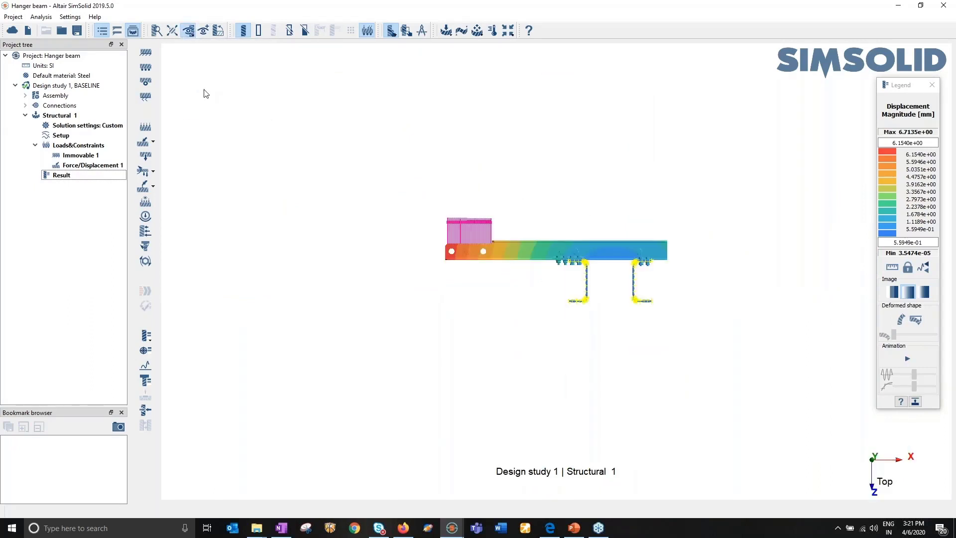
click(192, 32)
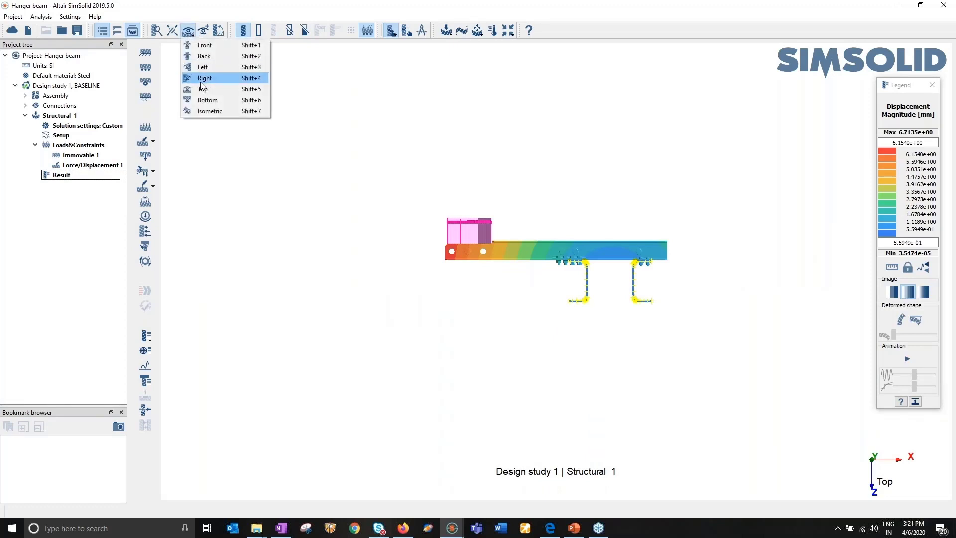
click(209, 100)
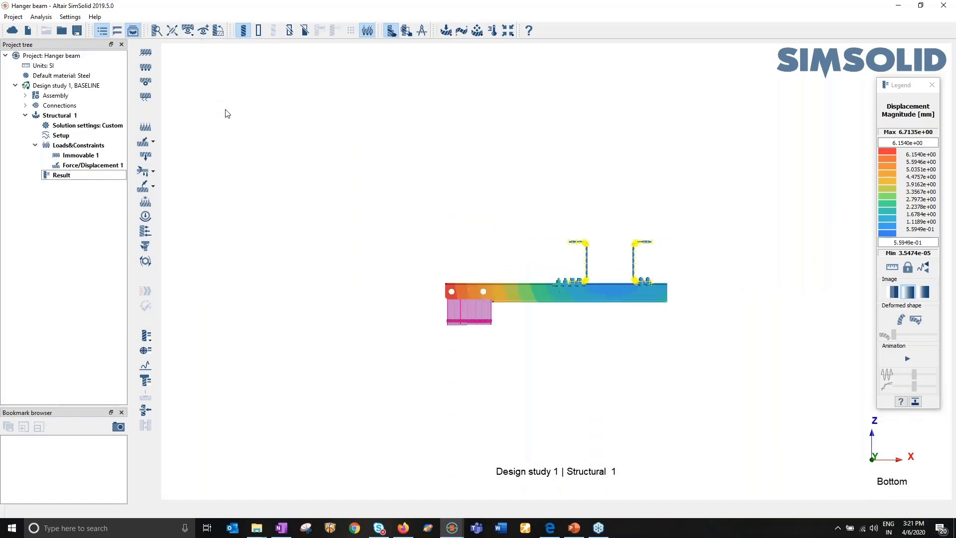
Turn the deformed shape on in a side view along the beams, close up on the bolted joint
scroll(599, 290, up, 5)
drag(464, 288, 738, 316)
right_drag(738, 316, 532, 304)
mouse_move(532, 308)
mouse_down()
mouse_move(535, 260)
mouse_move(530, 294)
mouse_up()
click(895, 322)
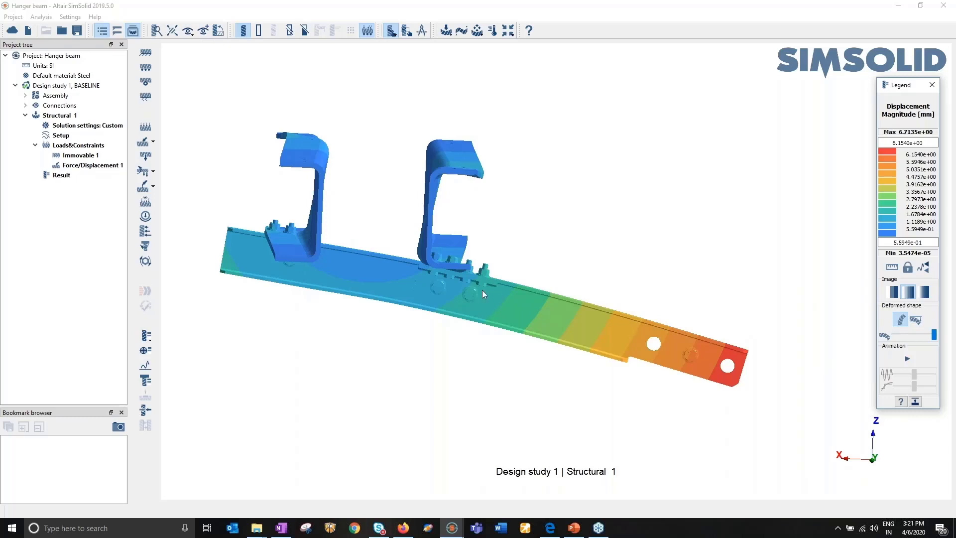
scroll(477, 287, up, 5)
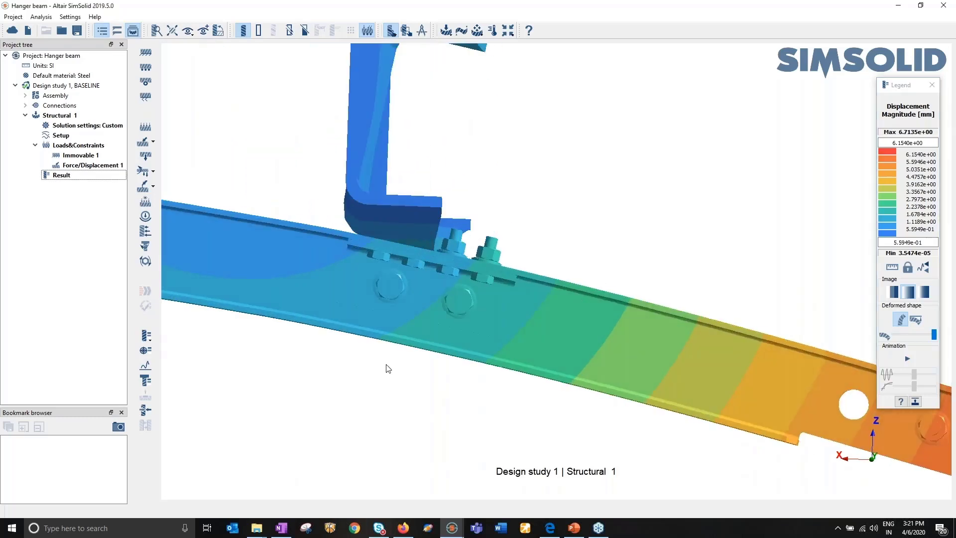
Save a bookmark of the deformed displacement plot at the bolted joint and name it disp
click(118, 426)
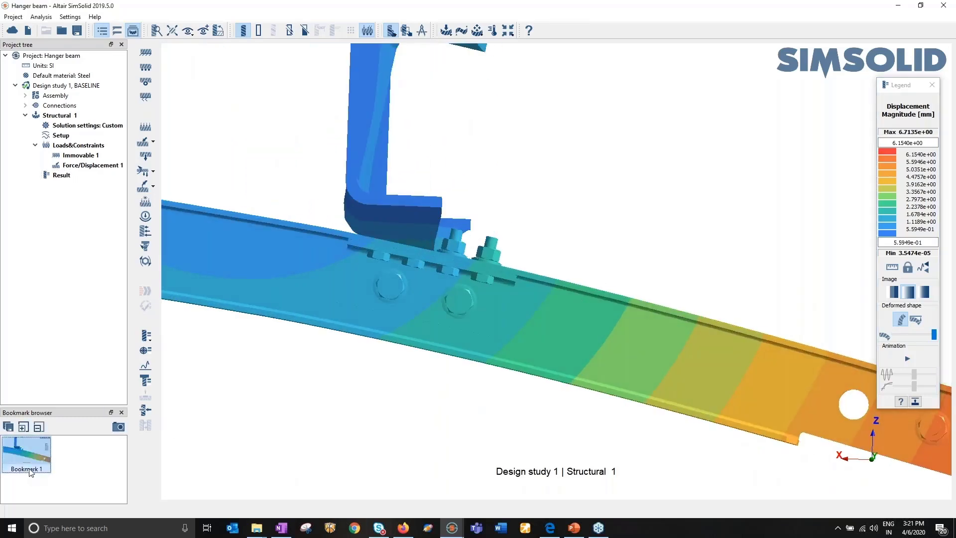
double_click(29, 469)
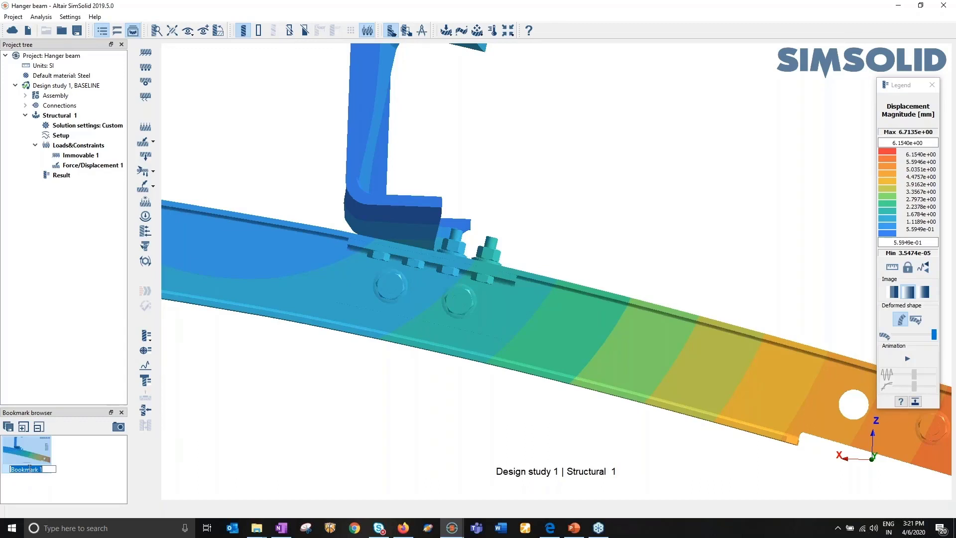
text(disp)
key(Return)
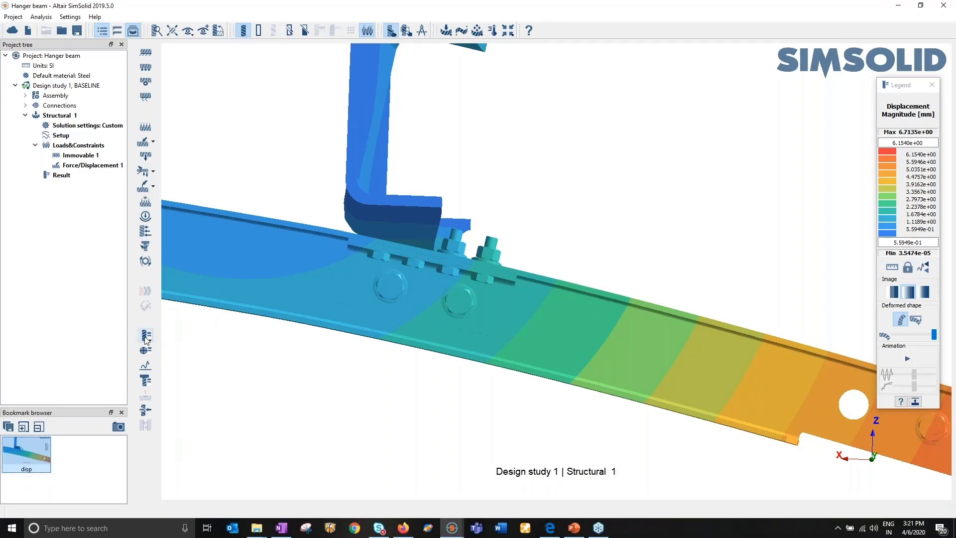
Display the Von Mises stress contour on the deformed assembly
scroll(453, 274, down, 5)
drag(452, 274, 496, 286)
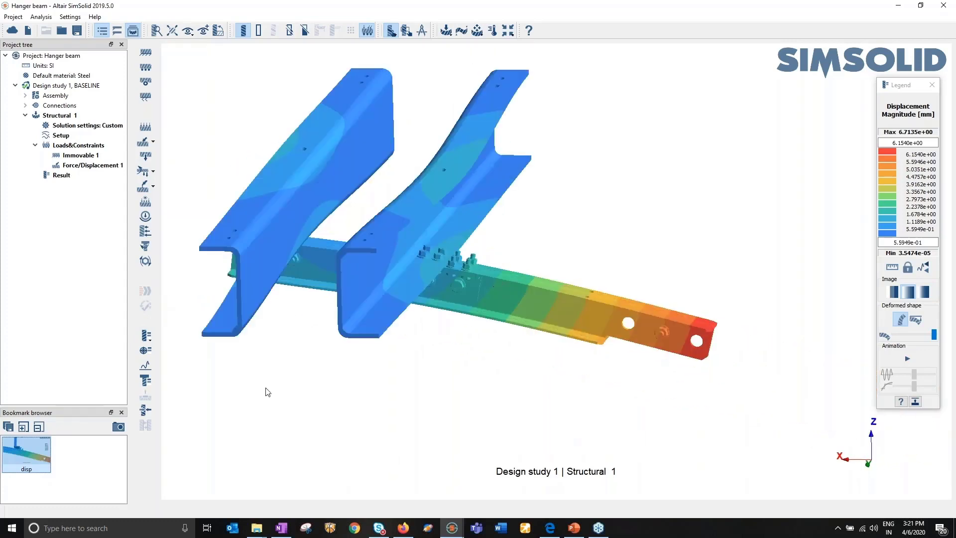
click(146, 335)
click(179, 349)
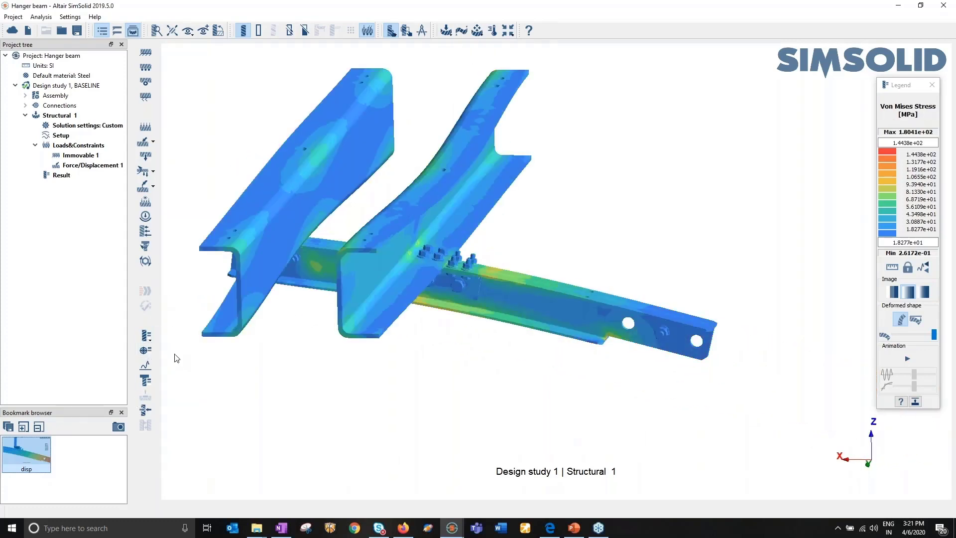
Hide the long beam covering the eight-bolt joint and frame the stresses on the hanger beam around the bolts
right_click(429, 224)
mouse_move(463, 233)
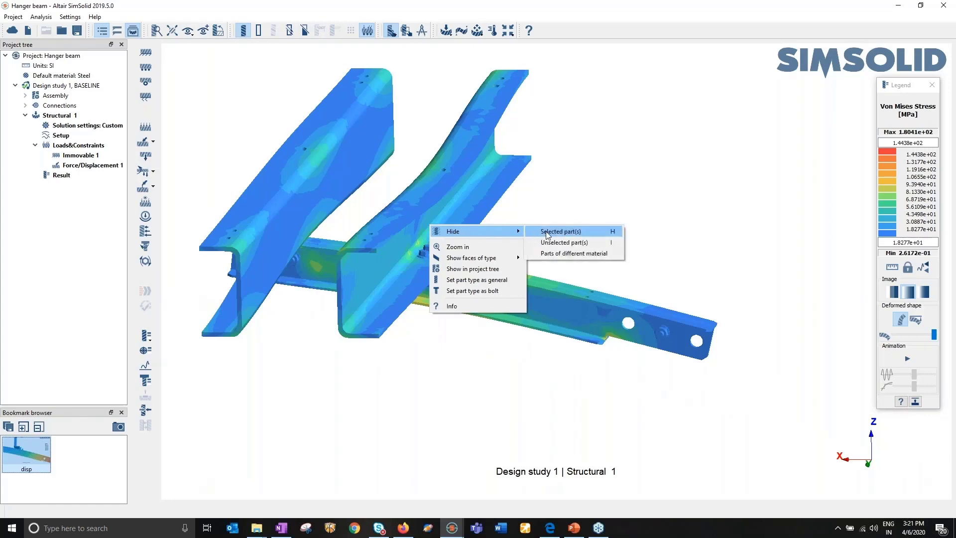
click(605, 232)
scroll(435, 264, up, 6)
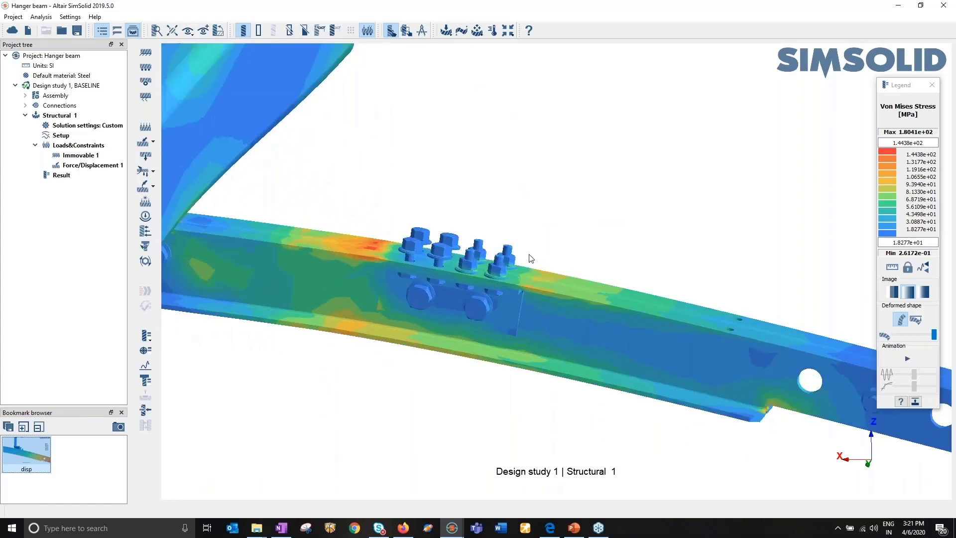
drag(622, 301, 603, 332)
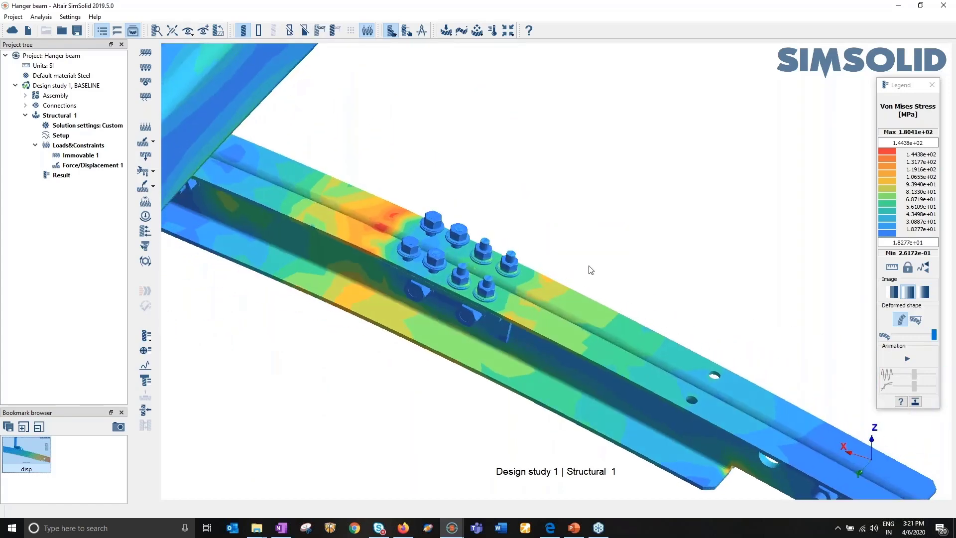
scroll(644, 337, down, 4)
scroll(603, 281, up, 2)
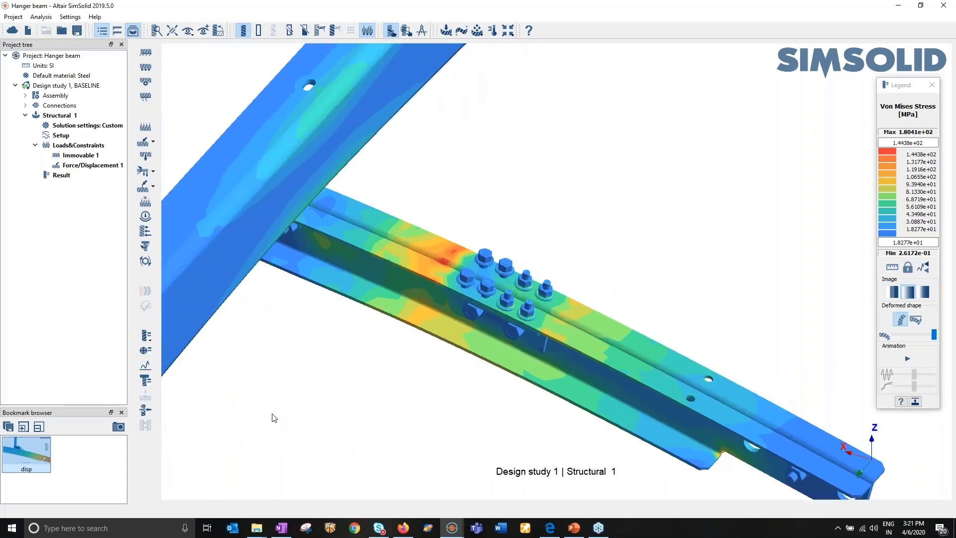
Save a bookmark of the Von Mises stress plot and name it stress
click(115, 427)
double_click(81, 471)
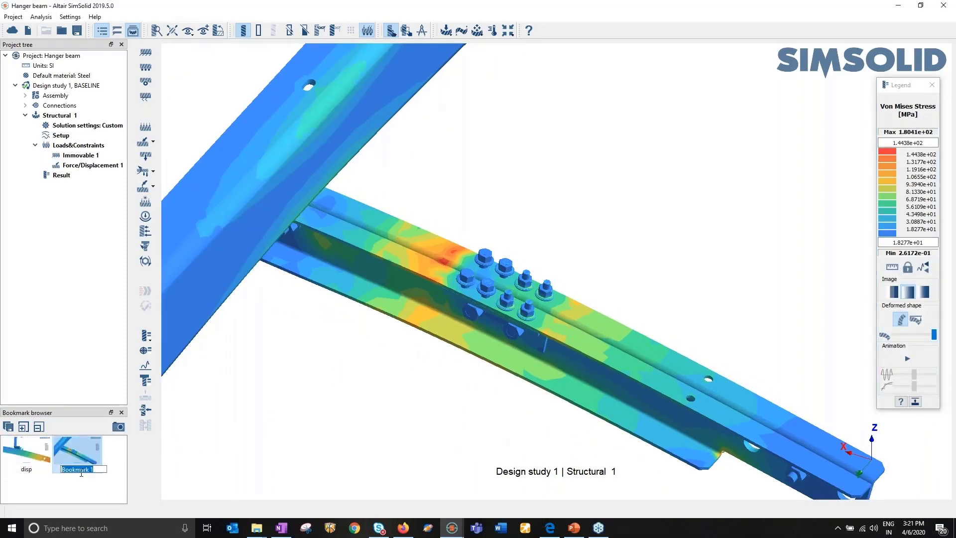
text(stress)
key(Return)
Close the result plot and show all hidden parts in all design studies
click(931, 84)
scroll(636, 230, down, 5)
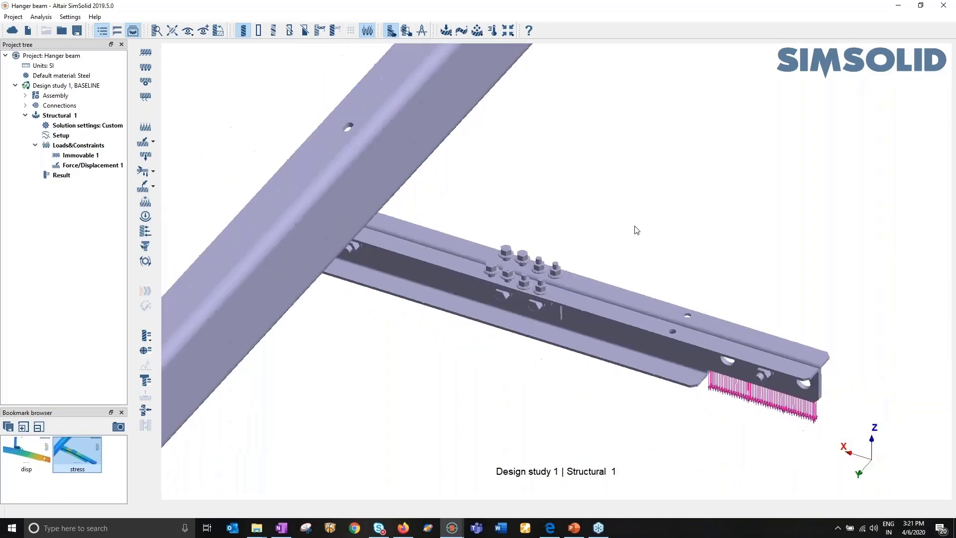
right_click(627, 206)
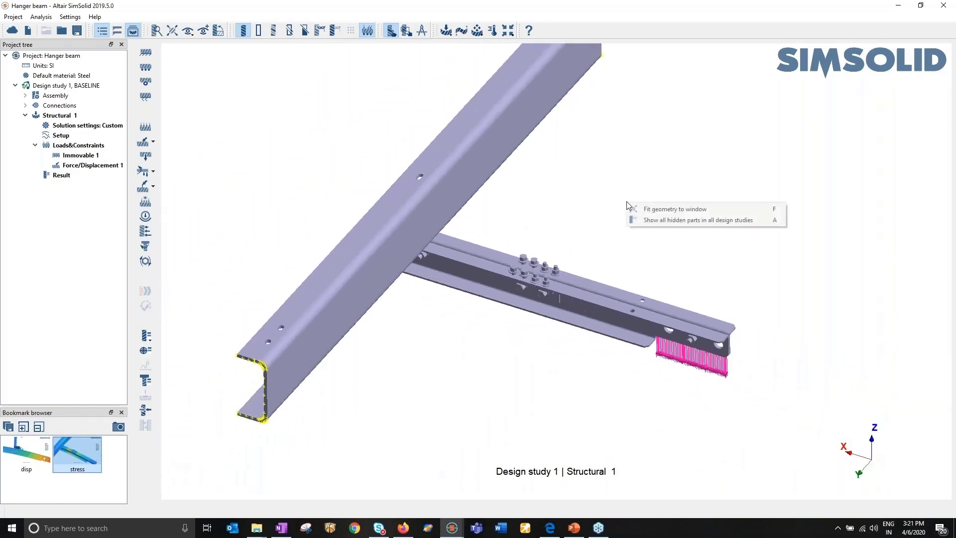
click(662, 220)
scroll(573, 263, up, 5)
scroll(488, 242, down, 5)
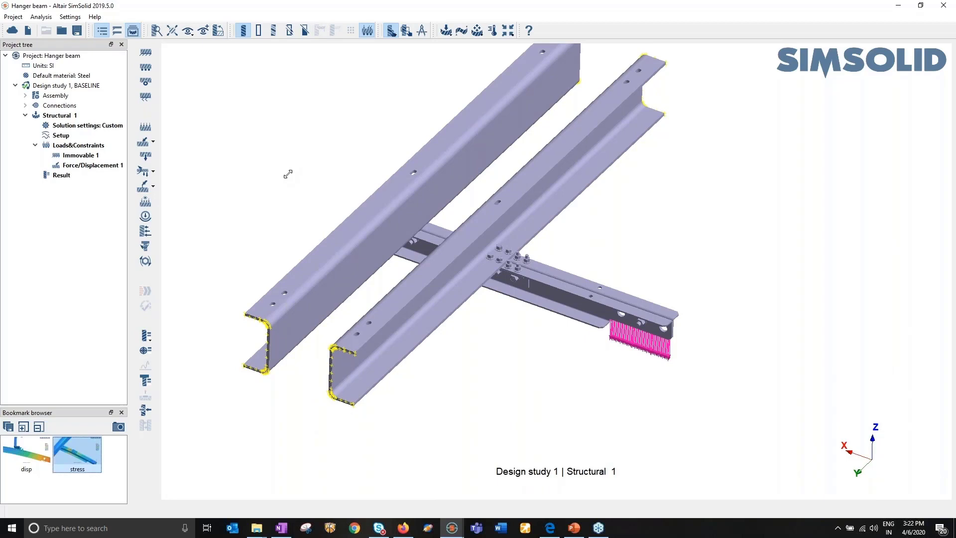
Create a nonlinear structural analysis in Design study 1 with separating contact enabled
right_click(65, 116)
click(83, 121)
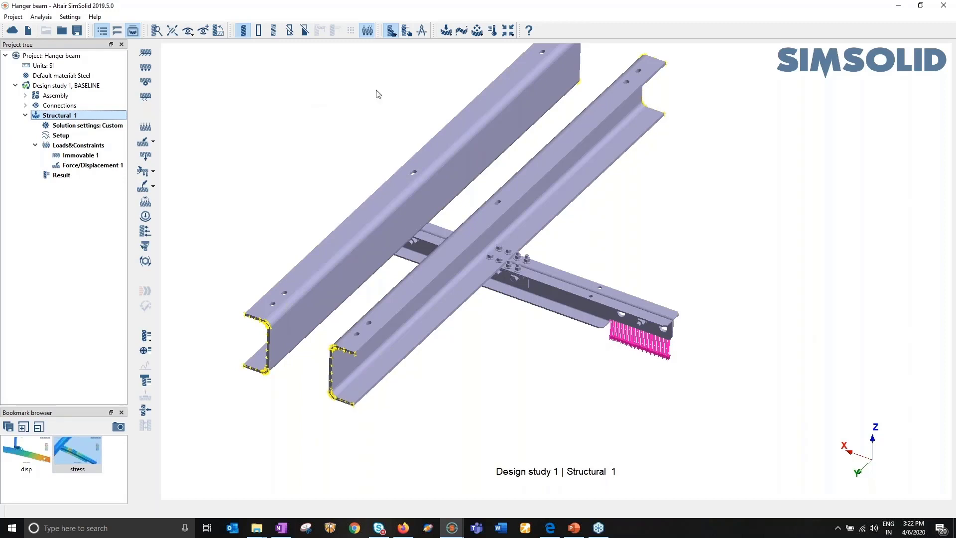
click(447, 31)
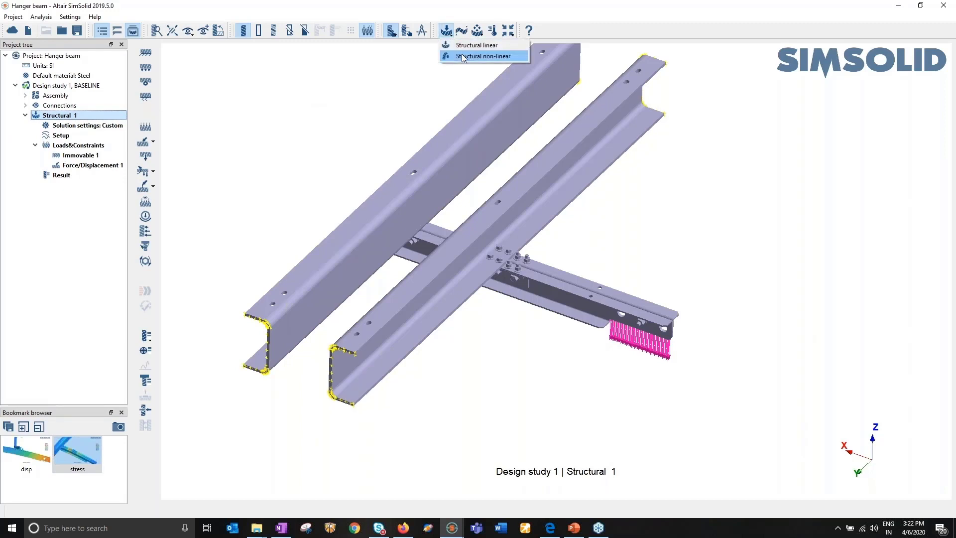
click(462, 57)
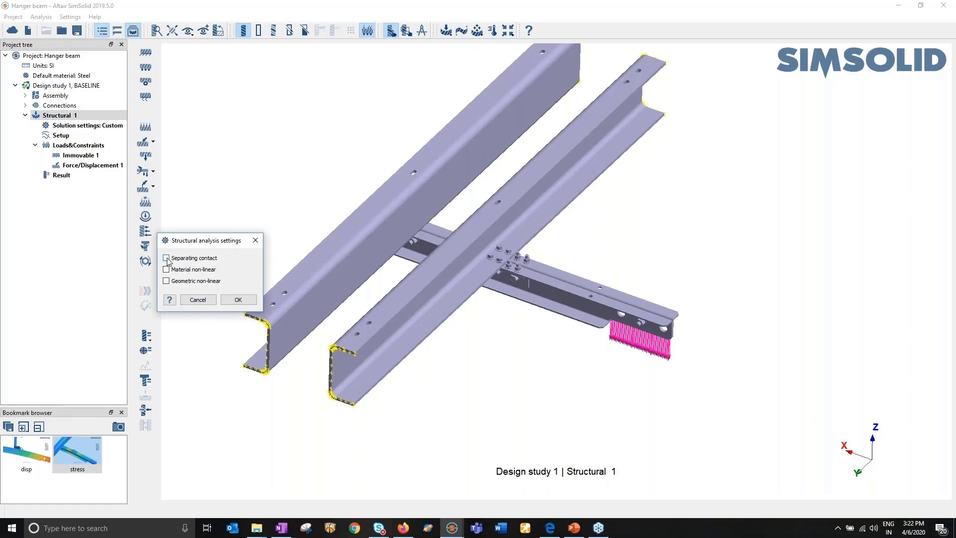
click(252, 299)
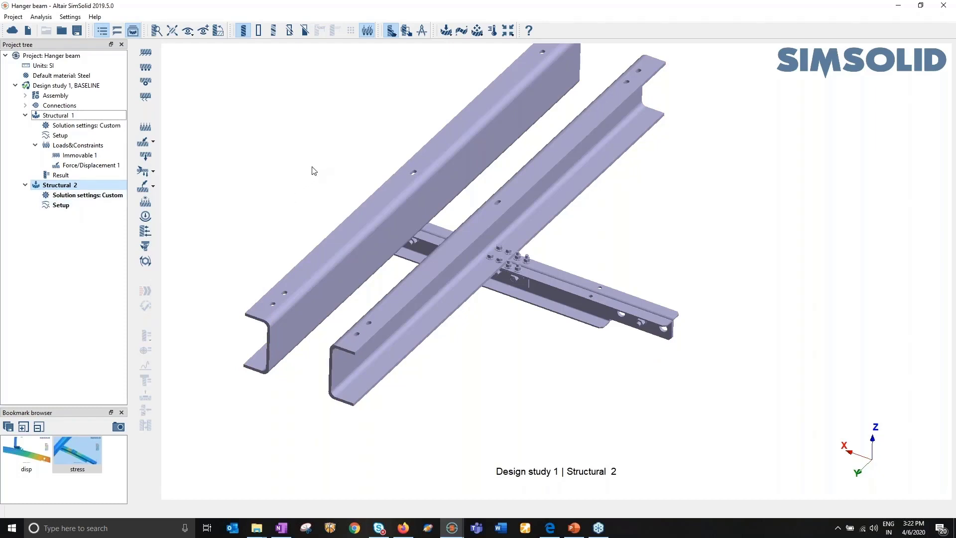
Start an immovable constraint for Structural 2 on the end faces of both long lower beams at one end
click(146, 52)
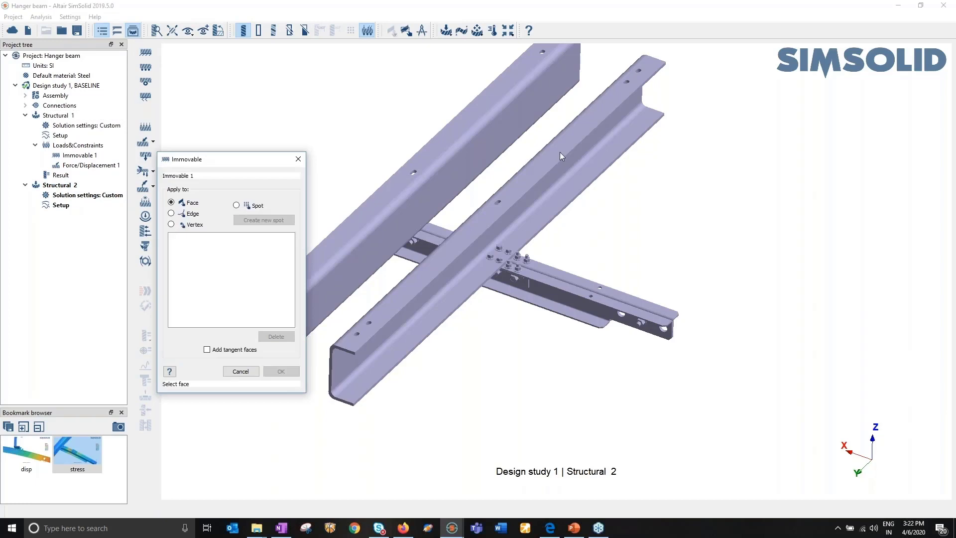
scroll(560, 152, down, 5)
scroll(500, 197, up, 7)
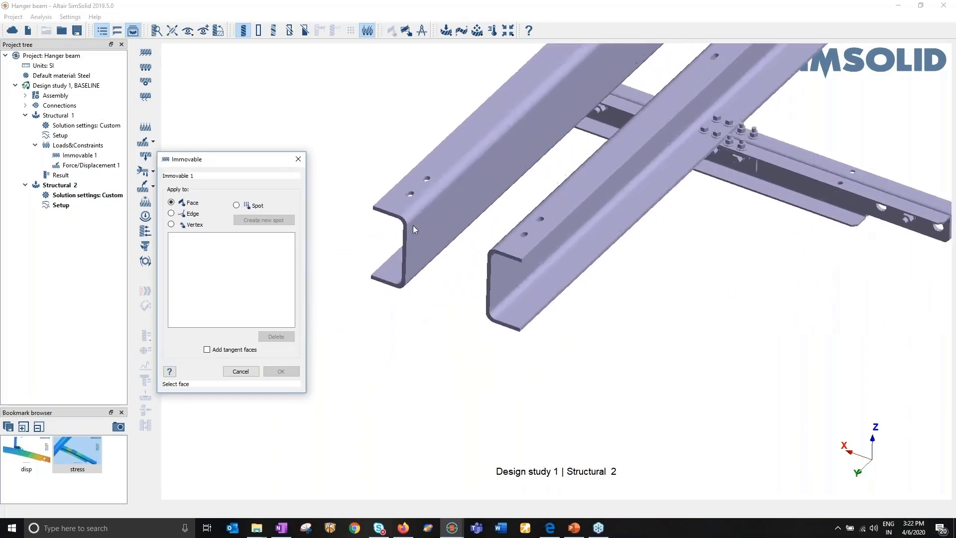
scroll(413, 229, up, 5)
click(407, 222)
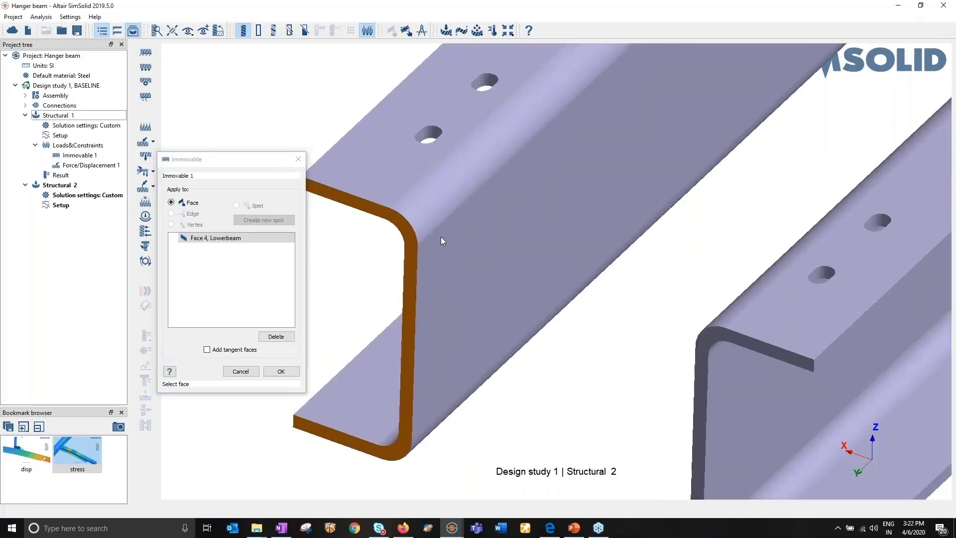
click(717, 337)
scroll(591, 288, down, 5)
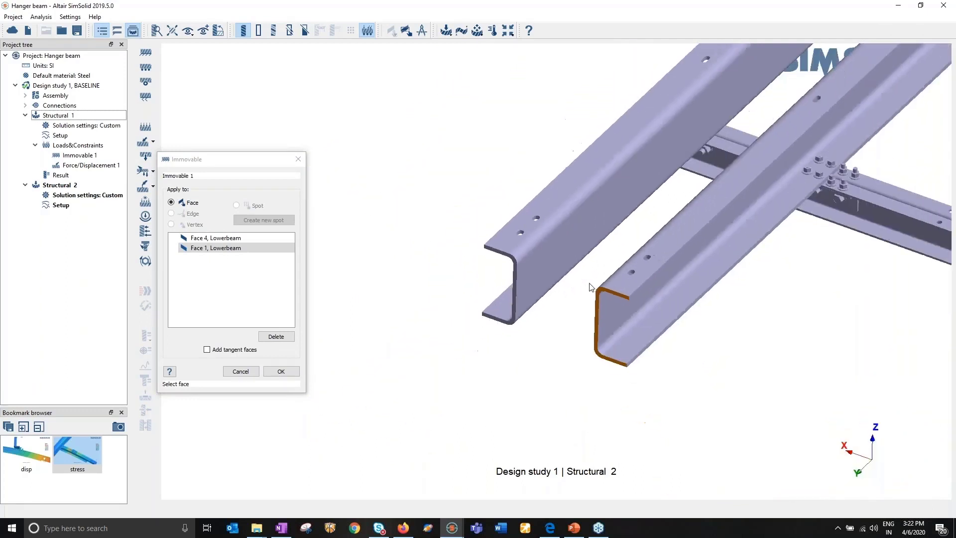
Add the opposite end faces of both lower beams to the immovable constraint and accept it
scroll(591, 288, down, 4)
drag(627, 326, 448, 348)
right_drag(693, 378, 500, 248)
scroll(646, 217, up, 3)
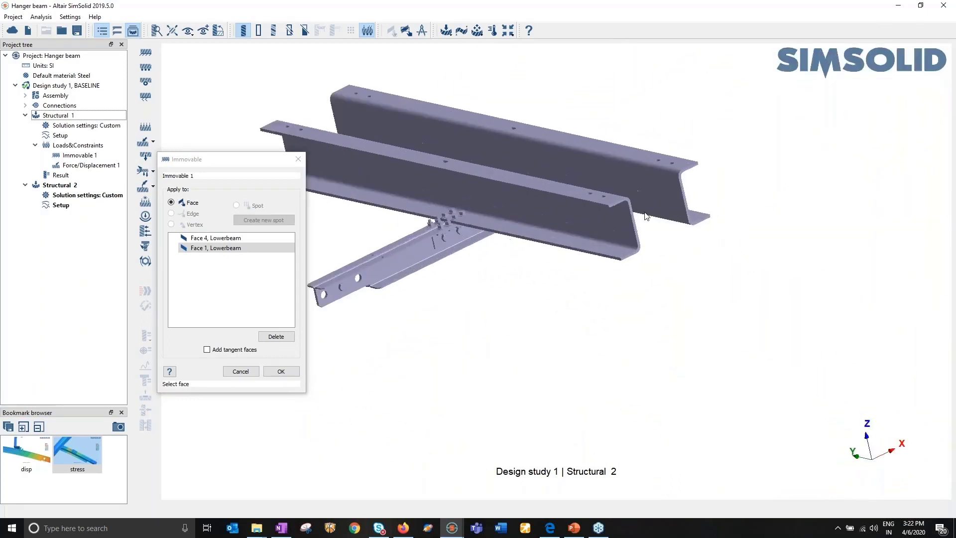
scroll(630, 201, up, 5)
click(629, 201)
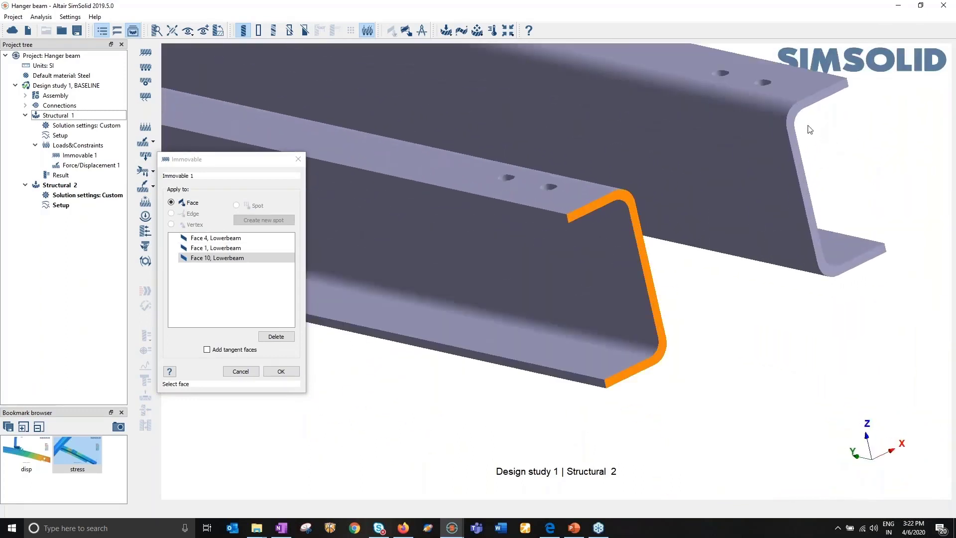
click(793, 125)
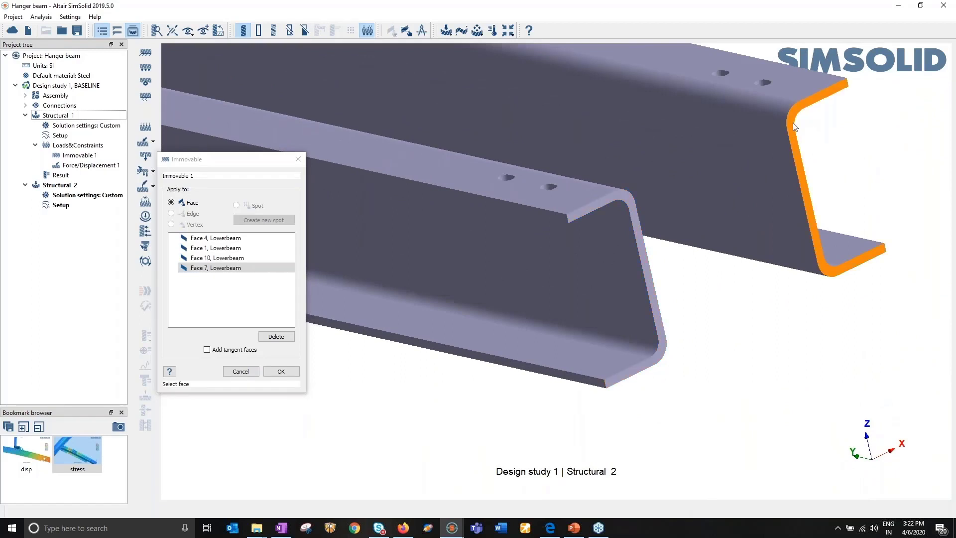
click(287, 371)
Apply a downward global Z force in N to the two lower edge faces at the hanger beam's free end
scroll(718, 203, down, 6)
drag(719, 203, 382, 248)
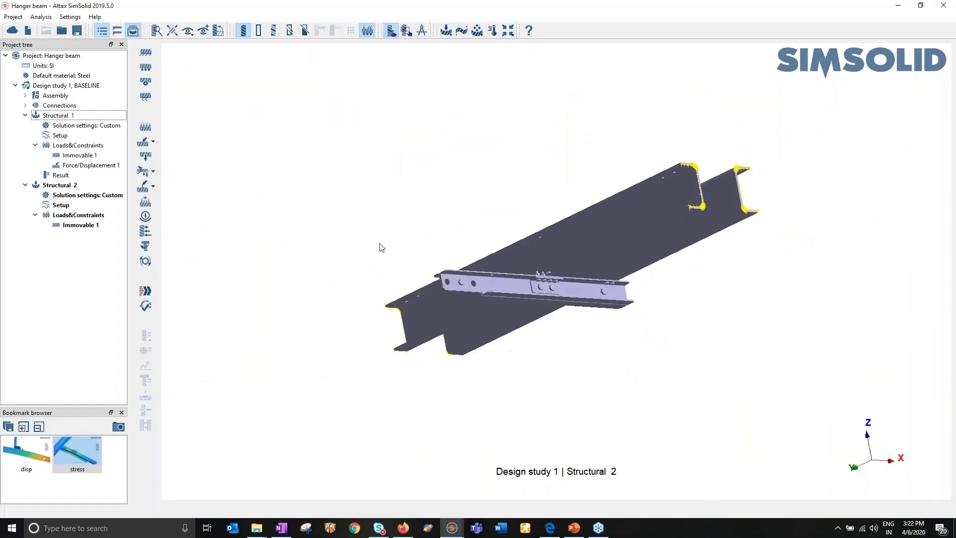
click(149, 142)
click(186, 140)
scroll(485, 299, up, 3)
scroll(485, 297, up, 10)
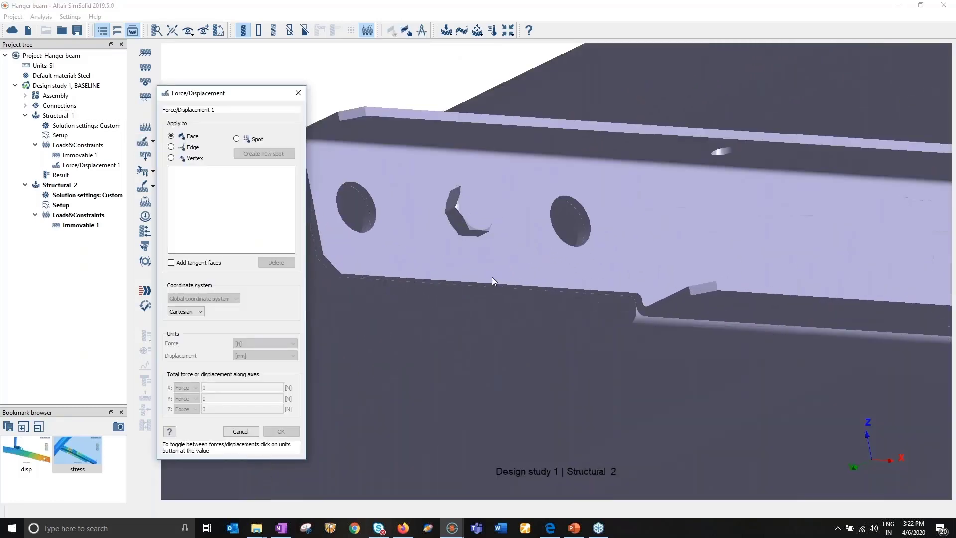
drag(495, 314, 502, 293)
scroll(503, 293, up, 5)
click(503, 293)
click(506, 317)
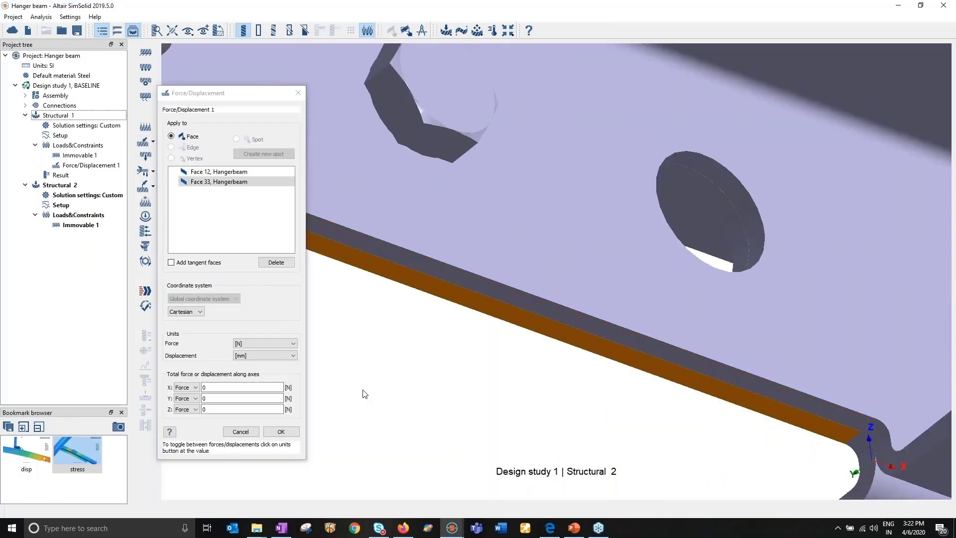
double_click(211, 409)
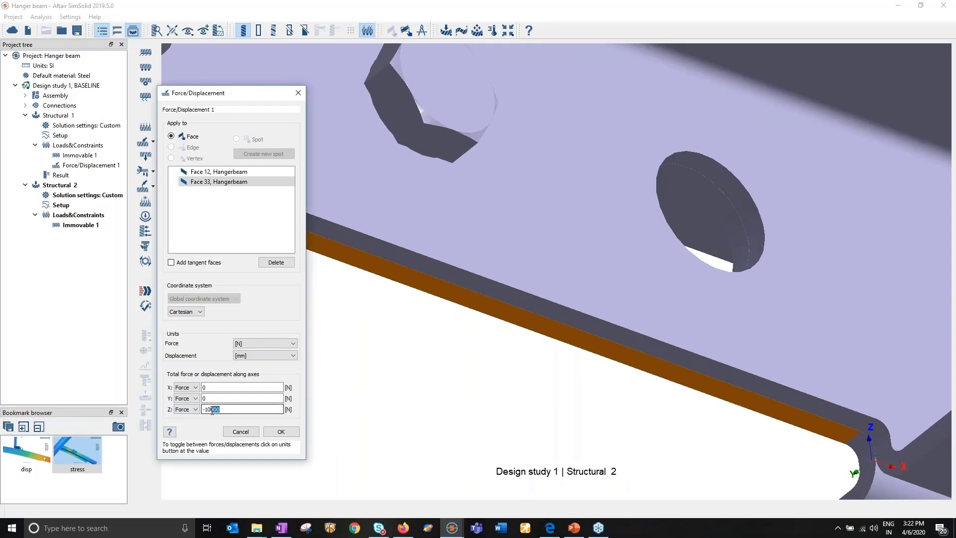
click(281, 431)
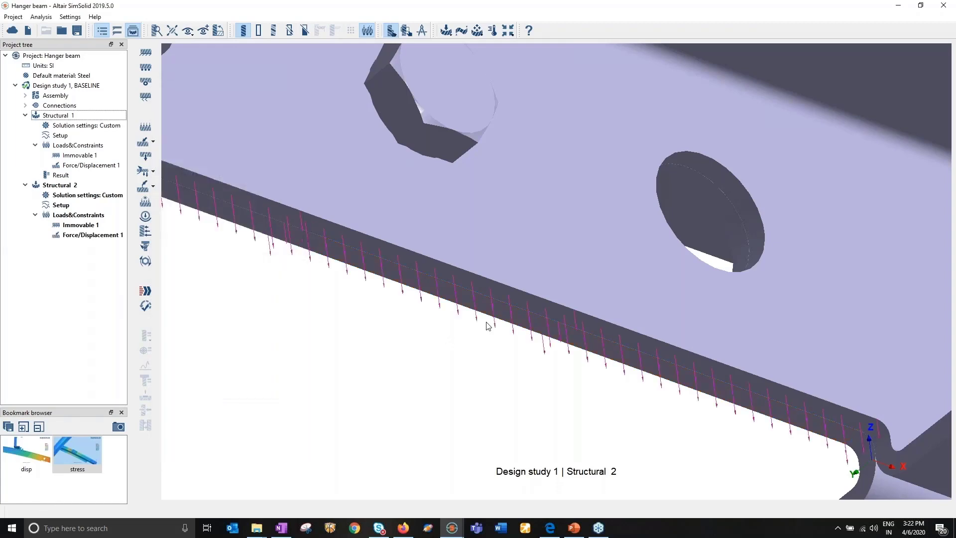
Display the assembly's parts in random colors and frame the bolted joint
scroll(486, 326, down, 10)
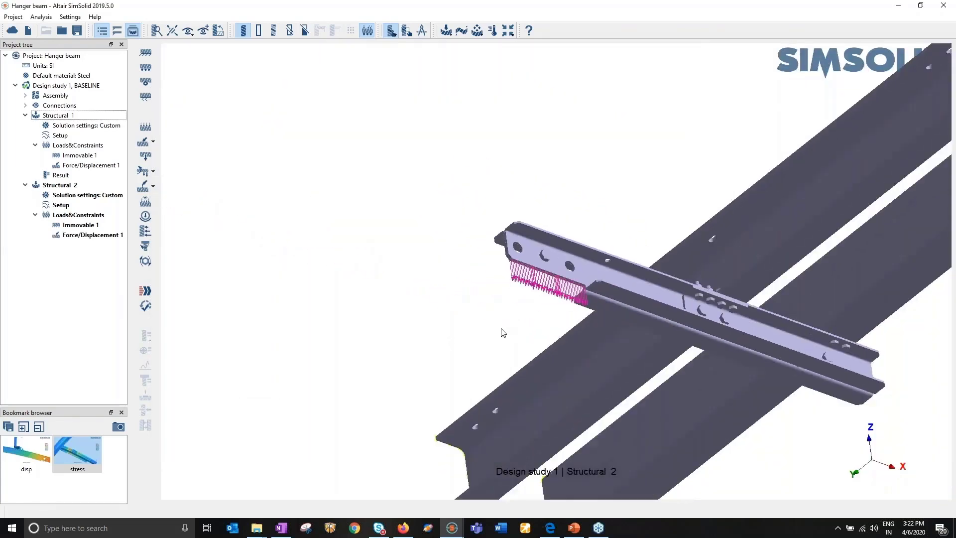
scroll(504, 333, down, 5)
middle_drag(550, 274, 713, 314)
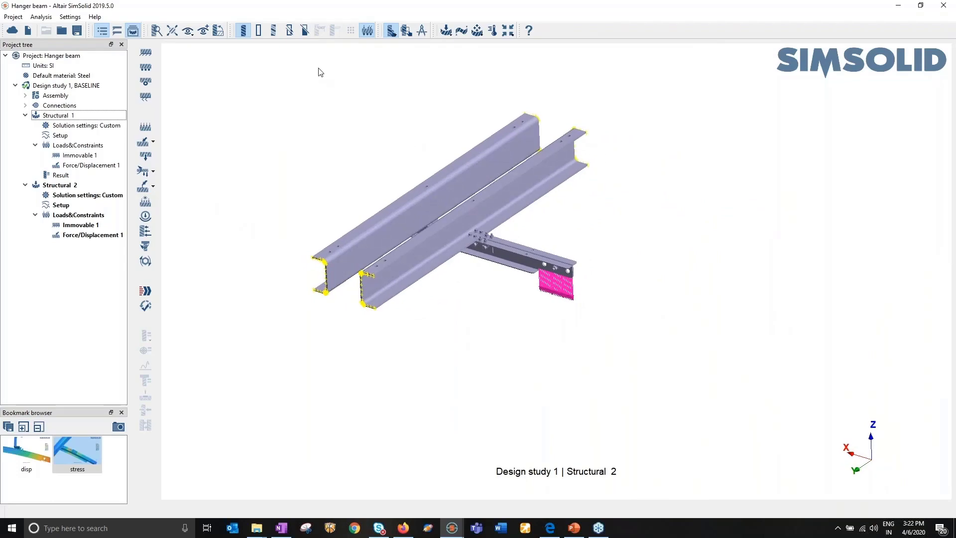
click(273, 31)
scroll(467, 241, up, 8)
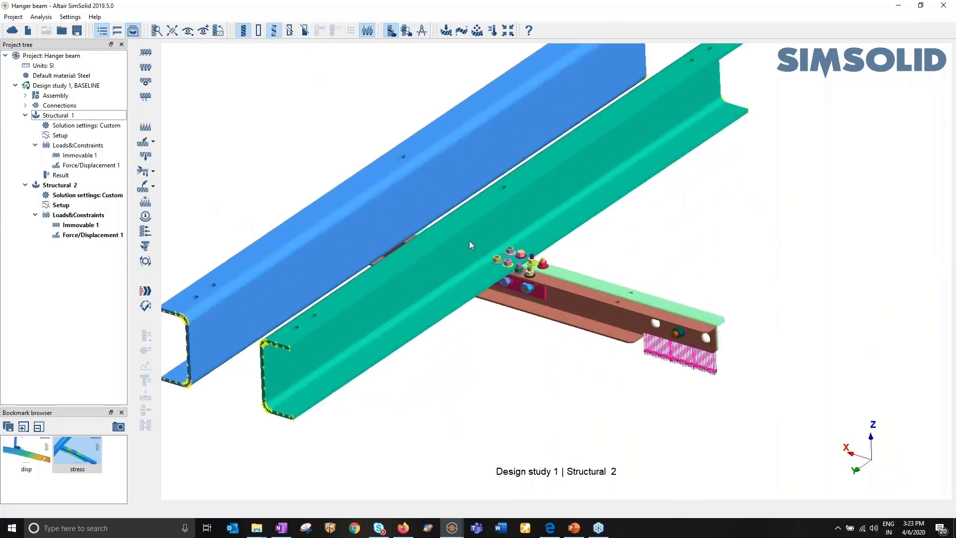
Review the lower beam's contact conditions in Structural 2, highlighting each connection in the list
right_click(486, 286)
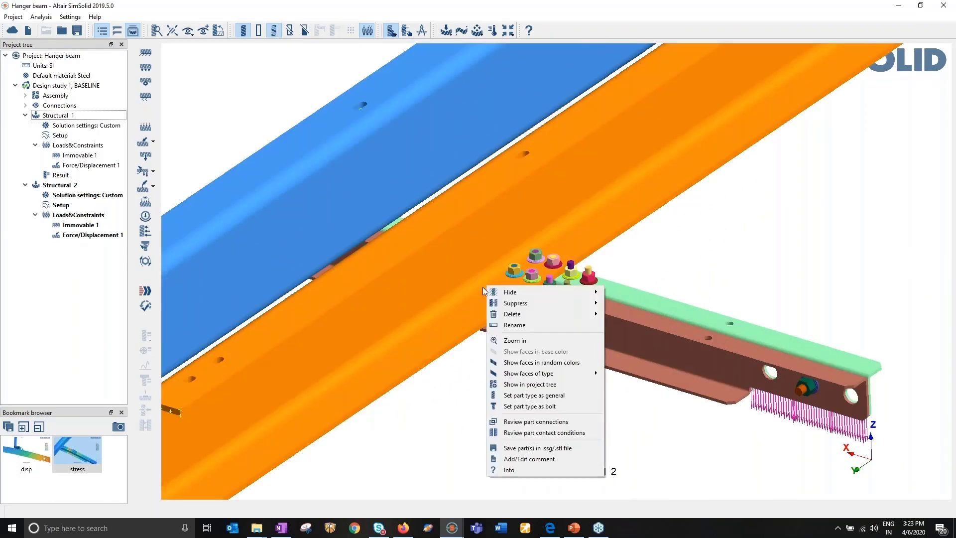
click(534, 433)
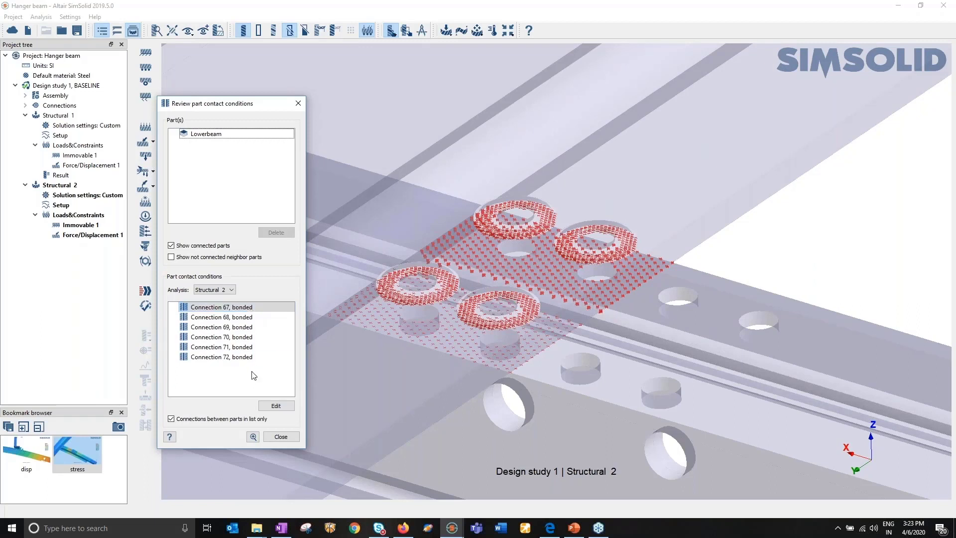
click(244, 318)
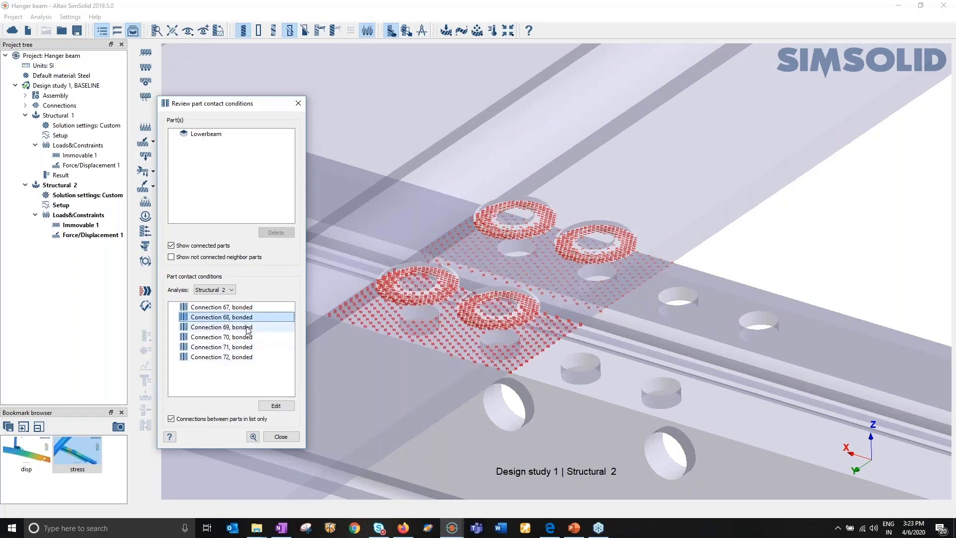
click(247, 328)
click(246, 338)
click(244, 348)
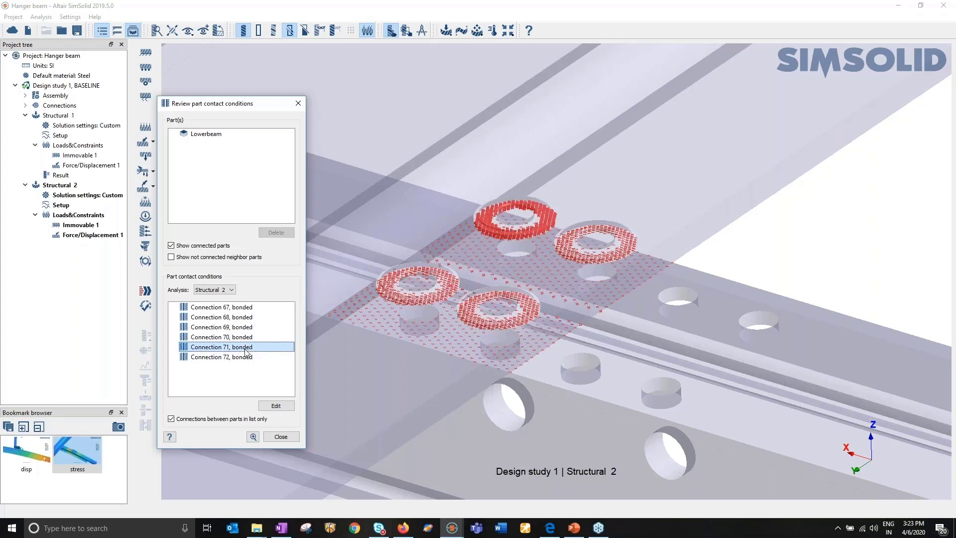
click(250, 357)
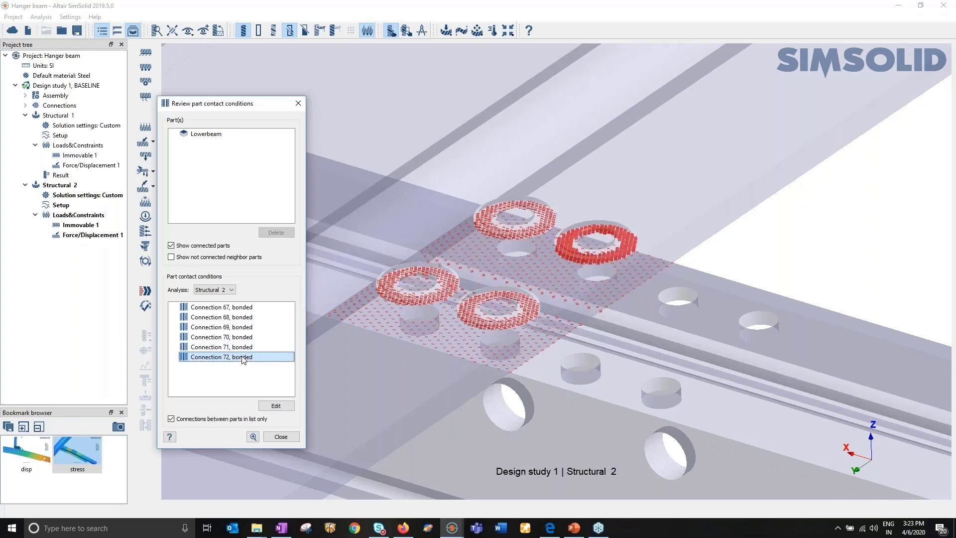
Change Connections 67 and 68 of the lower beam to separating contact with friction for Structural 2 only
click(239, 309)
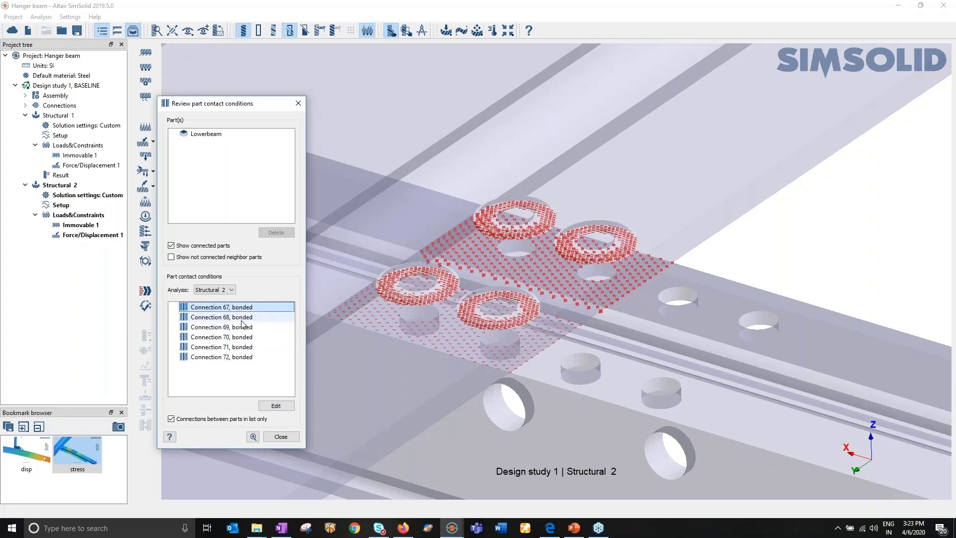
click(243, 319)
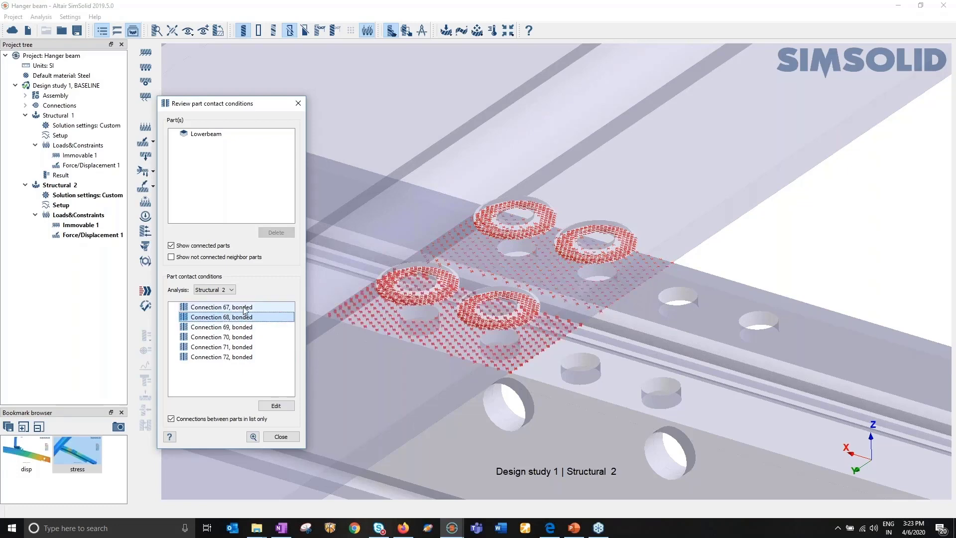
ctrl+click(245, 309)
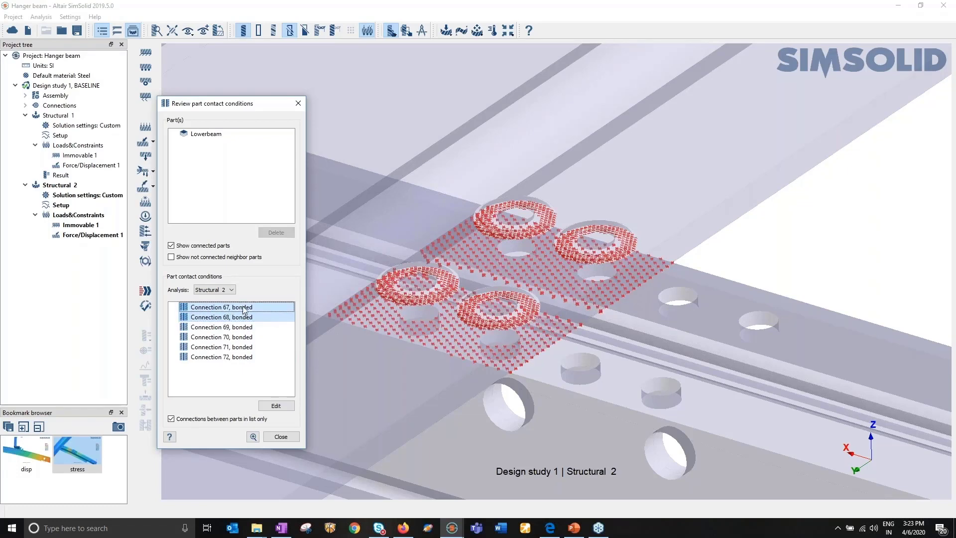
click(275, 406)
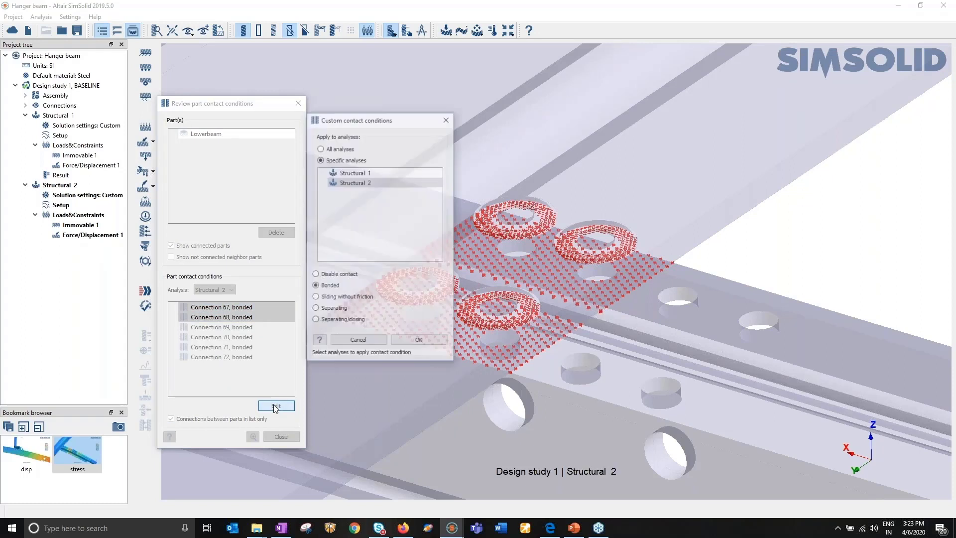
click(355, 183)
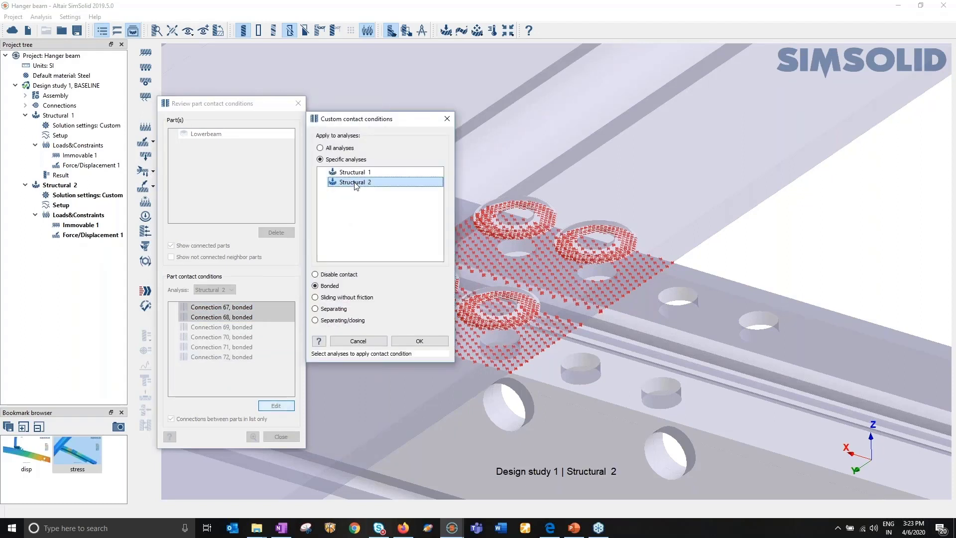
click(315, 309)
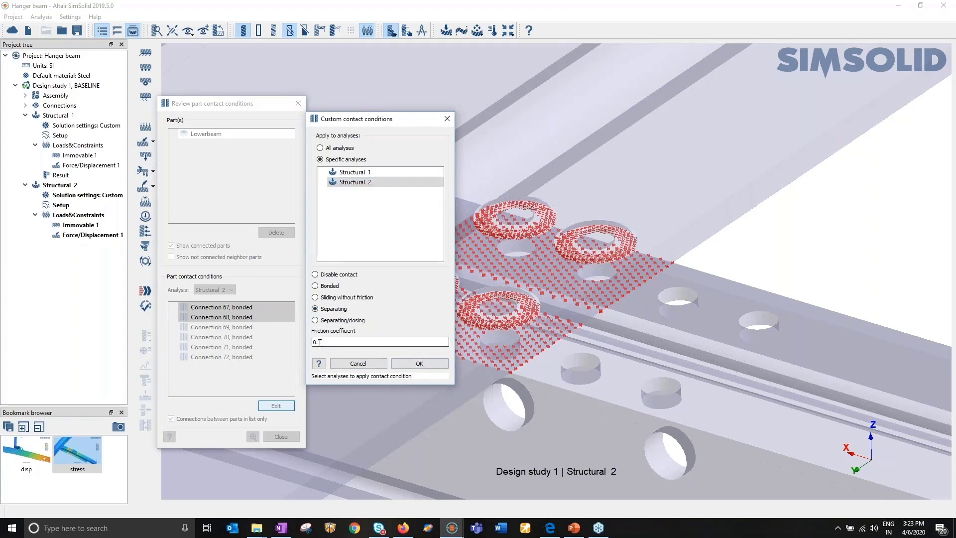
click(417, 365)
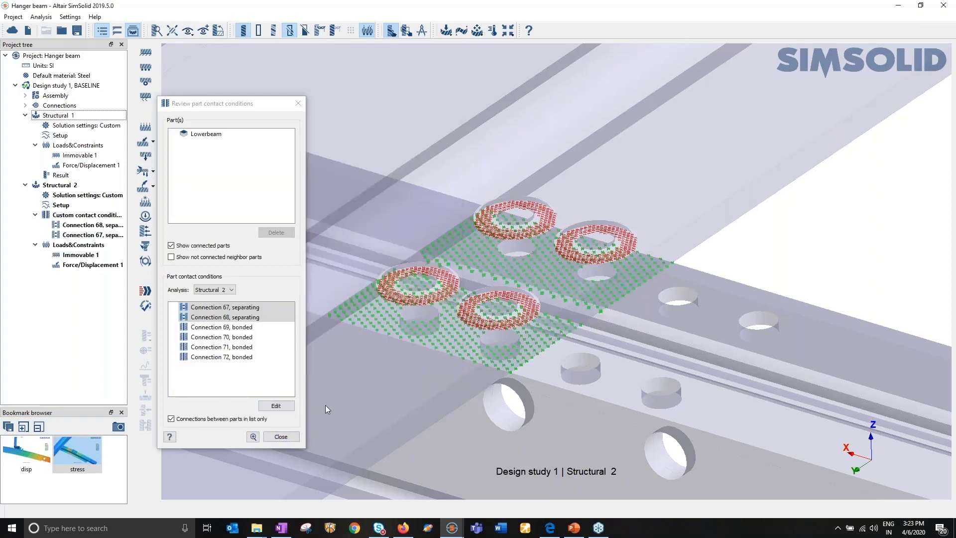
click(277, 436)
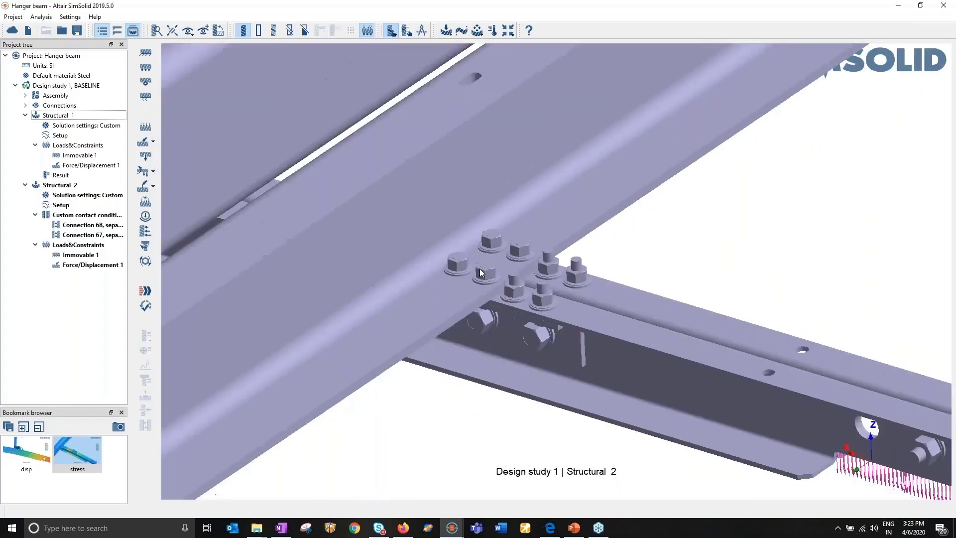
Solve the nonlinear analysis Structural 2
scroll(567, 314, down, 3)
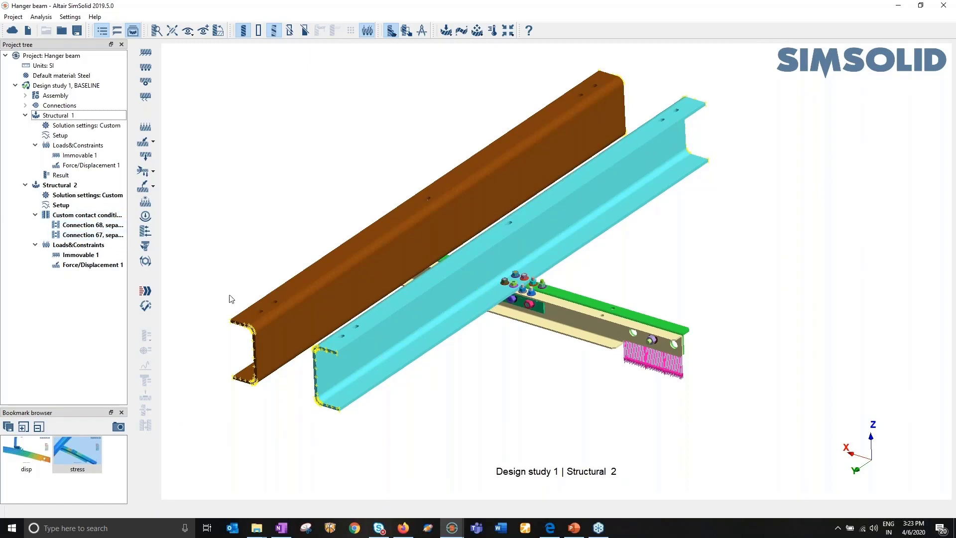
click(60, 185)
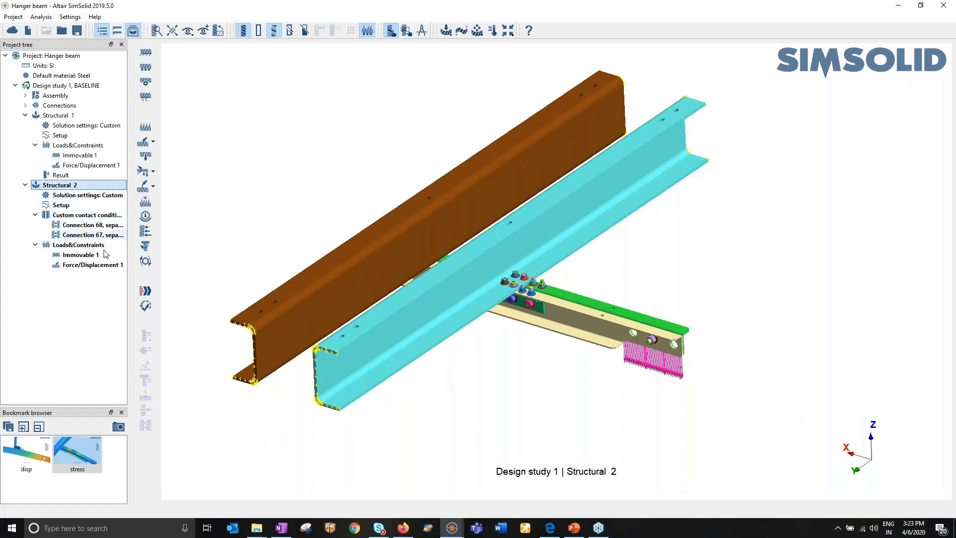
click(144, 291)
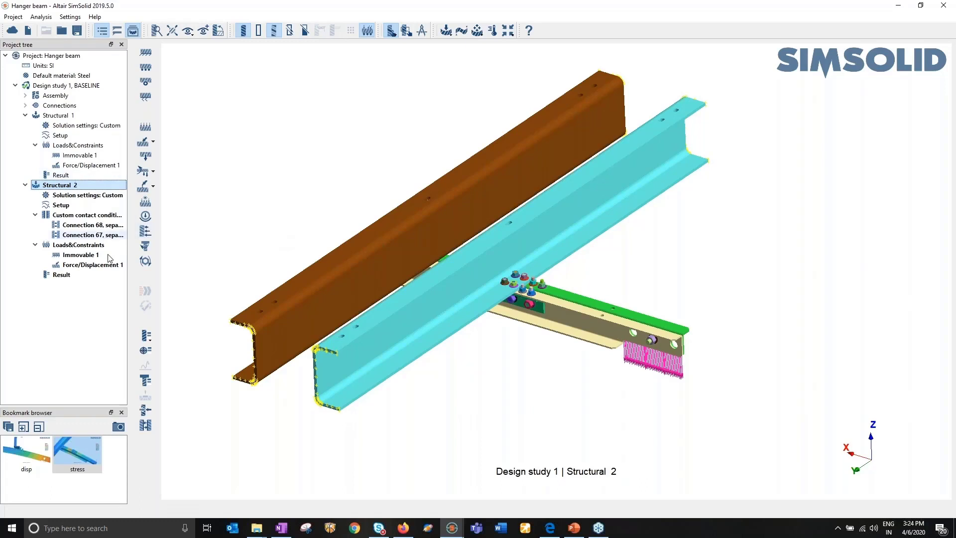
Compare the displacement plots of Structural 1 and Structural 2 at the bolted joint, starting from the disp bookmark
click(67, 275)
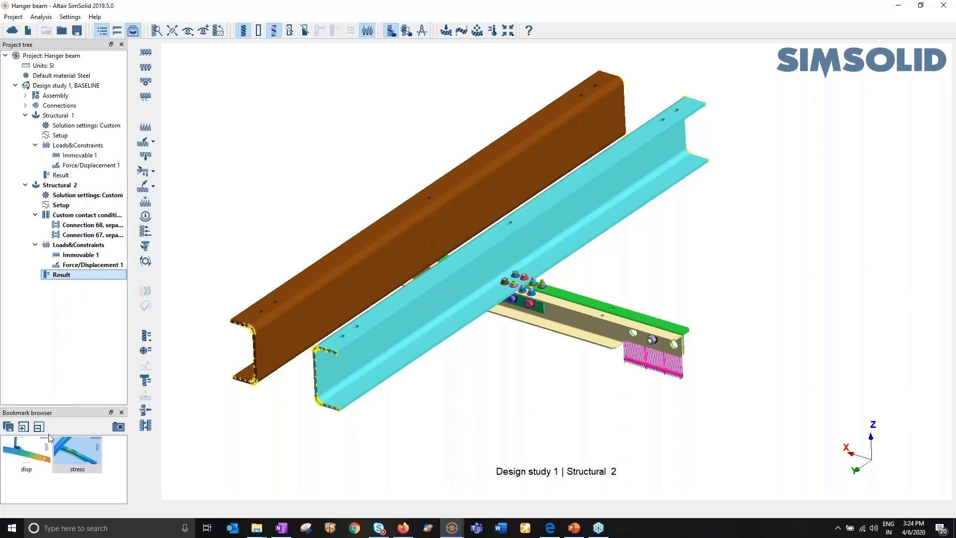
click(36, 457)
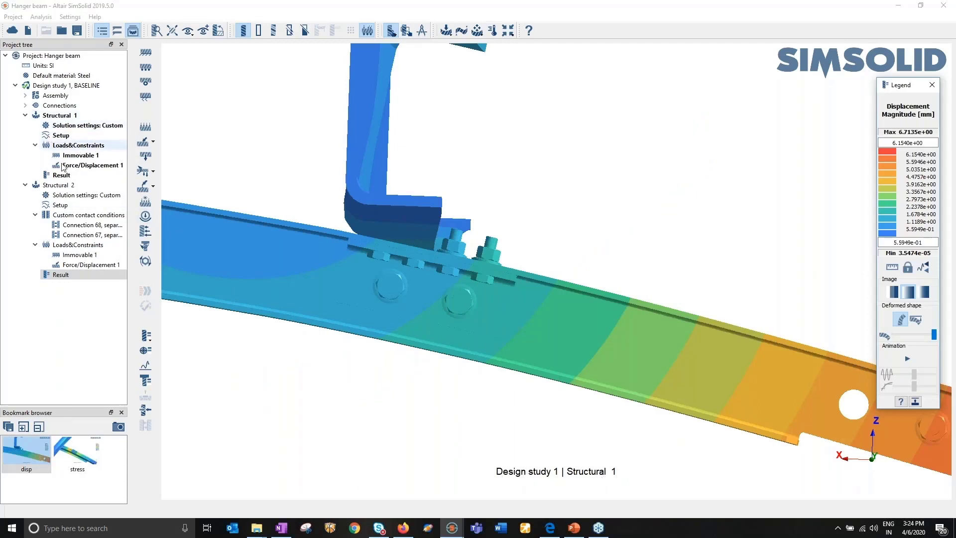
click(62, 275)
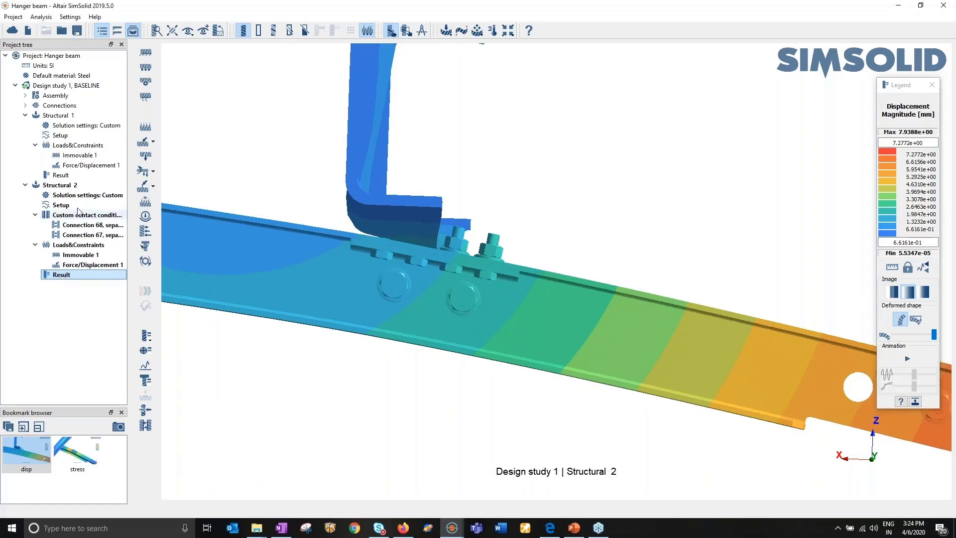
click(63, 177)
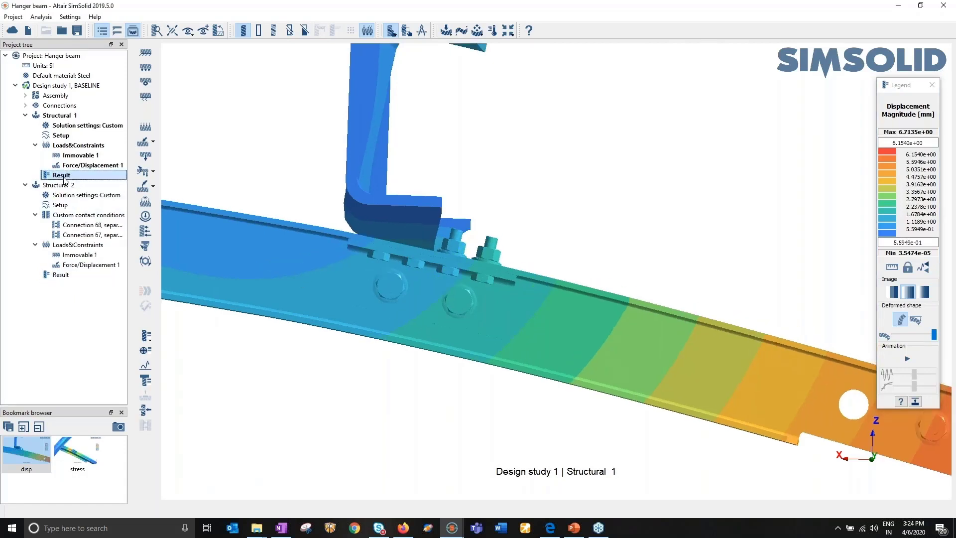
click(60, 276)
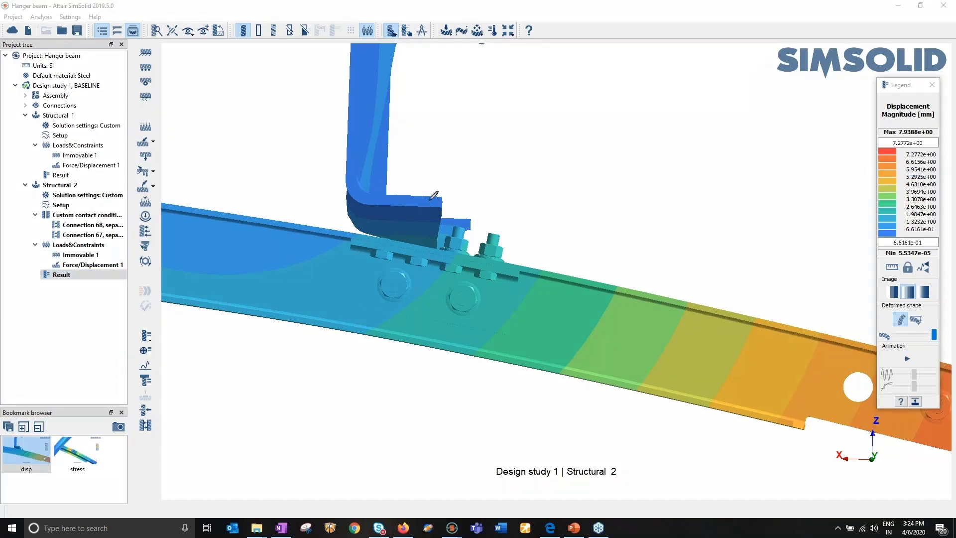
mouse_move(415, 169)
mouse_down()
mouse_move(322, 264)
mouse_move(449, 175)
mouse_move(415, 166)
mouse_up()
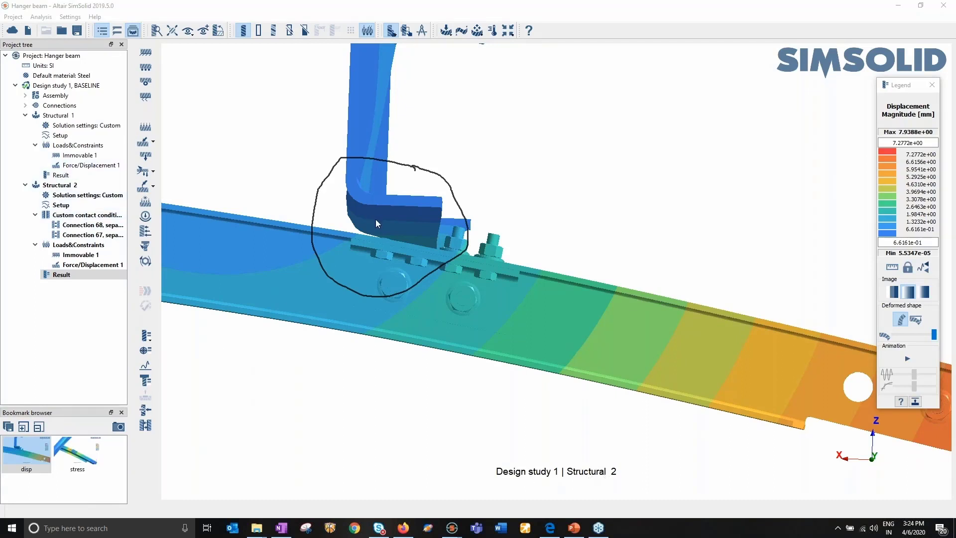
click(61, 175)
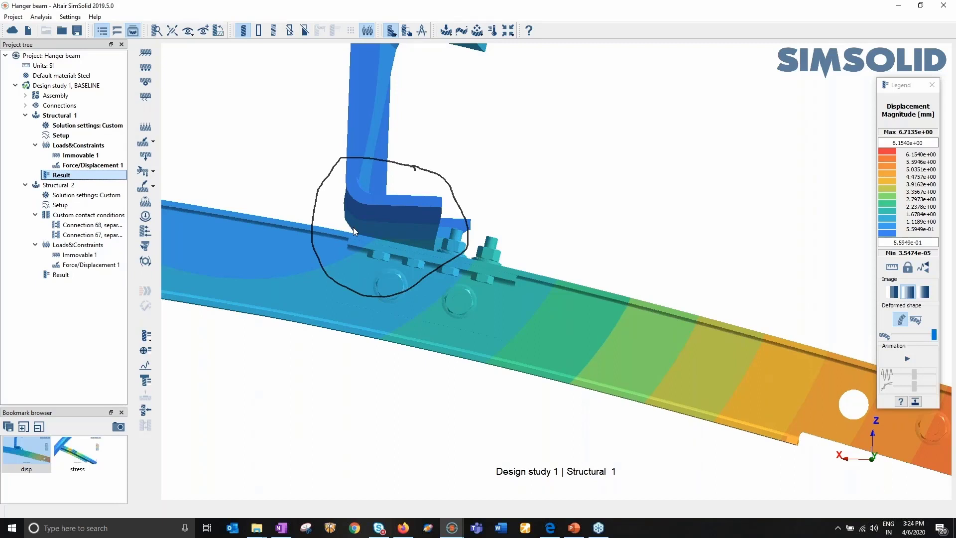
click(61, 274)
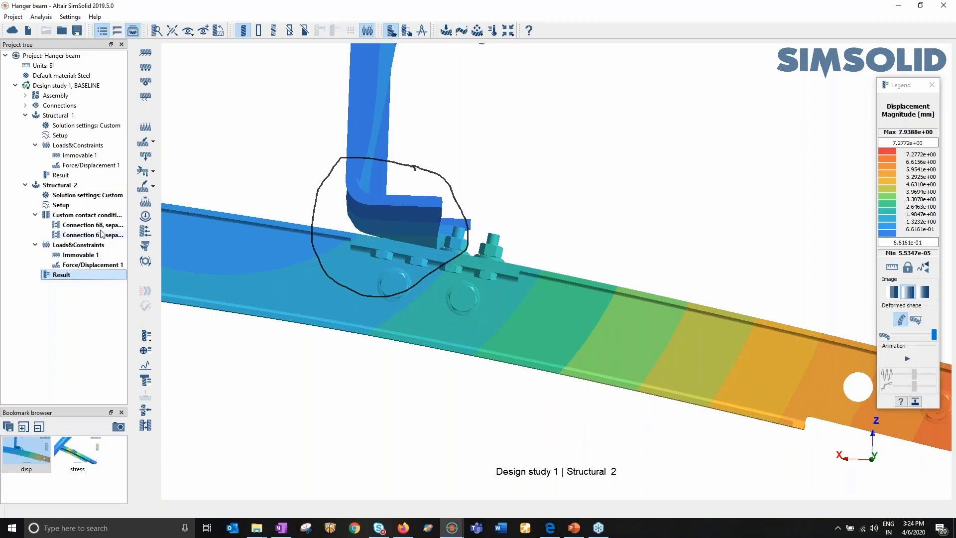
click(68, 177)
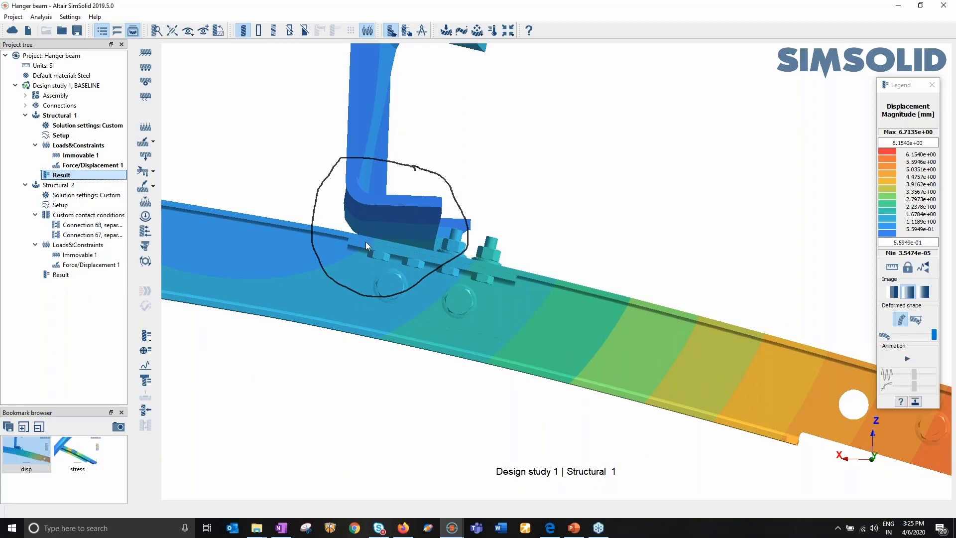
click(947, 147)
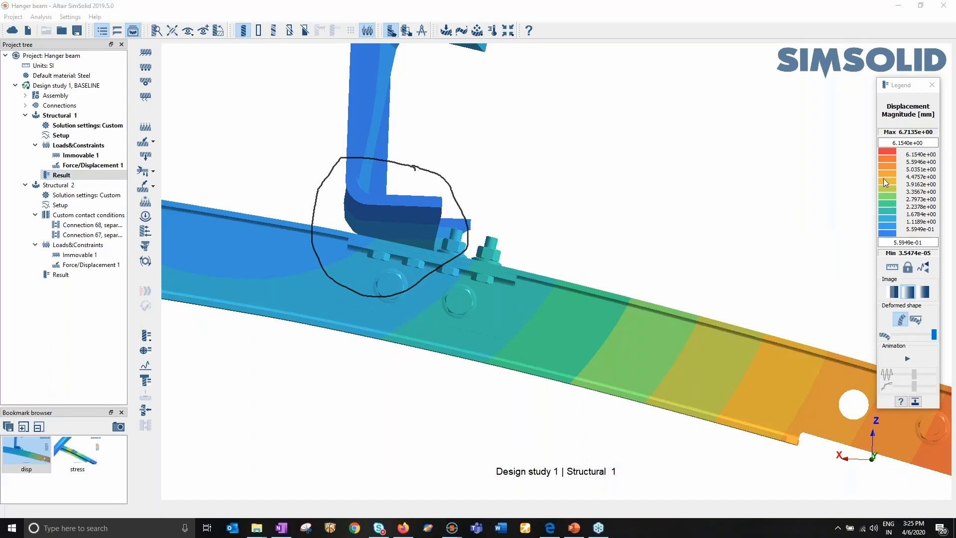
click(888, 213)
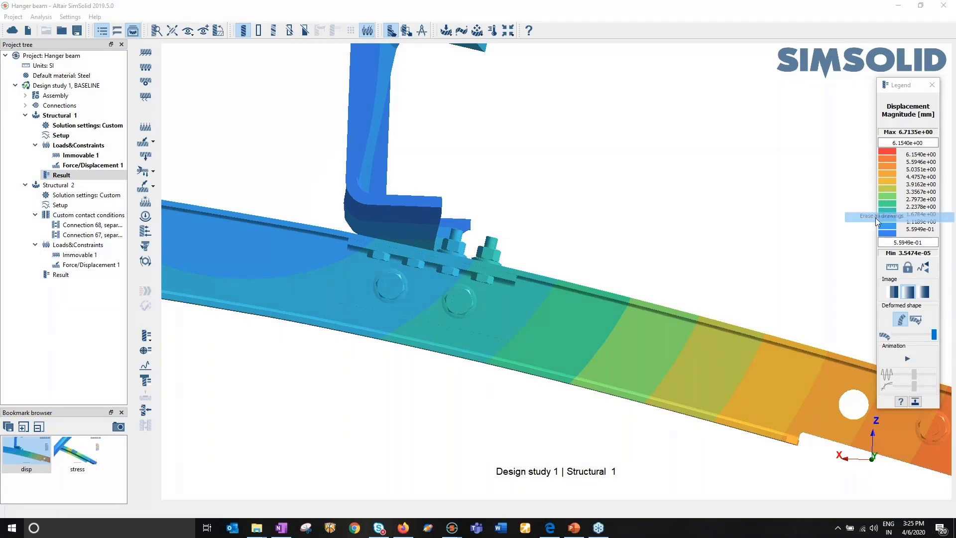
Compare the Von Mises stress in the joint's bolts between Structural 1 and Structural 2, starting from the stress bookmark
click(78, 466)
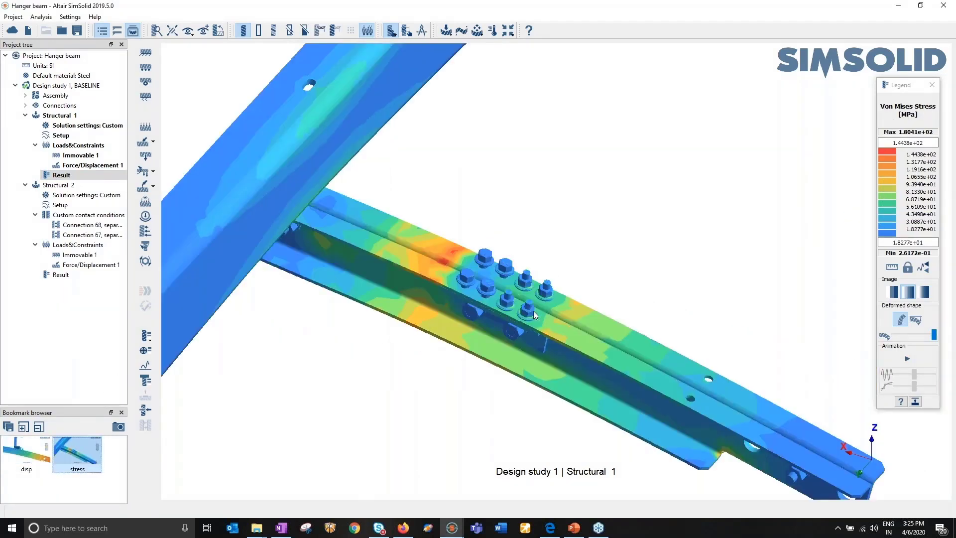
scroll(500, 259, up, 5)
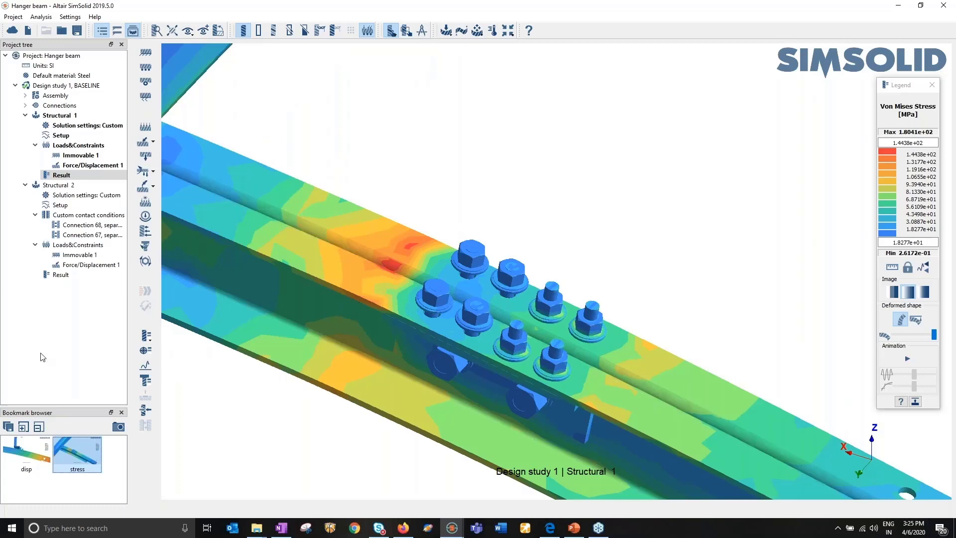
click(64, 276)
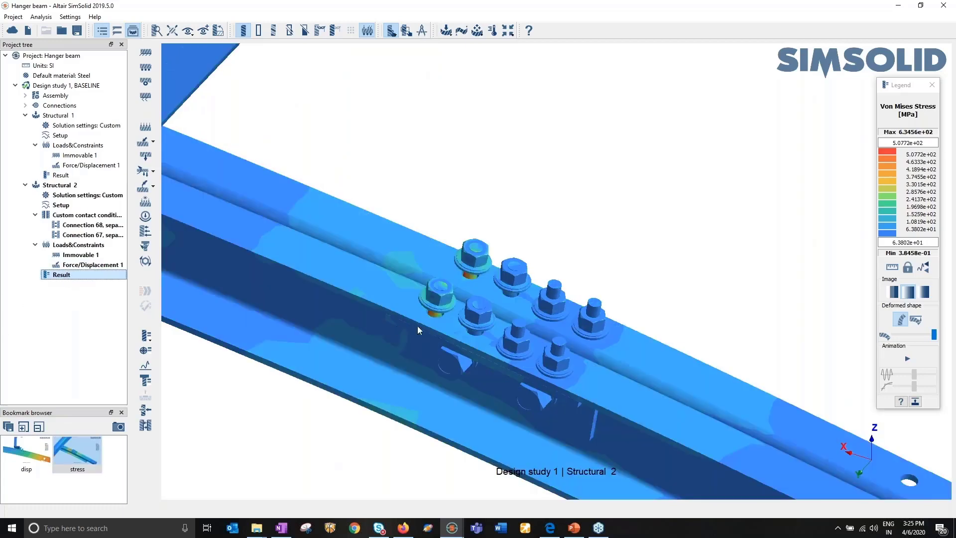
scroll(437, 321, up, 8)
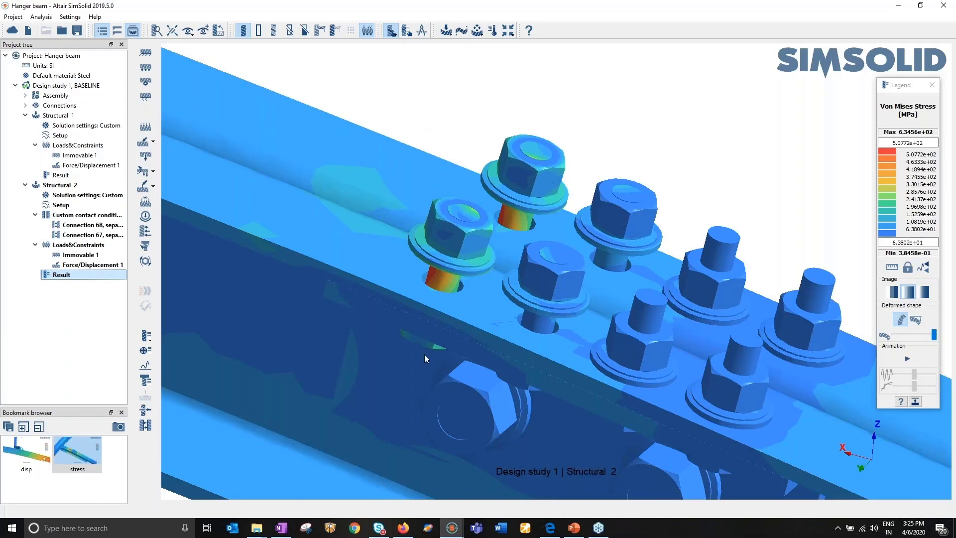
middle_drag(424, 354, 485, 355)
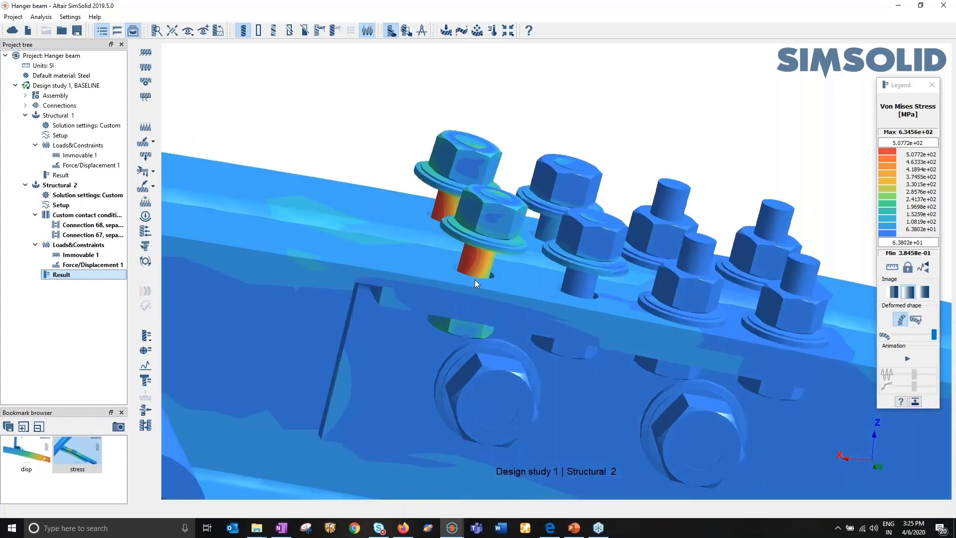
scroll(474, 279, up, 3)
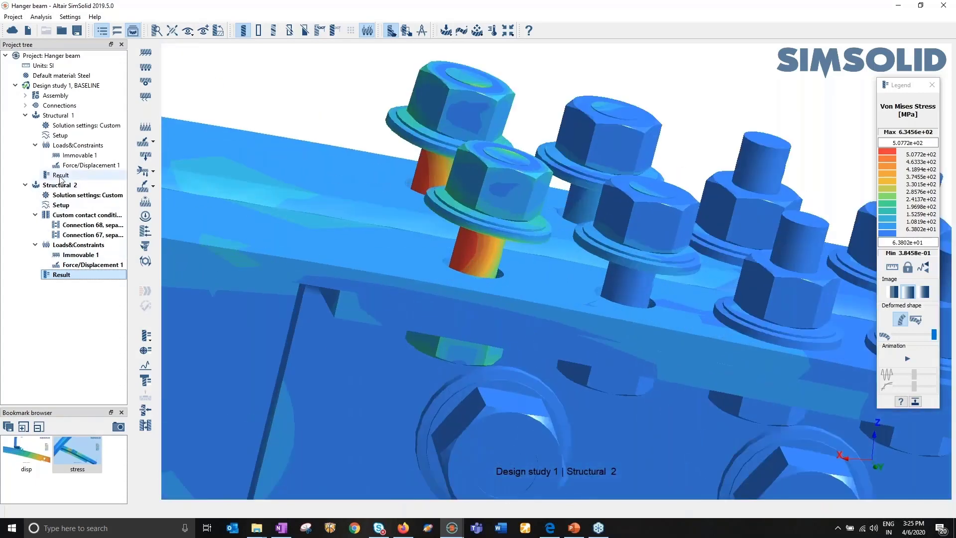
click(61, 175)
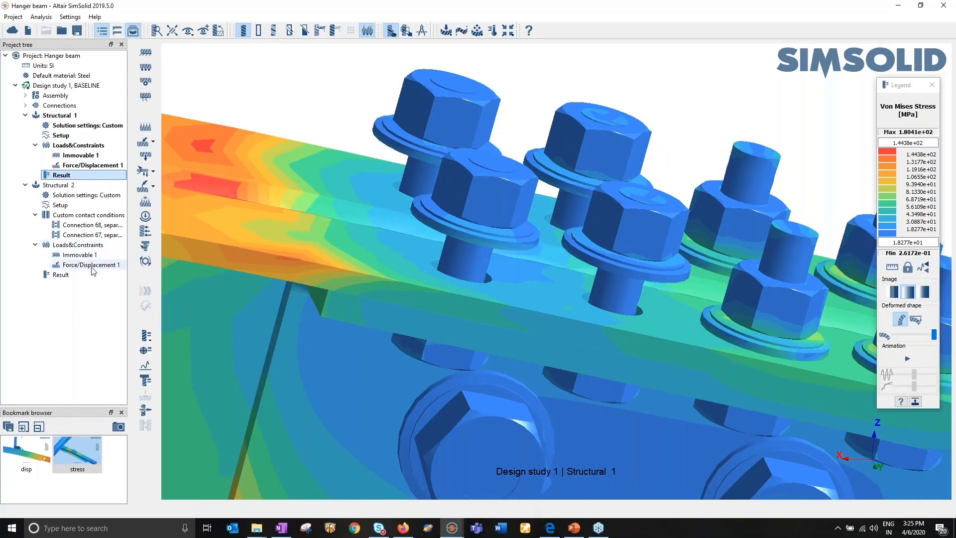
click(60, 275)
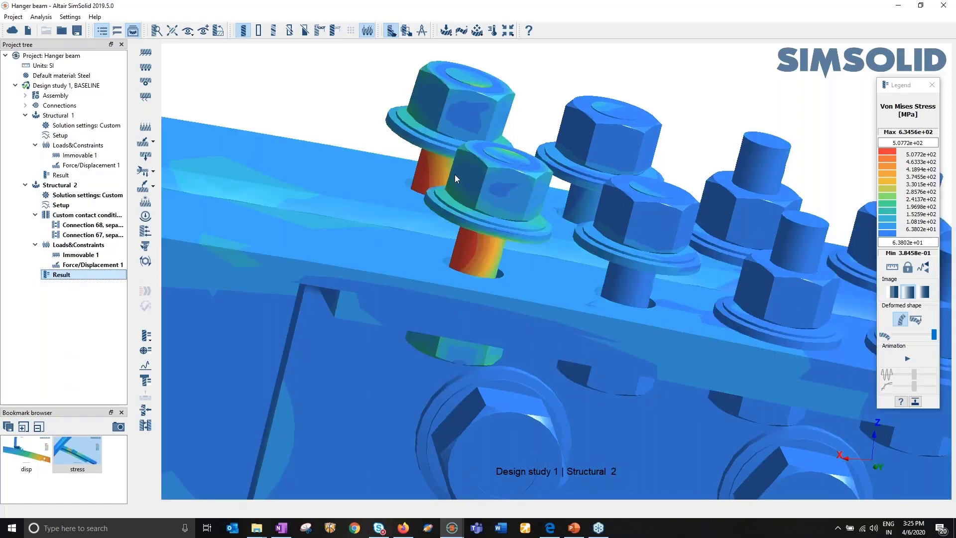
drag(534, 261, 489, 271)
scroll(489, 272, down, 10)
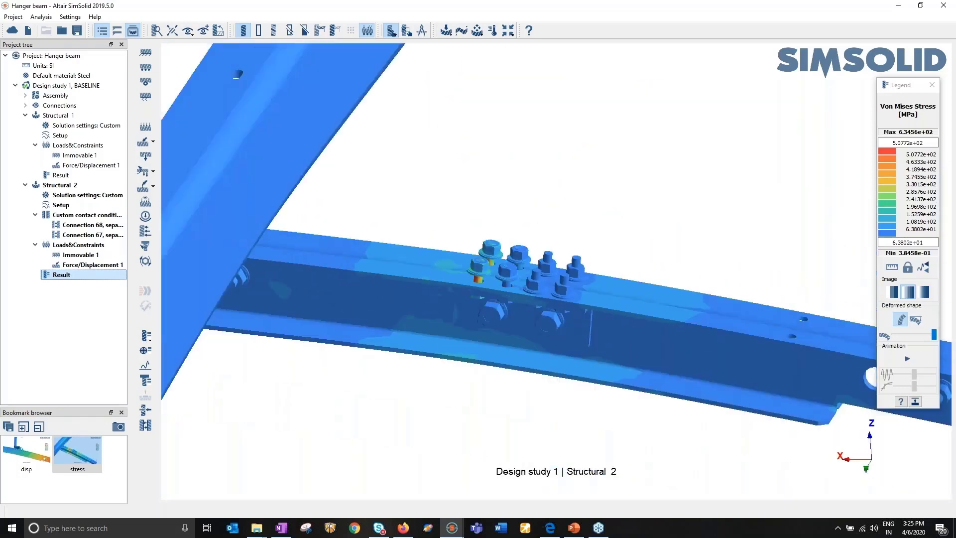
Close the stress plot and copy the Structural 2 analysis together with its contact conditions and loads
click(931, 84)
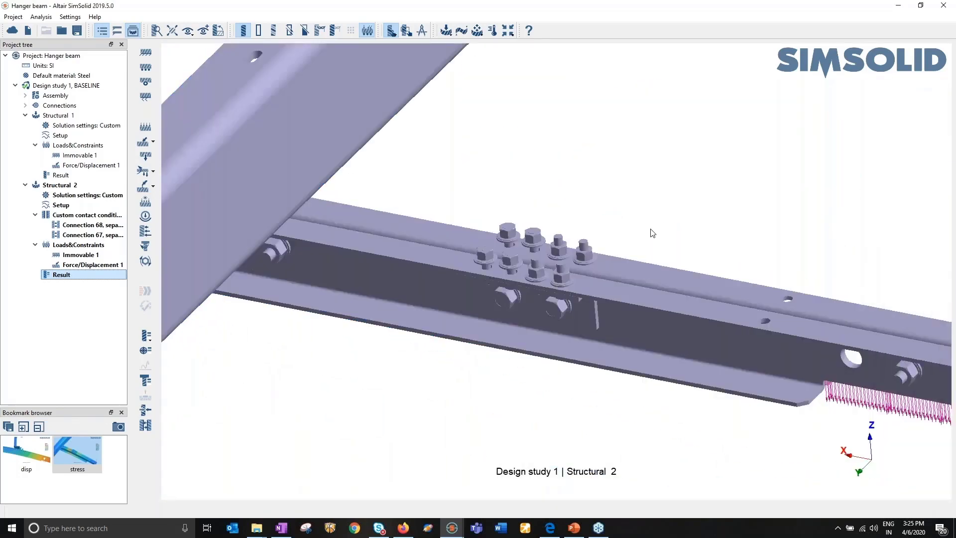
scroll(652, 233, down, 5)
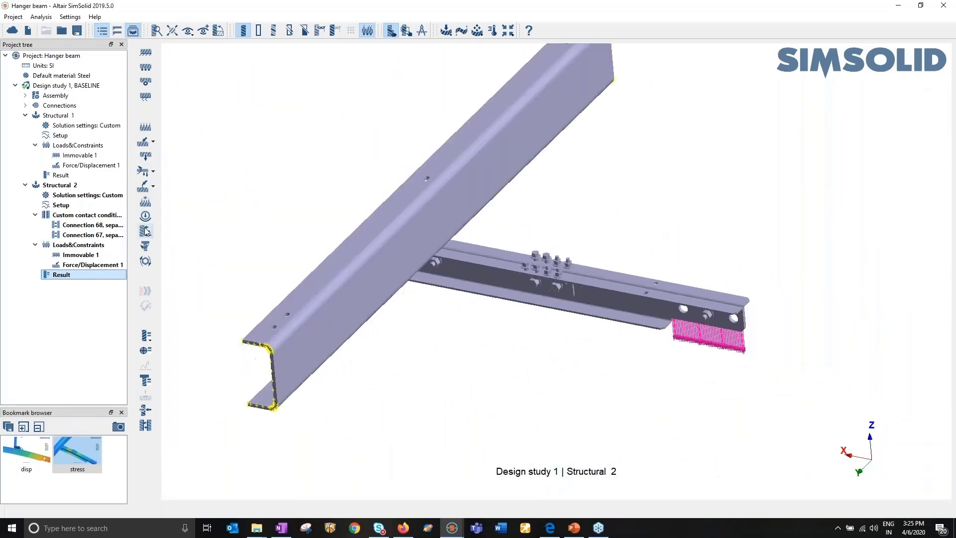
click(71, 186)
right_click(71, 186)
click(95, 204)
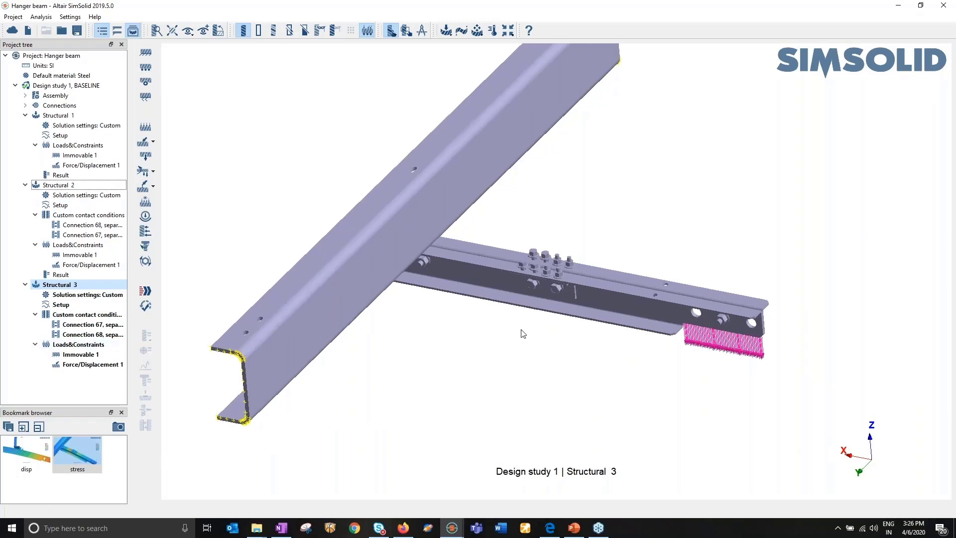
Show all hidden parts in all design studies and frame the nuts of the bolted joint
scroll(520, 330, up, 5)
right_click(644, 191)
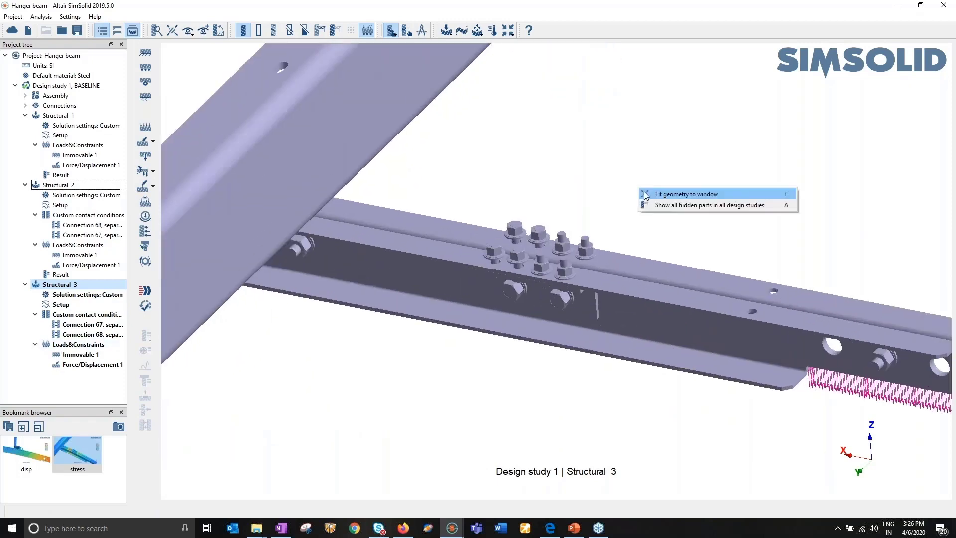
click(666, 207)
drag(723, 288, 703, 328)
scroll(541, 268, up, 6)
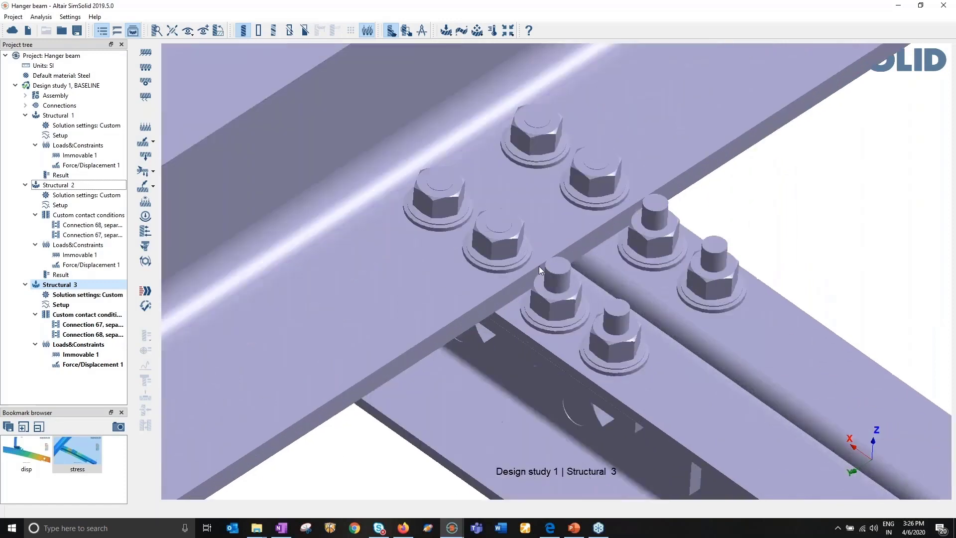
drag(539, 266, 512, 238)
drag(455, 230, 463, 230)
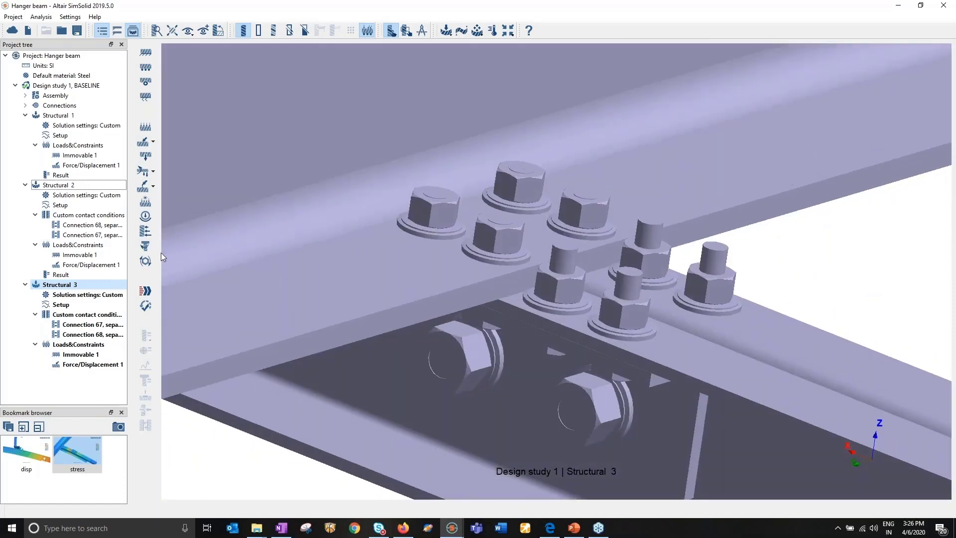
Apply nut tightening to the four nuts on the upper beam's flange, with thread pitch 1.25 mm and 1 nut turn
click(145, 262)
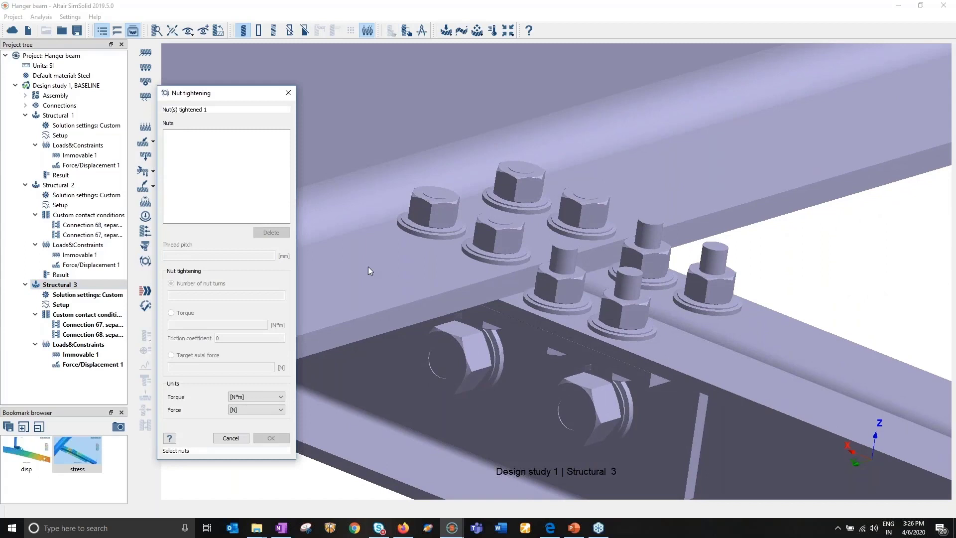
click(431, 211)
click(495, 234)
click(519, 181)
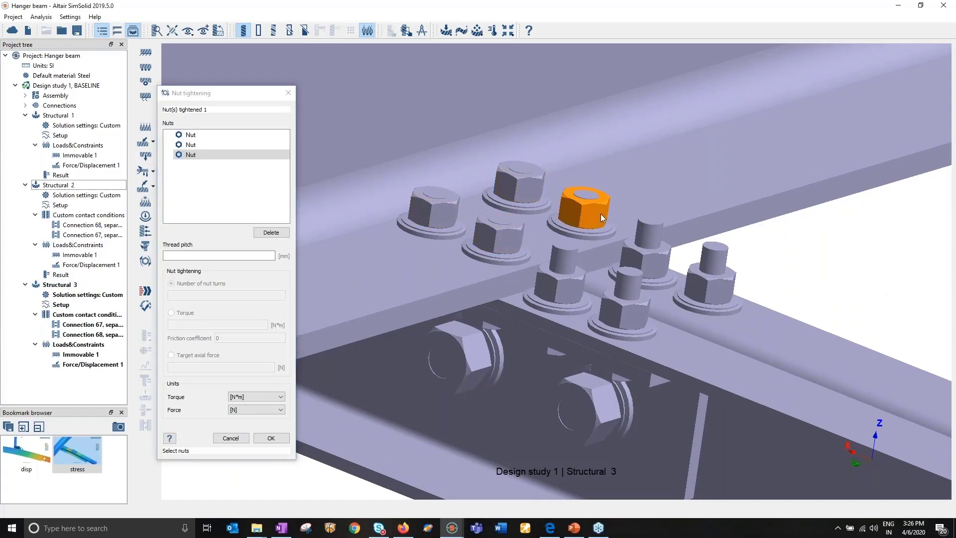
click(600, 213)
click(239, 255)
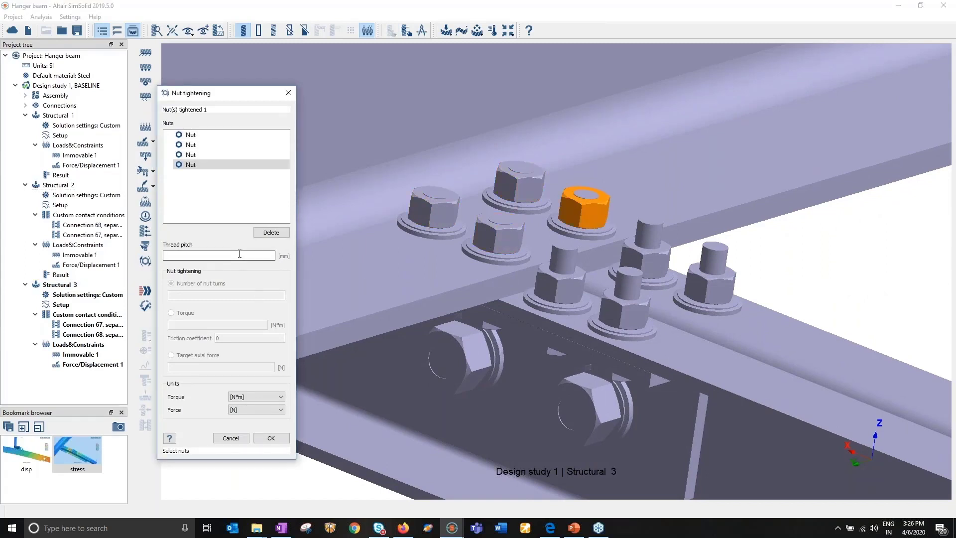
text(1.5)
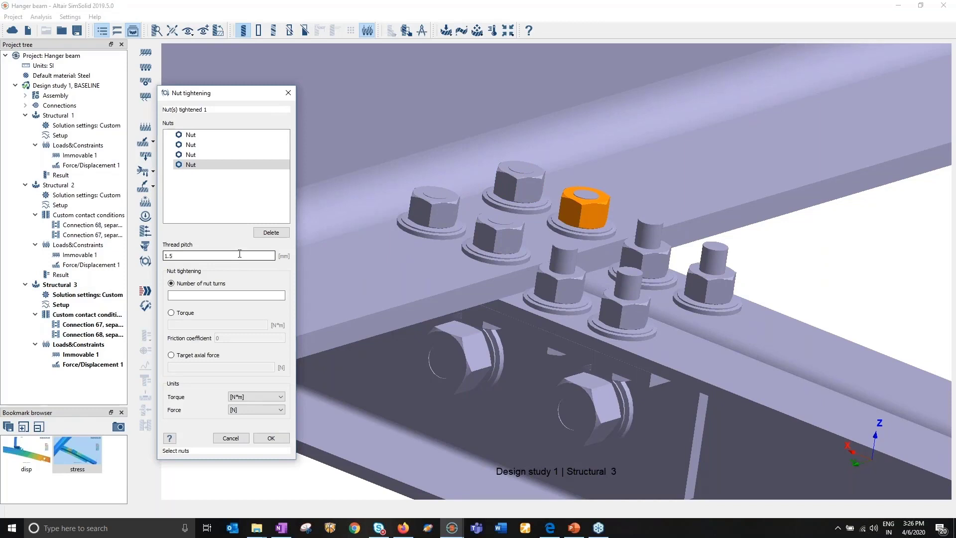
text(25)
click(222, 295)
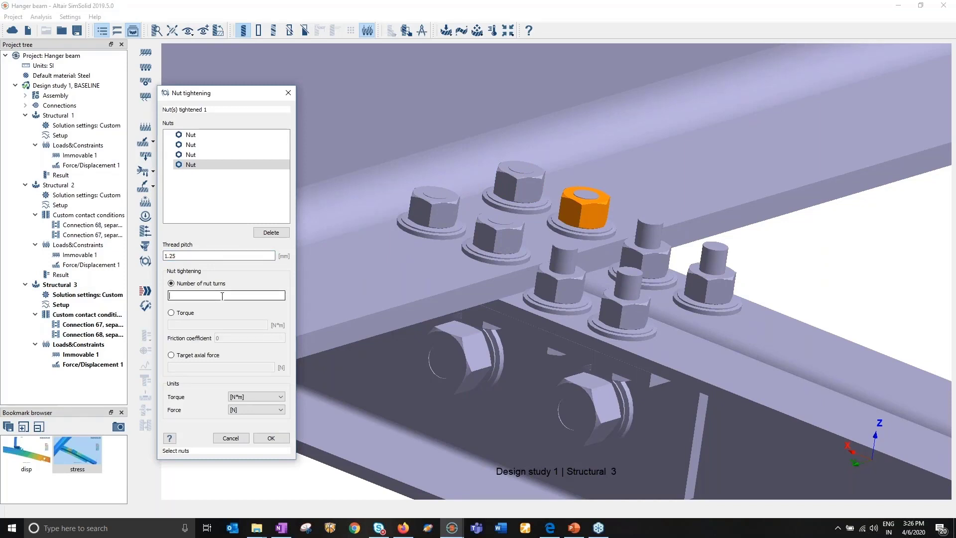
text(1)
click(271, 438)
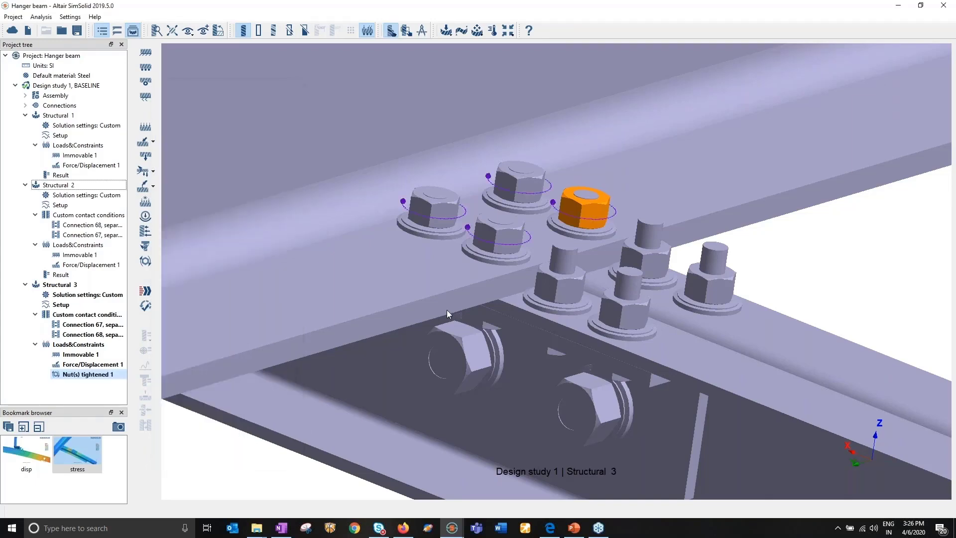
Solve the Structural 3 analysis with the nut tightening load
scroll(447, 309, down, 5)
click(58, 284)
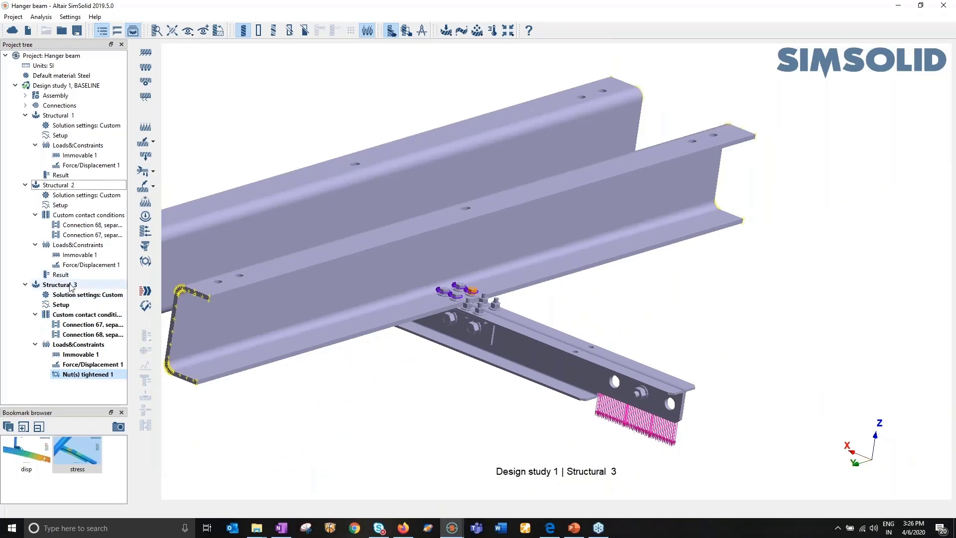
click(145, 291)
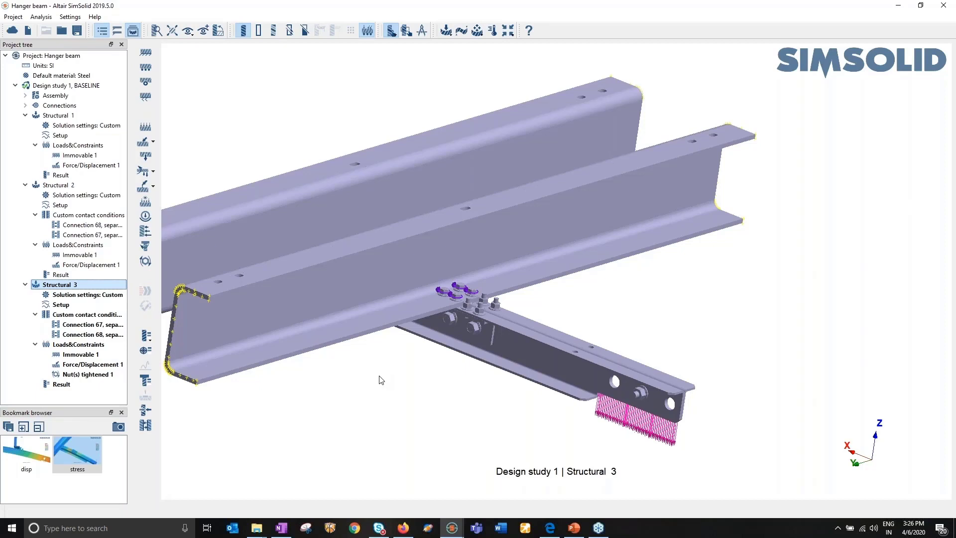
Compare the bookmarked displacement view across the Structural 1, Structural 2 and Structural 3 results
click(39, 454)
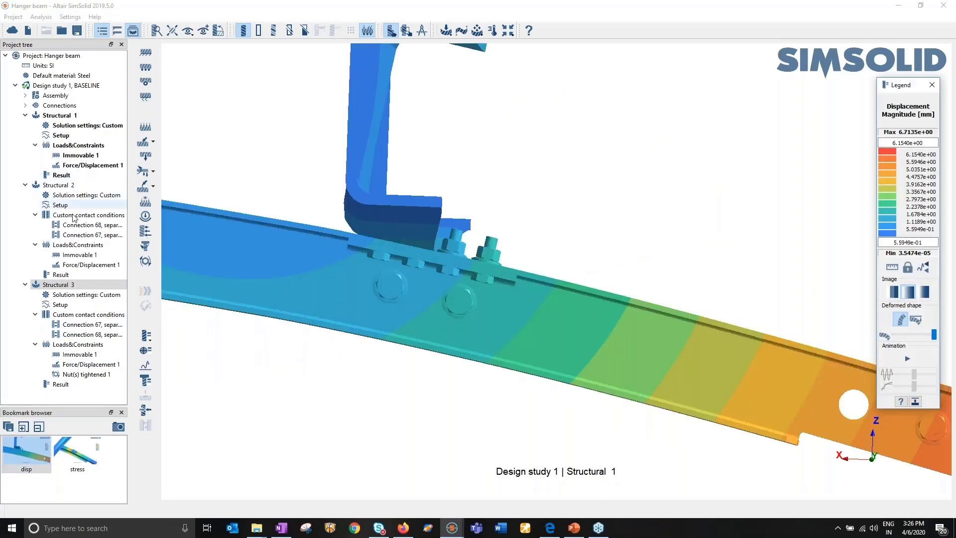
click(60, 275)
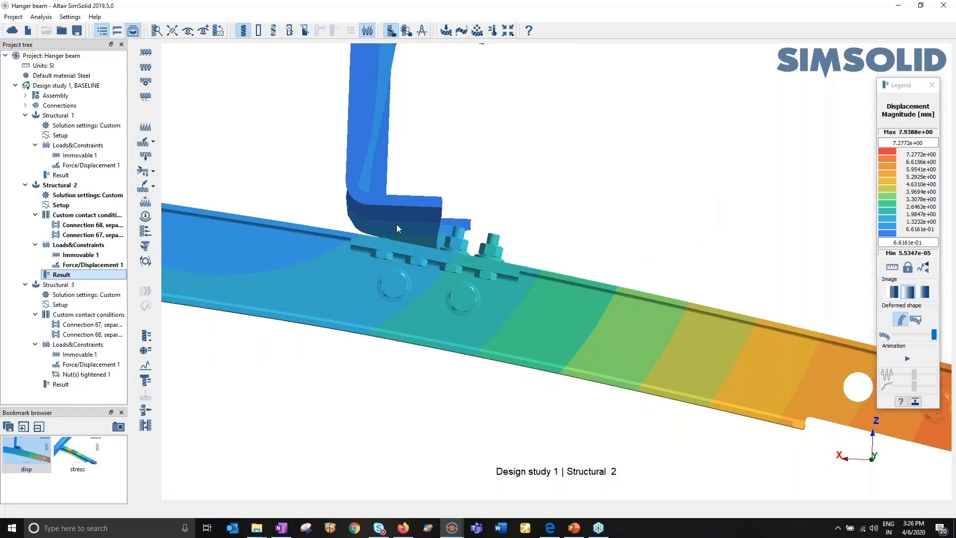
click(60, 384)
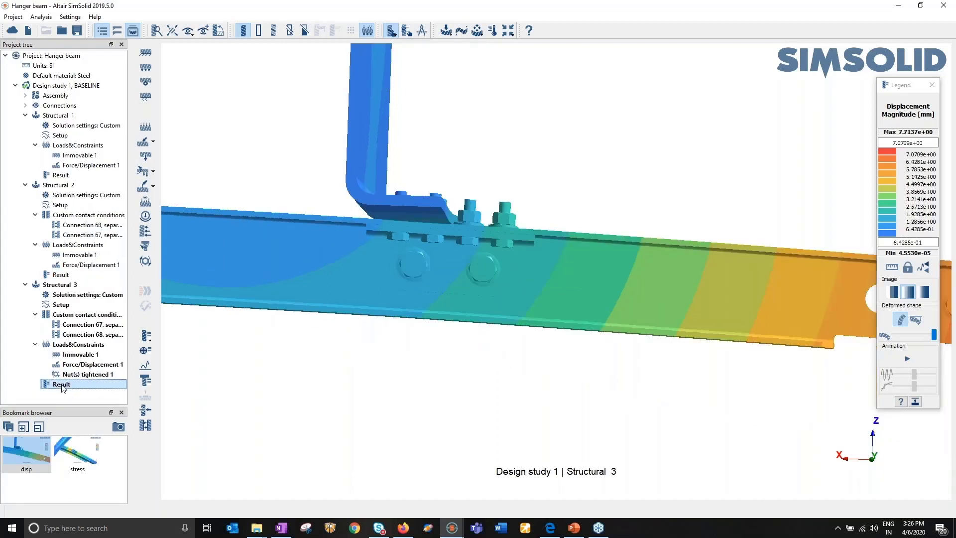
Compare the bookmarked von Mises stress view across Structural 1, Structural 2 and Structural 3 around the bolted joint
click(81, 460)
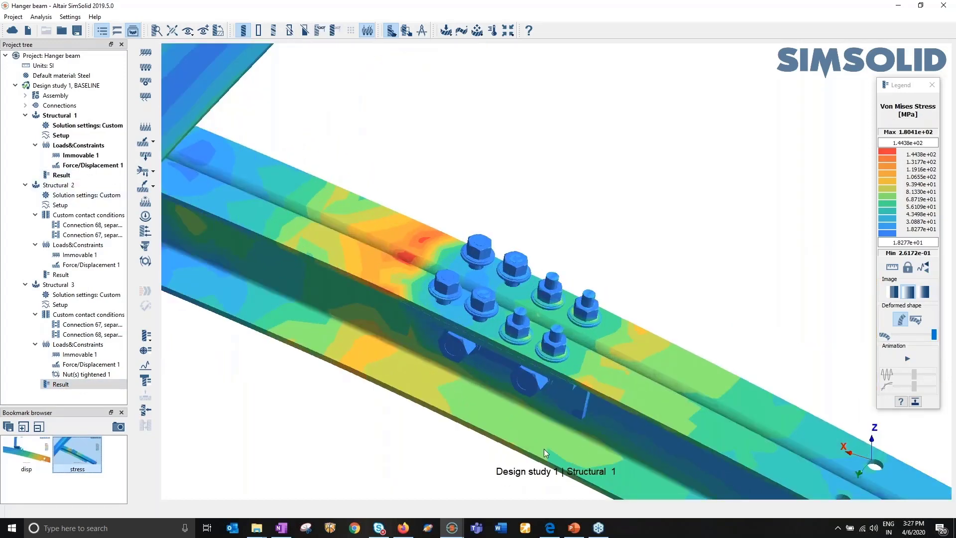
click(61, 274)
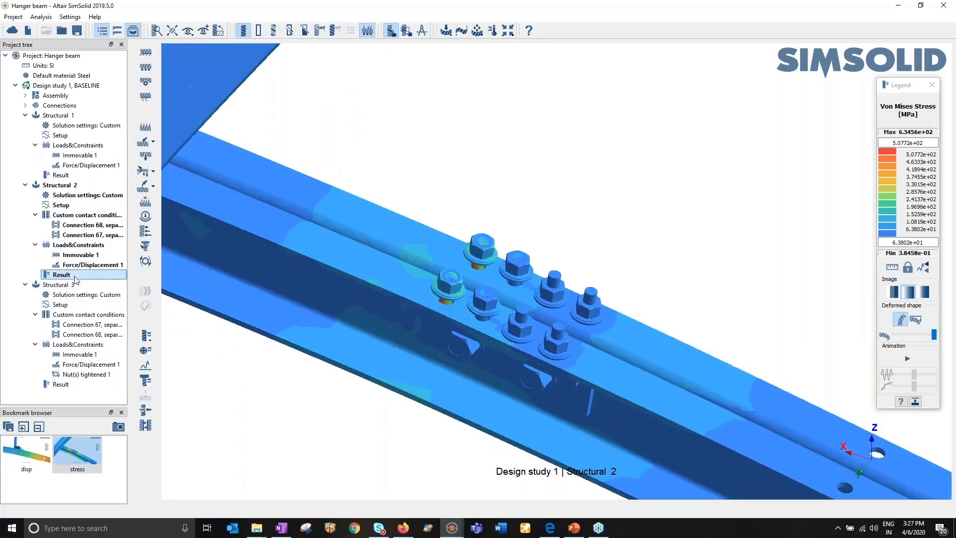
scroll(459, 318, up, 5)
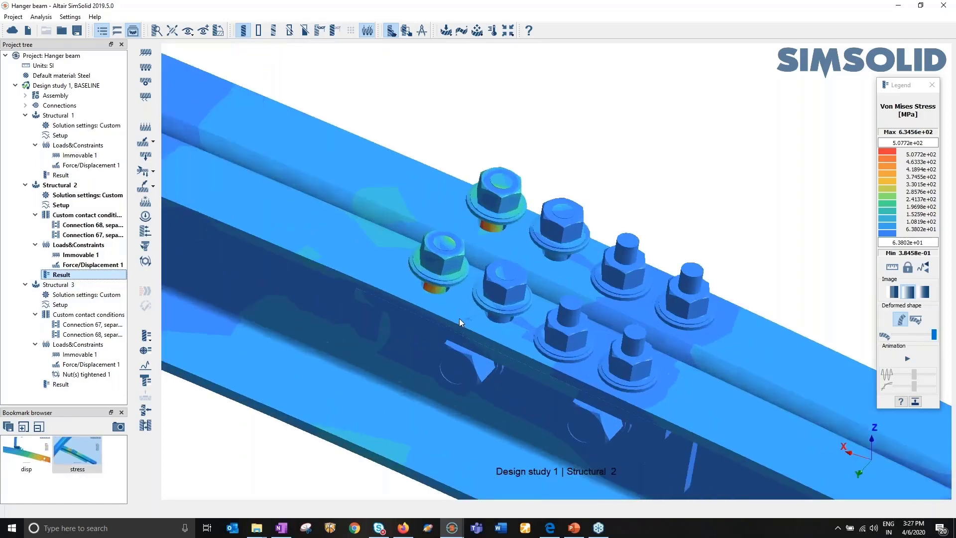
click(61, 384)
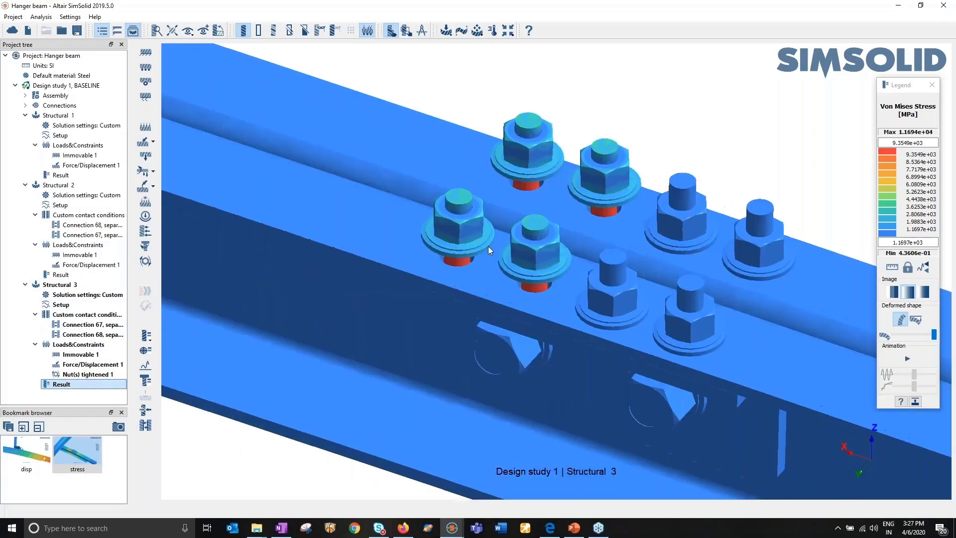
scroll(488, 246, up, 5)
drag(512, 236, 509, 194)
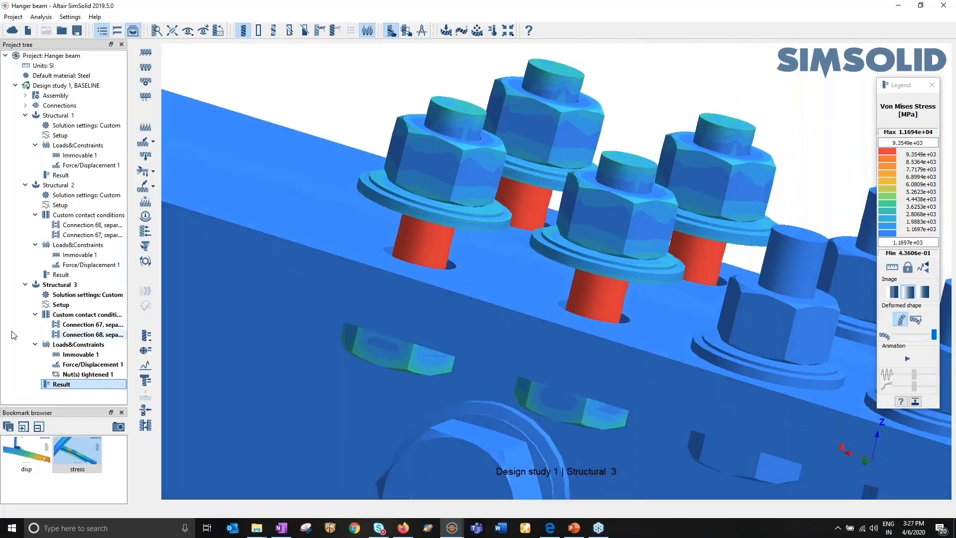
Alternate between the Structural 2 and Structural 3 stress results to examine the flange bolt shanks without and with nut tightening
click(74, 275)
scroll(441, 249, down, 5)
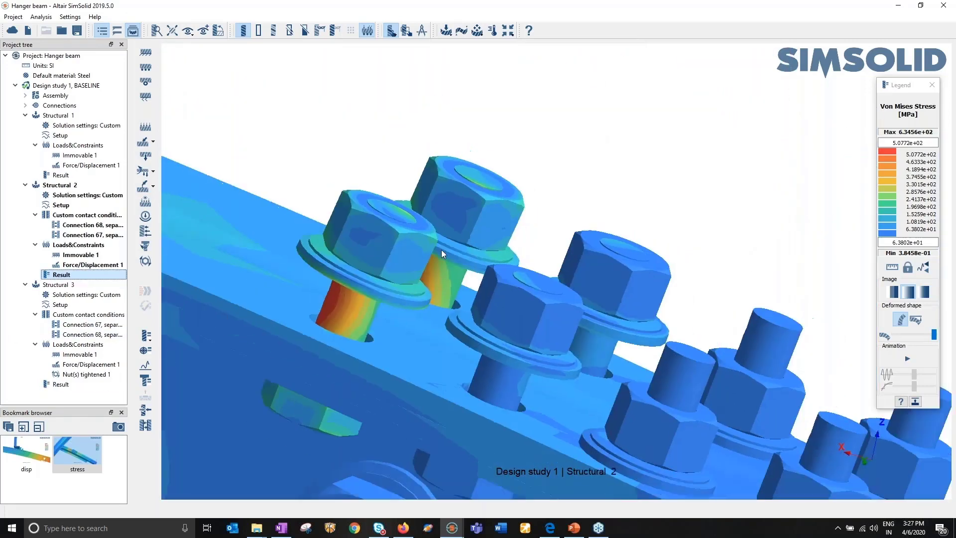
drag(443, 250, 378, 384)
click(72, 386)
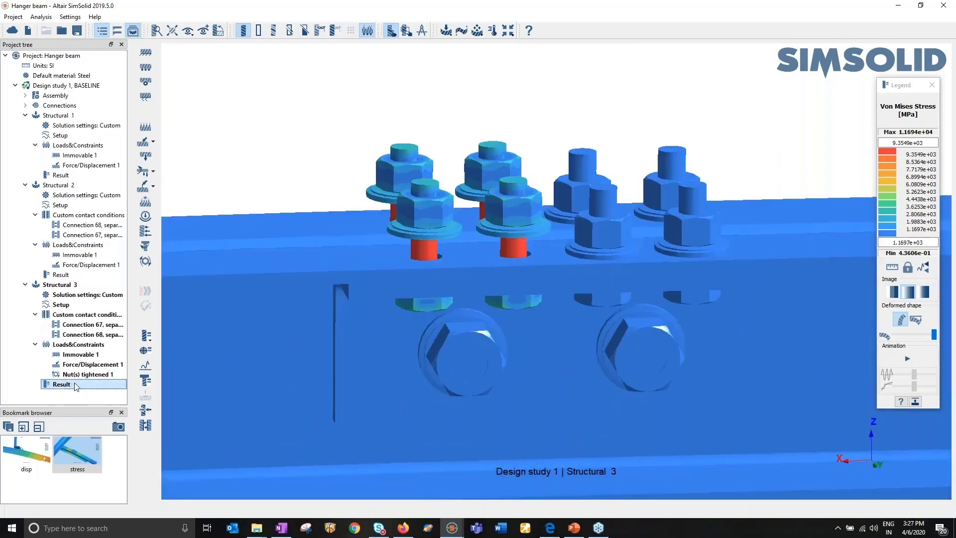
drag(470, 275, 617, 164)
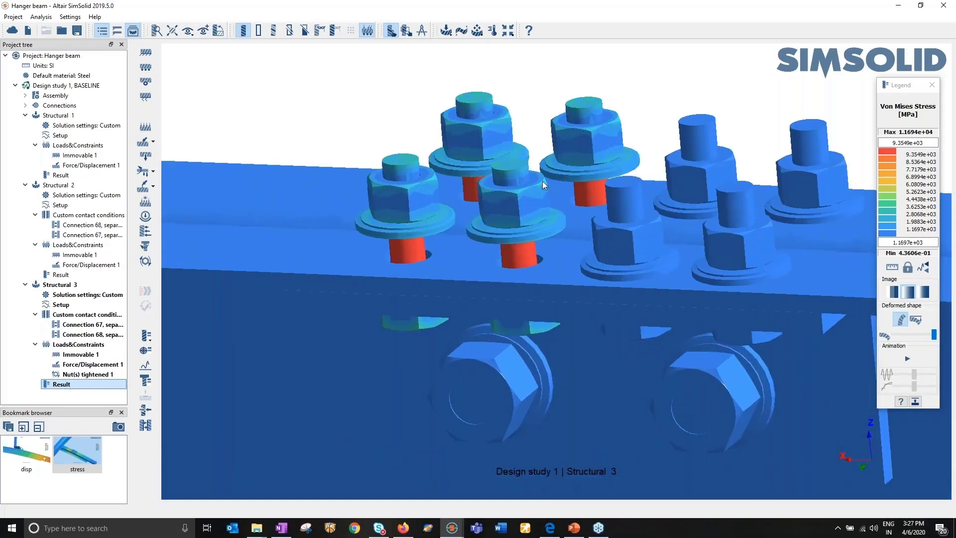
scroll(536, 234, up, 3)
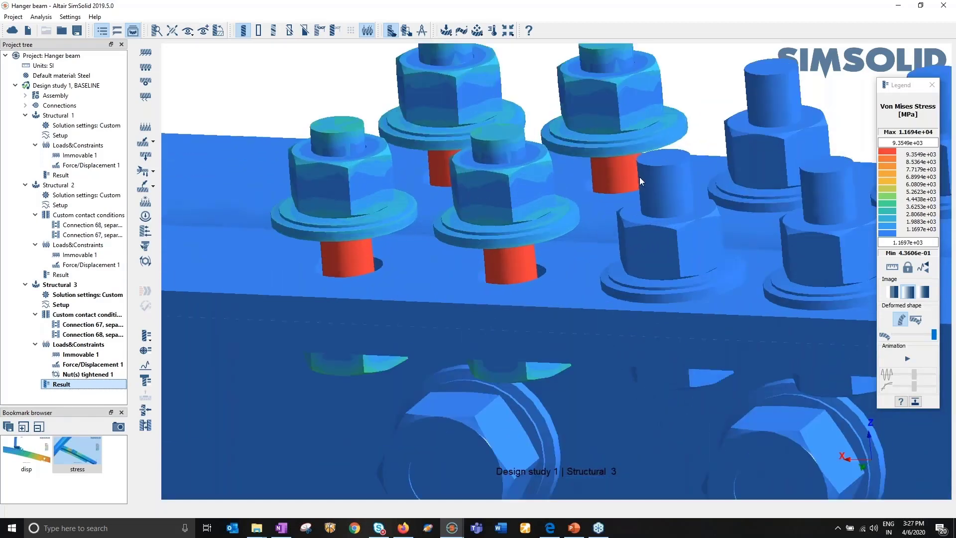
click(61, 274)
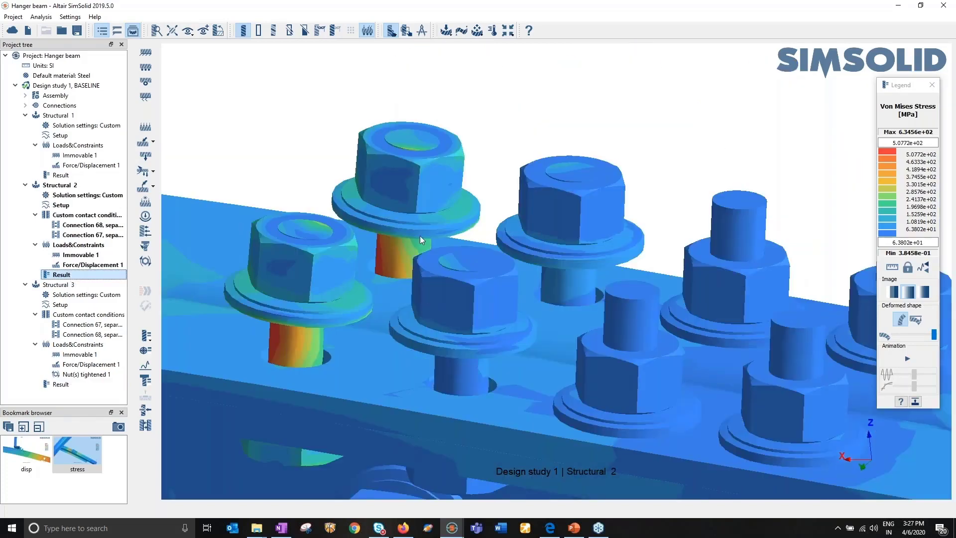
click(61, 384)
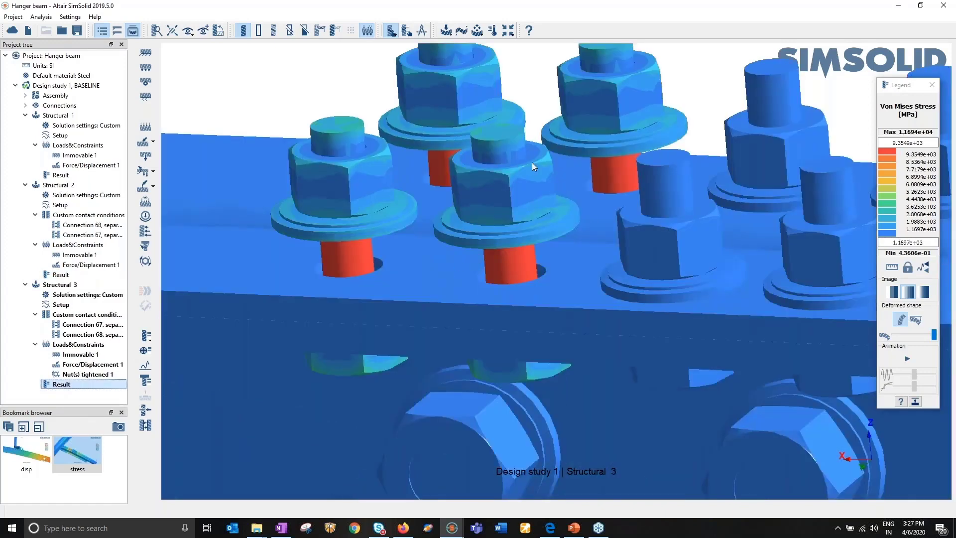
scroll(449, 225, down, 10)
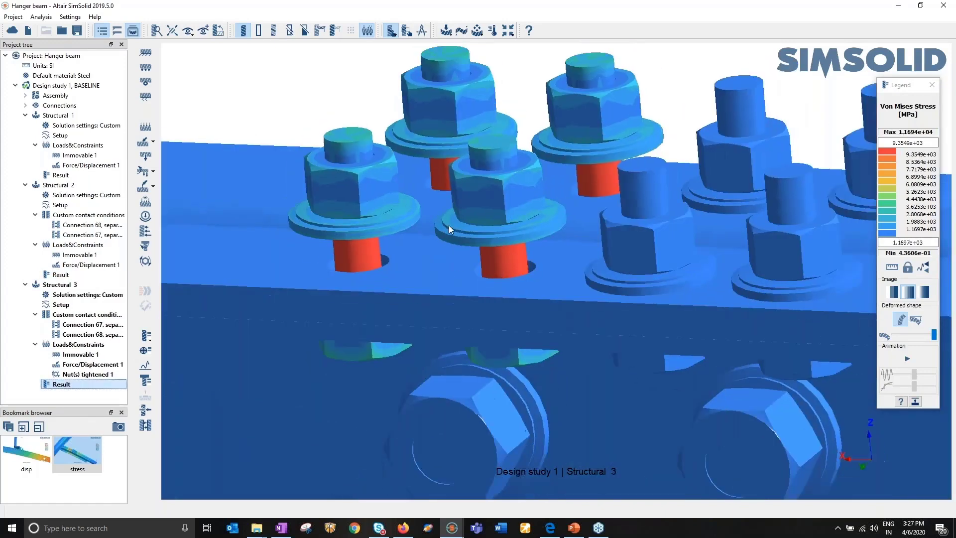
drag(500, 270, 572, 187)
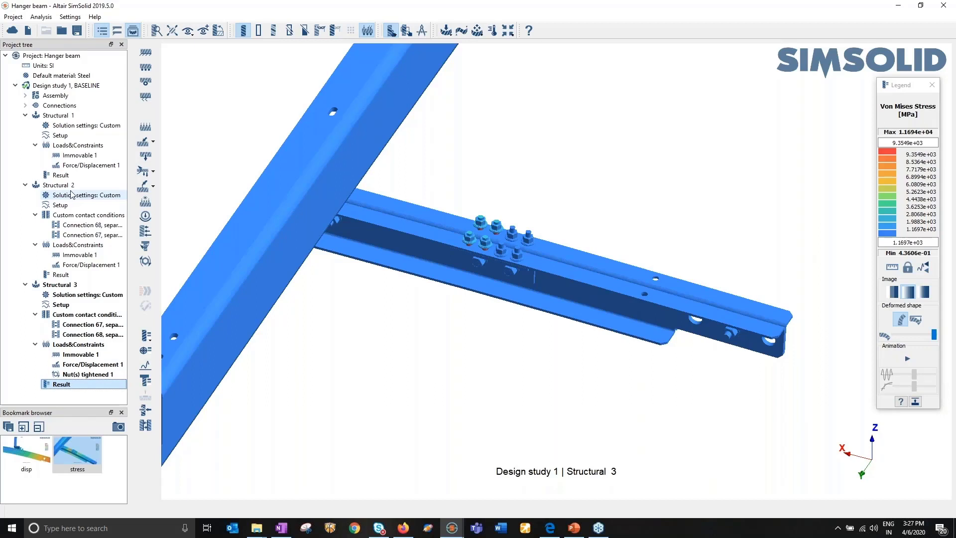
scroll(333, 209, down, 3)
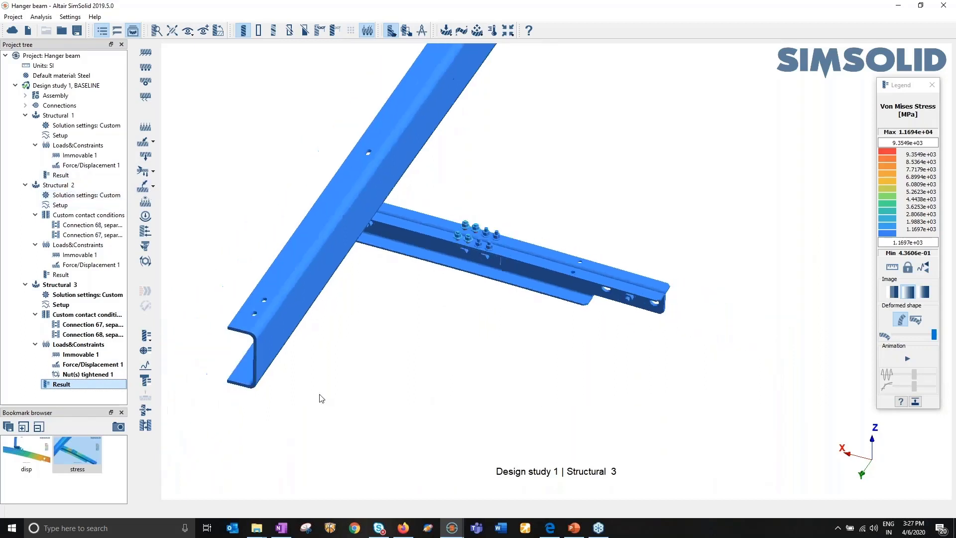
Switch to File Explorer, open the 3_FRF folder inside Web_Training_delete and select its folder path
mouse_move(259, 530)
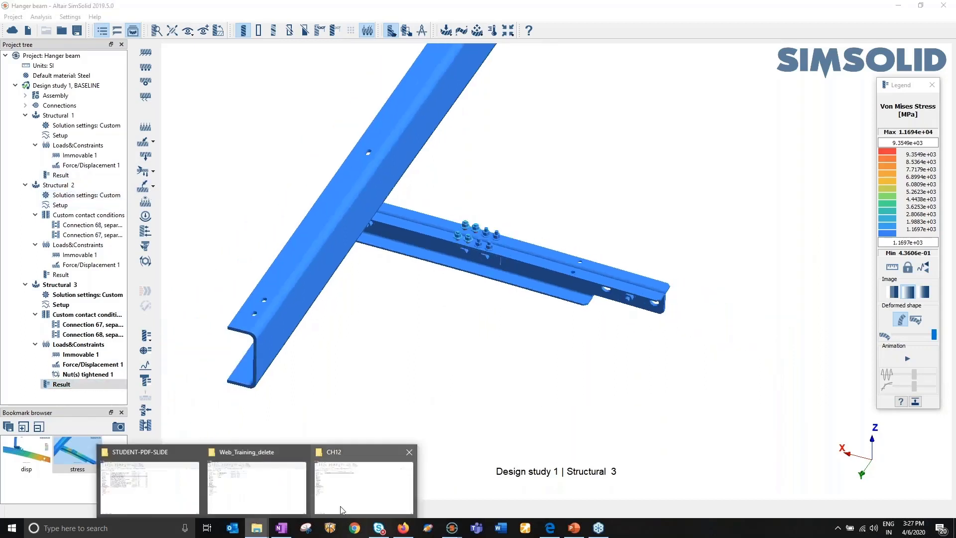
click(281, 499)
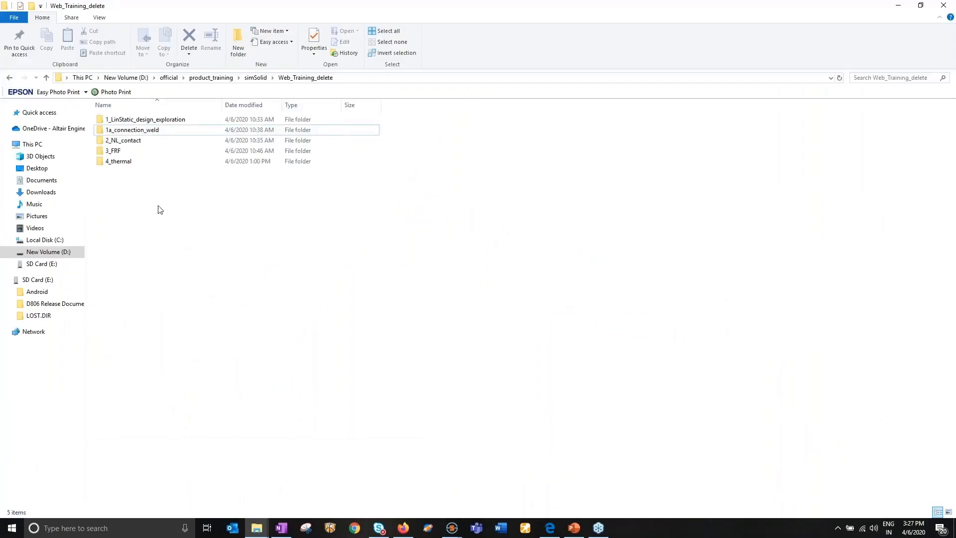
double_click(126, 152)
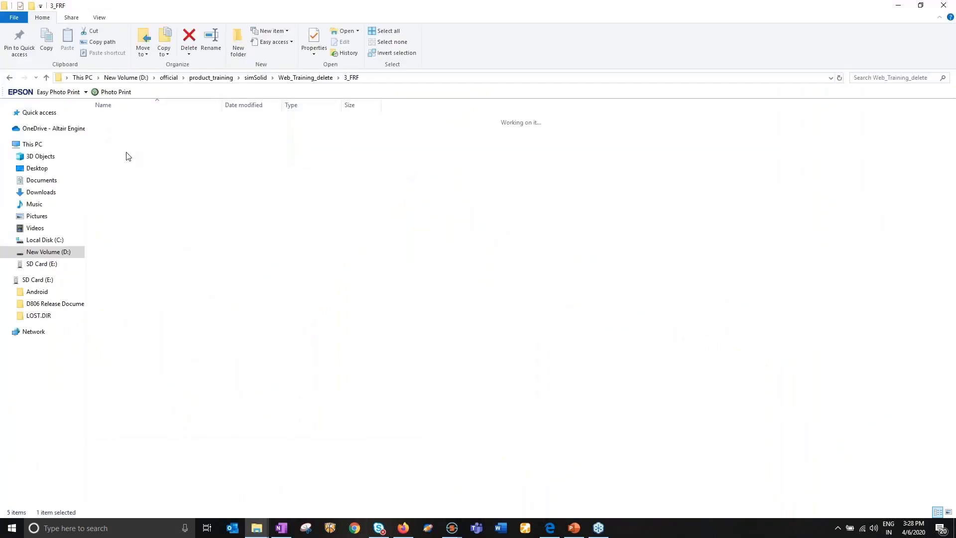
click(418, 78)
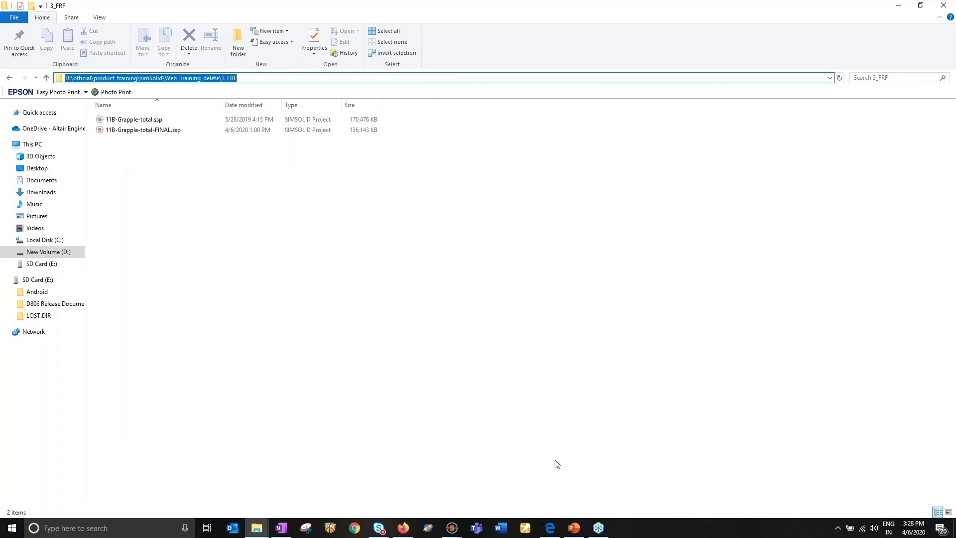
Switch back to the Hanger beam project in SimSolid and close it, discarding the changes
click(452, 528)
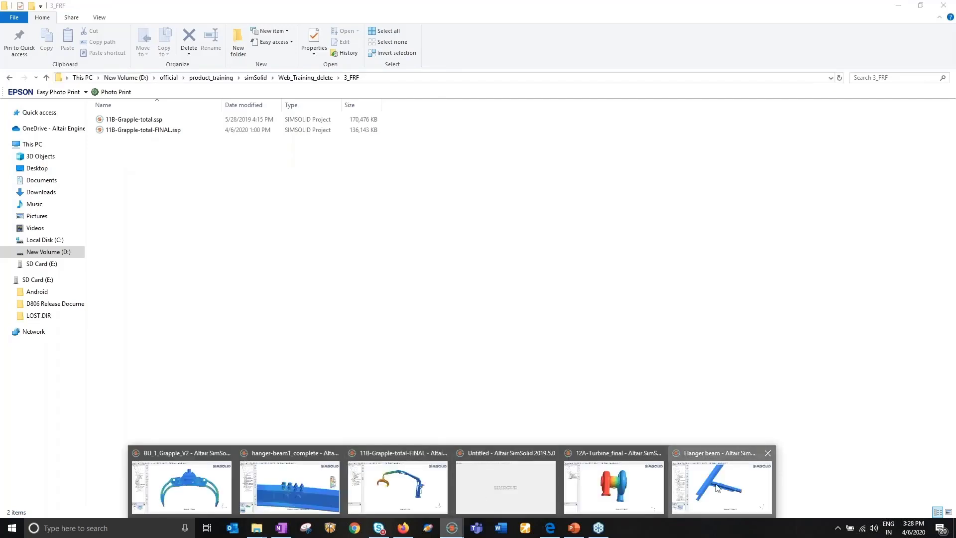
click(717, 487)
click(62, 31)
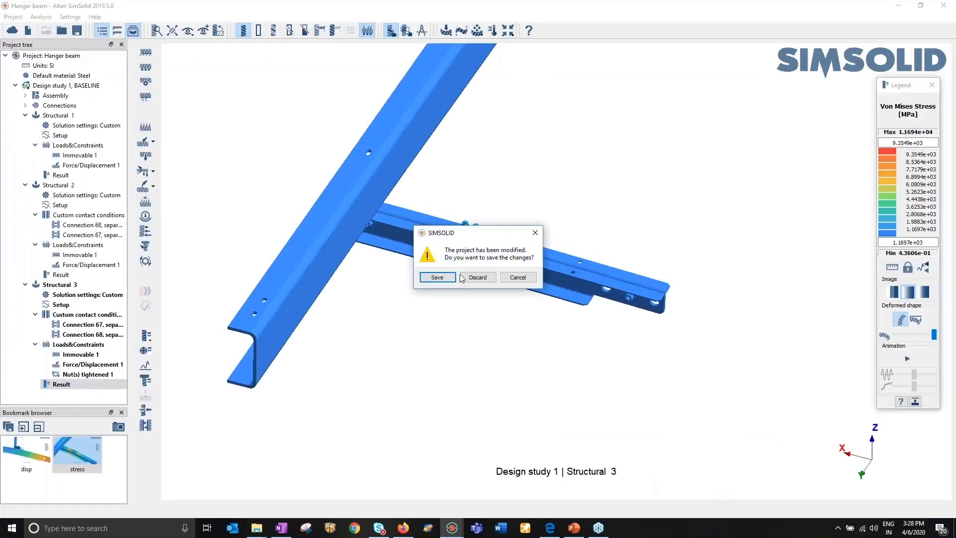
click(476, 277)
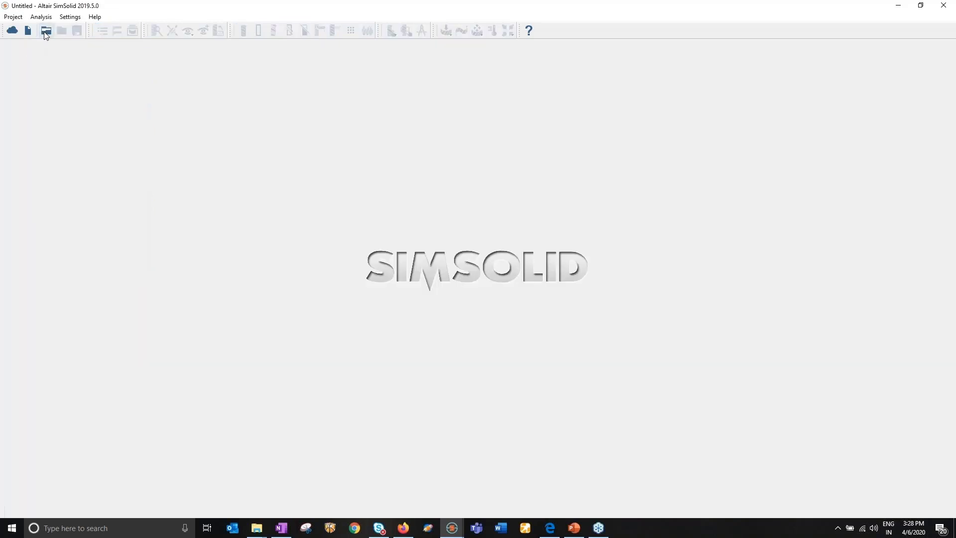
Open the project 11B-Grapple-total.ssp from the 3_FRF folder
click(46, 31)
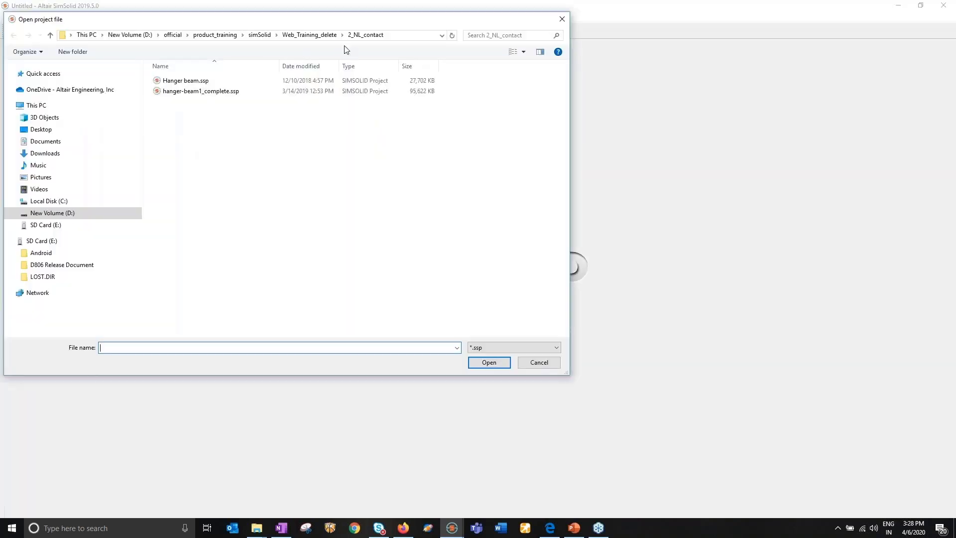
click(314, 36)
double_click(180, 112)
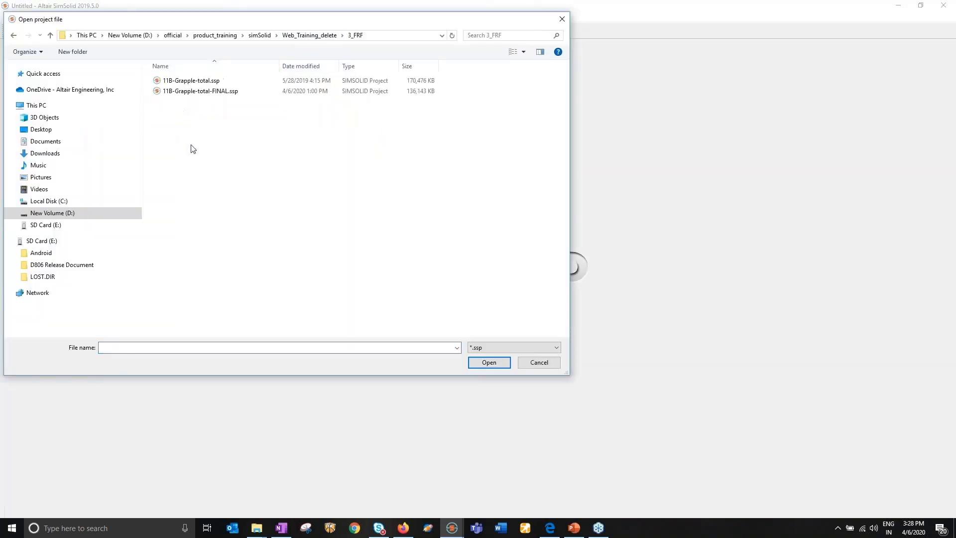
double_click(204, 82)
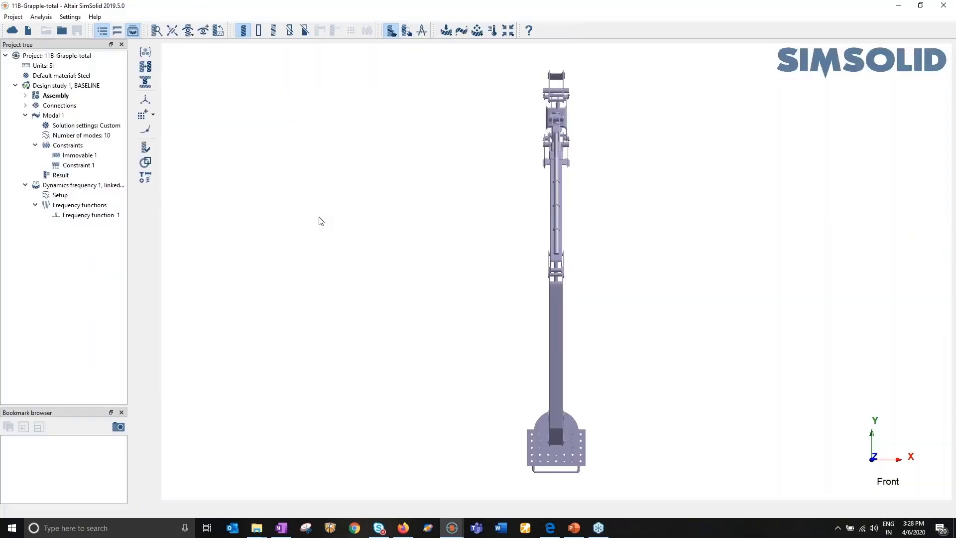
Inspect the whole grapple crane assembly and display its parts in distinct colors
drag(540, 380, 424, 200)
scroll(432, 192, up, 5)
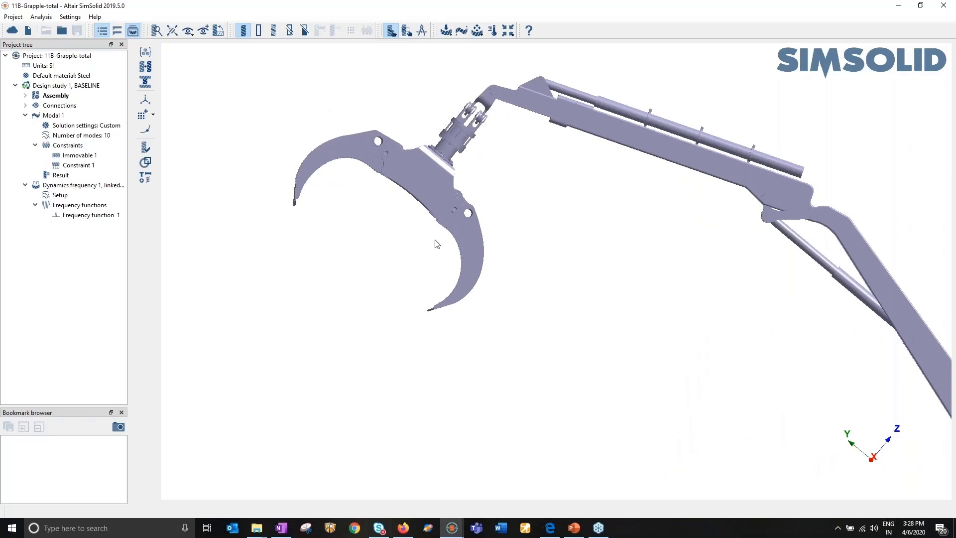
scroll(402, 260, down, 5)
drag(402, 260, 455, 321)
right_drag(454, 321, 546, 303)
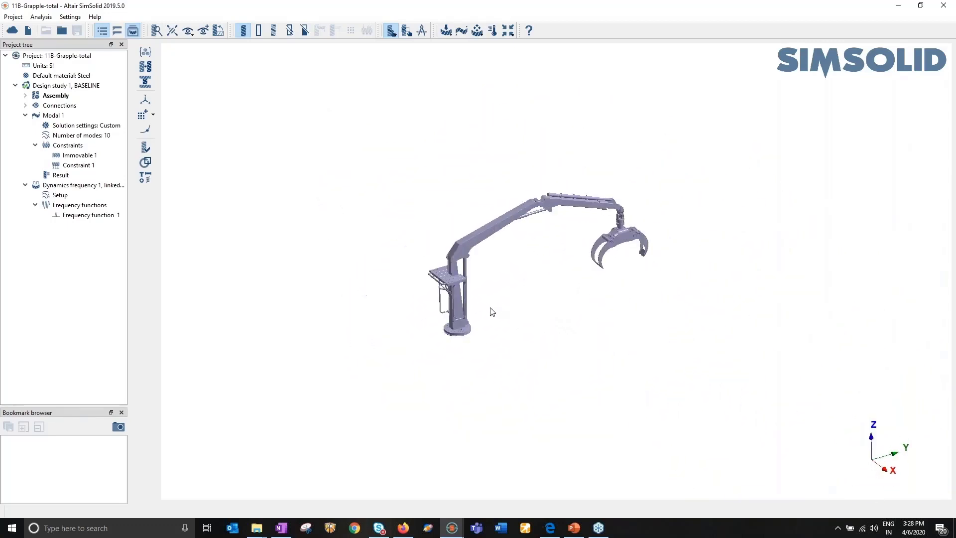
scroll(488, 311, up, 3)
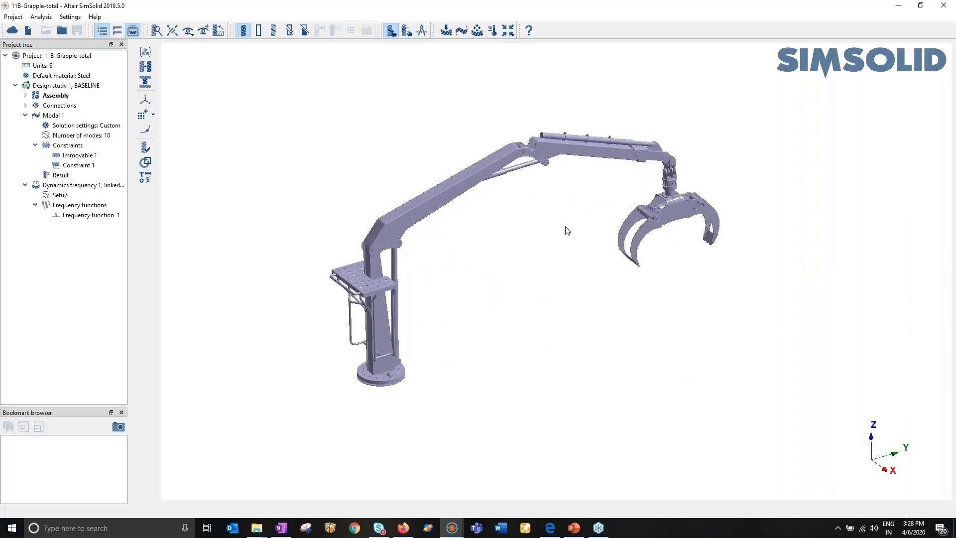
click(274, 31)
drag(342, 184, 506, 282)
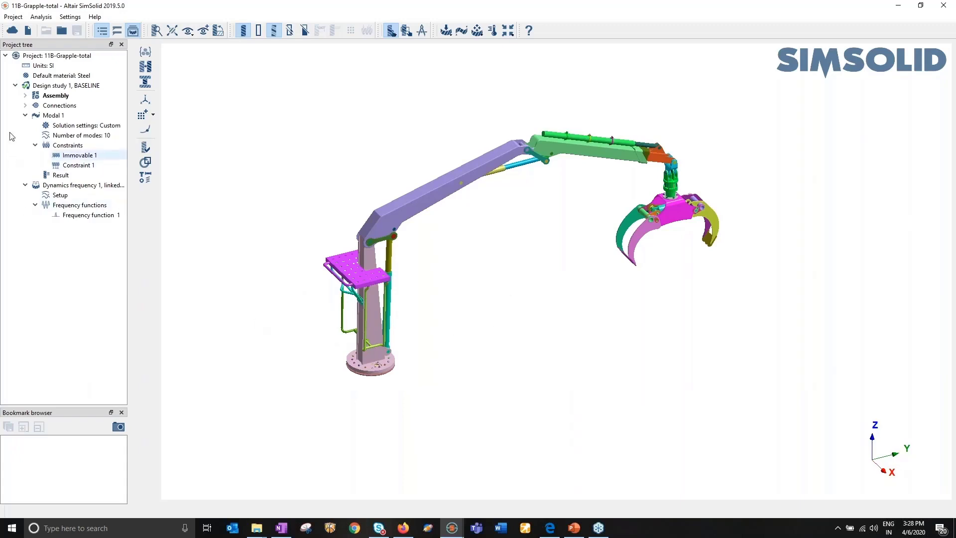
Copy Design study 1 with its modal and dynamics frequency analyses into a second design study
click(16, 87)
click(15, 87)
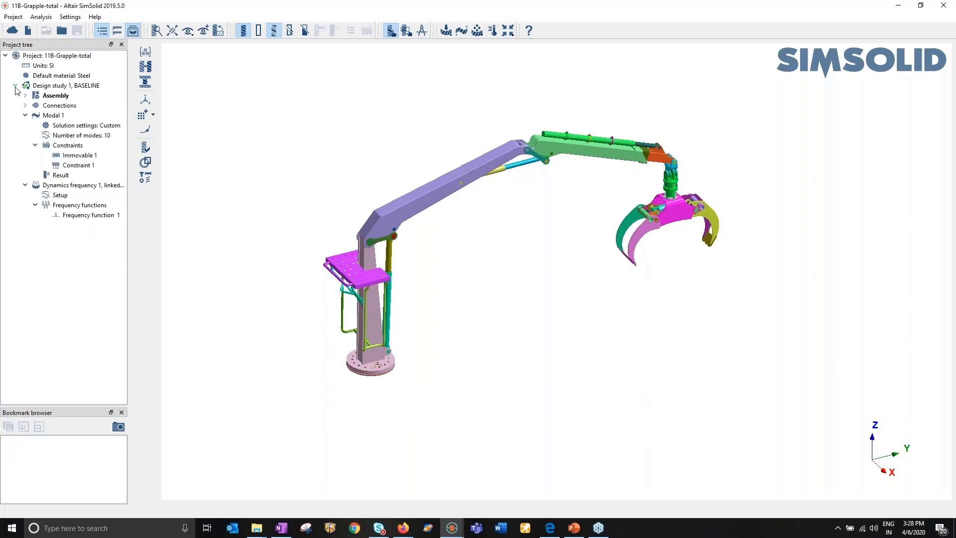
right_click(57, 88)
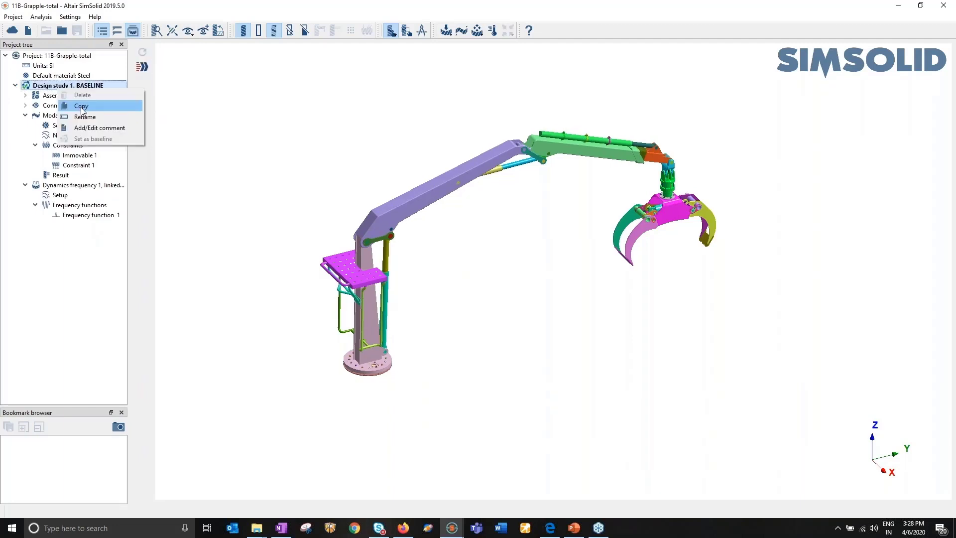
click(82, 107)
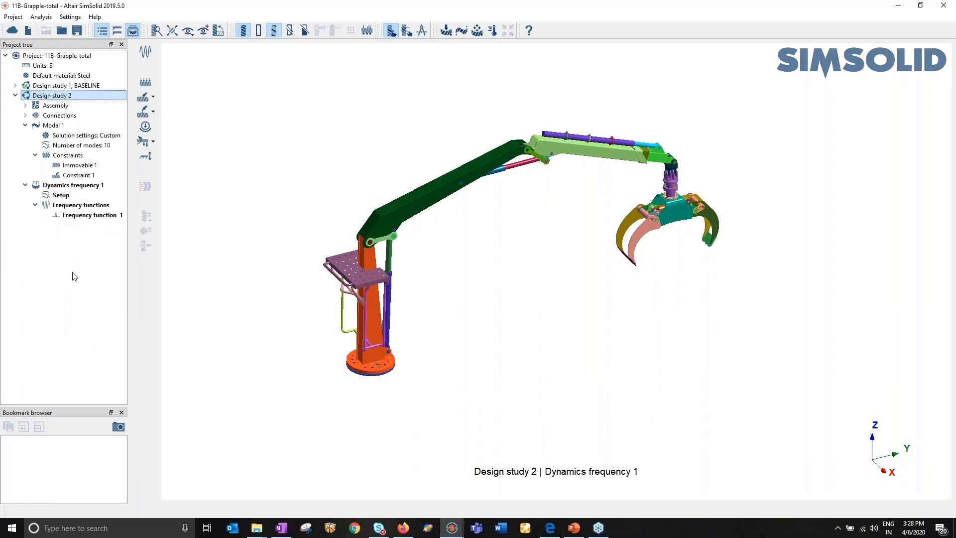
Delete the Dynamics frequency 1 analysis from Design study 2 and make Modal 1 the active analysis
right_click(76, 188)
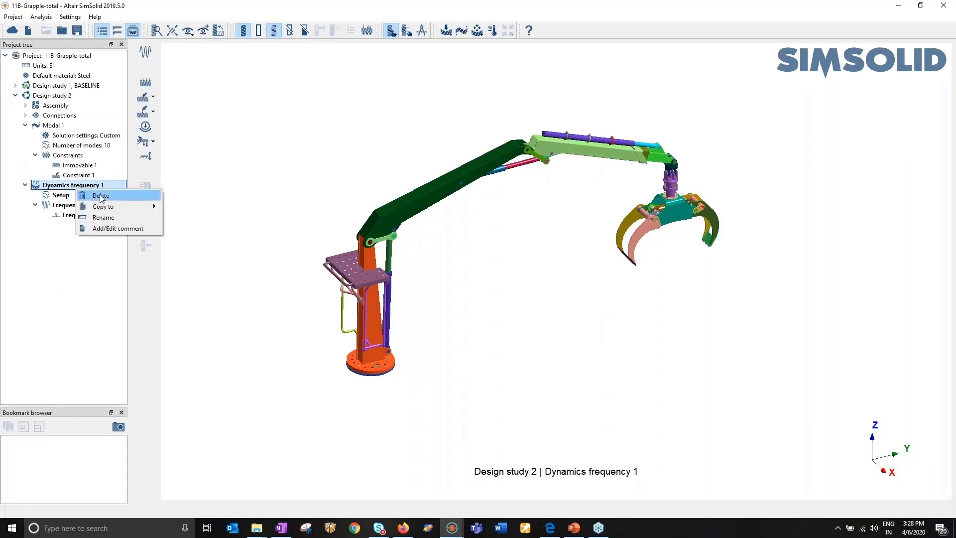
click(100, 194)
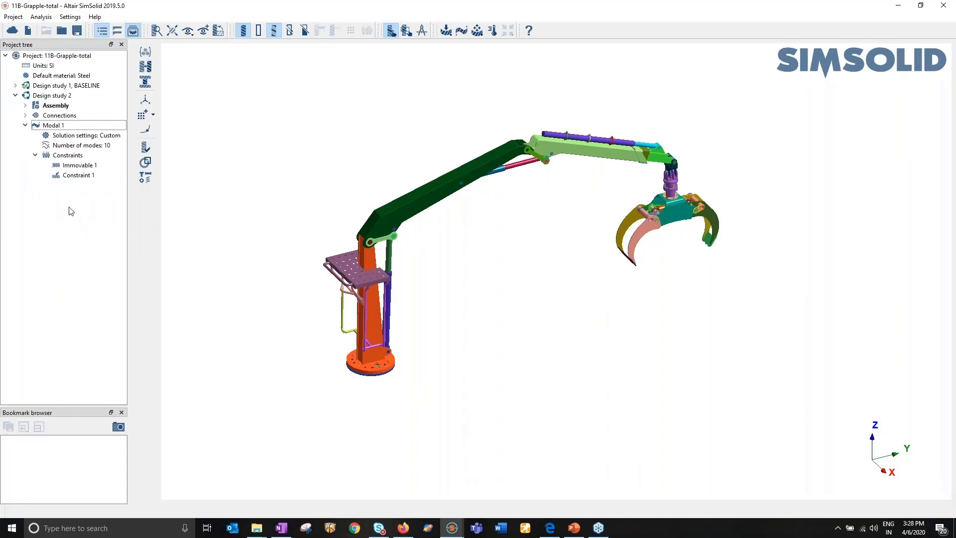
click(53, 125)
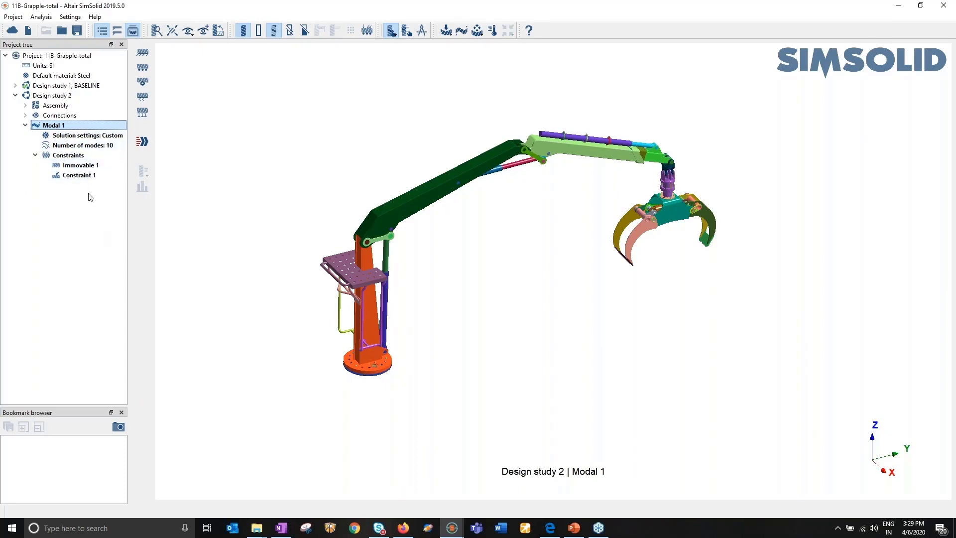
Show the boundary conditions of Modal 1 and examine the immovable base ring and the constrained face on the grapple claw
click(370, 35)
drag(558, 294, 533, 211)
scroll(295, 288, up, 1)
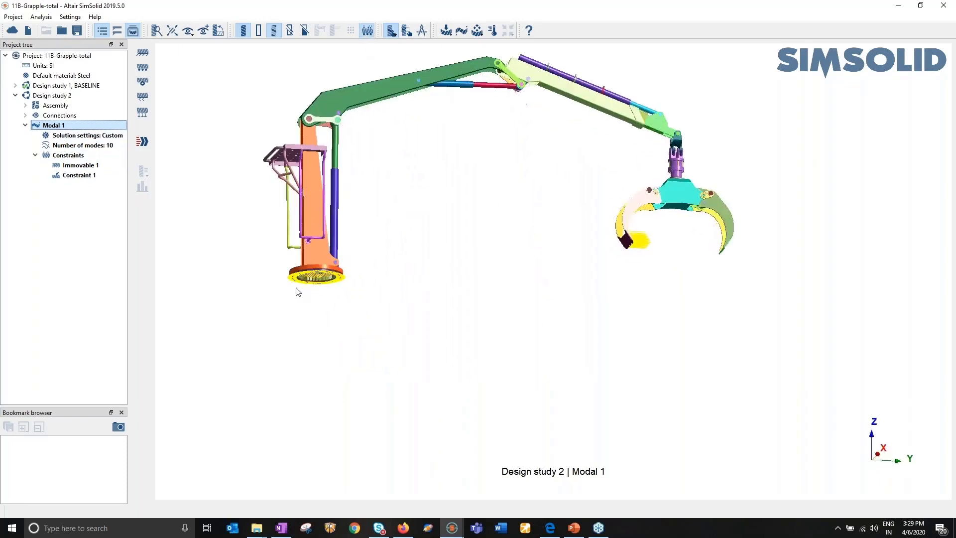
scroll(298, 292, up, 6)
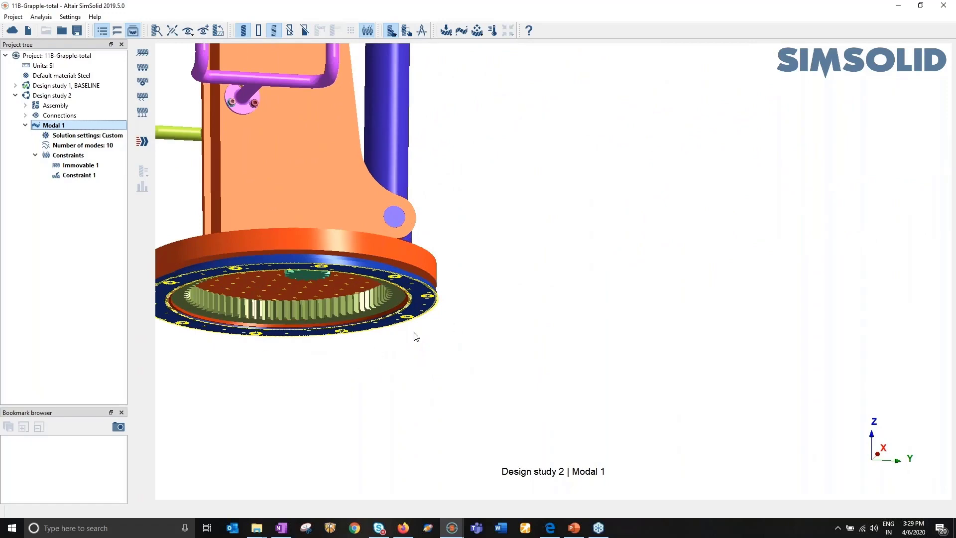
scroll(372, 284, down, 8)
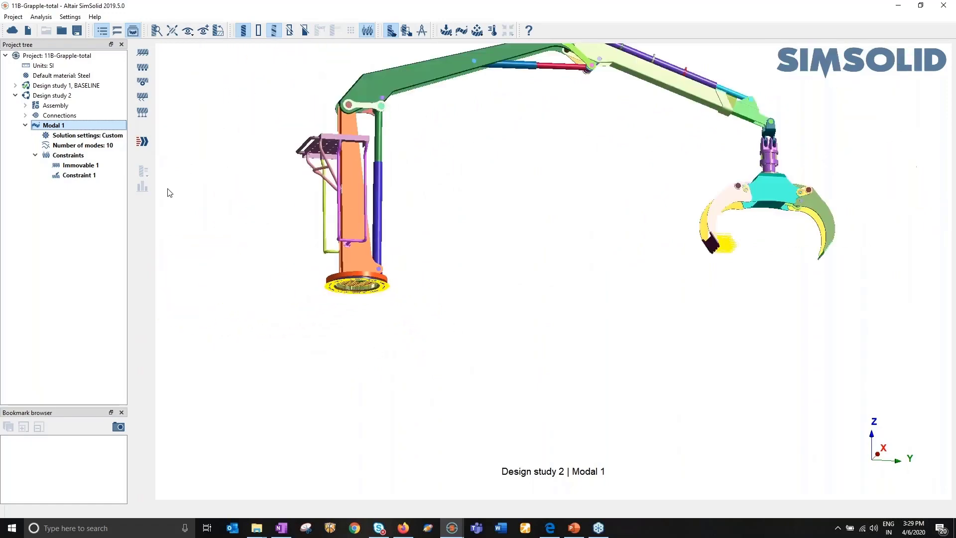
right_drag(472, 231, 691, 244)
scroll(741, 216, up, 6)
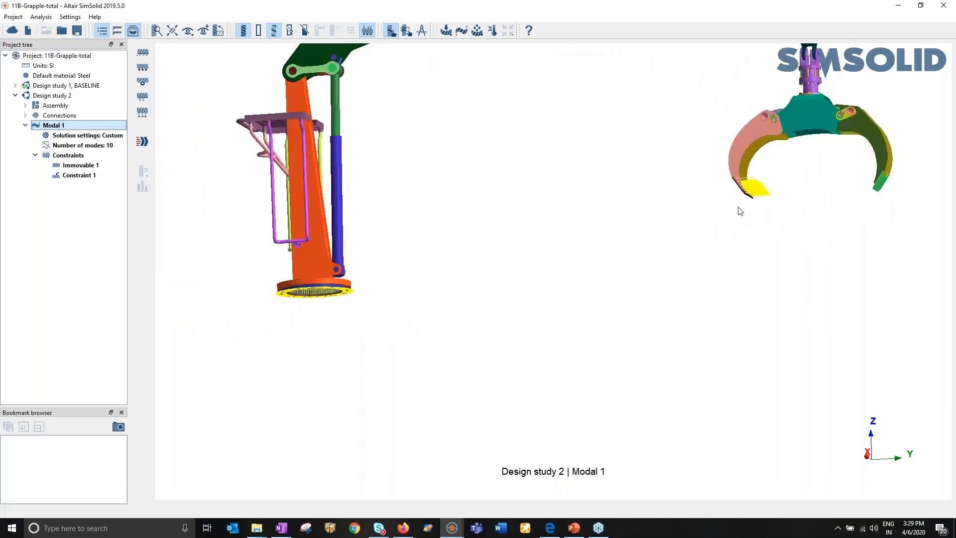
scroll(431, 359, down, 8)
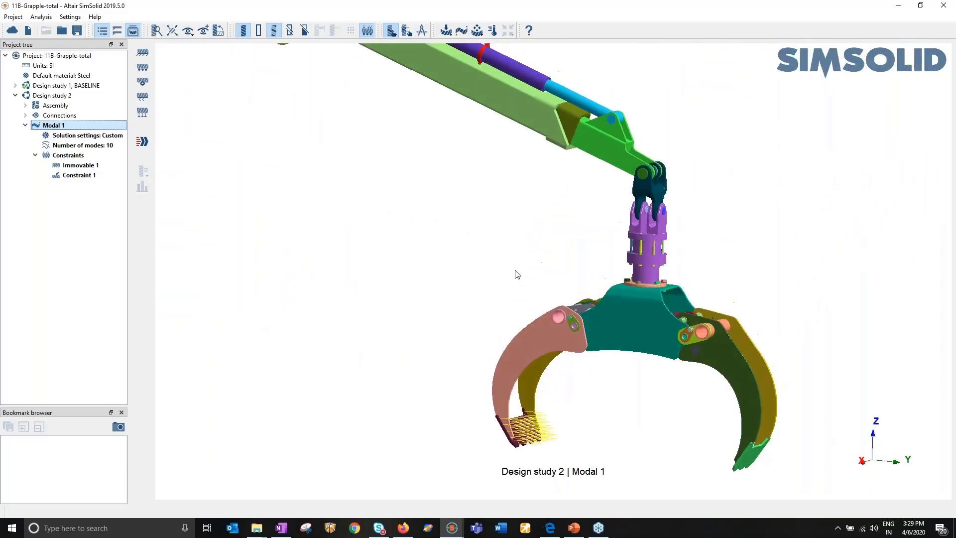
scroll(503, 229, down, 3)
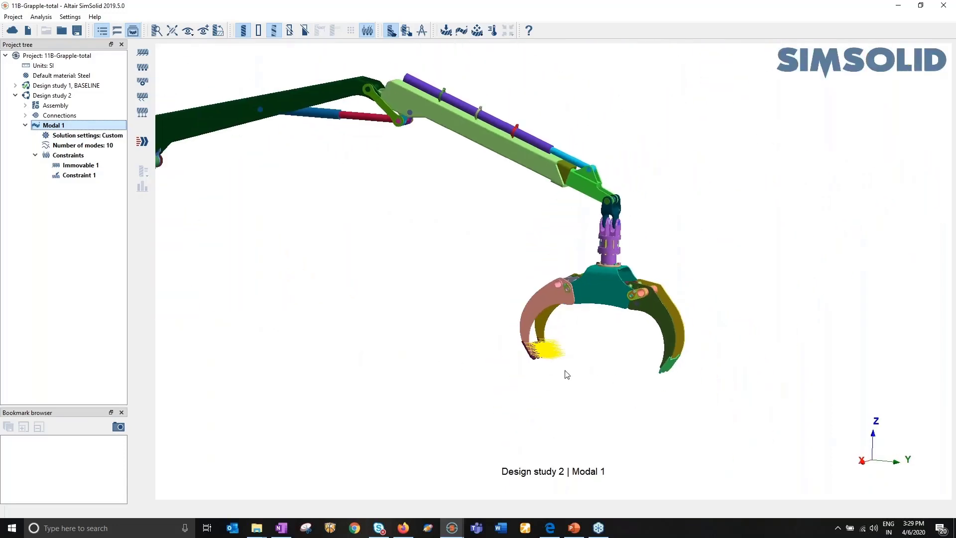
right_drag(527, 375, 550, 384)
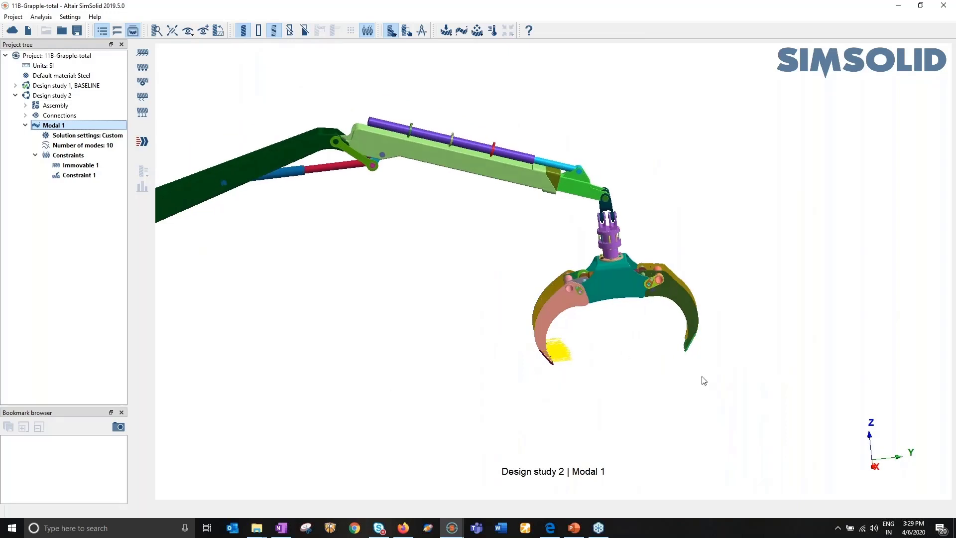
Review the face and axis settings of Constraint 1 on the grapple claw, leaving them unchanged
double_click(78, 175)
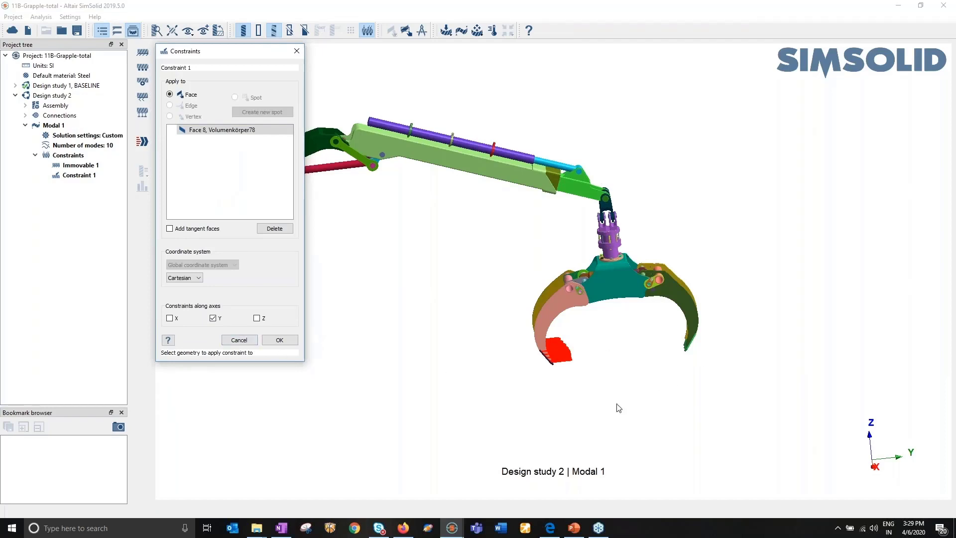
scroll(713, 208, down, 1)
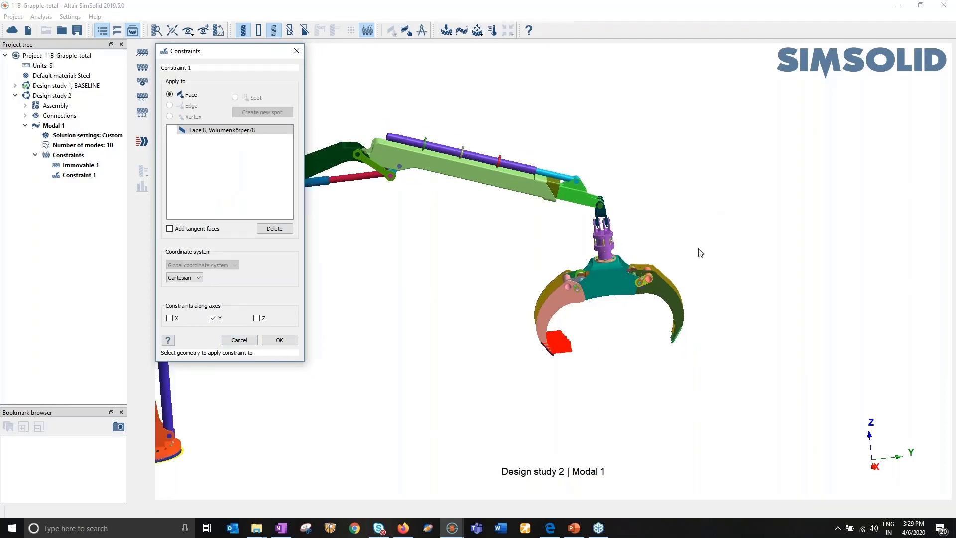
right_drag(583, 344, 646, 269)
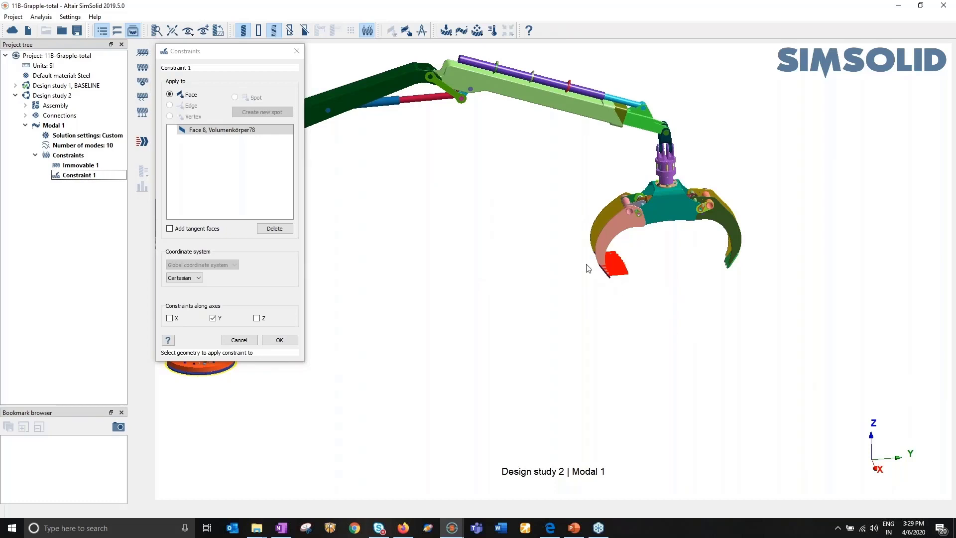
click(238, 339)
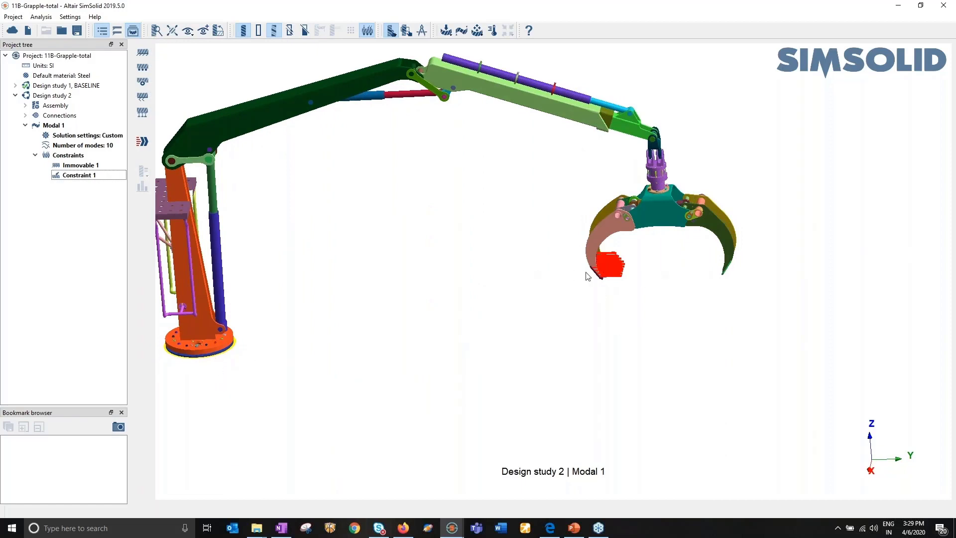
scroll(661, 335, down, 3)
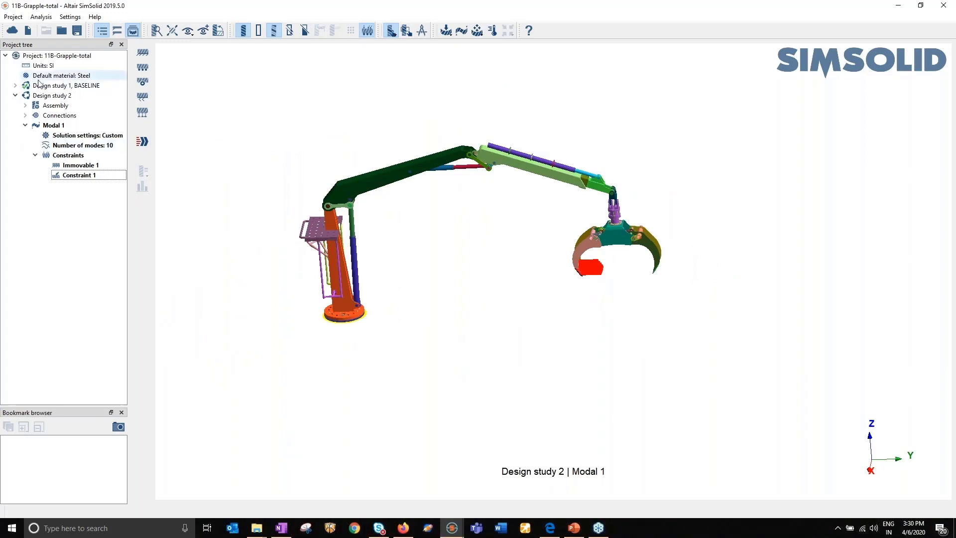
Solve the Modal 1 analysis of Design study 2
click(53, 125)
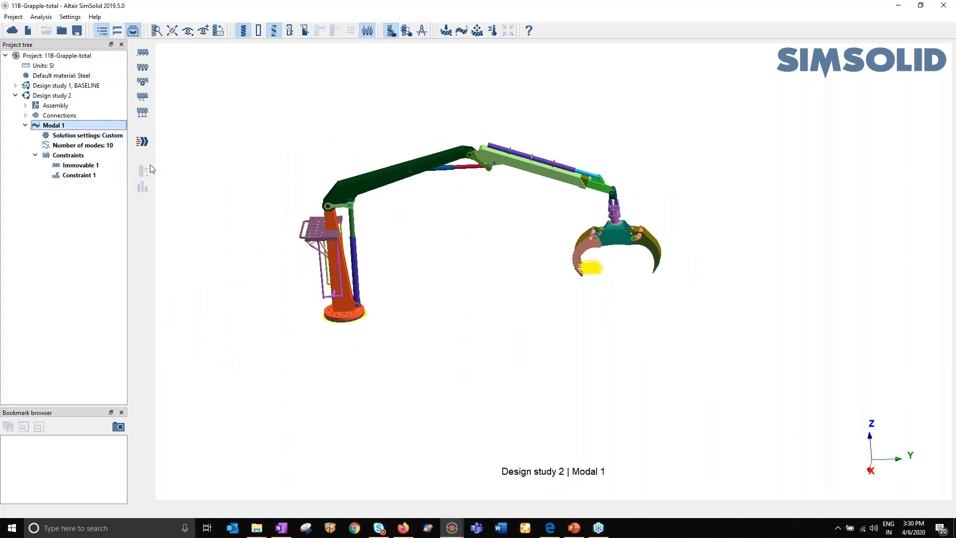
click(140, 144)
Check the assembly information of Design study 2 and measure the distance from the crane's base to the grapple claw
right_click(54, 188)
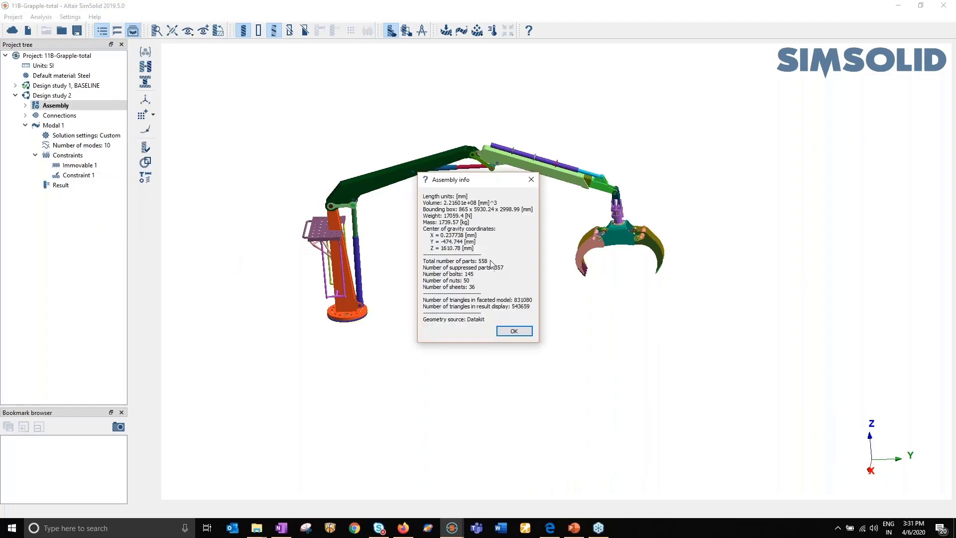
double_click(481, 262)
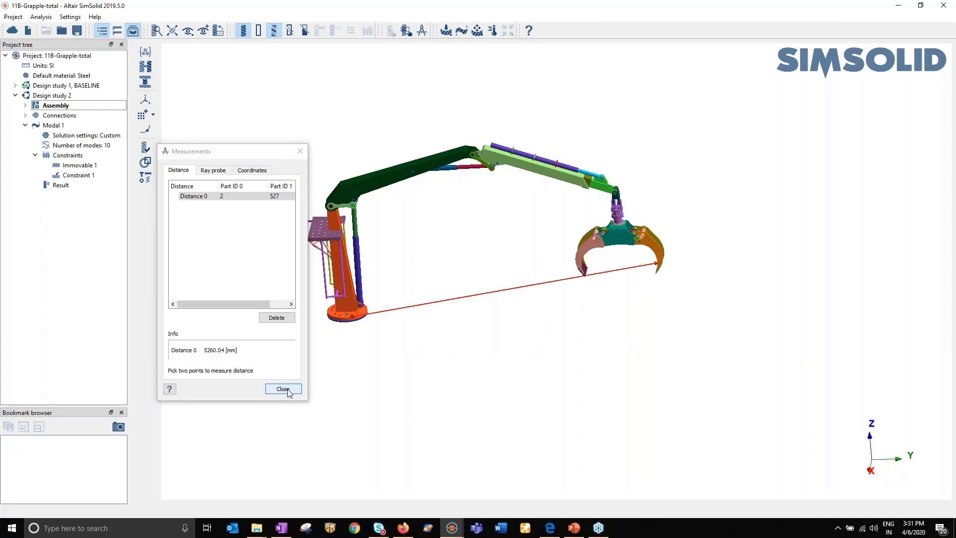
click(287, 391)
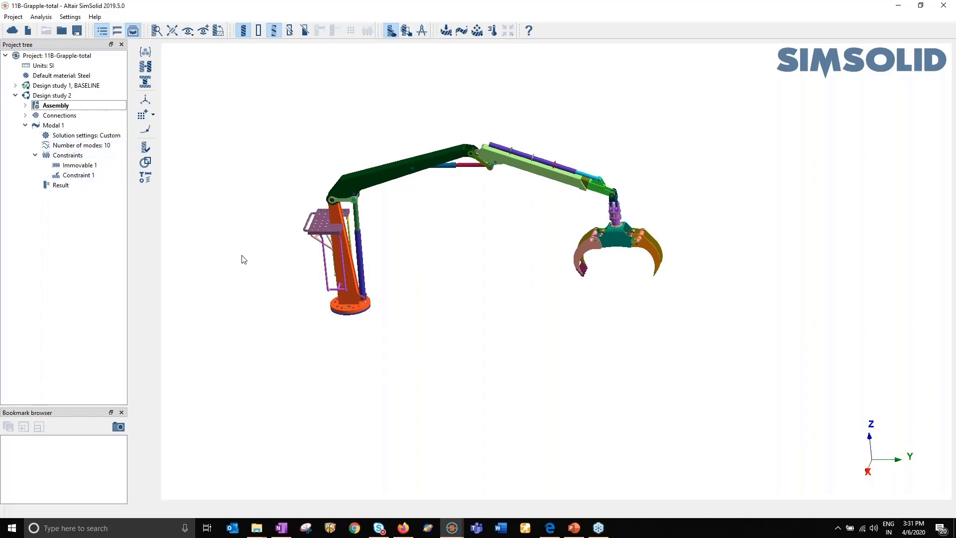
Plot the displacement magnitude of the Modal 1 result and animate the first mode shape of the crane
click(61, 185)
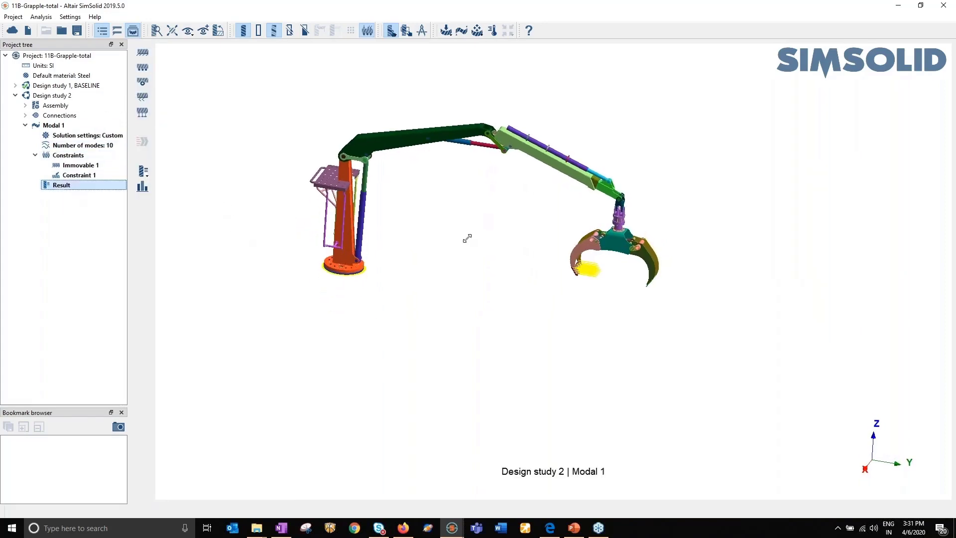
scroll(482, 207, up, 2)
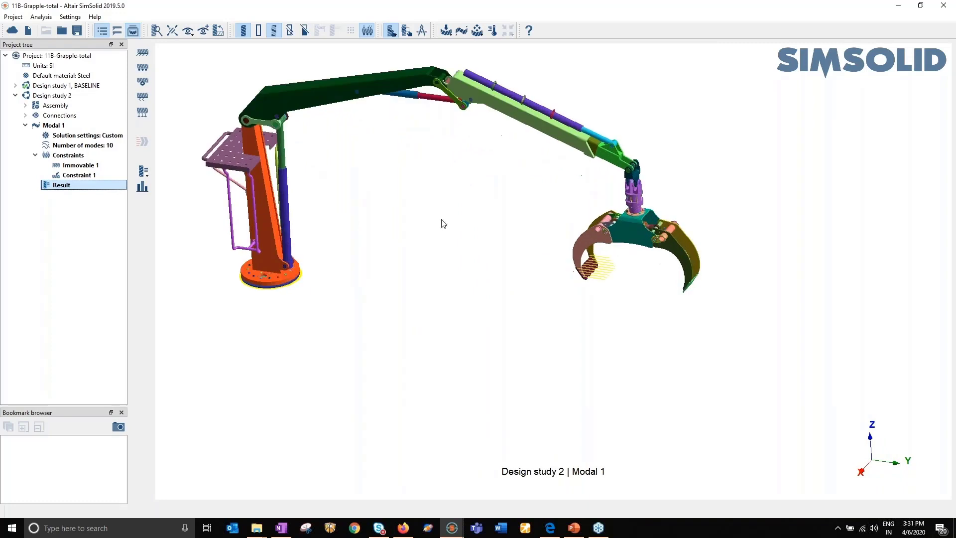
click(144, 171)
click(171, 170)
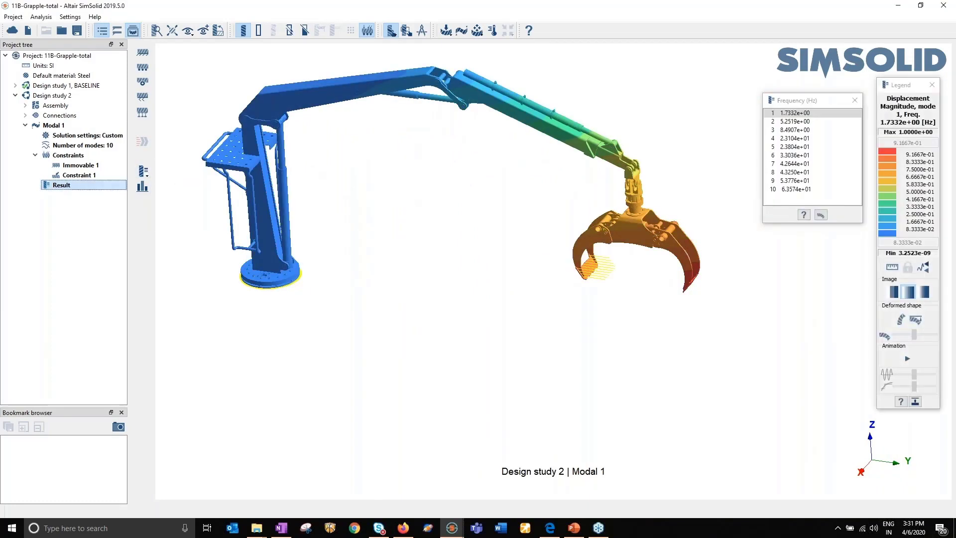
drag(392, 192, 691, 313)
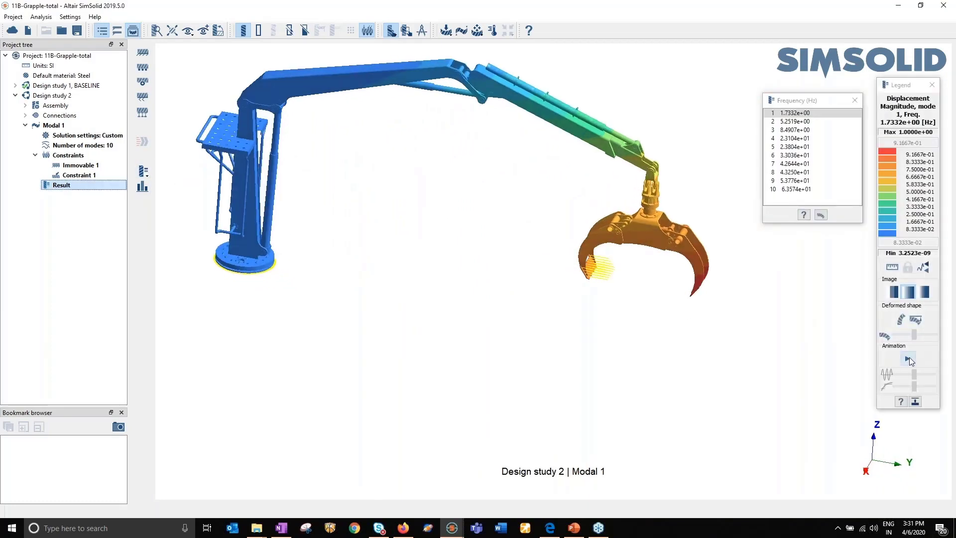
click(907, 358)
drag(595, 321, 548, 330)
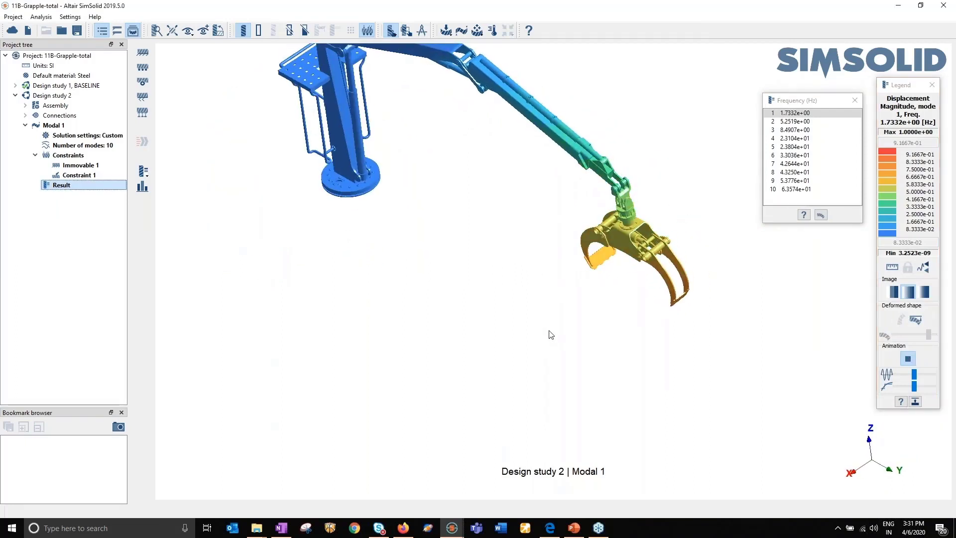
Compare the animated shapes of modes 1, 2 and 3 from the frequency list
click(786, 122)
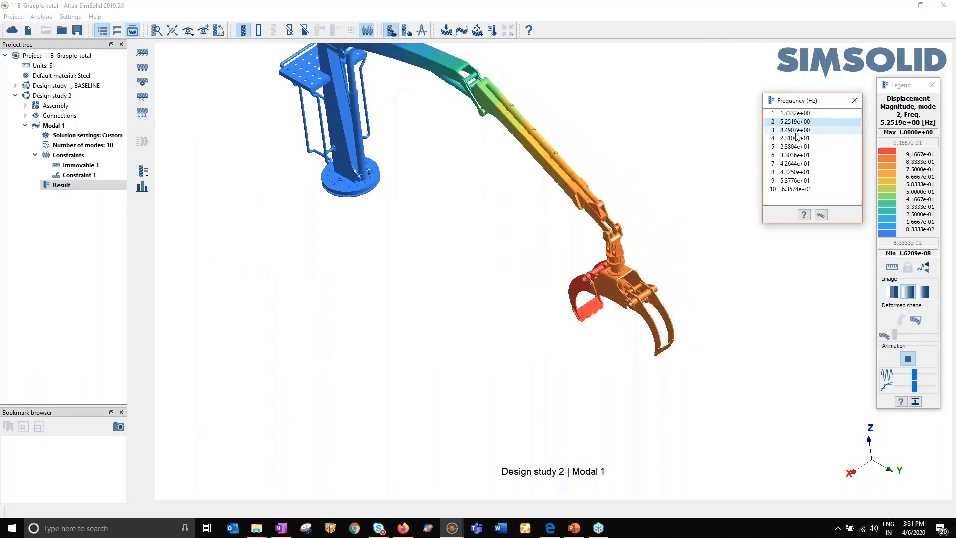
click(795, 130)
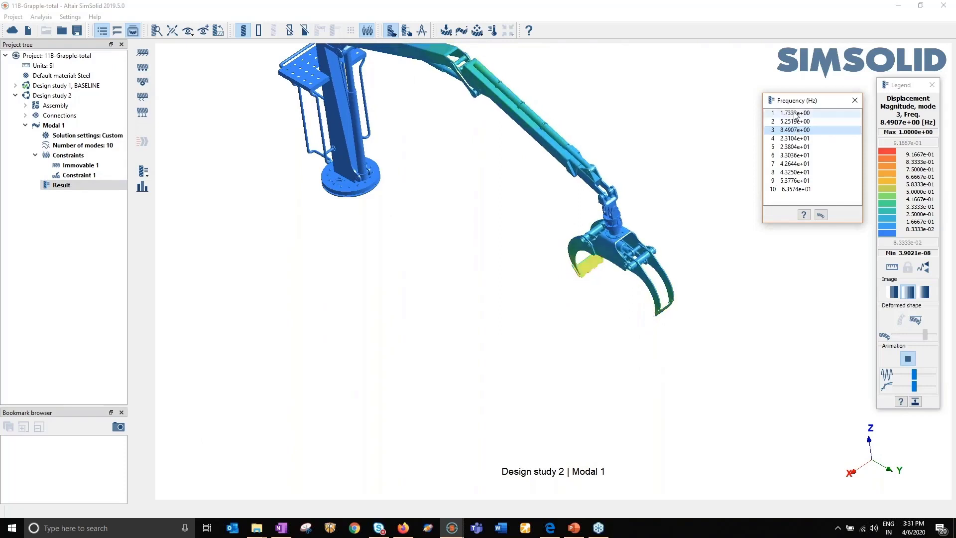
click(796, 114)
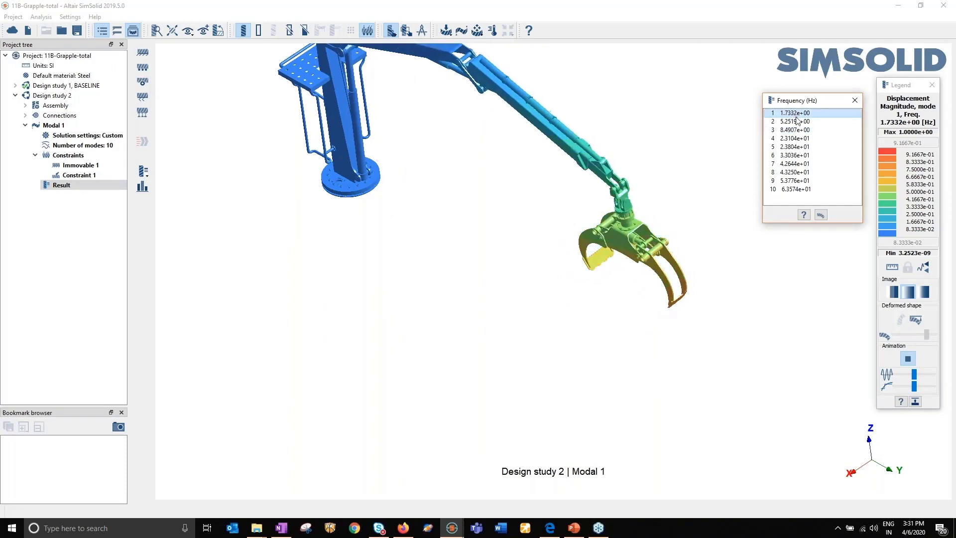
click(794, 122)
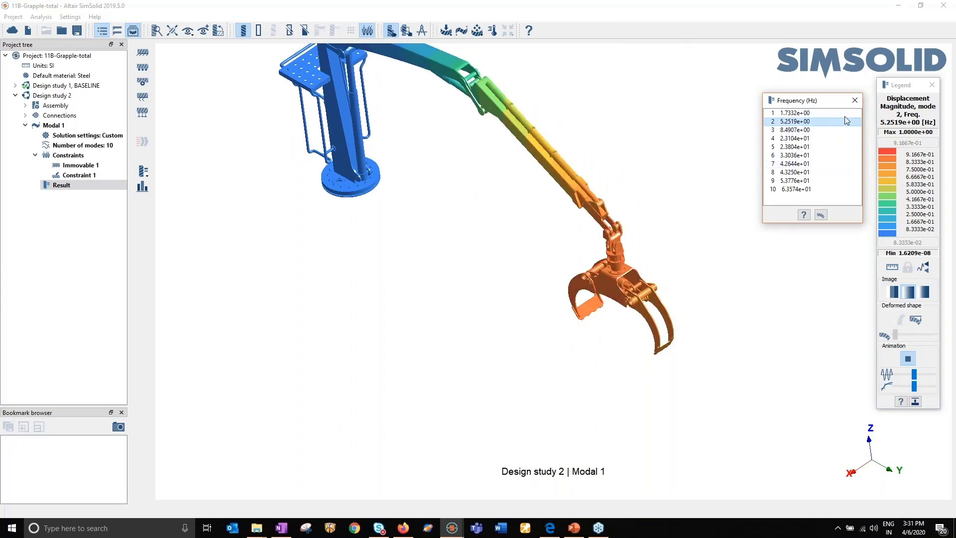
Close the frequency list and result legend, and display the crane's parts in distinct colors
click(854, 101)
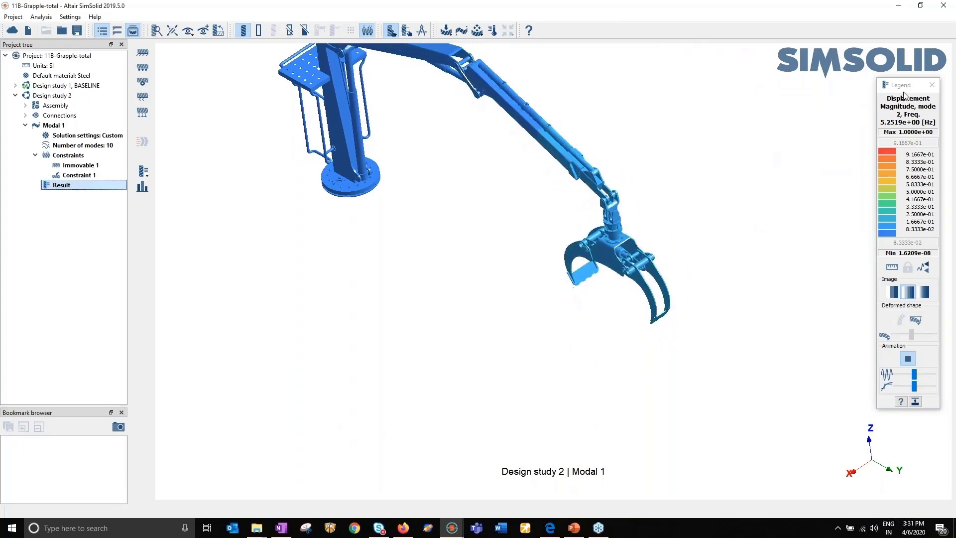
click(856, 89)
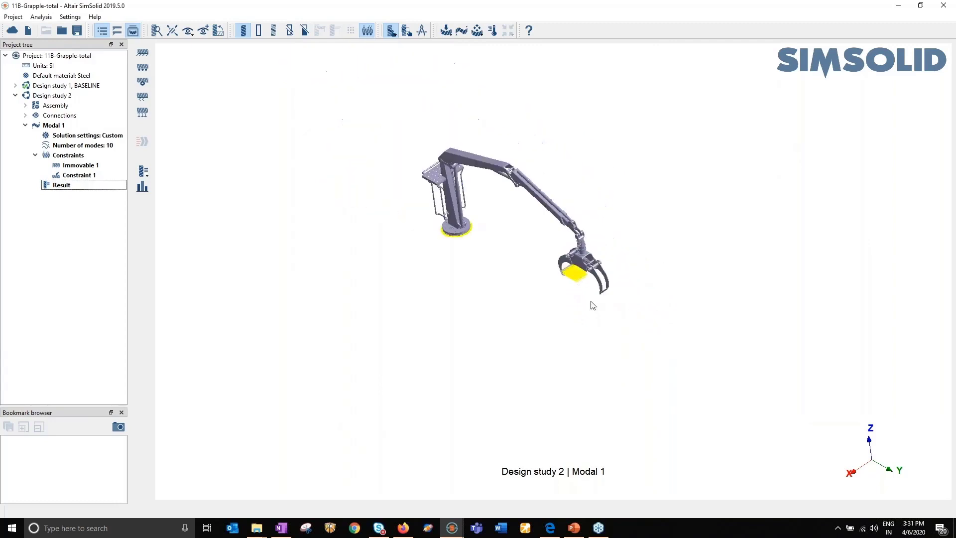
drag(622, 314, 629, 313)
drag(488, 242, 503, 250)
click(273, 31)
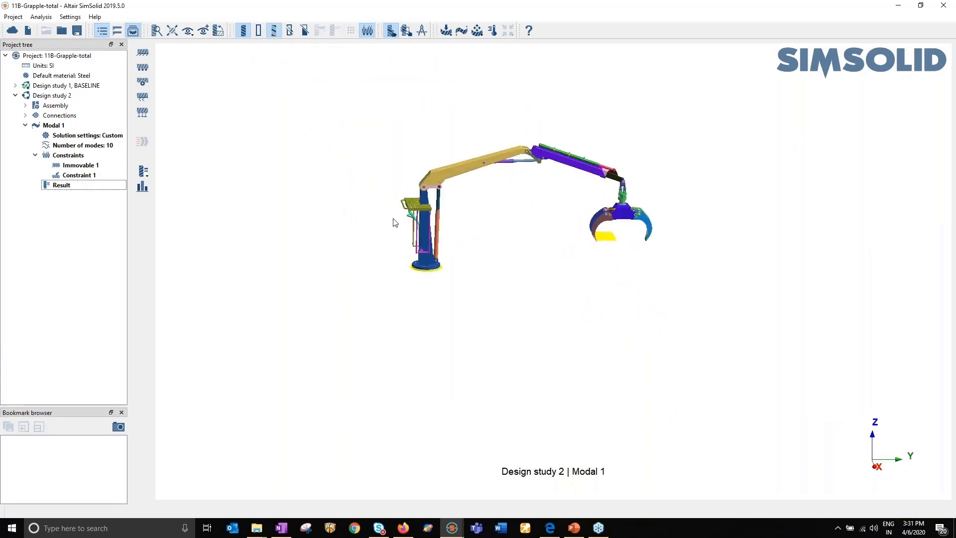
Add a frequency response analysis linked to the Modal 1 result in Design study 2
scroll(539, 209, up, 3)
right_drag(538, 209, 508, 273)
scroll(346, 298, up, 3)
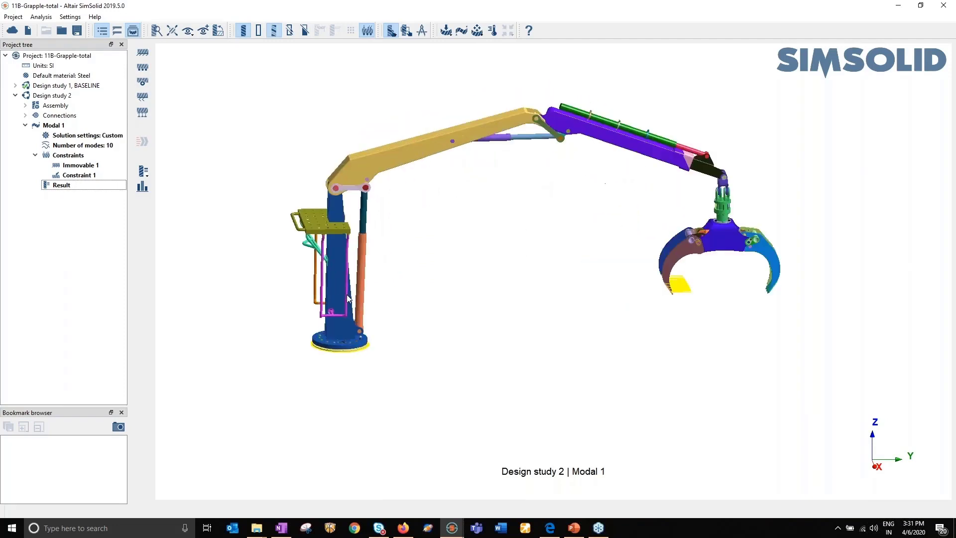
scroll(444, 272, up, 3)
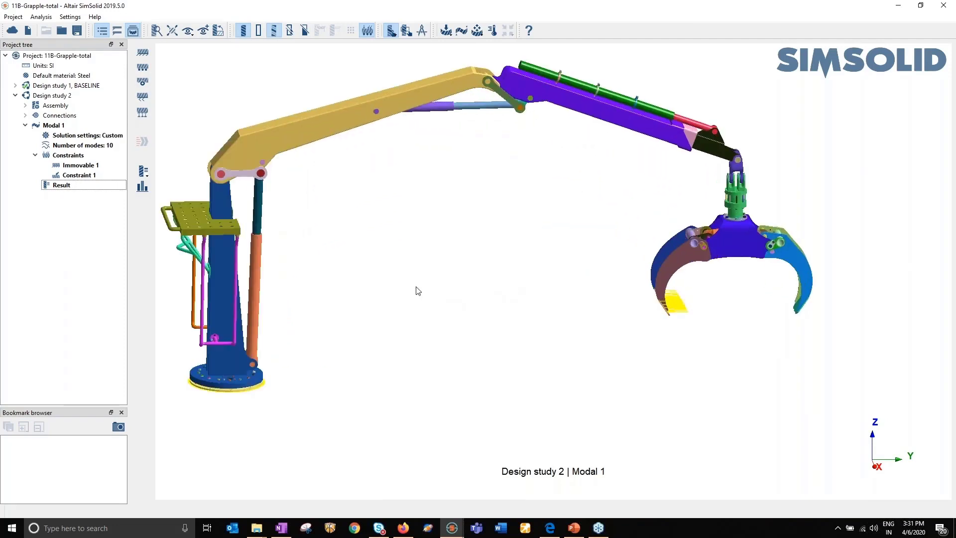
right_drag(418, 290, 476, 289)
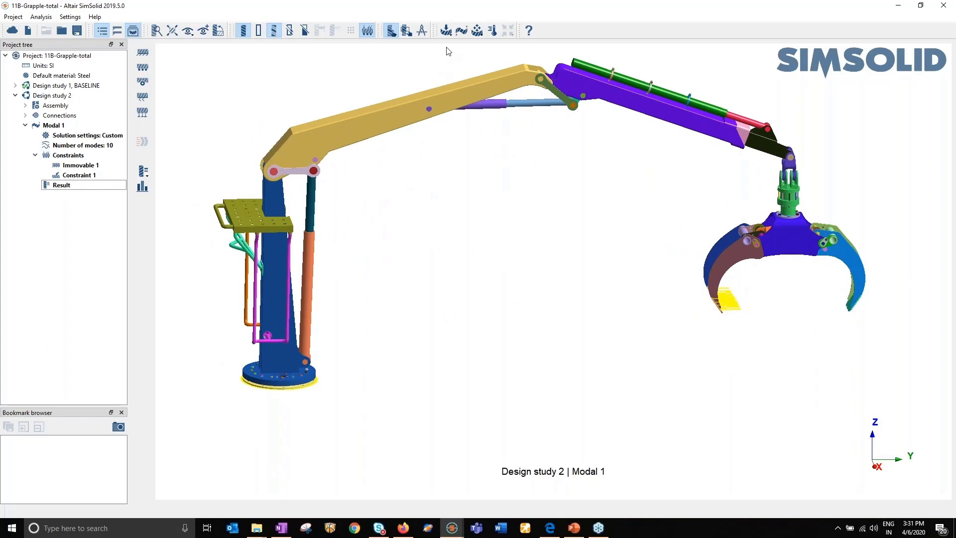
click(477, 31)
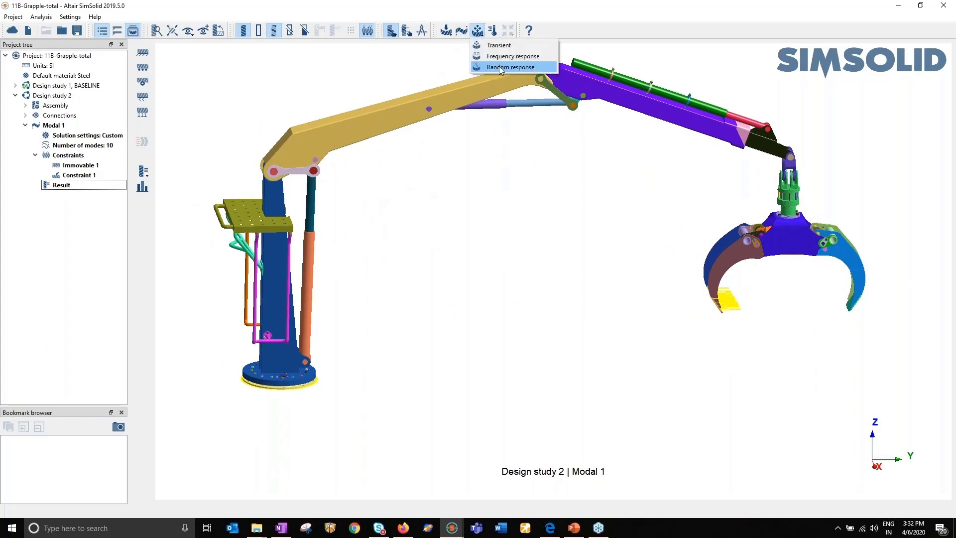
click(504, 56)
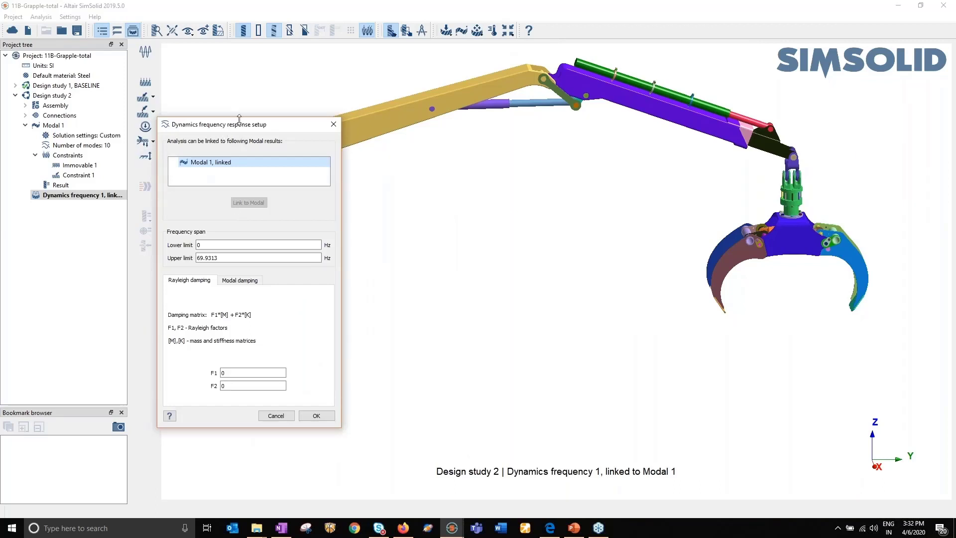
Set up the frequency response with a 0 to 69.9313 Hz span and modal damping at a default ratio of 0.03
drag(230, 128, 161, 136)
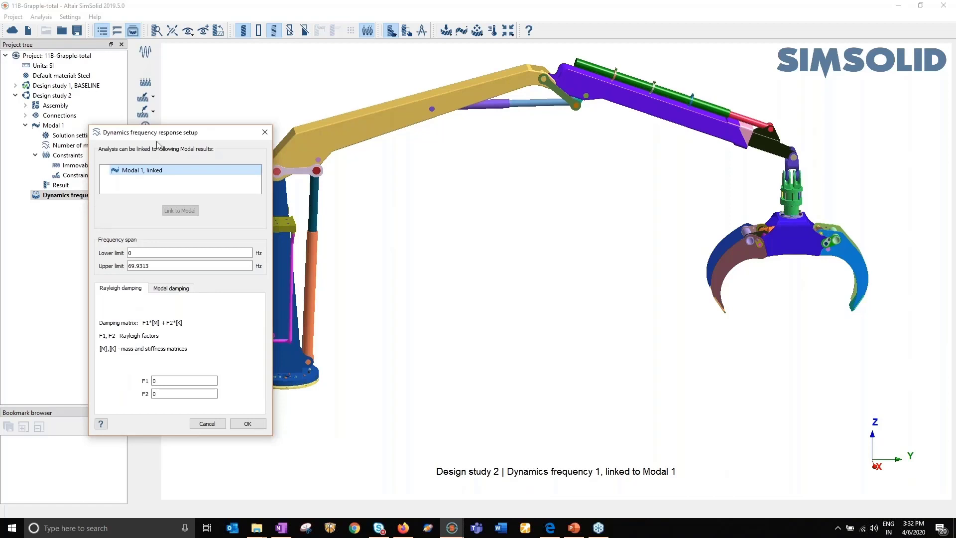
drag(163, 136, 244, 133)
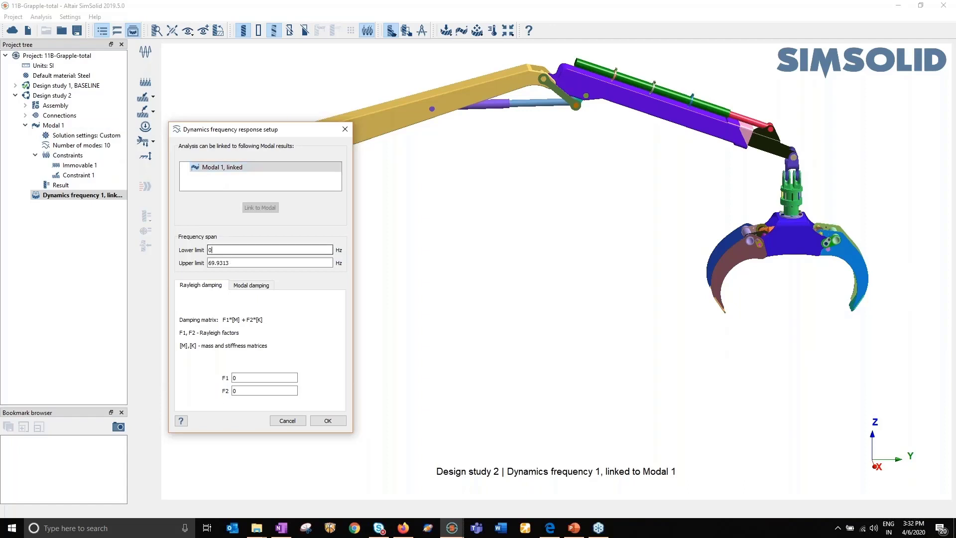
drag(230, 262, 208, 262)
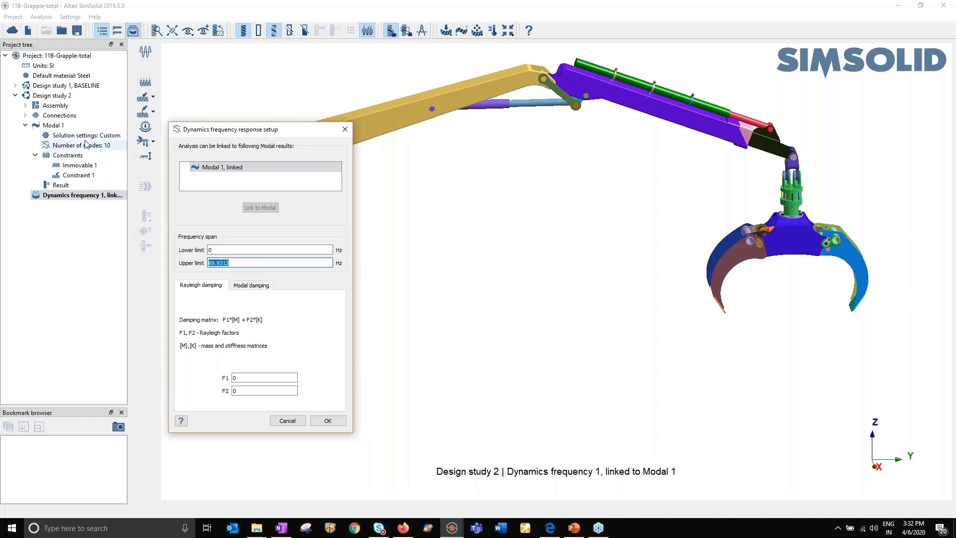
click(251, 285)
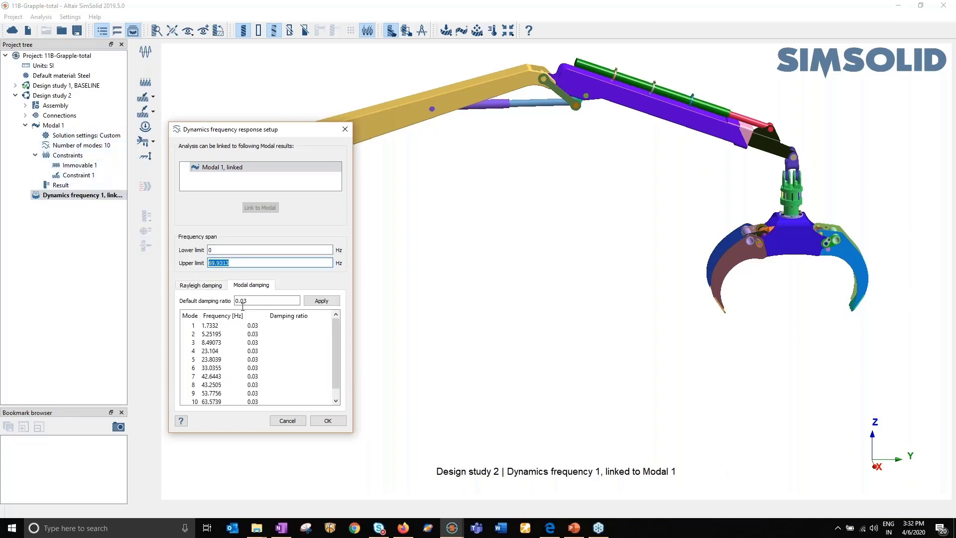
click(256, 300)
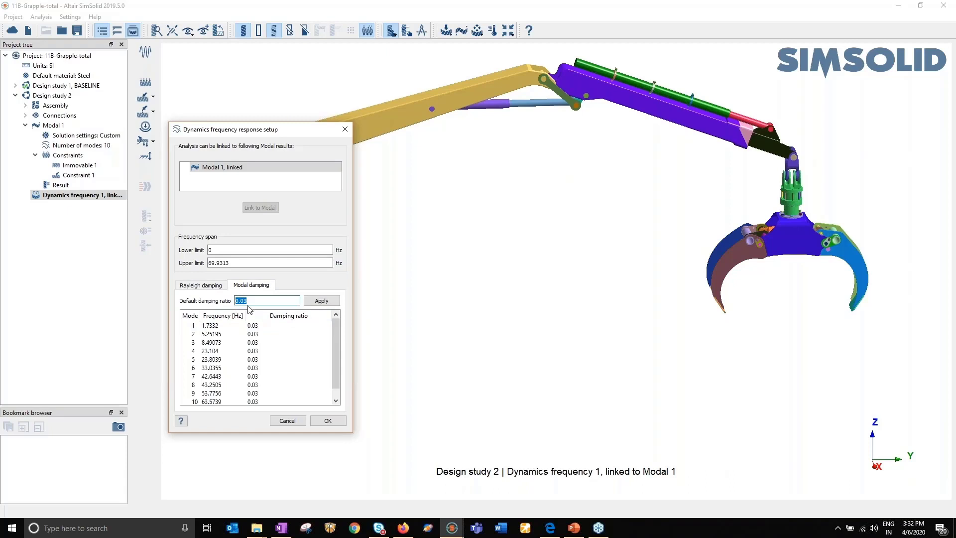
click(253, 301)
drag(253, 300, 235, 301)
click(328, 420)
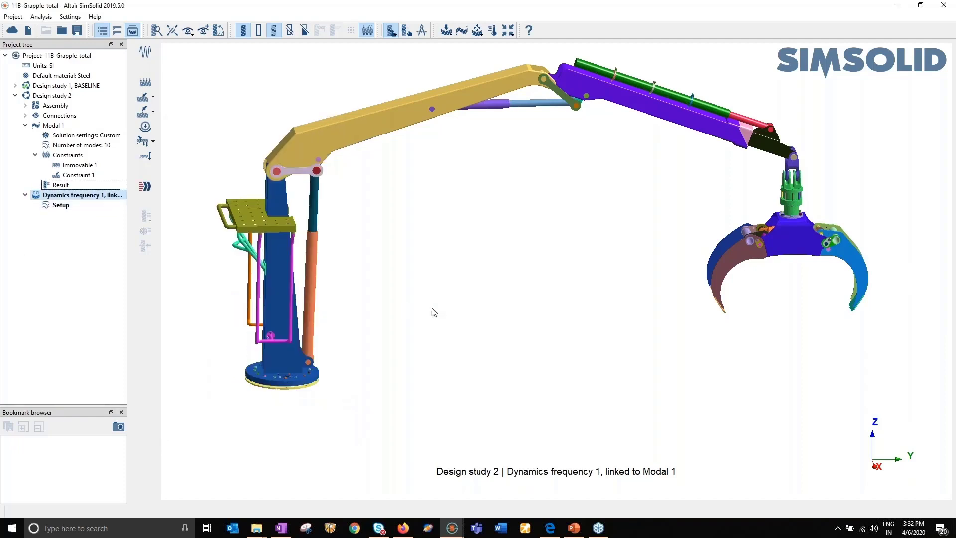
Create a frequency function from the standard Harmonics type with an amplitude of 10
middle_drag(433, 312, 489, 347)
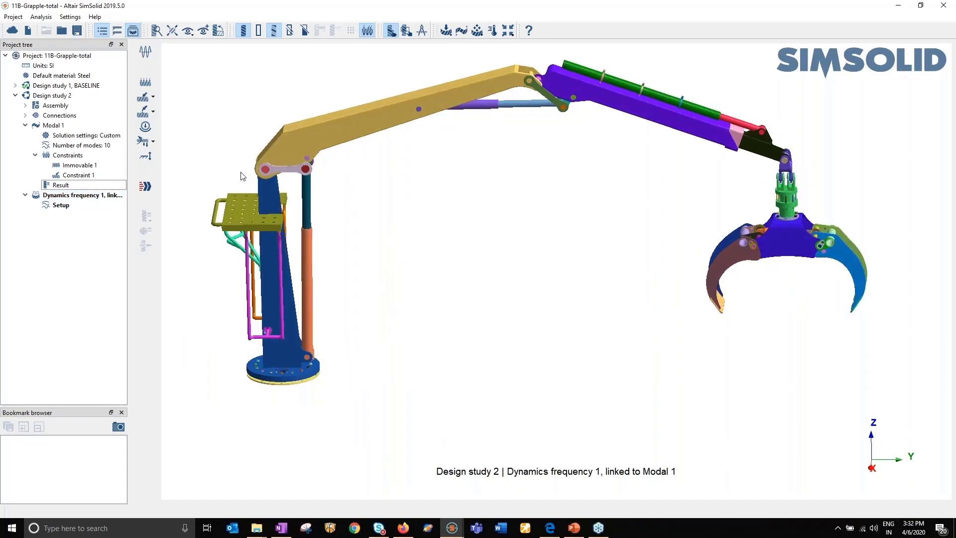
click(145, 51)
drag(337, 156, 139, 288)
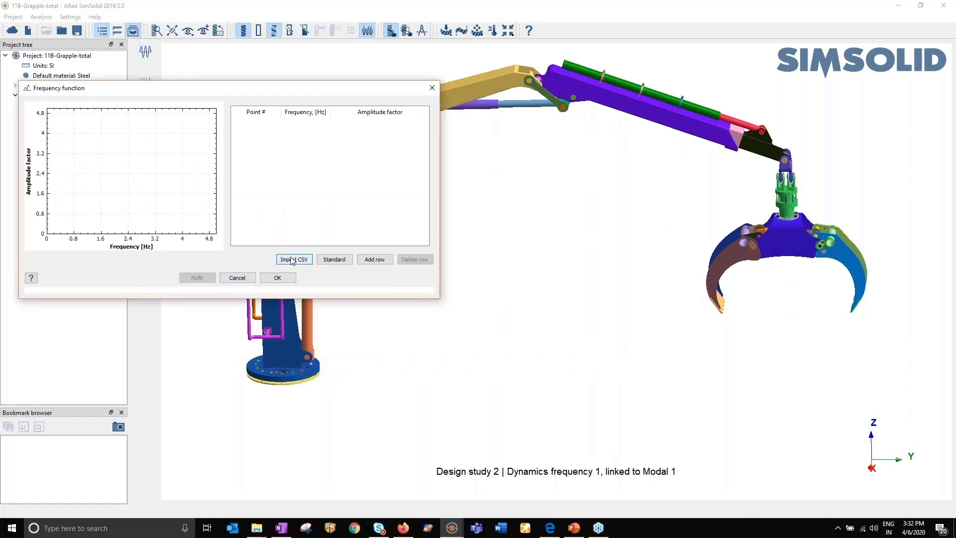
click(333, 264)
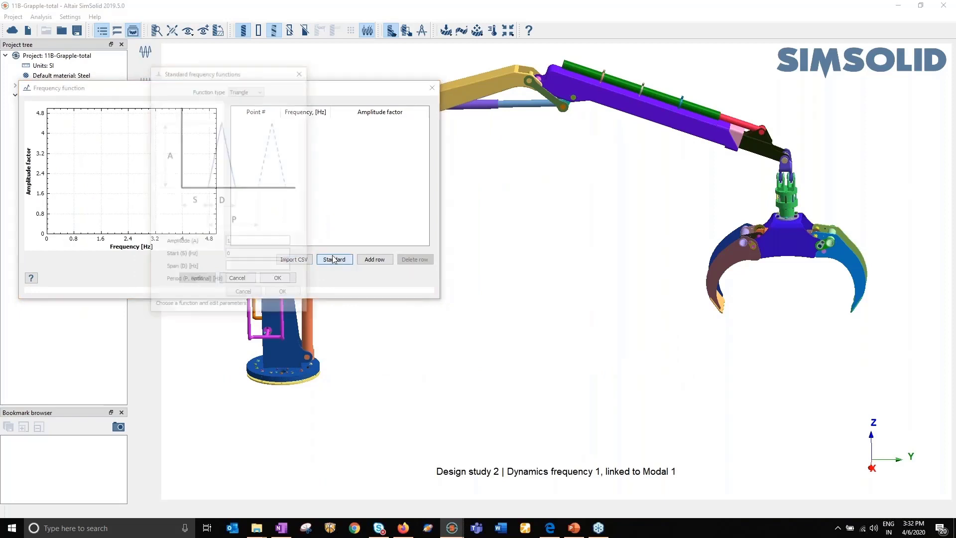
click(246, 90)
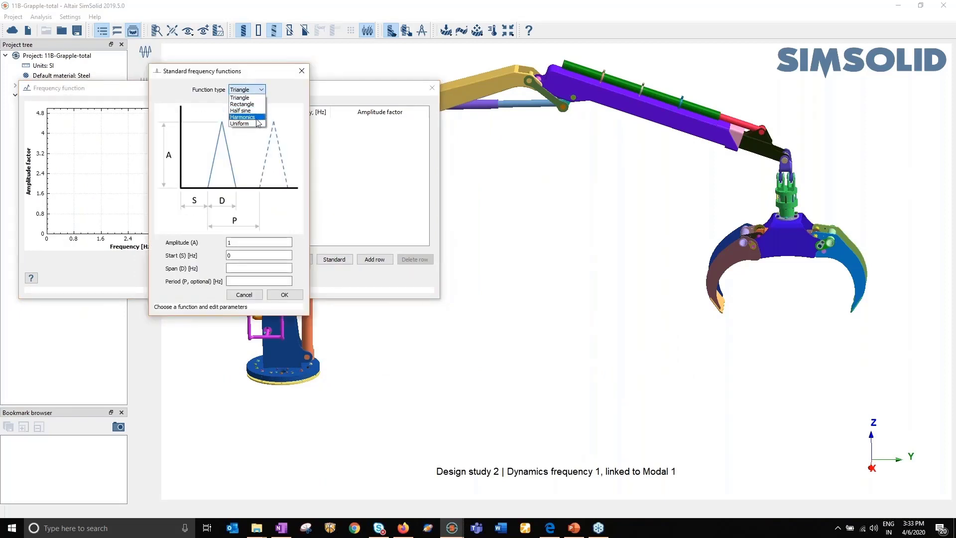
click(256, 118)
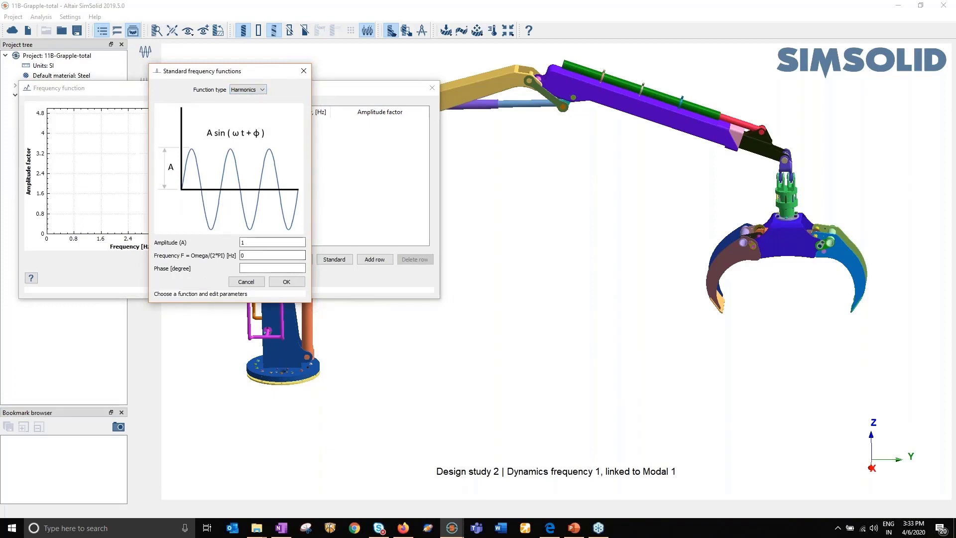
double_click(251, 243)
text(10)
key(Tab)
click(287, 281)
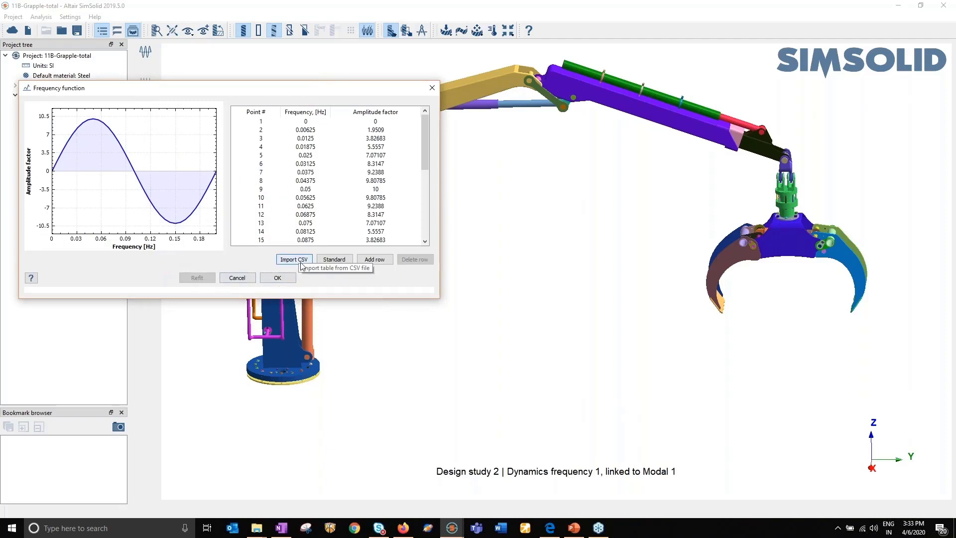
click(278, 277)
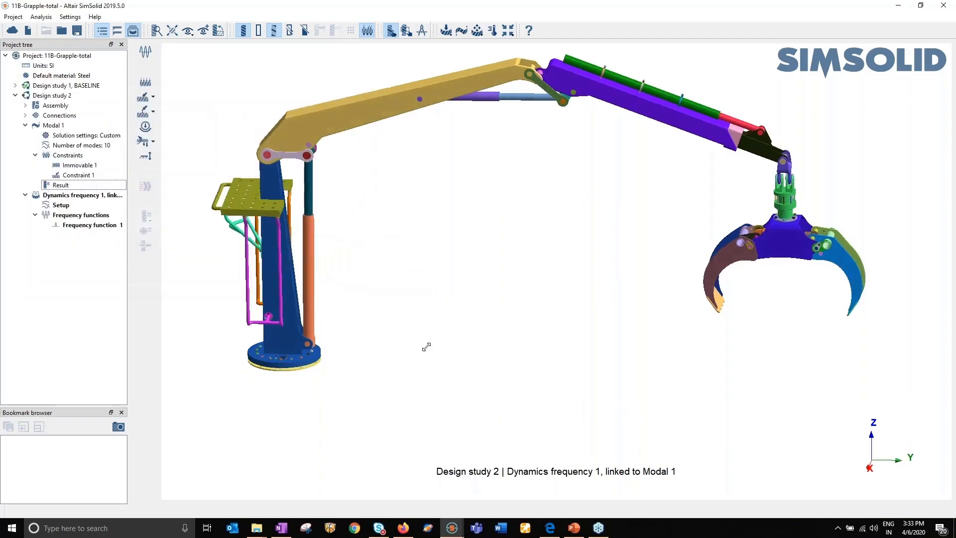
Review the curve and table of Frequency function 1 and the modal damping values in the frequency response setup
drag(426, 347, 447, 264)
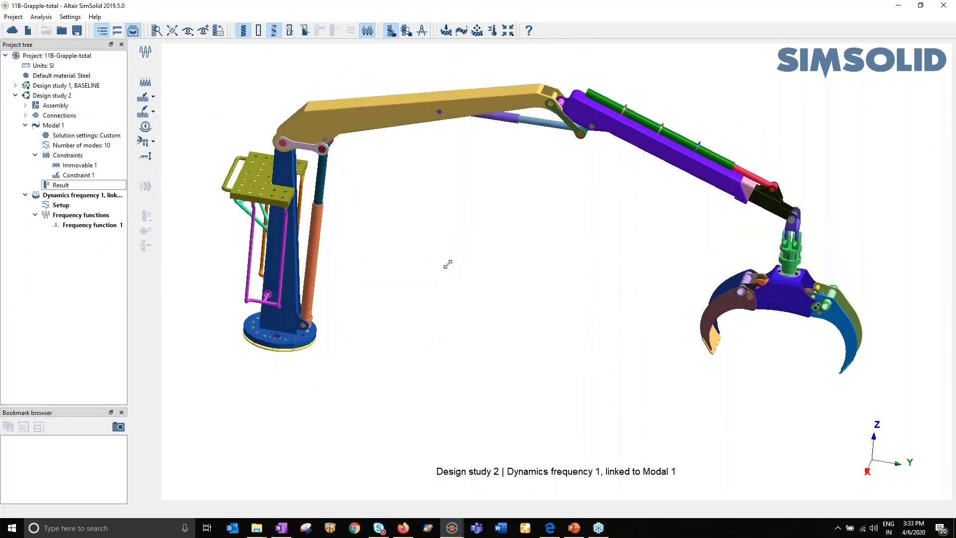
double_click(92, 225)
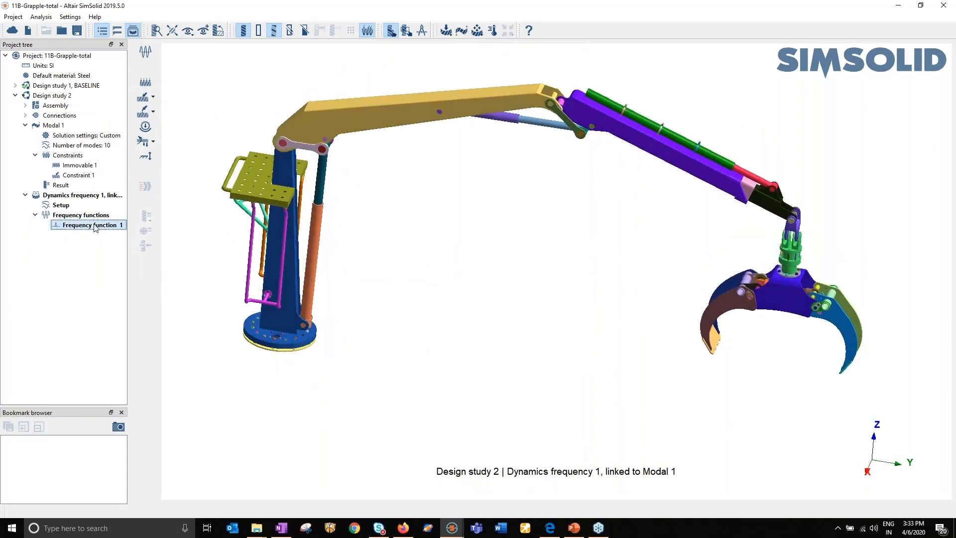
click(254, 371)
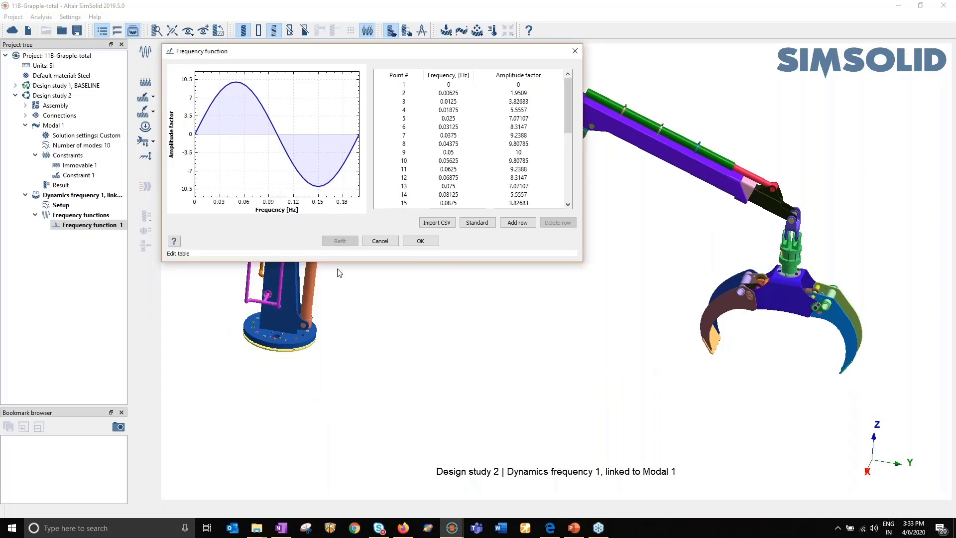
click(420, 241)
click(145, 56)
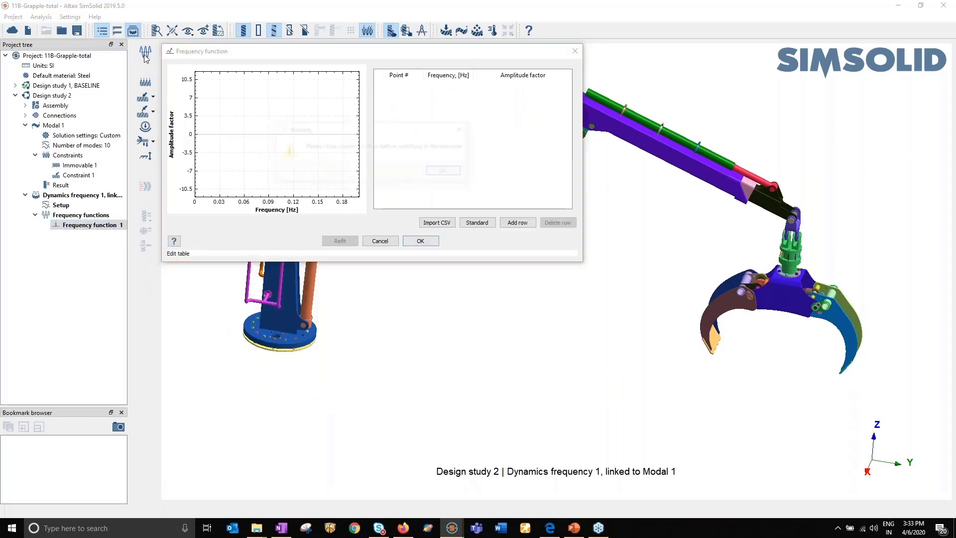
click(446, 172)
click(379, 241)
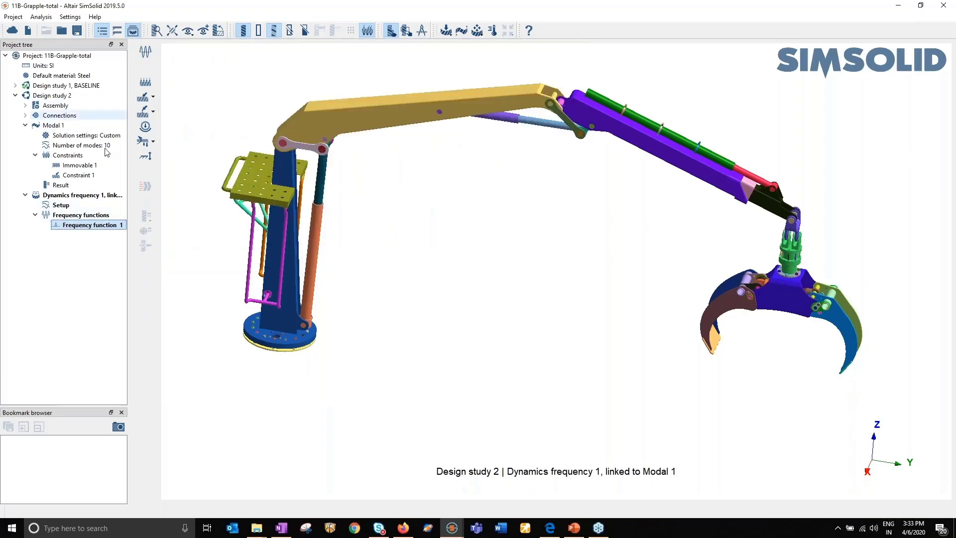
double_click(63, 205)
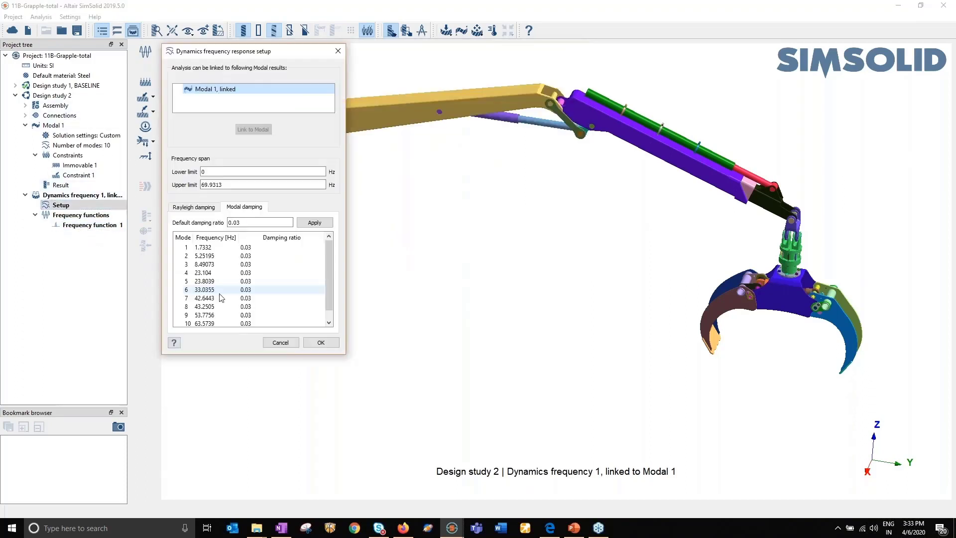
click(280, 343)
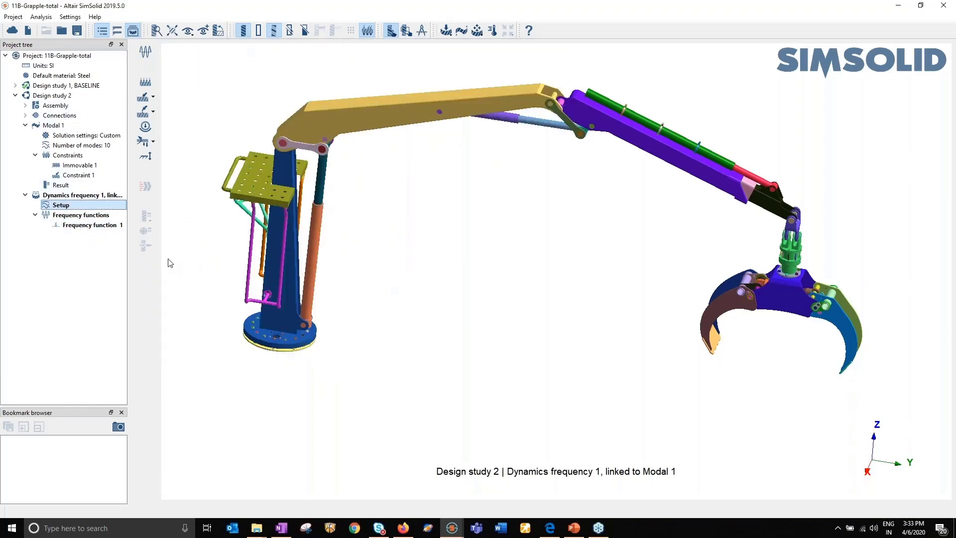
Start a base excitation of type Acceleration with units in G and an amplitude of 10
click(144, 159)
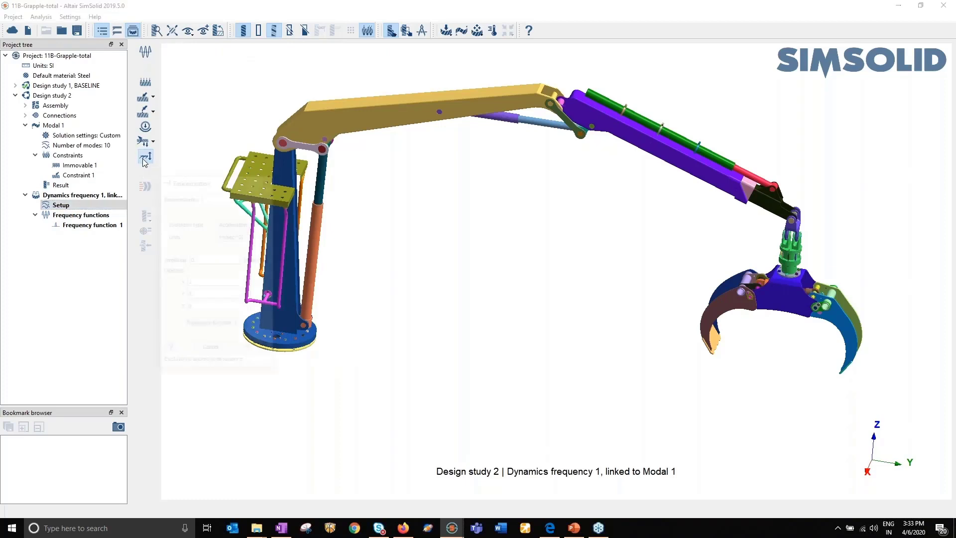
drag(195, 187, 112, 144)
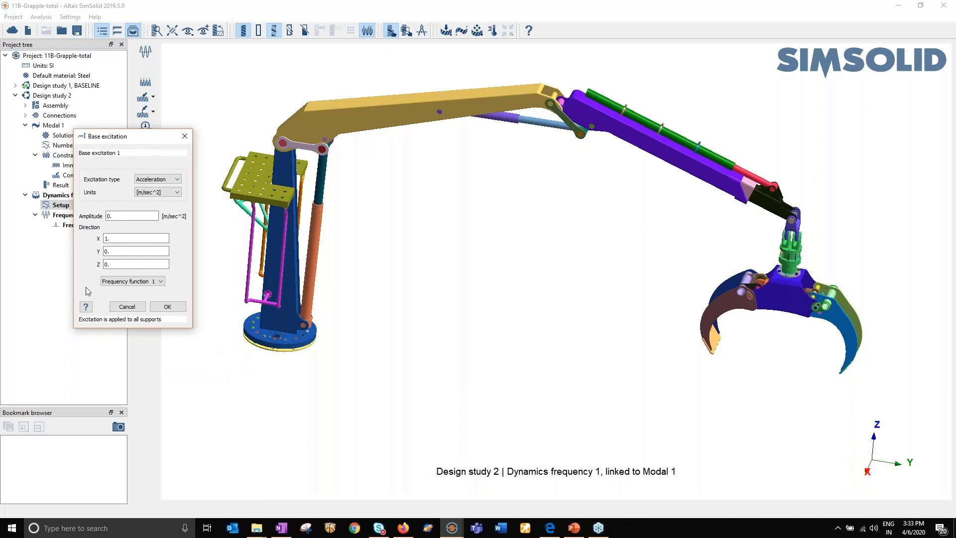
drag(444, 339, 232, 209)
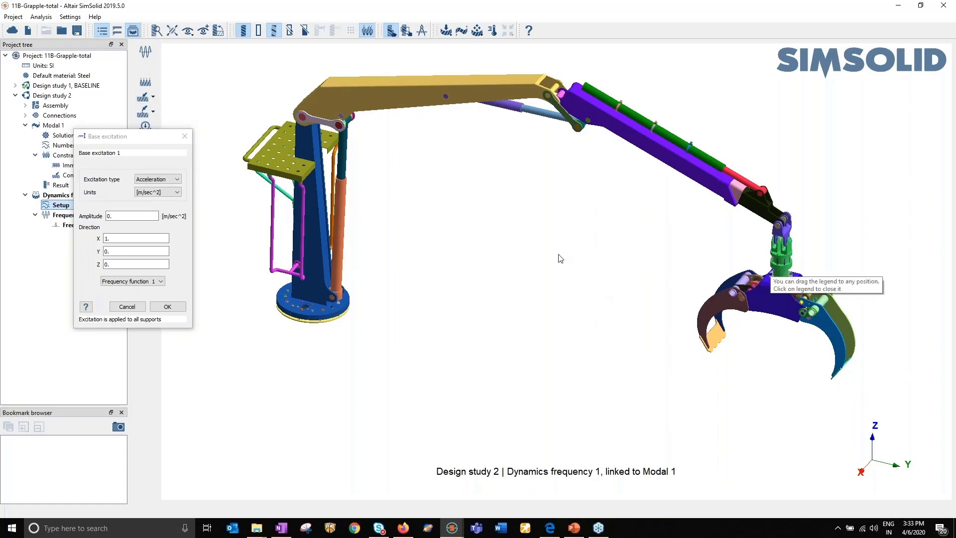
drag(634, 317, 566, 335)
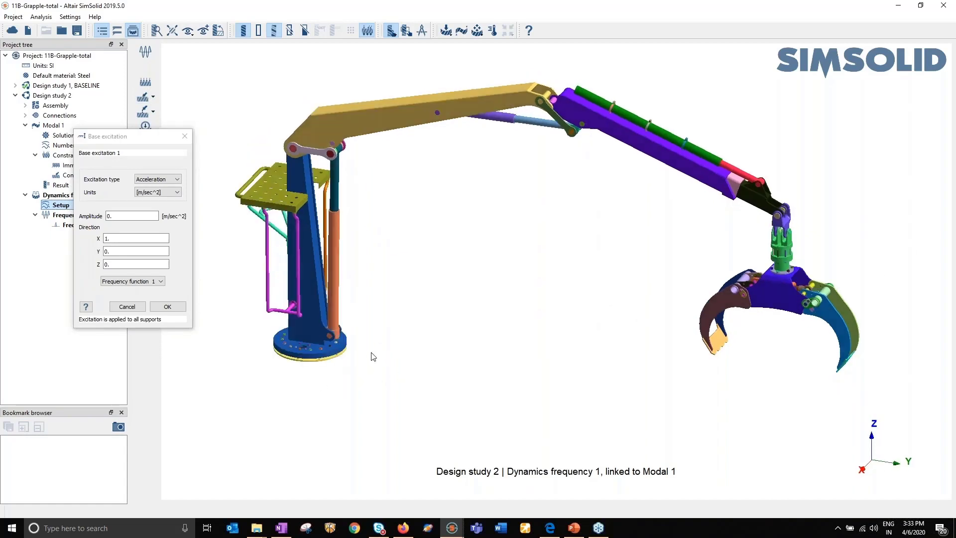
click(162, 193)
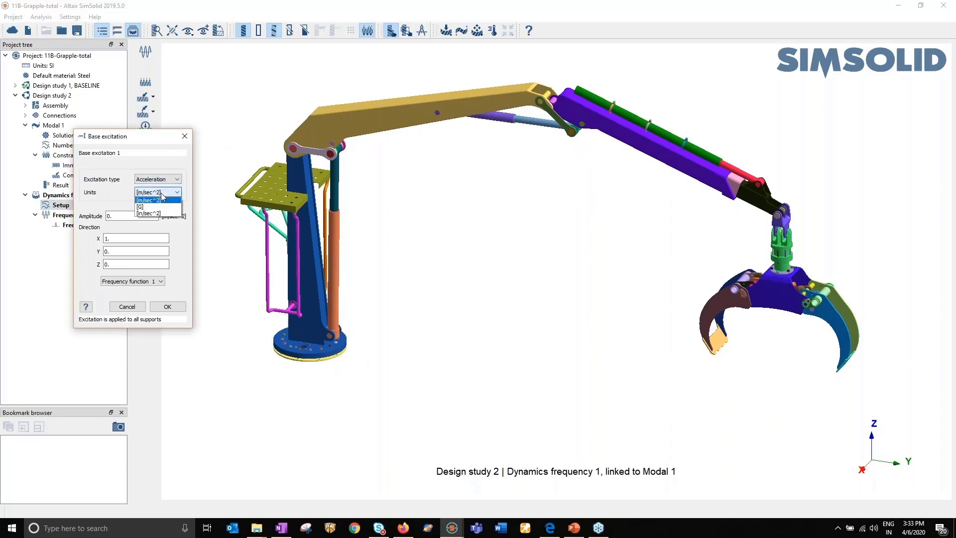
click(149, 206)
click(134, 215)
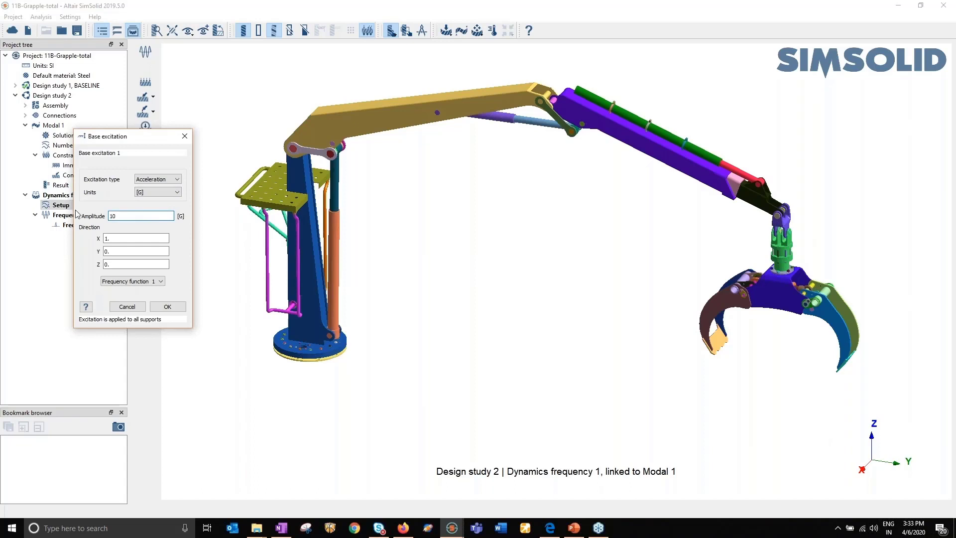
Direct the base excitation along Z with X 0, Y 0 and Z 1, and apply it using Frequency function 1
click(116, 264)
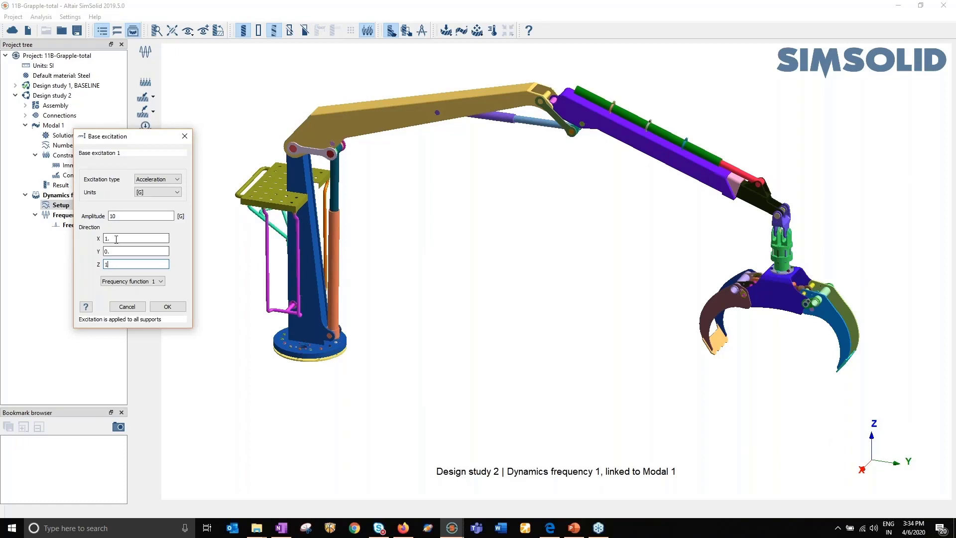
drag(116, 239, 61, 237)
click(124, 281)
click(121, 288)
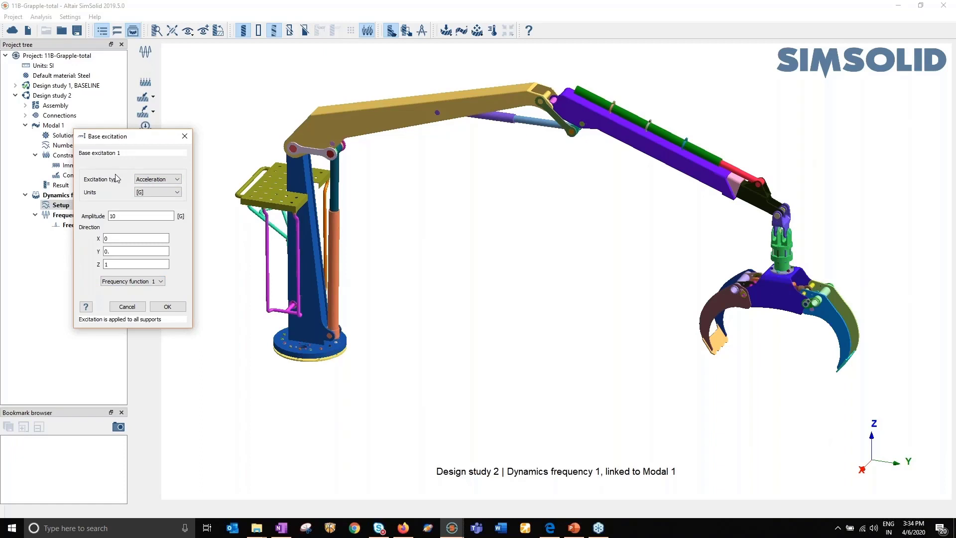
click(169, 307)
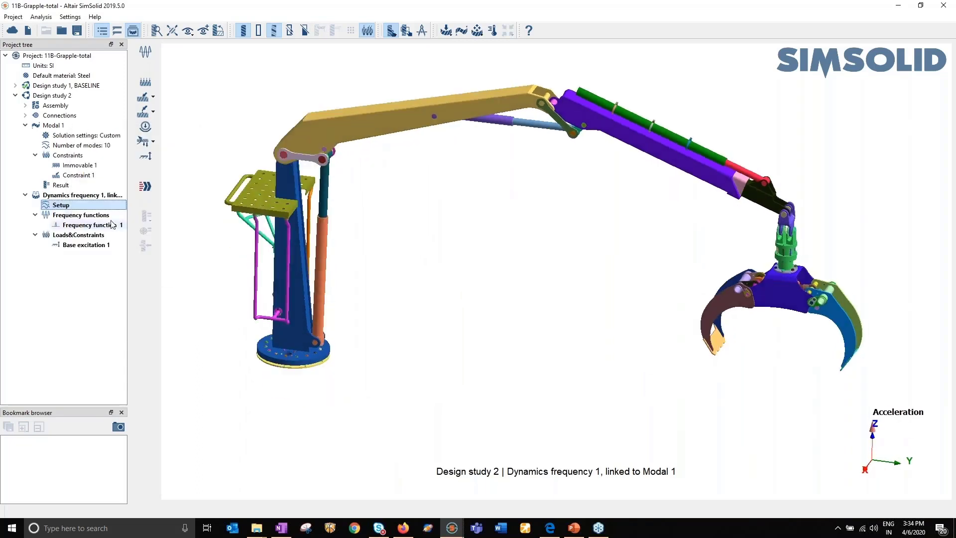
Solve the Dynamics frequency 1 analysis
click(117, 195)
click(145, 188)
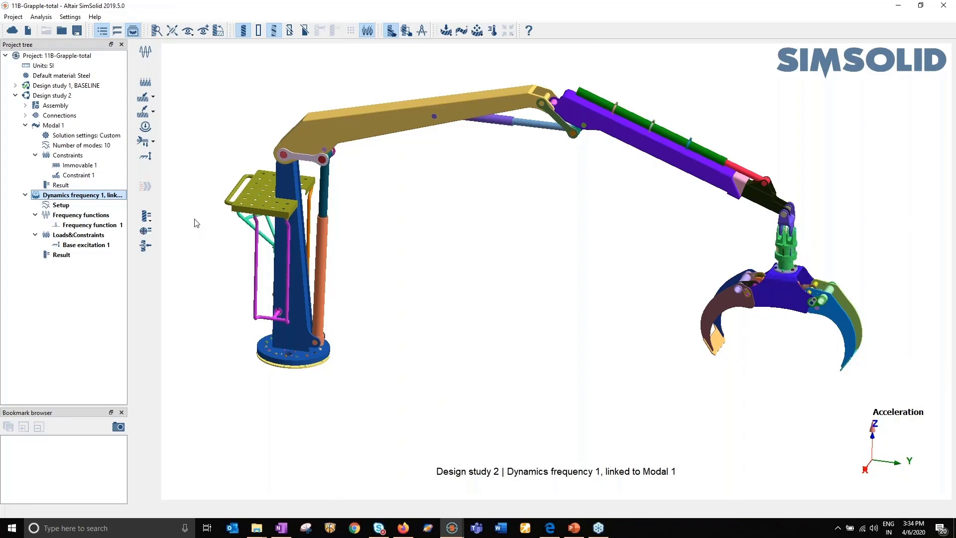
Check the solution information of the Dynamics frequency 1 result
click(62, 256)
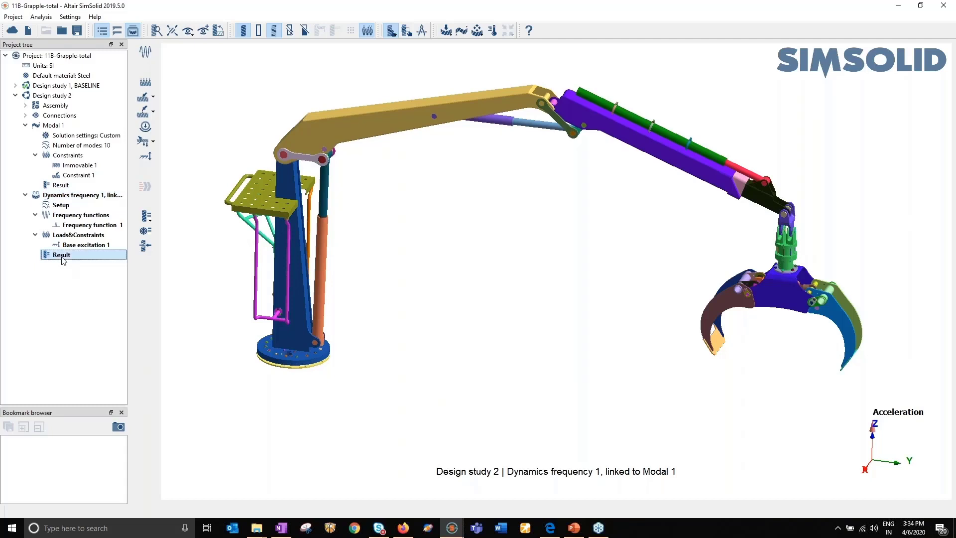
right_click(63, 261)
click(100, 300)
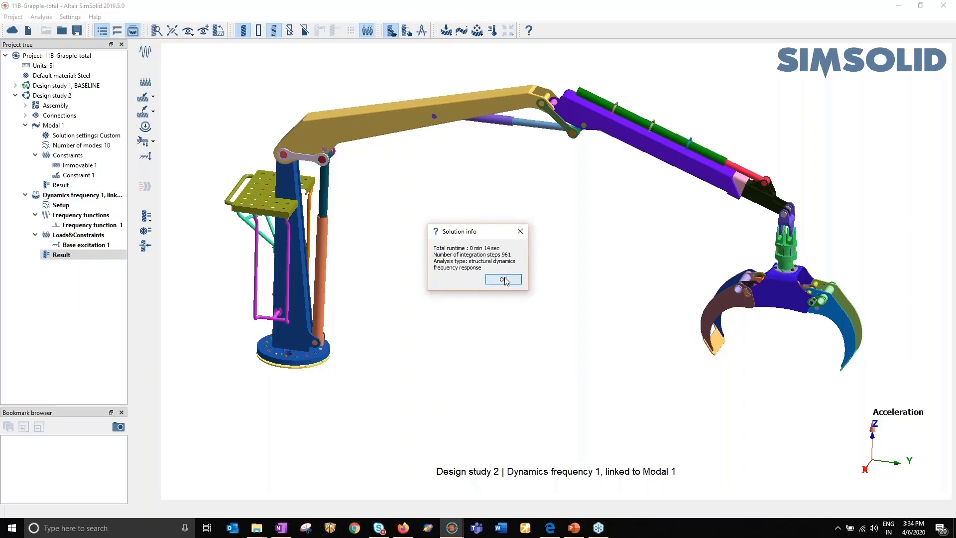
click(504, 280)
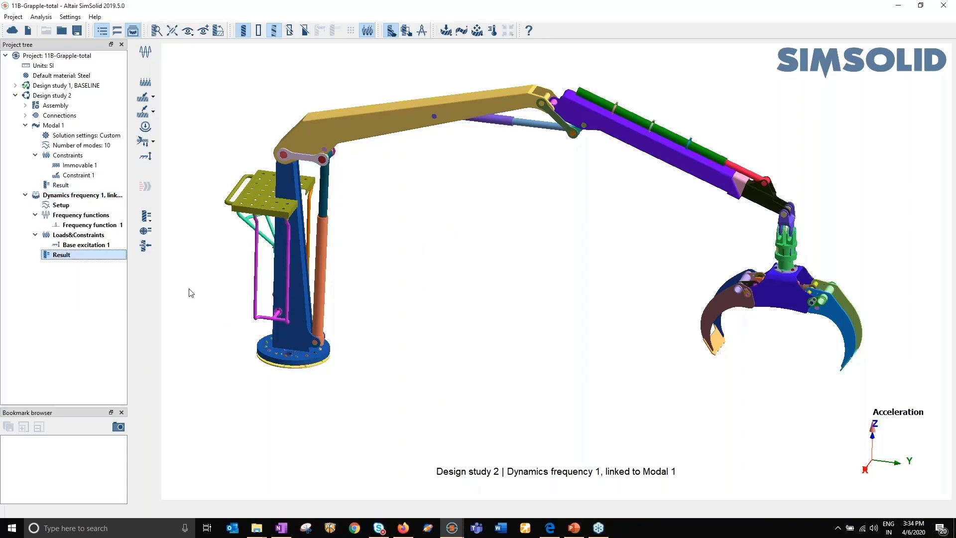
Plot the displacement magnitude of Dynamics frequency 1 and animate the response over the frequency range
click(149, 217)
click(174, 218)
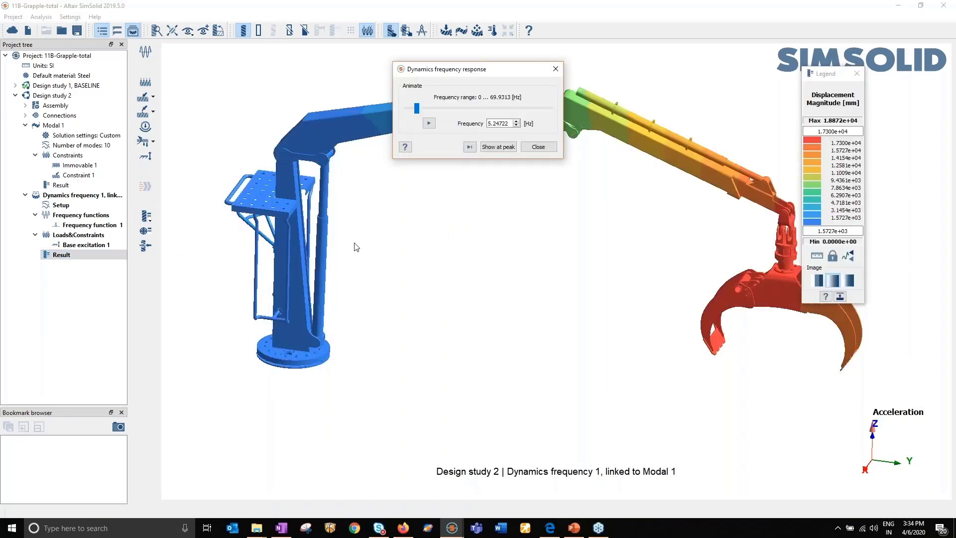
drag(429, 74, 158, 13)
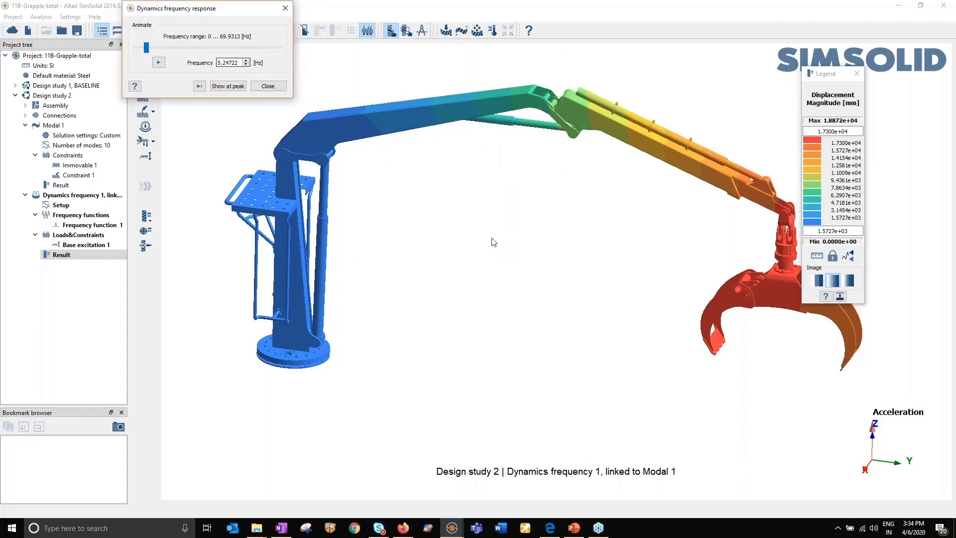
scroll(485, 236, down, 3)
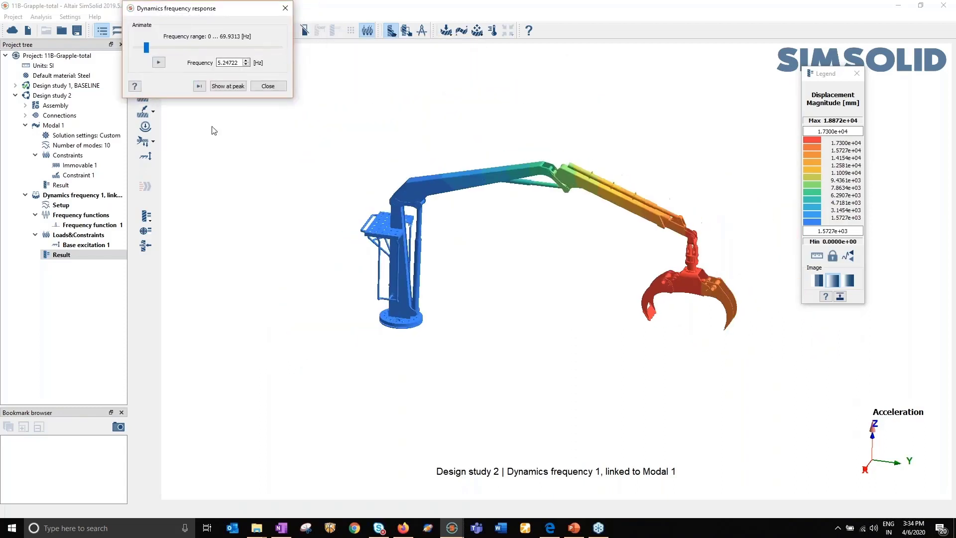
click(160, 63)
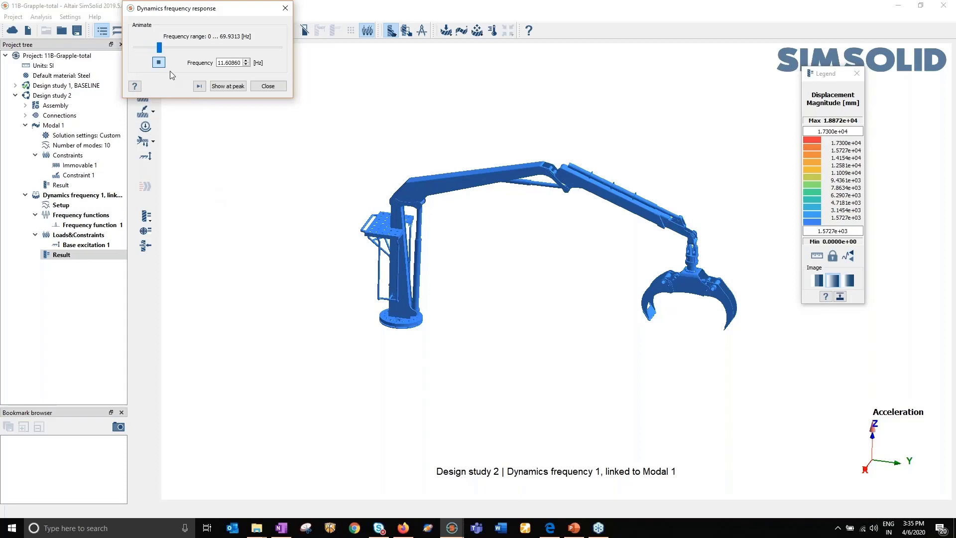
click(158, 62)
Show the crane's displacement response at its peak frequency, then close the frequency response animation
click(227, 86)
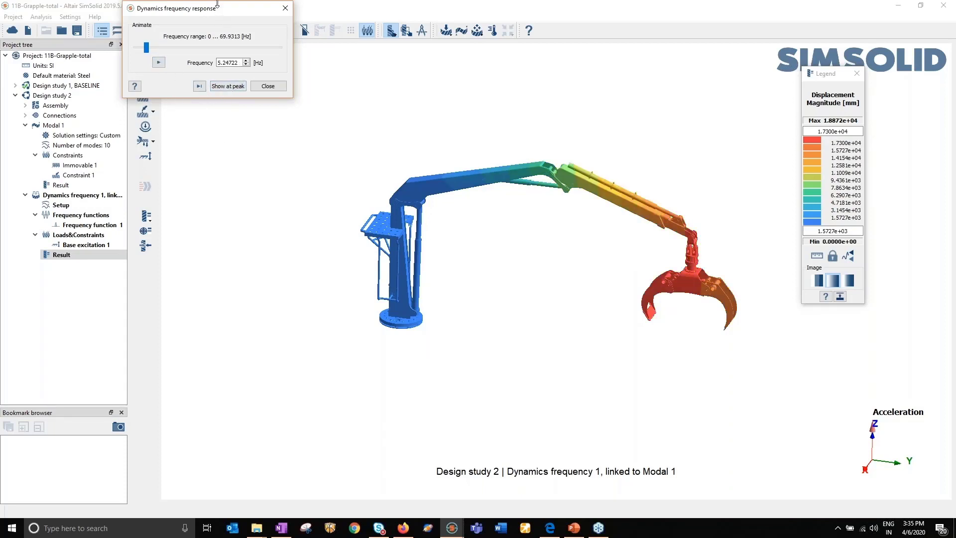
drag(214, 12, 212, 56)
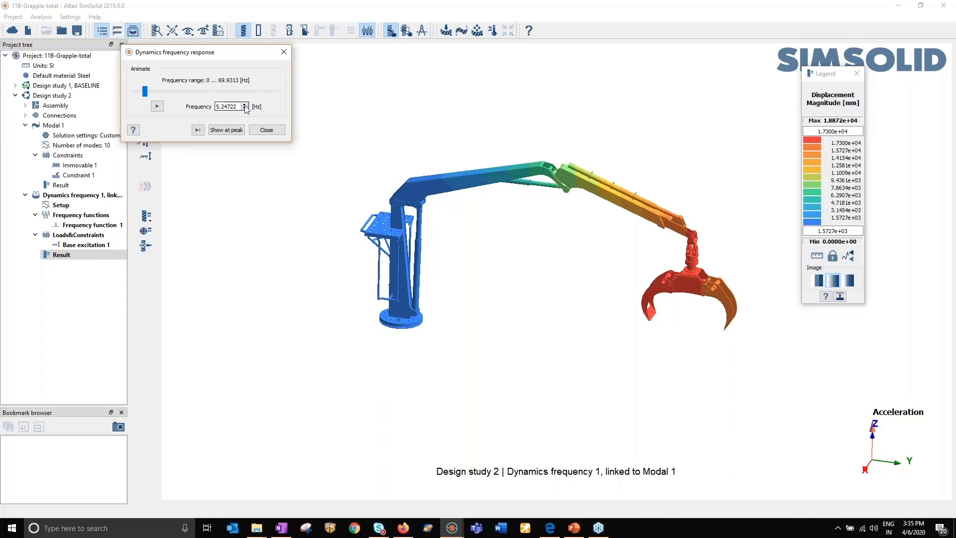
click(266, 130)
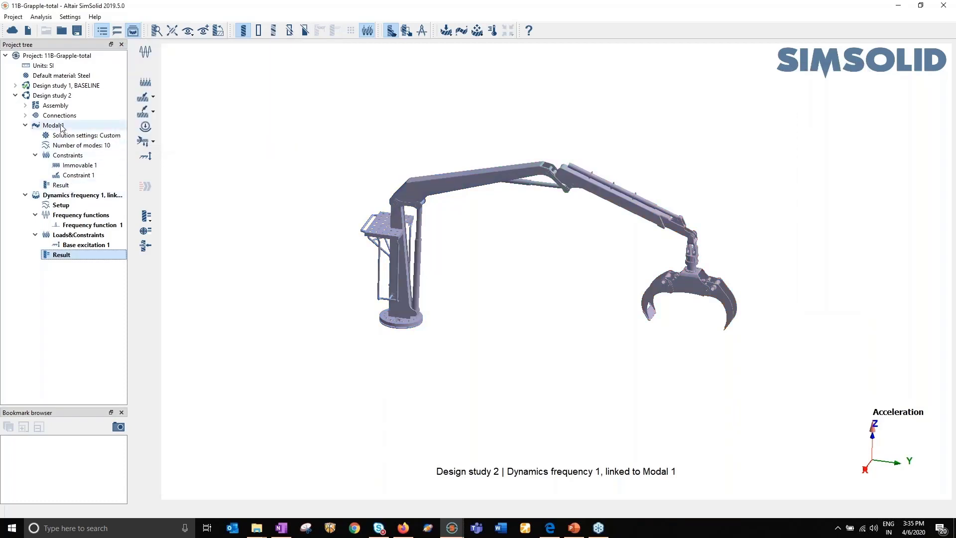
Plot the displacement magnitude of Modal 1 and compare the shapes and frequencies of modes 1 and 2
click(61, 184)
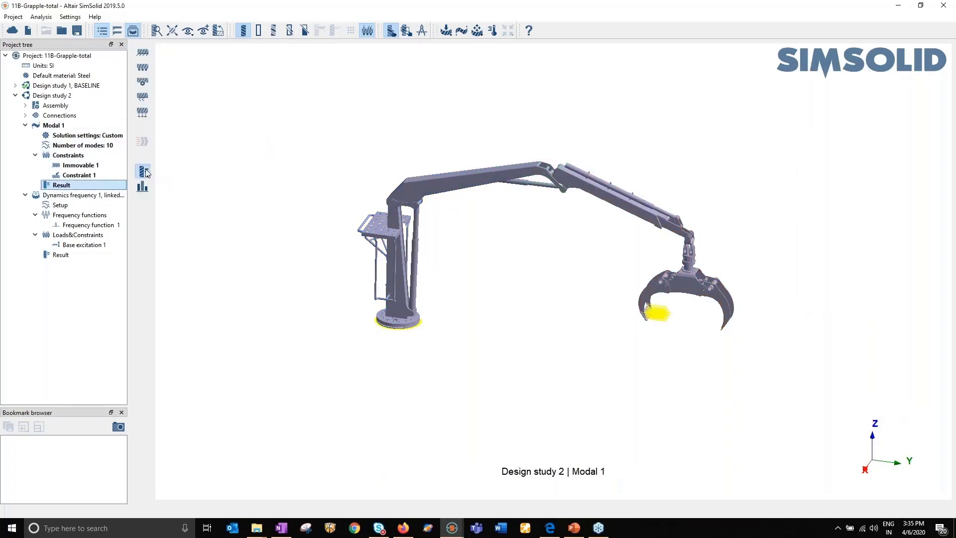
click(147, 172)
click(177, 175)
click(717, 94)
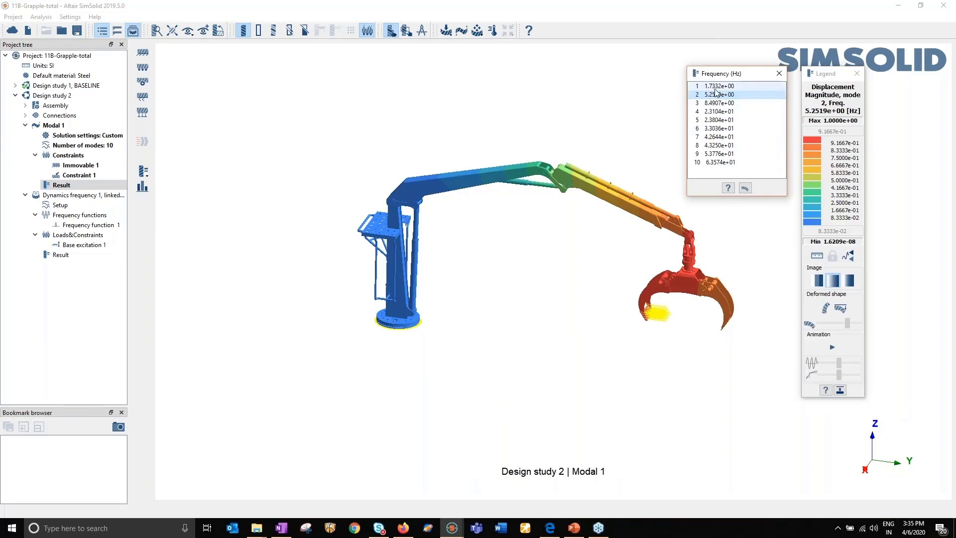
click(715, 88)
scroll(674, 242, up, 4)
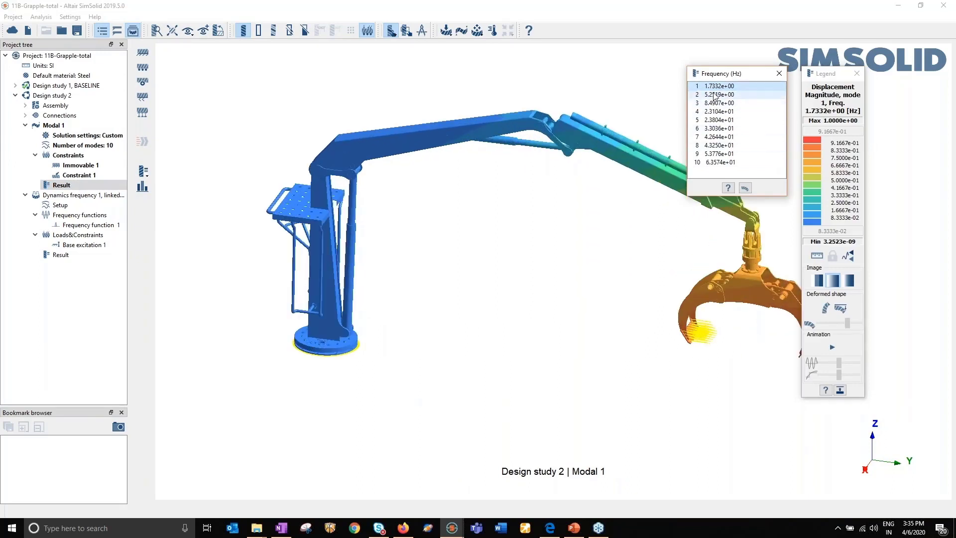
scroll(482, 229, down, 5)
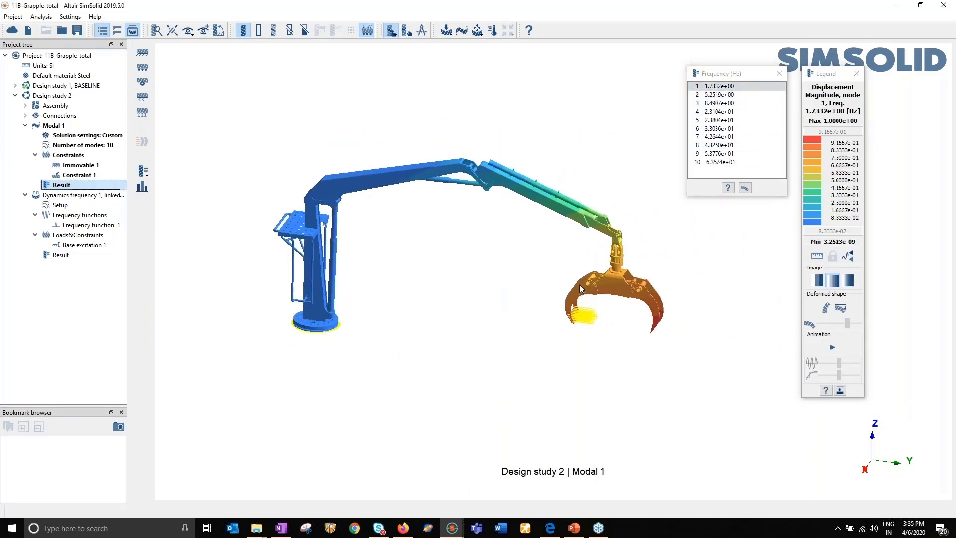
scroll(579, 287, up, 2)
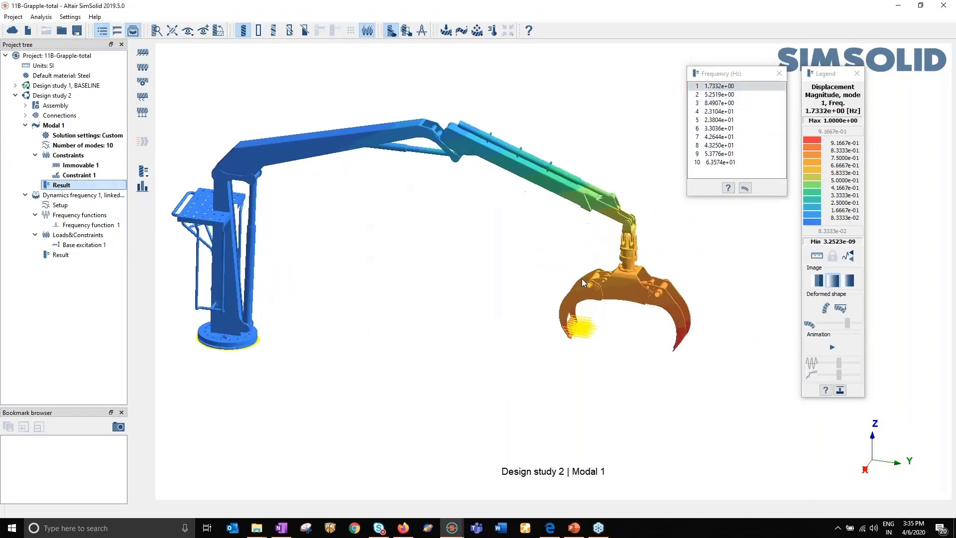
click(718, 97)
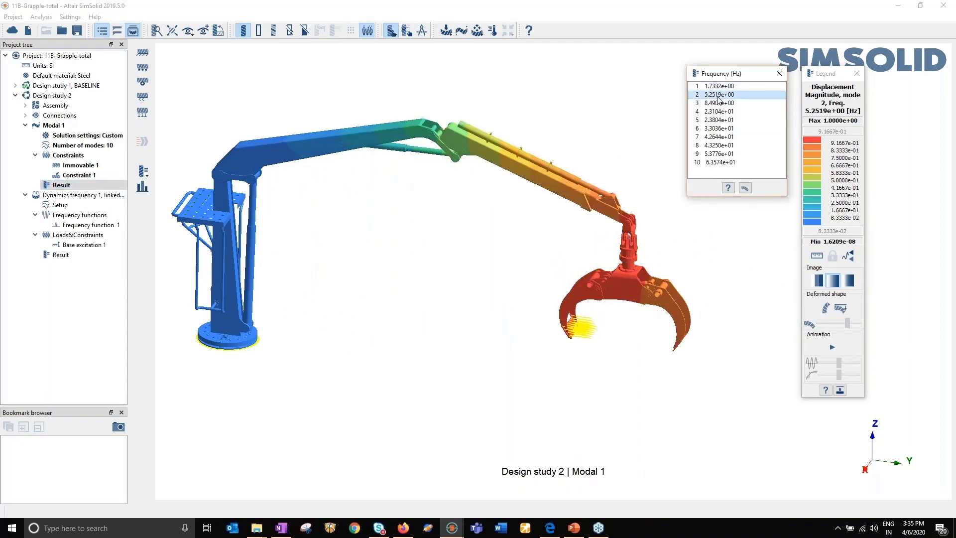
click(736, 87)
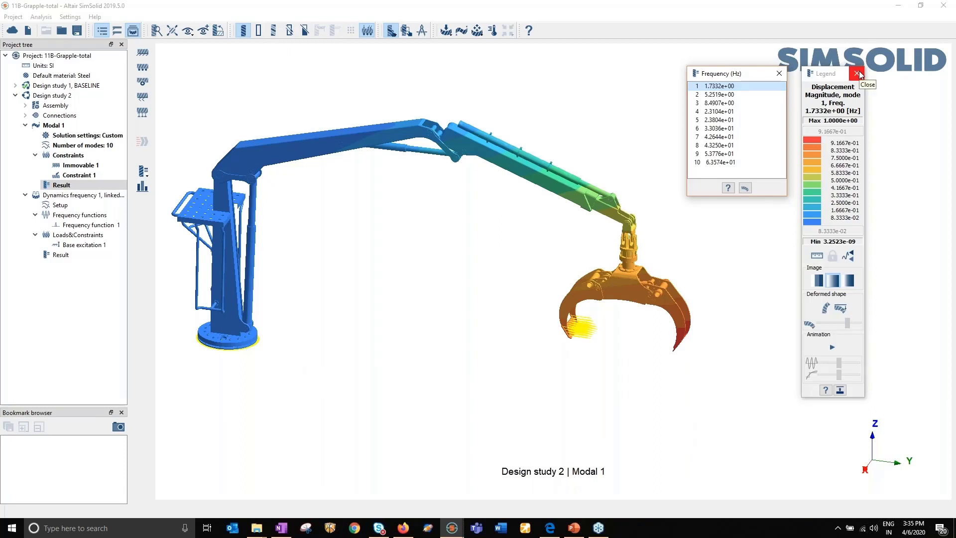
Display the displacement magnitude result of Dynamics frequency 1 again
click(62, 254)
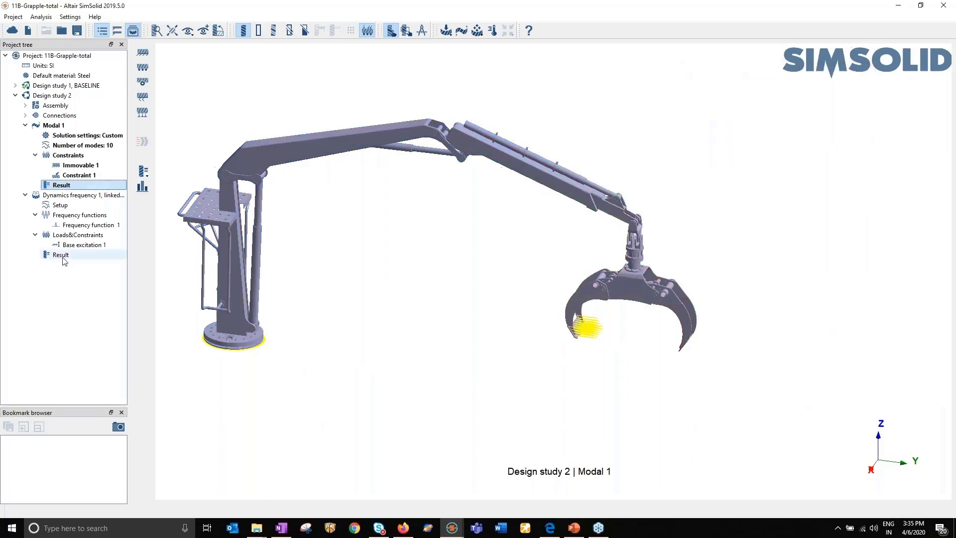
click(147, 217)
click(169, 211)
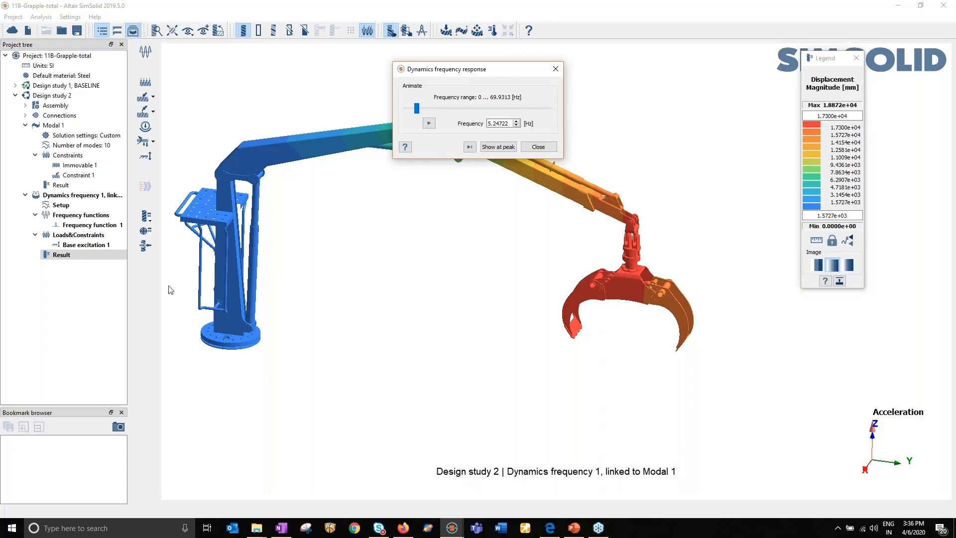
Plot the frequency response at a picked point on the grapple body, examine the enlarged curve, and close it
click(145, 245)
click(622, 292)
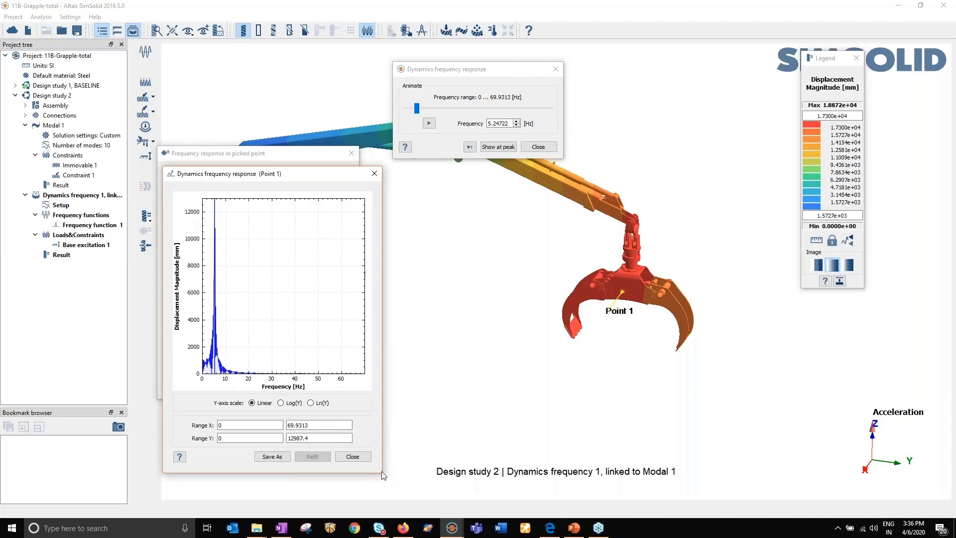
drag(381, 475, 606, 493)
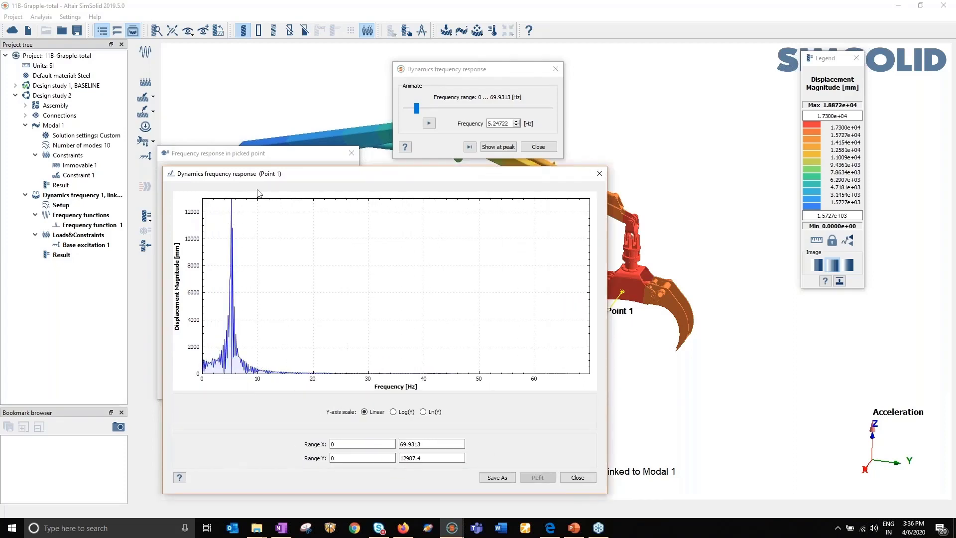
click(599, 173)
click(334, 374)
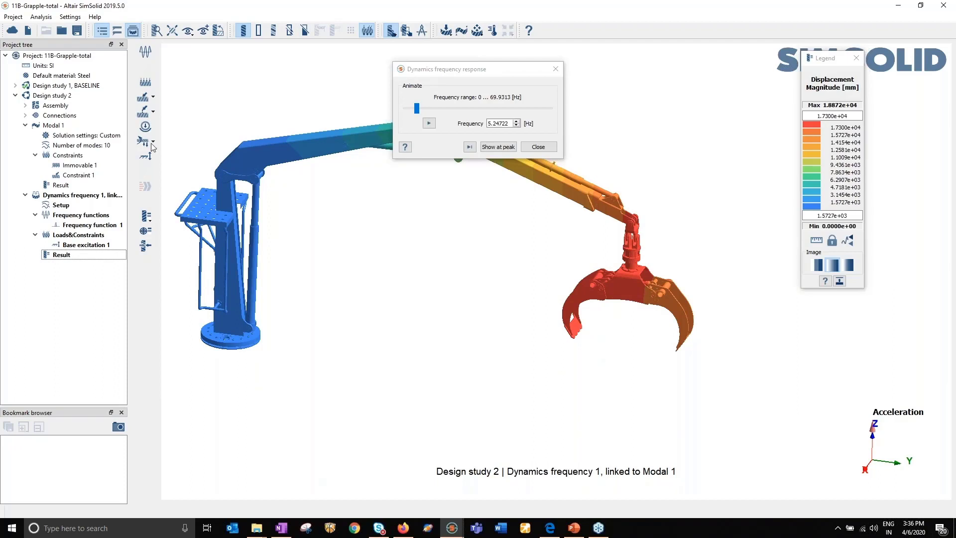
Close the 11B-Grapple-total project and discard its changes
click(62, 30)
click(478, 277)
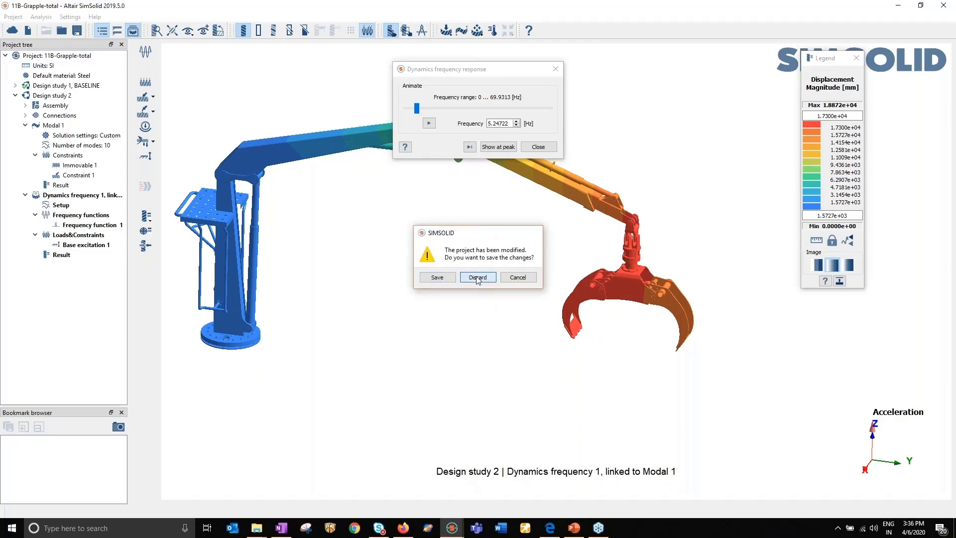
Switch to File Explorer and look up the contents and path of the 4_thermal folder in Web_Training_delete
mouse_move(256, 528)
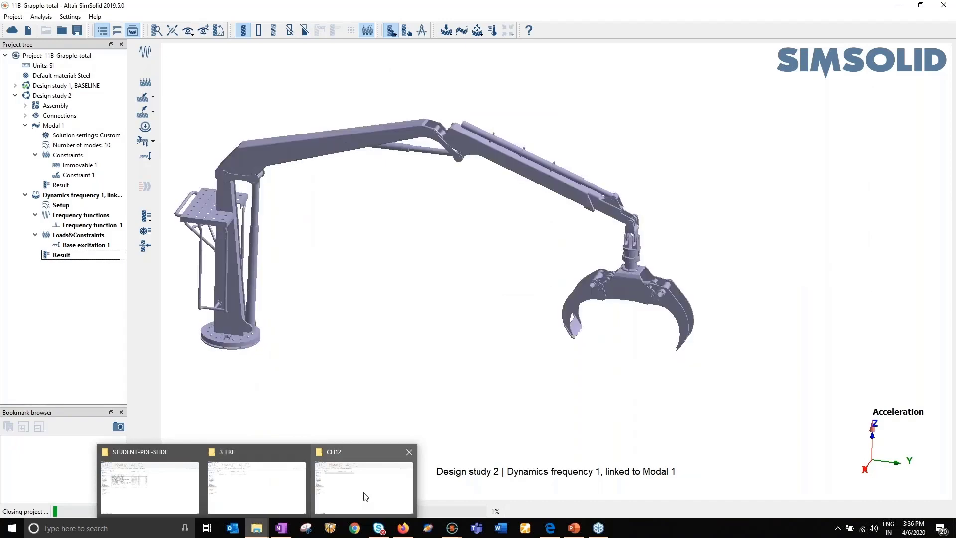
click(161, 490)
mouse_move(257, 528)
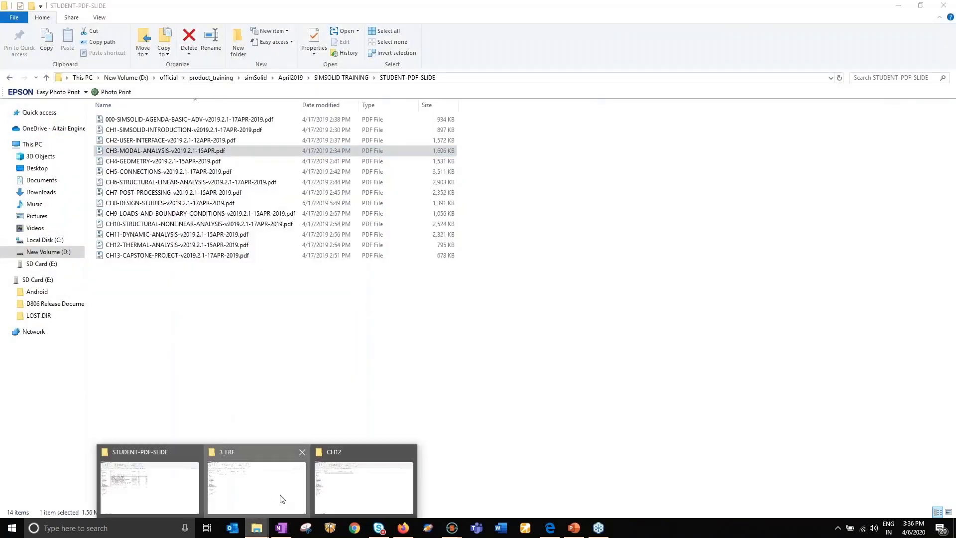
click(278, 490)
click(312, 78)
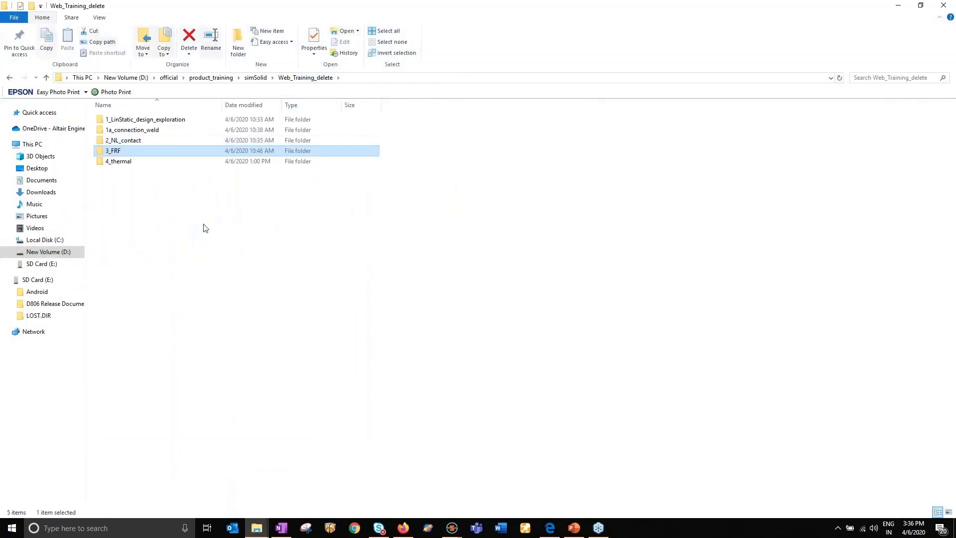
double_click(133, 162)
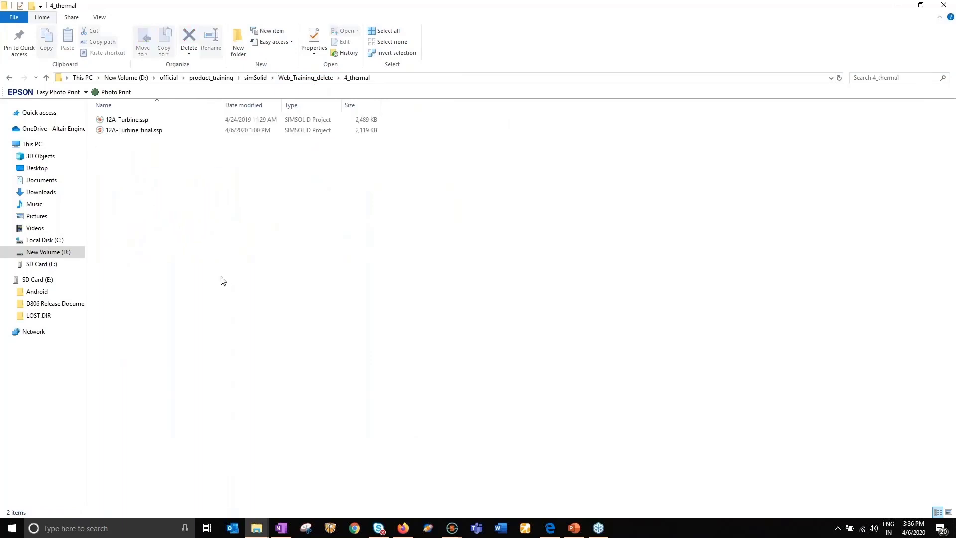
click(409, 78)
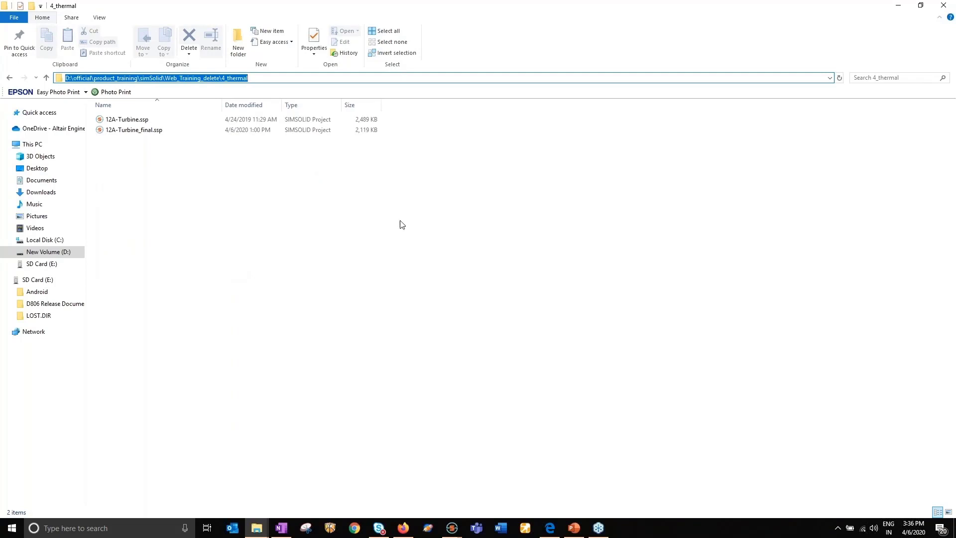
Switch back to SimSolid and open the project 12A-Turbine.ssp from the 4_thermal folder
click(452, 528)
click(740, 485)
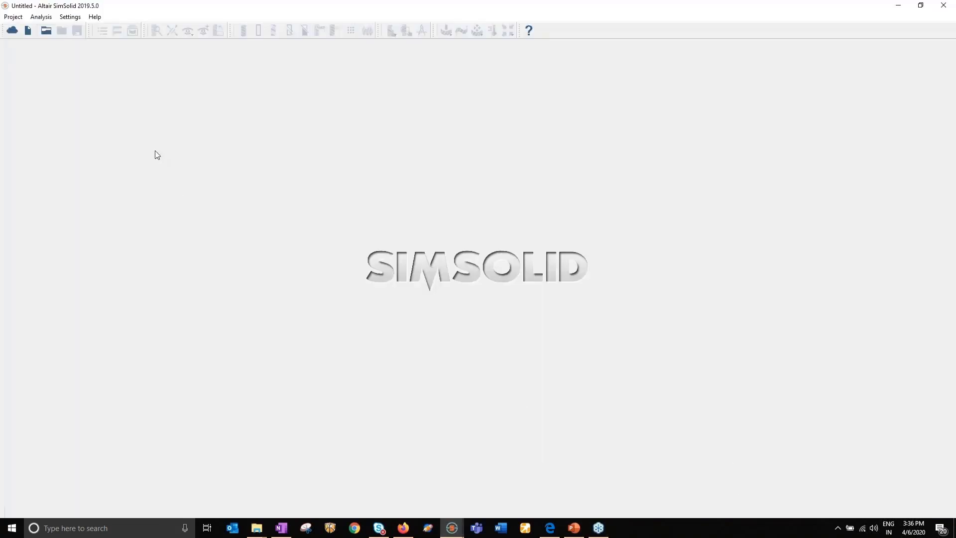
click(46, 31)
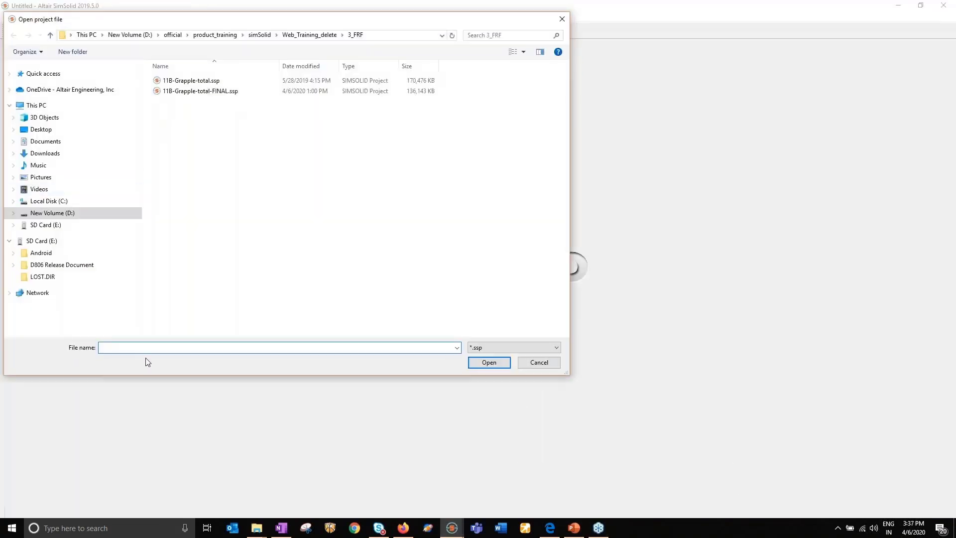
click(309, 35)
double_click(172, 122)
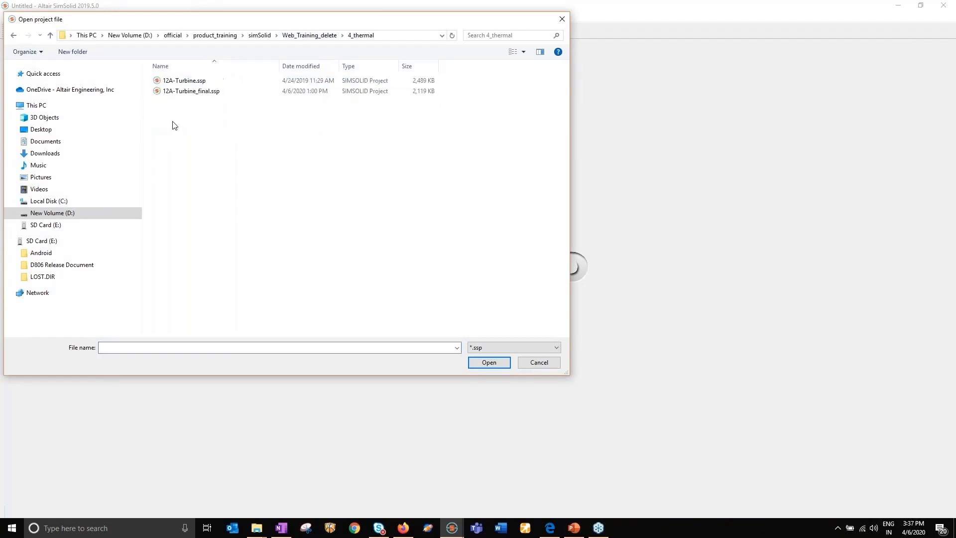
double_click(180, 81)
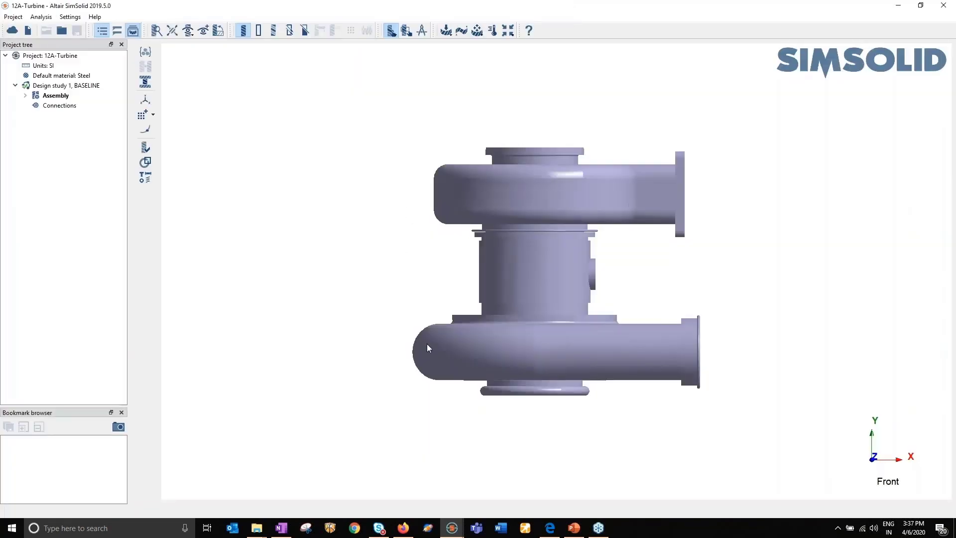
Display each part of the turbine assembly in its own color
drag(427, 347, 364, 209)
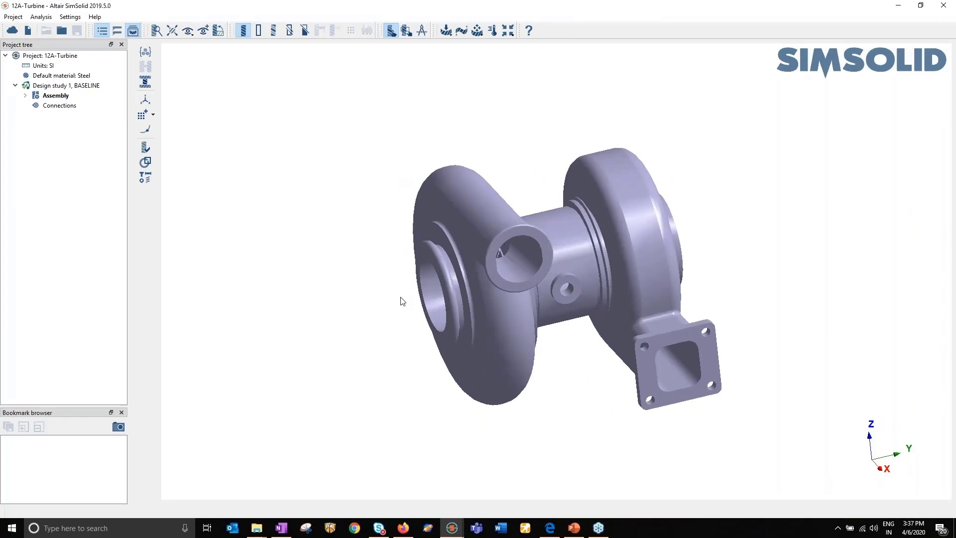
drag(402, 301, 515, 341)
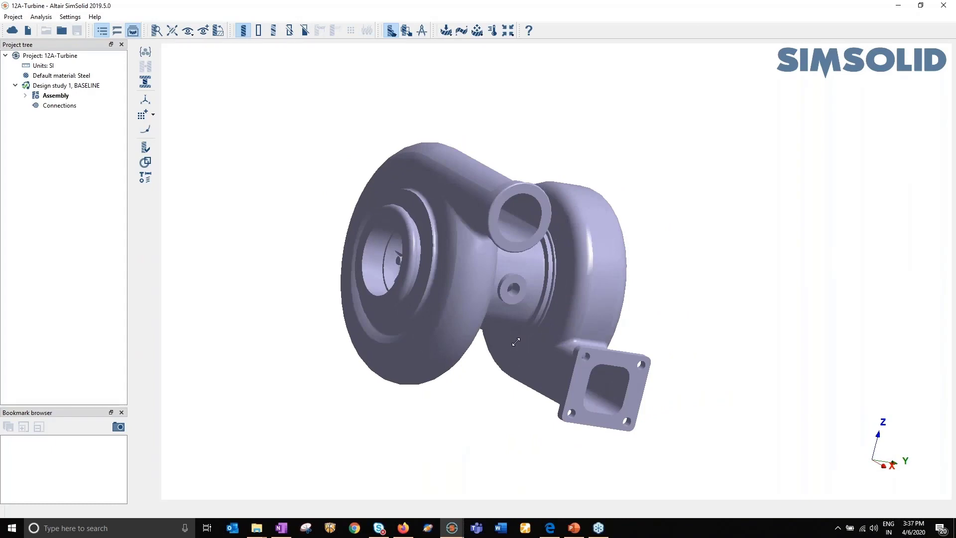
drag(516, 342, 450, 312)
click(275, 31)
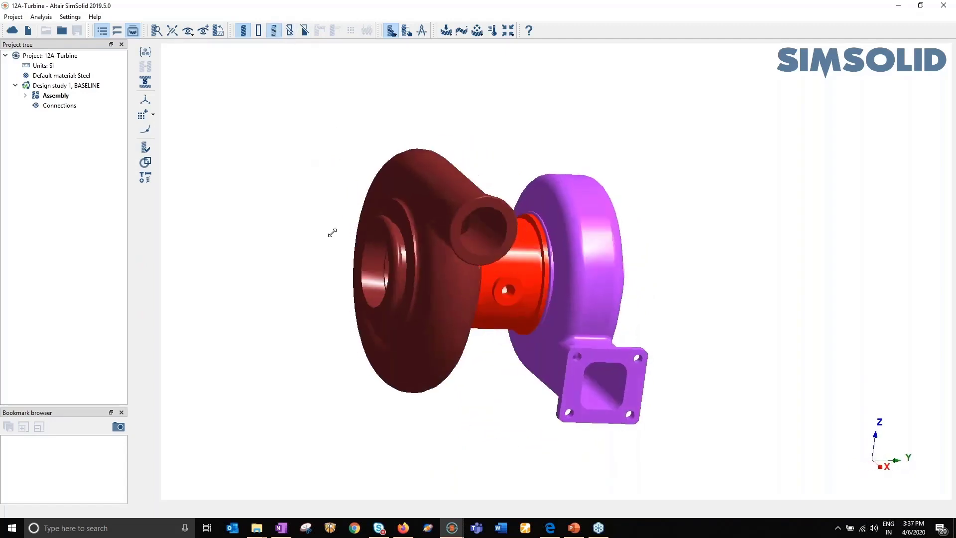
Examine the turbine assembly from several sides, including the purple housing's square flange opening and the dark red housing's round opening
drag(567, 359, 384, 396)
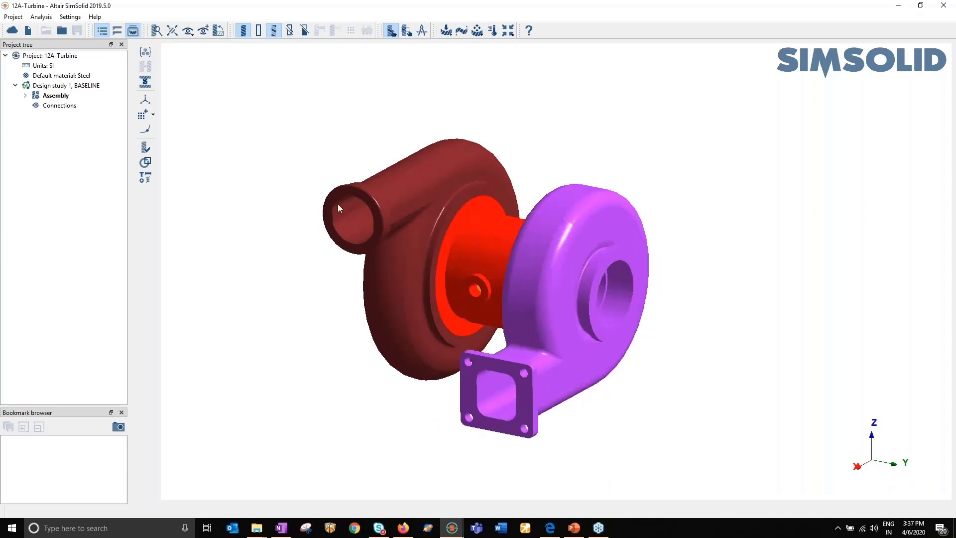
drag(568, 378, 348, 184)
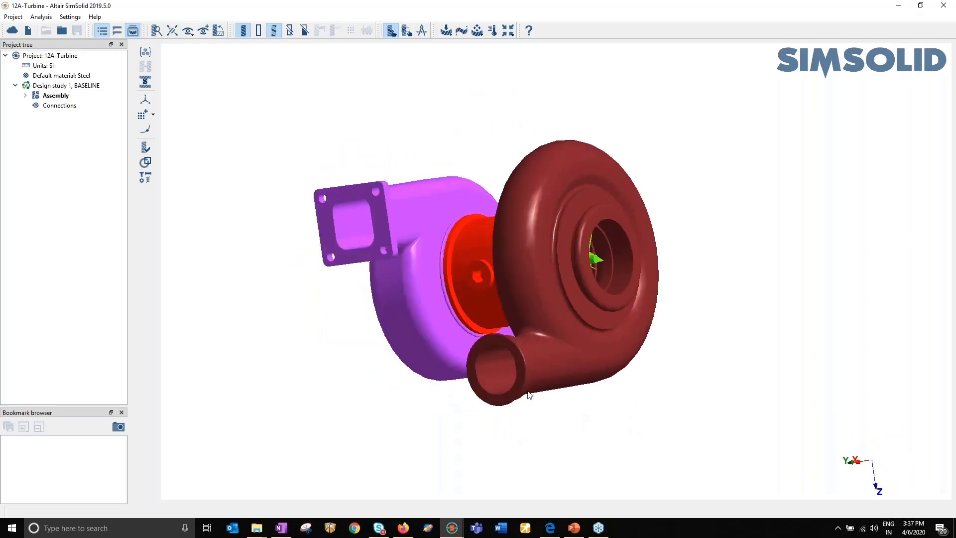
drag(527, 392, 495, 354)
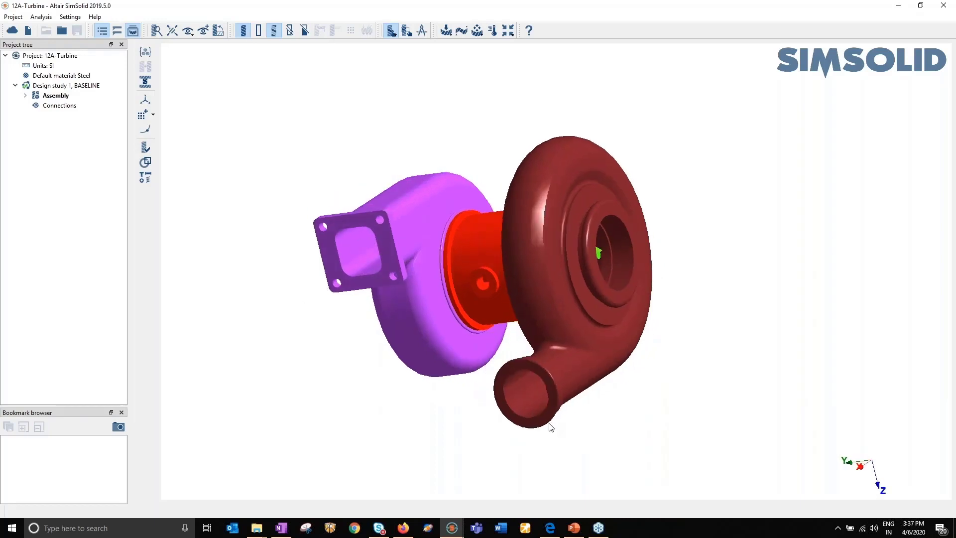
drag(545, 390, 608, 378)
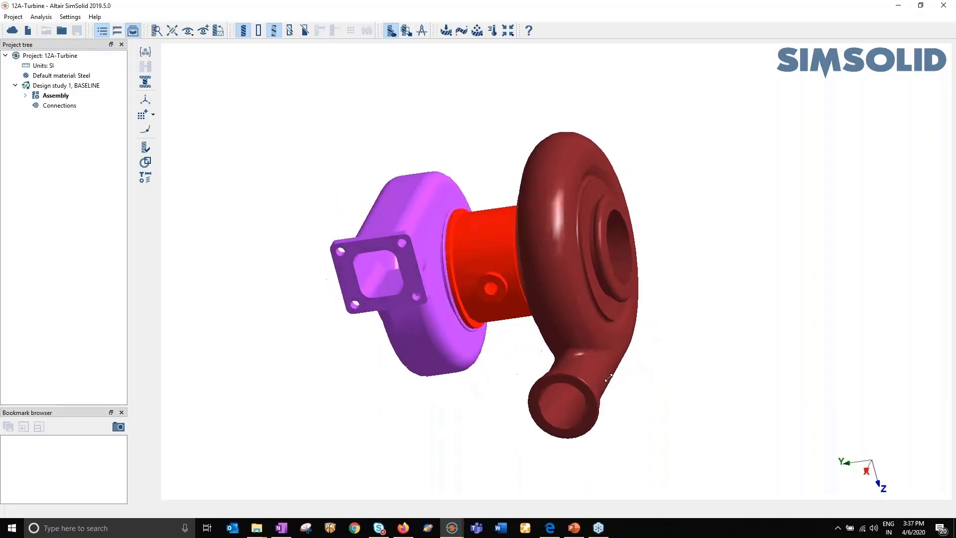
drag(526, 423, 422, 331)
scroll(423, 330, up, 3)
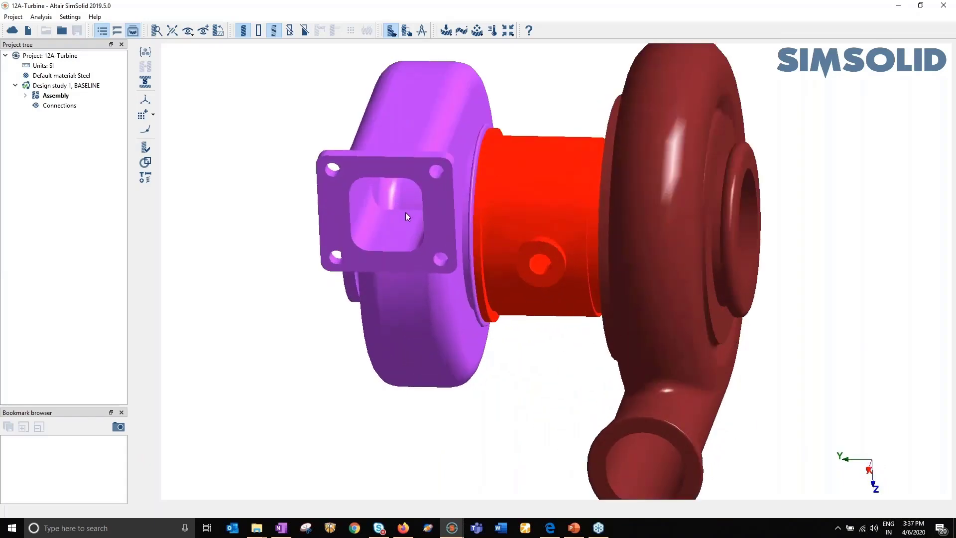
scroll(484, 231, down, 4)
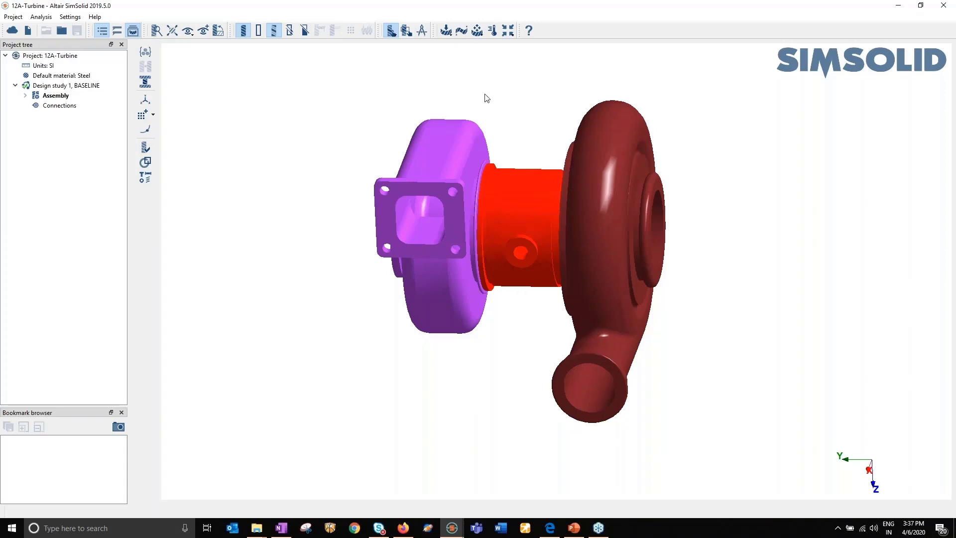
Add a thermal analysis and apply a temperature of 1200 °C to the tangent inner faces of the purple housing's square opening
click(494, 34)
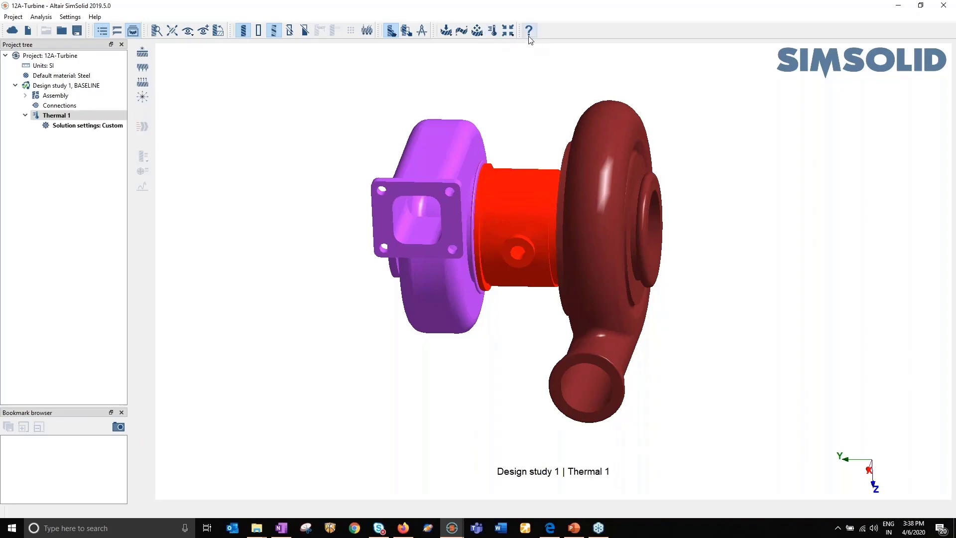
middle_drag(638, 184, 645, 192)
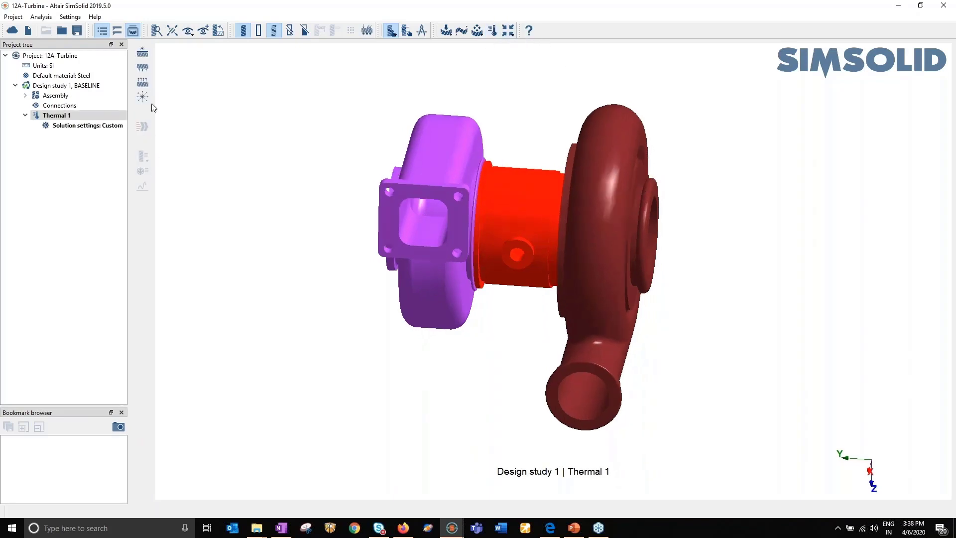
click(143, 50)
scroll(411, 223, up, 5)
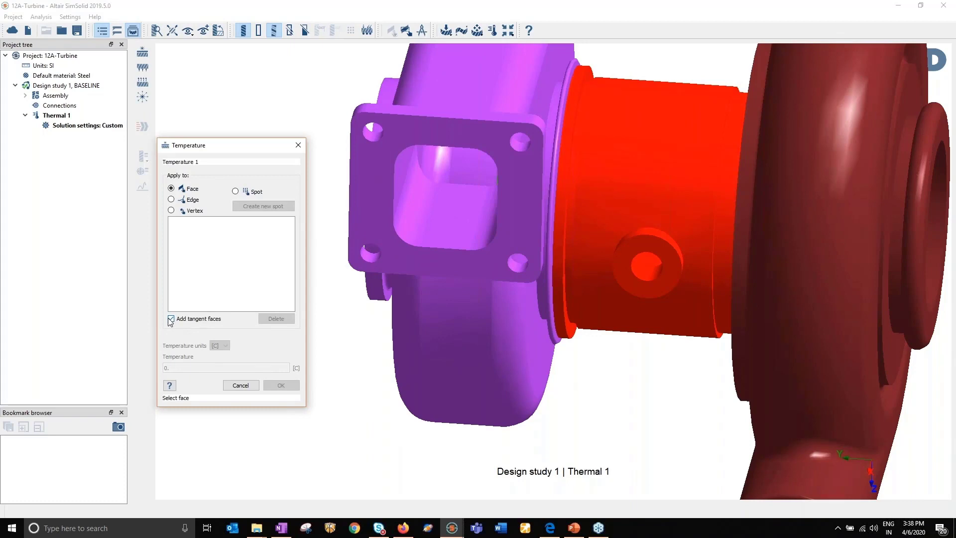
click(446, 223)
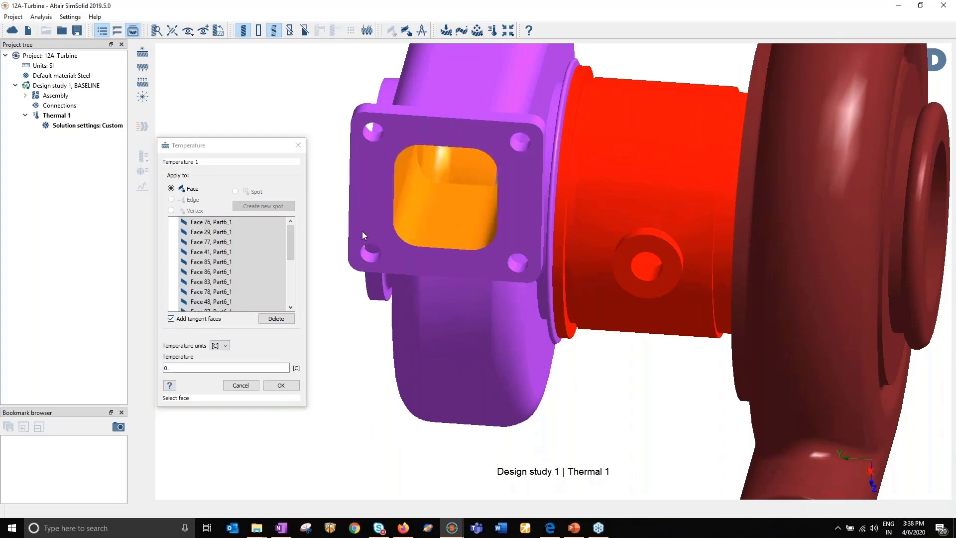
double_click(190, 369)
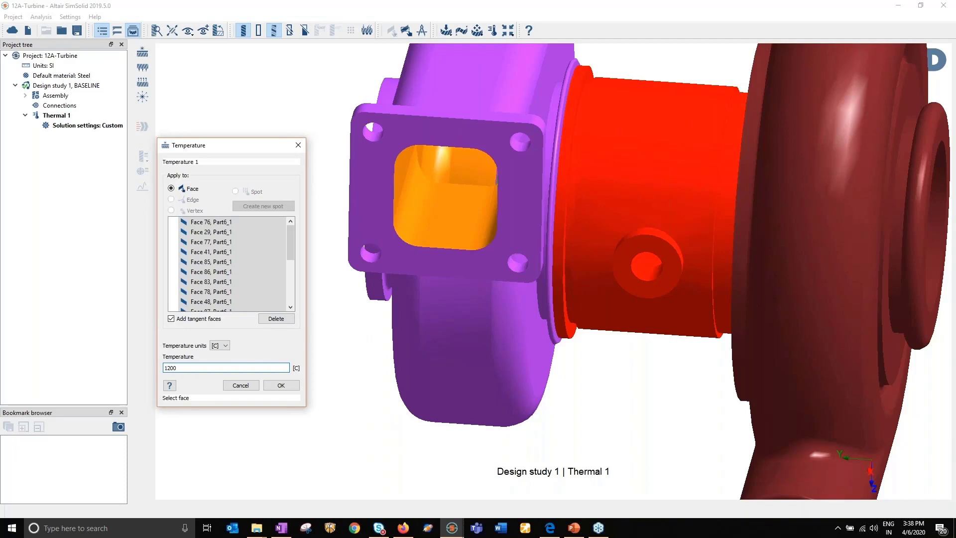
click(280, 385)
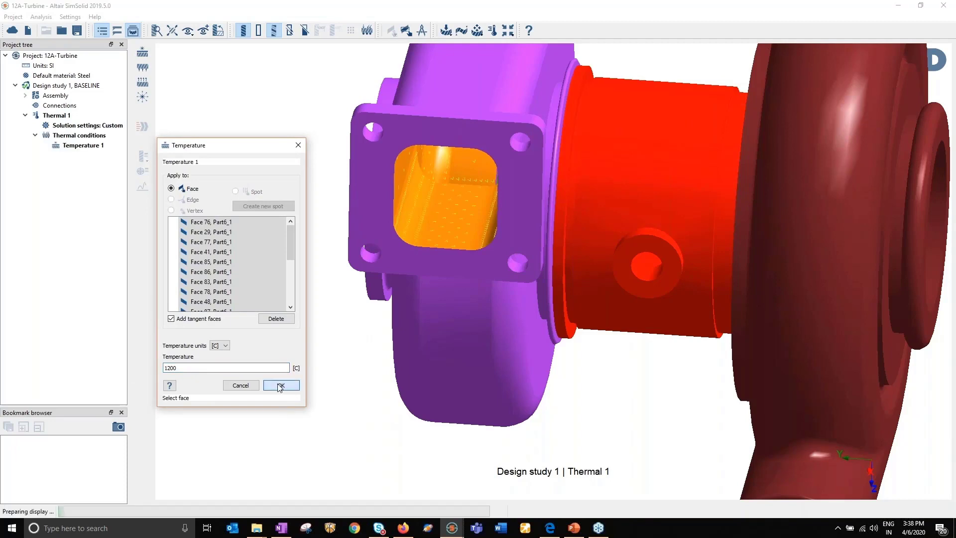
Apply thermal convection to the dark red housing's tangent inner faces with ambient temperature 30 °C and heat transfer coefficient 1000 W/(m^2*K)
scroll(377, 275, down, 6)
right_drag(375, 275, 220, 213)
middle_drag(418, 306, 369, 298)
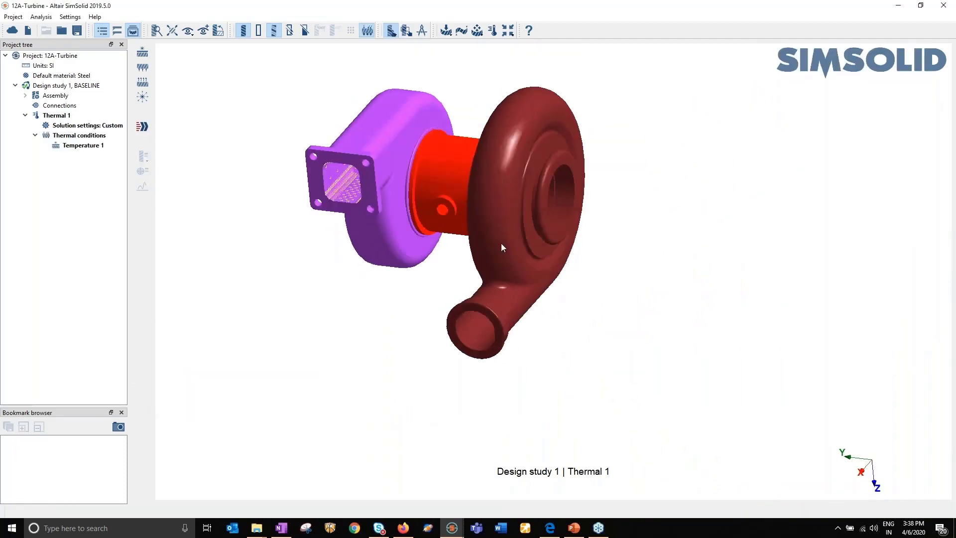
right_drag(502, 207, 515, 237)
middle_drag(486, 208, 499, 207)
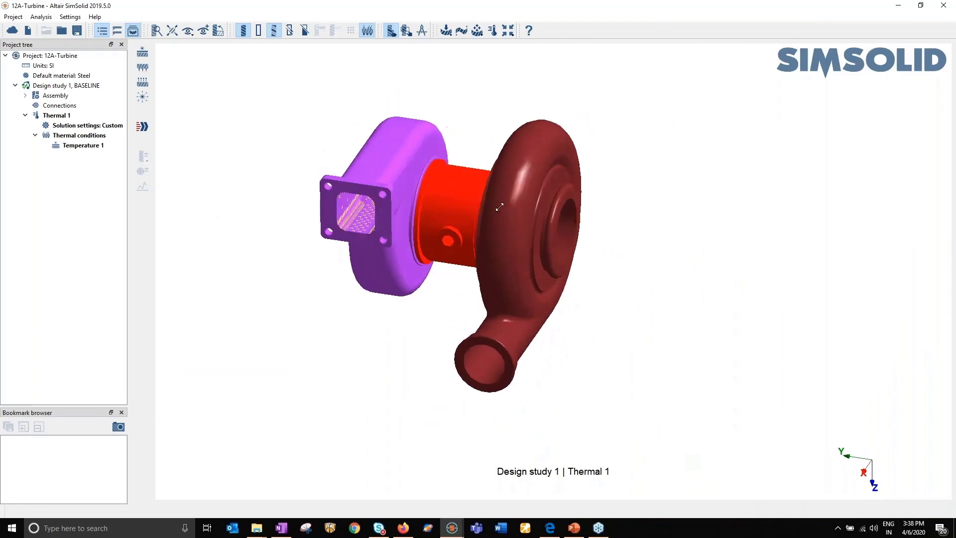
click(142, 85)
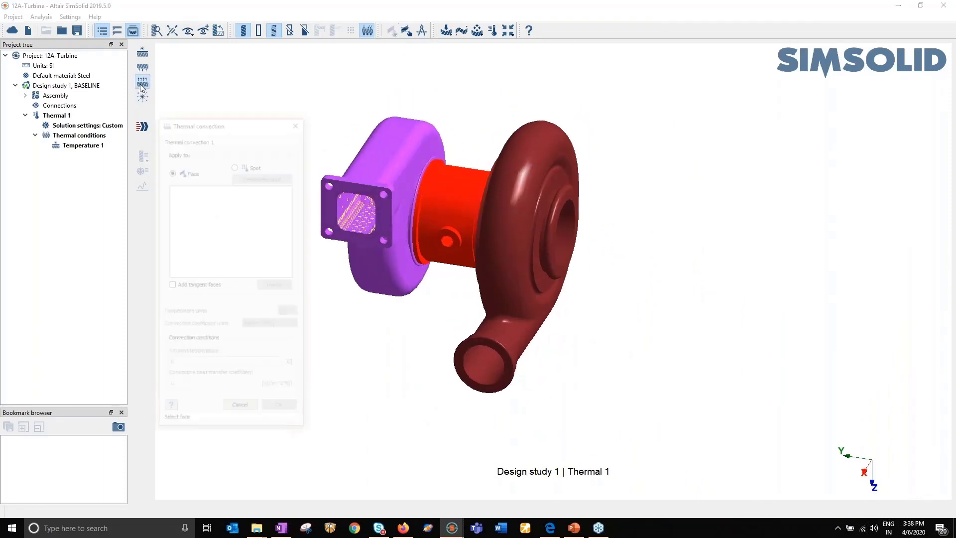
scroll(479, 375, up, 5)
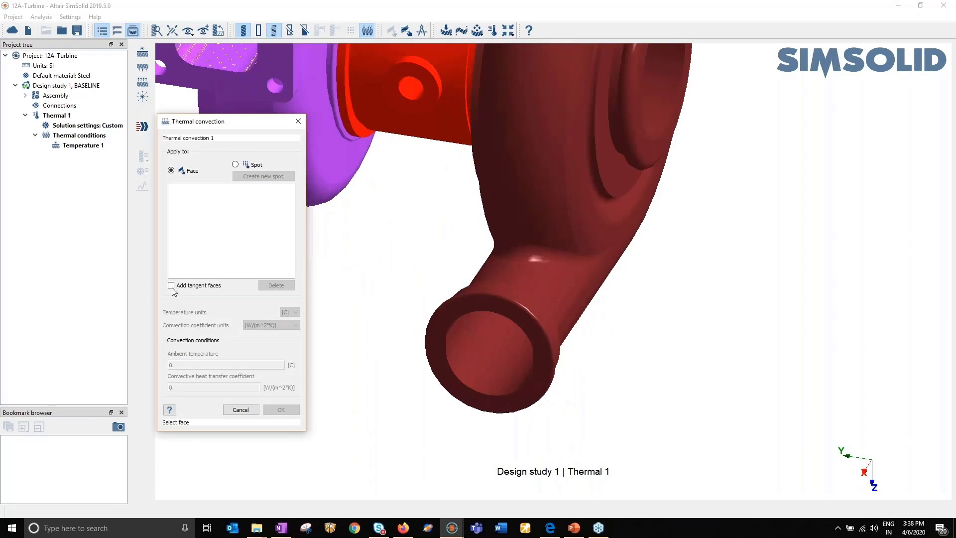
click(498, 384)
double_click(226, 364)
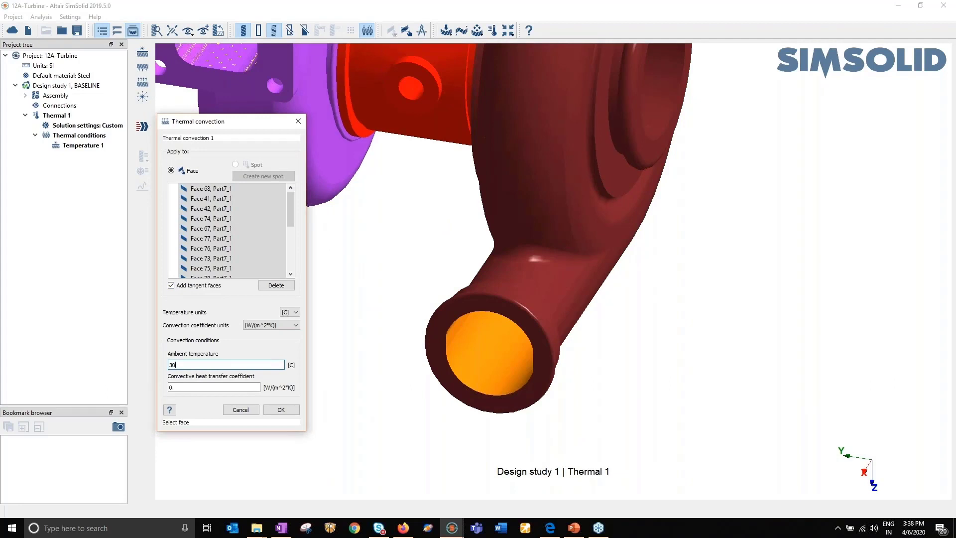
key(Tab)
text(1000)
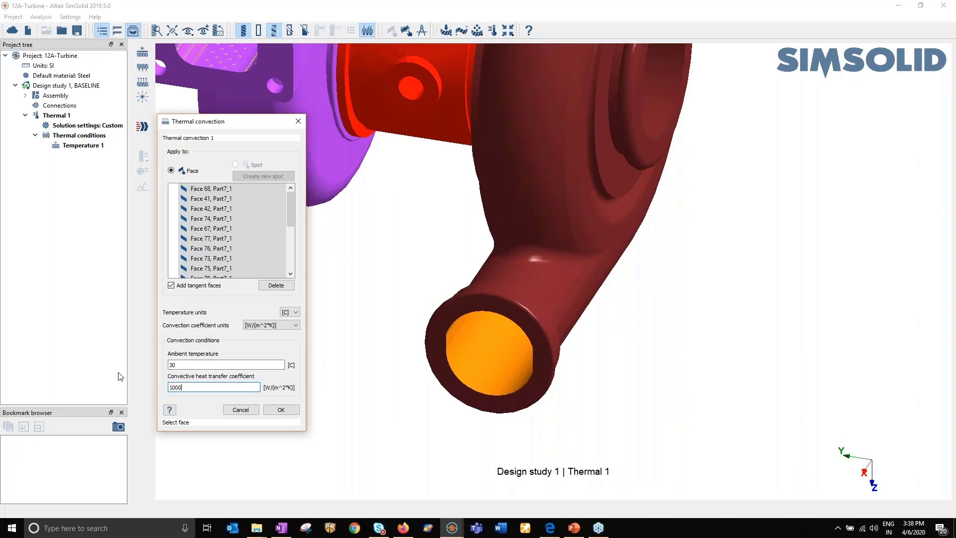
click(273, 408)
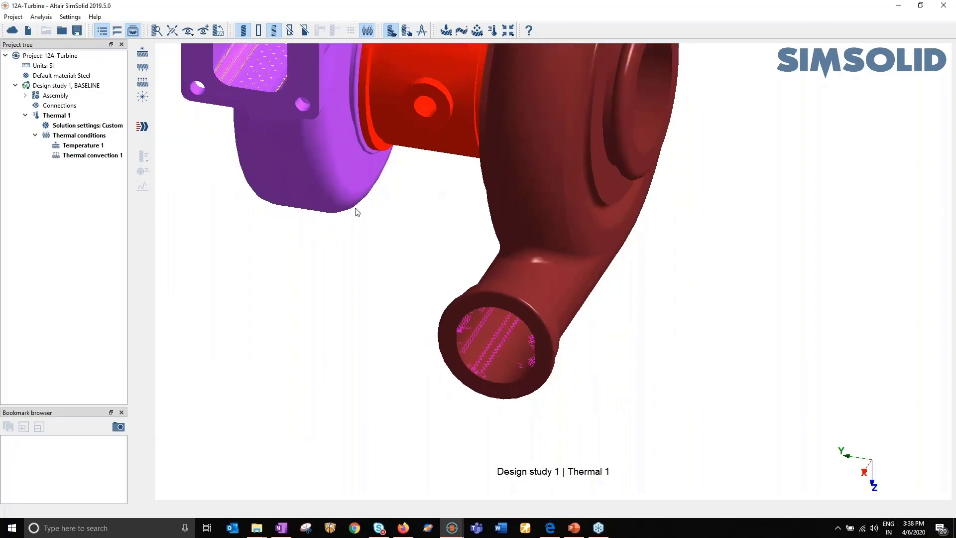
Hide the purple housing, the dark red housing and the red central housing to expose the rotor
drag(410, 324, 413, 288)
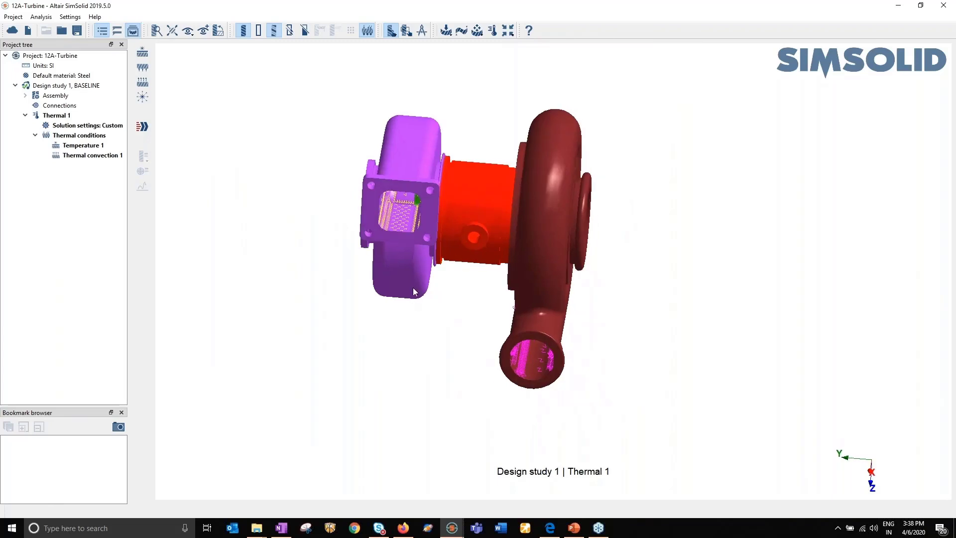
right_click(413, 287)
mouse_move(437, 292)
click(545, 291)
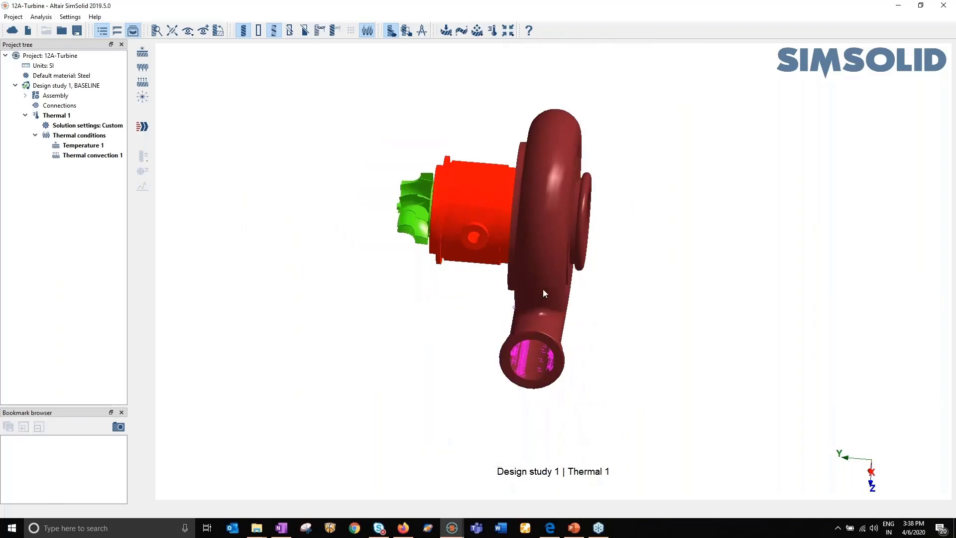
right_click(550, 271)
mouse_move(581, 276)
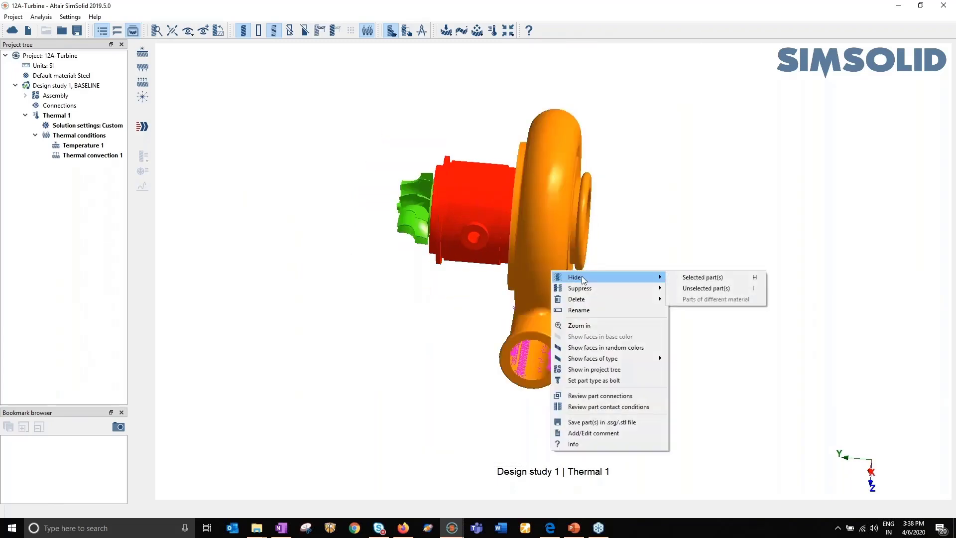
click(697, 275)
right_click(492, 219)
mouse_move(579, 226)
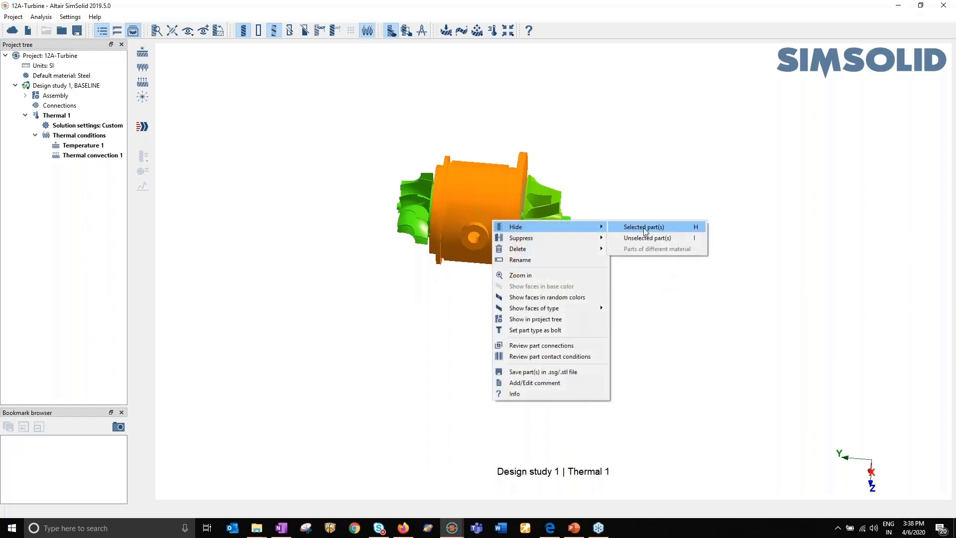
click(644, 227)
Apply thermal convection to the faces of the smaller bladed wheel with ambient temperature 200 °C and heat transfer coefficient 1000 W/(m^2*K)
middle_drag(610, 258, 584, 314)
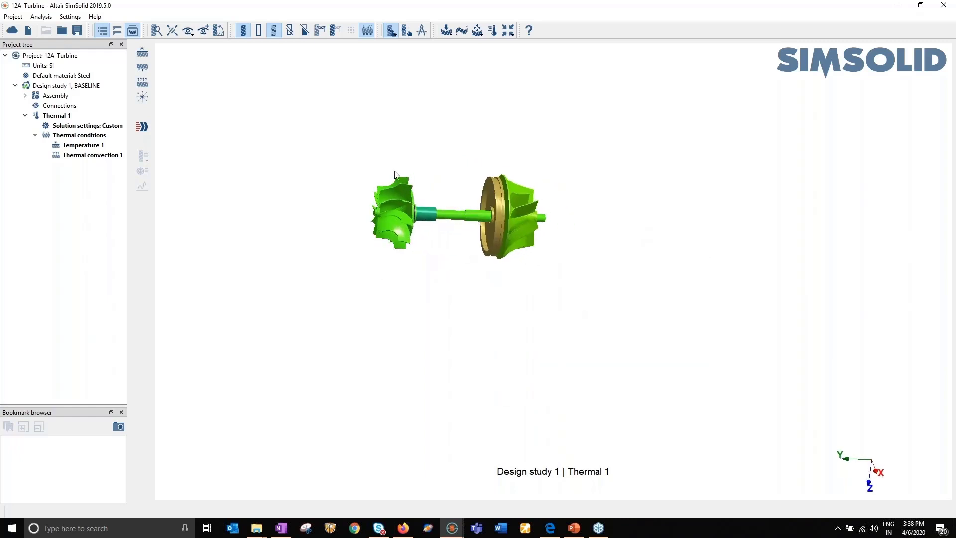
click(142, 81)
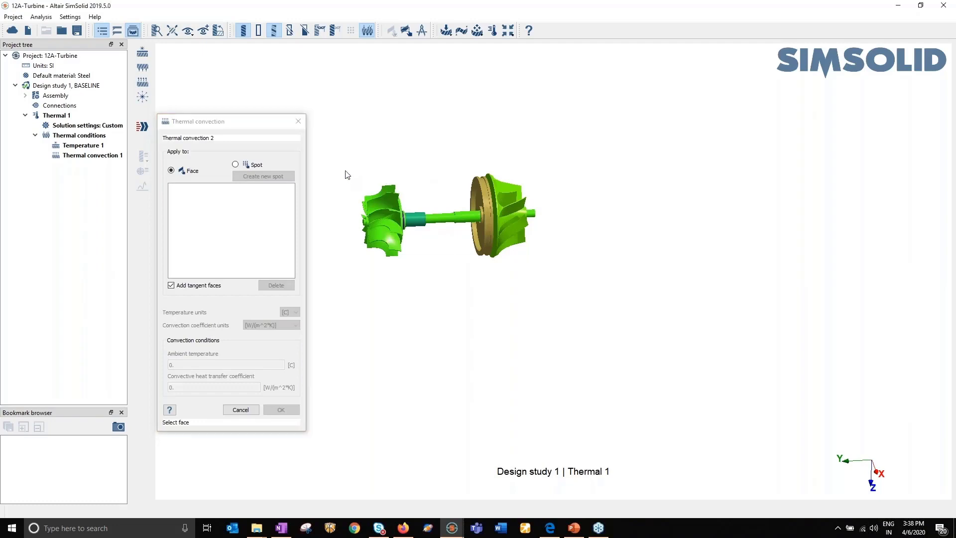
mouse_move(345, 172)
middle_down()
mouse_move(357, 200)
mouse_move(348, 173)
middle_up()
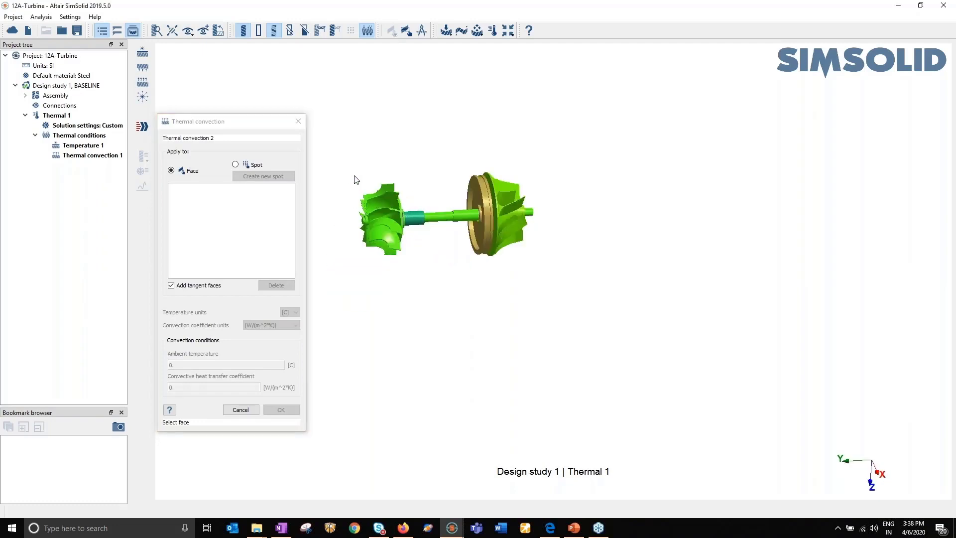
drag(351, 169, 398, 259)
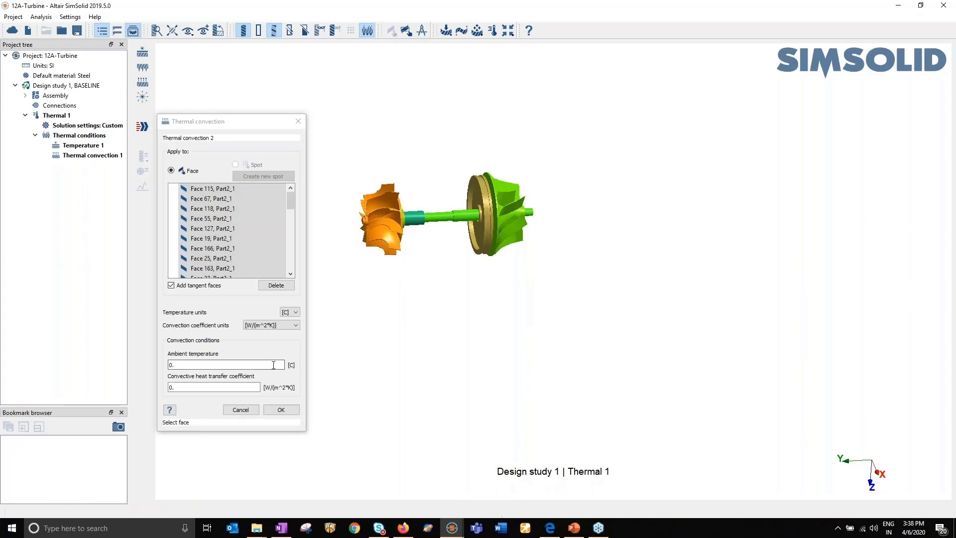
click(189, 364)
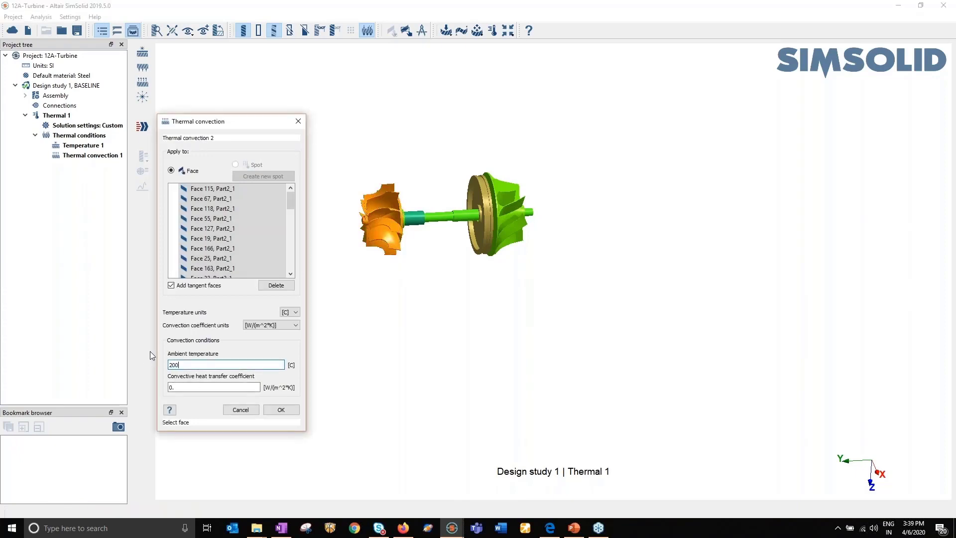
click(170, 384)
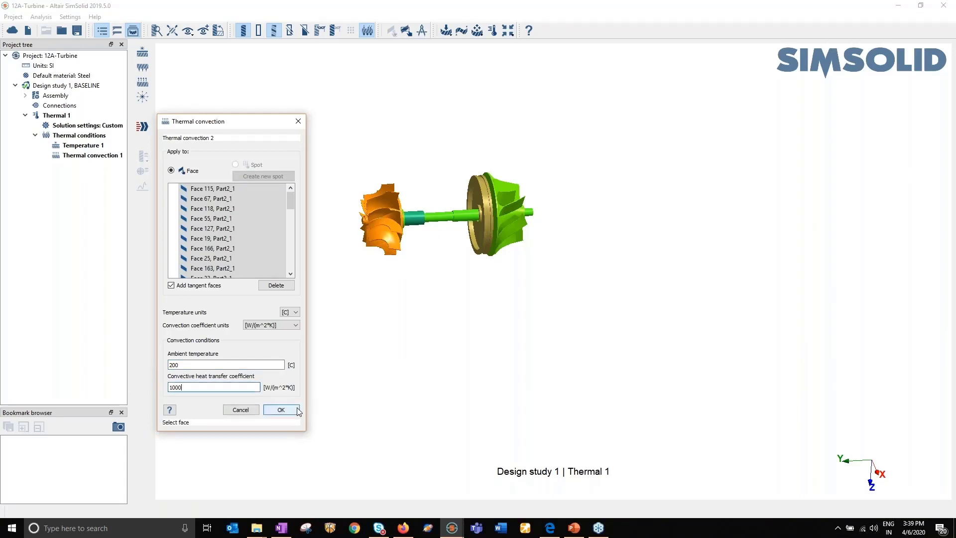
click(281, 409)
drag(450, 309, 418, 300)
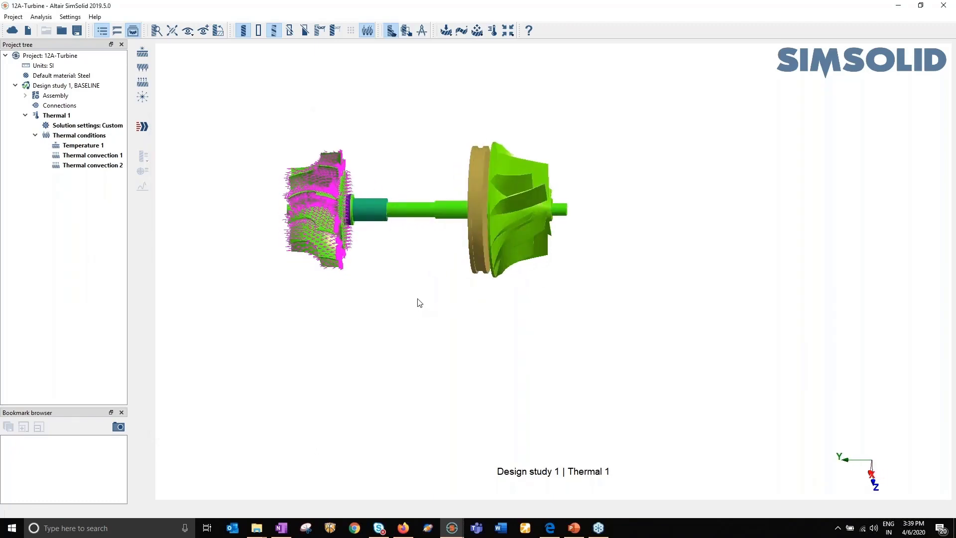
click(149, 85)
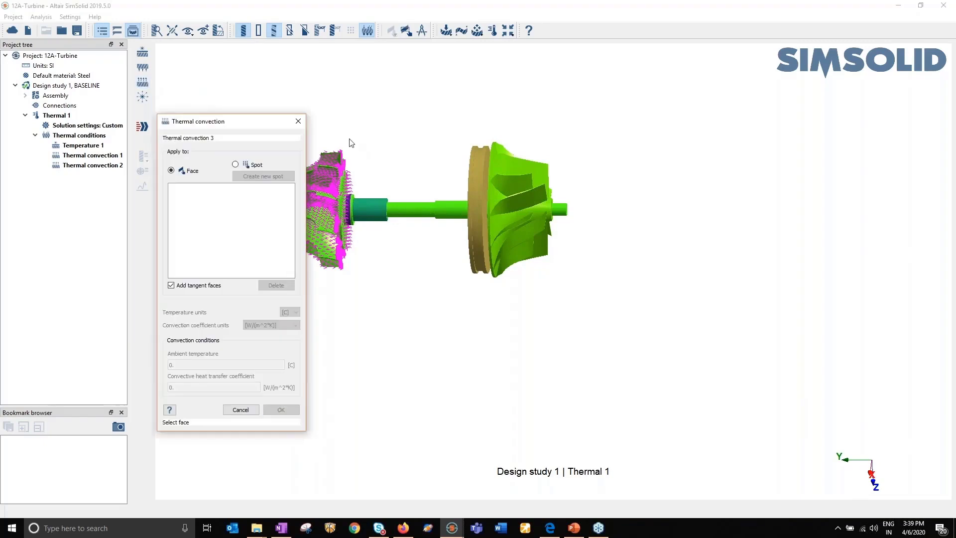
drag(336, 120, 427, 268)
click(547, 277)
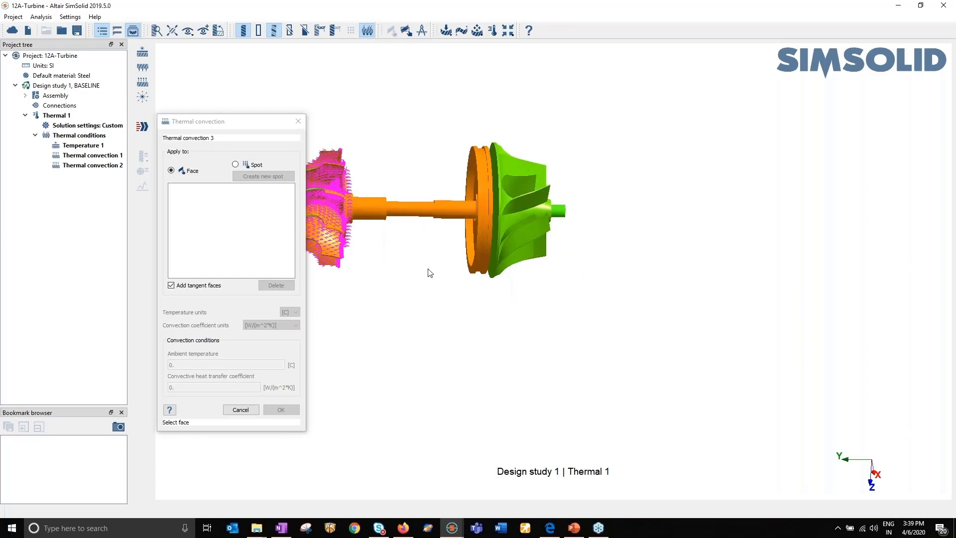
click(298, 122)
right_click(305, 220)
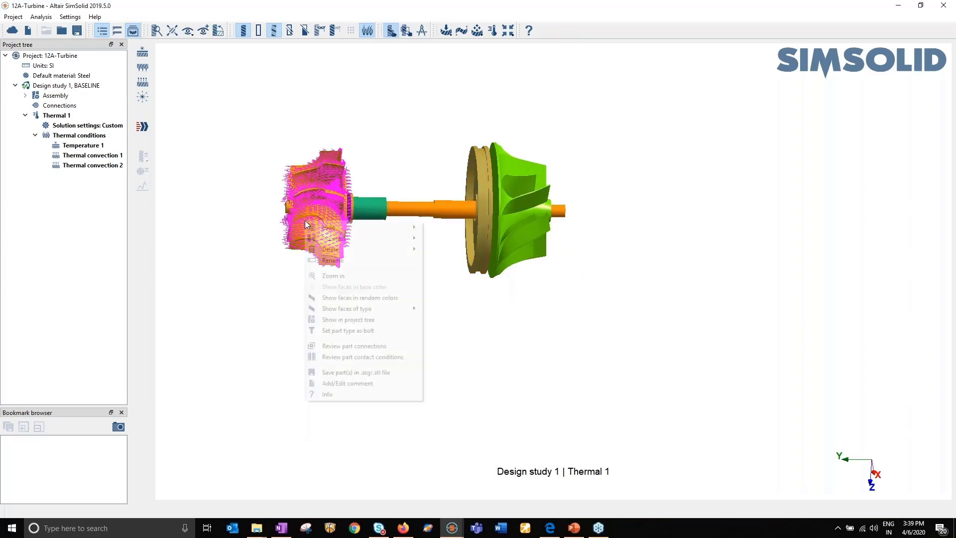
click(256, 231)
Apply thermal convection to the shaft, sleeve and disc faces between the two bladed wheels, with ambient temperature 200 °C and a heat transfer coefficient
drag(415, 280, 412, 224)
click(142, 82)
drag(370, 163, 470, 256)
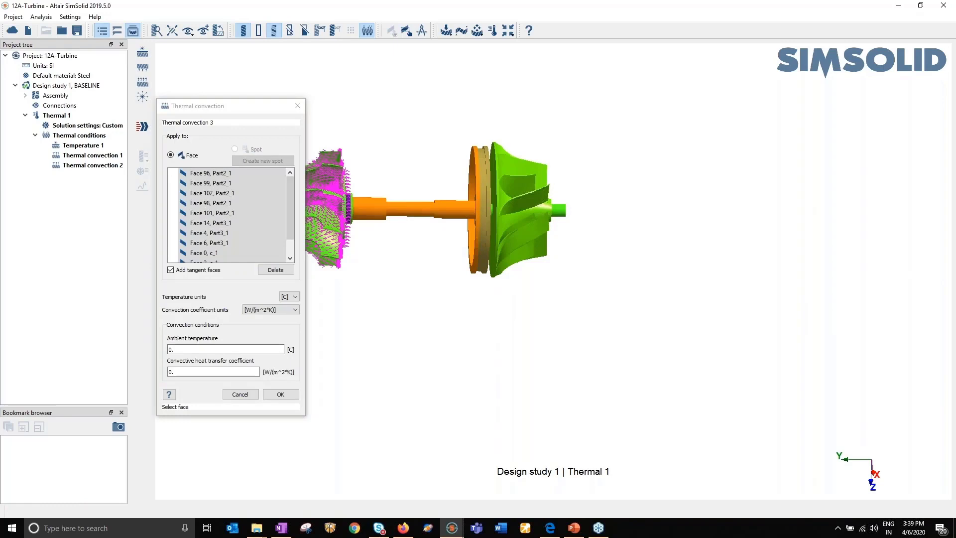
click(194, 349)
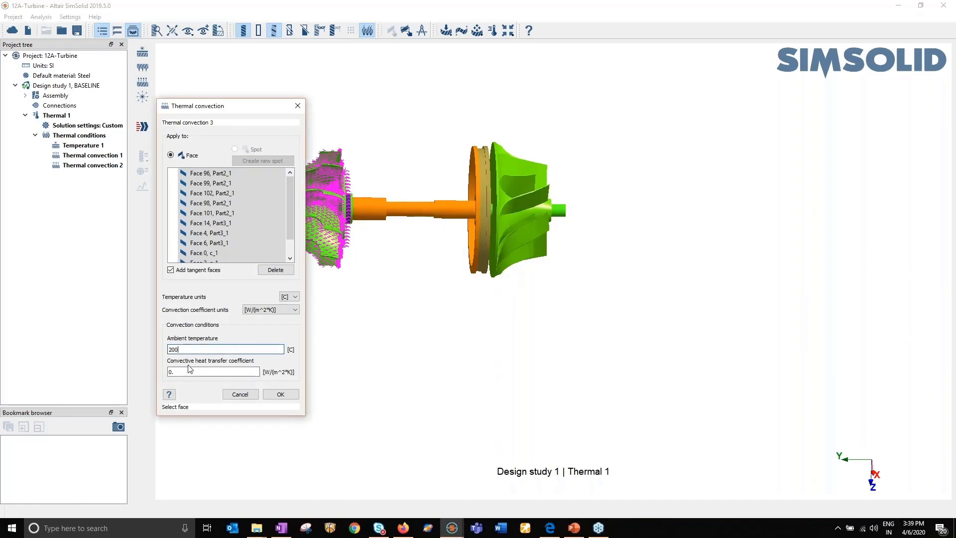
click(194, 371)
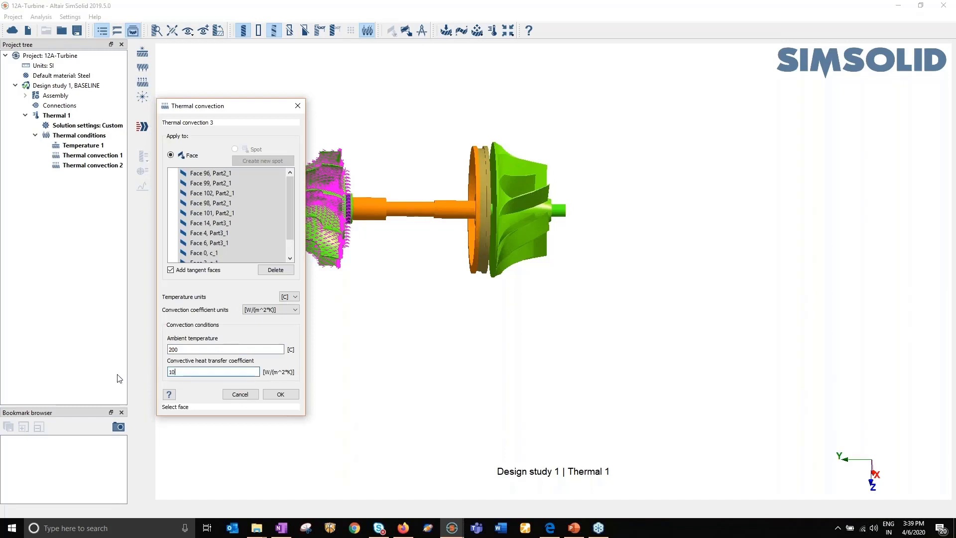
click(283, 394)
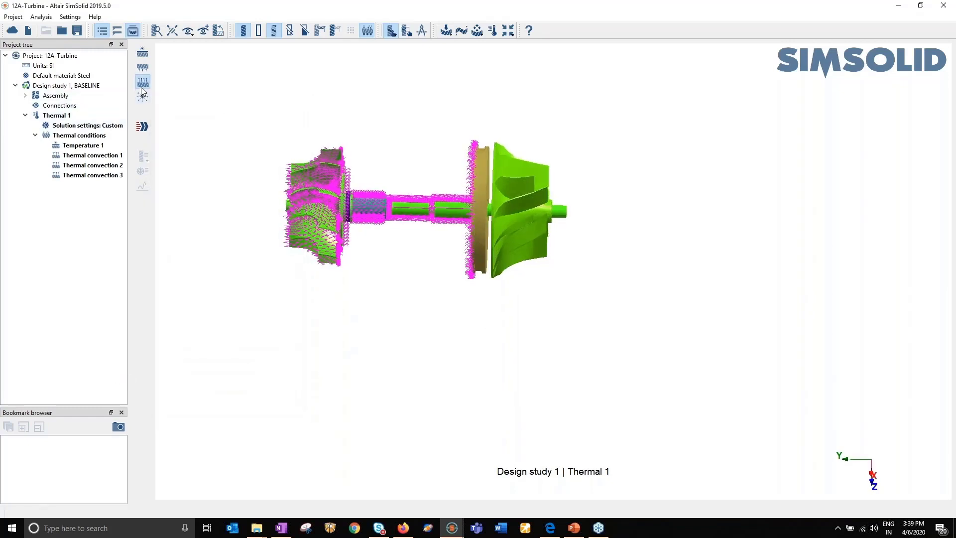
Apply thermal convection to the larger bladed wheel and adjacent disc faces with ambient temperature 200 °C and heat transfer coefficient 1000 W/(m^2*K)
click(142, 83)
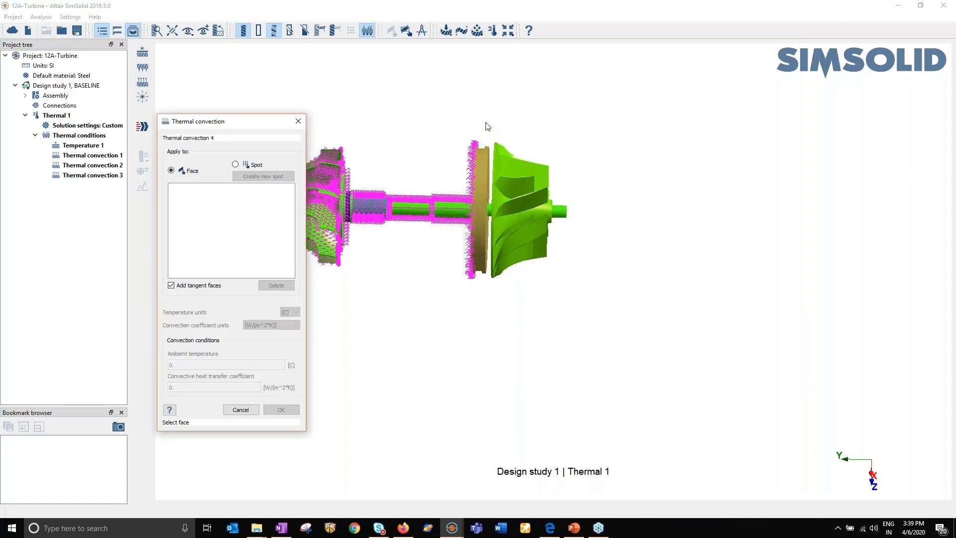
drag(486, 123, 584, 304)
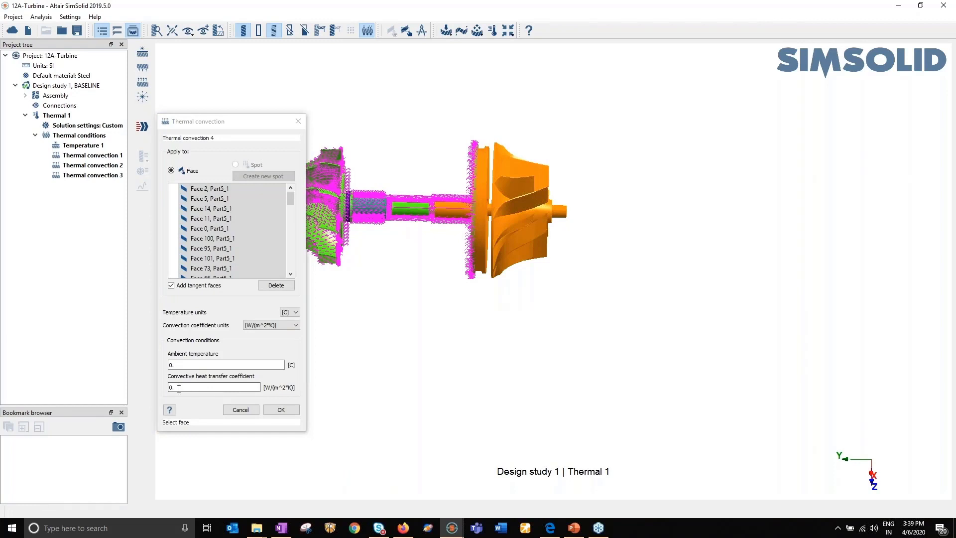
double_click(186, 367)
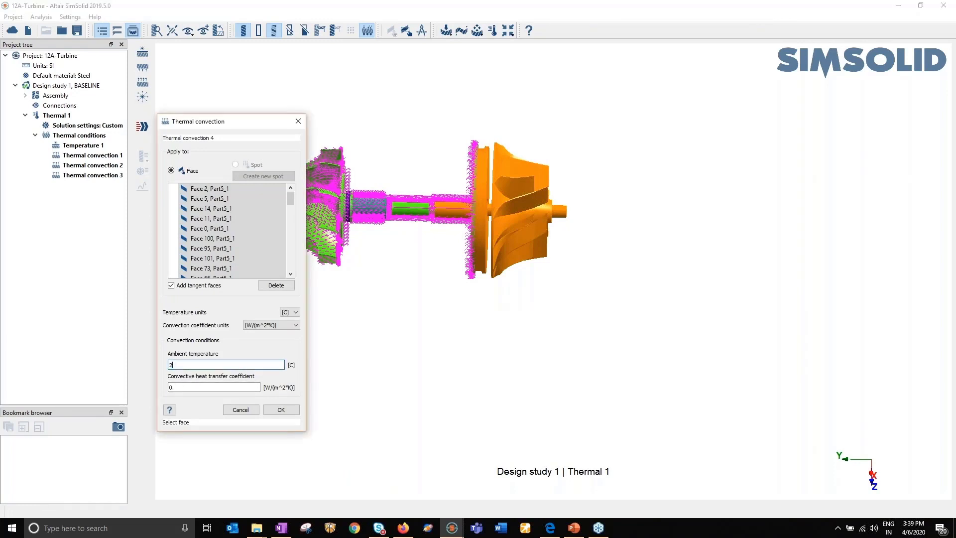
key(Tab)
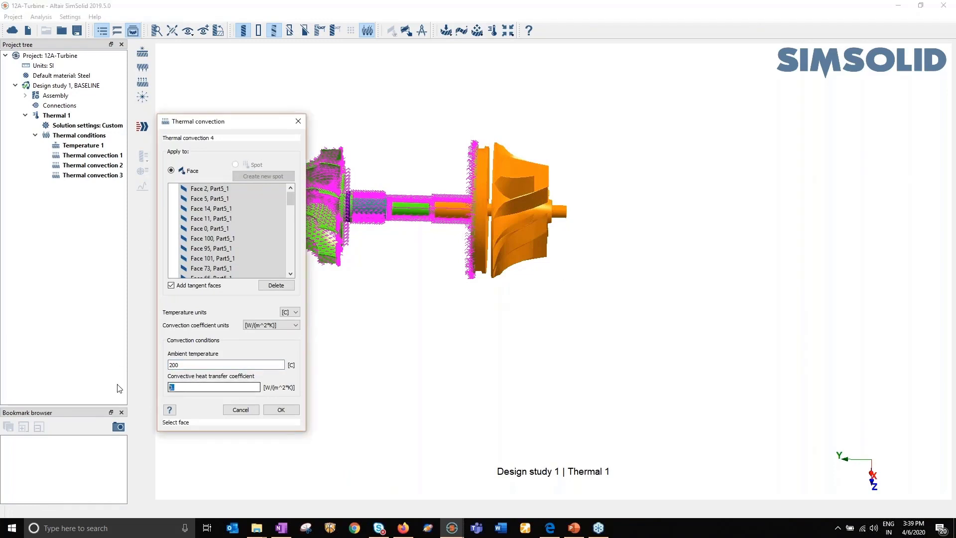
text(1000)
click(283, 409)
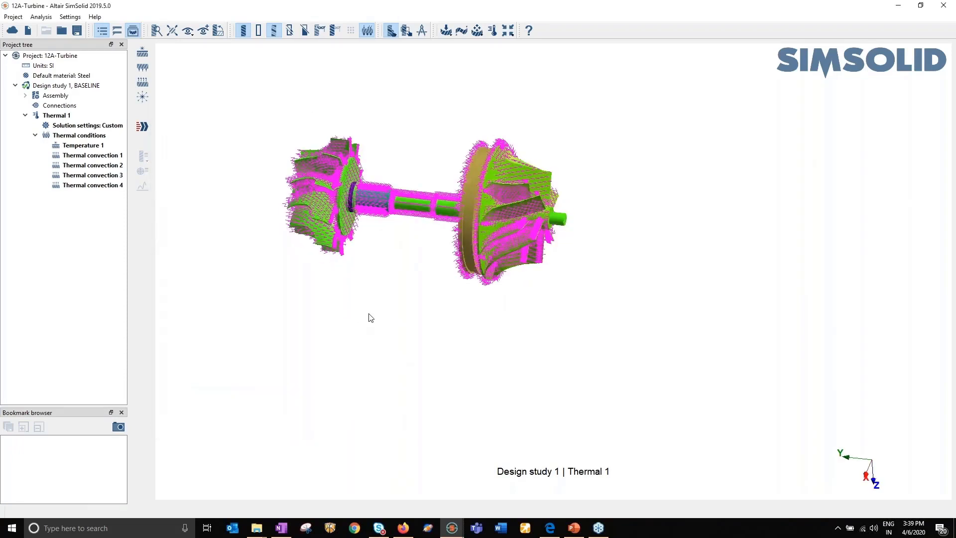
Show all hidden parts again and automatically create the connections between the parts of the assembly
key(a)
scroll(449, 264, down, 5)
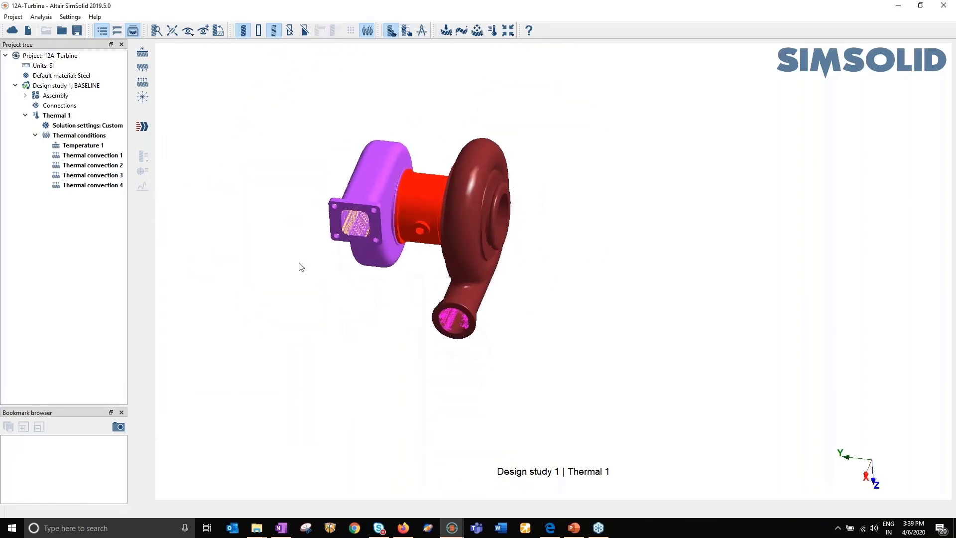
drag(355, 280, 336, 284)
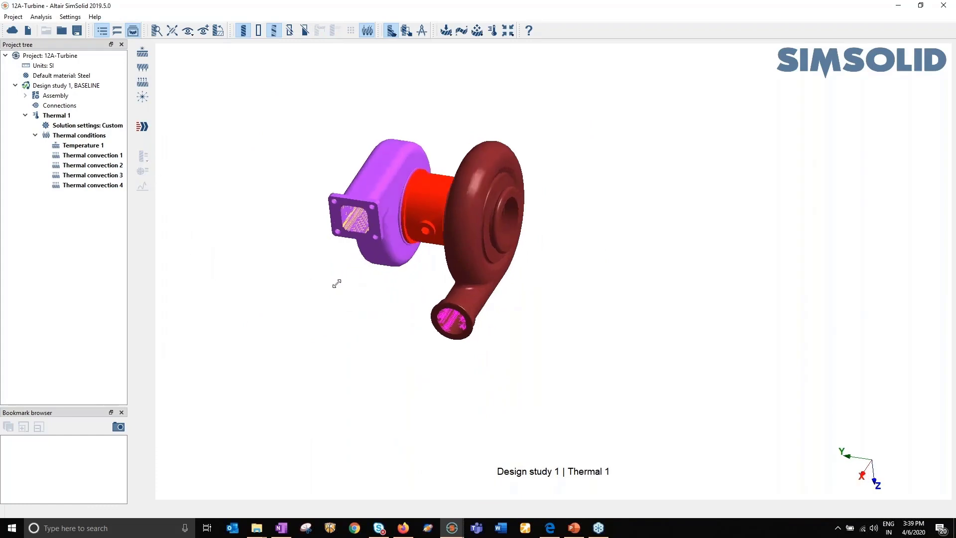
click(58, 105)
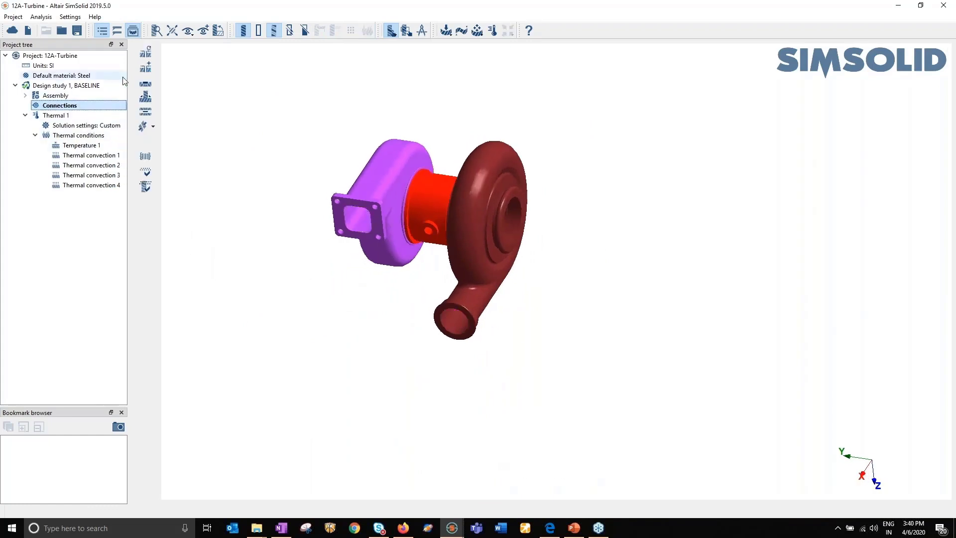
click(146, 54)
click(245, 333)
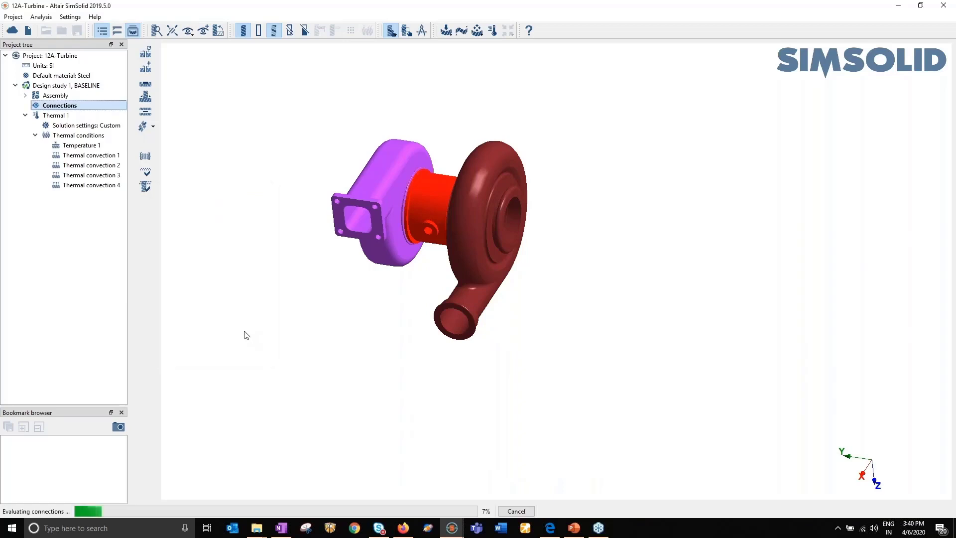
Review the list of regular connections and the applied thermal conditions in the project tree
click(25, 106)
click(35, 115)
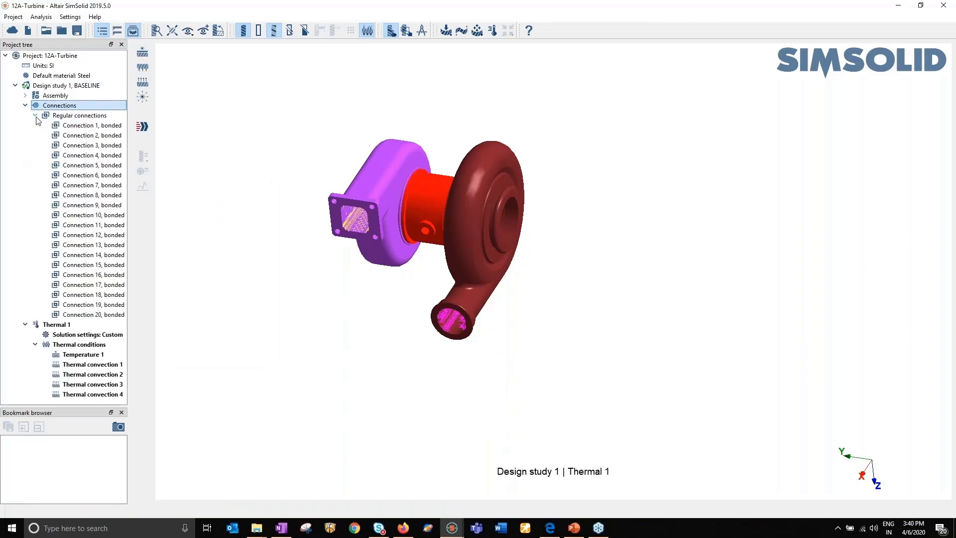
click(35, 116)
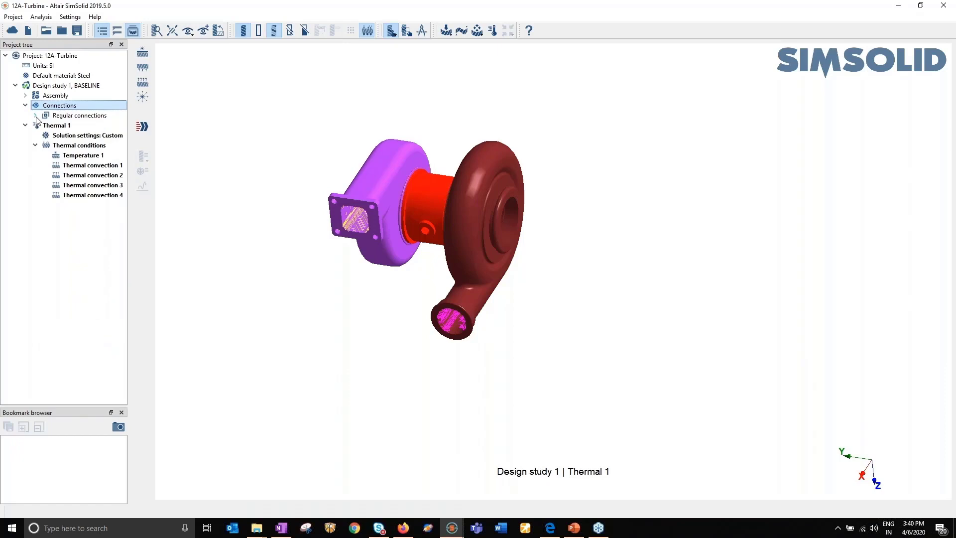
click(35, 145)
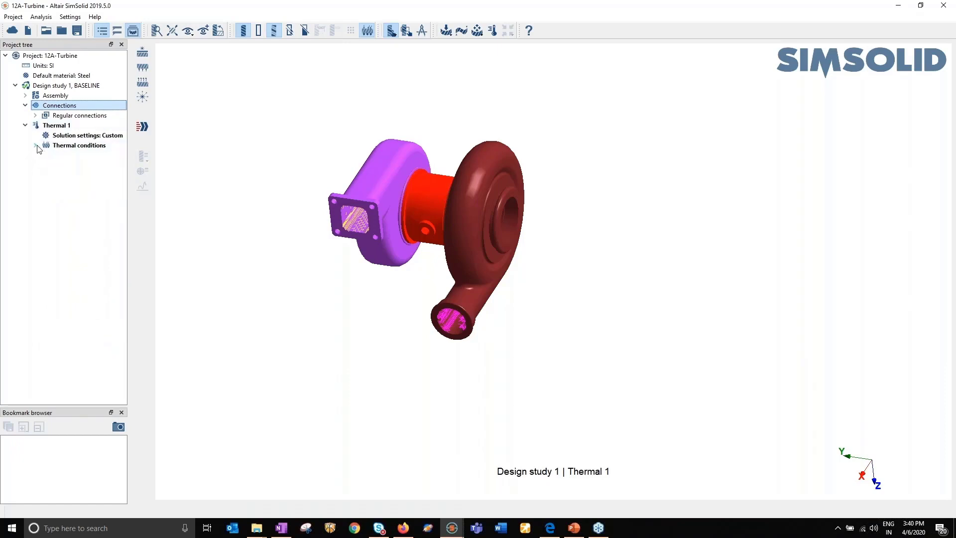
click(35, 145)
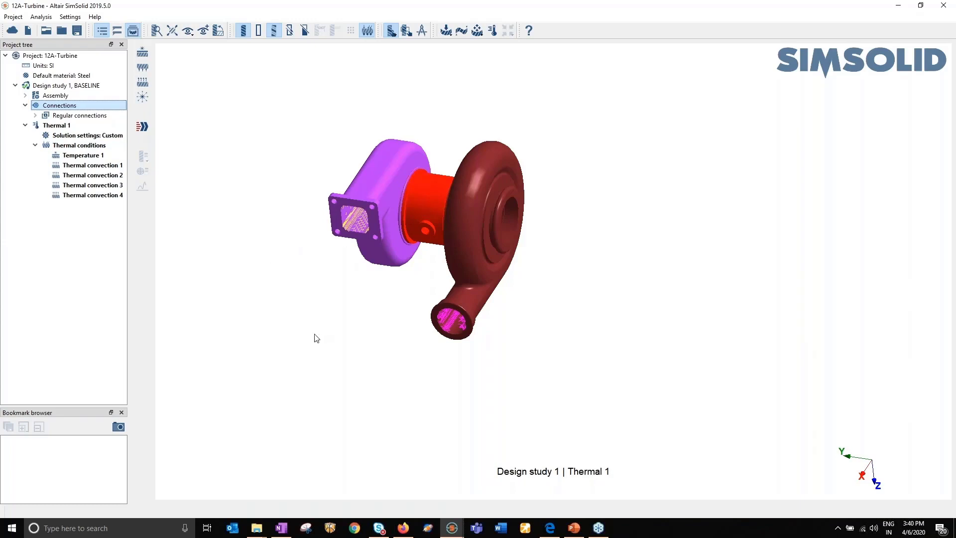
Solve the Thermal 1 analysis, assigning the default material to all parts that have none
drag(352, 326, 286, 305)
click(70, 128)
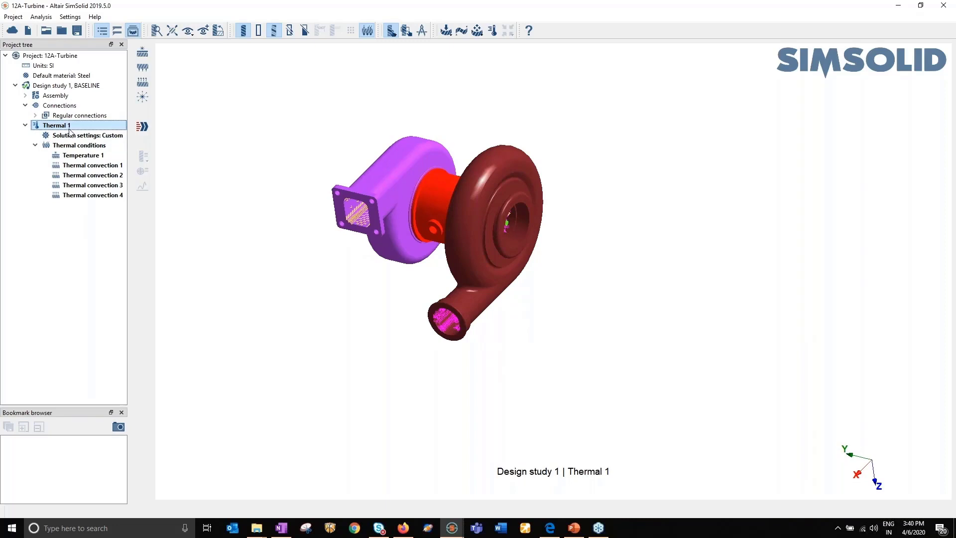
click(141, 126)
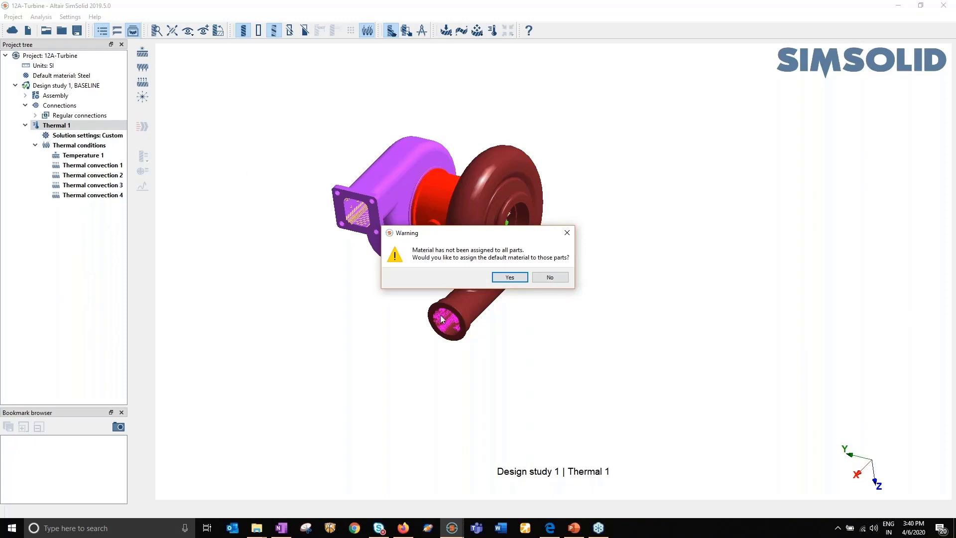
click(511, 278)
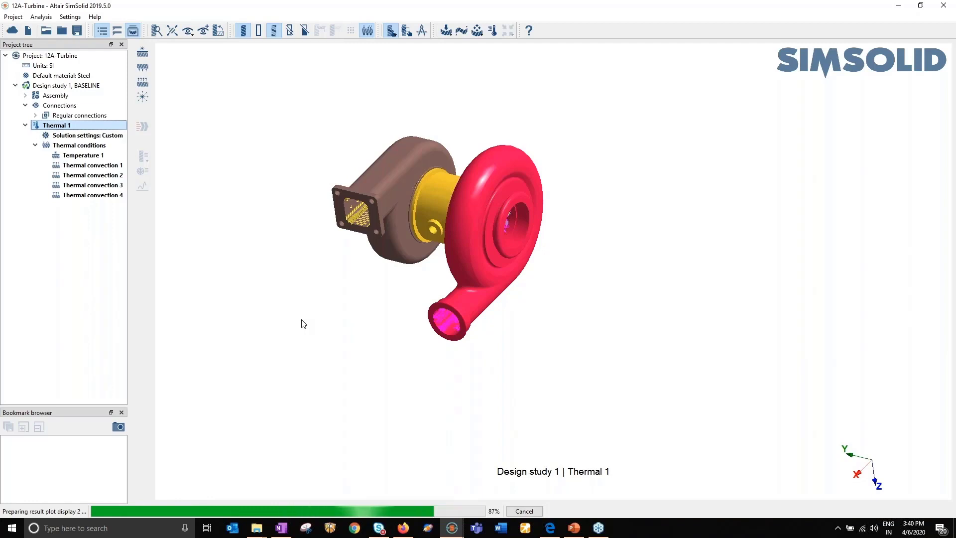
Display the thermal flux contour of the result, and switch to the temperature contour to inspect it across the assembly
click(87, 204)
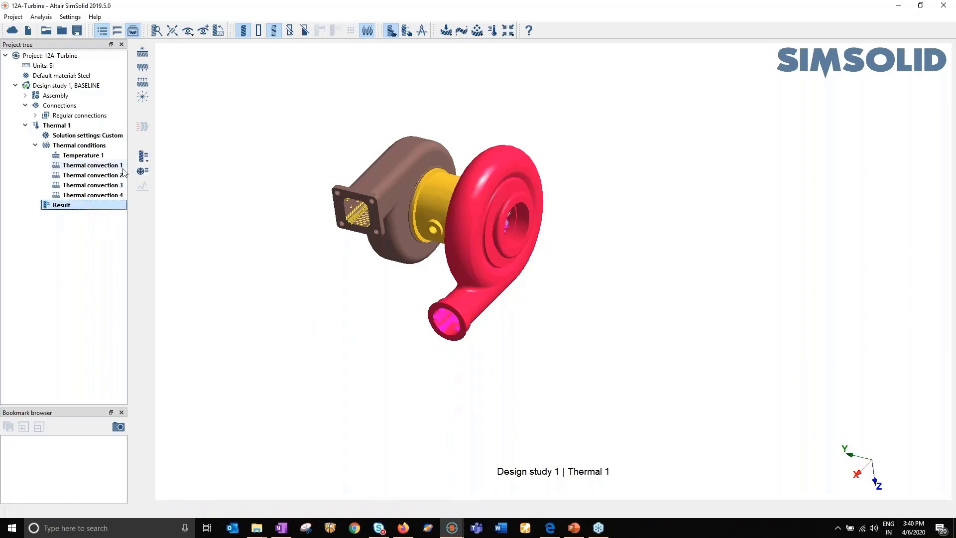
click(144, 160)
click(183, 166)
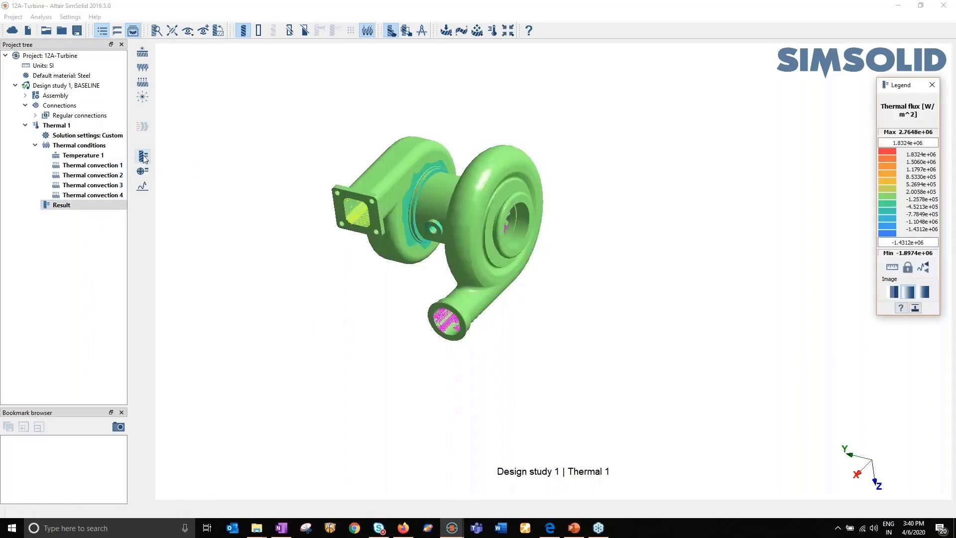
click(144, 159)
click(183, 157)
drag(403, 299, 330, 201)
scroll(332, 200, up, 5)
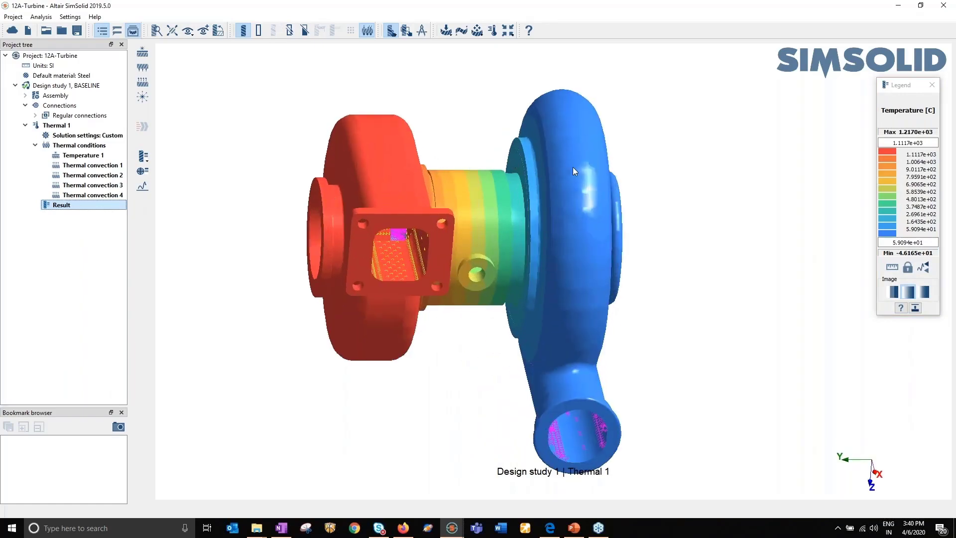
drag(628, 95, 403, 369)
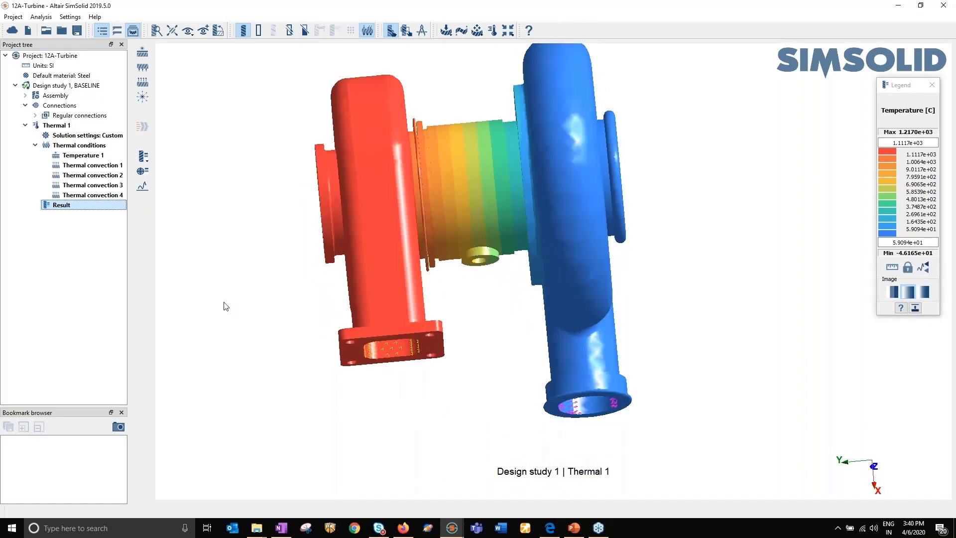
Graph the temperature along a line drawn lengthwise across the central housing, from its hot end to its cool end
click(143, 187)
click(435, 184)
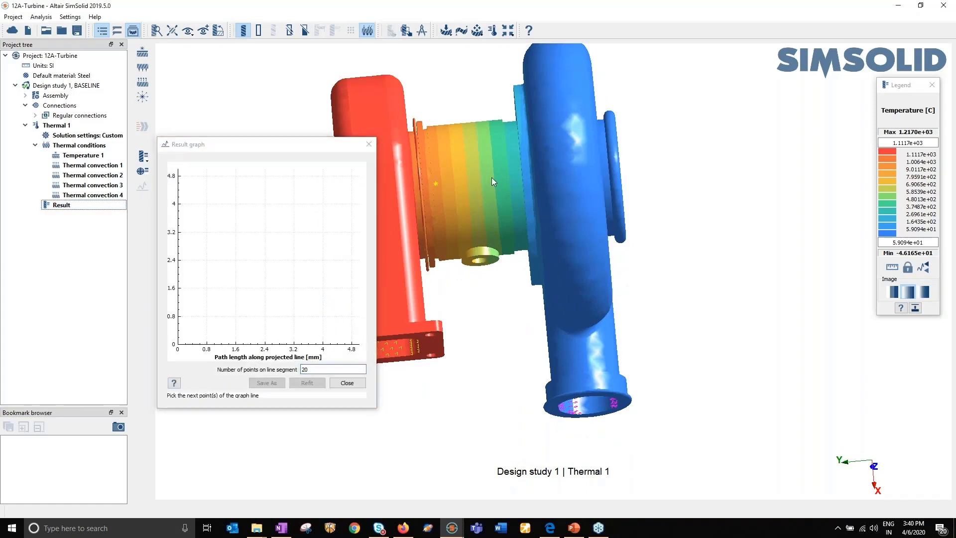
click(506, 174)
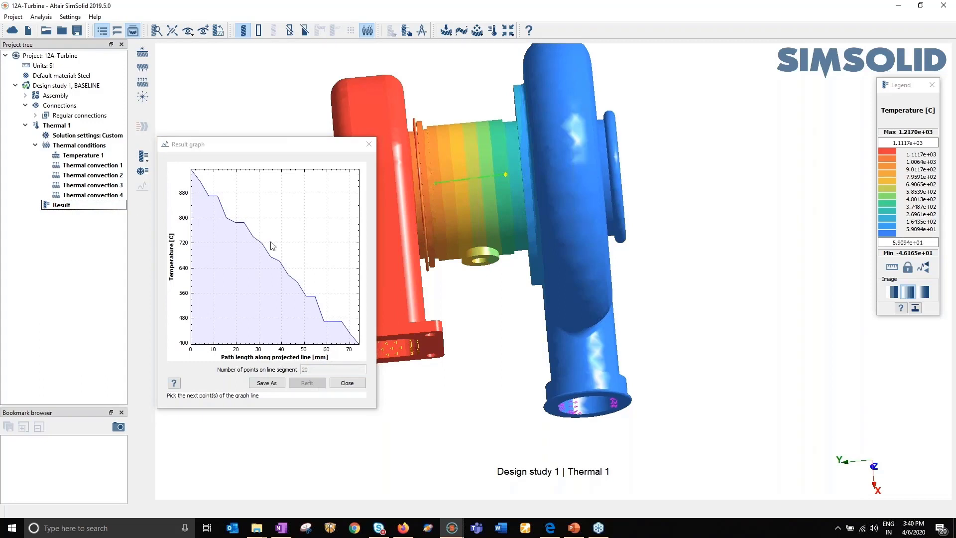
click(369, 143)
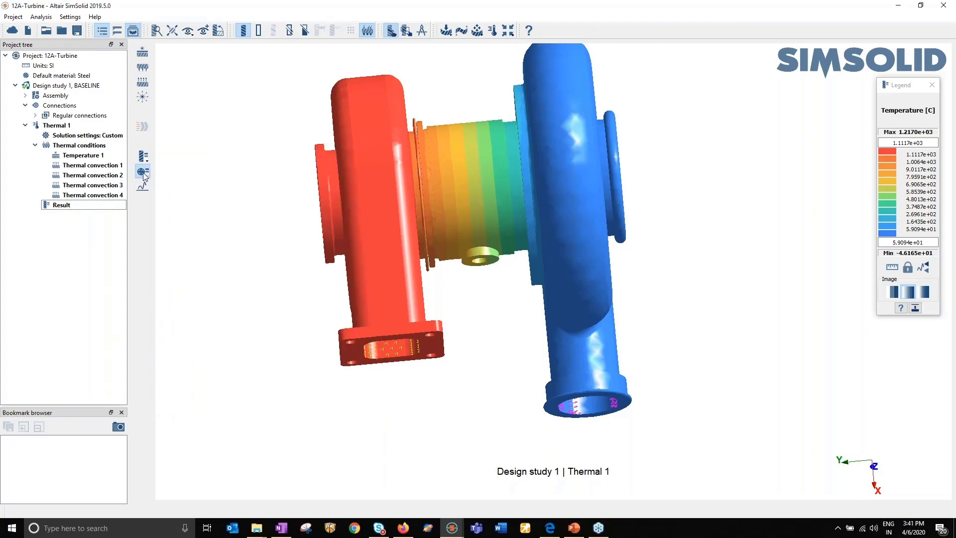
Read the temperature at three picked points on the blue housing
click(144, 176)
click(584, 214)
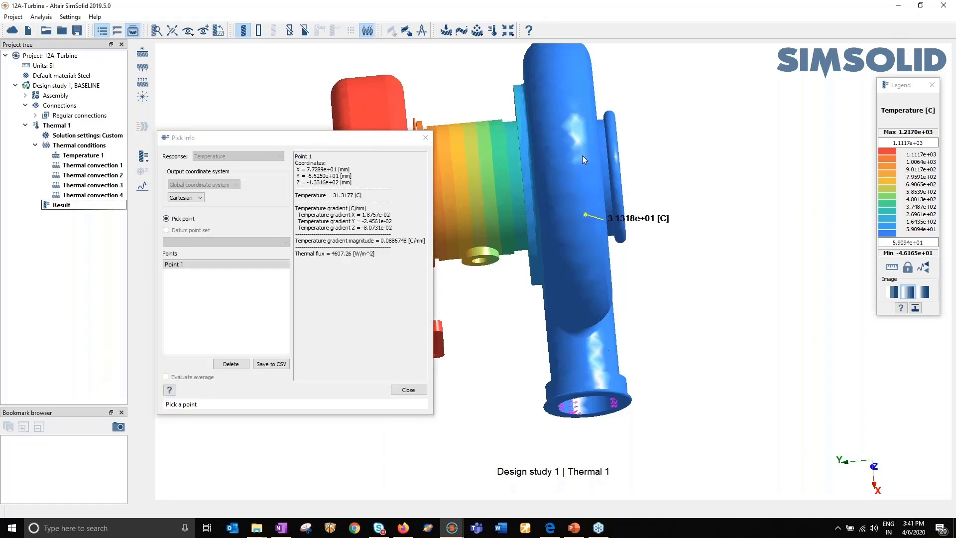
click(582, 154)
click(563, 126)
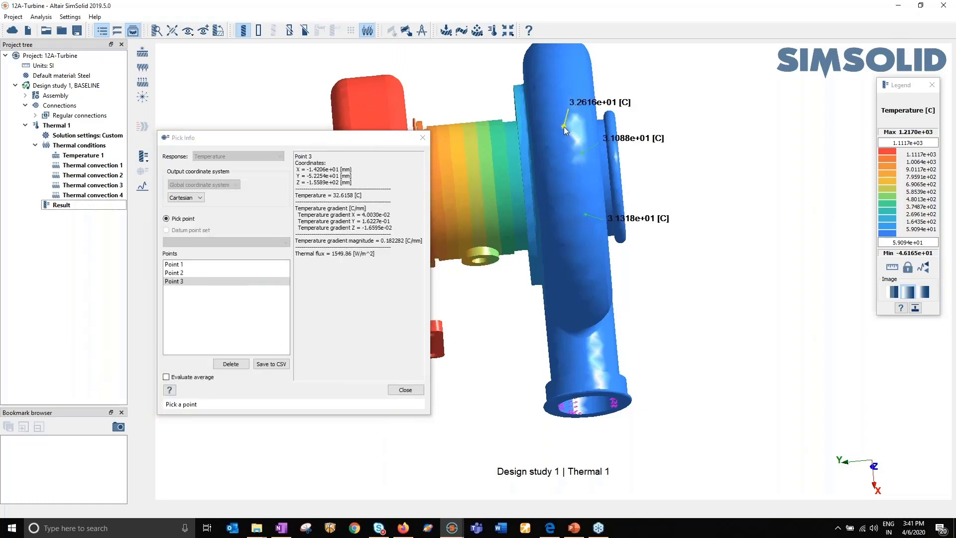
click(421, 139)
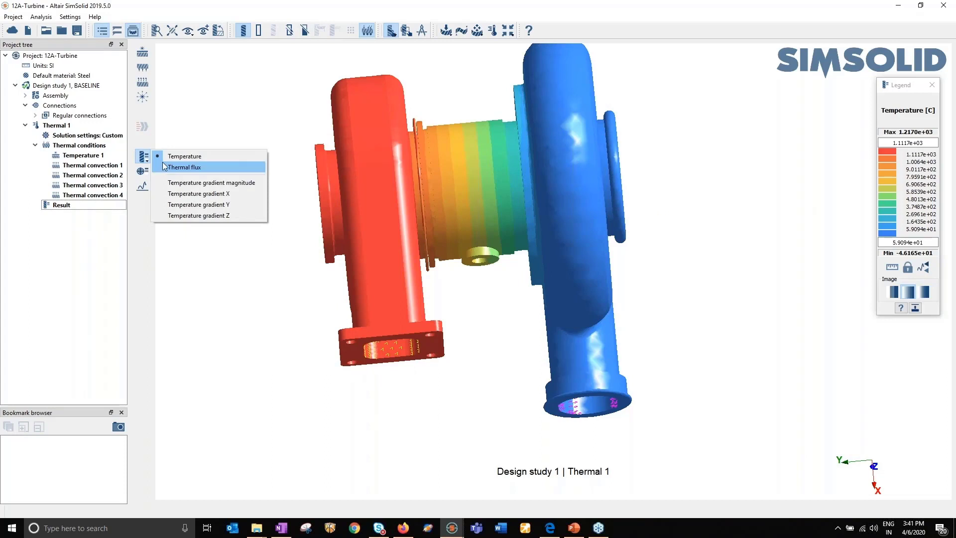
View the temperature gradient magnitude contour and return to the temperature contour
click(189, 182)
click(143, 156)
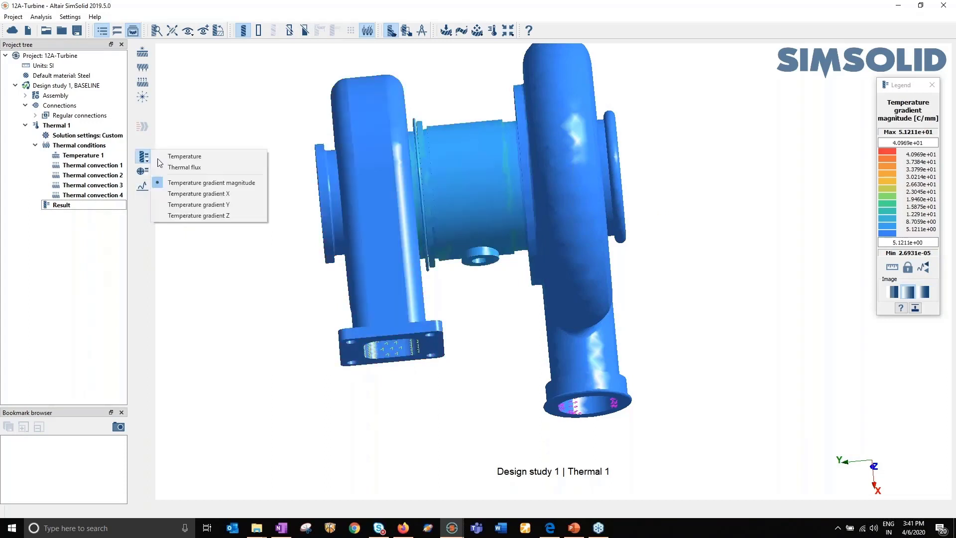
click(172, 155)
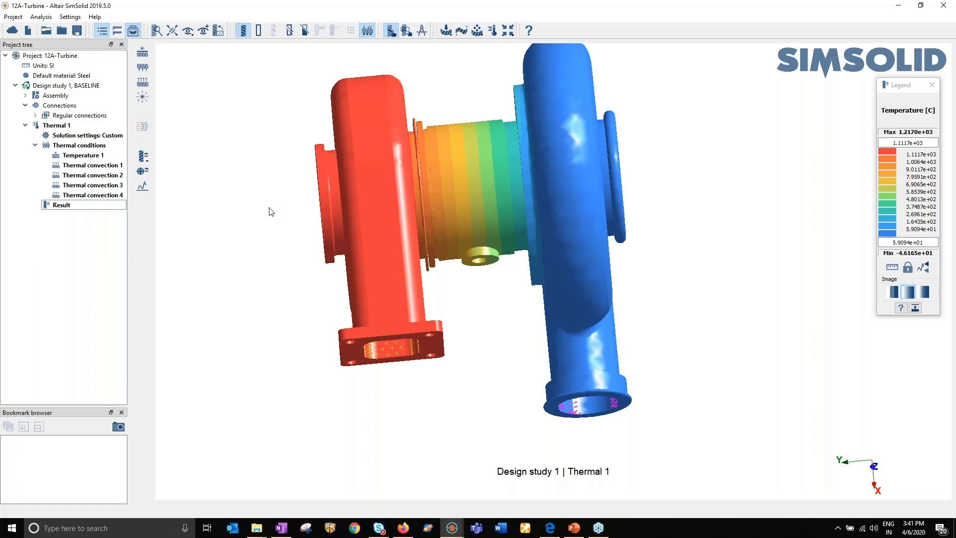
Switch to the SimSolid_Presentation_sg.pptx presentation in PowerPoint and start the slide show from slide 51, Notable Features
click(575, 528)
scroll(70, 323, down, 3)
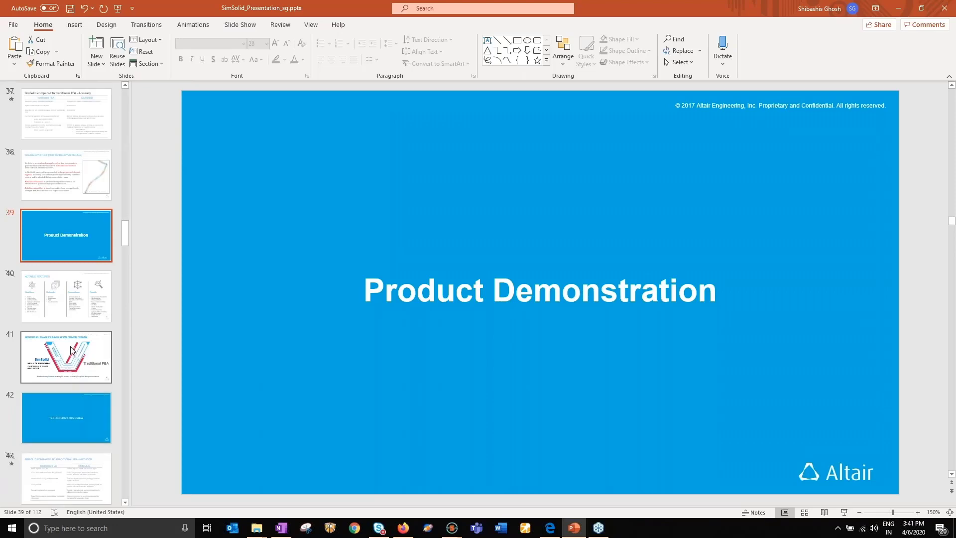
scroll(77, 365, down, 9)
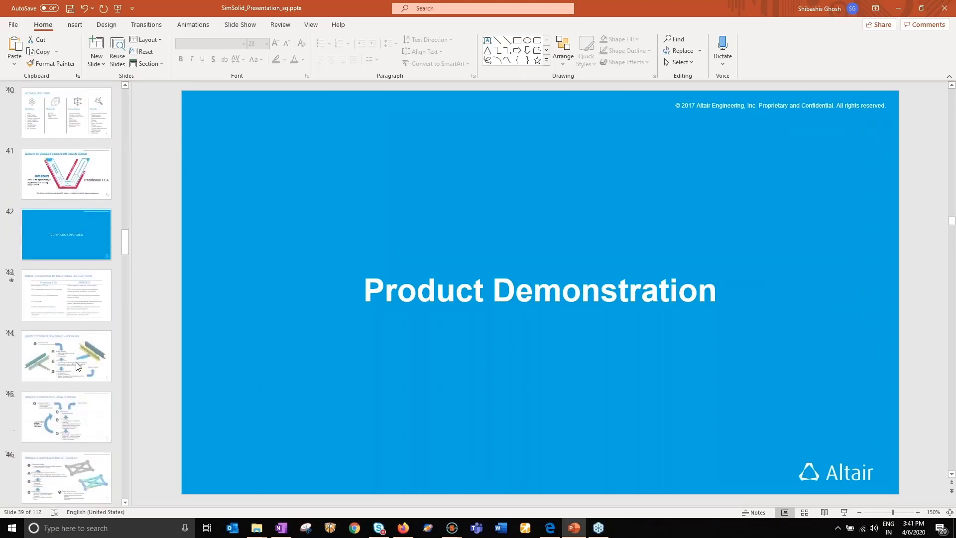
scroll(75, 363, down, 3)
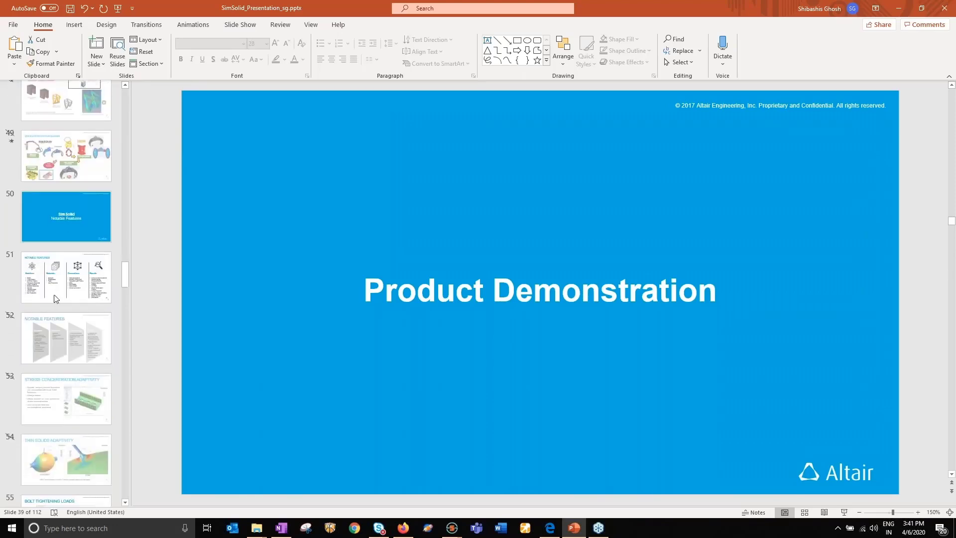
click(54, 295)
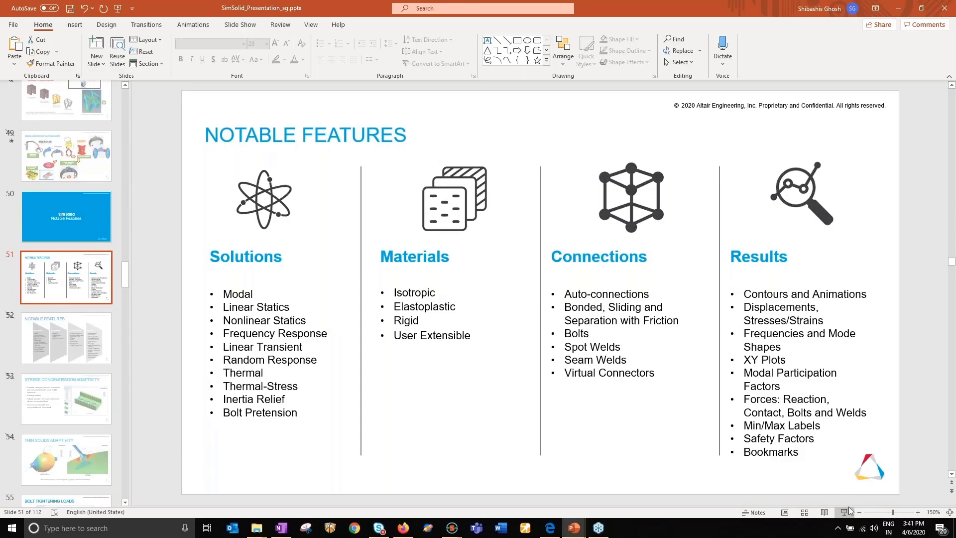
click(843, 511)
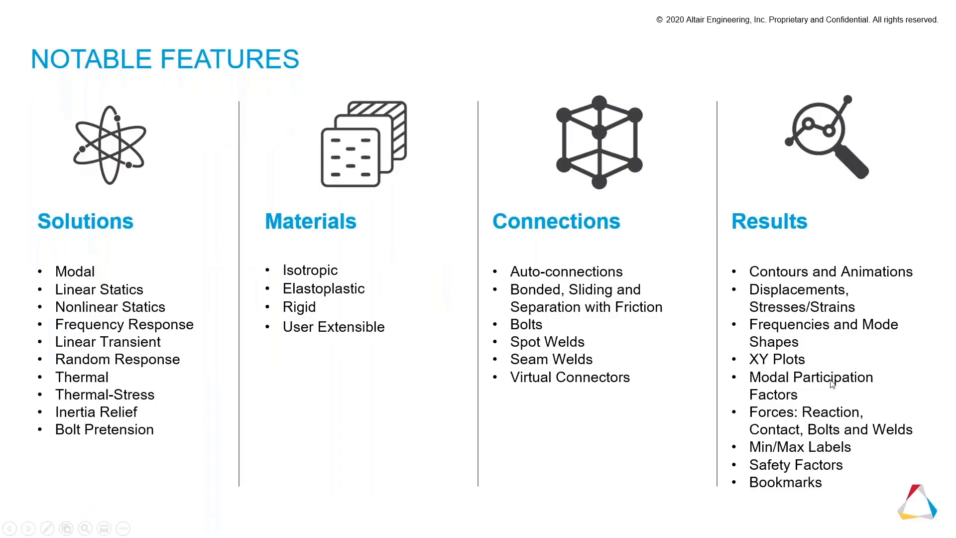